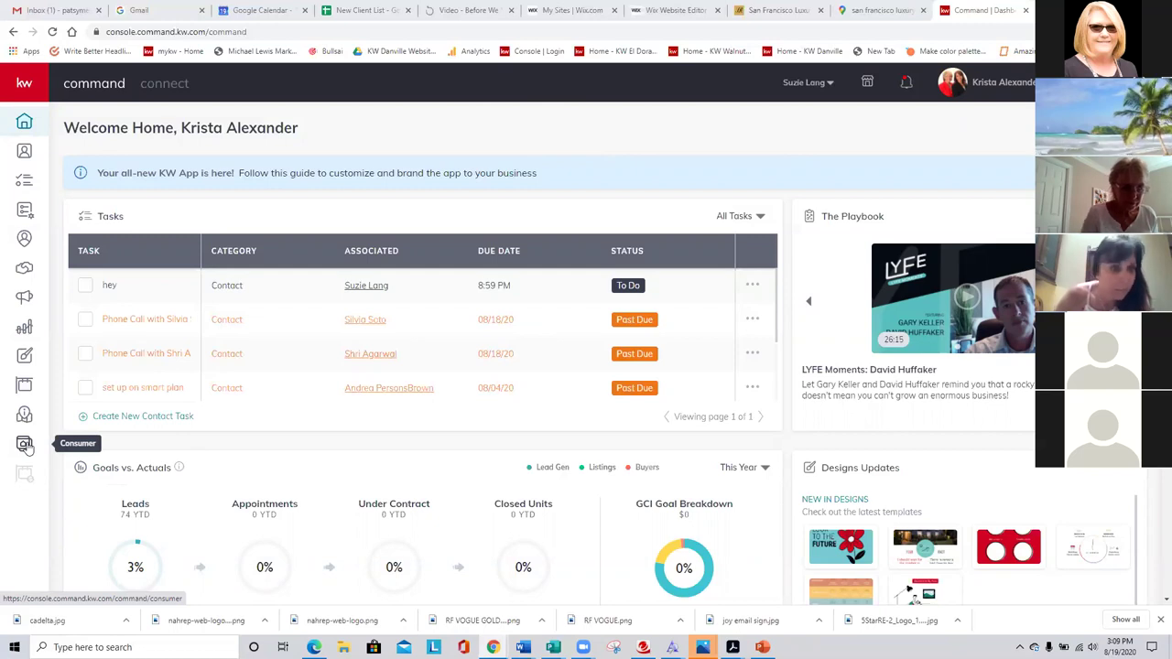
Step: From Consumer's Landing Pages, create a new standalone landing page and open it in the editor
click(24, 445)
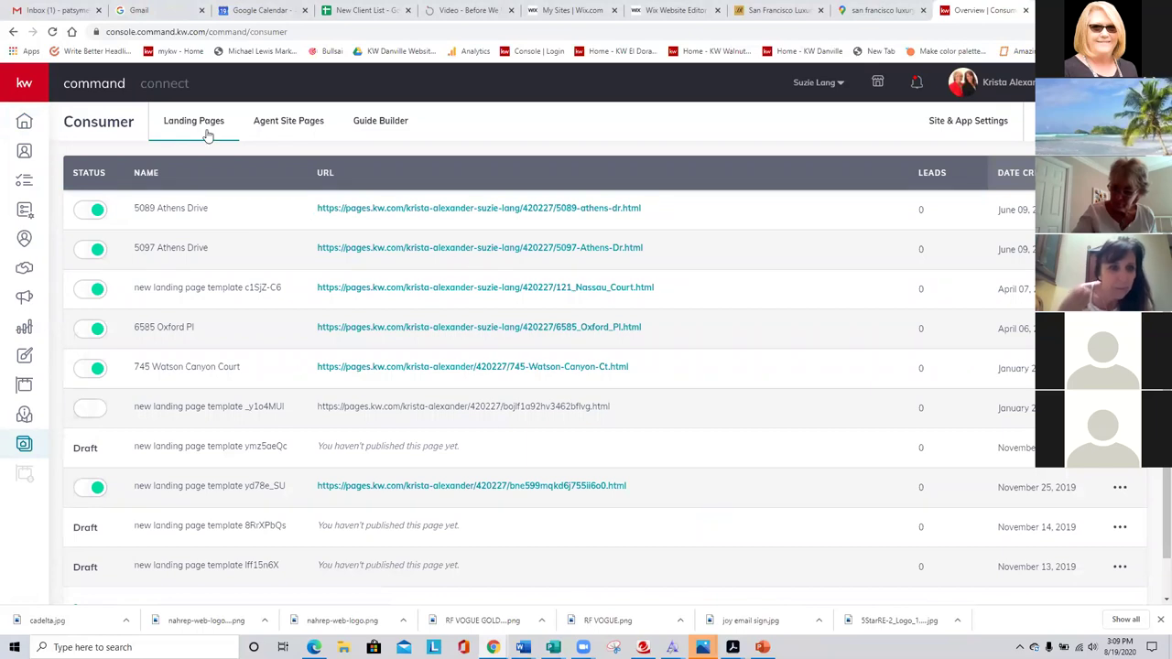
click(302, 125)
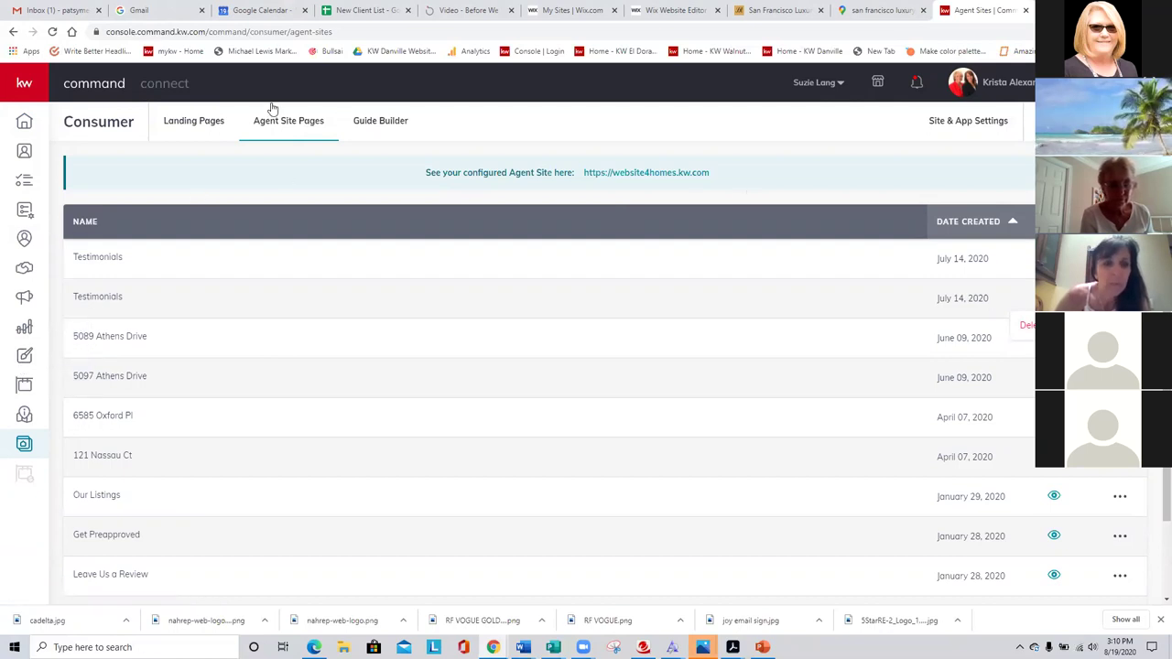
click(199, 123)
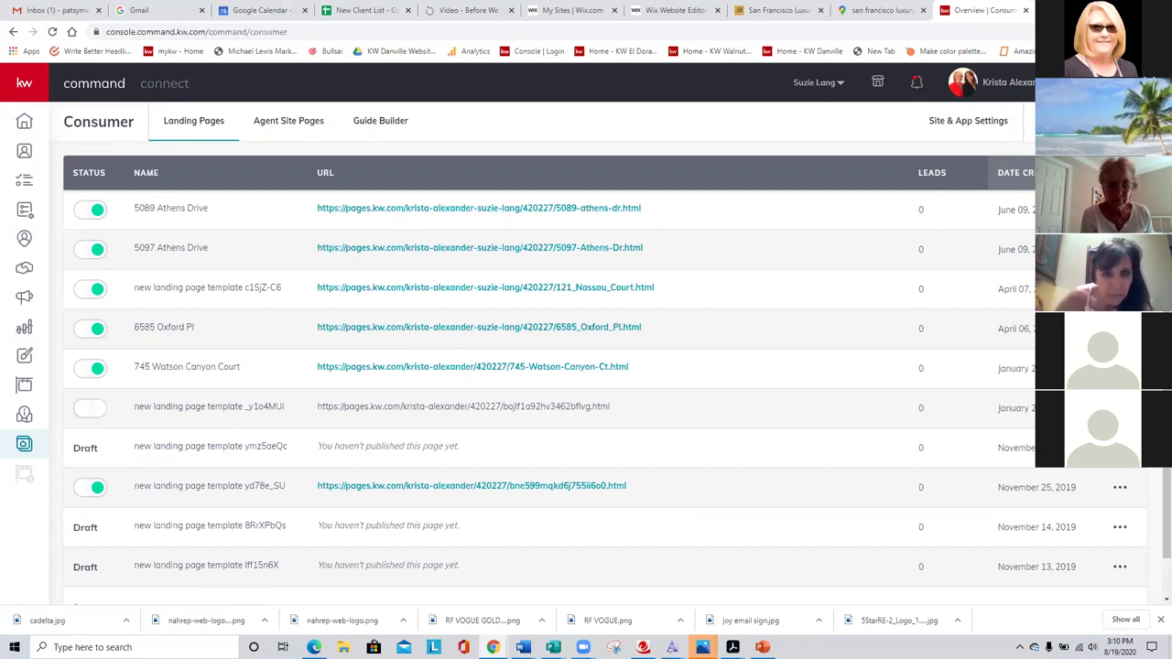
click(1090, 120)
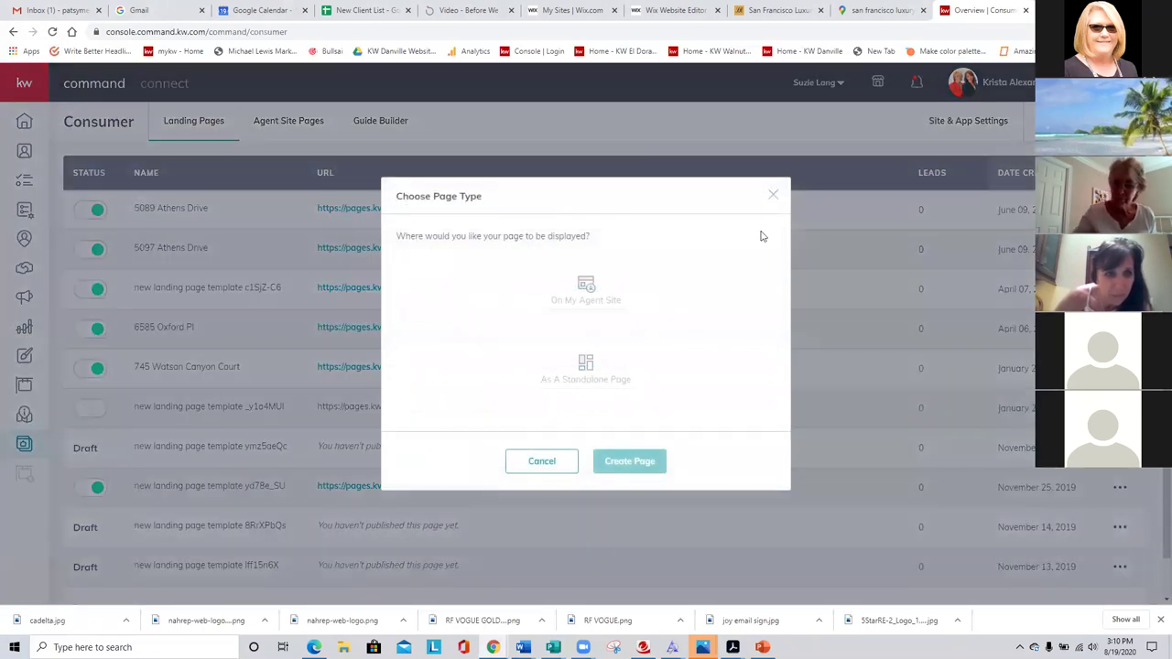
click(565, 384)
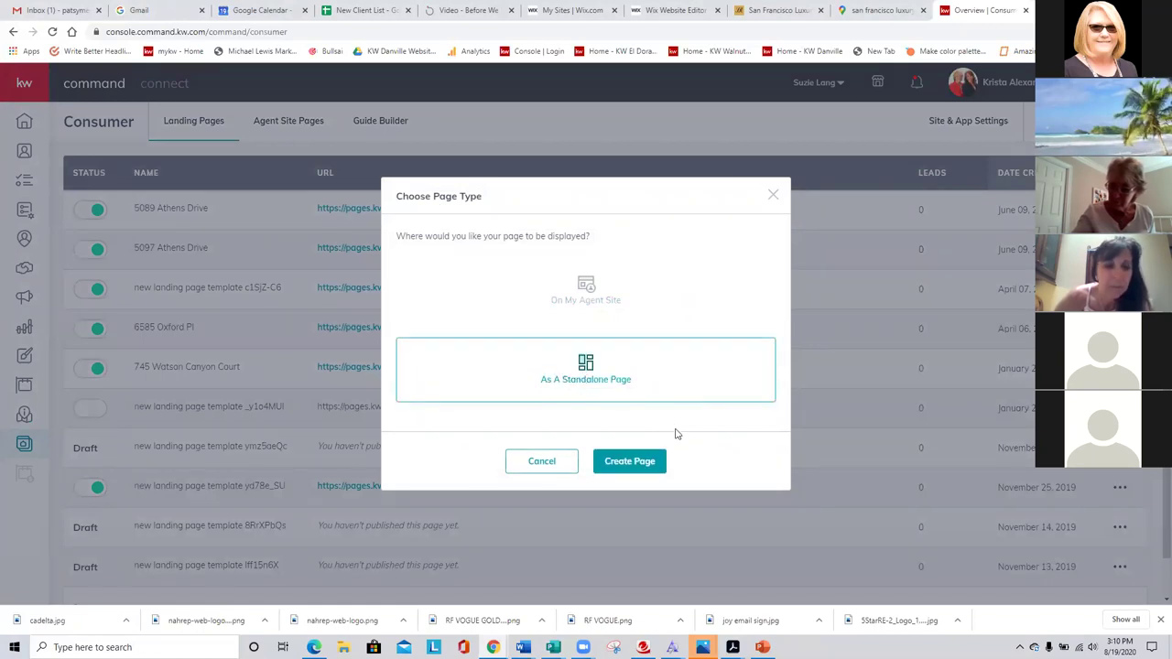
click(636, 465)
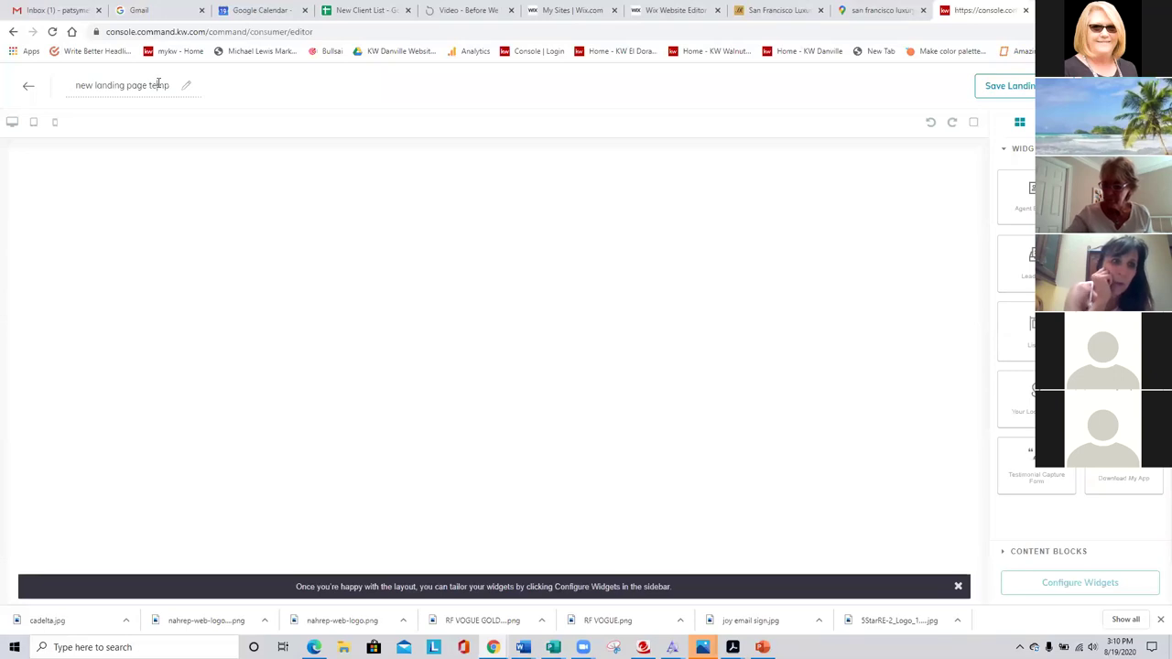
drag(174, 85, 34, 85)
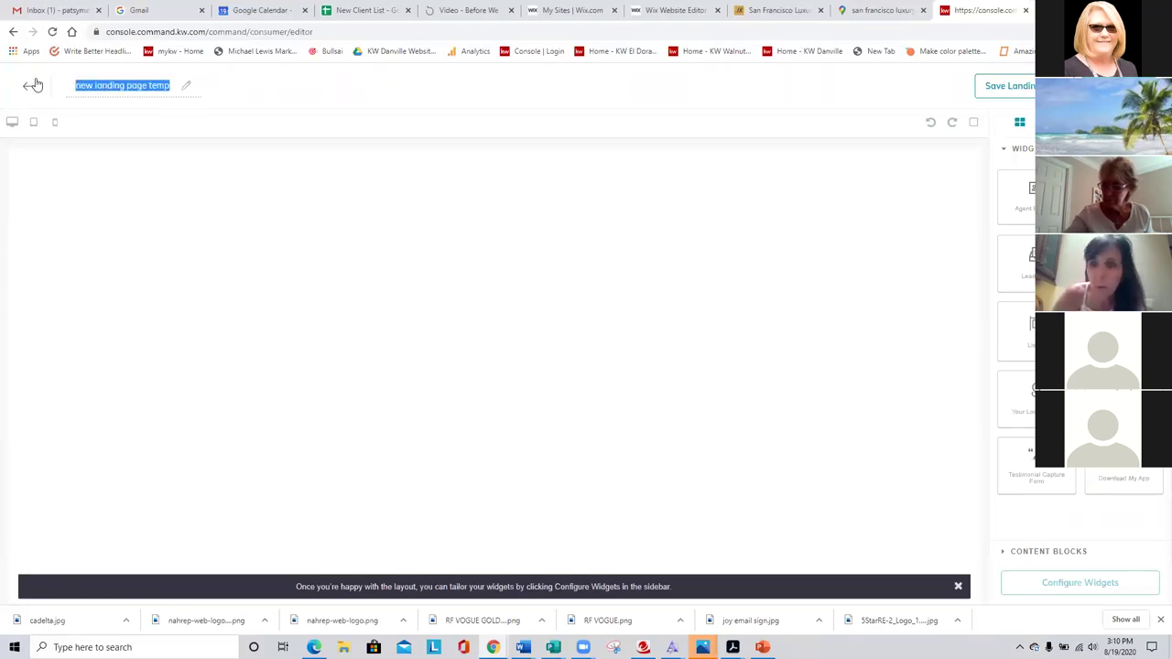
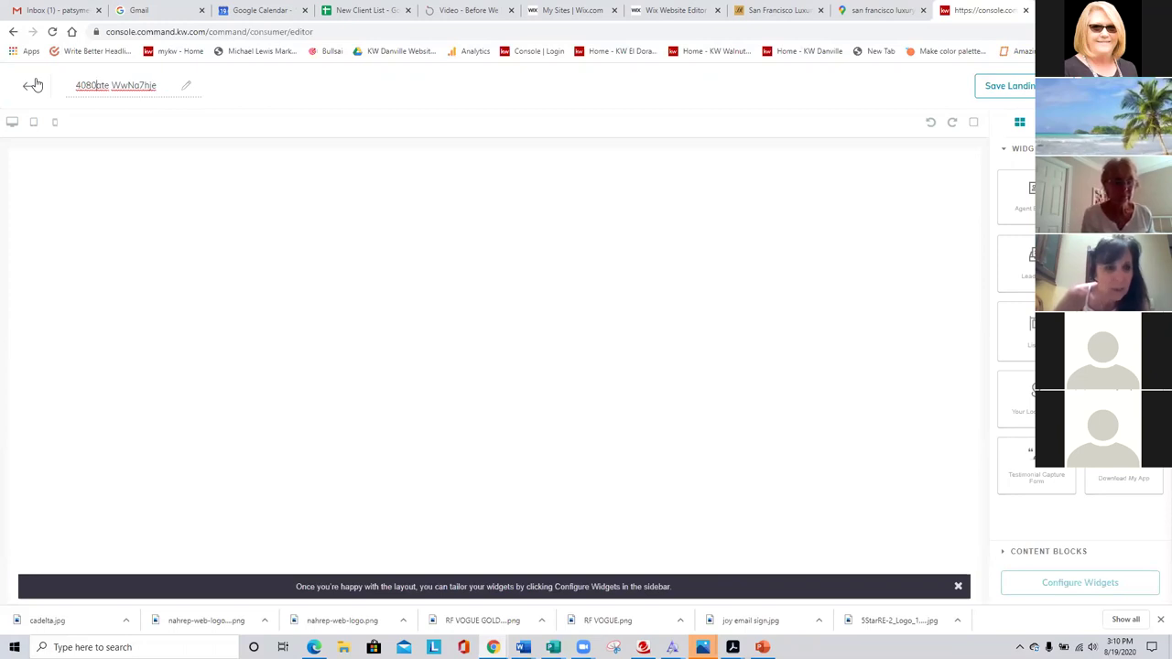
key(BackSpace)
key(Delete)
key(Delete)
key(Delete)
key(Delete)
key(Delete)
key(Delete)
key(Delete)
key(Delete)
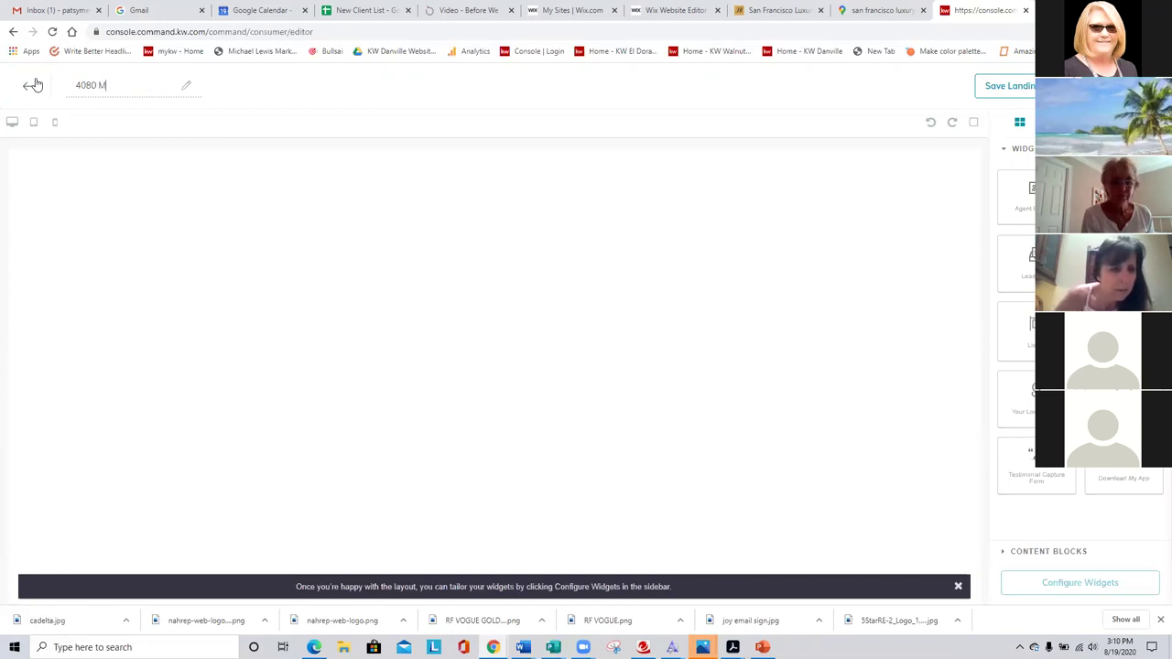
key(Caps_Lock)
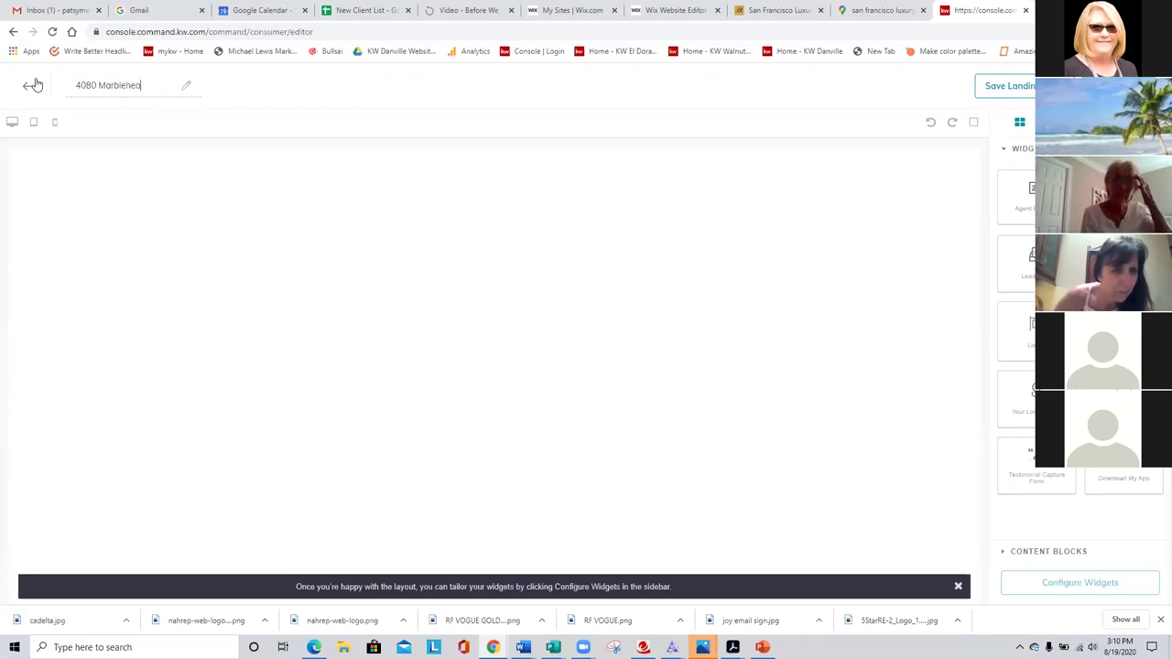
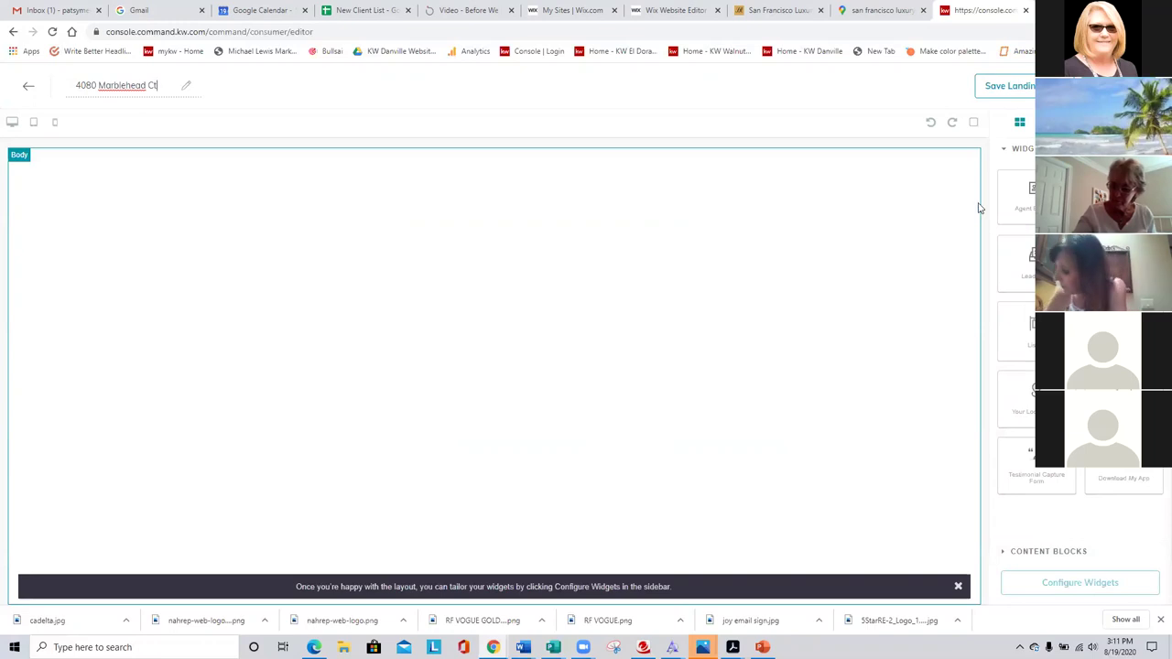
Step: Add the Branded Header, Listing and Lead Form widgets to the canvas, in that order
drag(1108, 192, 492, 190)
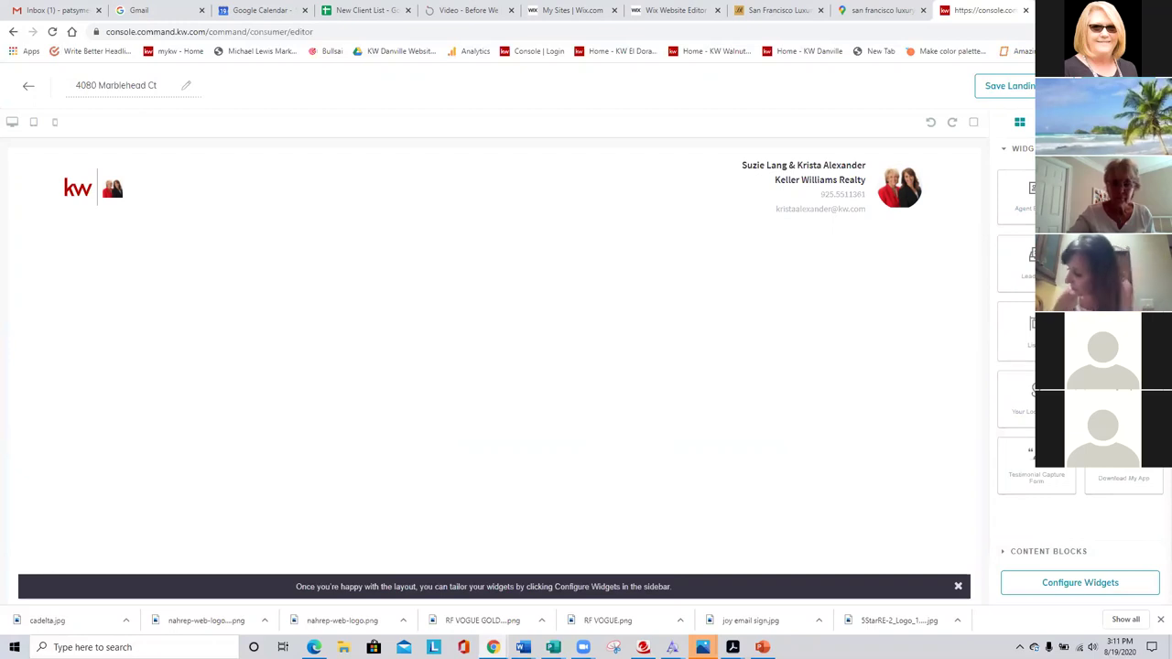
drag(1028, 332, 563, 261)
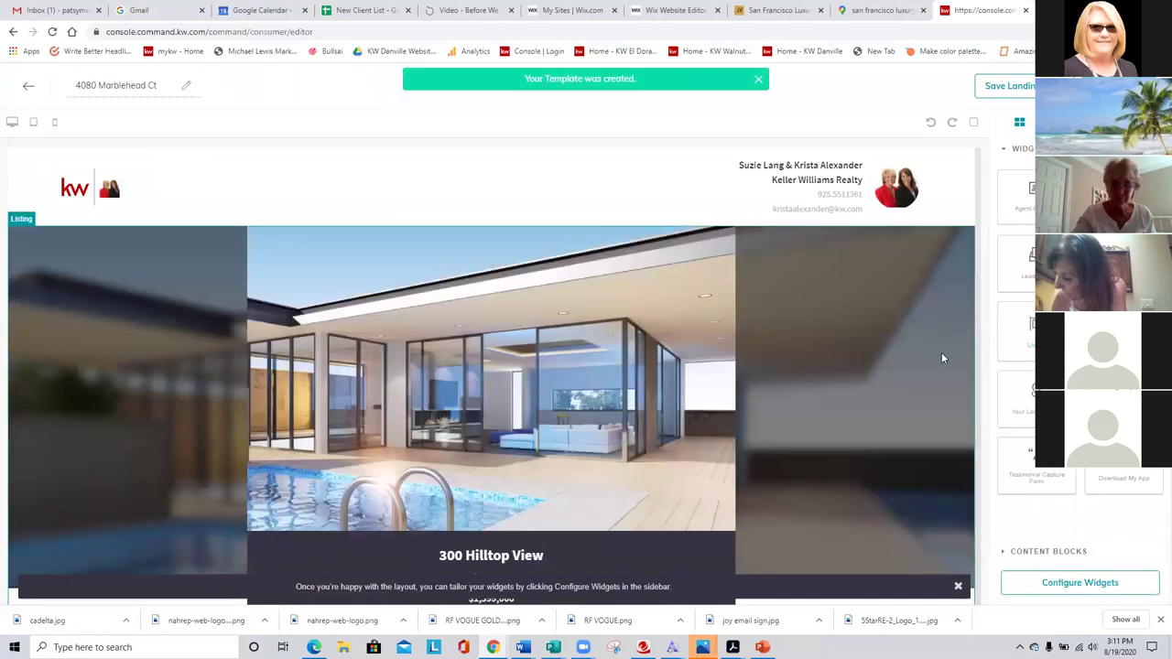
scroll(942, 354, down, 7)
scroll(938, 360, down, 10)
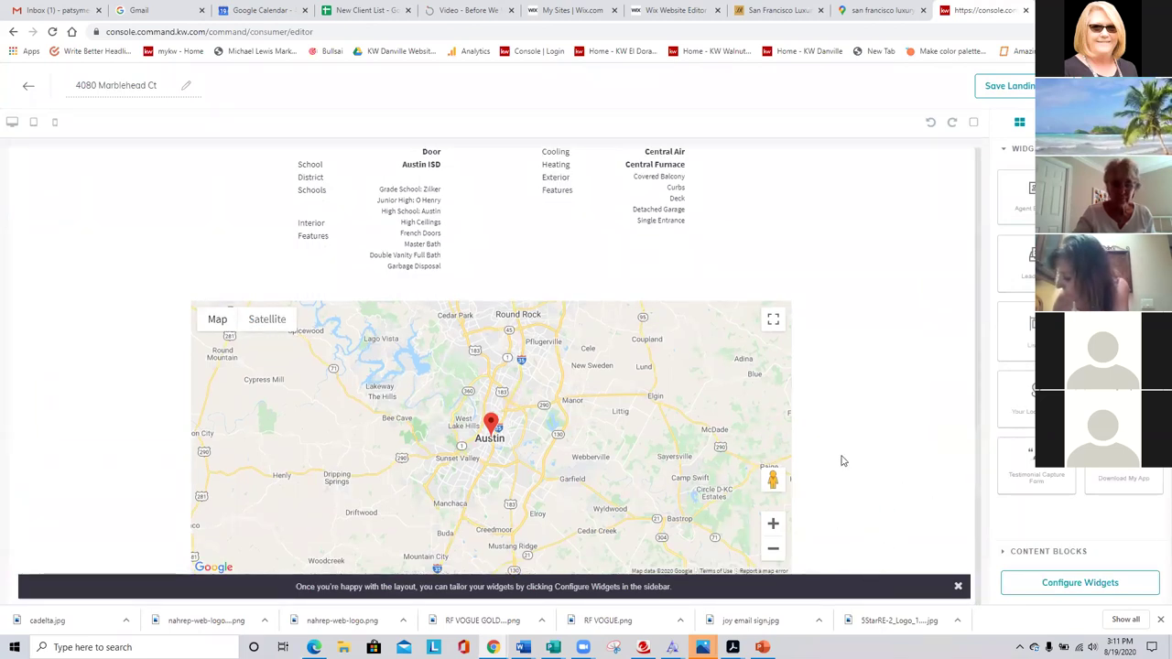
scroll(841, 458, down, 3)
scroll(841, 454, down, 3)
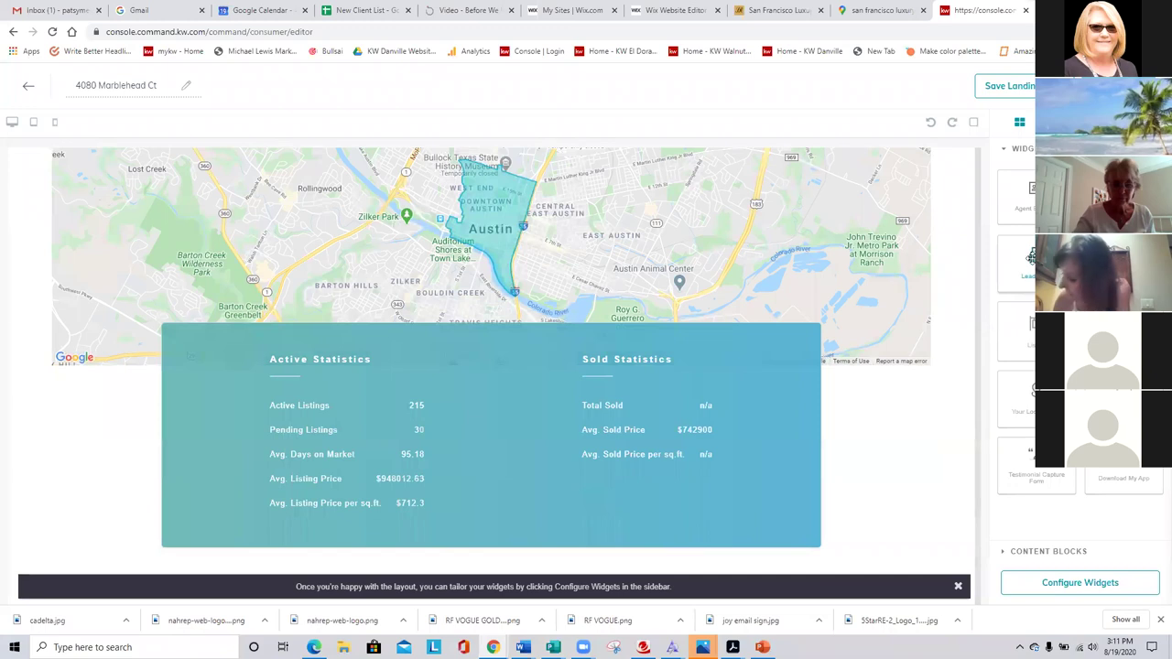
drag(1033, 257, 855, 578)
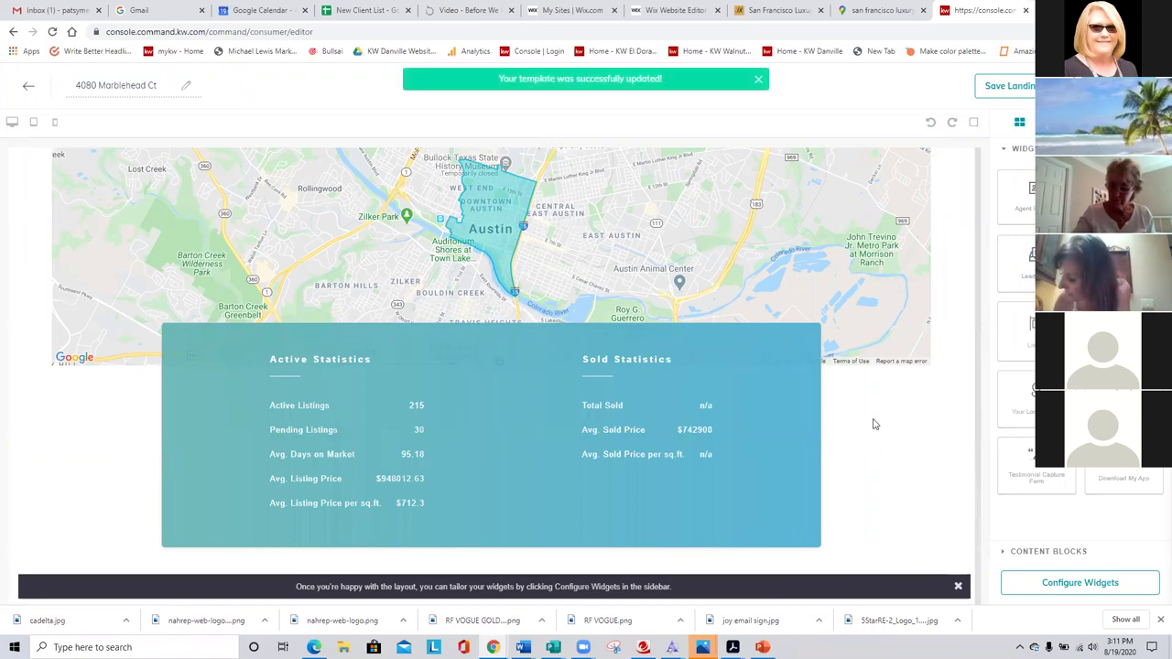
scroll(873, 425, down, 3)
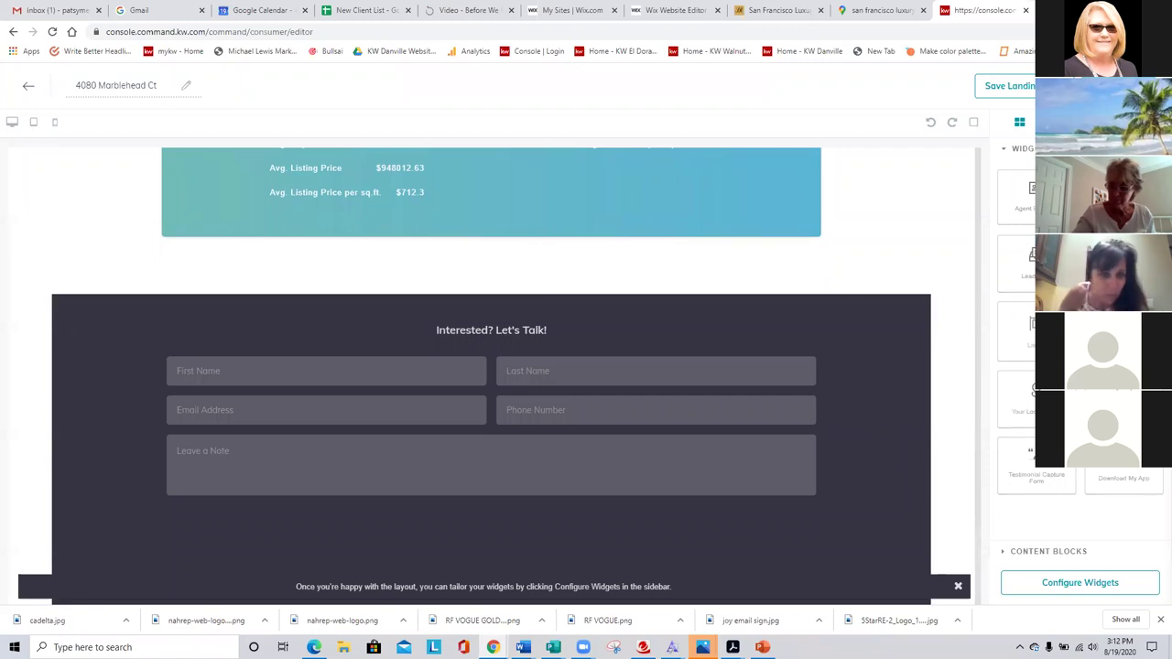
scroll(937, 418, up, 2)
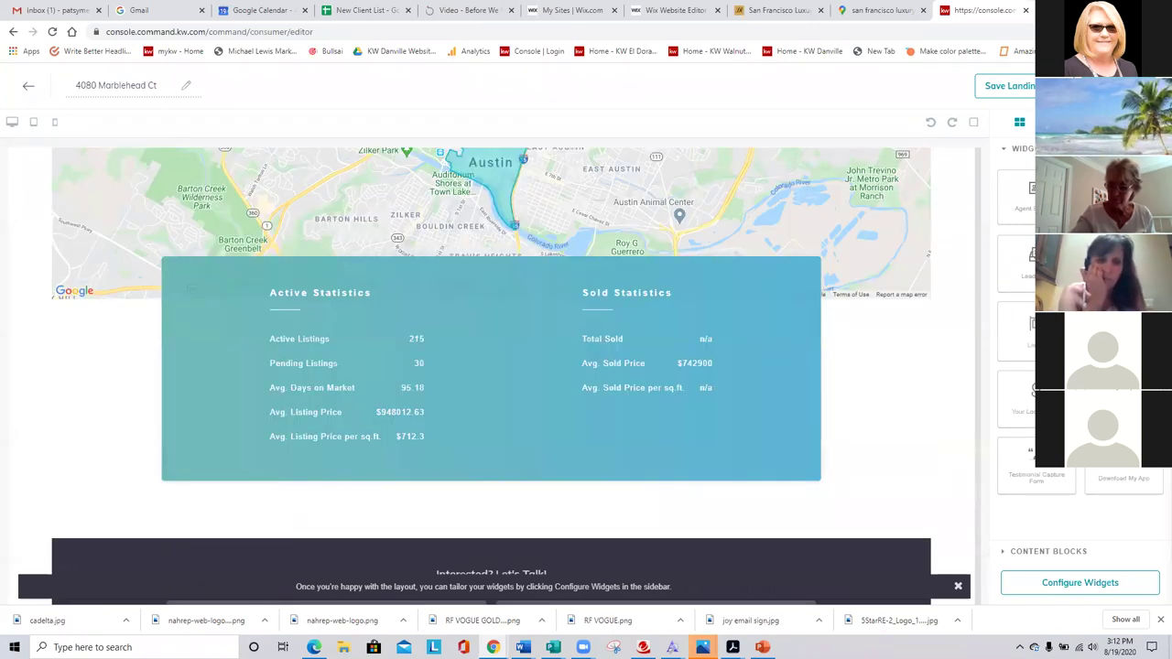
scroll(953, 480, up, 2)
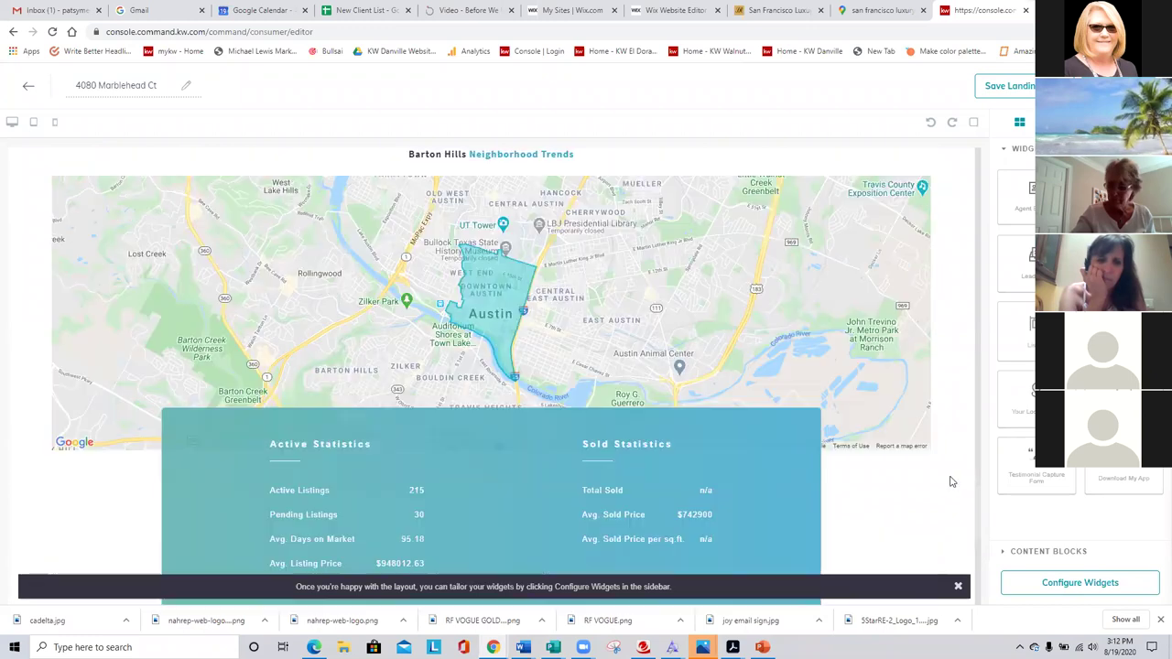
drag(964, 364, 740, 235)
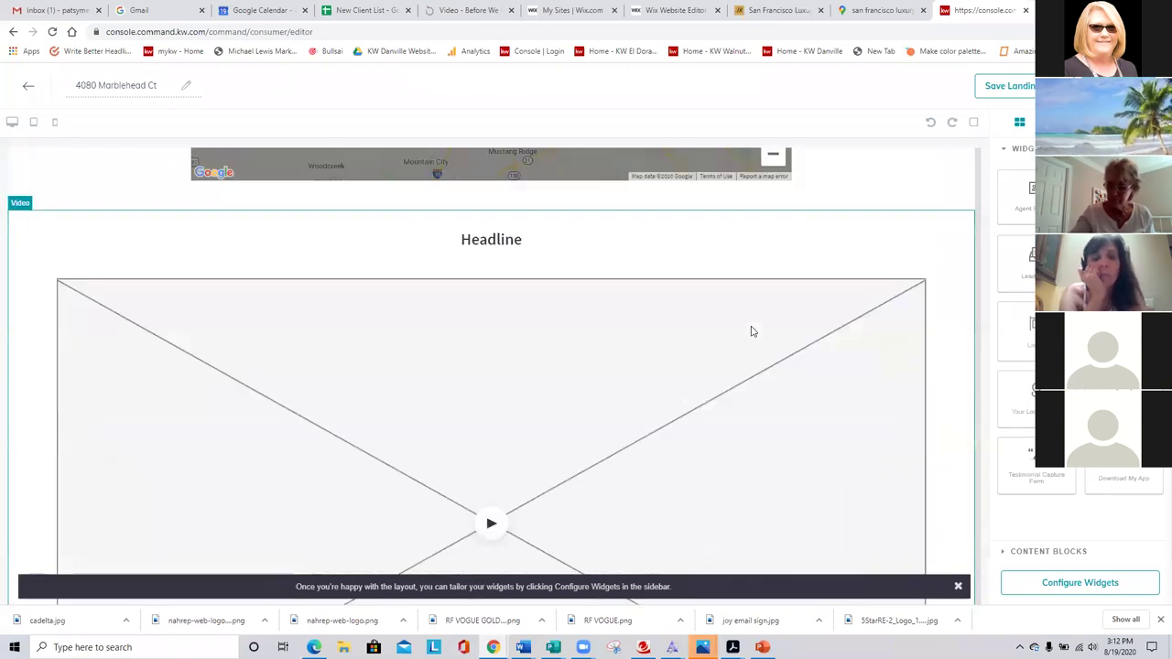
scroll(751, 332, down, 3)
scroll(751, 333, down, 8)
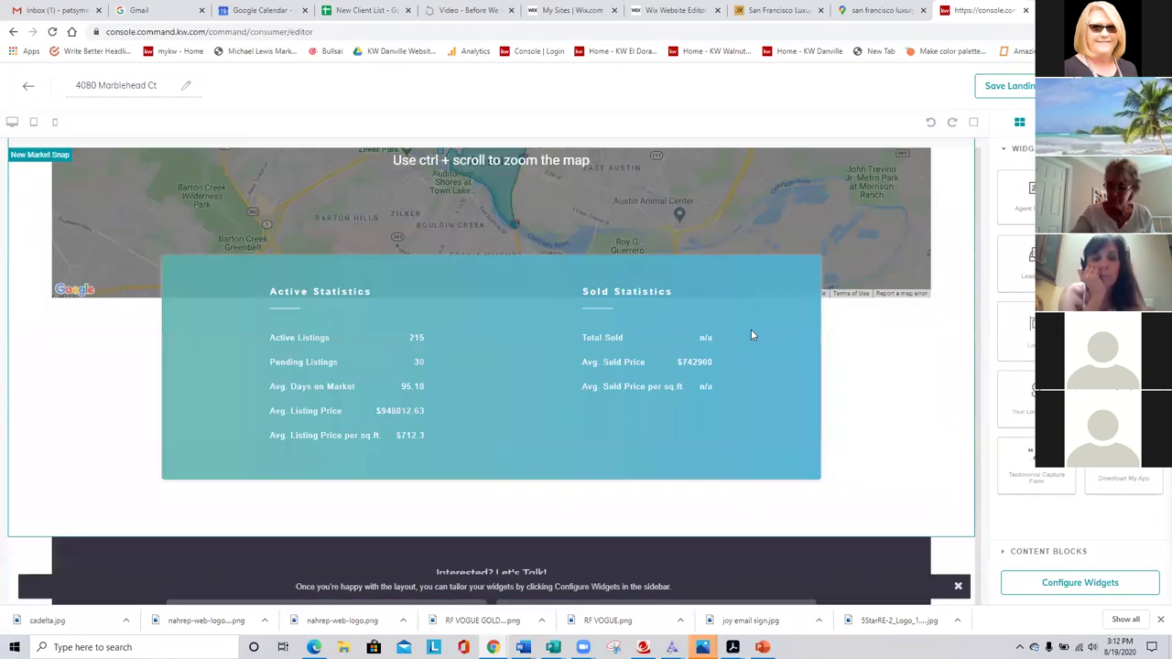
scroll(751, 334, up, 8)
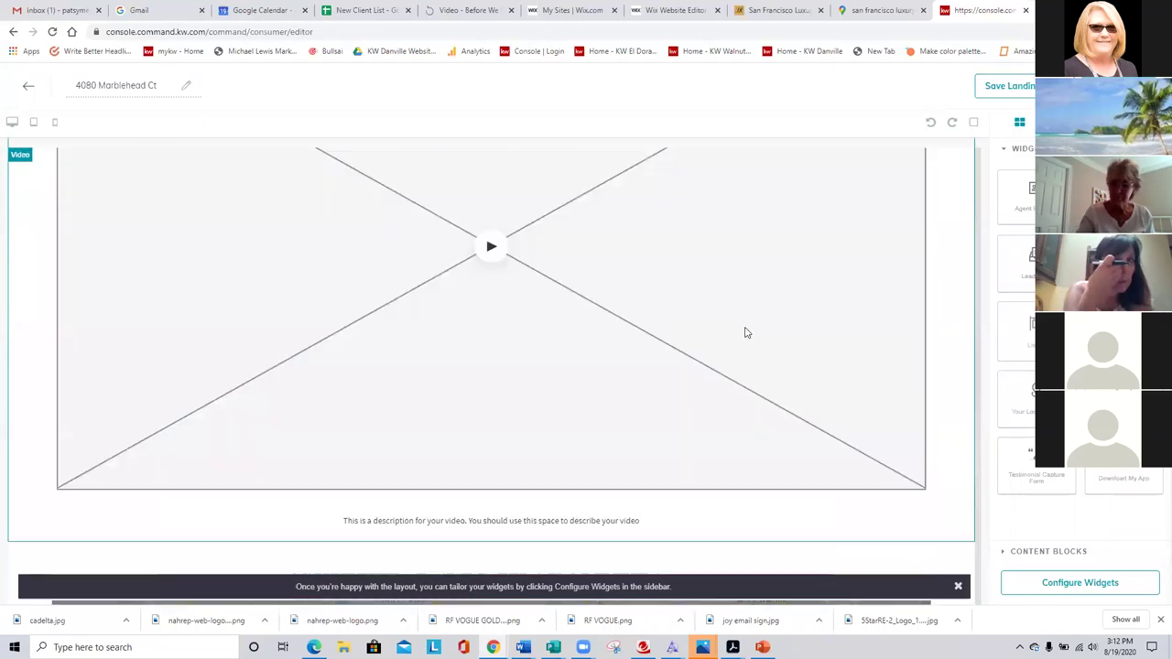
scroll(733, 339, up, 2)
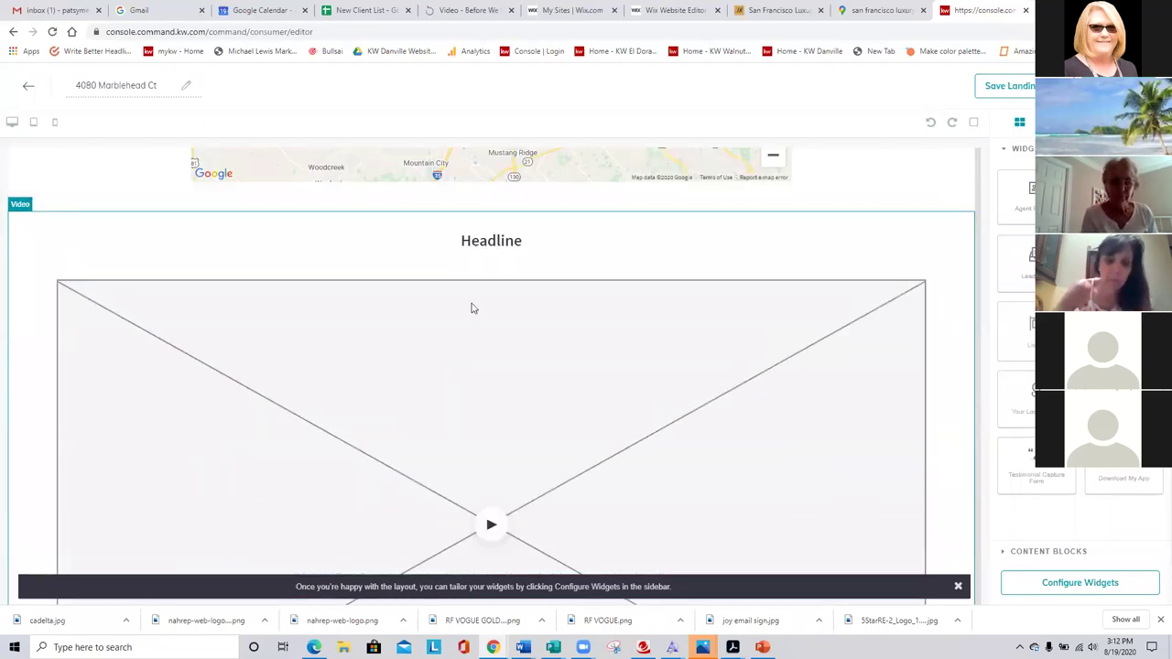
scroll(547, 369, down, 3)
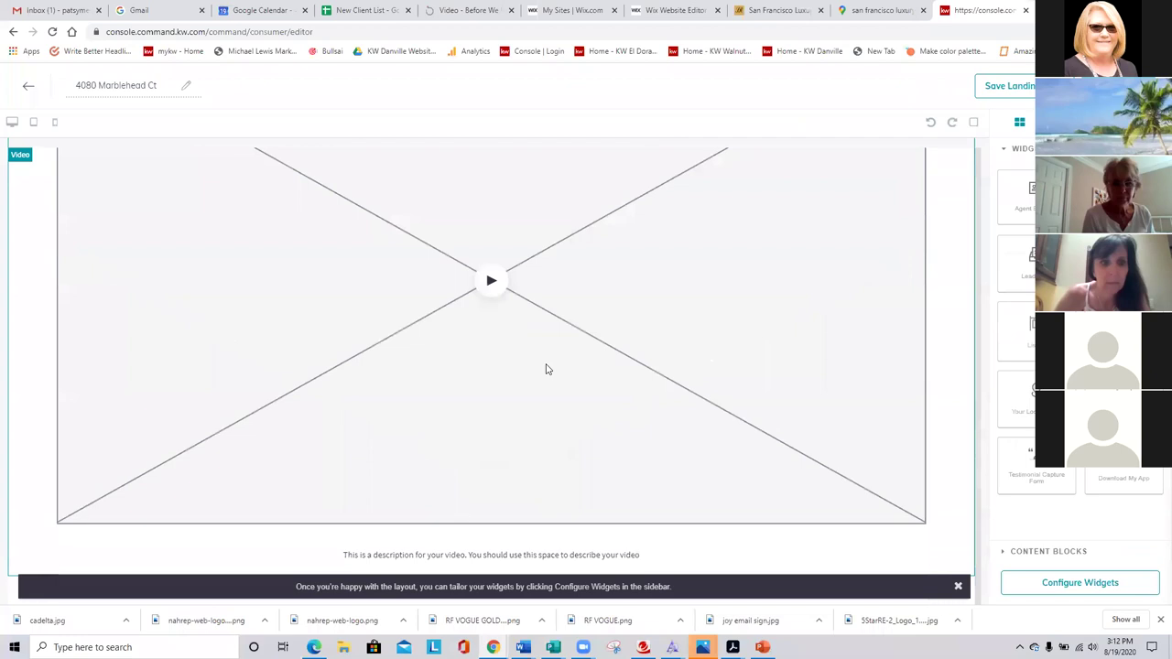
scroll(546, 369, down, 7)
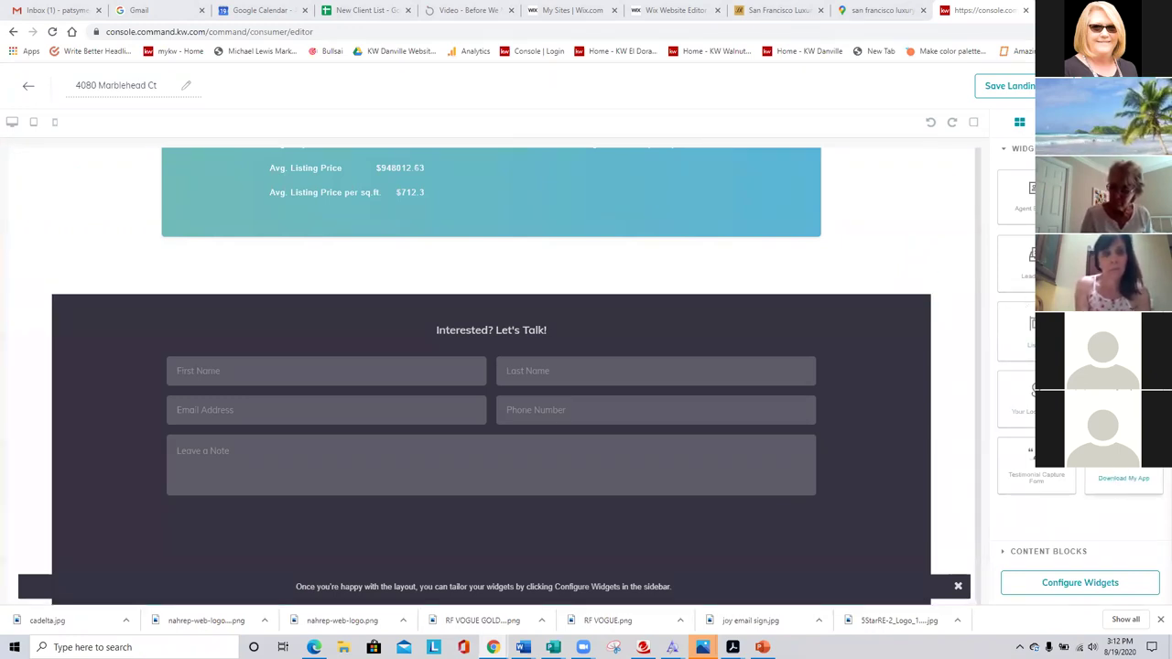
drag(1124, 469, 649, 293)
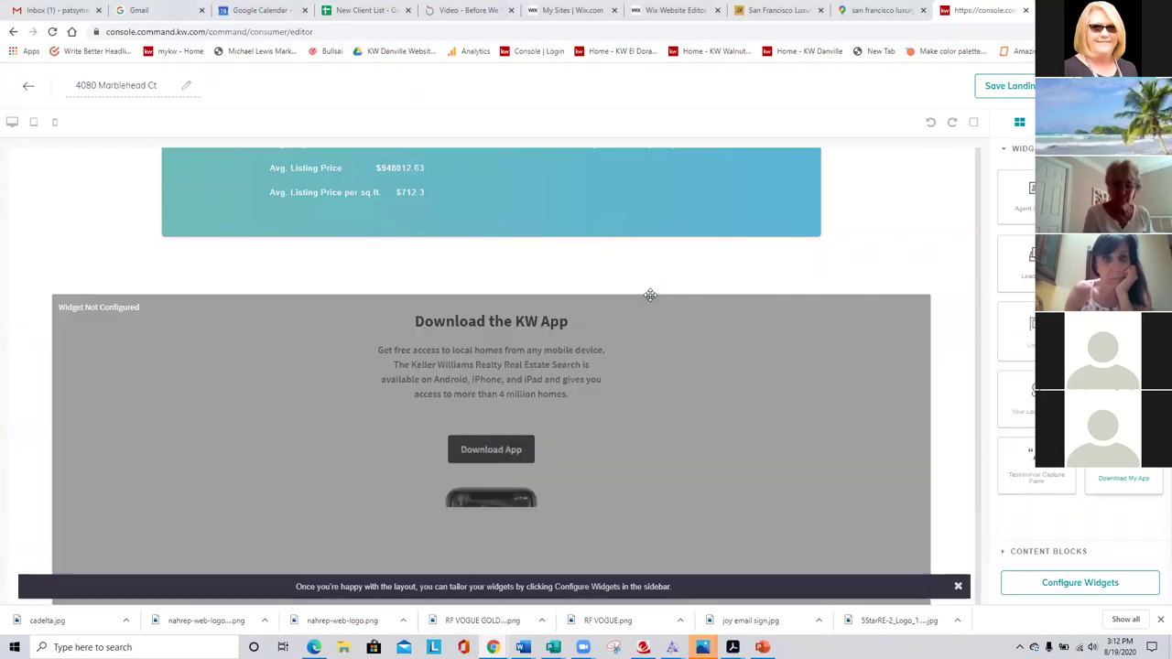
scroll(752, 327, down, 4)
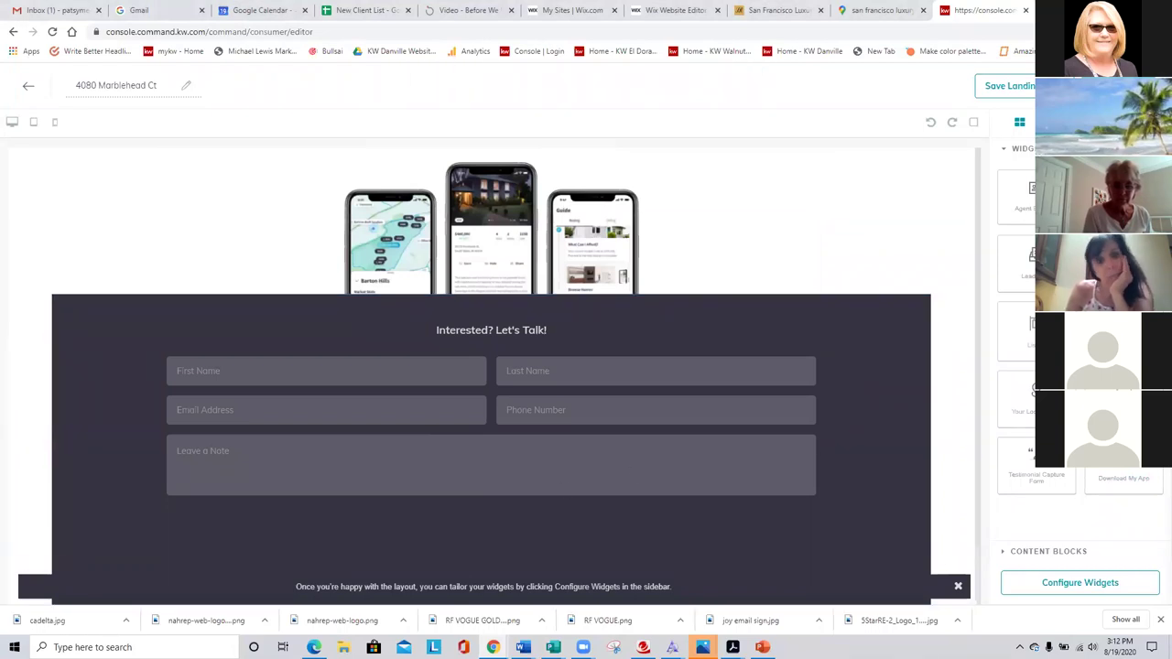
drag(1016, 467, 881, 579)
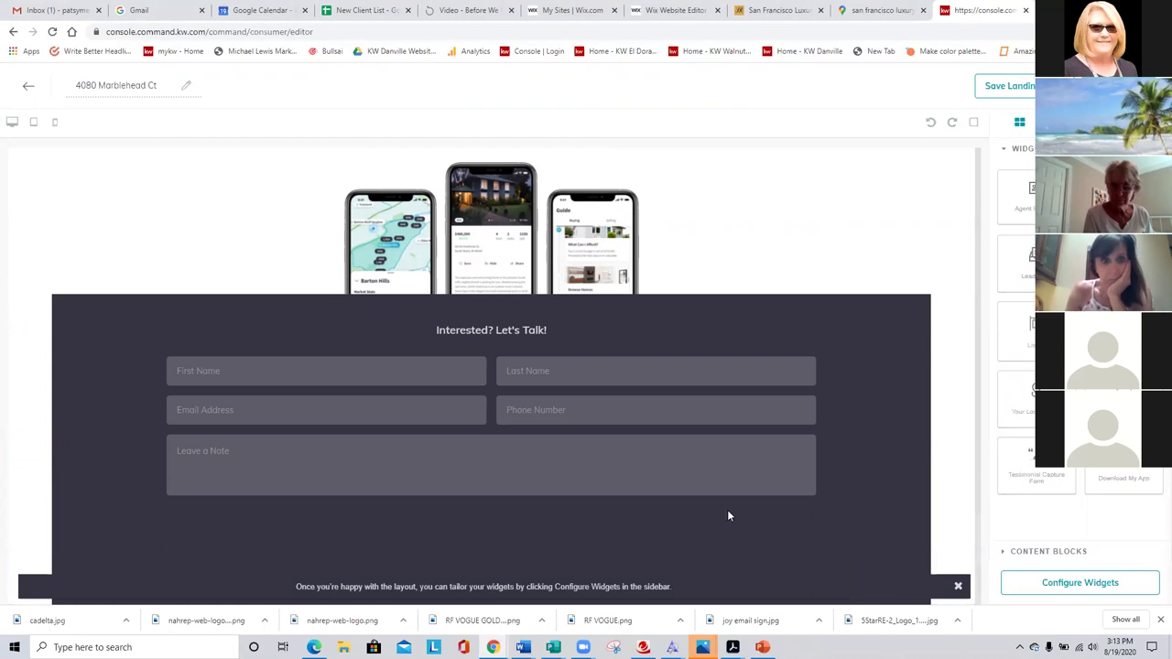
scroll(902, 513, down, 4)
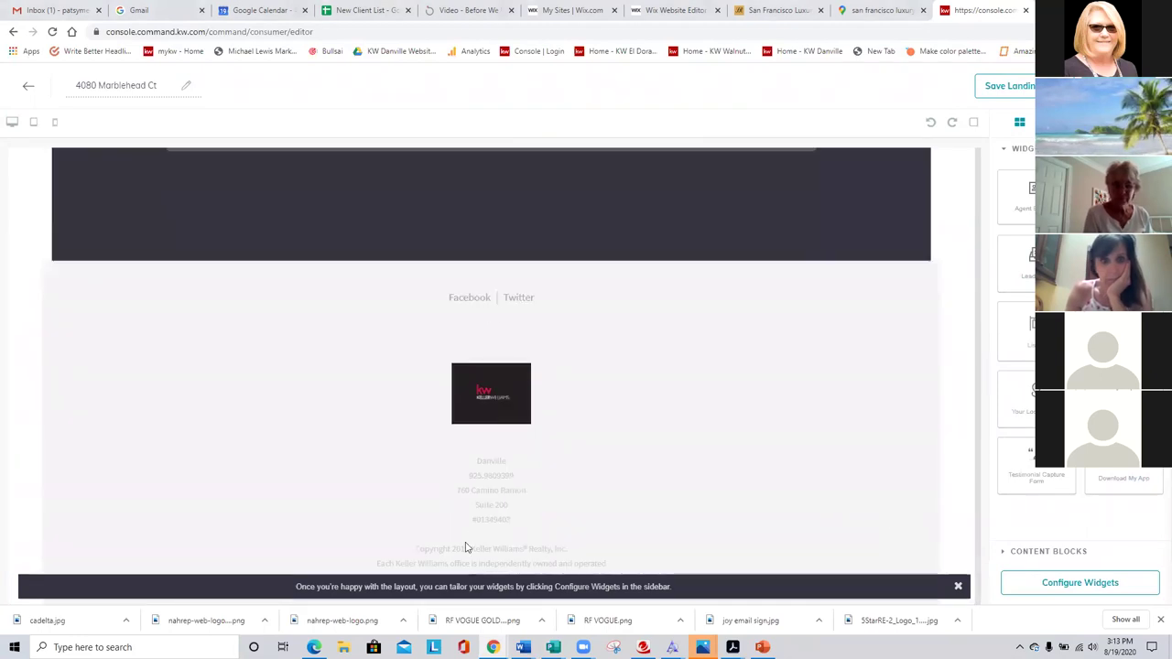
scroll(691, 449, up, 4)
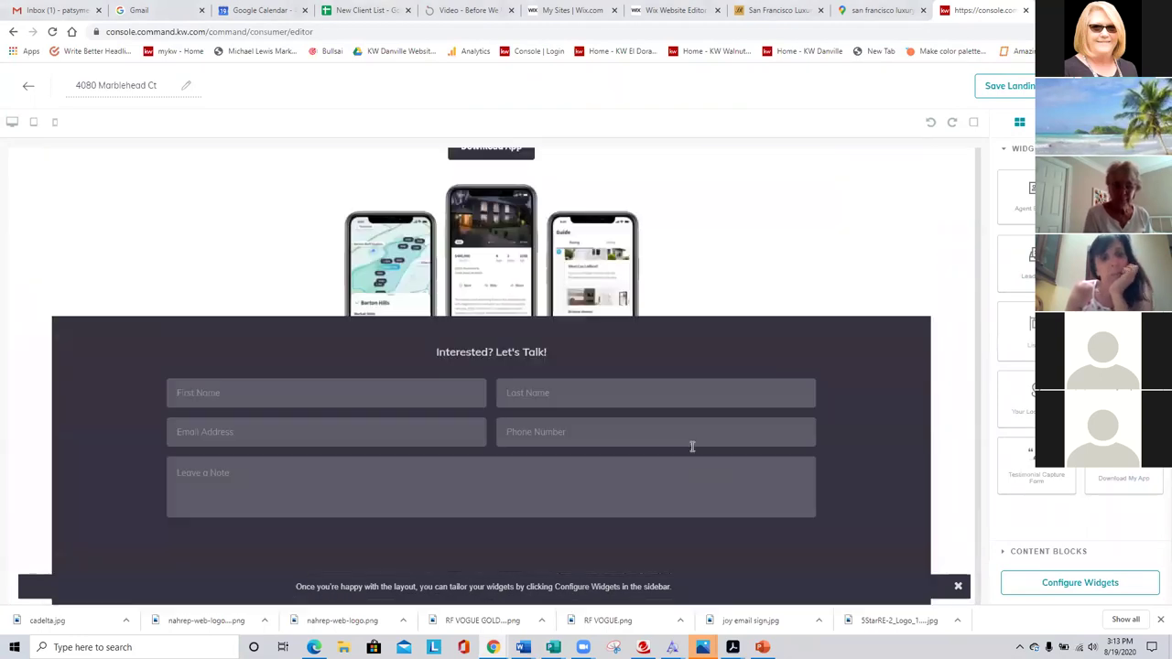
scroll(692, 449, up, 10)
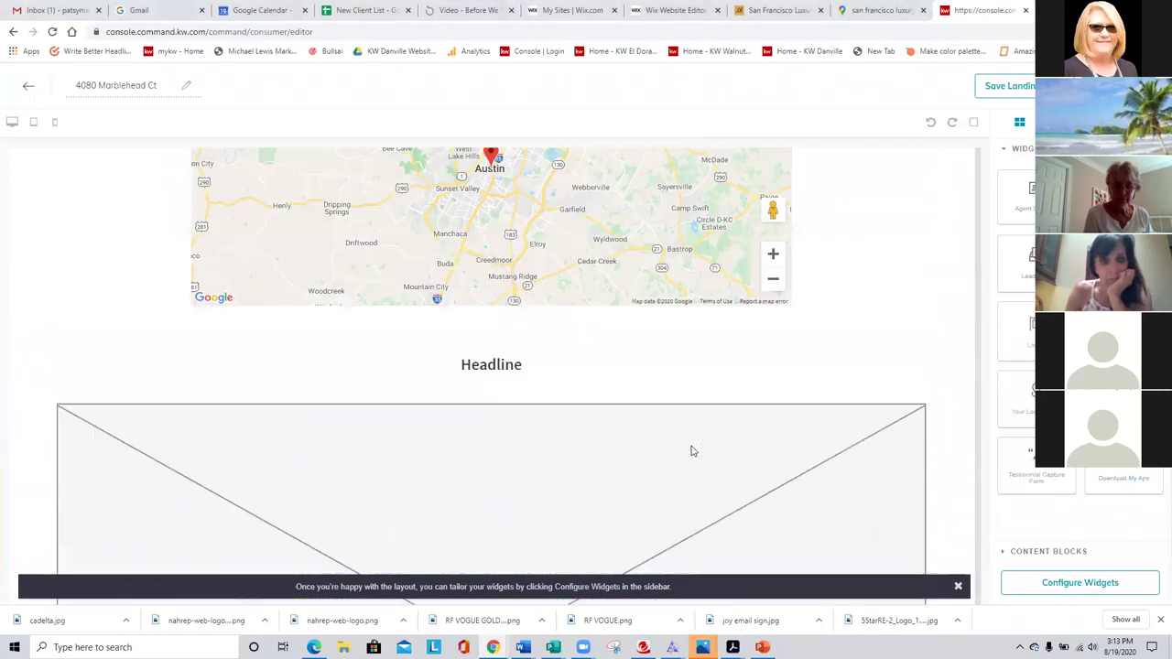
scroll(692, 451, up, 15)
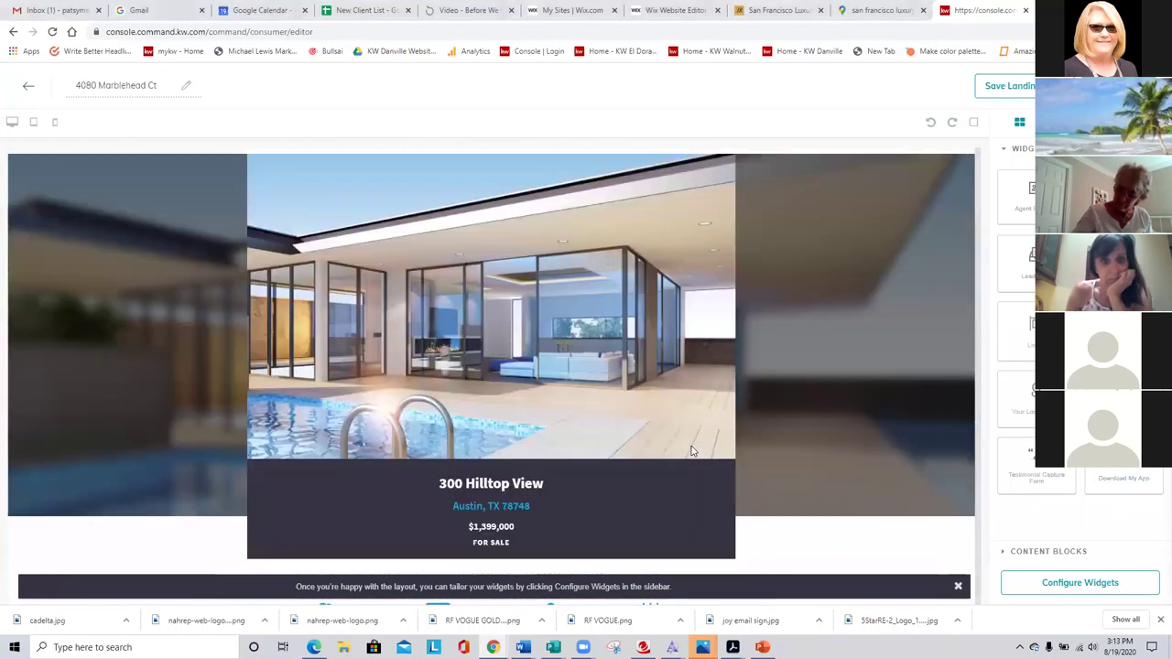
scroll(691, 451, up, 2)
scroll(842, 420, down, 4)
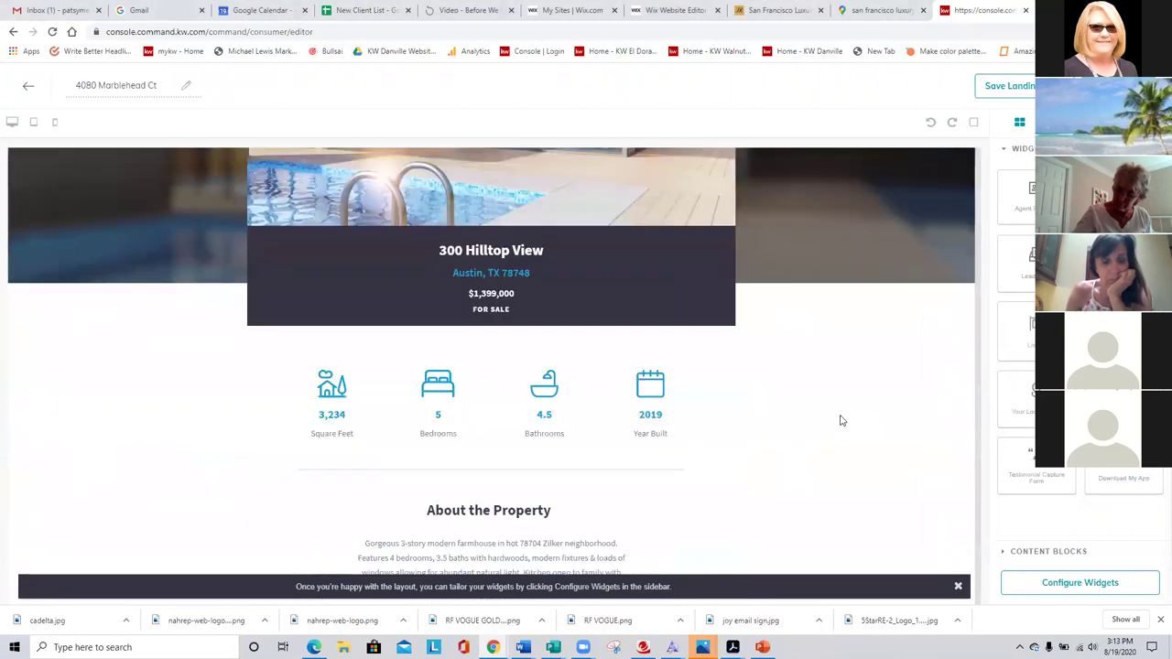
scroll(843, 426, down, 8)
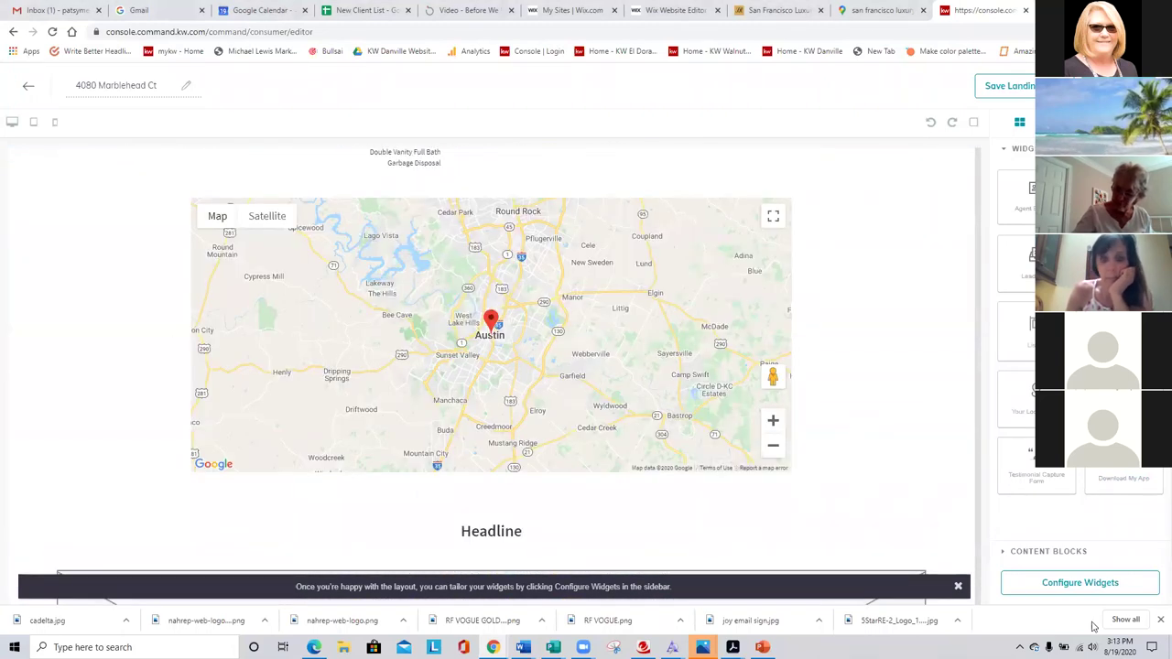
Step: Show the Configure Widgets checklist of seven page widgets to set up
click(1054, 587)
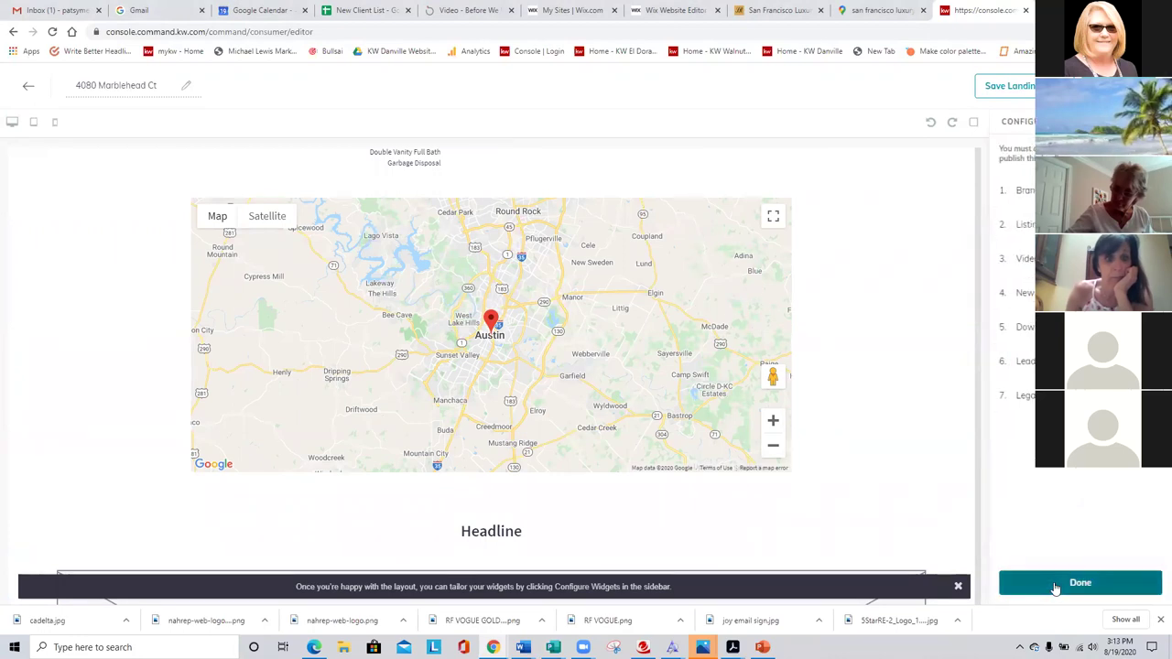
scroll(805, 295, up, 5)
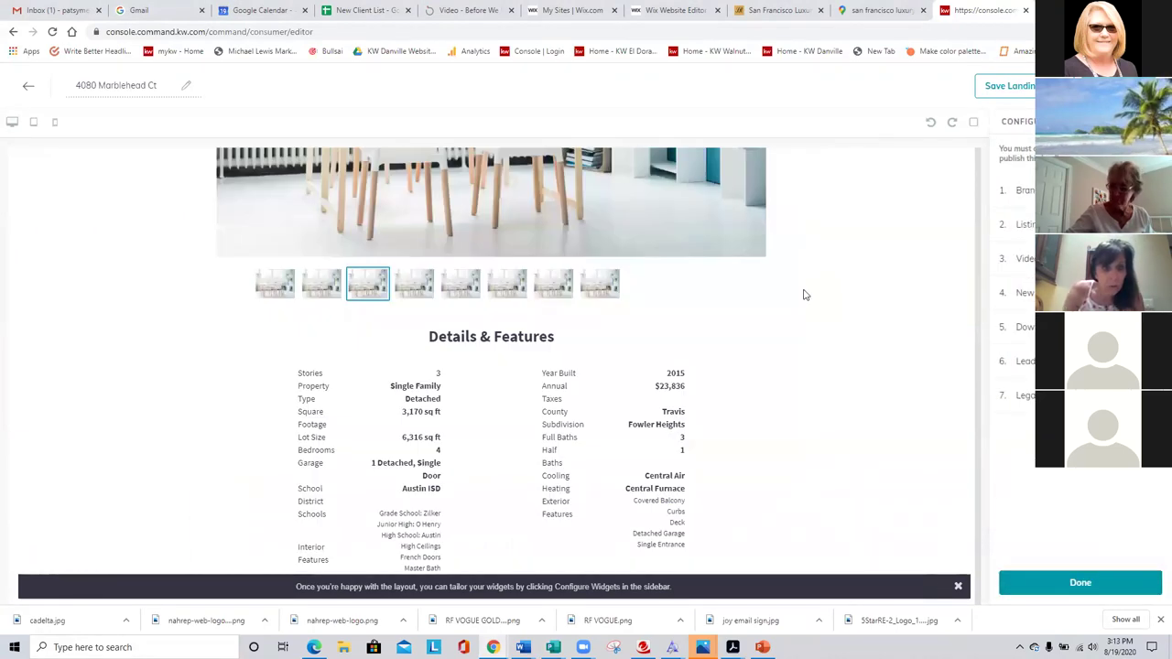
scroll(805, 295, up, 8)
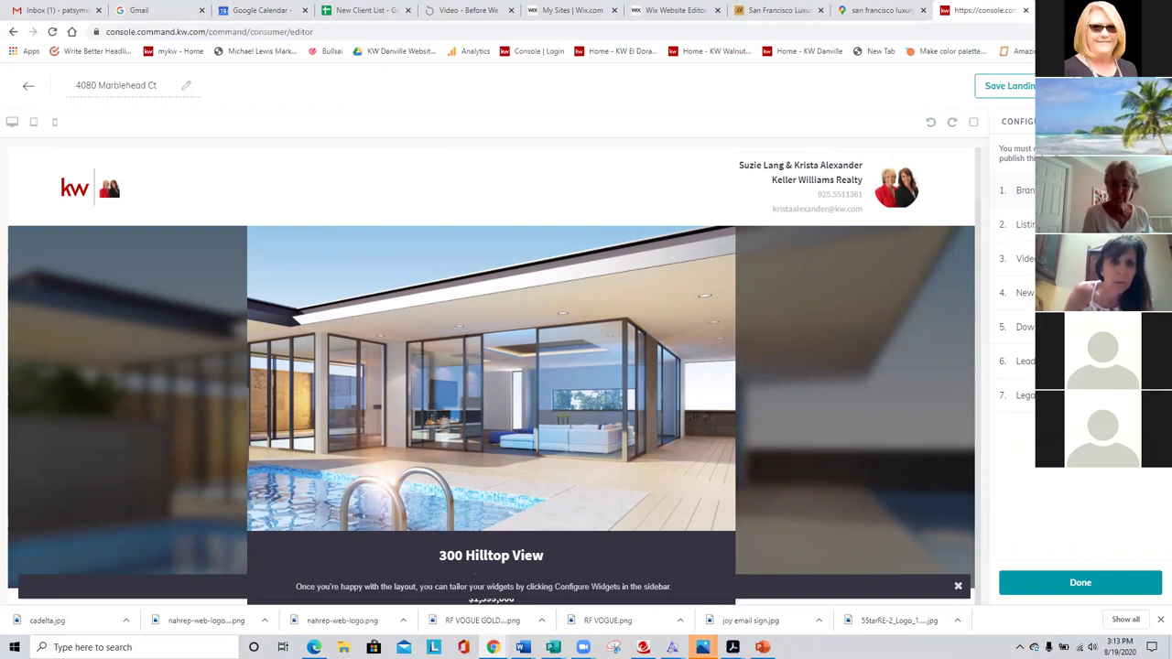
Step: Open the header's Branding settings and begin typing 'San' as the header text
click(1024, 190)
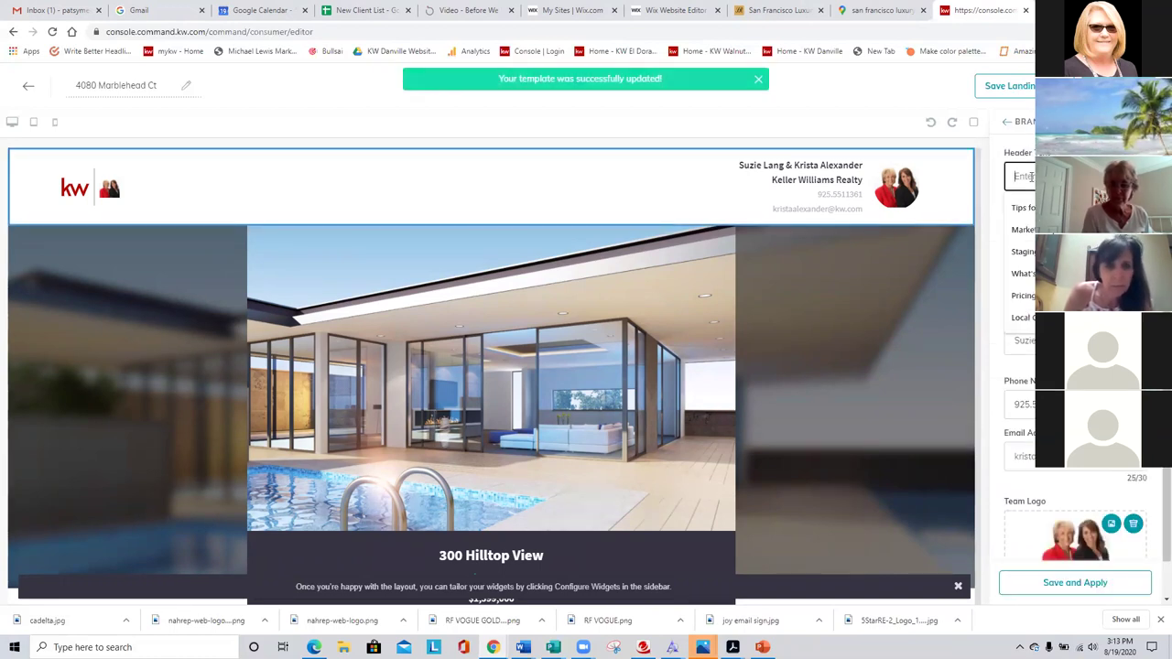
text(S)
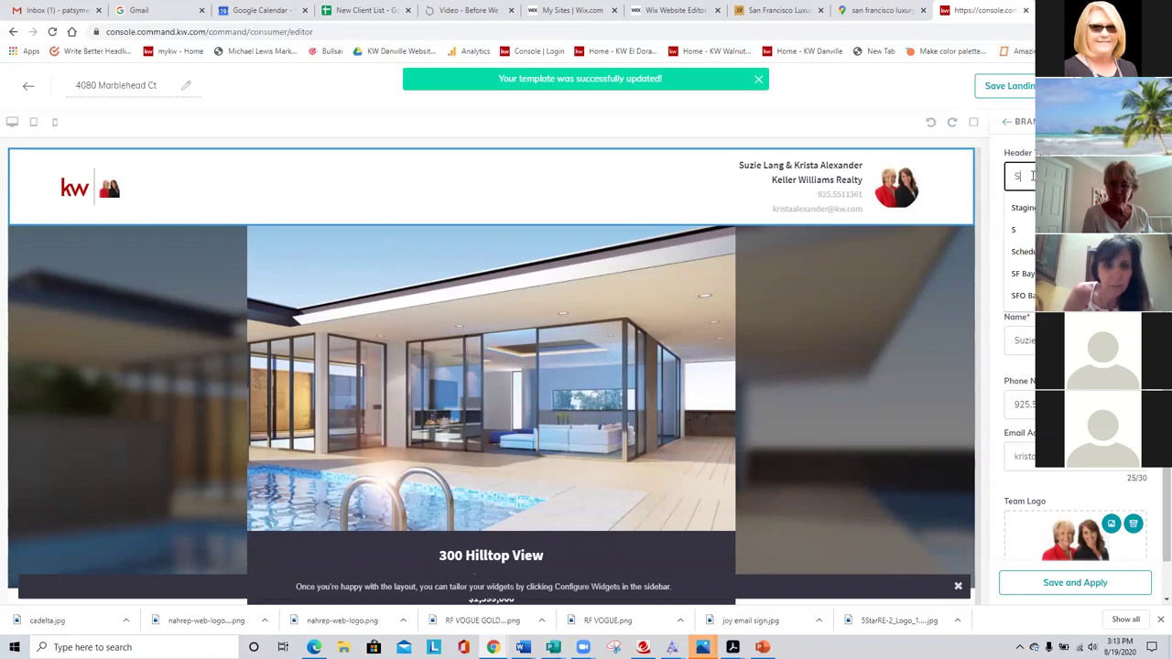
text(an F)
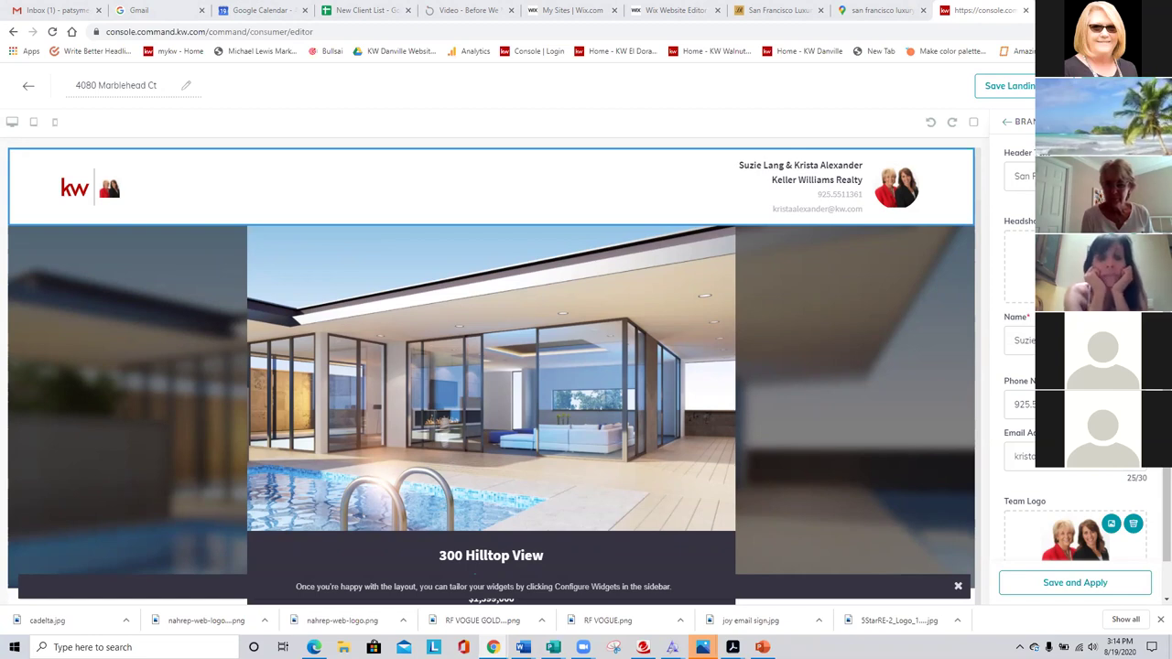
Step: Change the agent phone number to use dashes instead of periods and try saving
click(1028, 405)
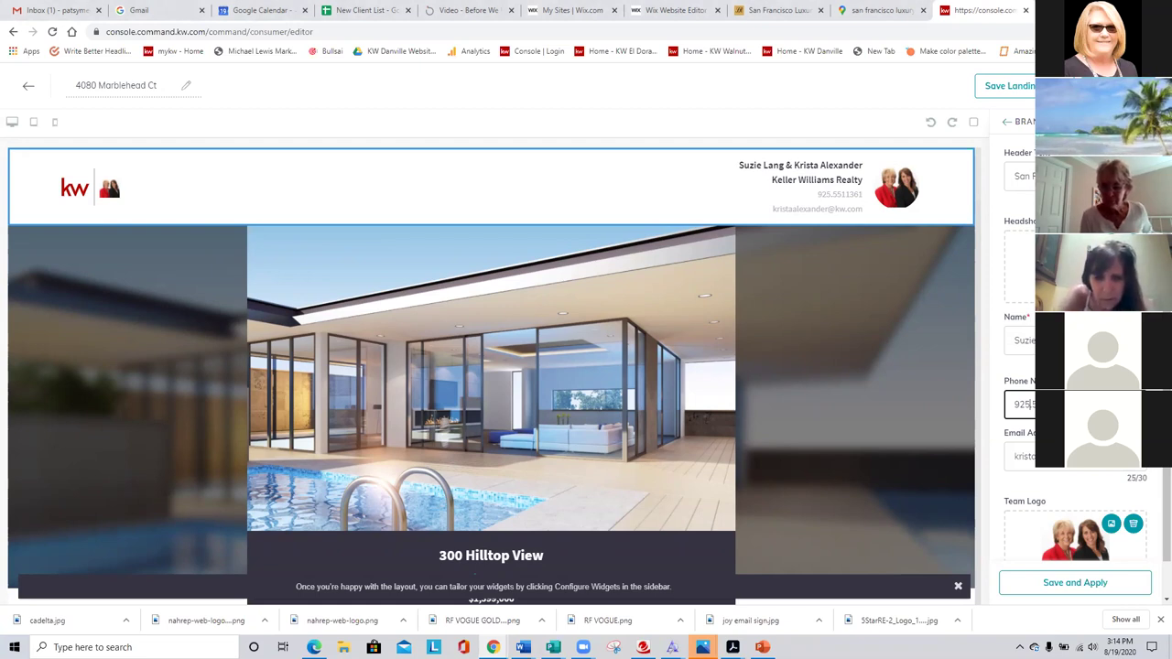
text(.)
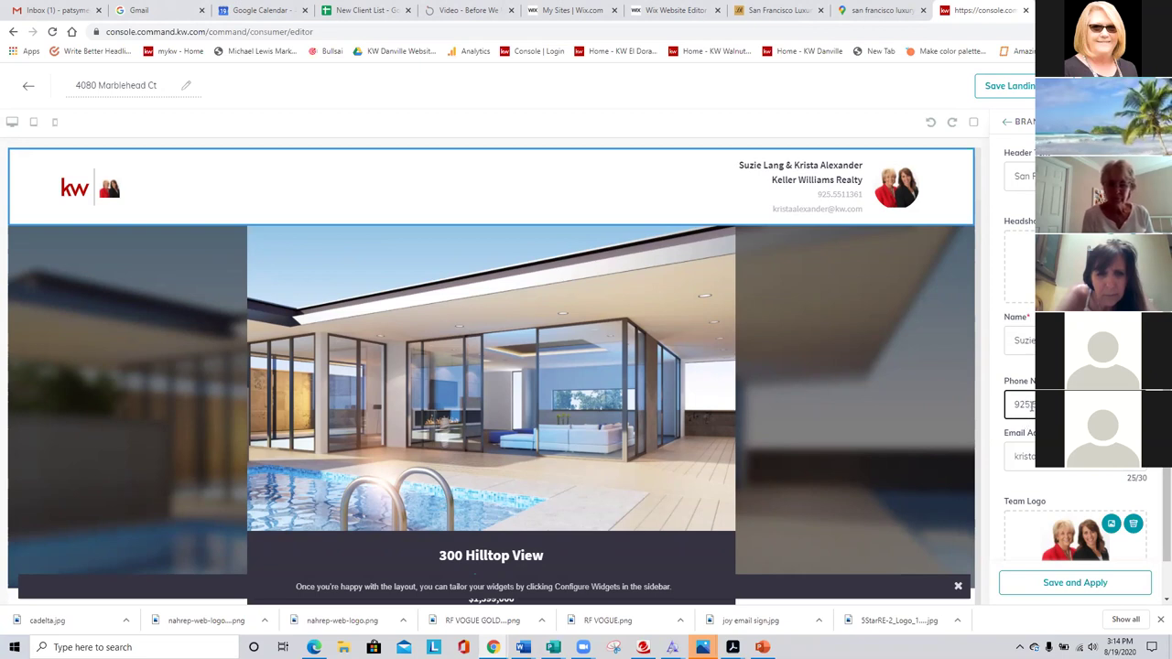
key(BackSpace)
text(-)
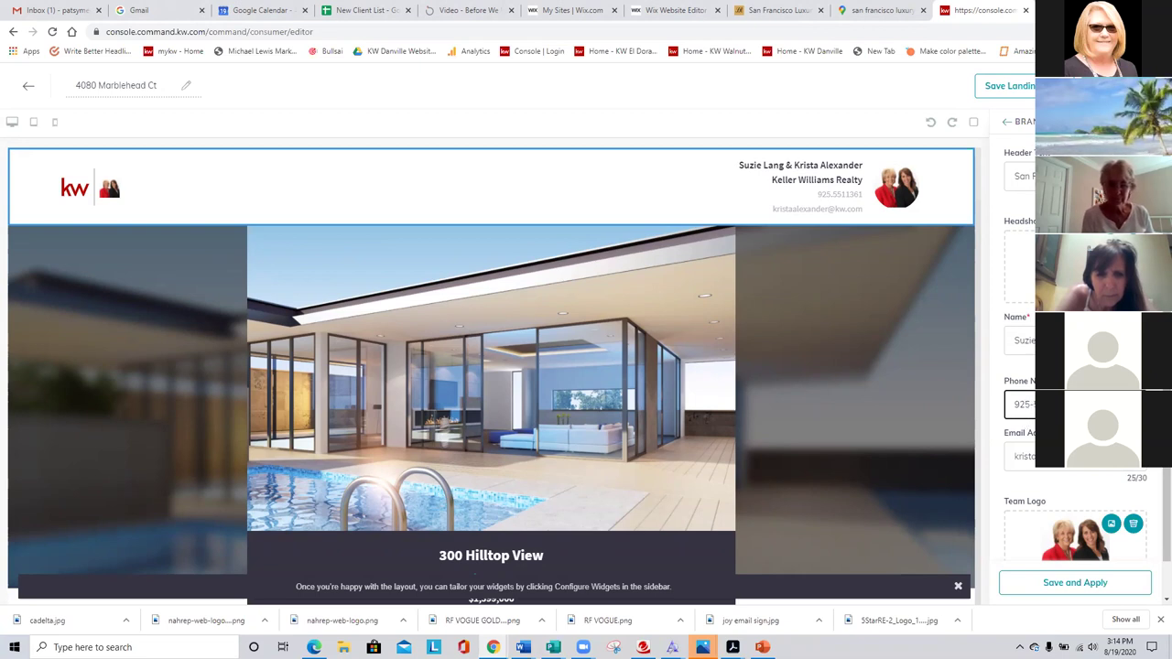
scroll(1030, 404, down, 1)
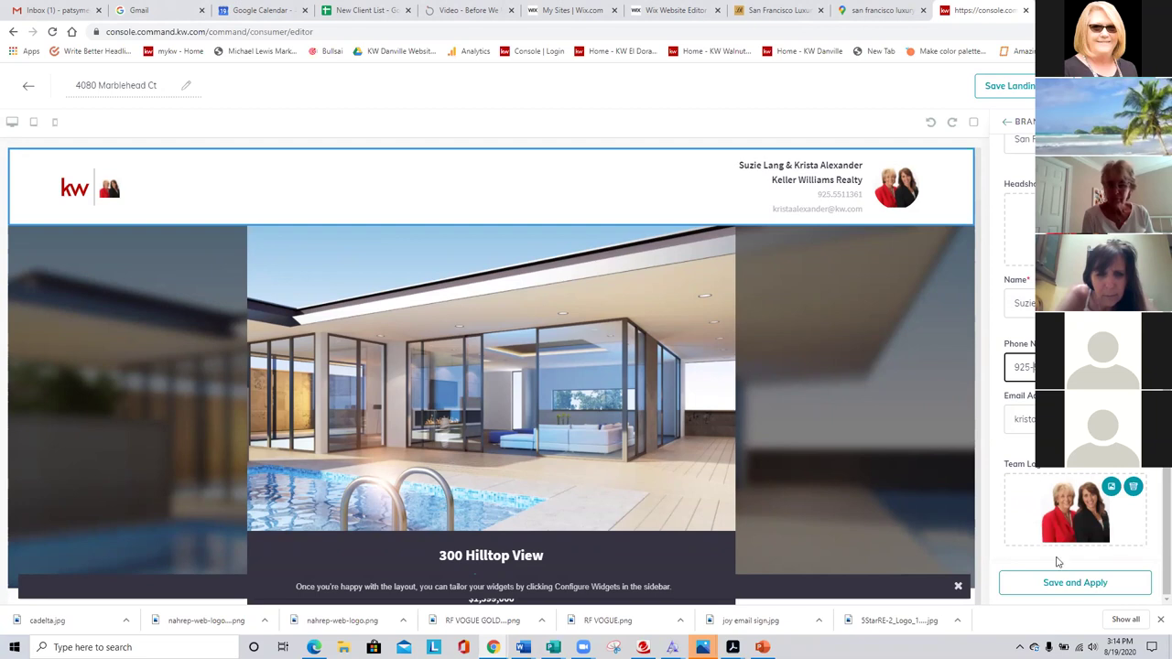
click(1074, 588)
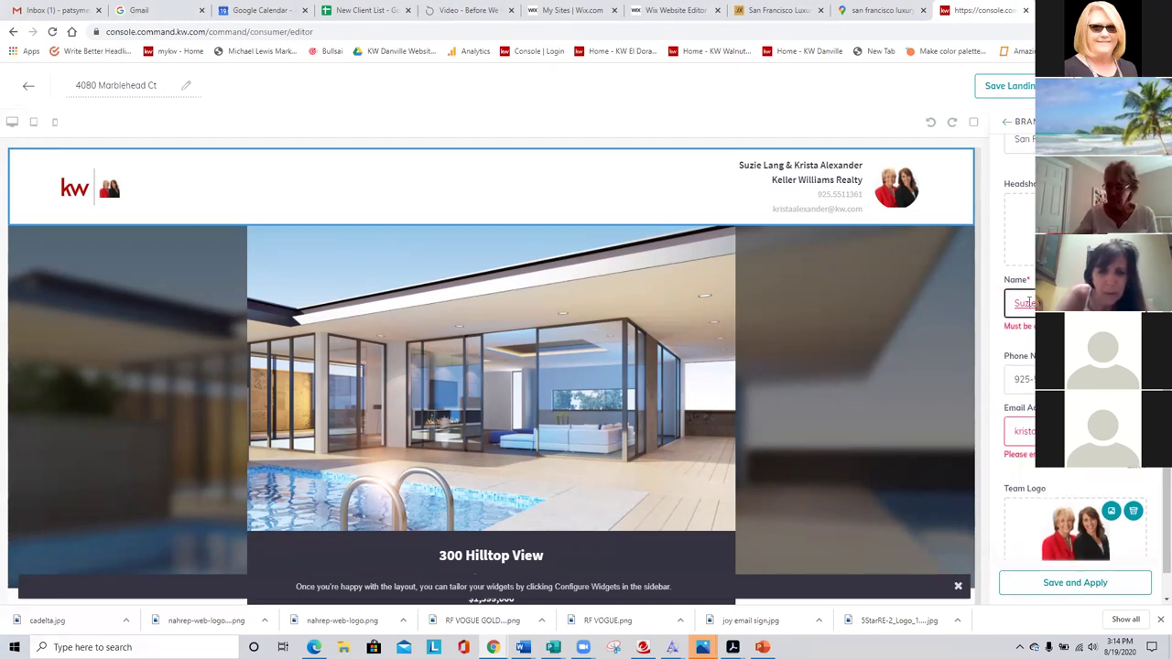
Step: Trim the agent name entry so its validation error clears
click(1022, 303)
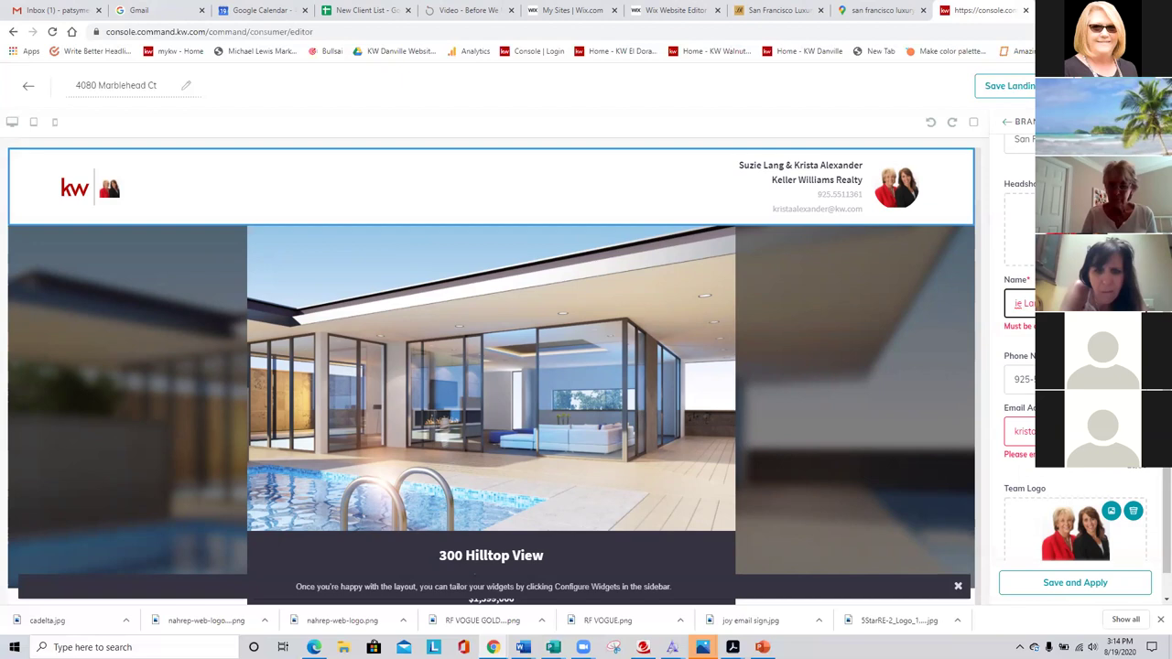
key(End)
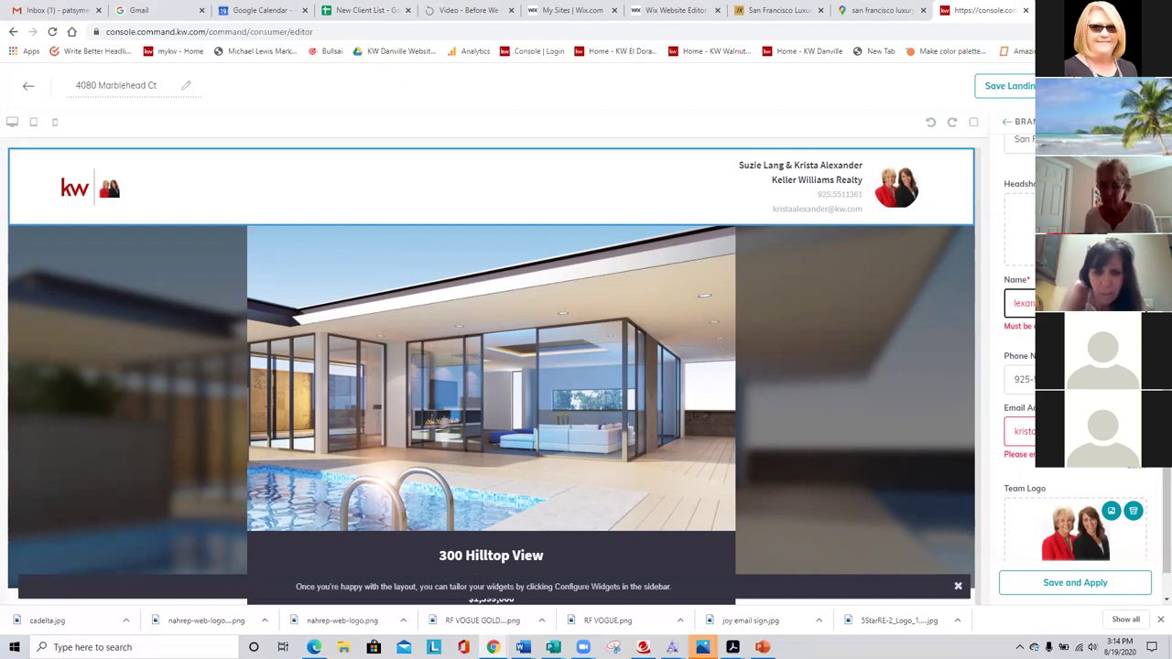
key(BackSpace)
key(BackSpace)
key(BackSpace)
key(BackSpace)
key(BackSpace)
key(BackSpace)
key(BackSpace)
key(BackSpace)
key(BackSpace)
key(BackSpace)
key(BackSpace)
key(BackSpace)
key(BackSpace)
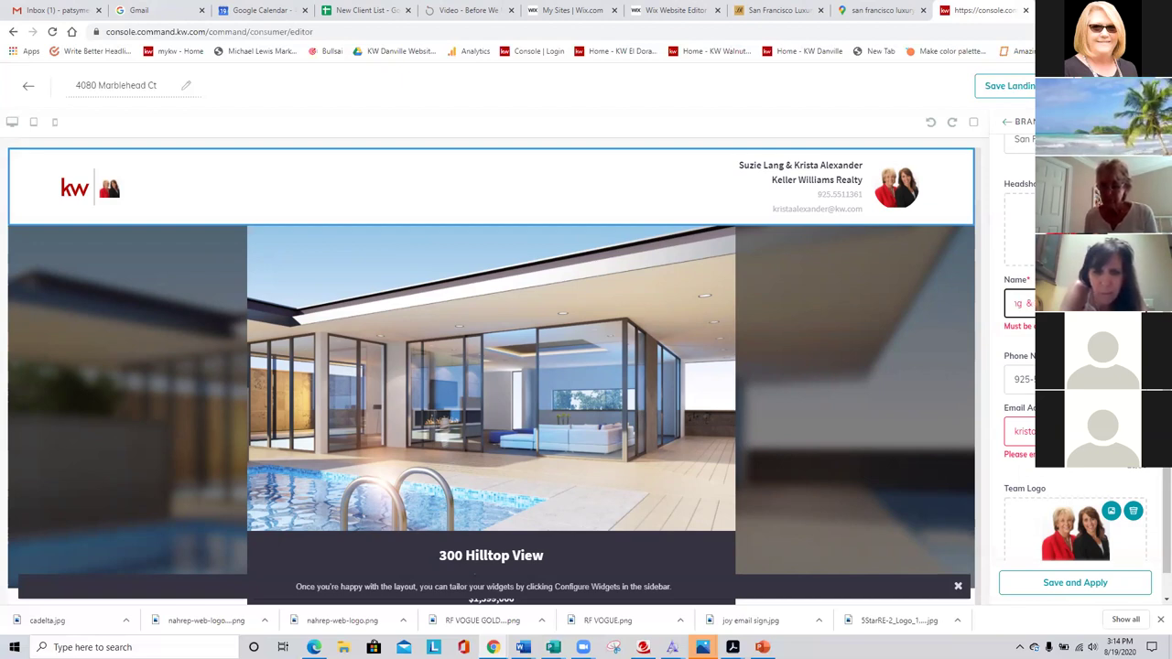
key(BackSpace)
key(BackSpace)
key(BackSpace)
key(BackSpace)
key(BackSpace)
key(BackSpace)
key(BackSpace)
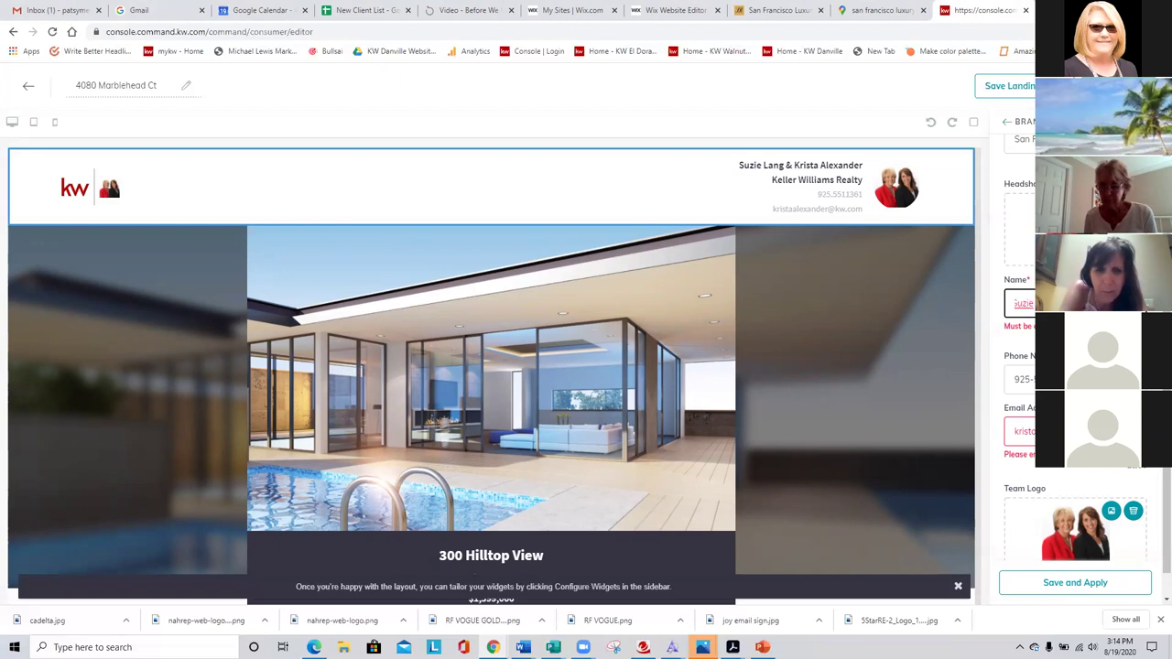
key(BackSpace)
click(1021, 420)
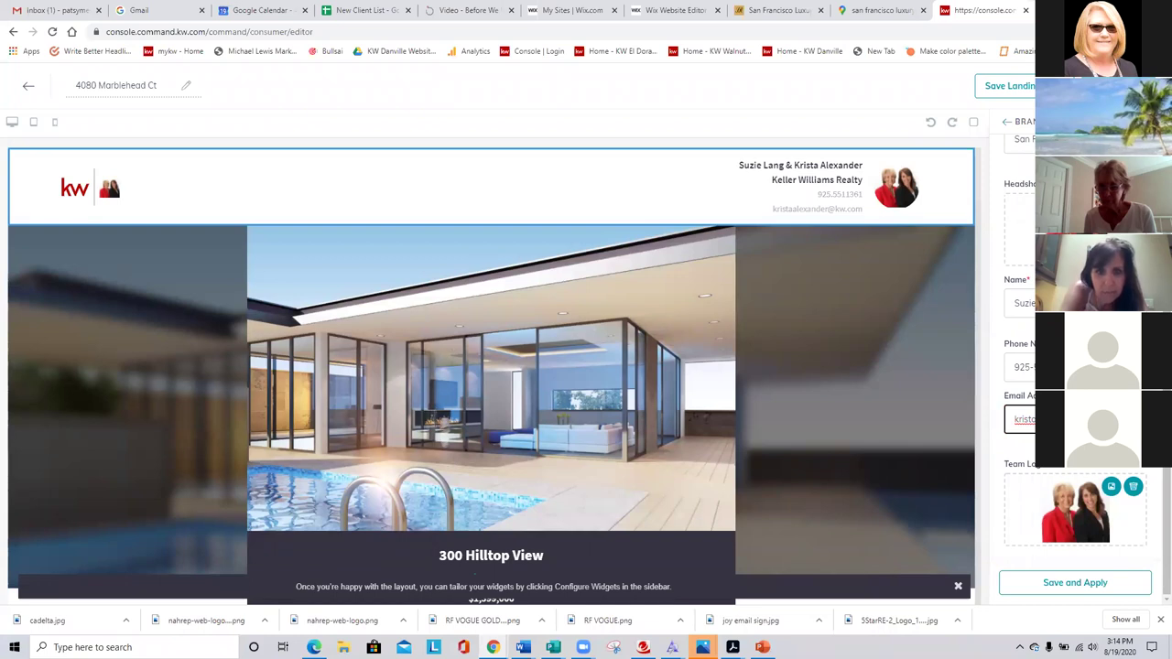
Step: Apply the branding so the header reads 'San Ramon Single Story Home', then return to the widget checklist
click(1049, 586)
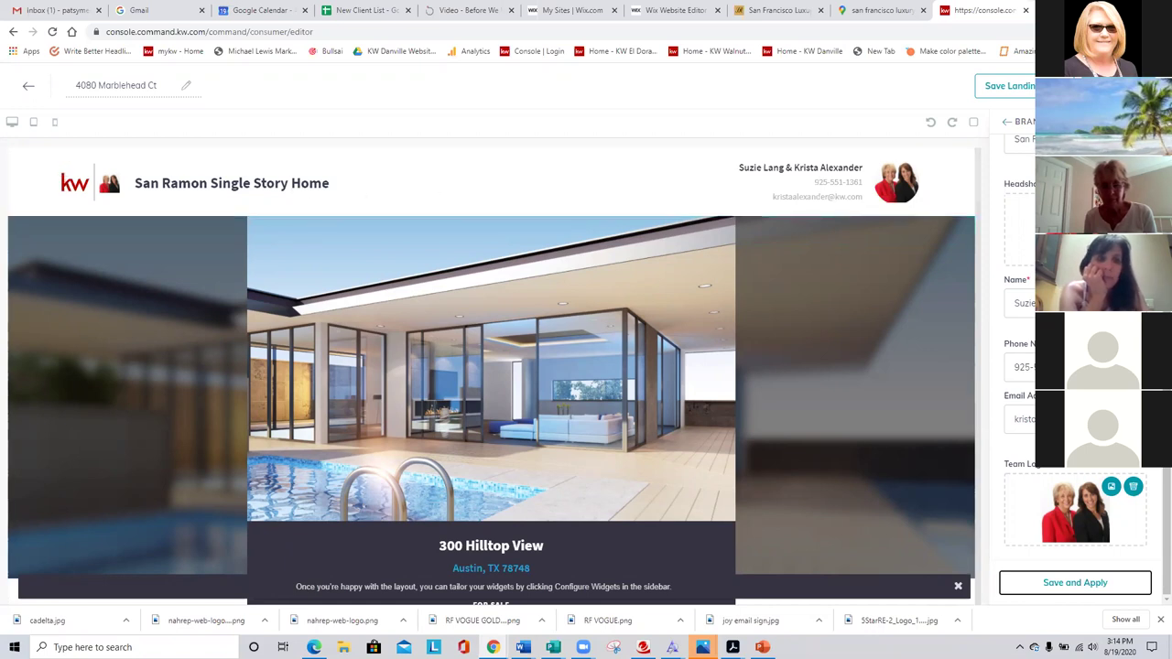
click(1007, 126)
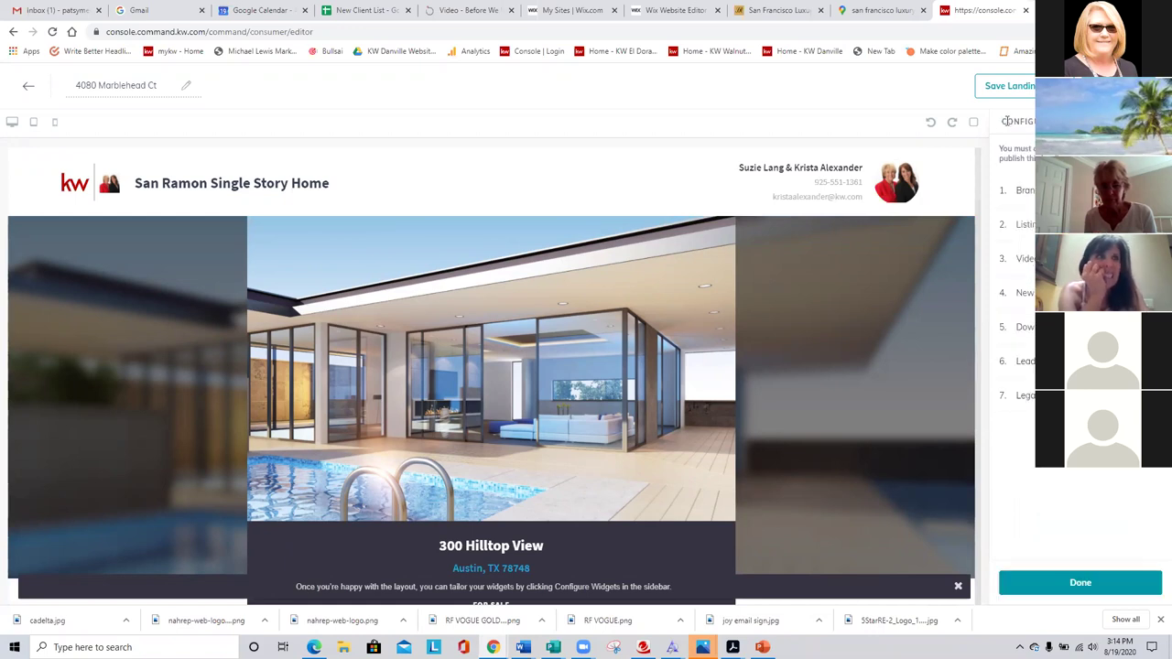
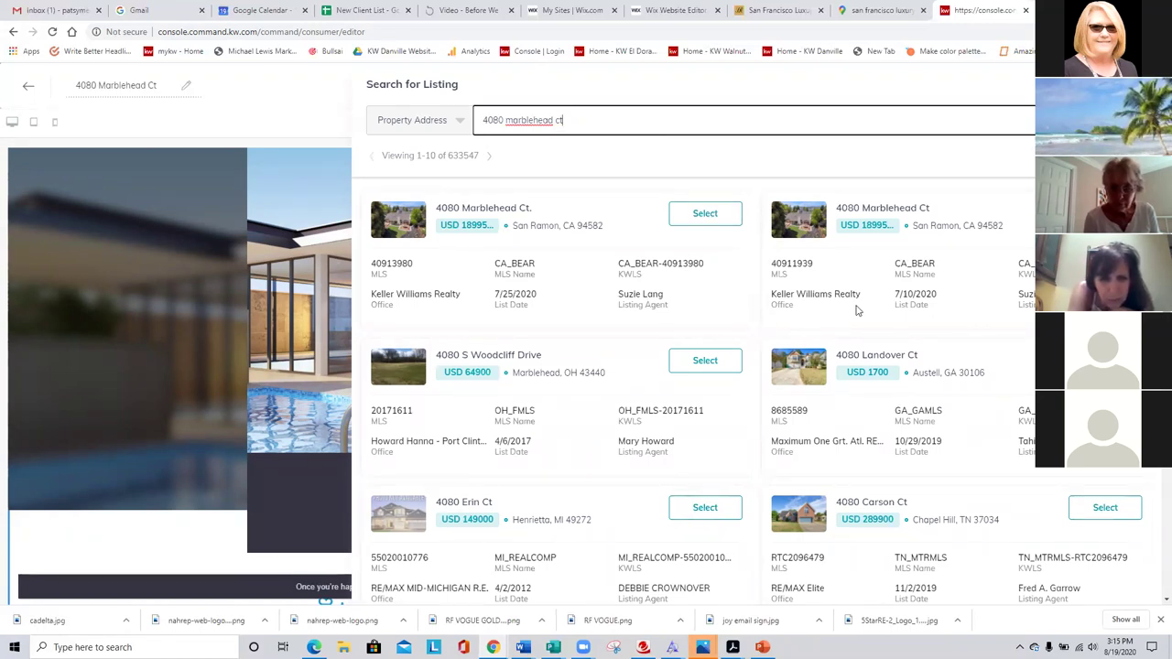
click(705, 214)
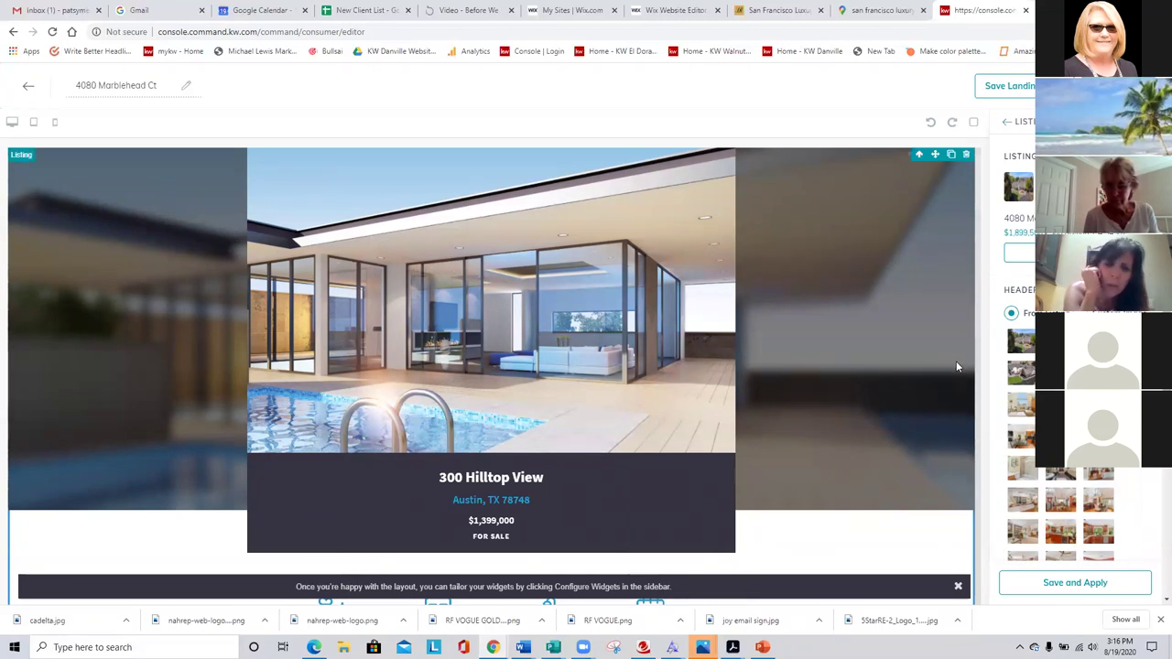
scroll(1062, 385, down, 2)
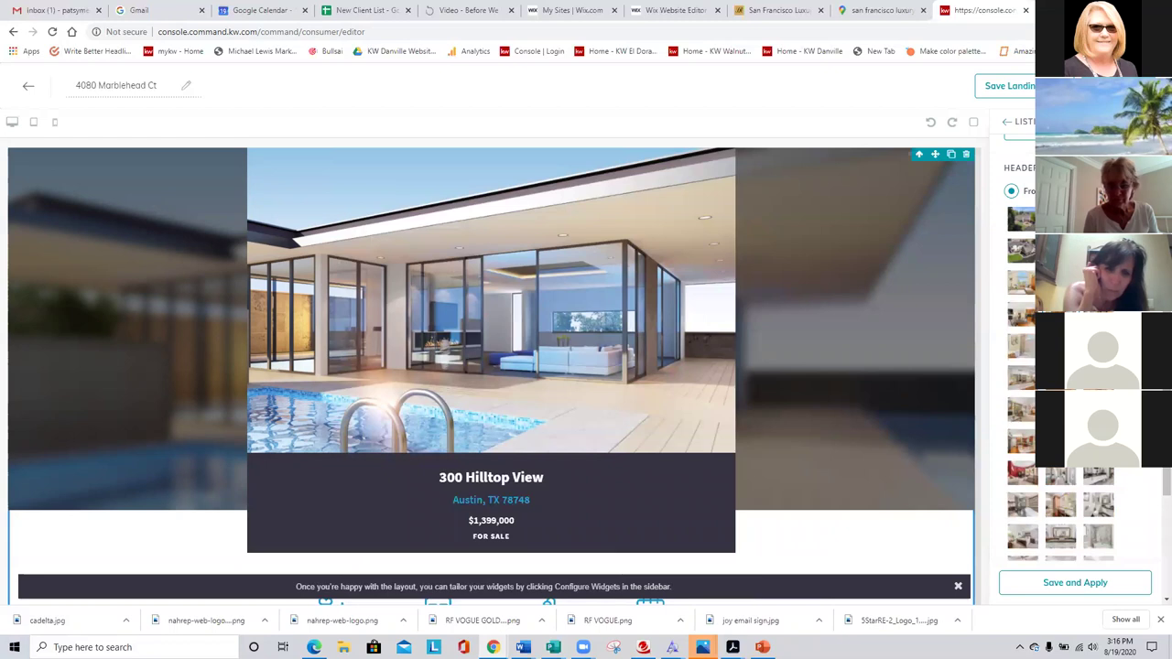
scroll(1062, 385, down, 2)
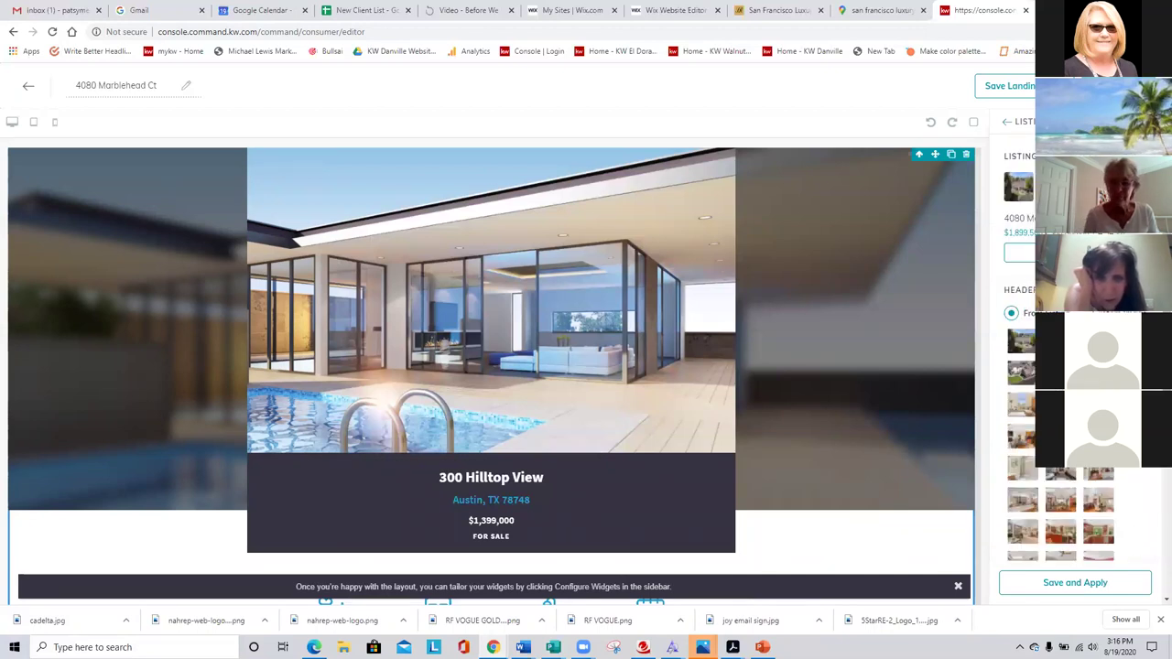
click(1015, 252)
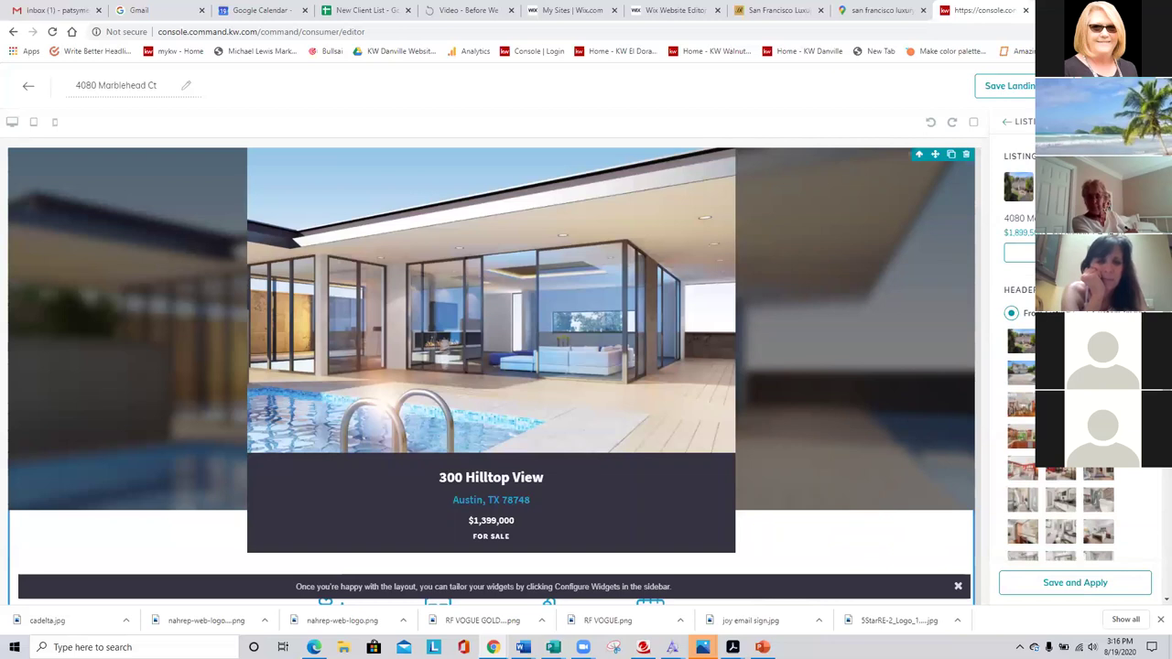
scroll(1021, 357, down, 5)
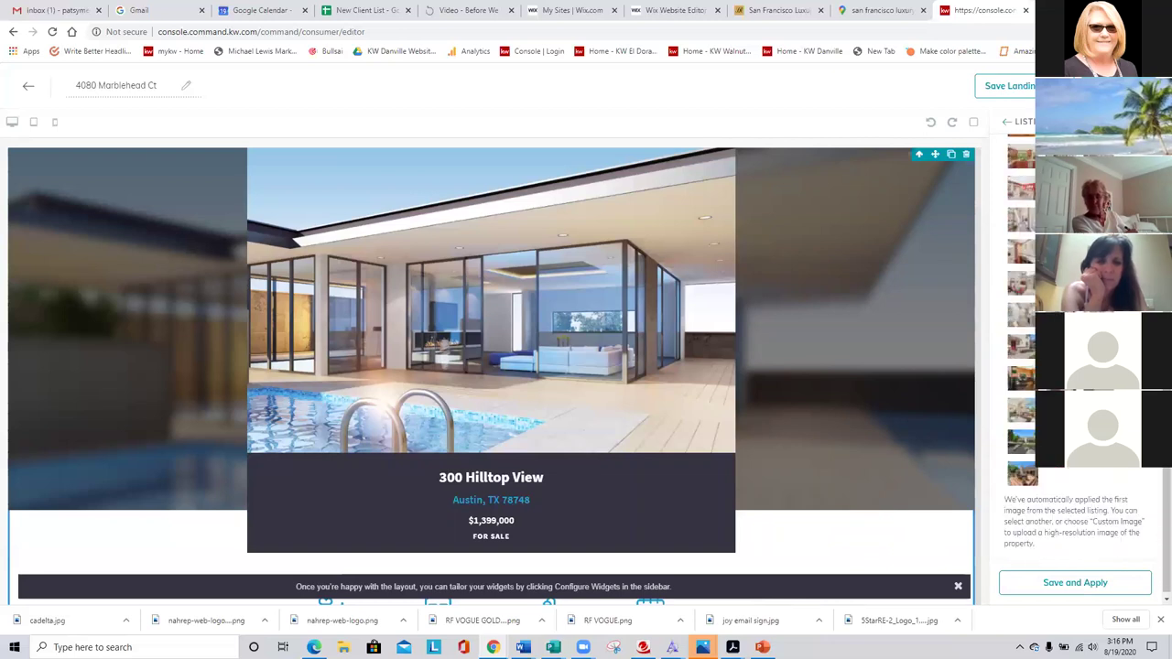
Step: Apply the listing and scroll through the page showing its $1,899,500 price and PENDING status
click(1074, 584)
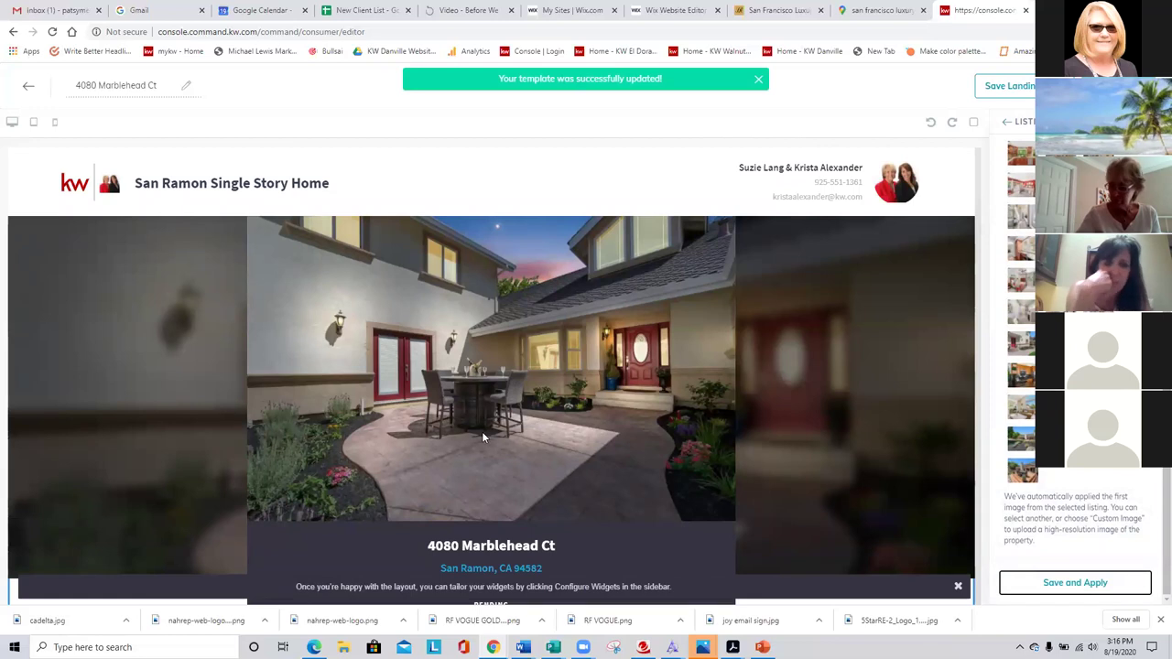
scroll(547, 436, down, 2)
scroll(547, 437, down, 1)
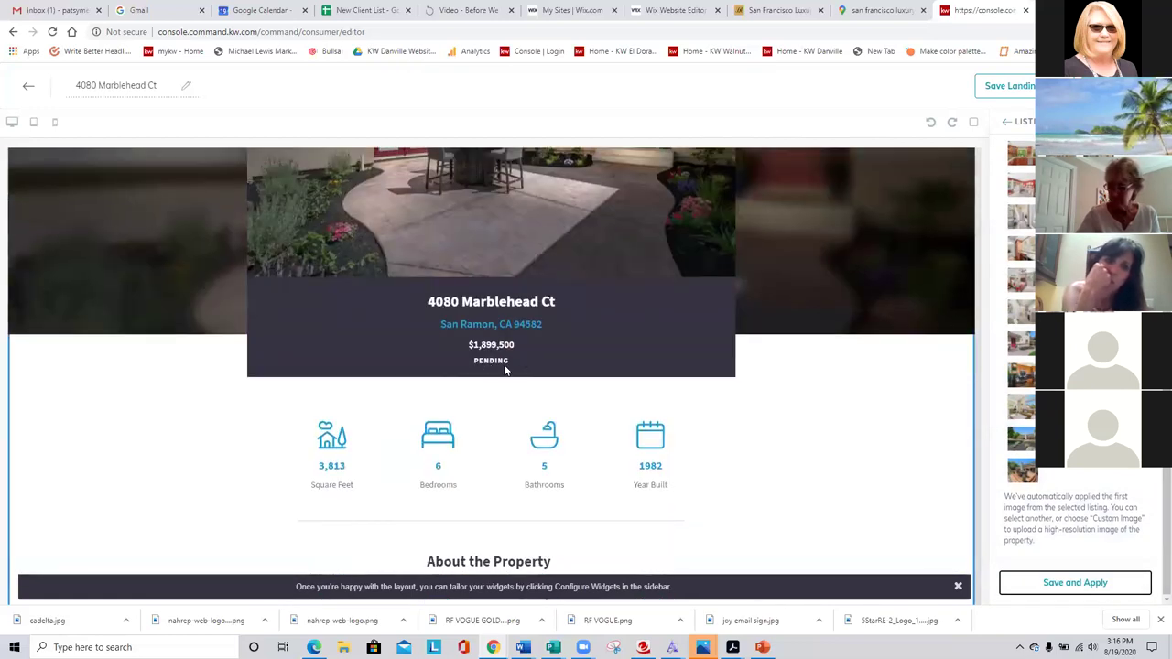
scroll(595, 322, down, 1)
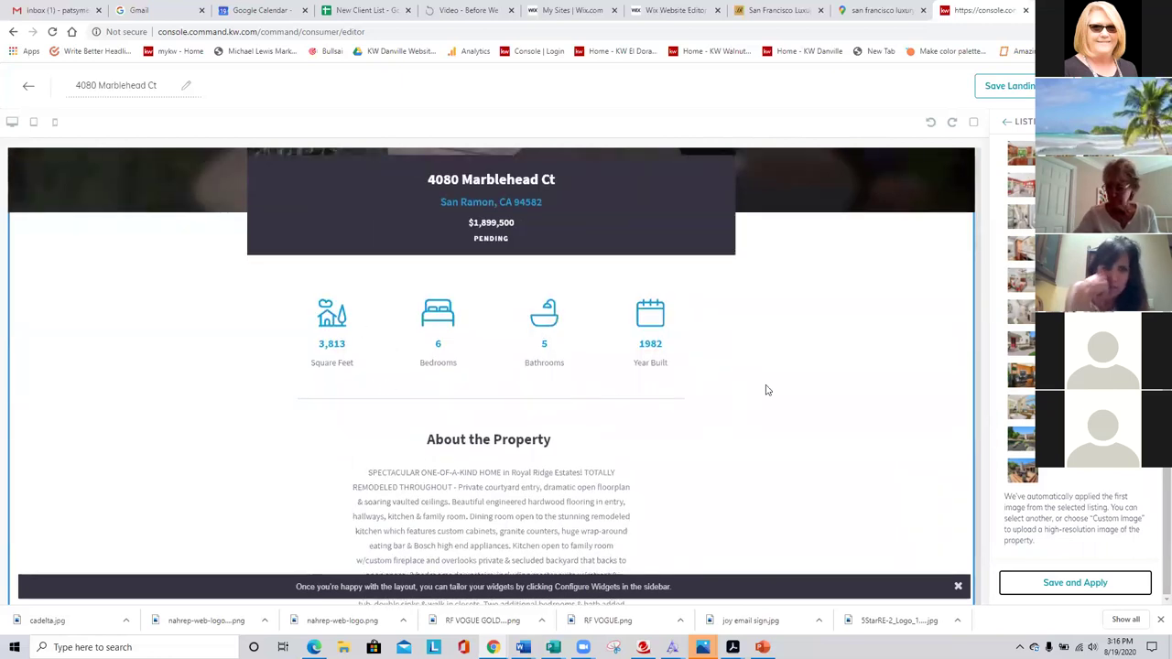
scroll(767, 390, down, 1)
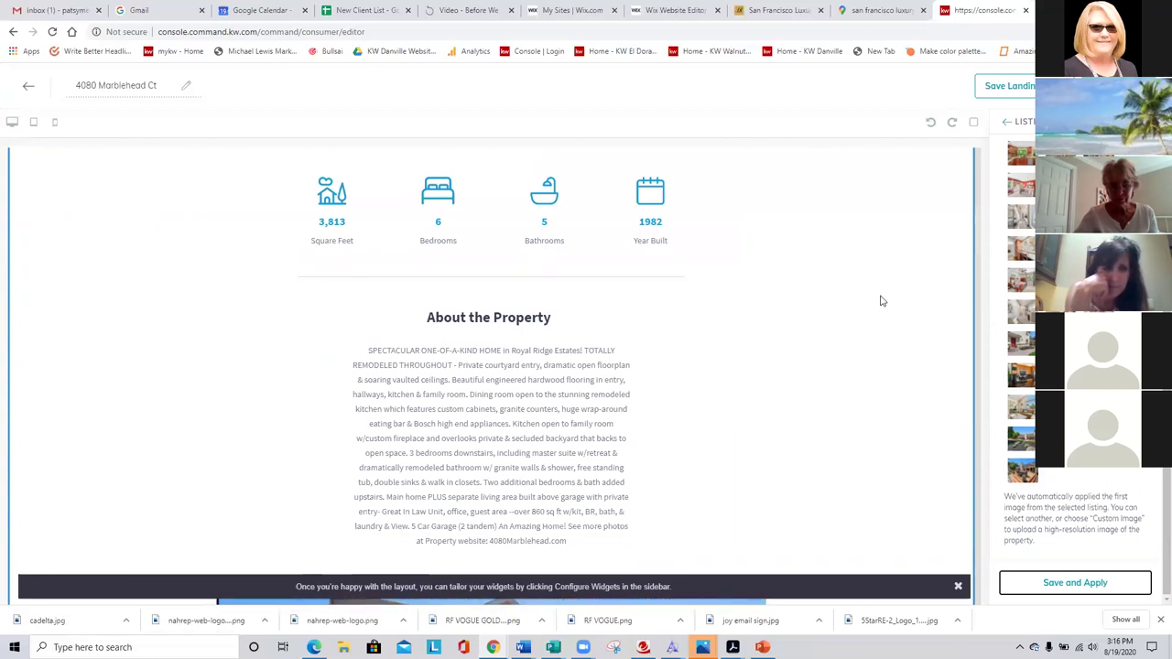
scroll(746, 293, down, 1)
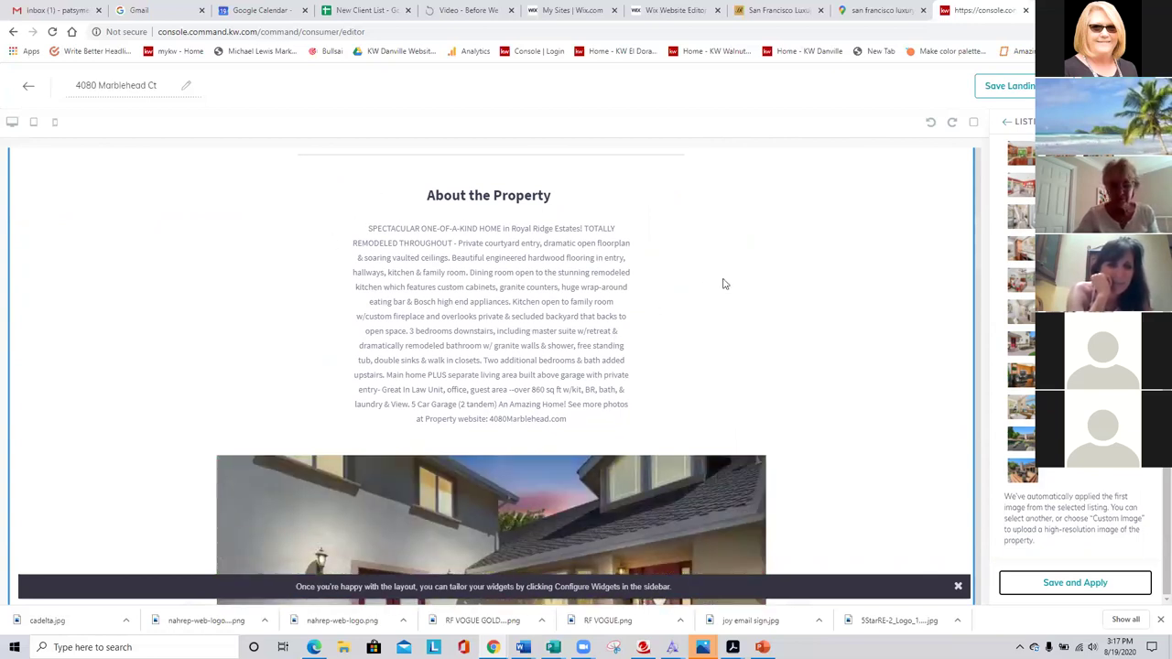
scroll(723, 284, down, 3)
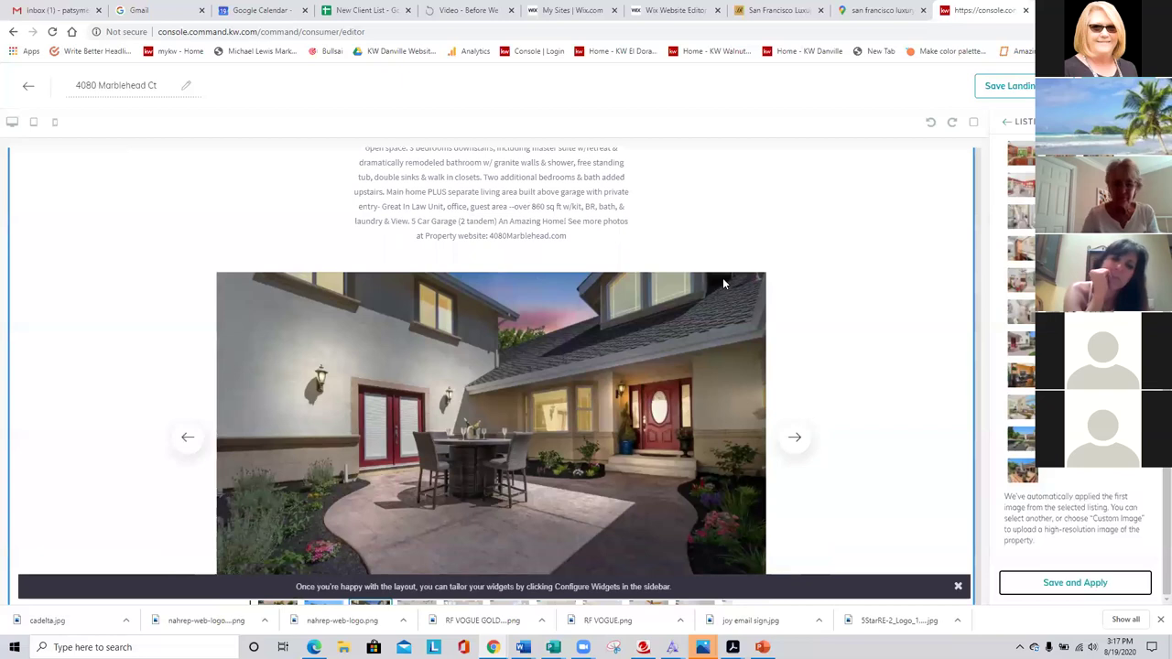
scroll(723, 278, down, 3)
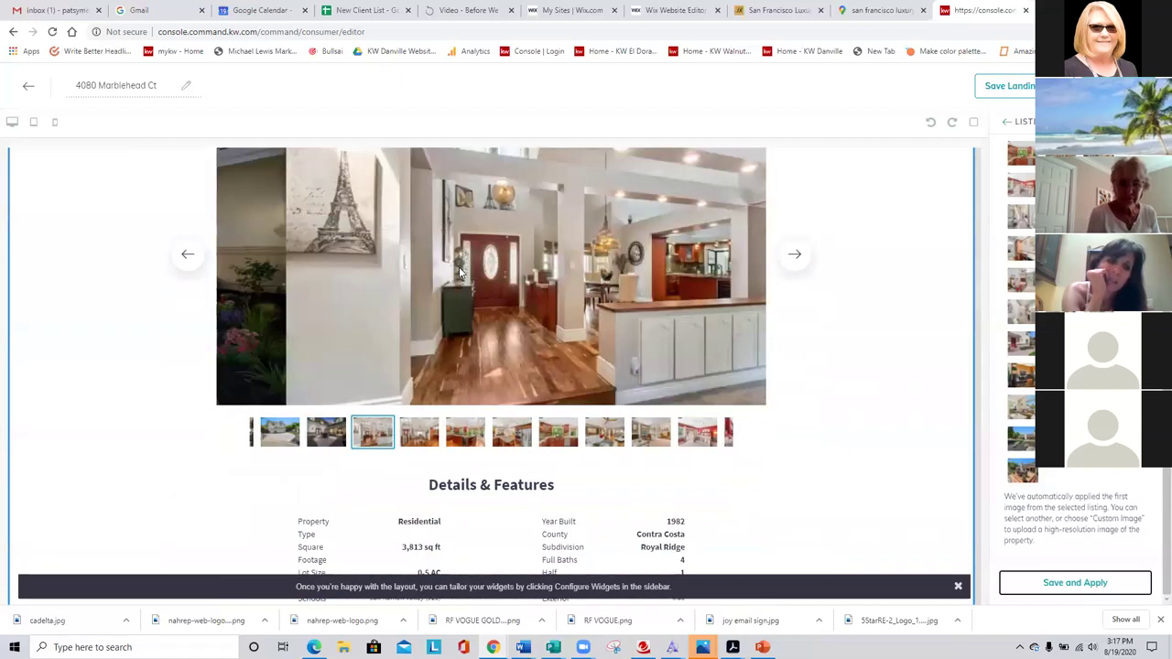
Step: Advance the photo gallery four pictures, then scroll down to Details & Features and the map
click(794, 260)
click(794, 259)
click(794, 259)
click(794, 257)
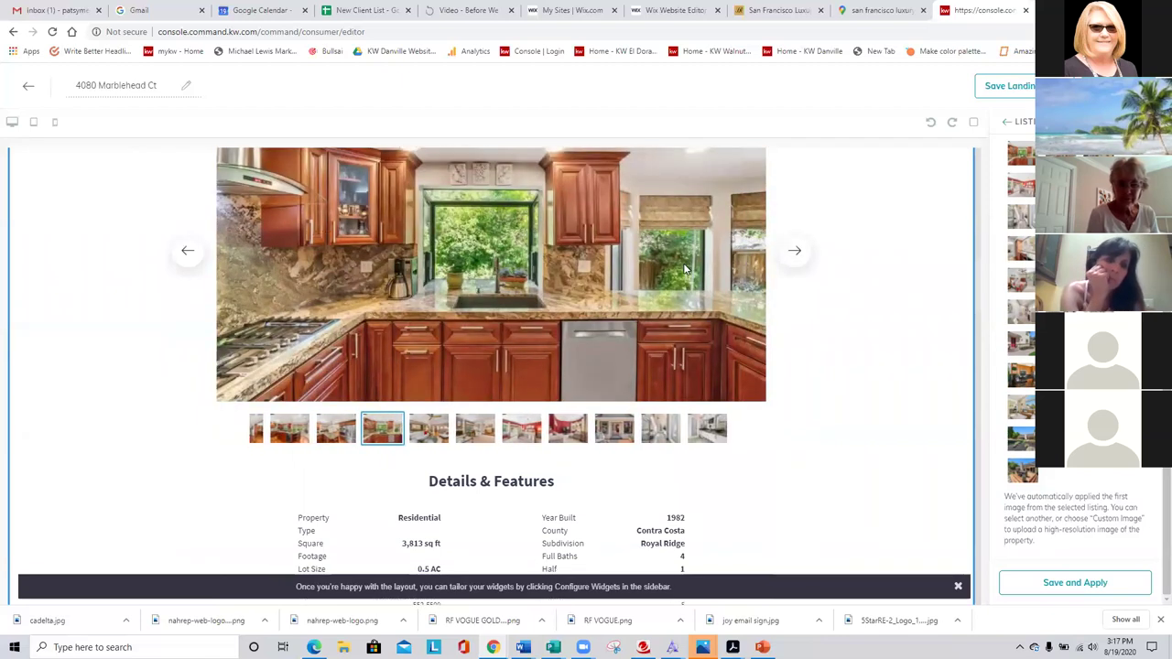
scroll(408, 279, down, 2)
scroll(367, 294, down, 4)
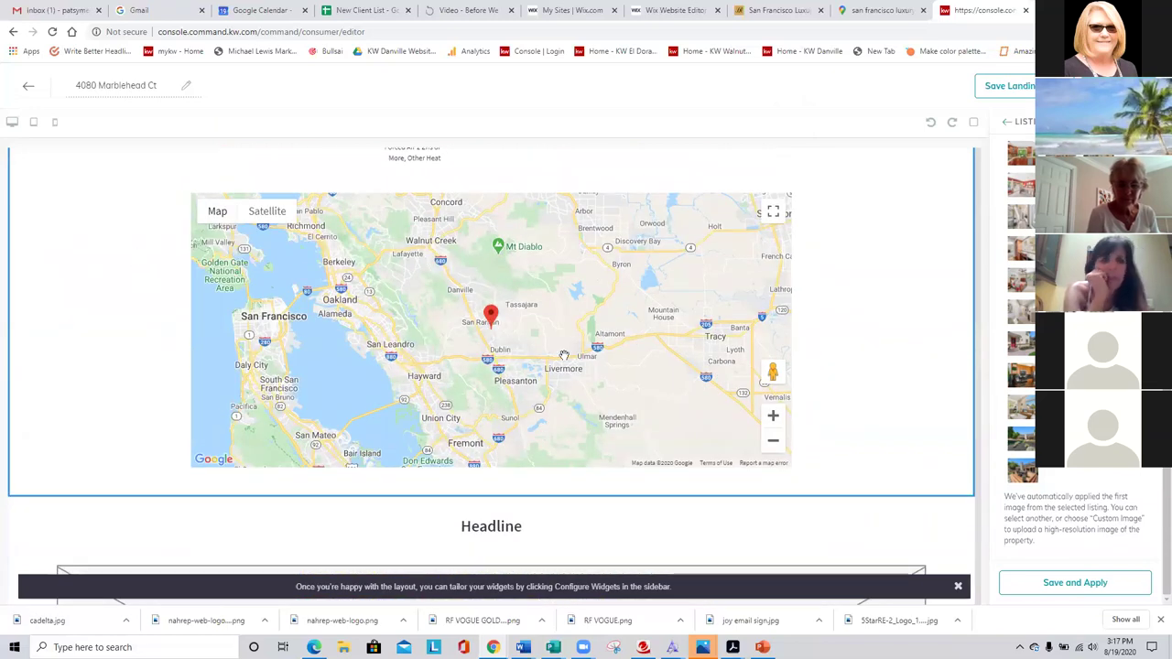
Step: Zoom the page's map three levels closer on San Ramon
click(774, 416)
click(772, 417)
click(772, 416)
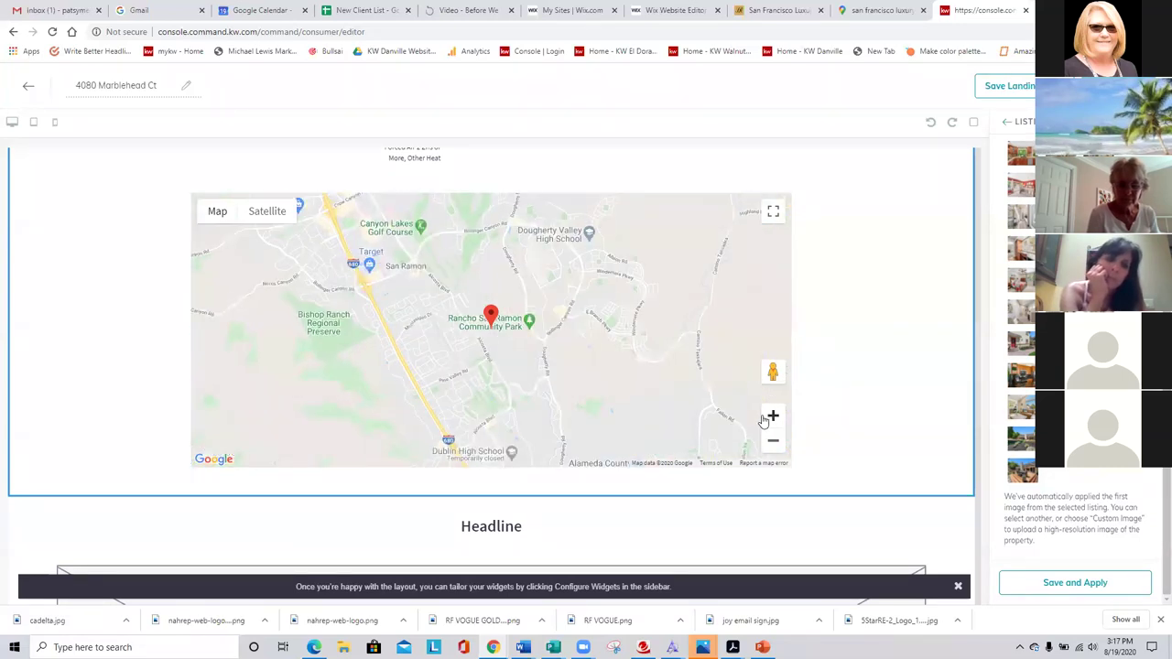
Step: Reapply the listing so the 'San Ramon Single Story Home' description sits above the photo
scroll(853, 361, down, 2)
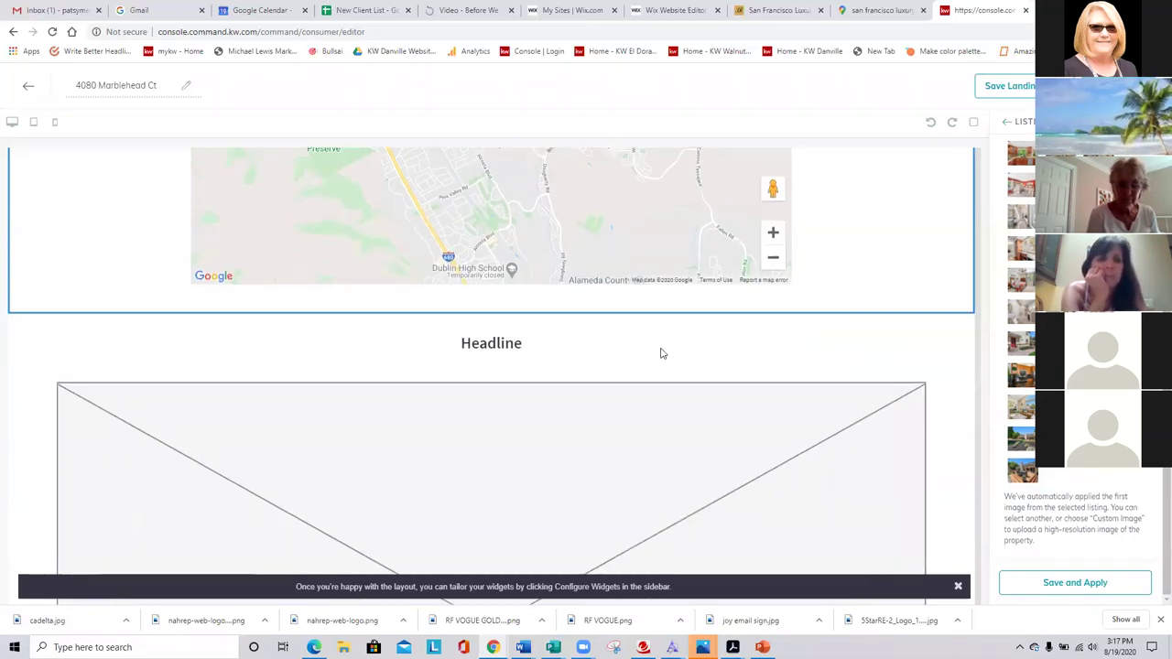
scroll(497, 419, up, 6)
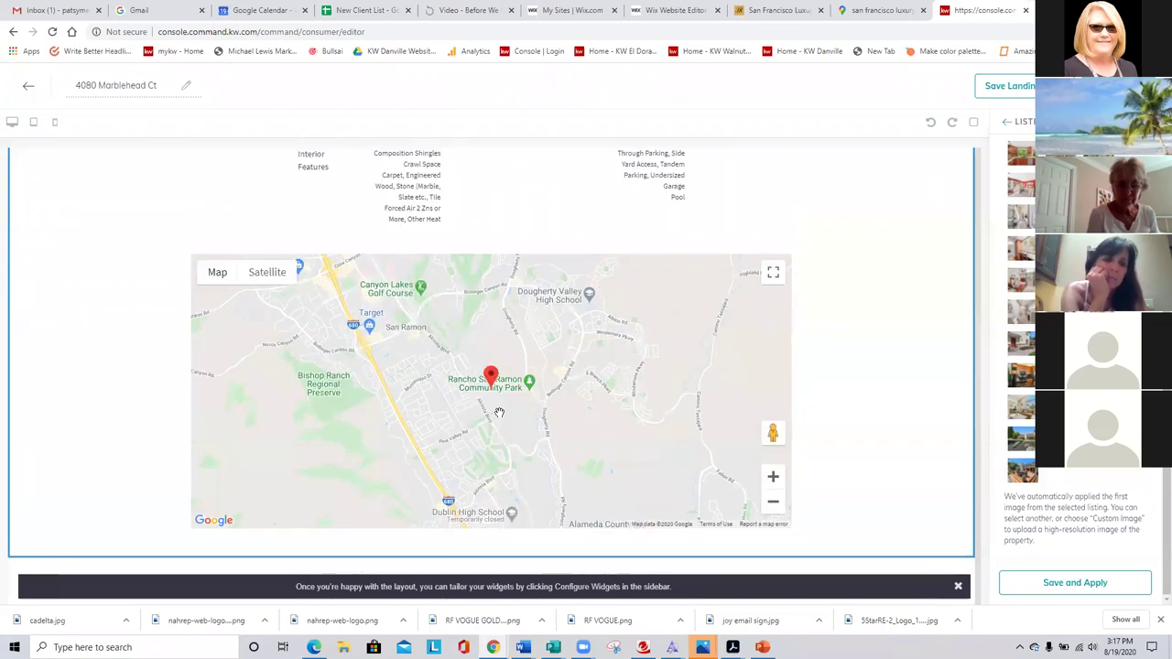
scroll(499, 419, up, 6)
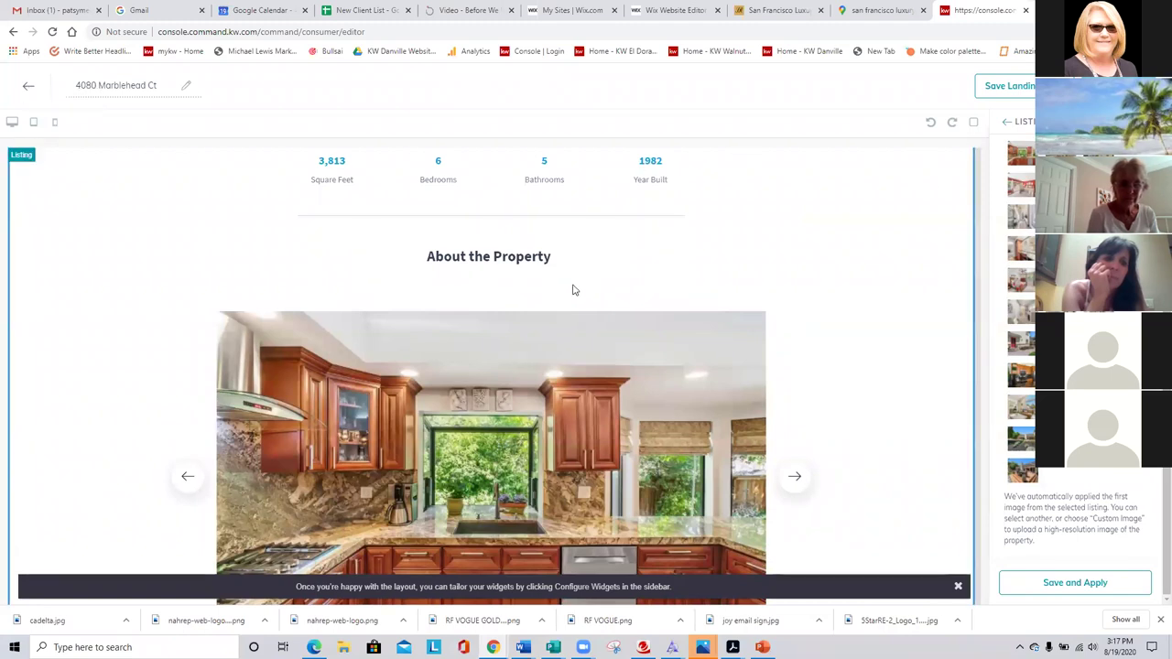
click(1094, 583)
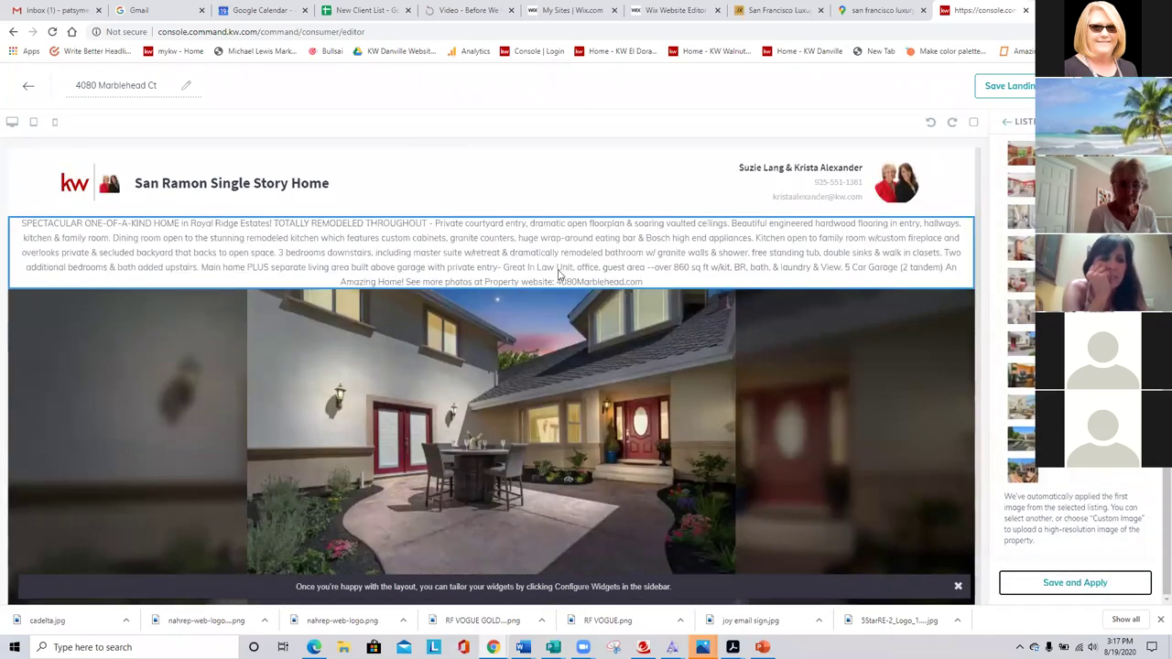
scroll(558, 273, down, 5)
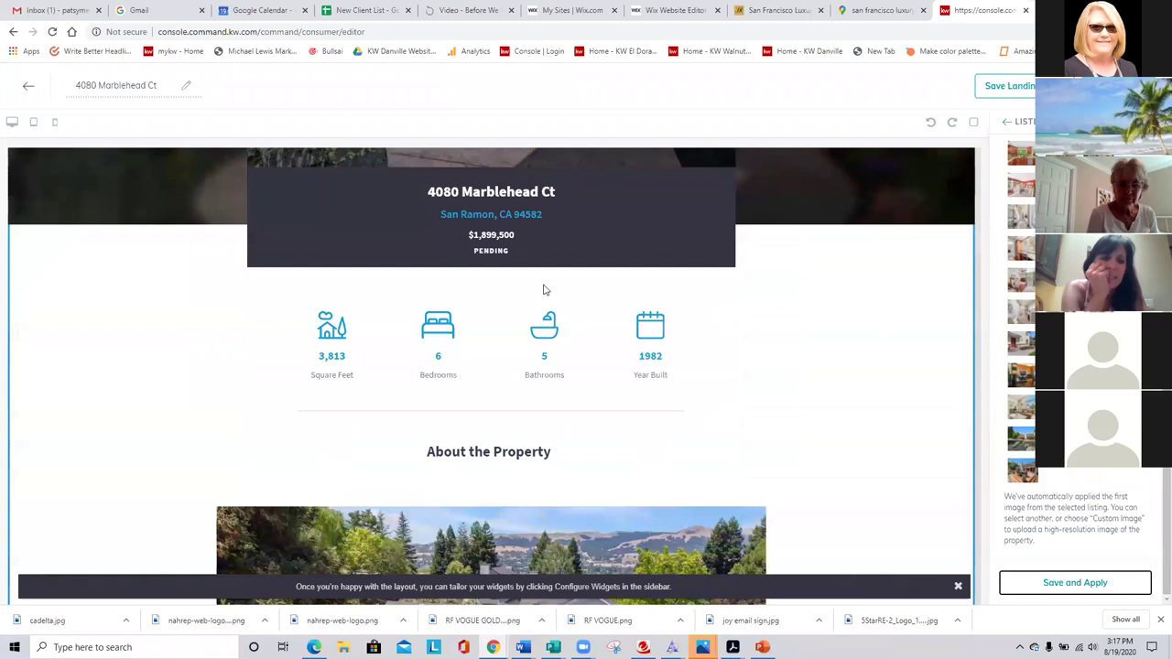
scroll(544, 290, down, 1)
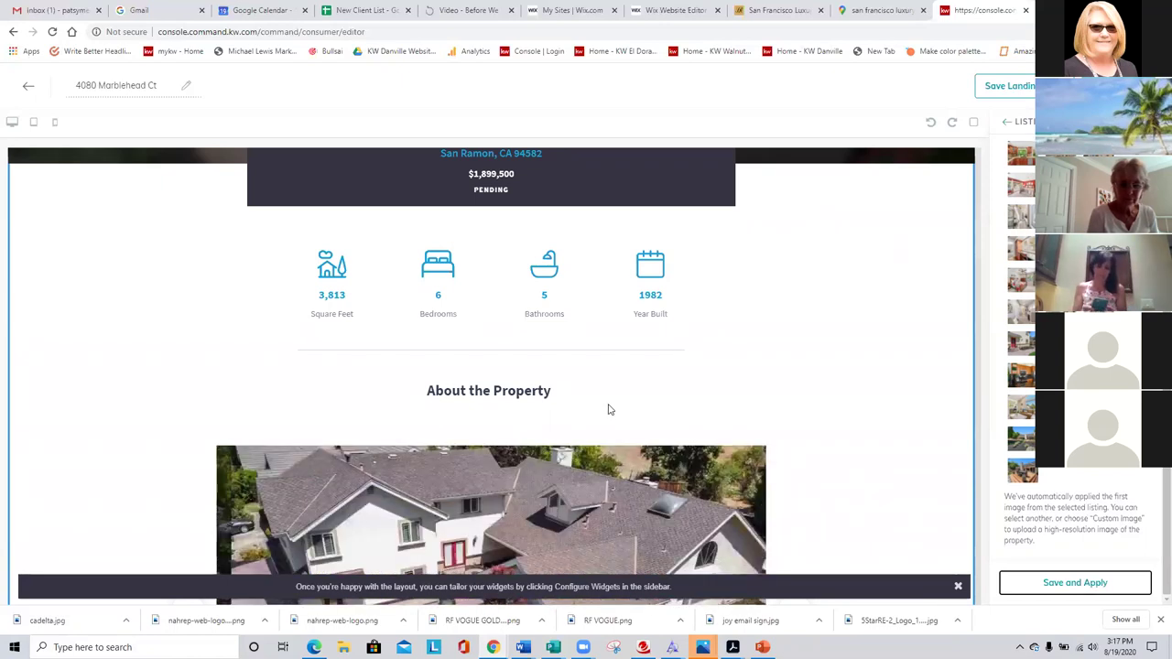
scroll(610, 410, up, 6)
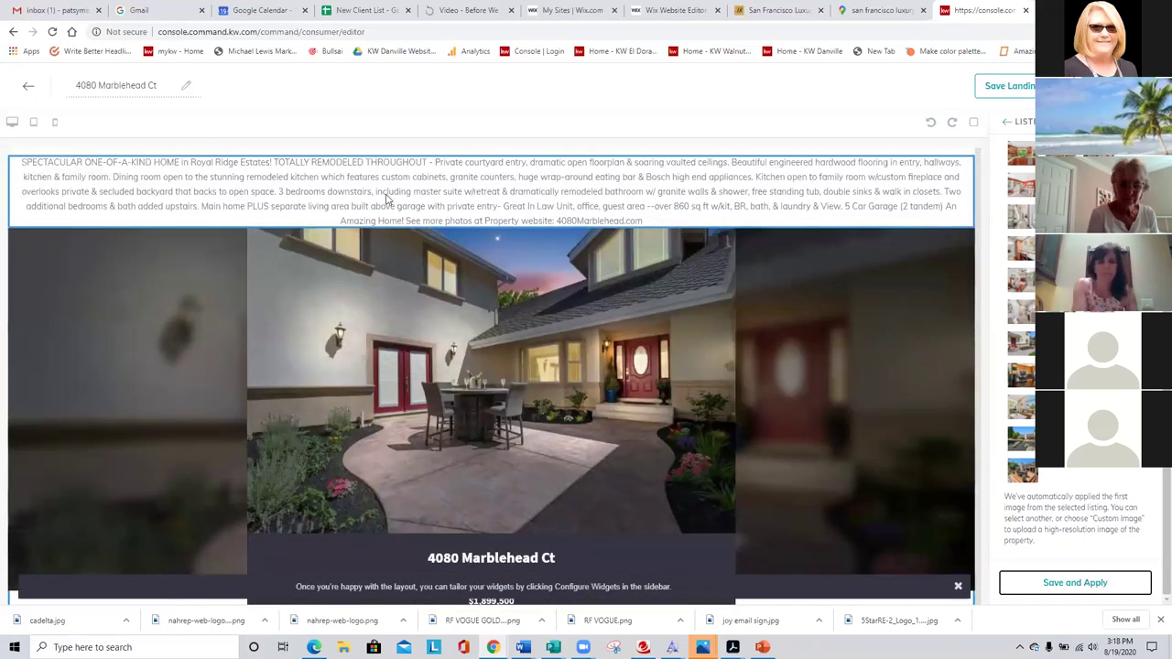
scroll(473, 244, down, 6)
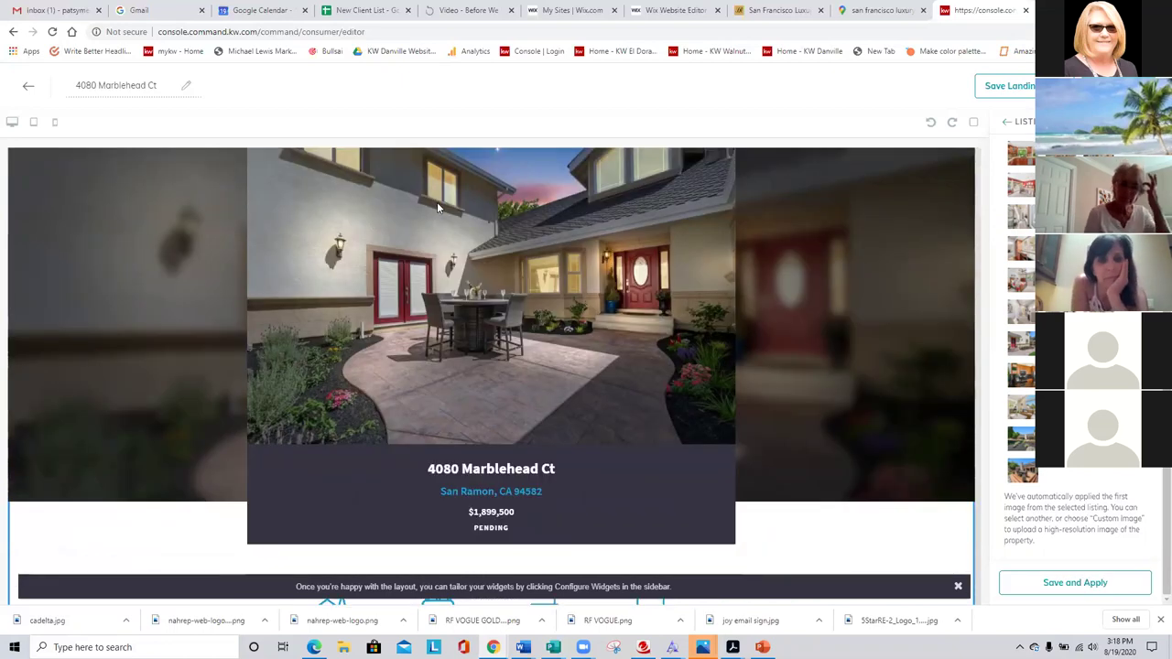
scroll(499, 314, up, 6)
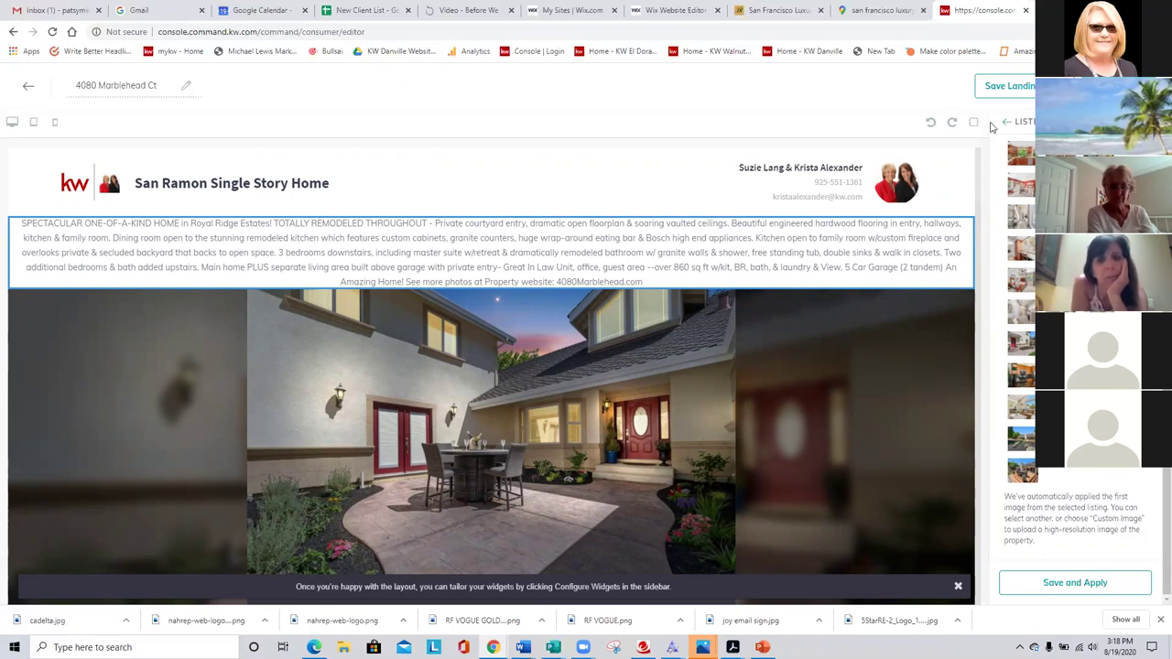
Step: Return through the configuration steps to the listing search
click(1007, 126)
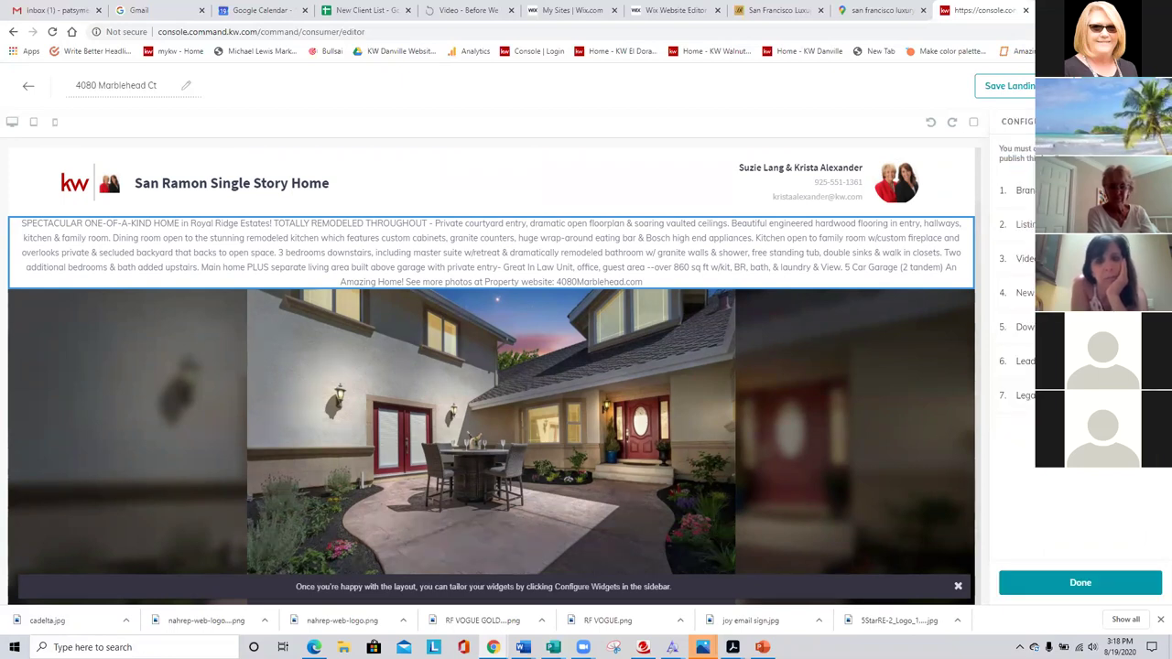
click(1024, 224)
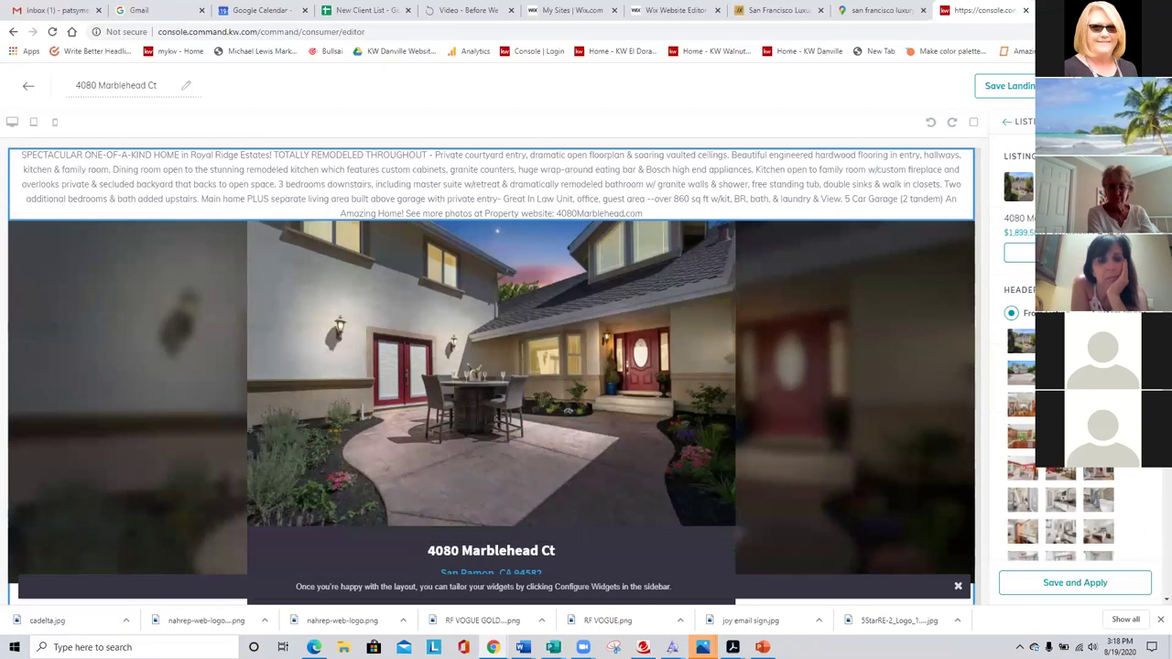
click(1019, 252)
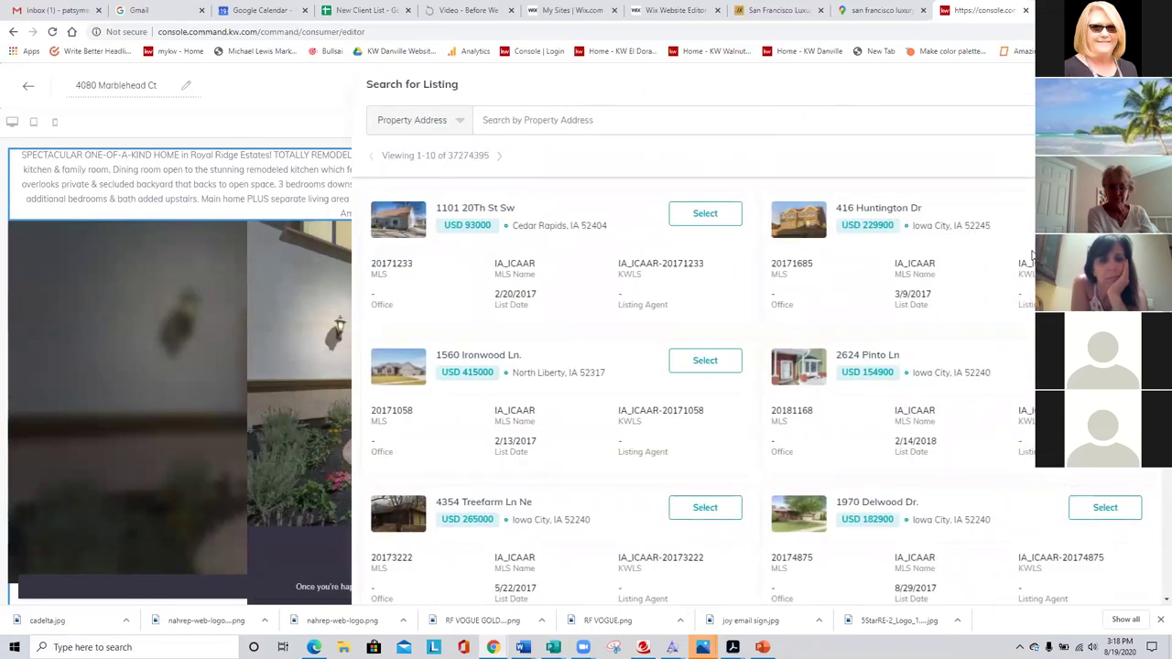
click(549, 125)
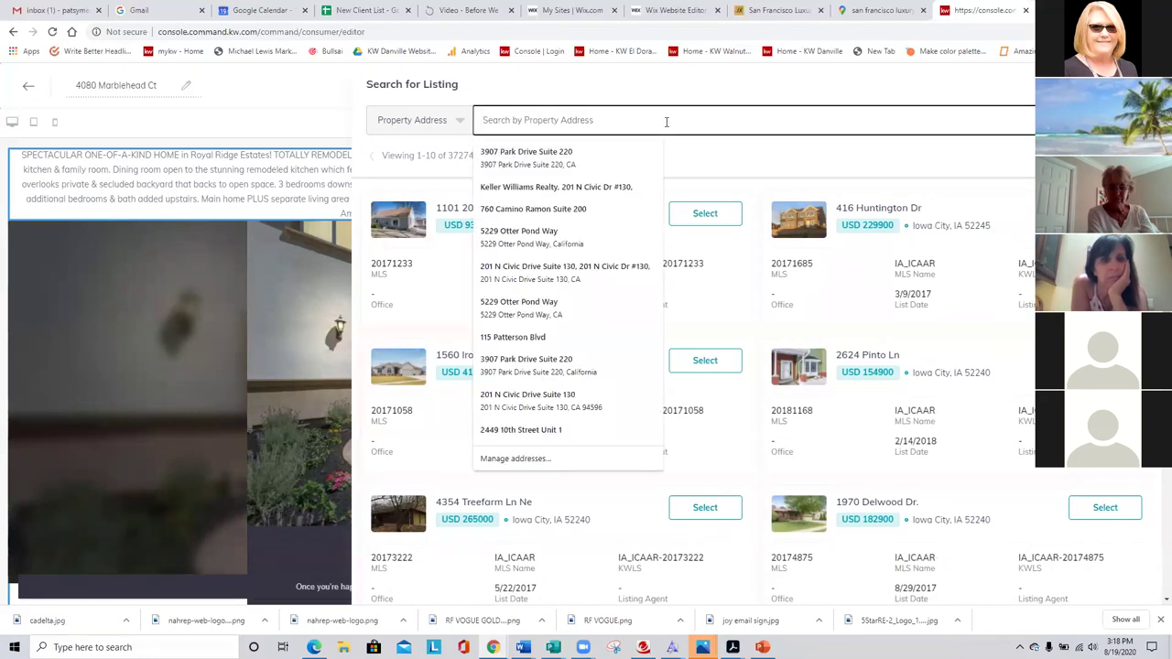
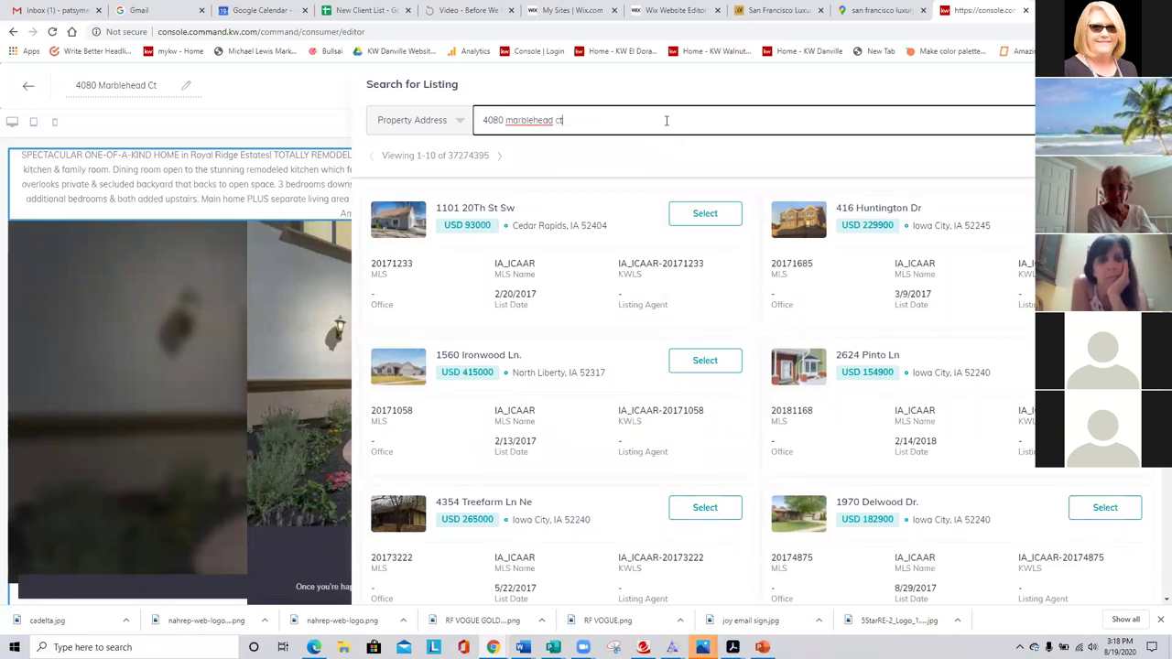
key(Return)
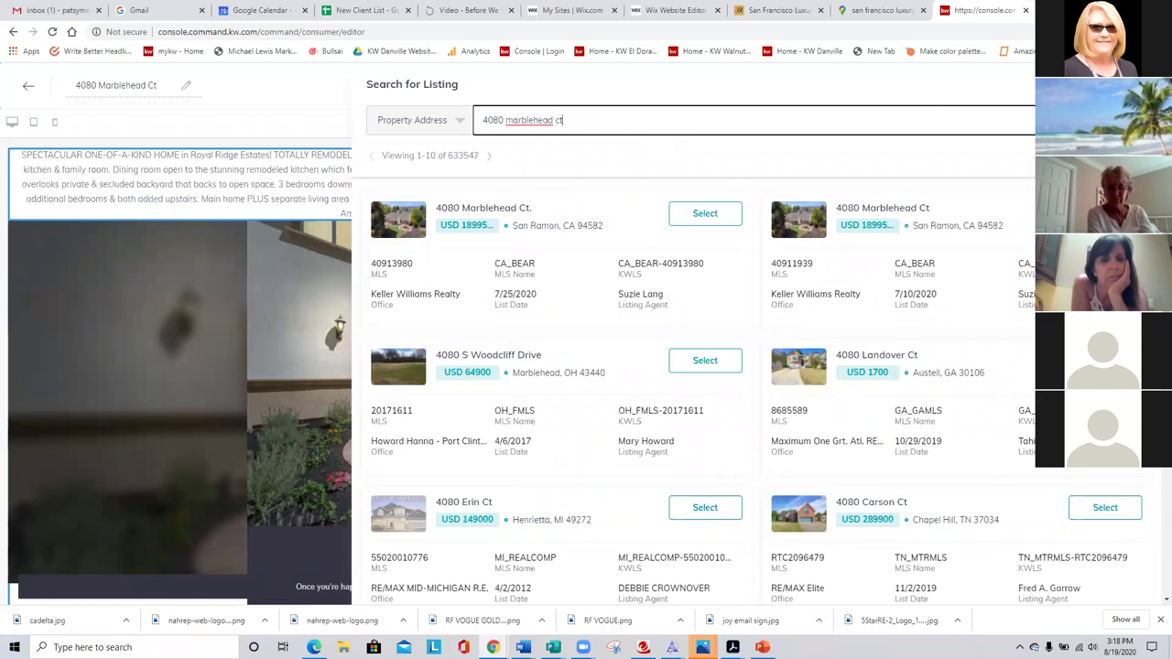
click(705, 214)
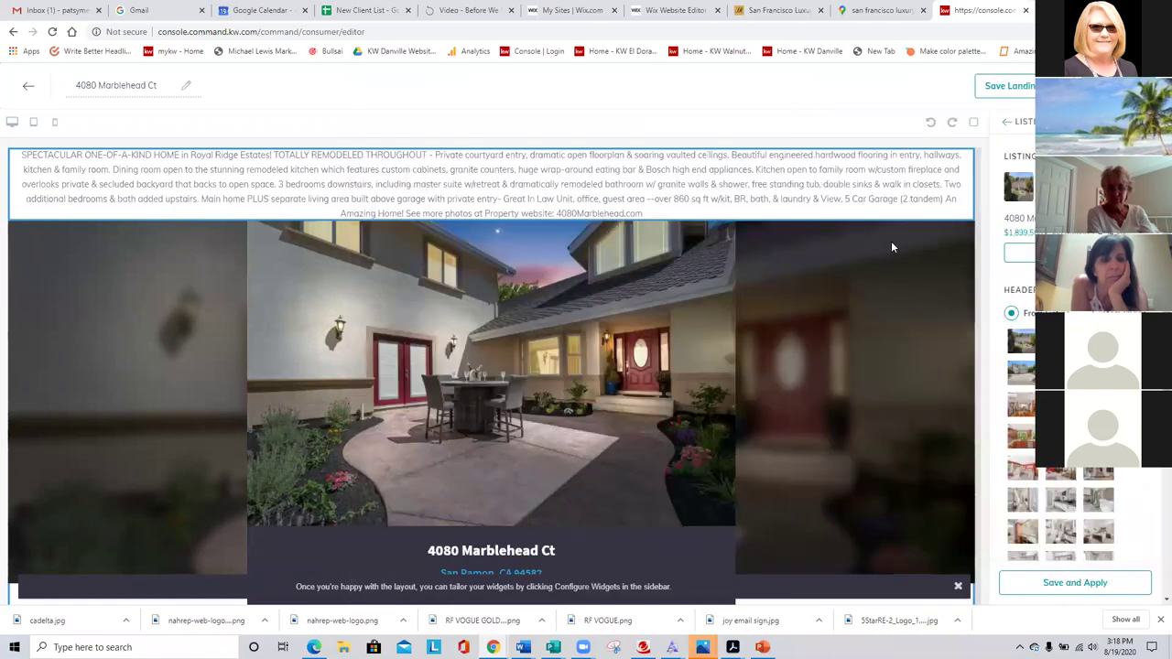
click(1006, 121)
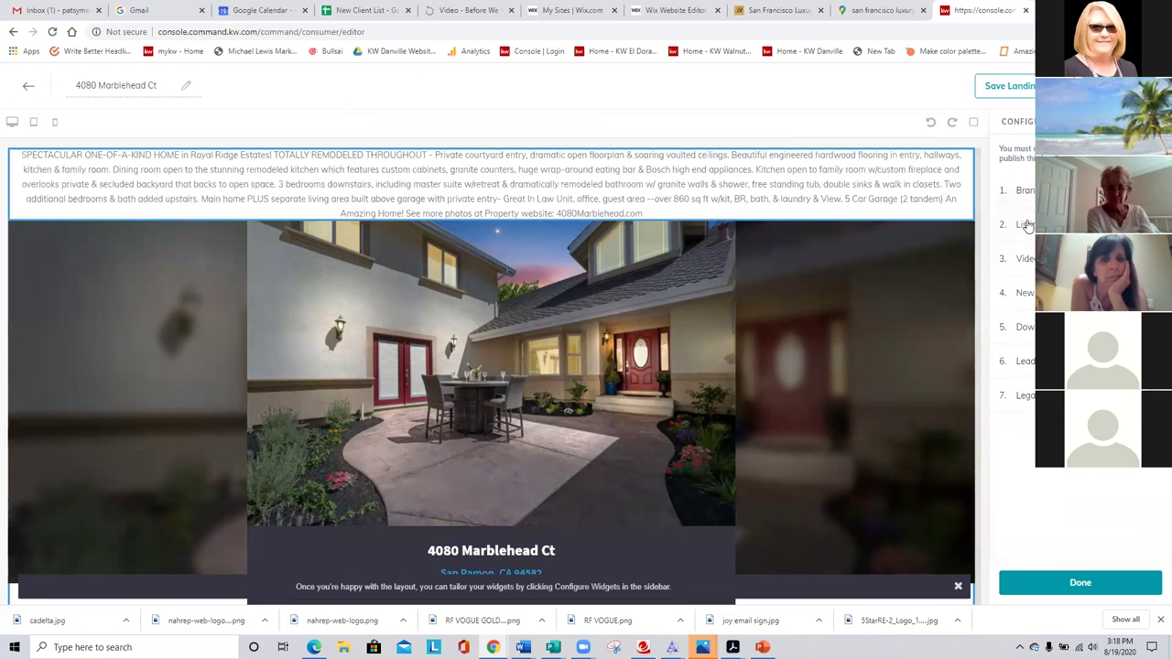
Step: Finish widget configuration and scroll through the new template page
click(1099, 588)
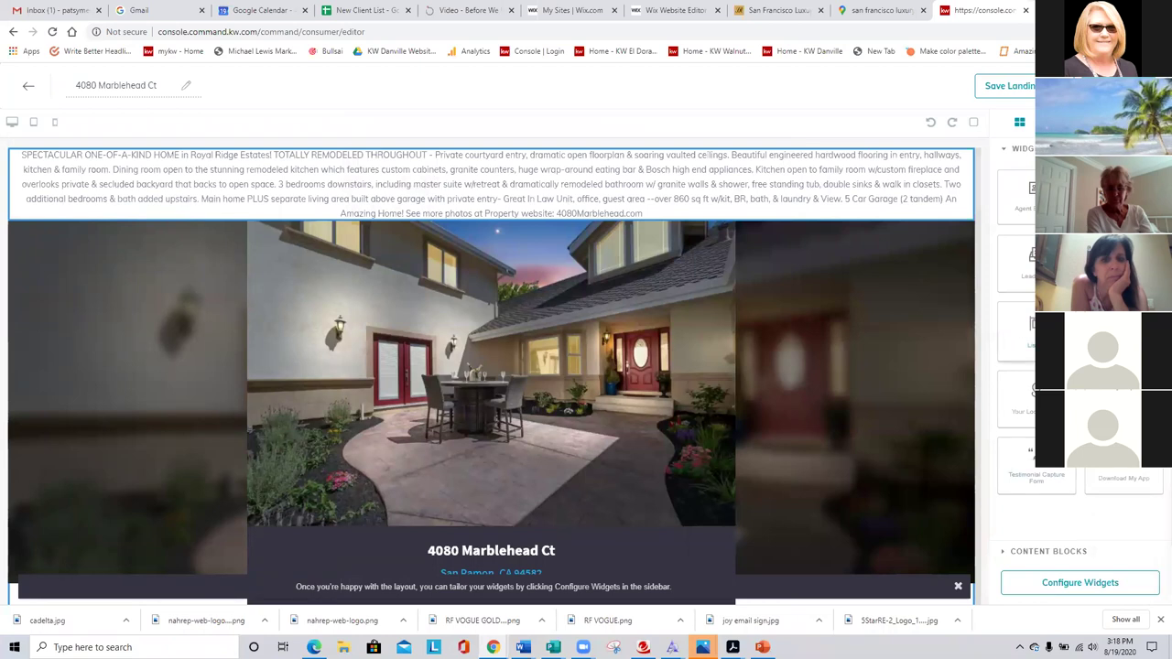
scroll(714, 183, up, 1)
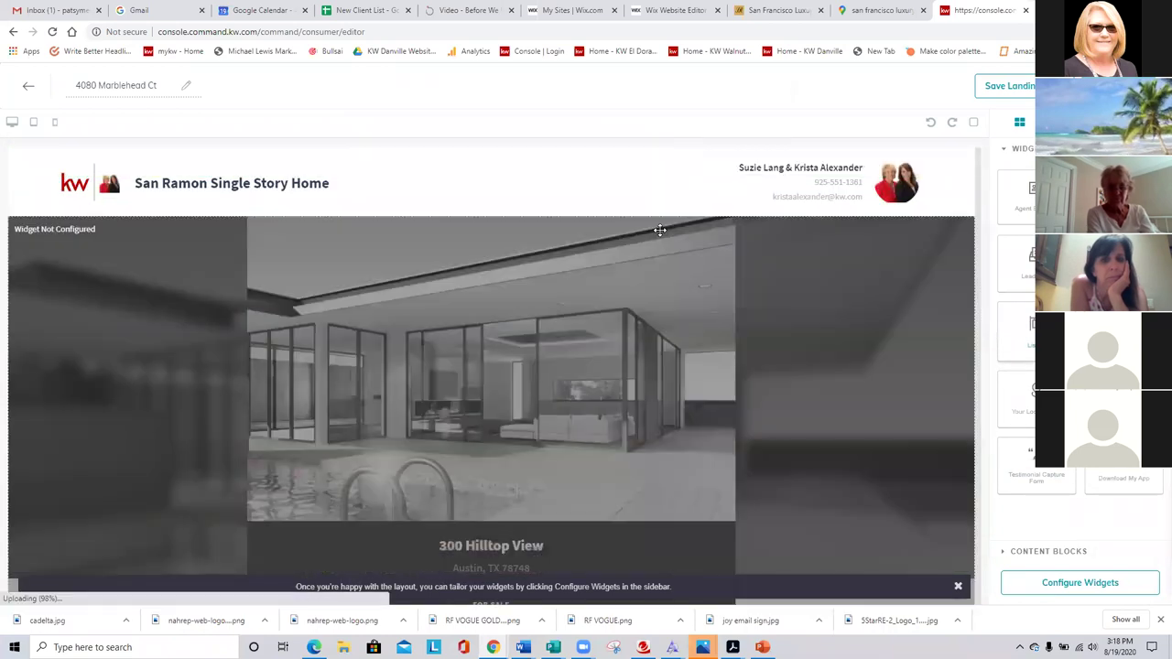
scroll(639, 288, down, 12)
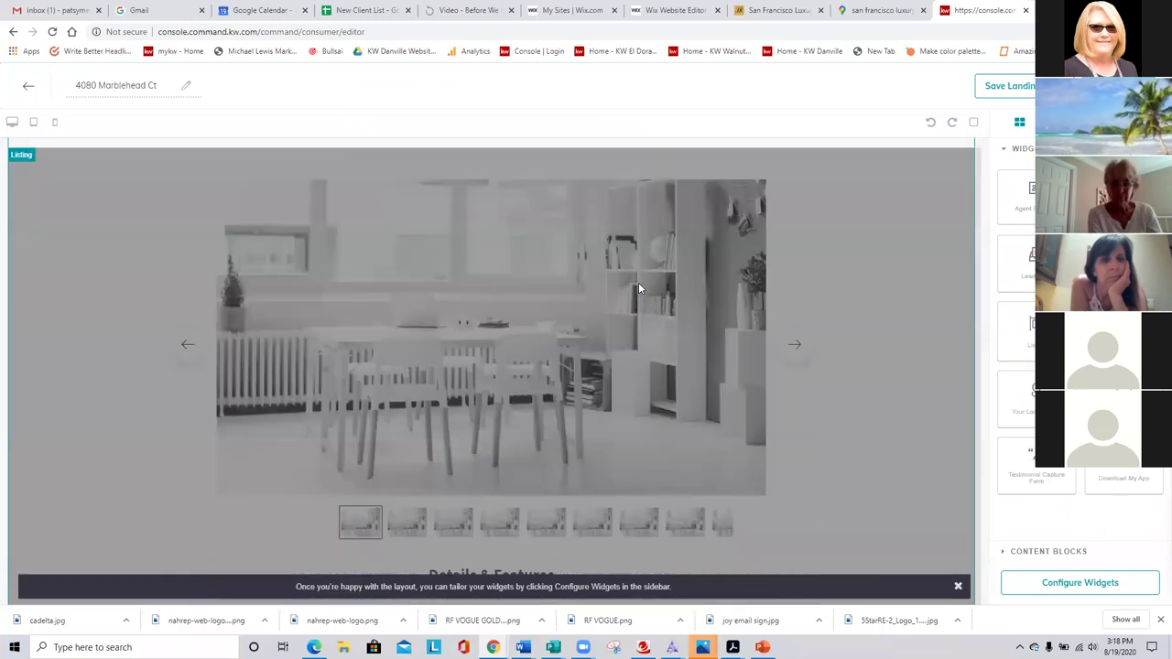
scroll(639, 289, down, 3)
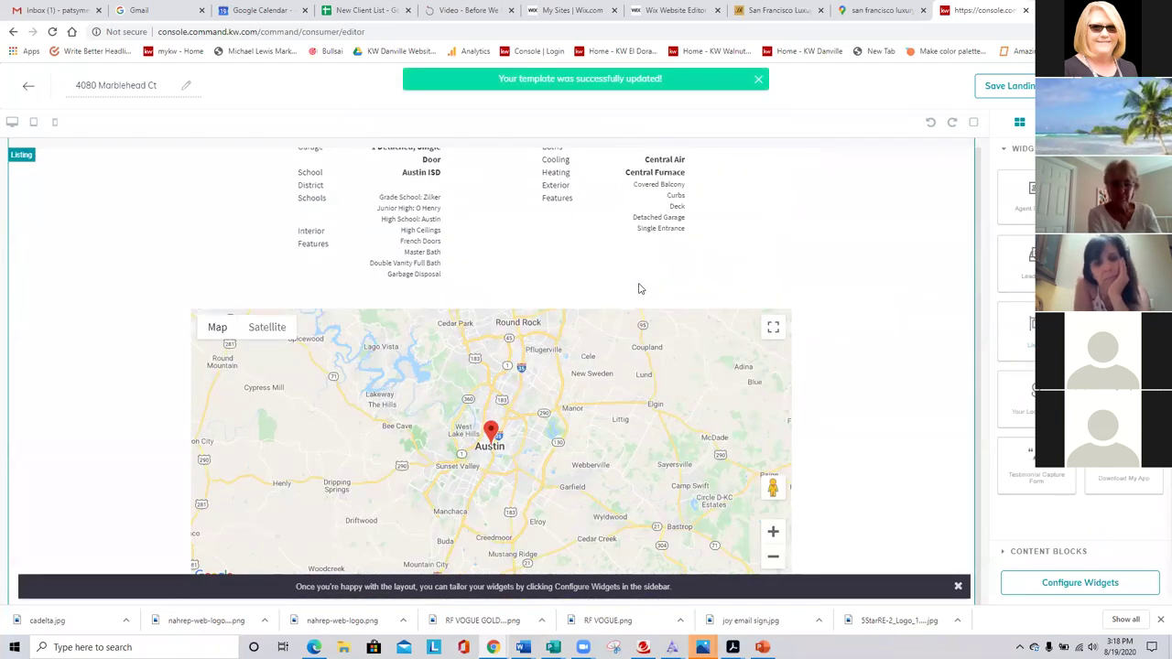
scroll(640, 288, down, 4)
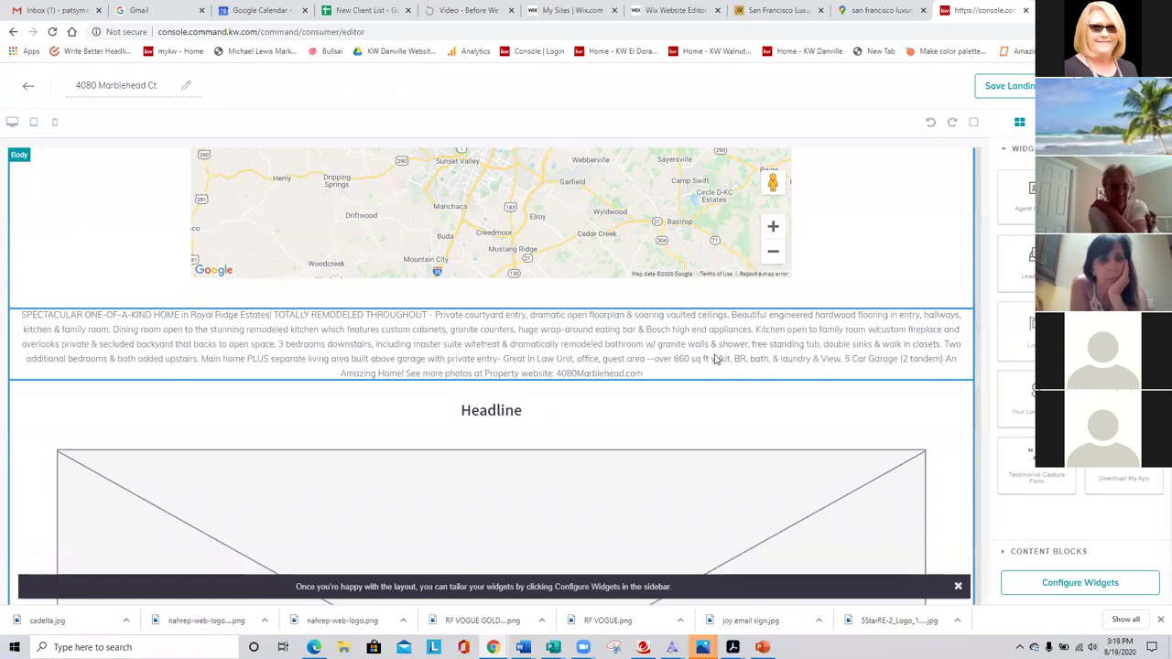
right_click(601, 356)
click(834, 337)
Step: Scroll back up and open the Listing widget's Search for Listing panel
scroll(833, 337, up, 2)
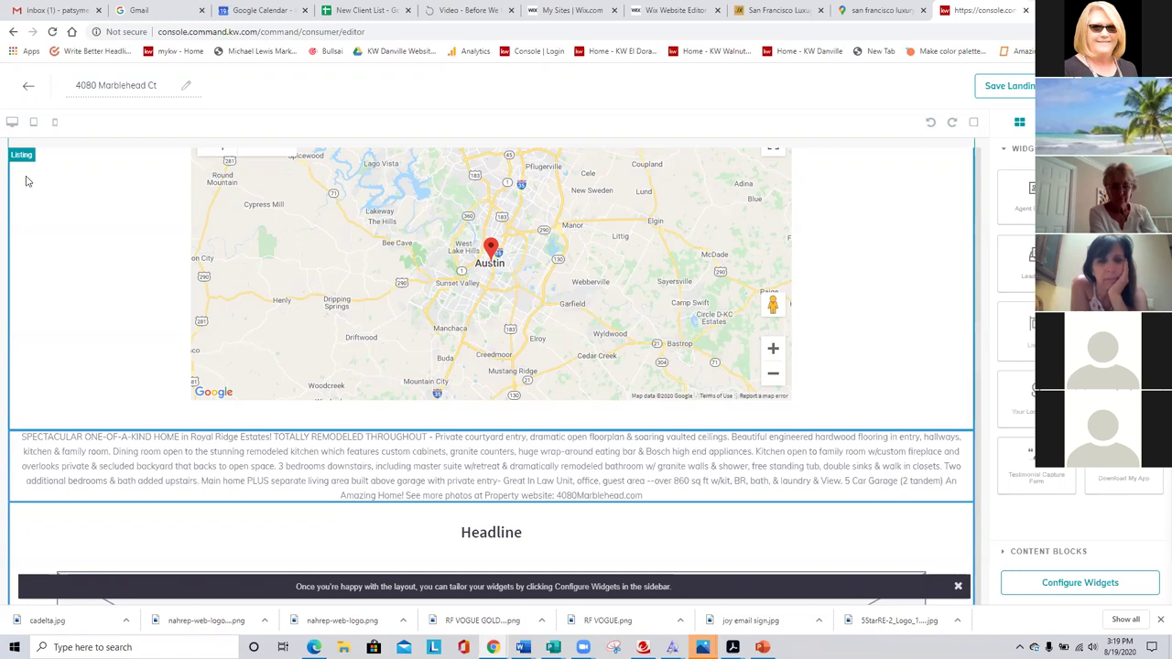
scroll(128, 265, up, 10)
scroll(143, 274, up, 8)
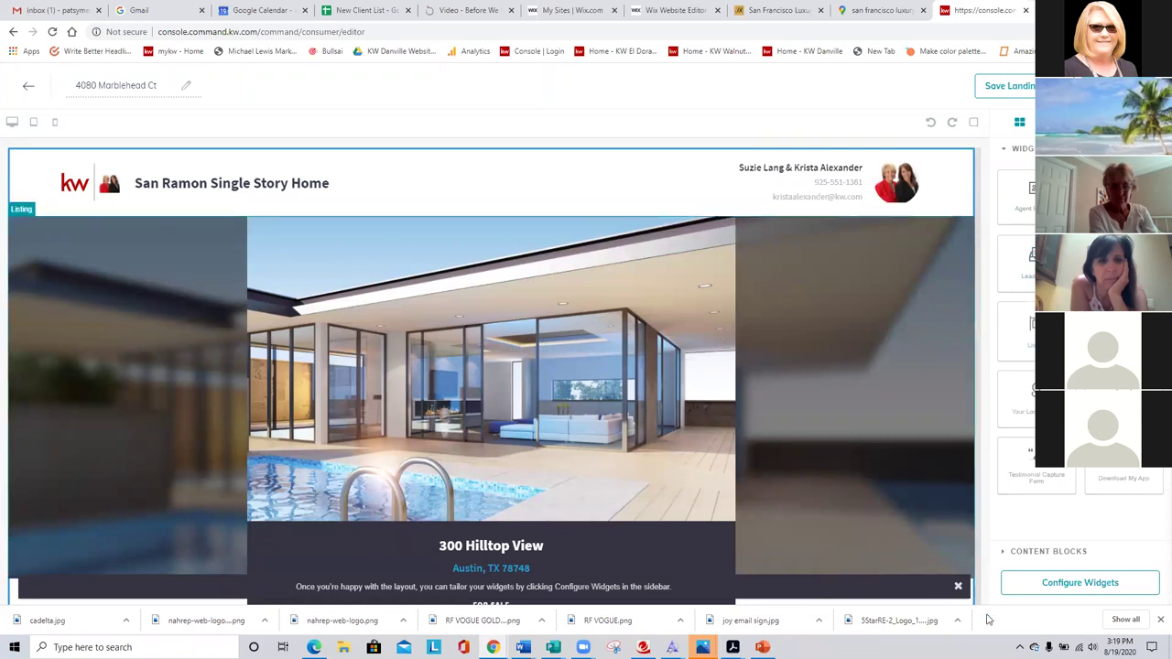
click(1086, 584)
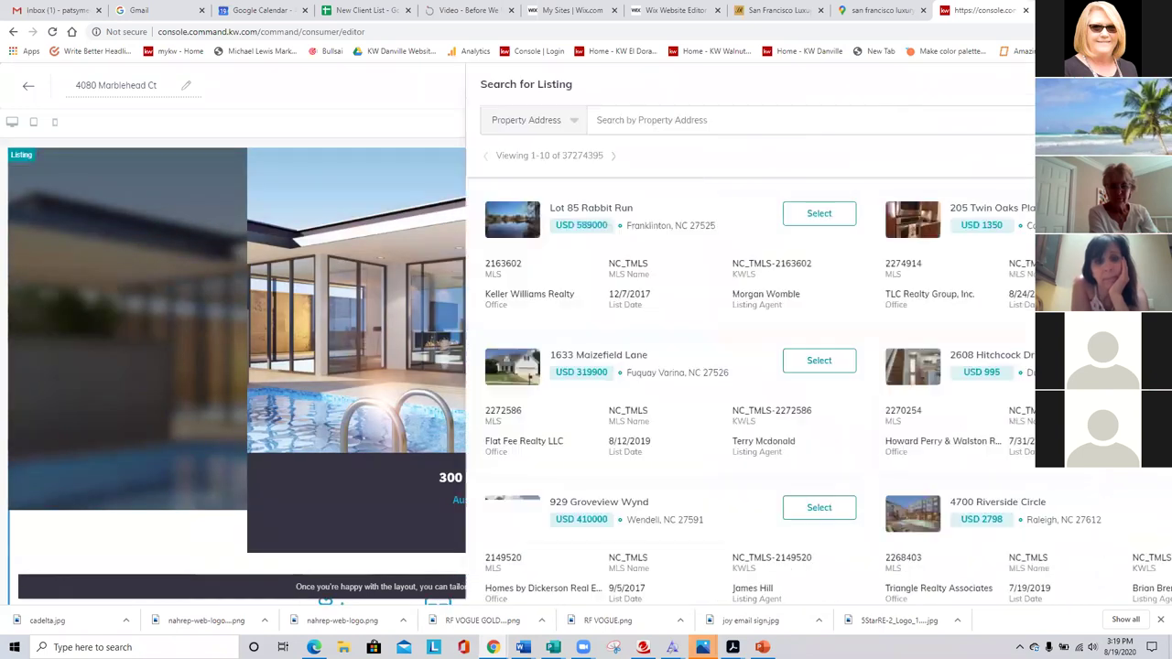
click(616, 129)
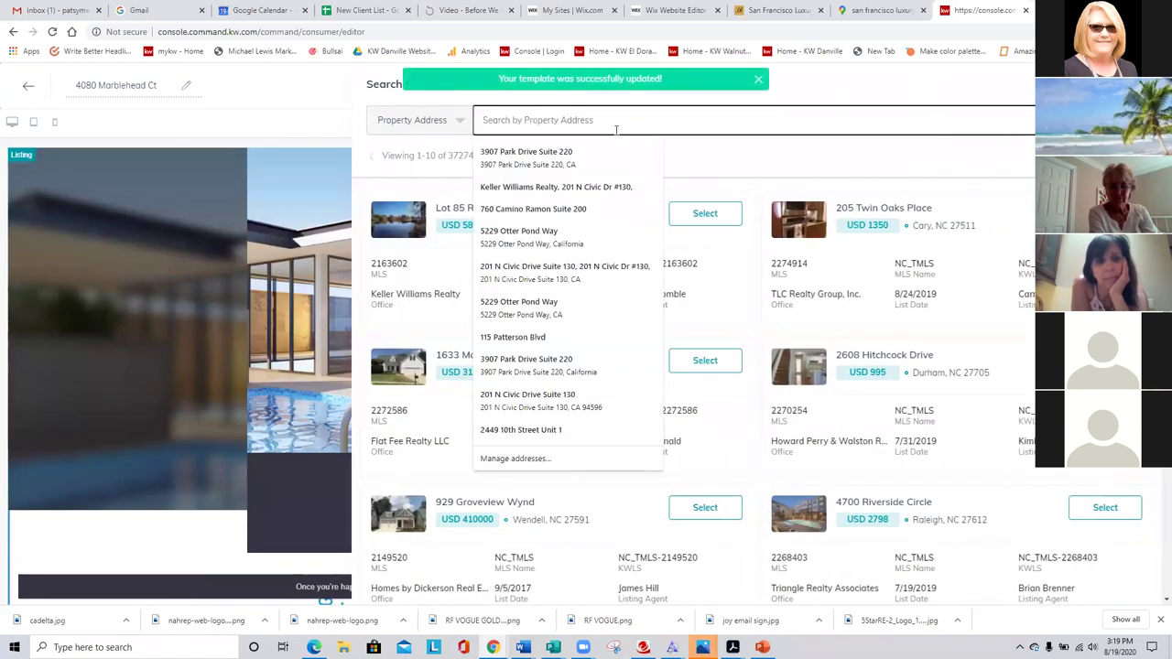
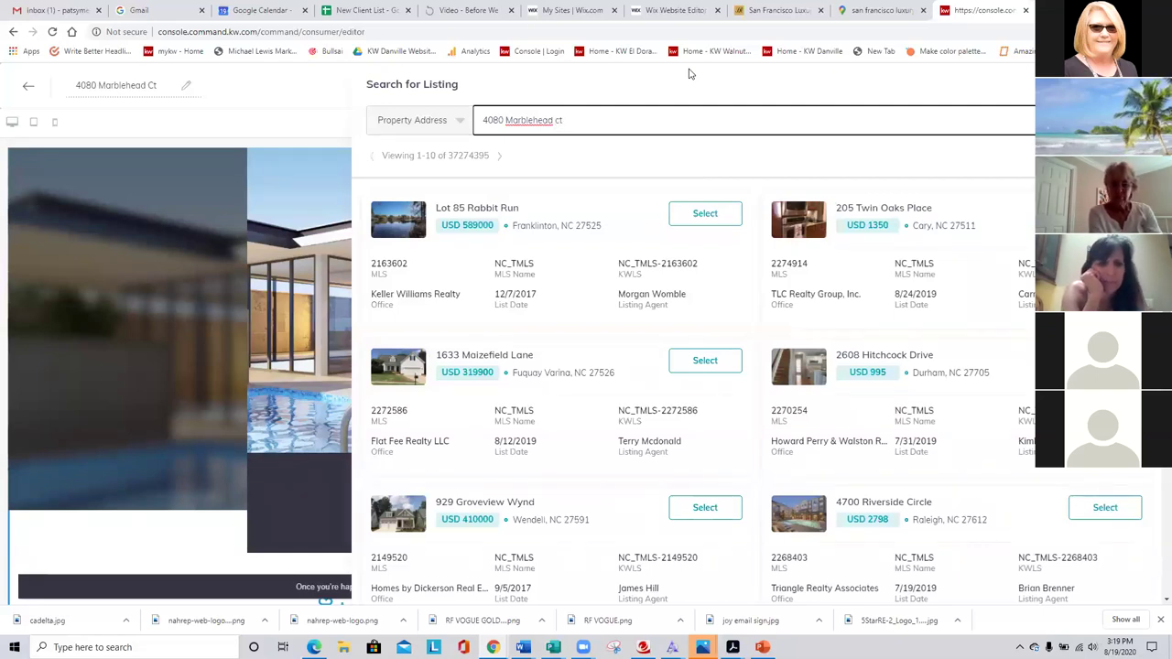
key(Return)
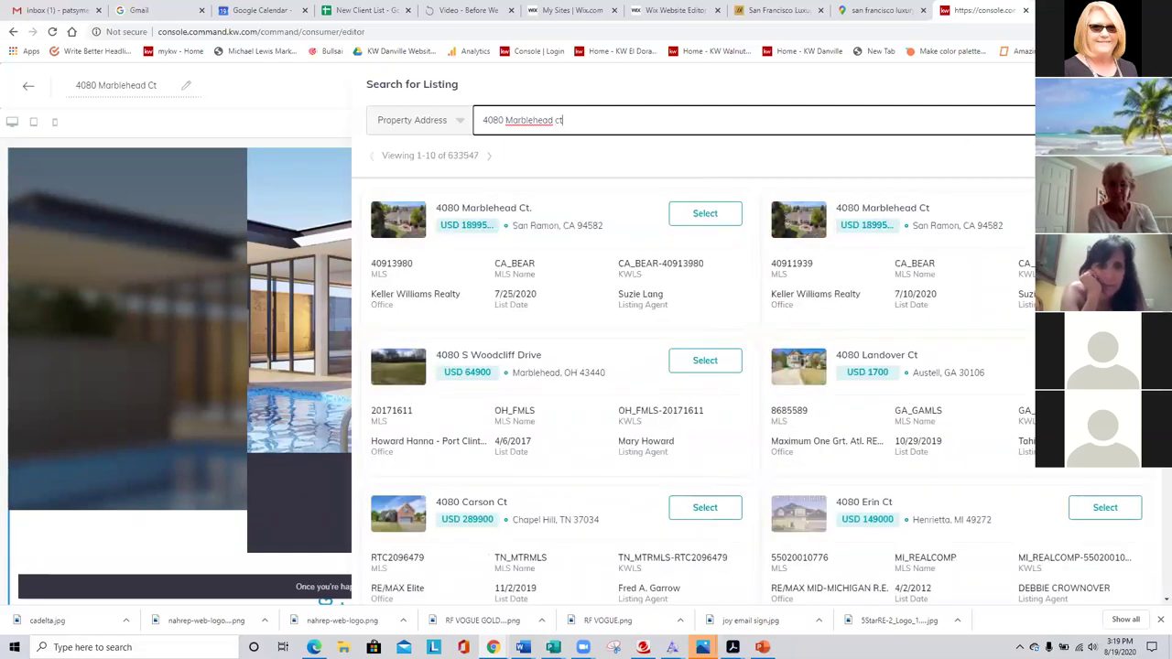
click(705, 213)
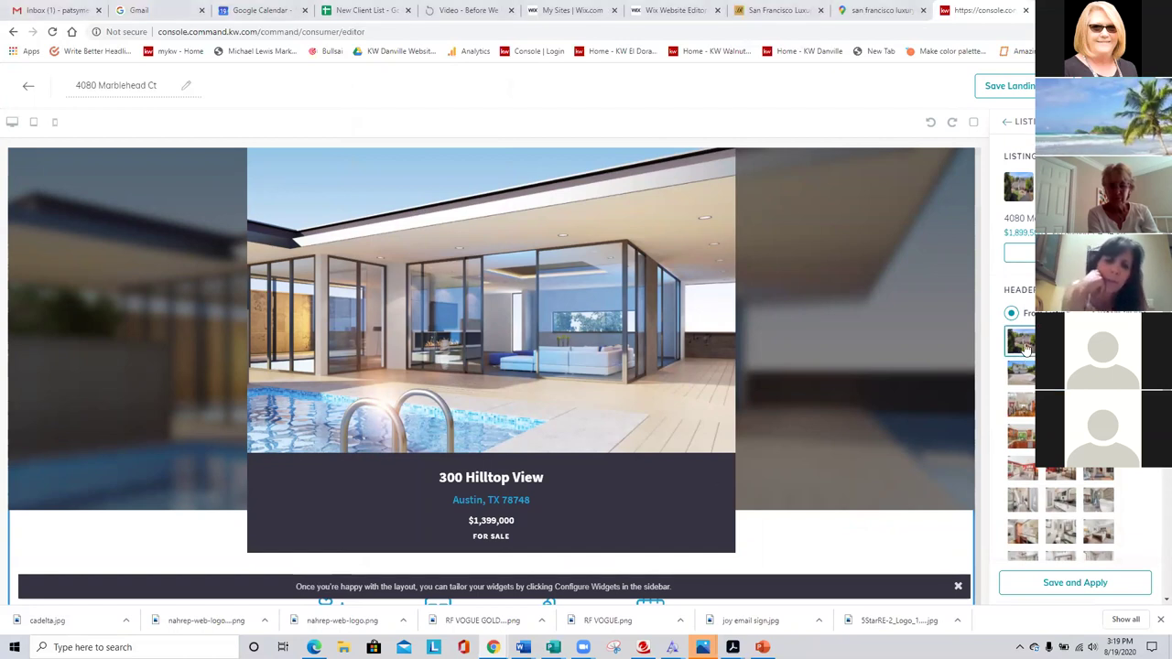
click(1097, 586)
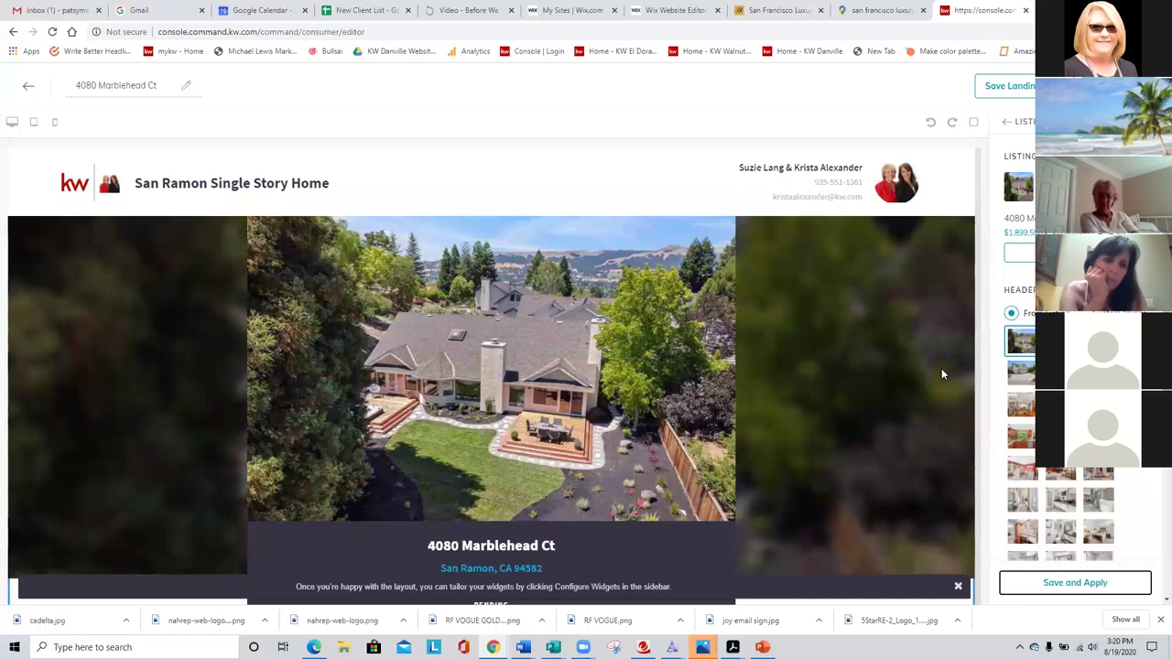
Step: Open the Video widget's settings from the widget list, then switch to the Gmail inbox
scroll(1053, 487, down, 3)
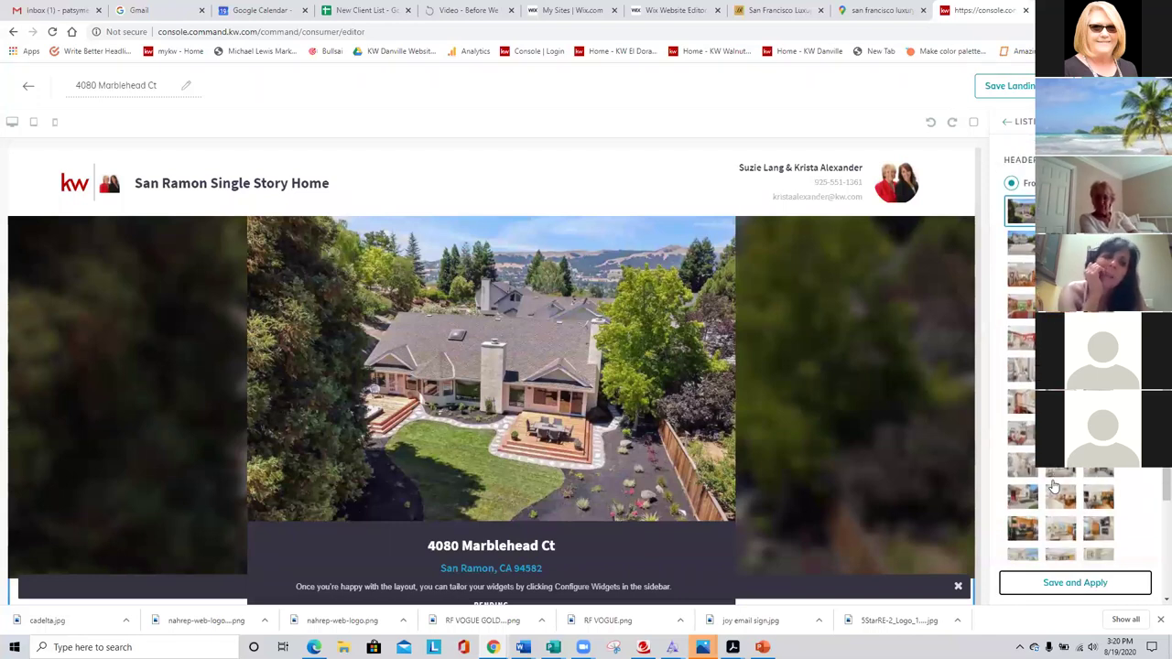
scroll(1053, 487, down, 3)
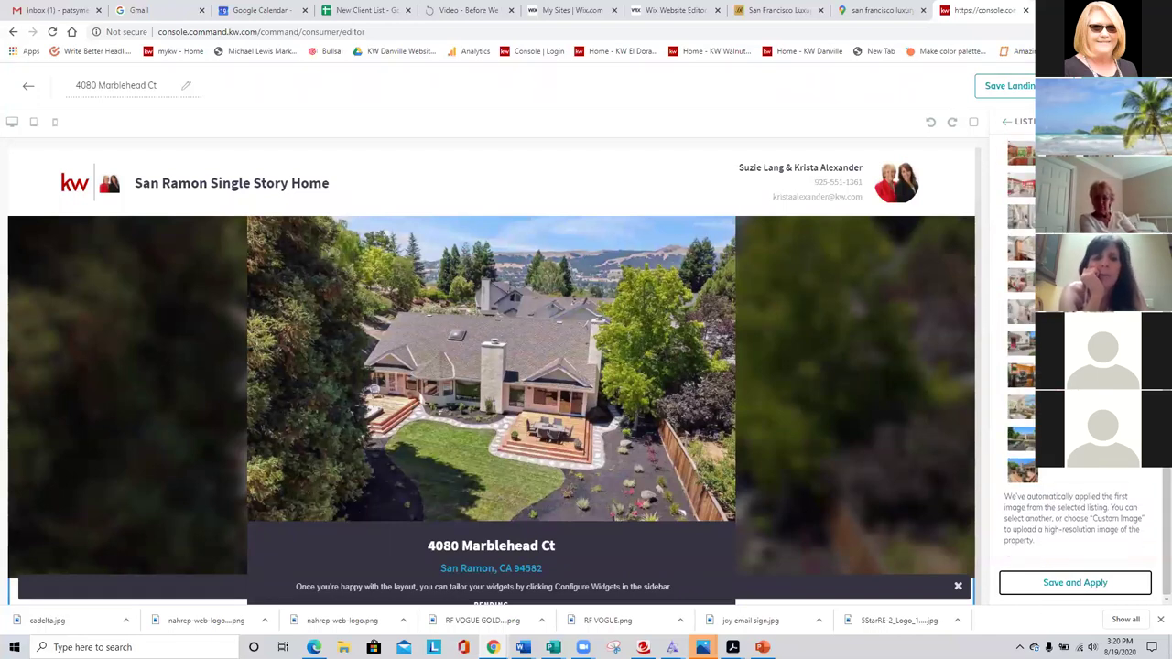
click(1007, 122)
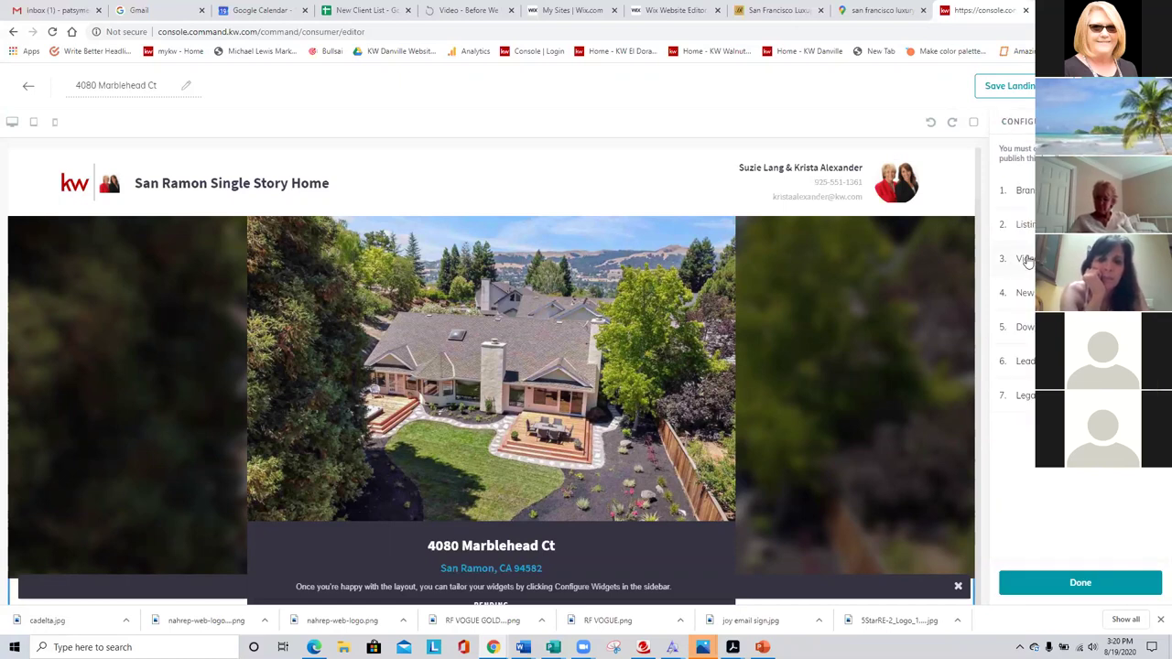
click(1026, 259)
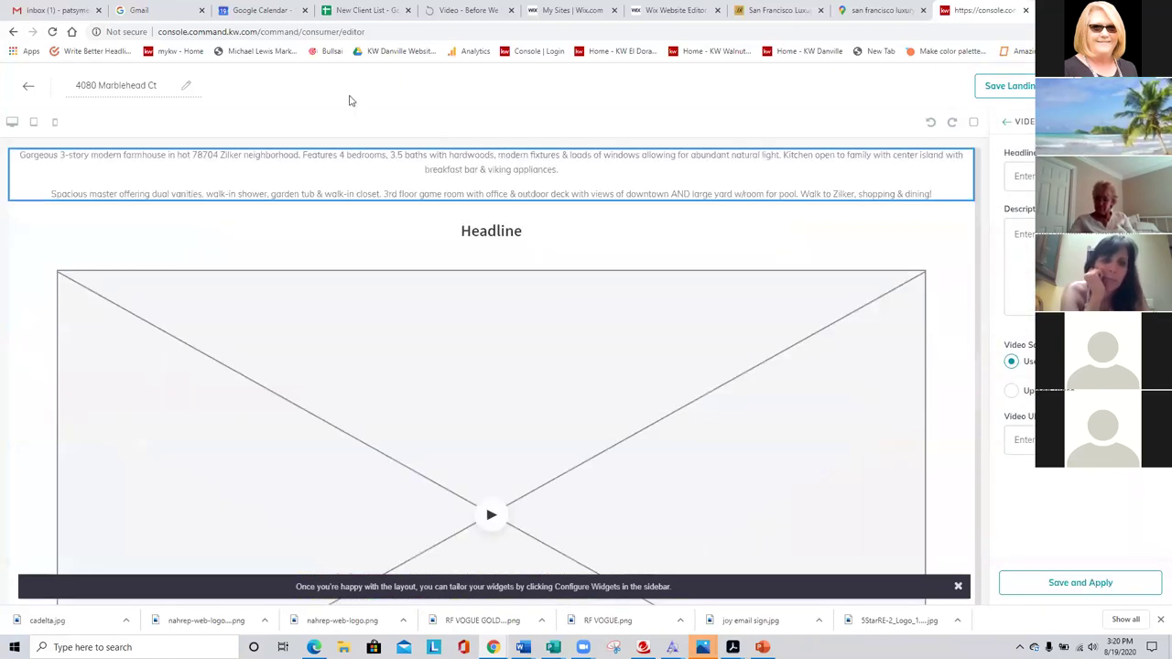
click(65, 9)
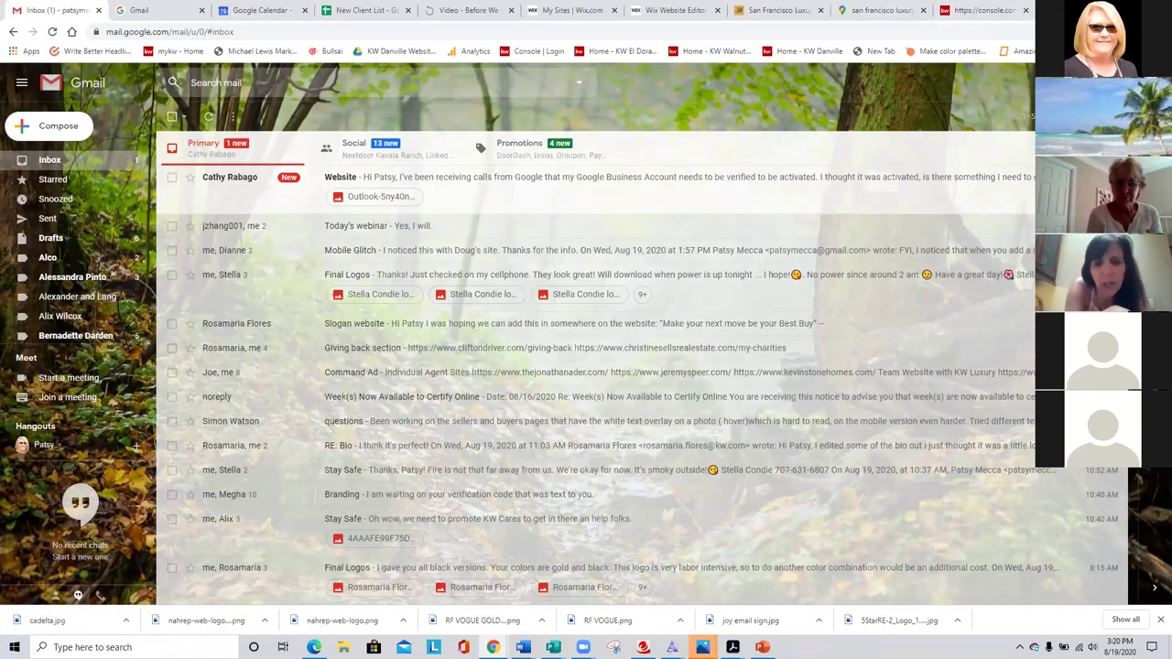
Step: Open a new tab, then return to the console.command.kw.com landing page editor
key(ctrl+t)
click(51, 10)
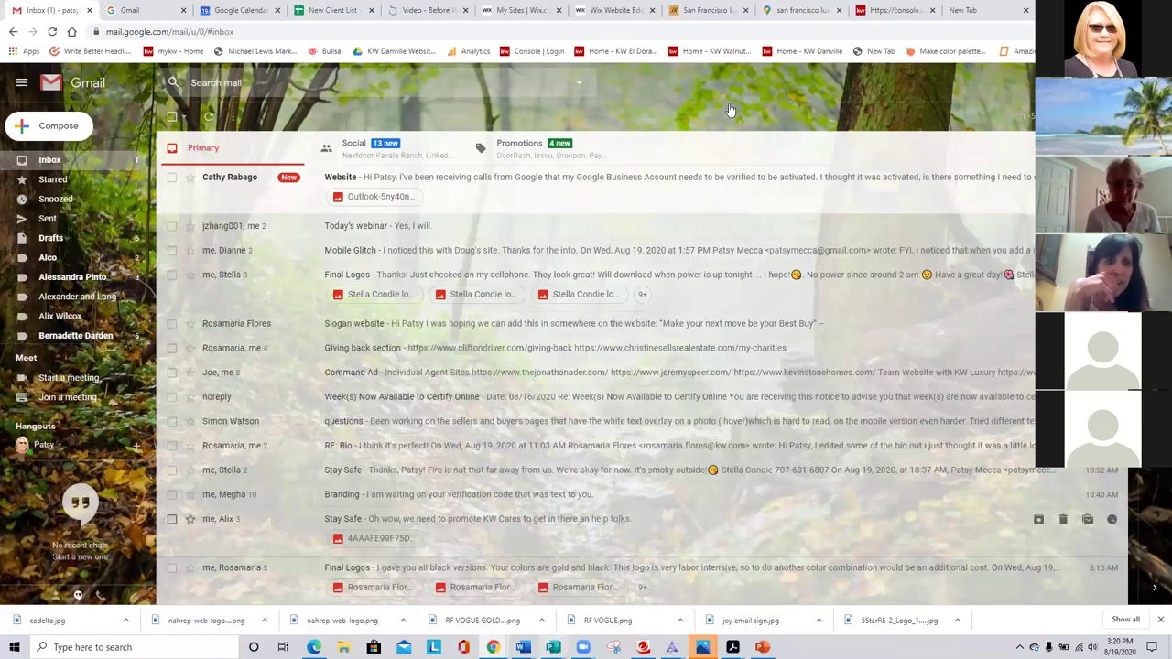
click(893, 10)
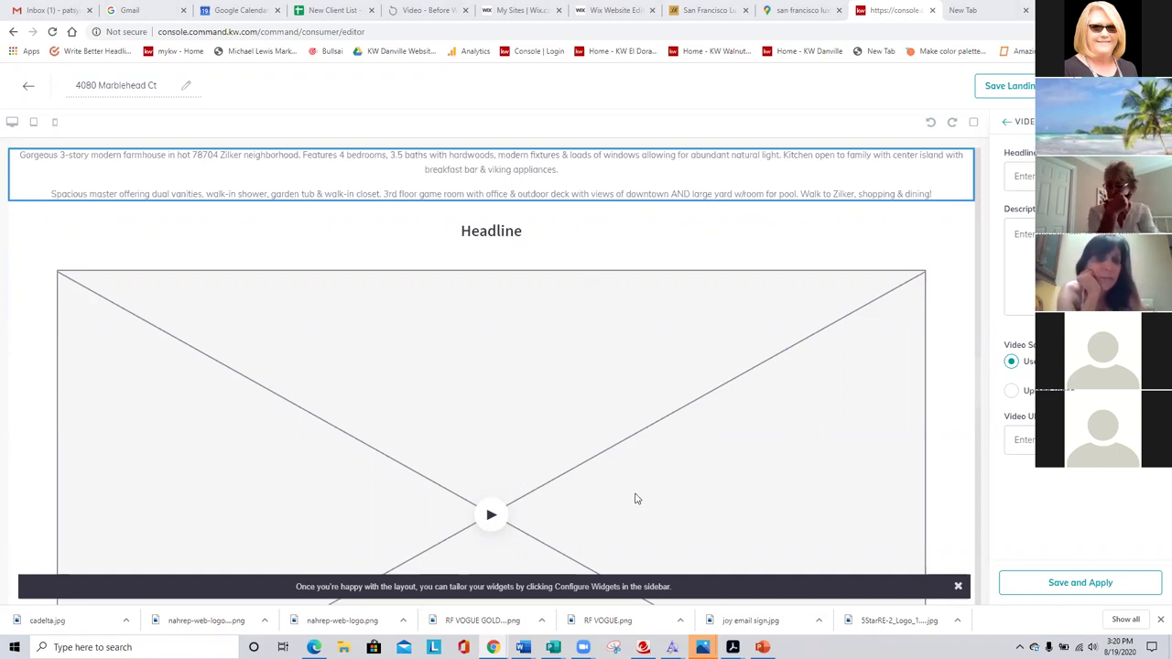
Step: Paste a video link into the Video URL field, then go back to Gmail
click(1028, 440)
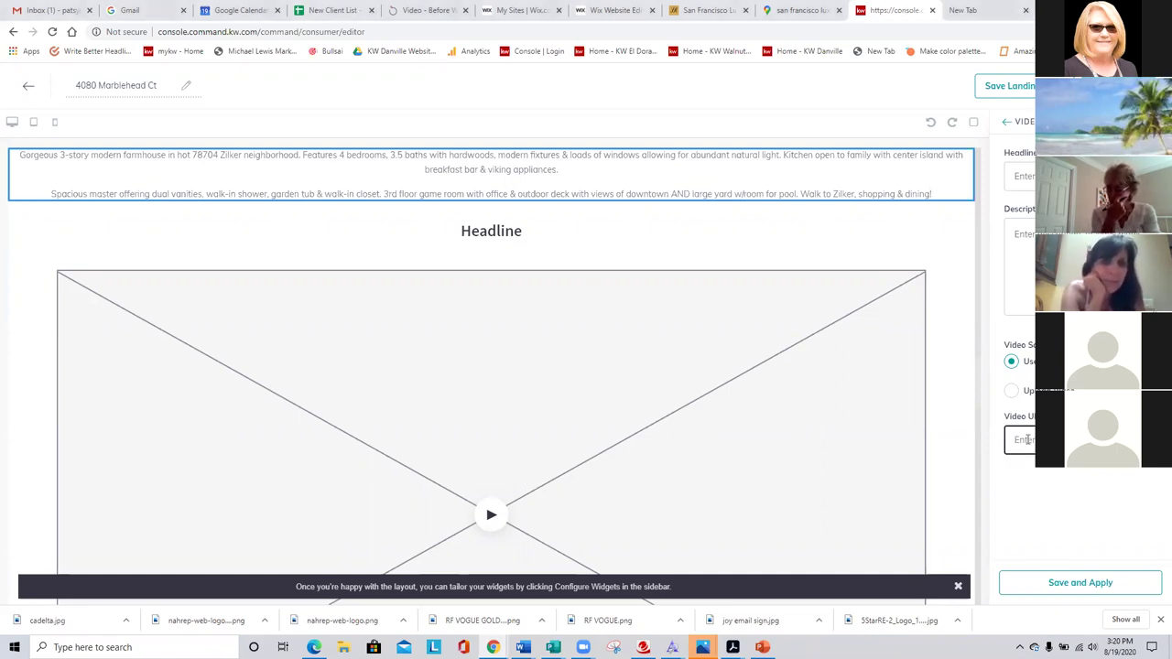
key(ctrl+v)
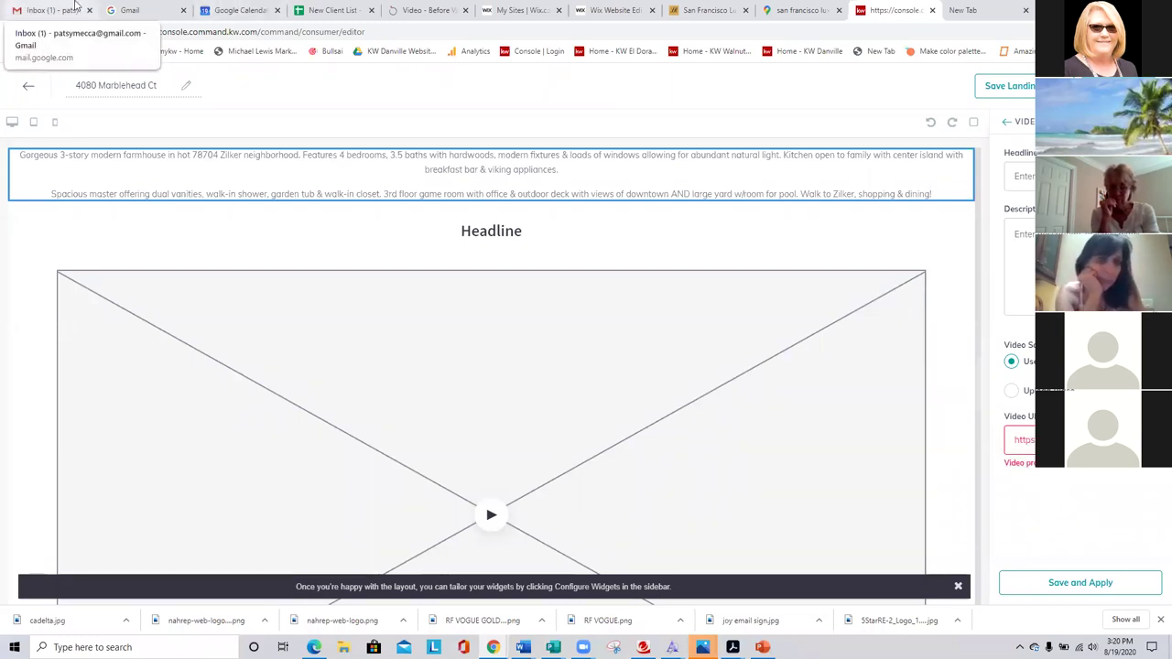
click(45, 9)
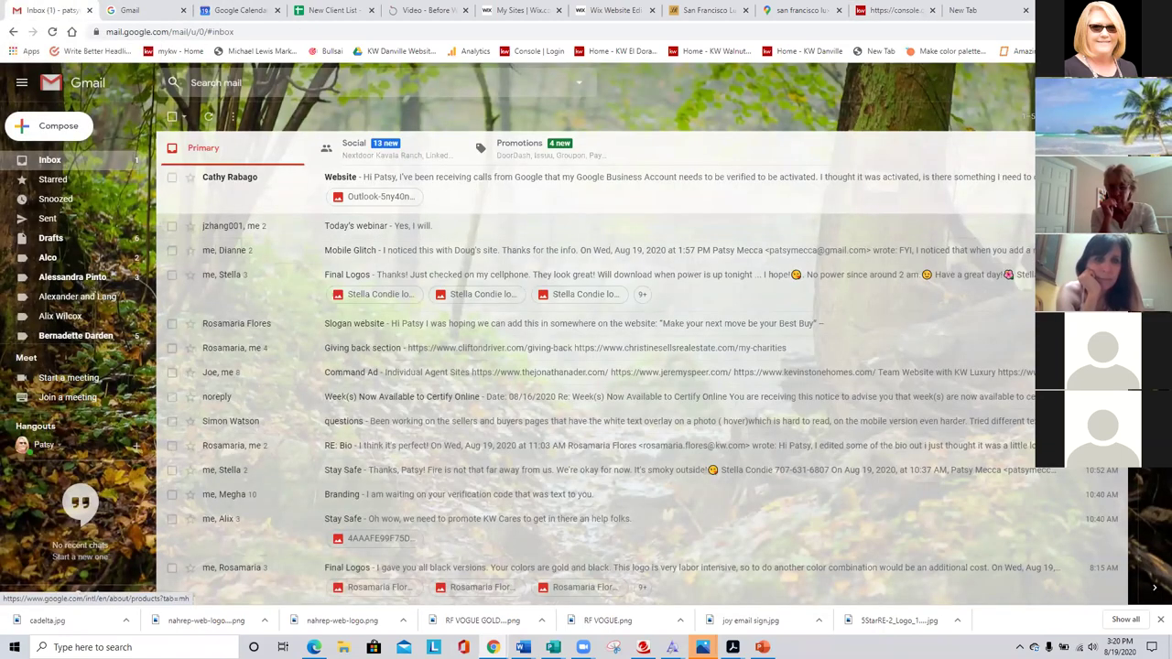
Step: Open YouTube from the Google apps menu and review the available accounts
click(1104, 82)
click(998, 195)
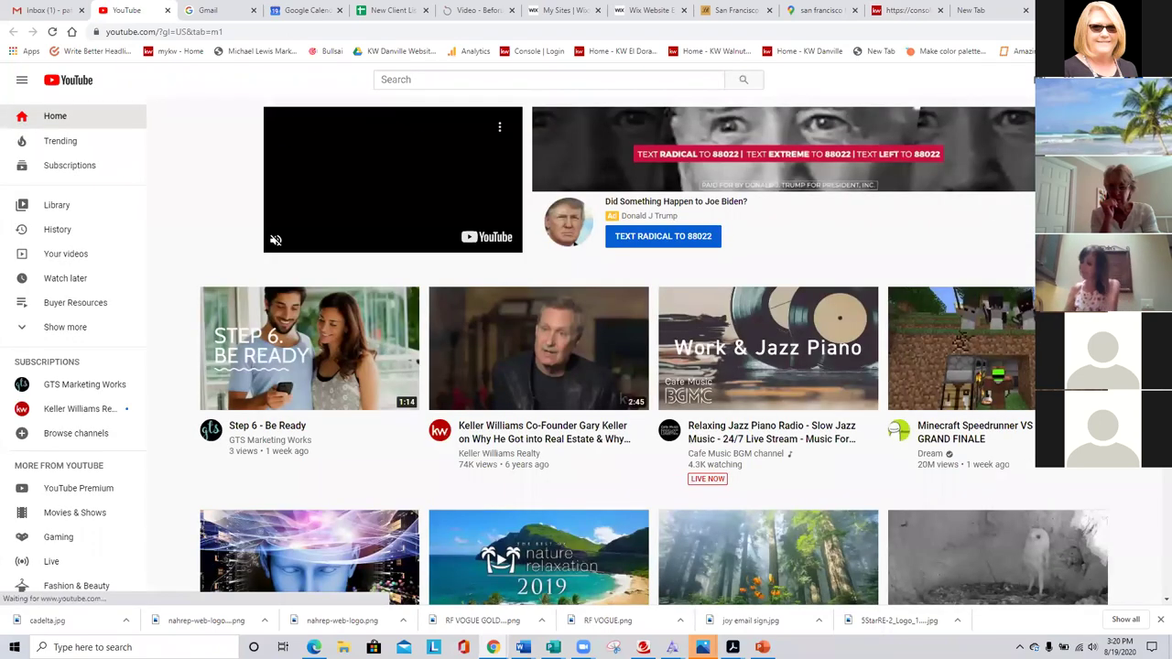
click(1140, 79)
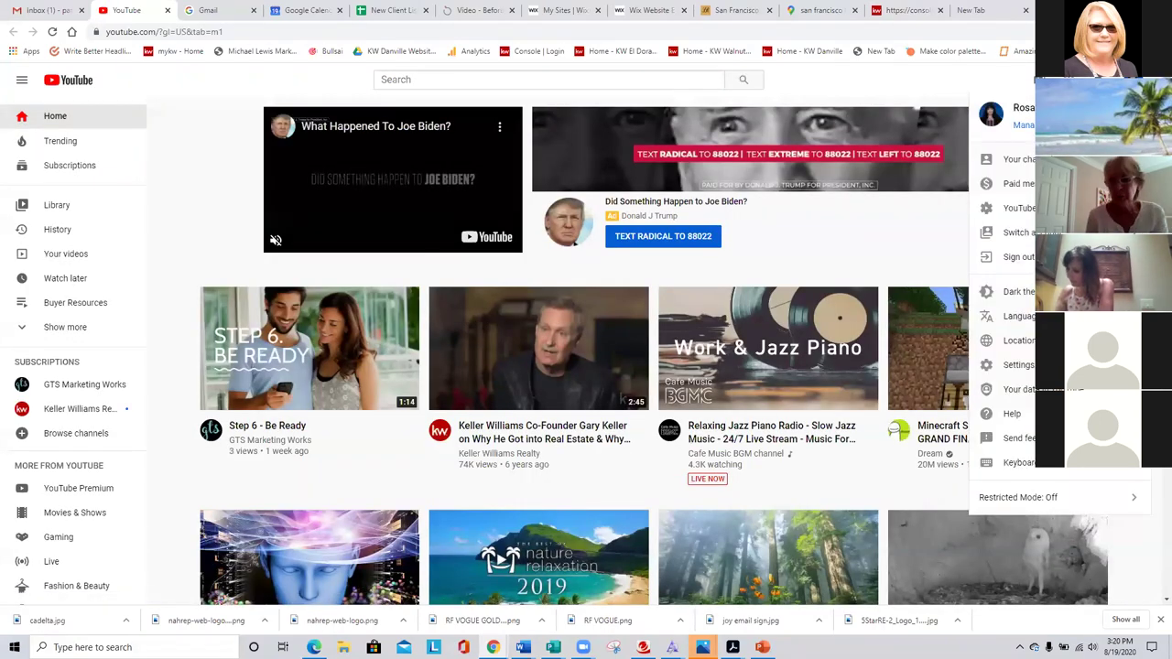
click(1028, 234)
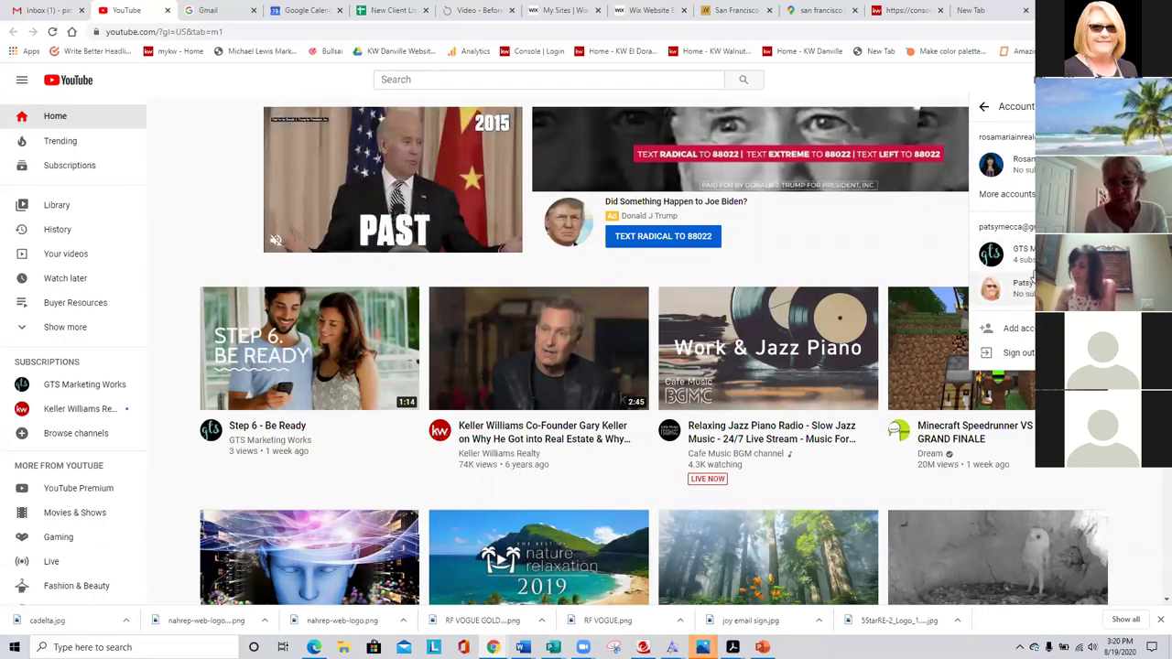
click(463, 79)
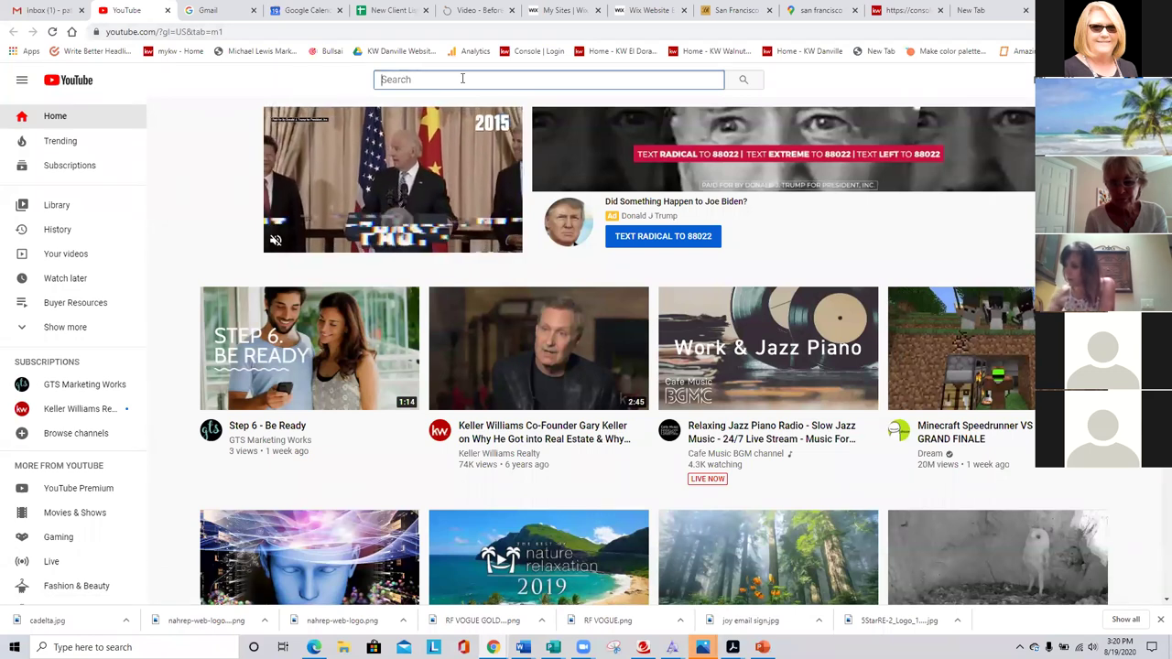
Step: Search YouTube for the realtor's name
text(al)
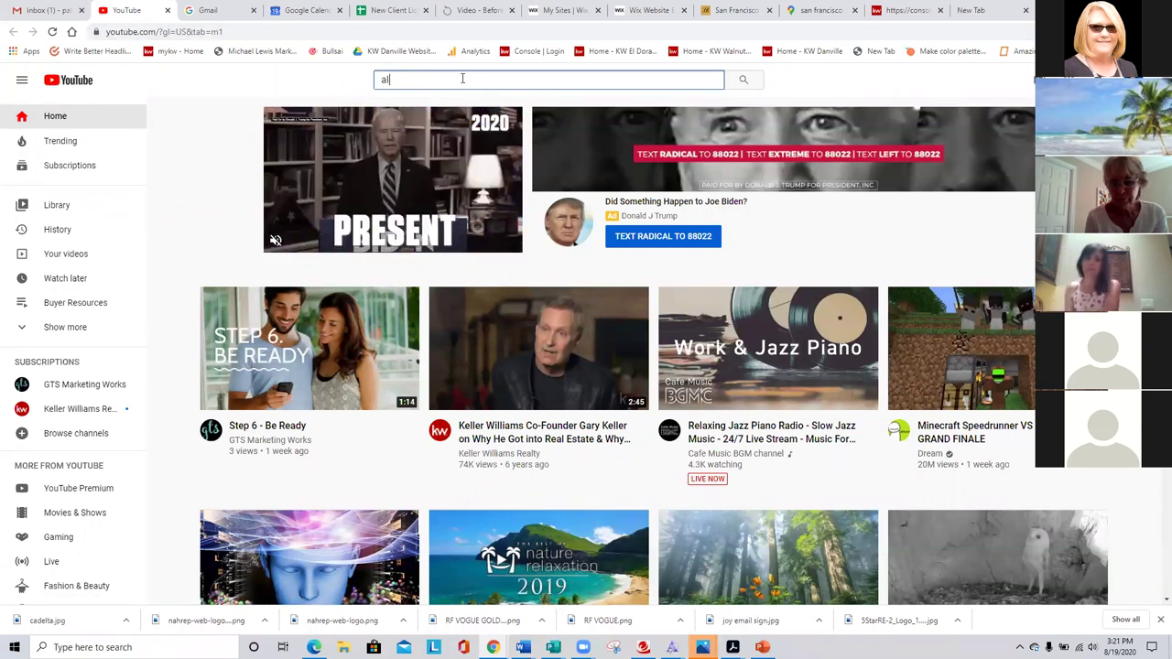
key(BackSpace)
key(BackSpace)
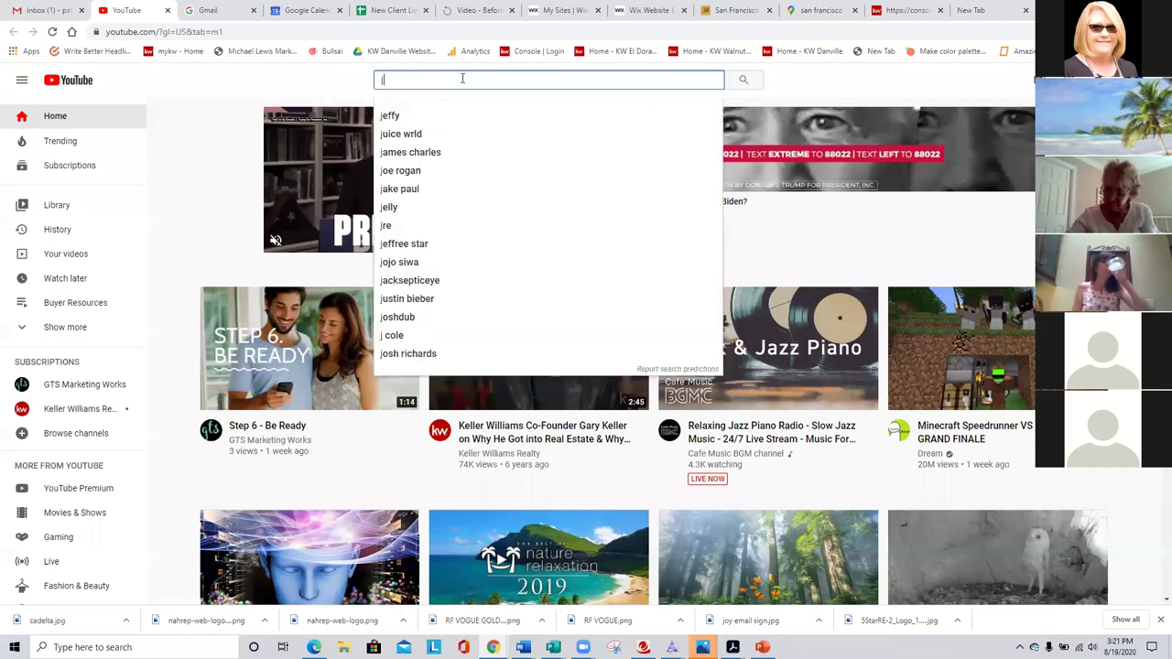
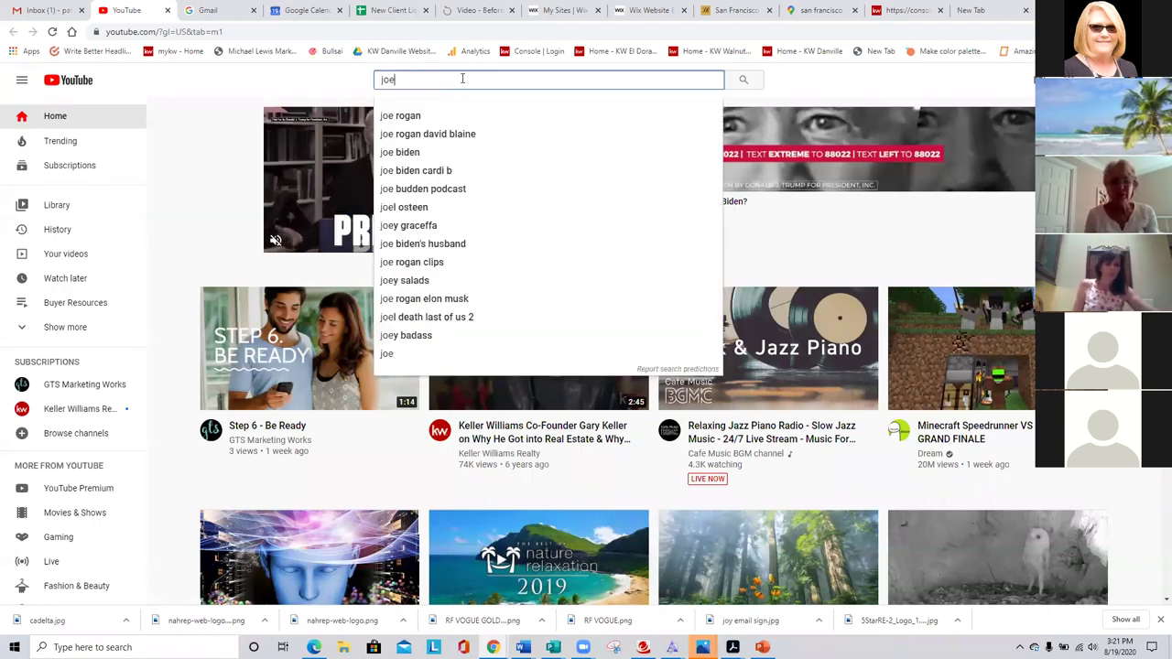
key(Return)
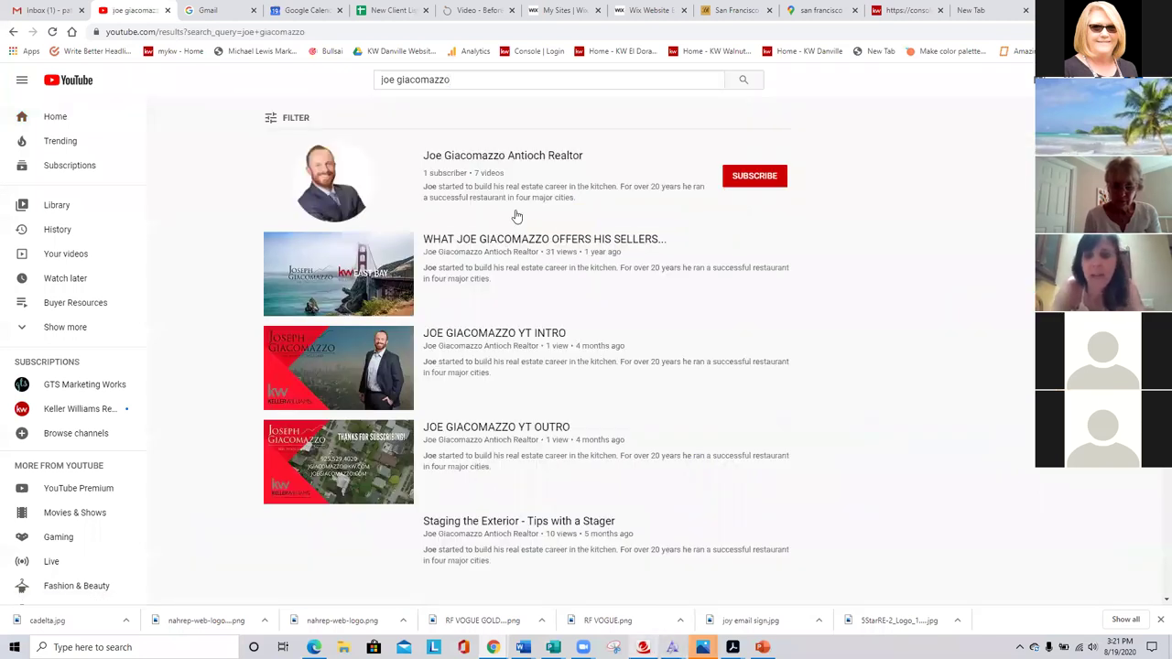
click(544, 168)
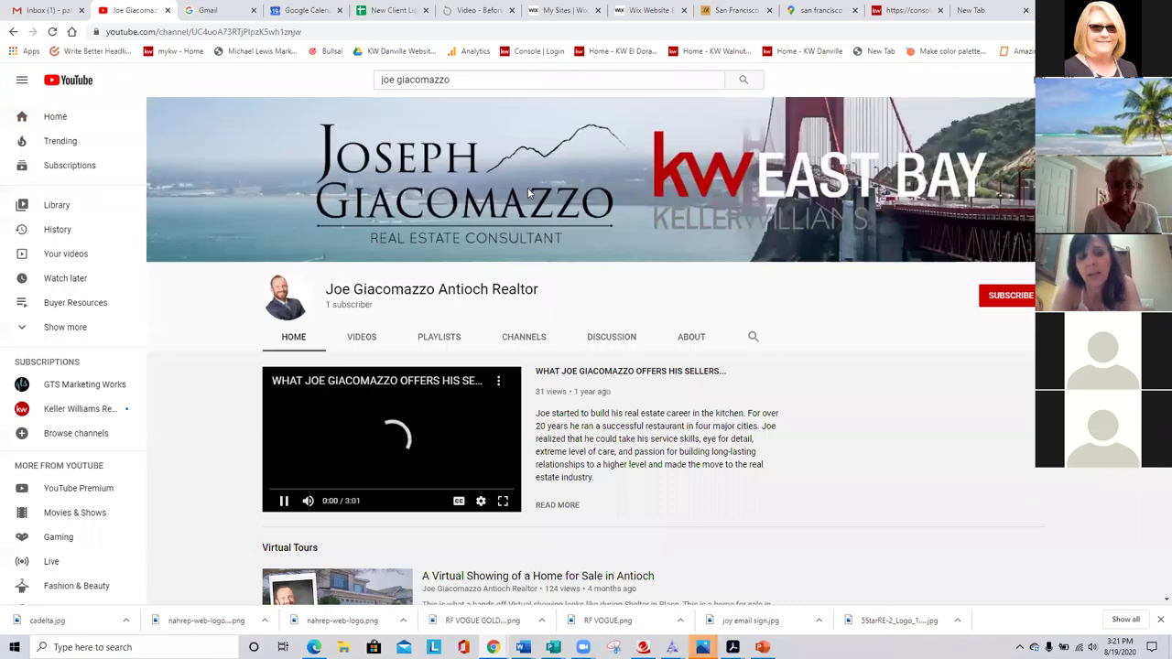
scroll(527, 188, down, 5)
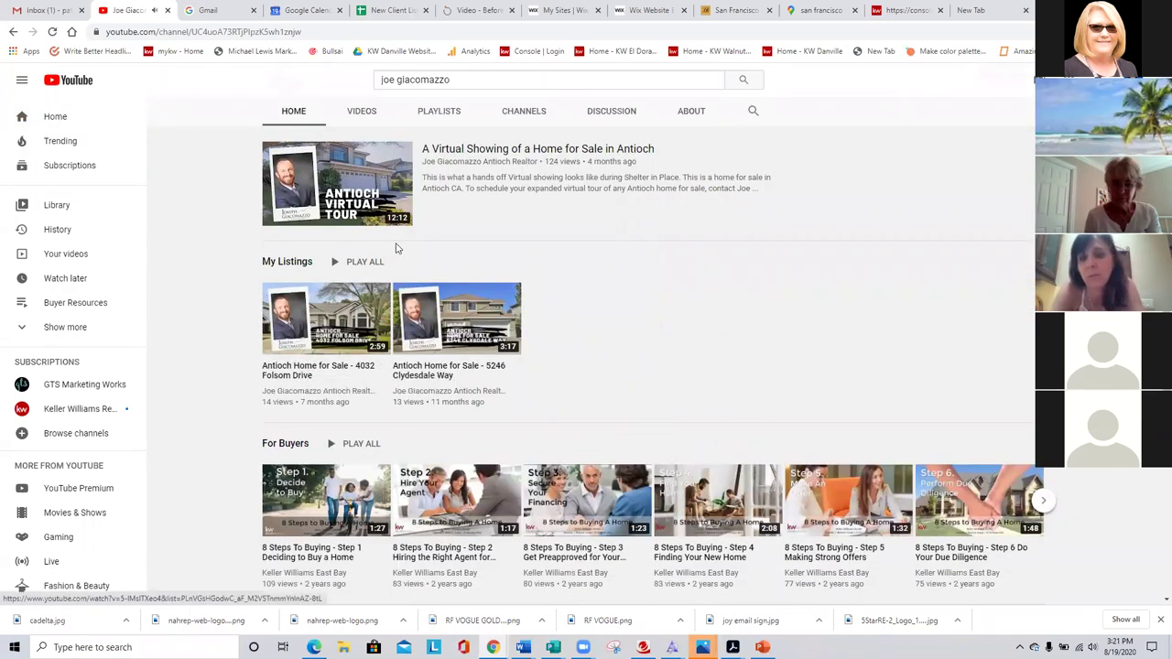
scroll(275, 224, up, 2)
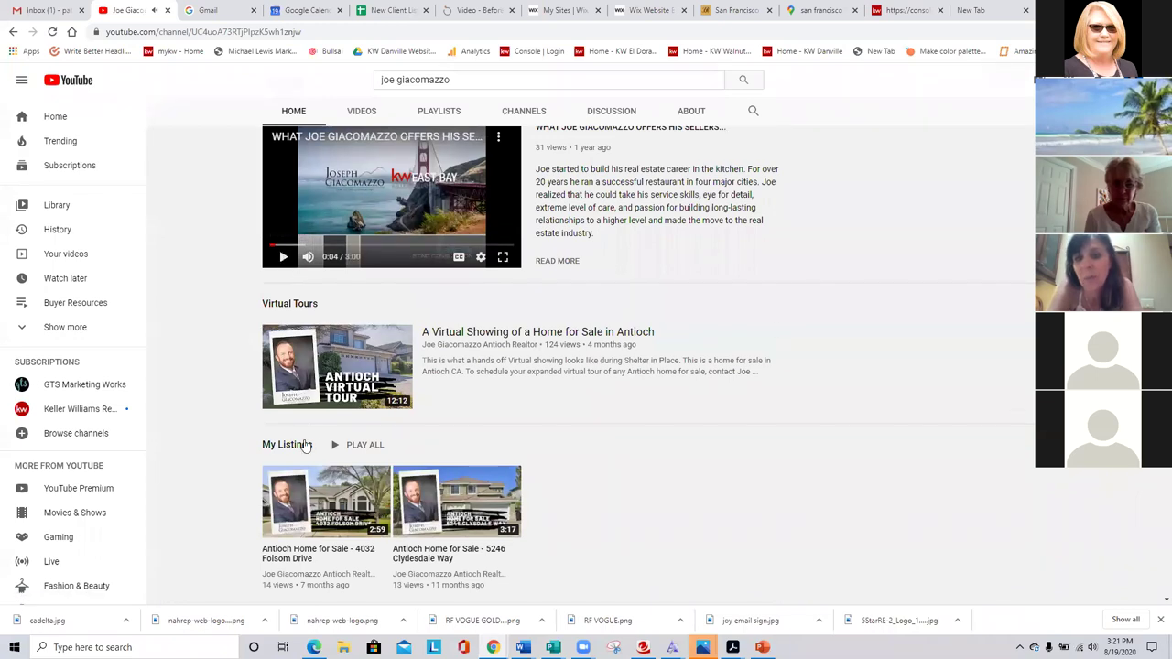
click(324, 504)
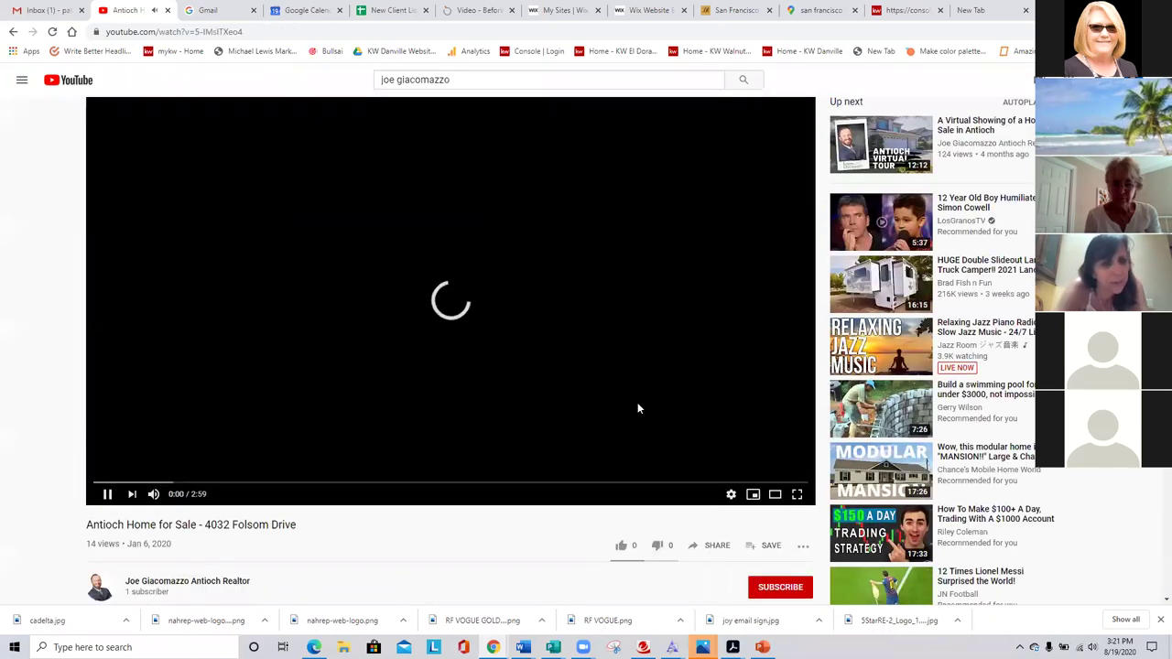
scroll(637, 402, down, 1)
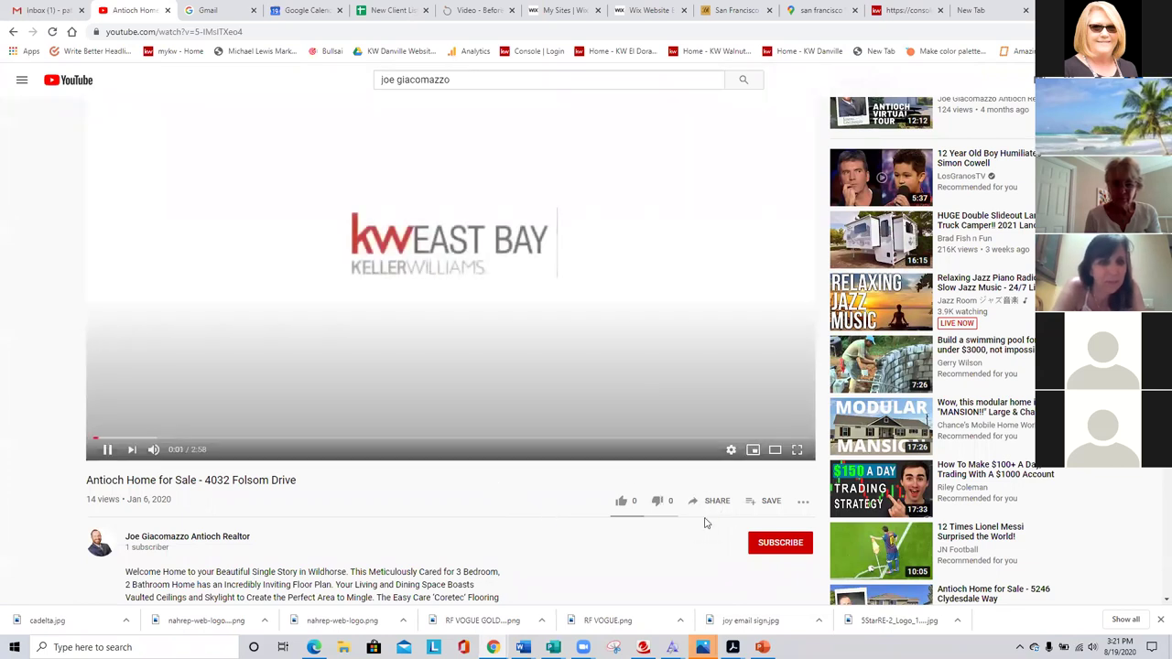
click(711, 502)
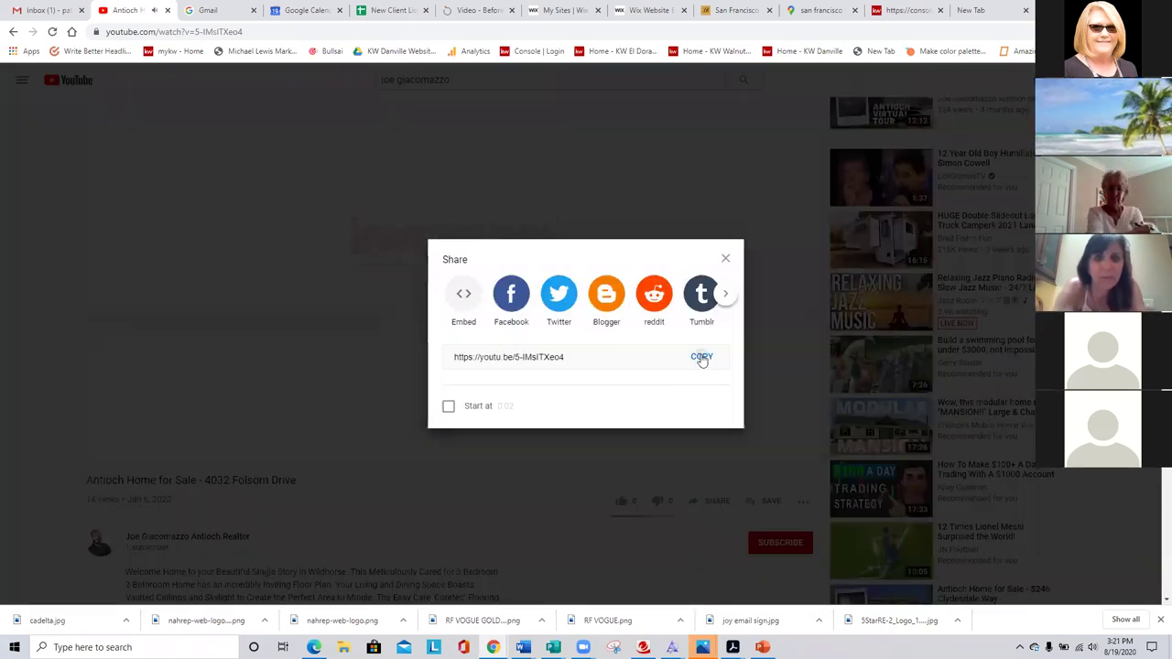
click(701, 356)
click(13, 31)
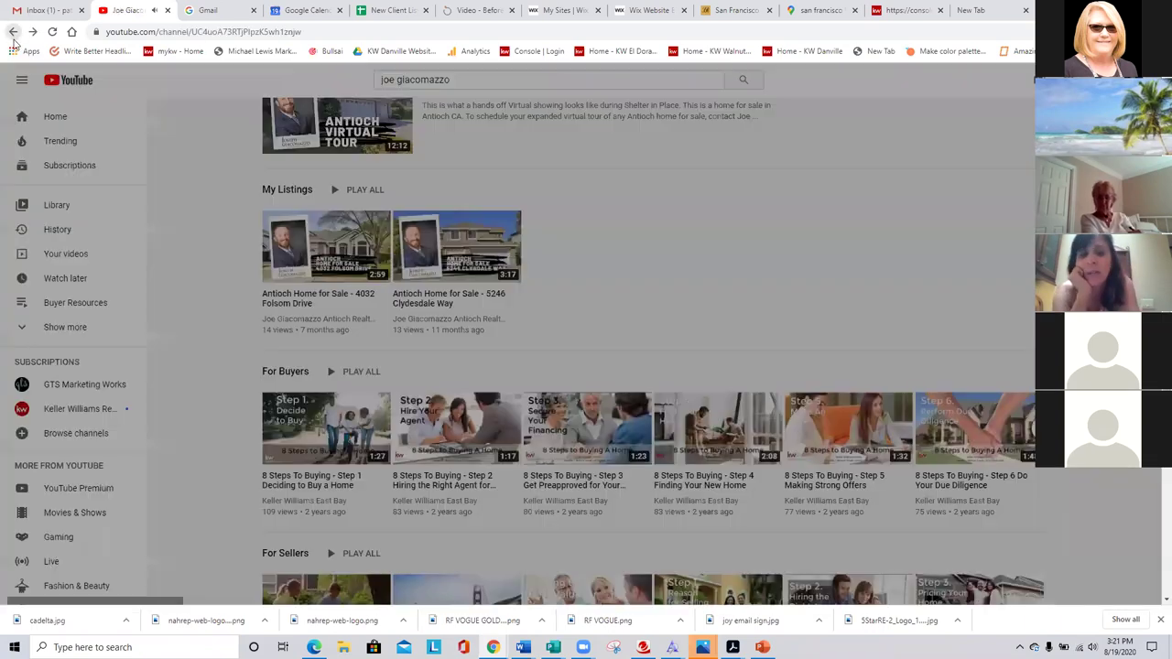
click(975, 10)
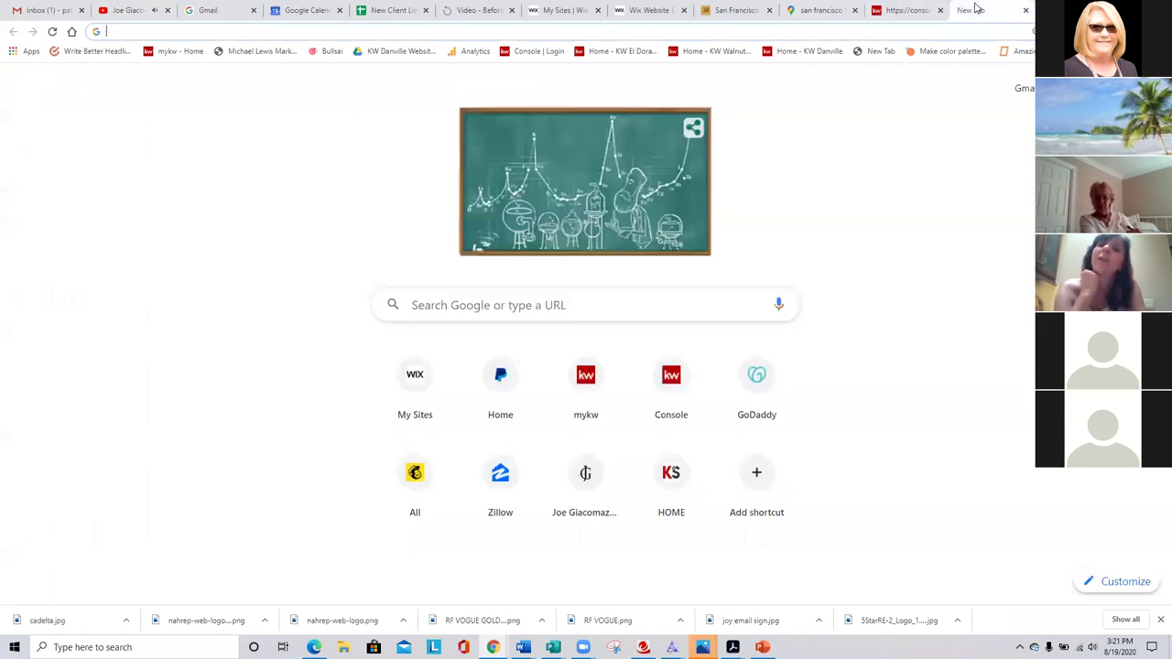
Step: Replace the Video widget's URL with the copied YouTube share link
click(903, 10)
click(1008, 440)
triple_click(1010, 440)
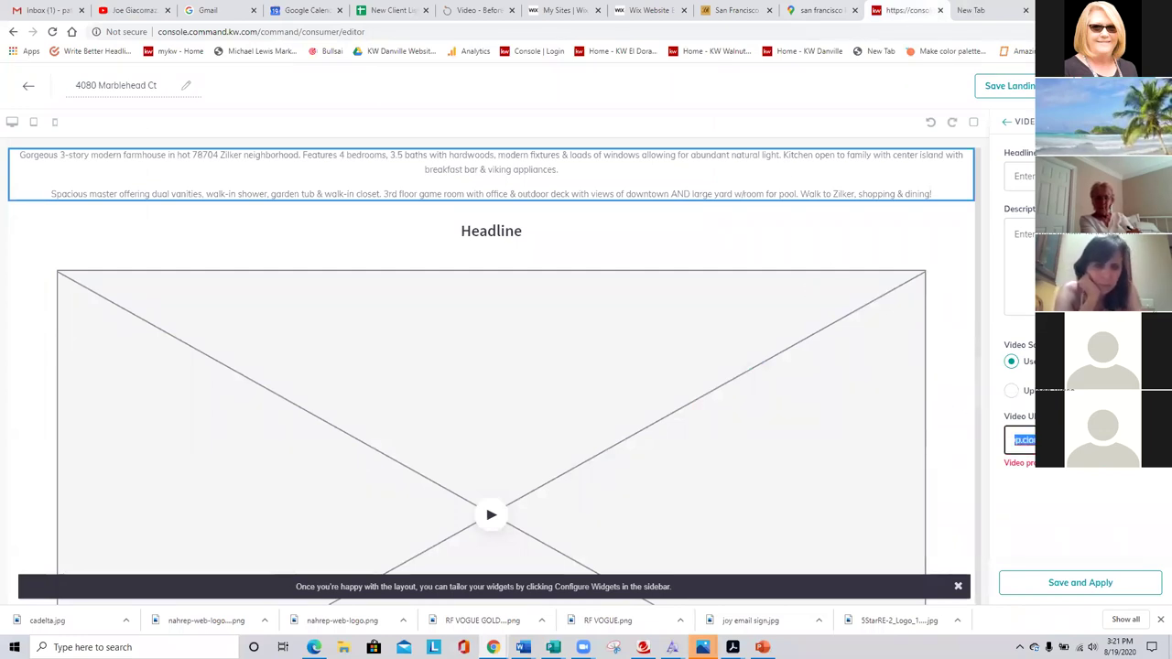
key(BackSpace)
click(1019, 443)
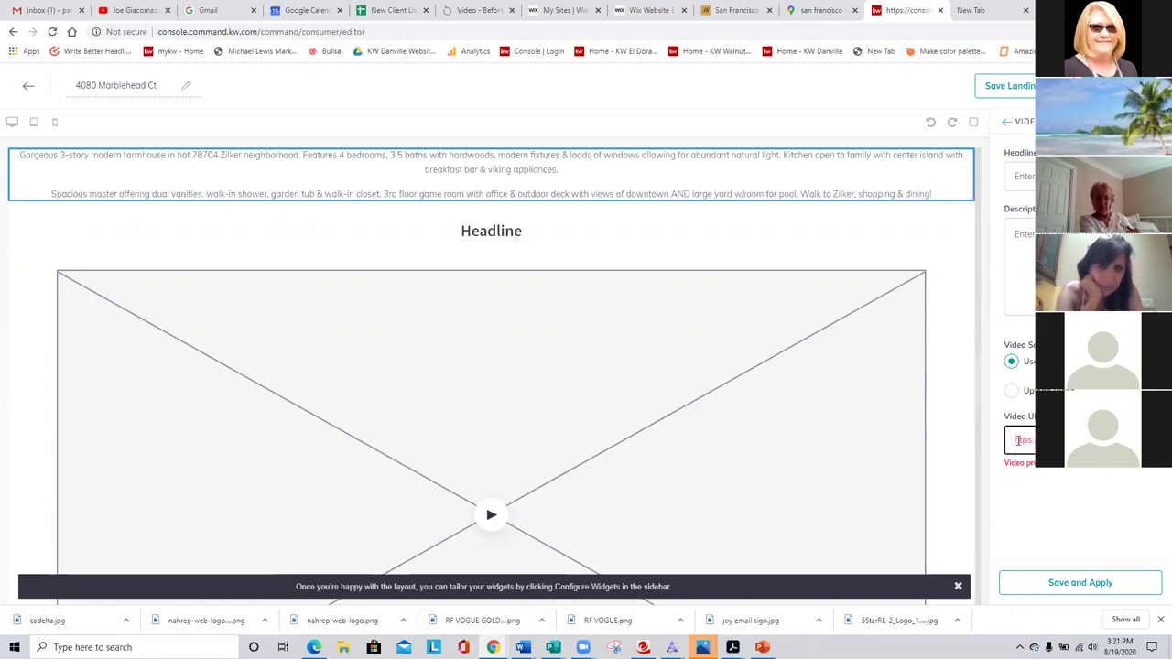
key(ctrl+v)
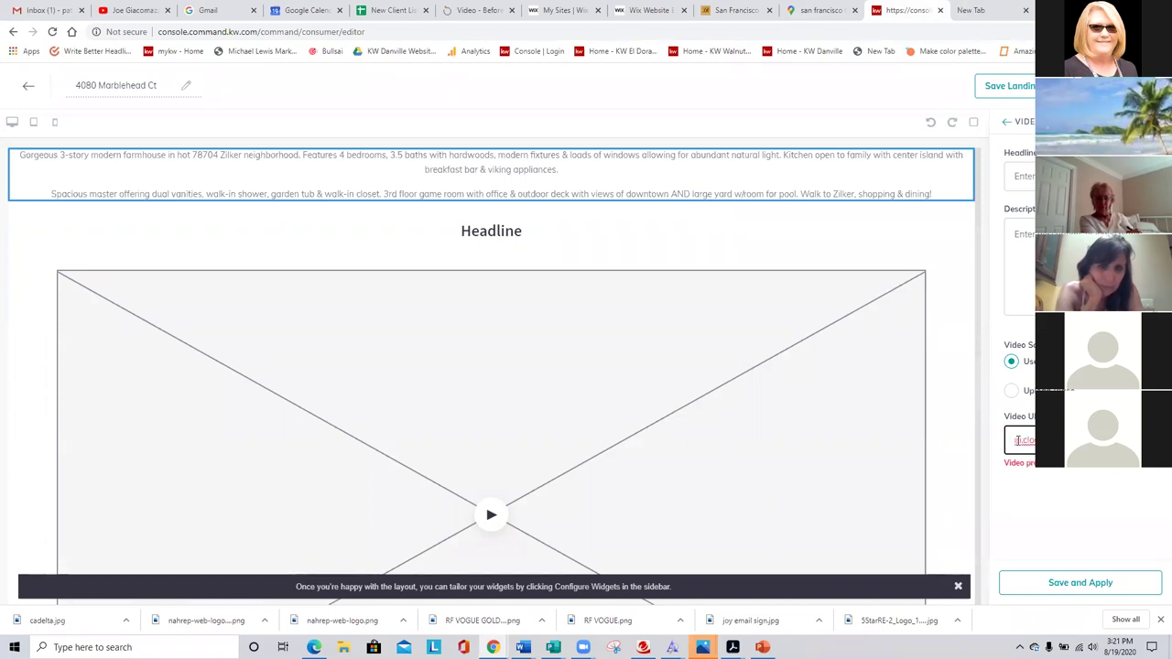
click(1028, 518)
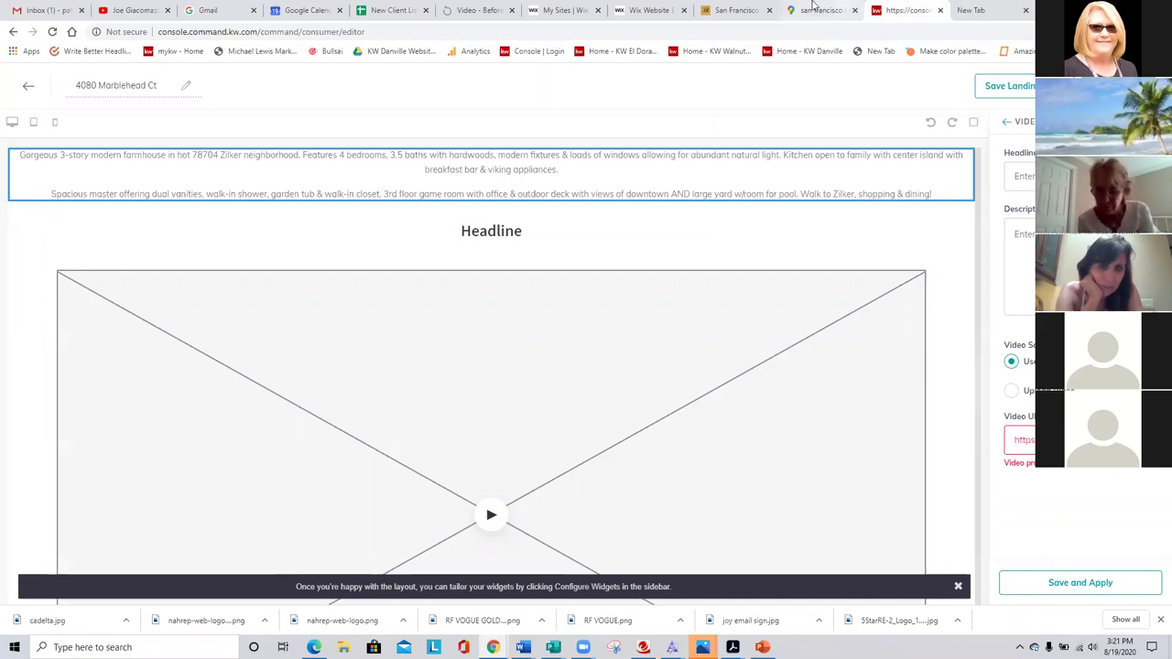
click(133, 10)
click(360, 234)
click(720, 565)
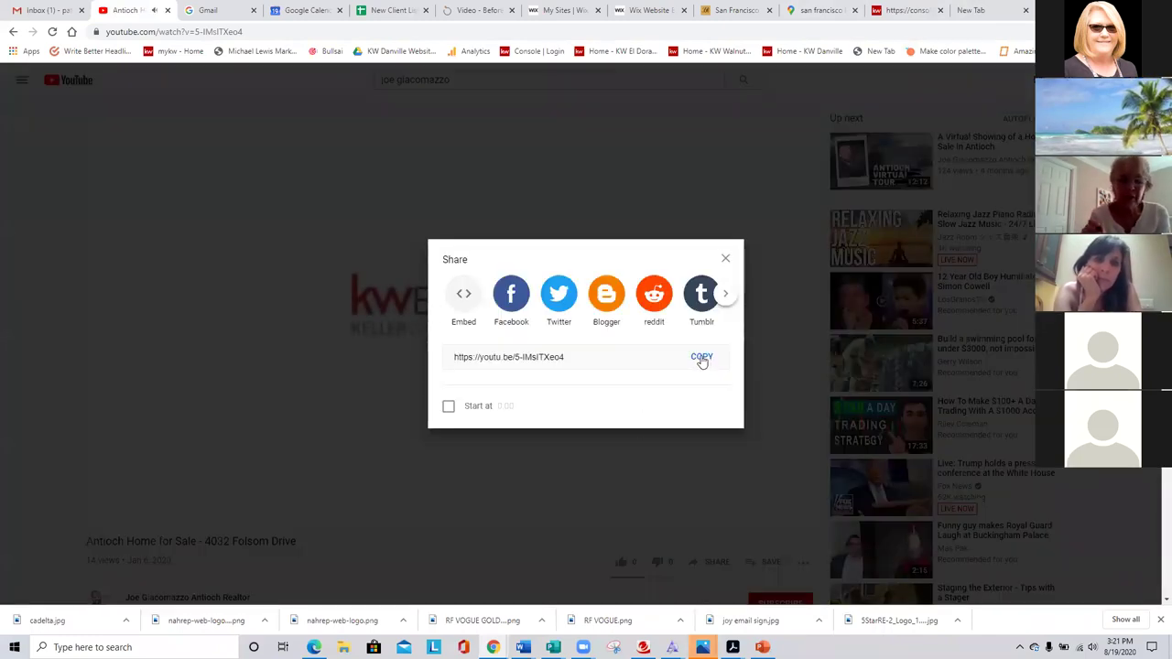
click(702, 359)
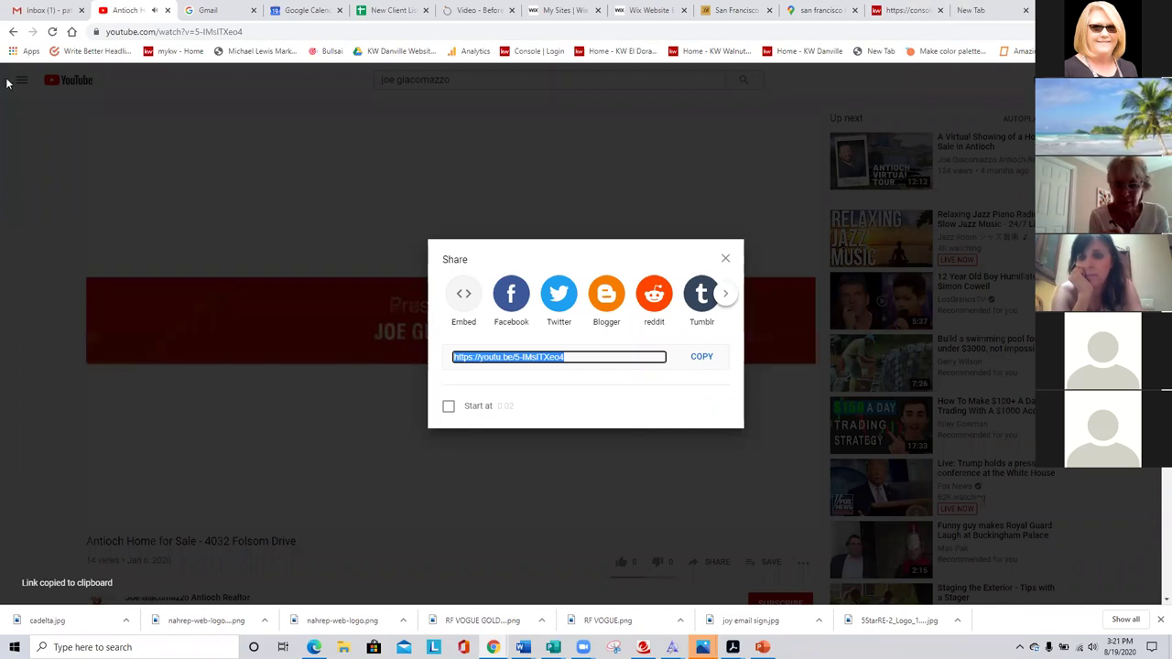
click(13, 32)
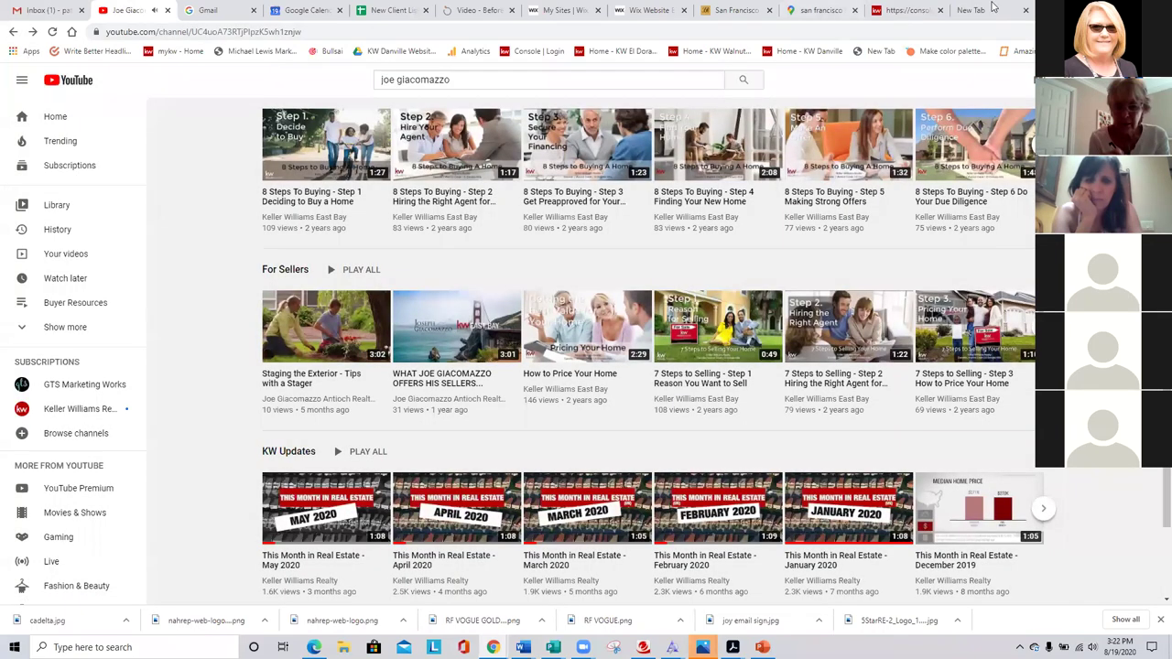
click(643, 9)
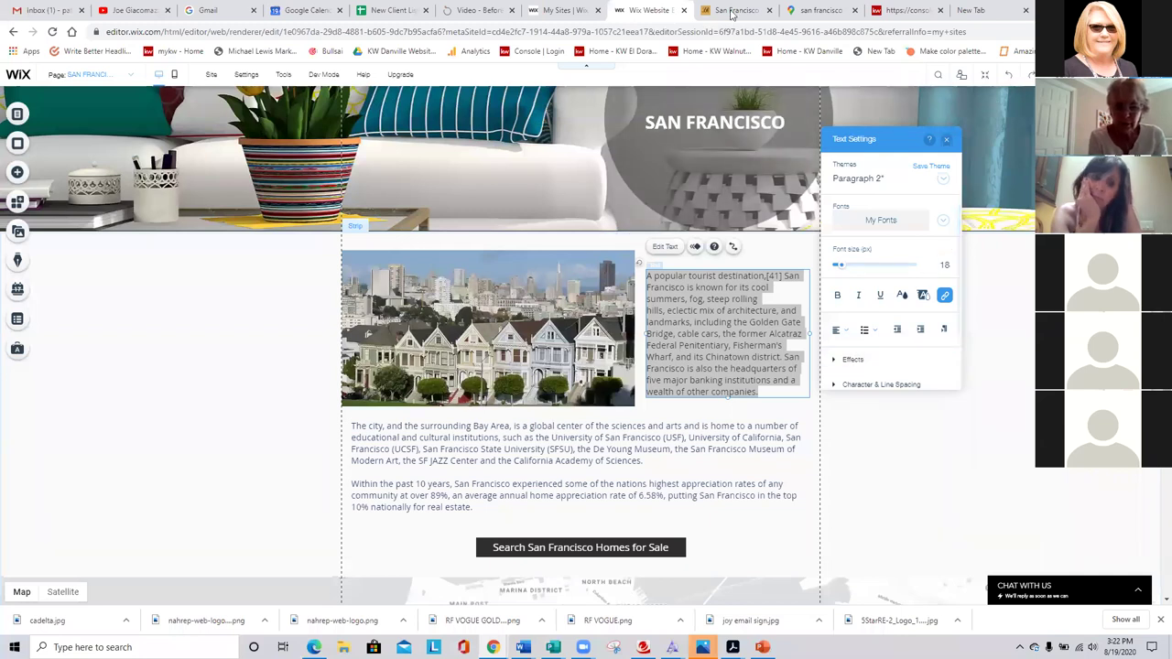
Step: Paste the new YouTube link into the Video URL field and save and apply it
click(906, 10)
click(1024, 441)
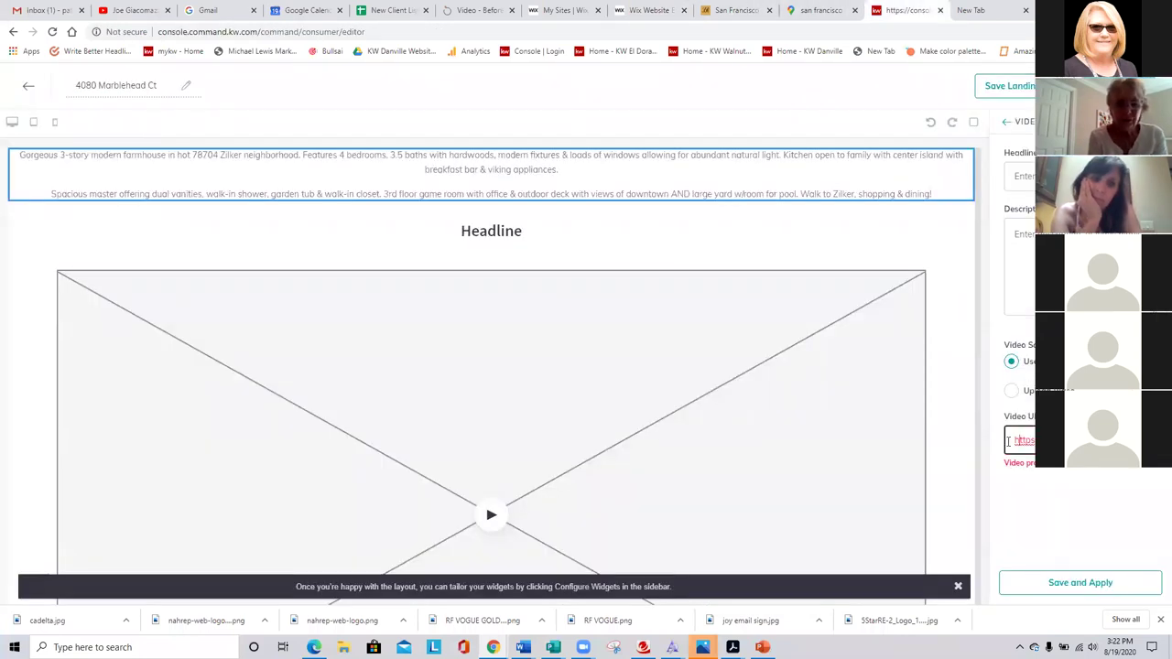
key(ctrl+a)
key(BackSpace)
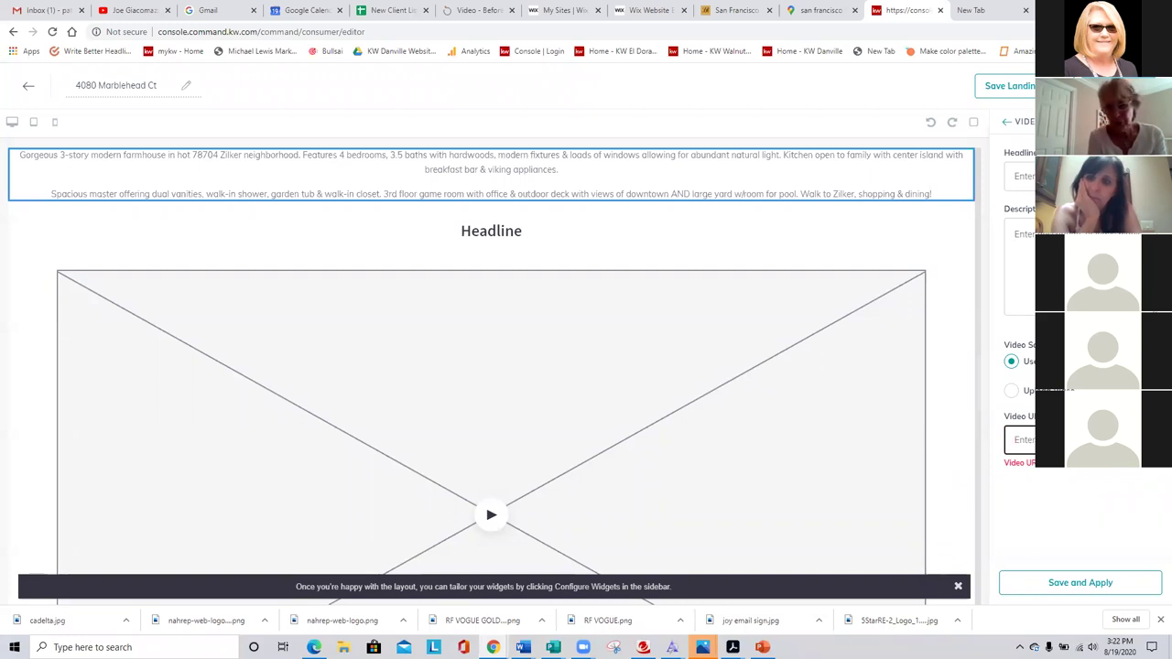
right_click(1044, 443)
click(1070, 541)
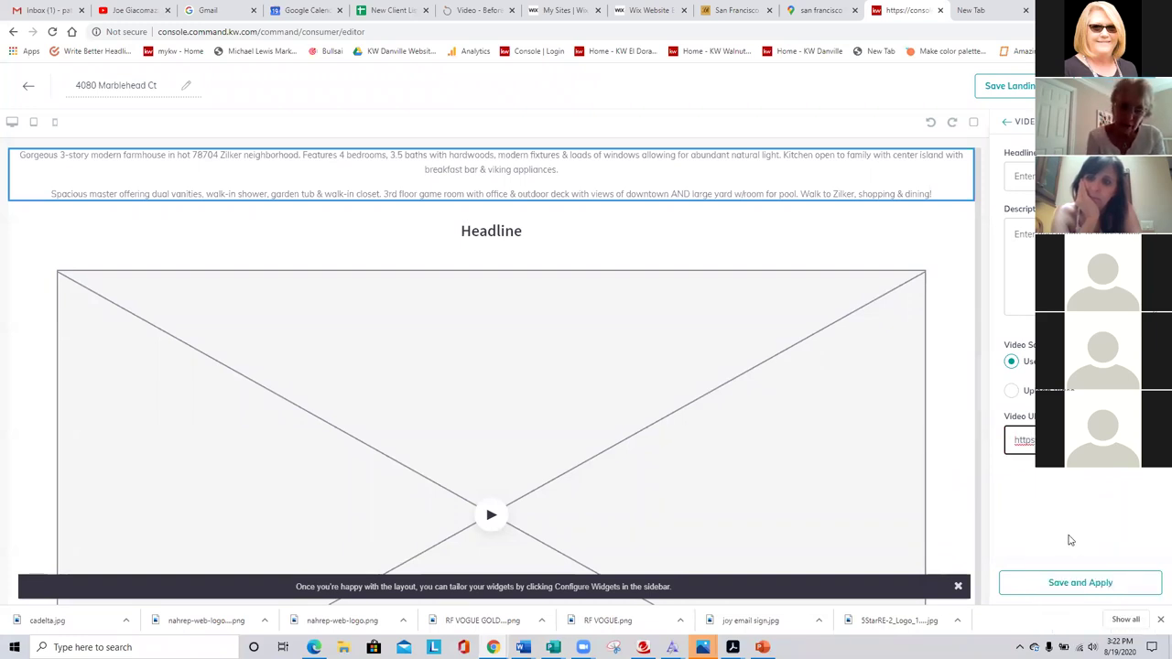
click(1064, 531)
click(1063, 591)
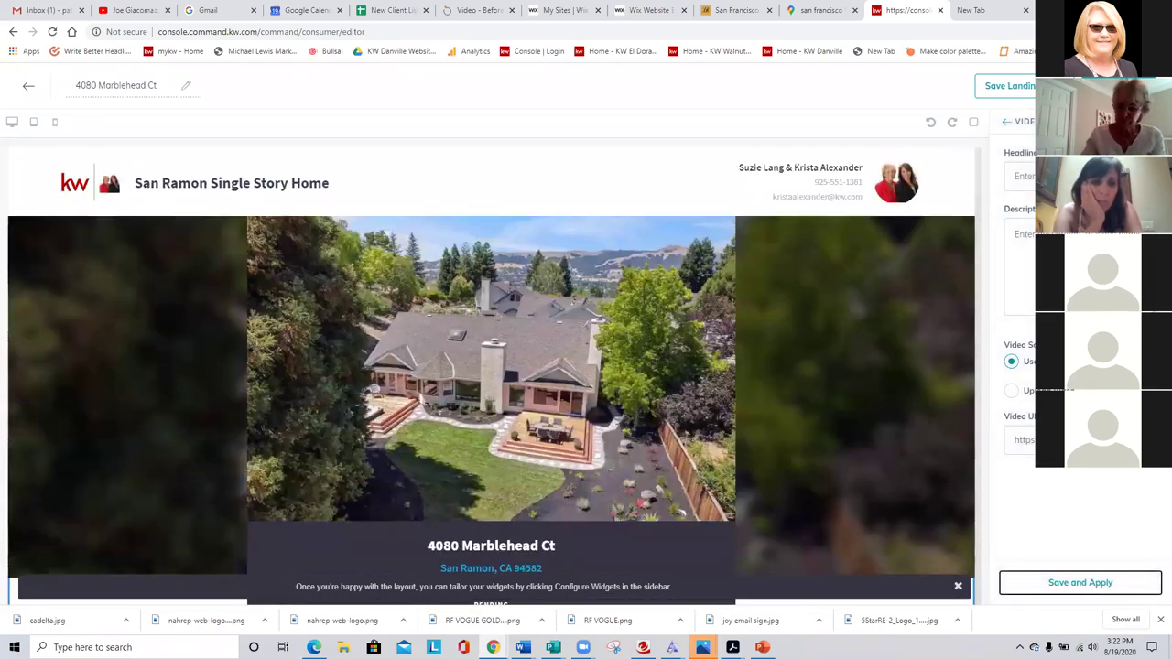
Step: Scroll the page to check the embedded Antioch video below the Headline
scroll(532, 301, down, 9)
scroll(489, 287, down, 10)
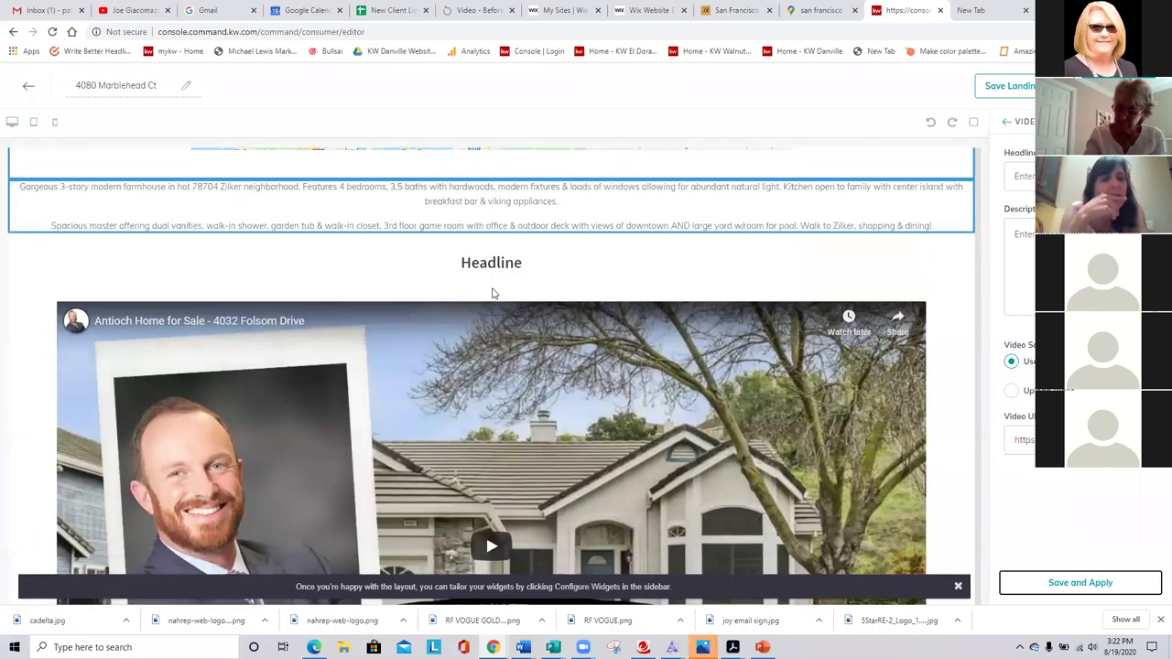
scroll(492, 293, down, 3)
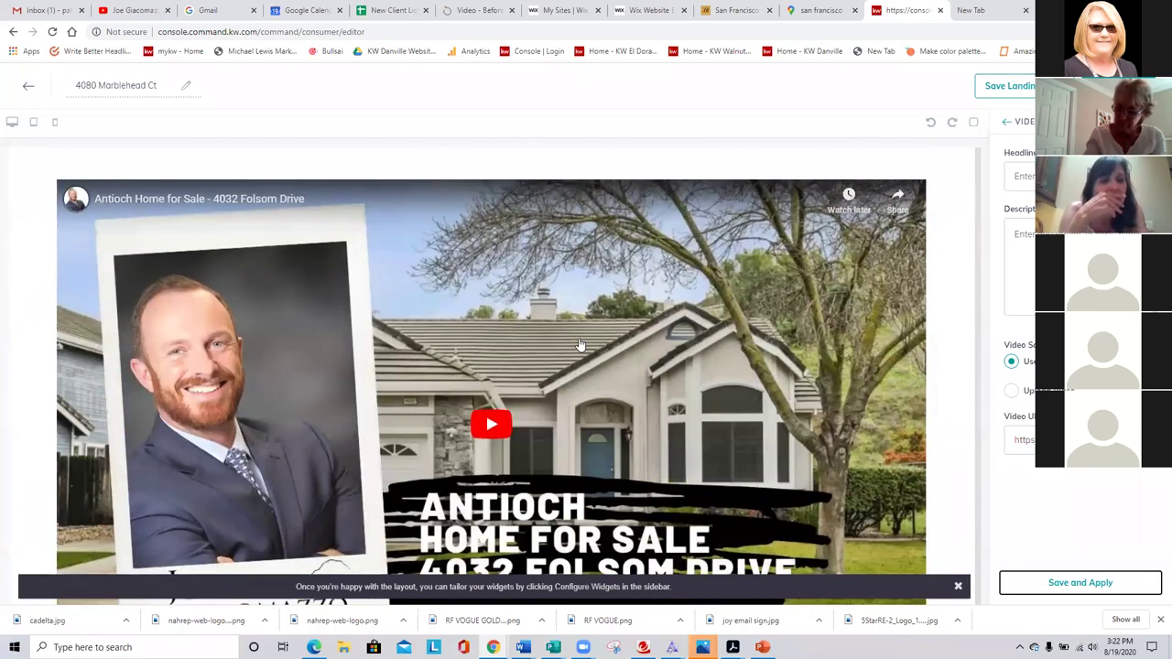
scroll(628, 337, up, 1)
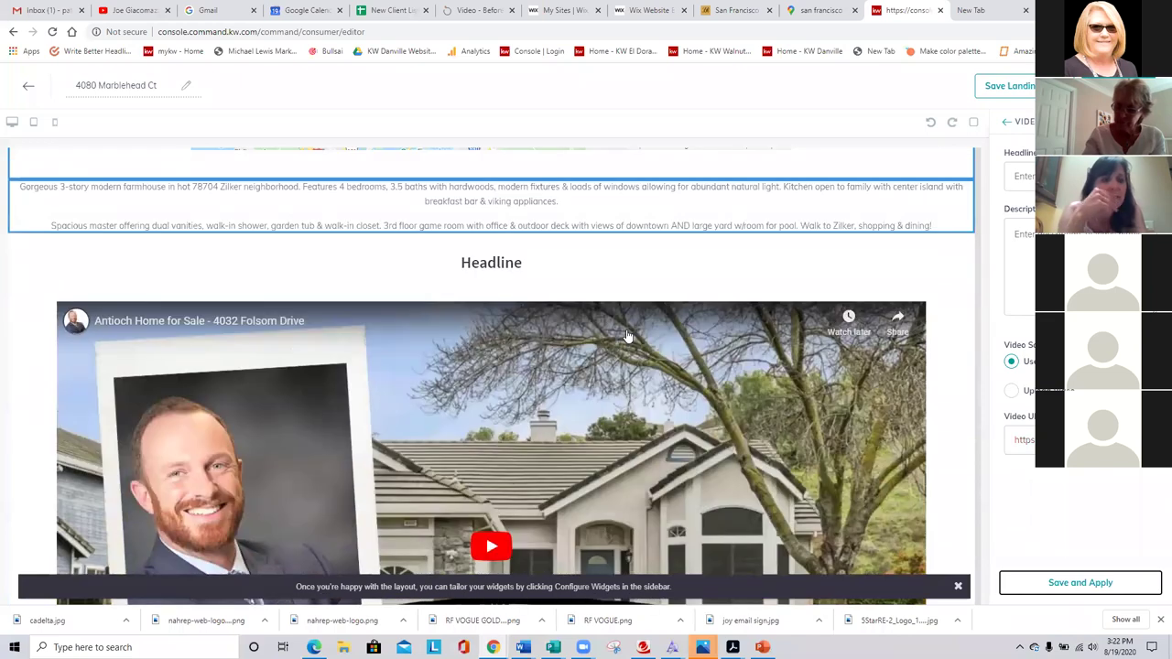
scroll(628, 337, down, 1)
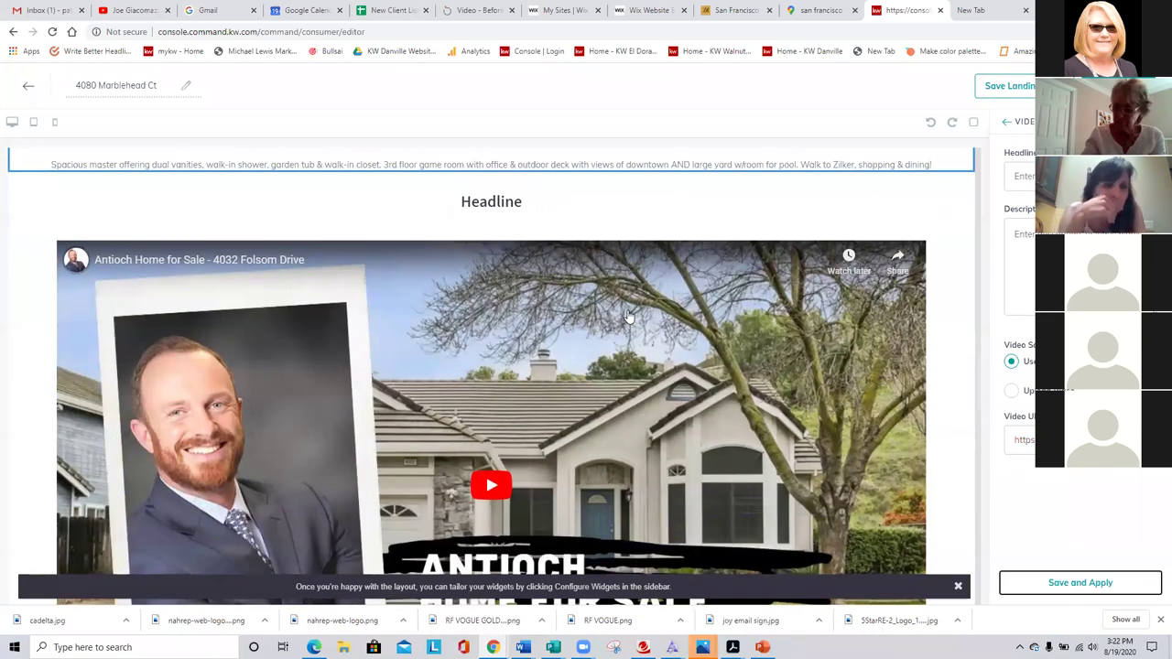
scroll(882, 272, up, 1)
scroll(835, 269, down, 6)
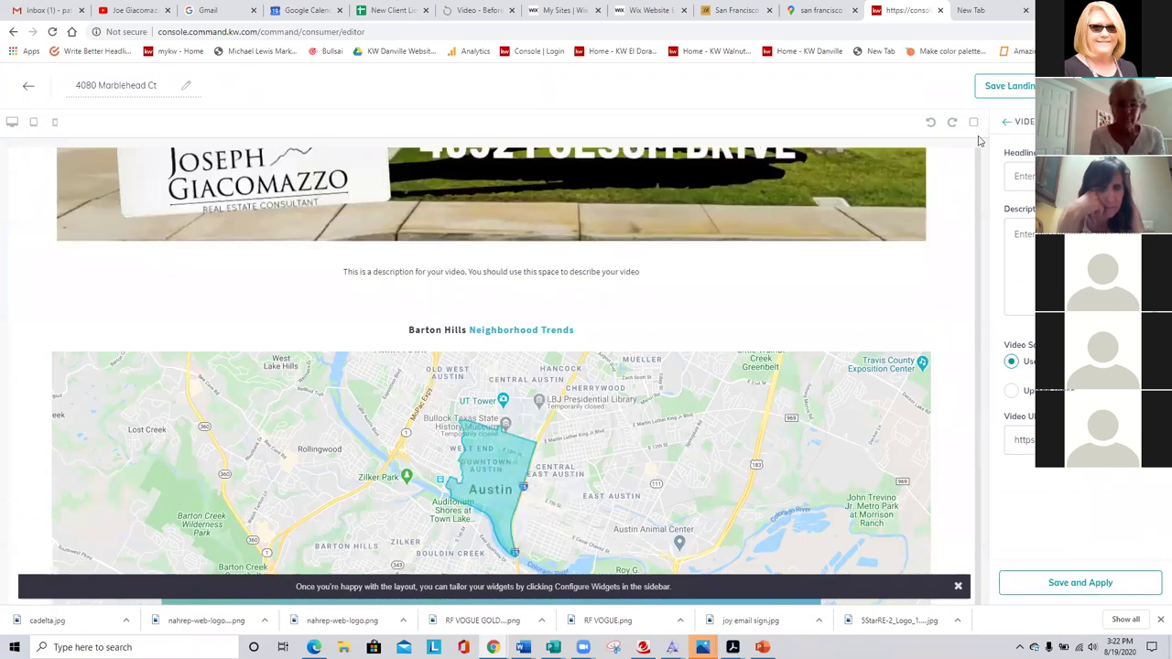
Step: Enter postal code 94582 in the Neighborhood widget settings
click(1003, 122)
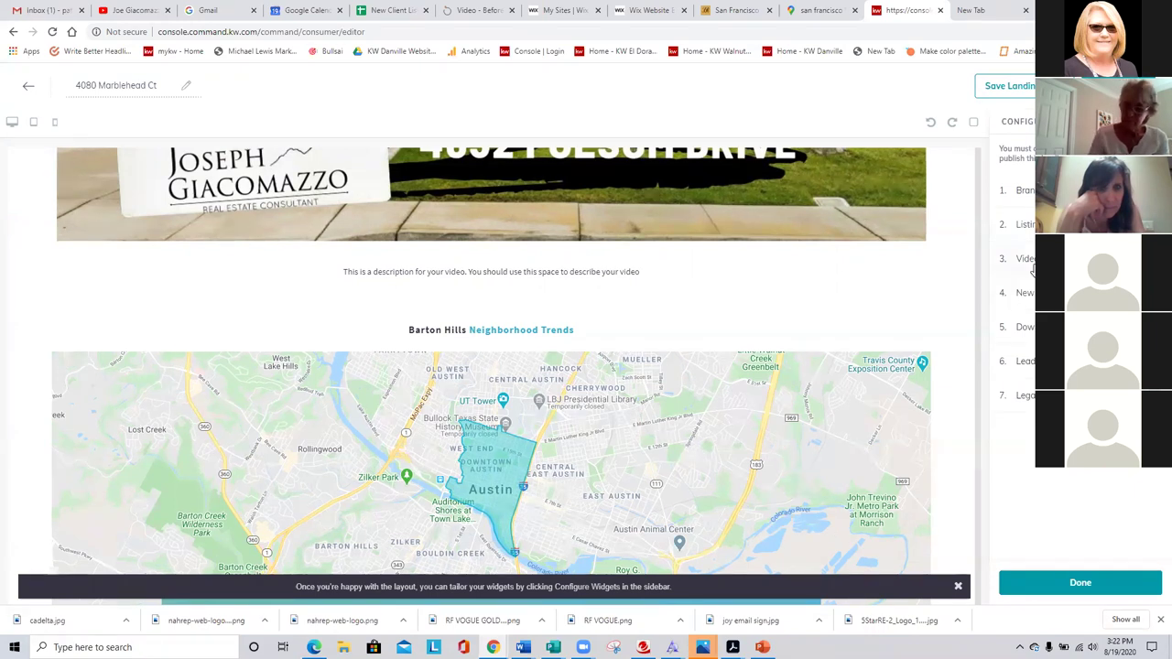
click(951, 380)
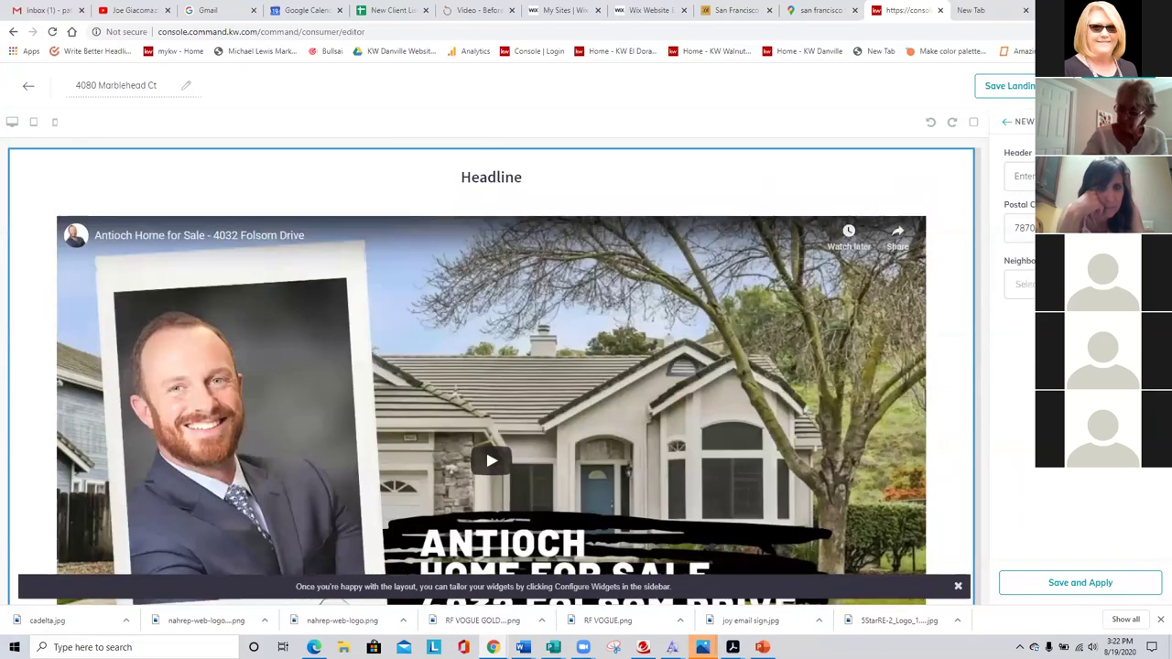
scroll(740, 308, up, 3)
scroll(740, 307, up, 10)
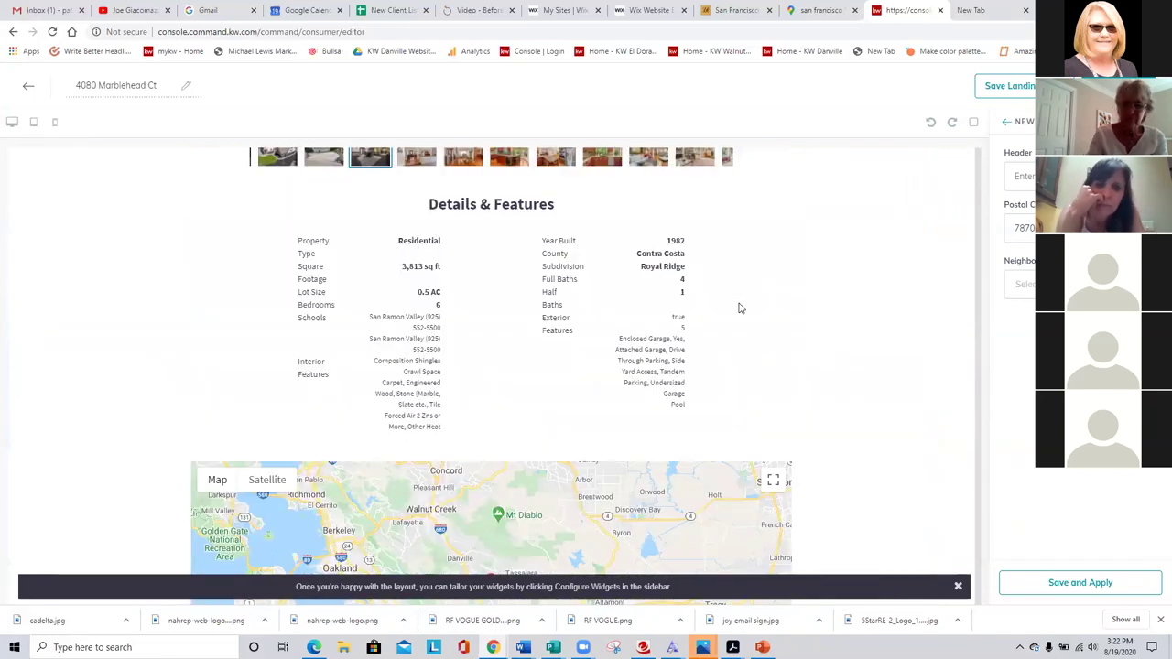
scroll(731, 297, up, 8)
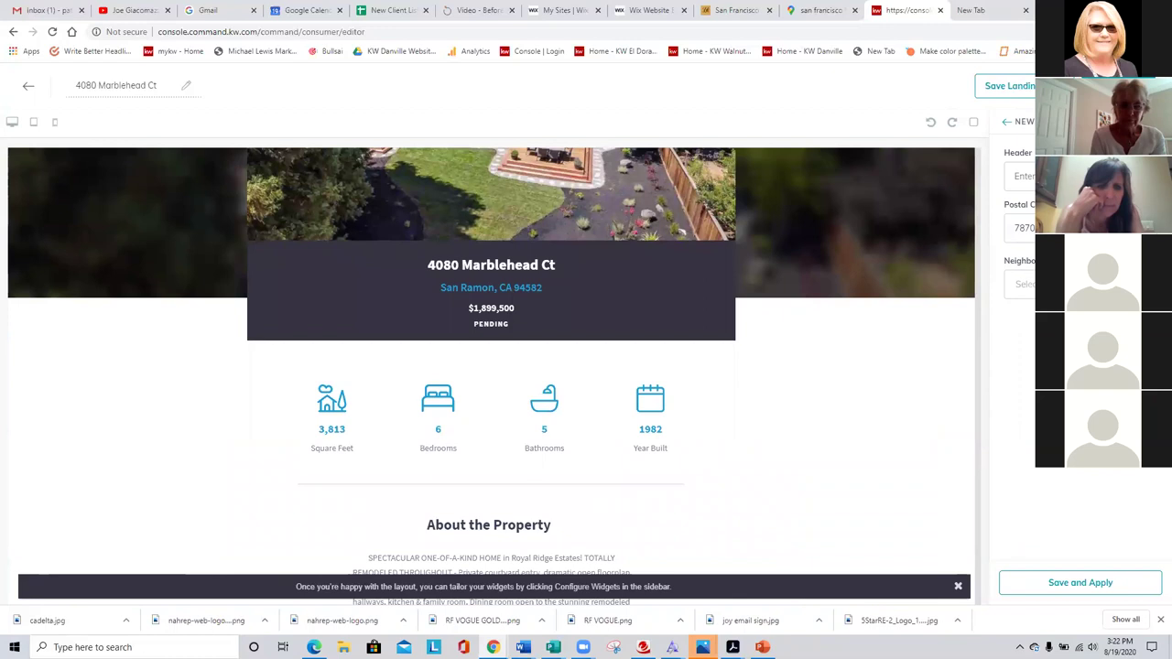
click(1021, 228)
text(94)
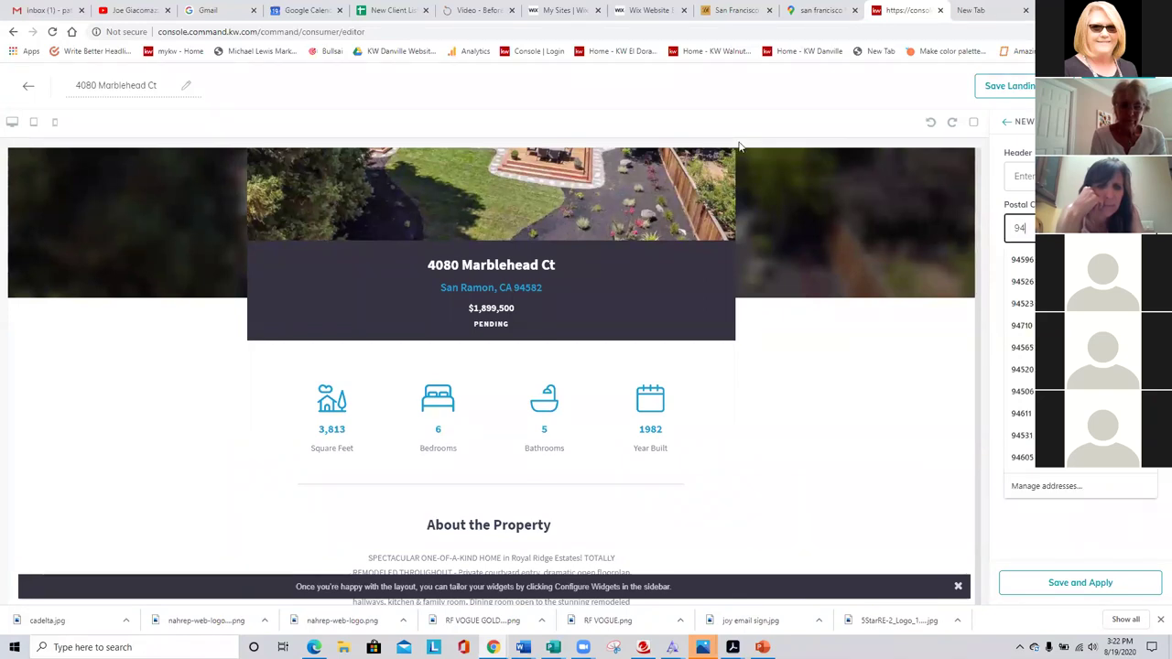
text(582)
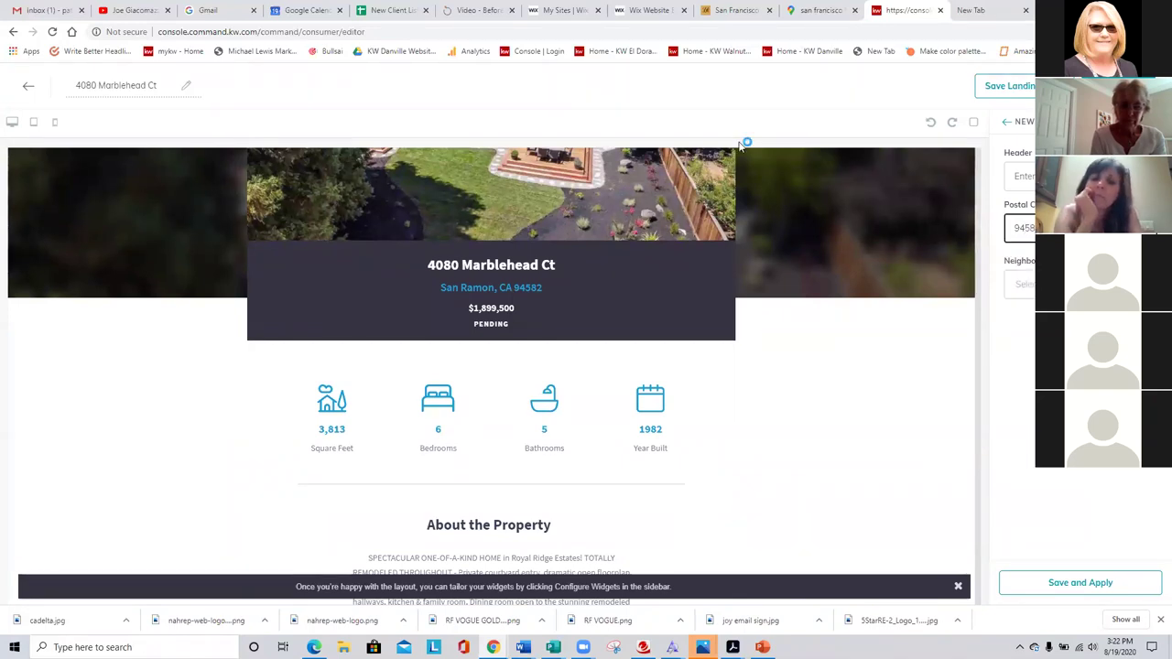
Step: Choose Deer Ridge / Royal Ridge as the neighborhood and apply the settings
click(1022, 284)
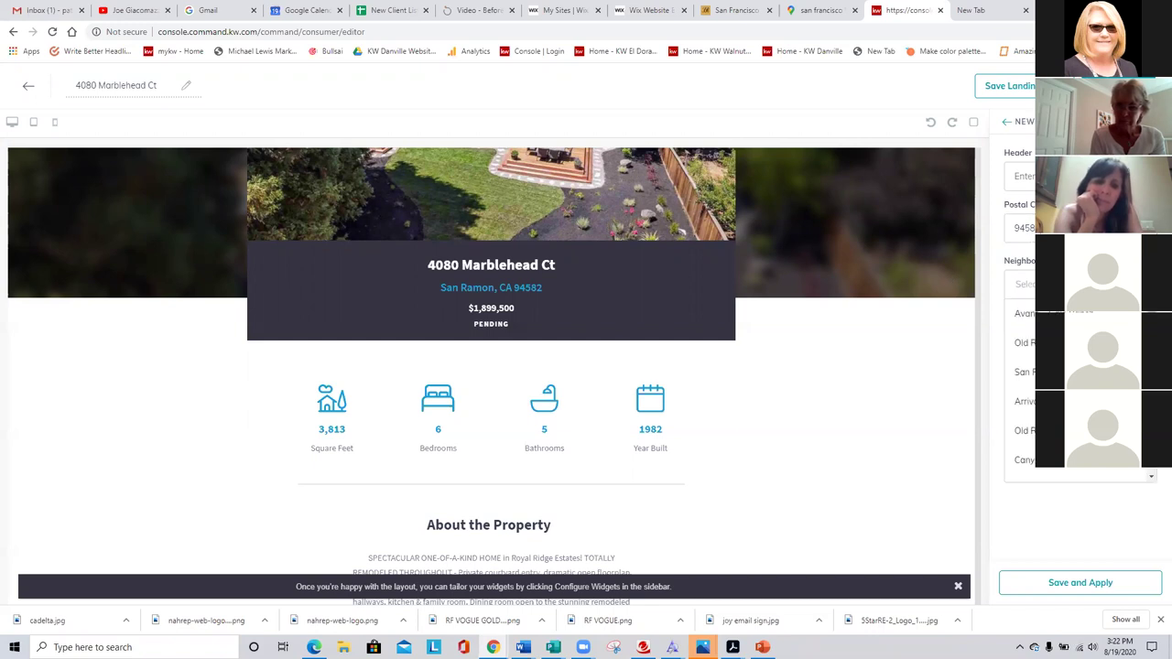
scroll(1081, 385, down, 2)
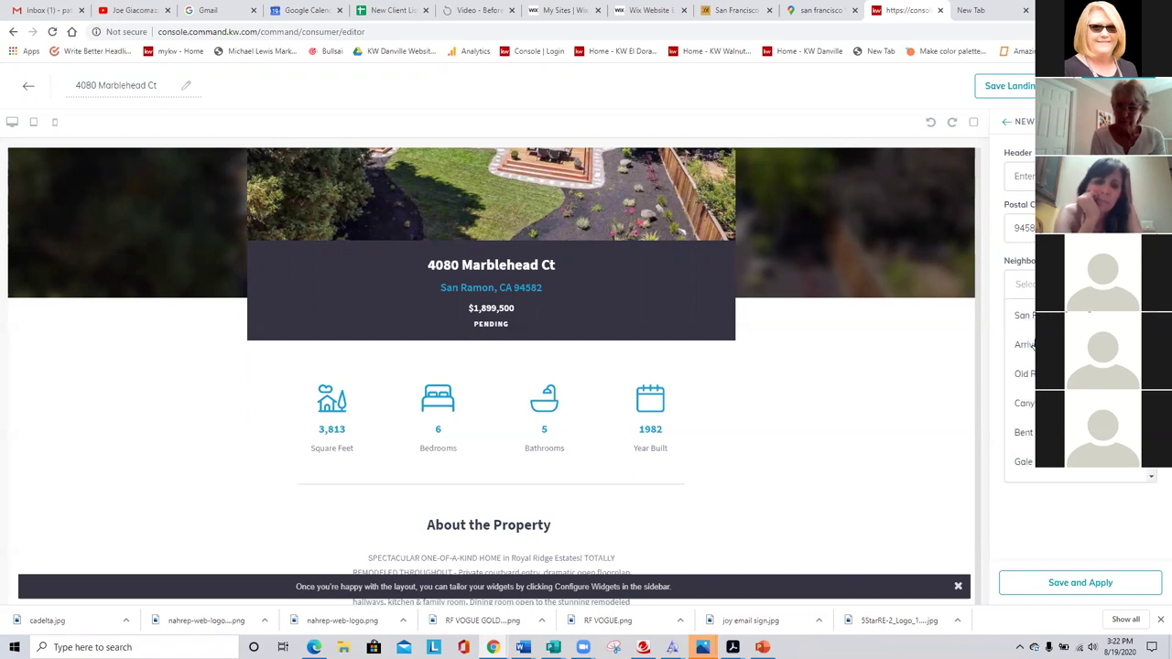
scroll(1081, 385, down, 2)
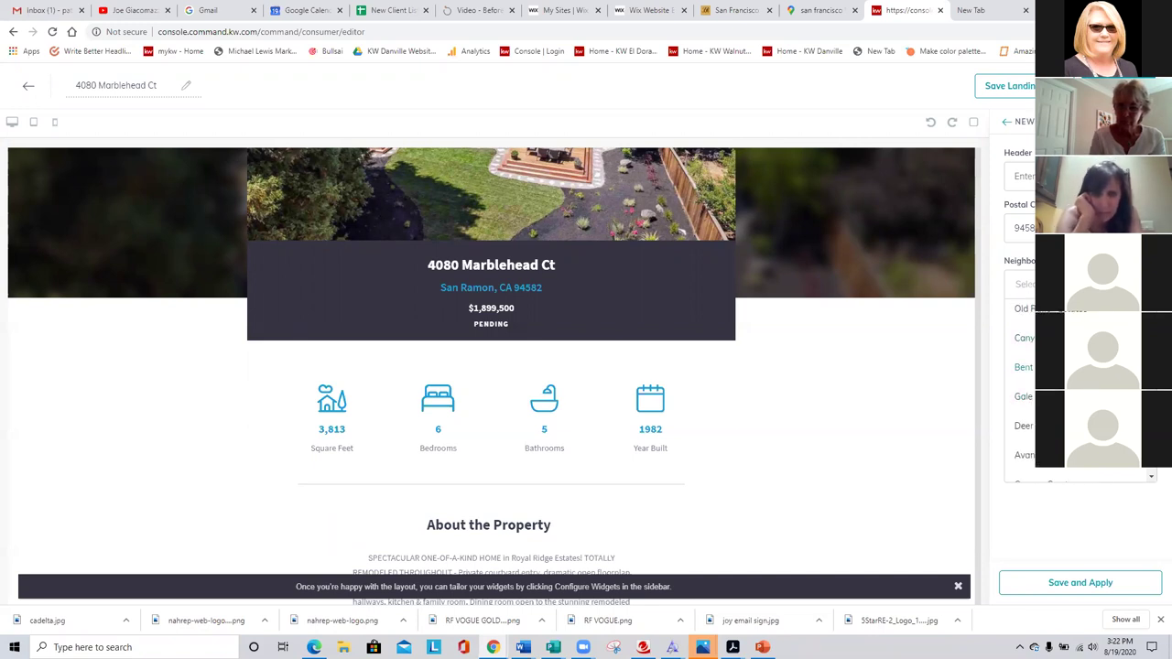
scroll(1081, 384, down, 3)
scroll(1081, 389, down, 1)
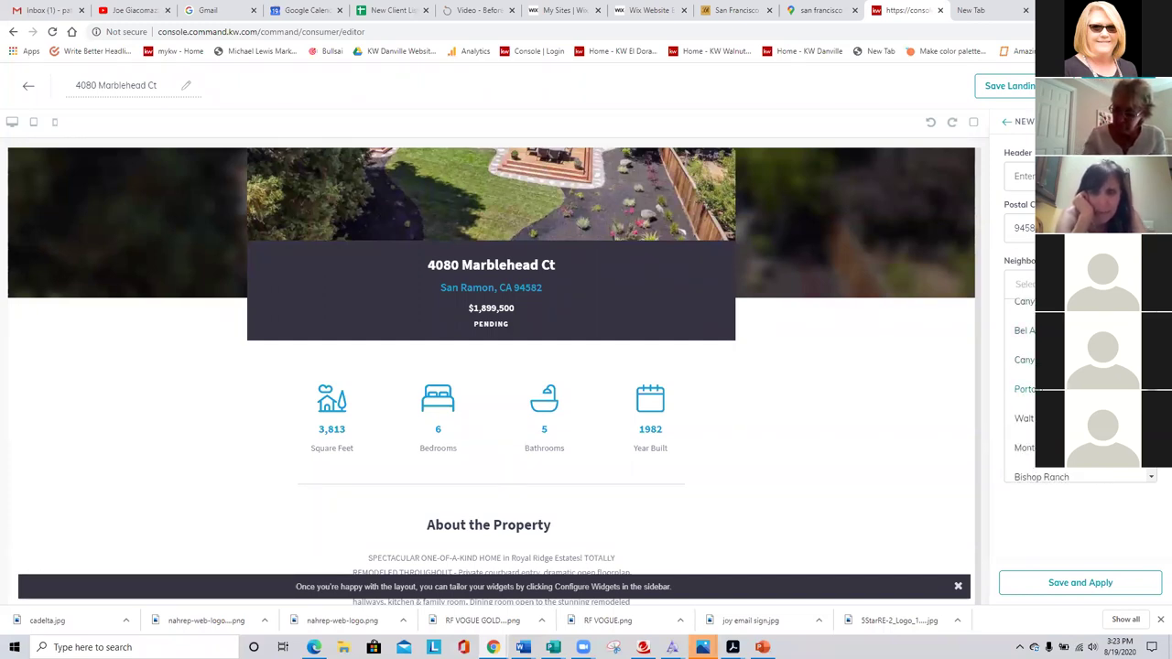
scroll(1081, 390, up, 2)
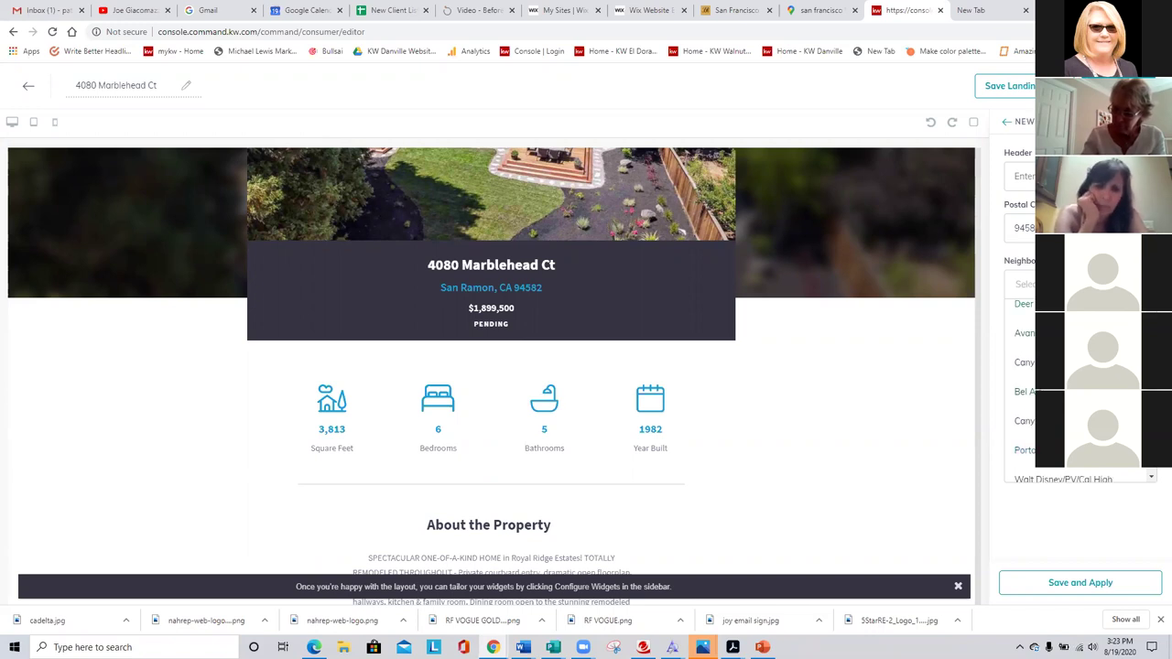
click(1024, 303)
click(1078, 584)
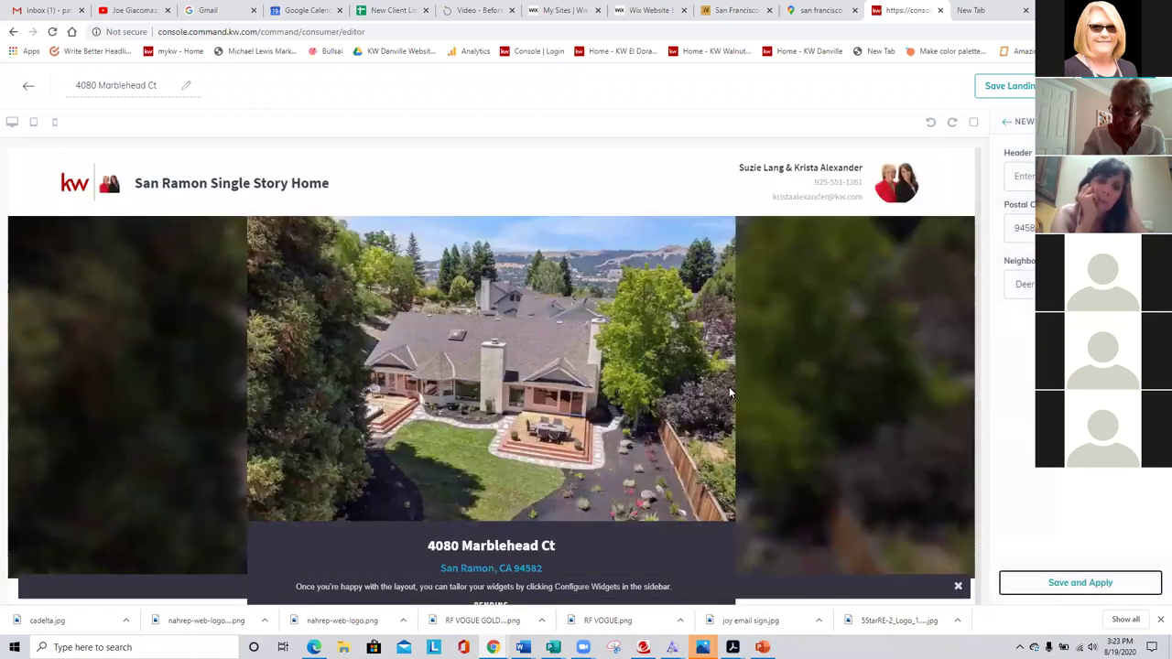
Step: Review the page and save and apply the neighborhood settings again
scroll(517, 352, down, 10)
scroll(517, 351, down, 15)
scroll(516, 348, down, 6)
scroll(437, 302, up, 2)
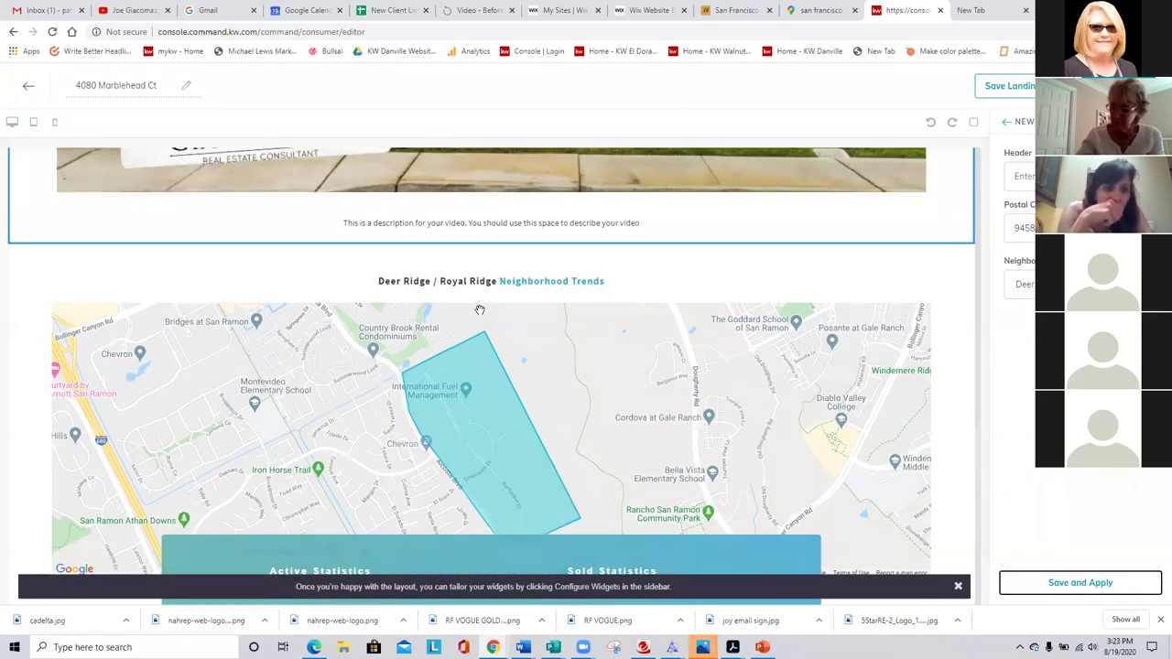
scroll(548, 315, down, 3)
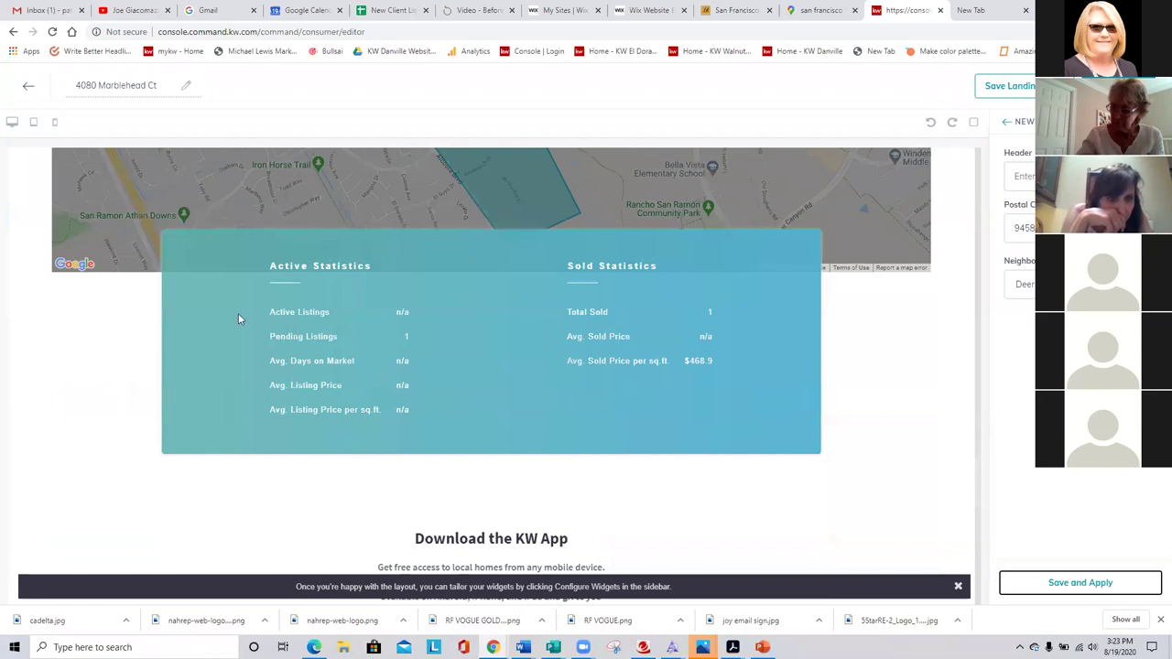
scroll(712, 369, down, 2)
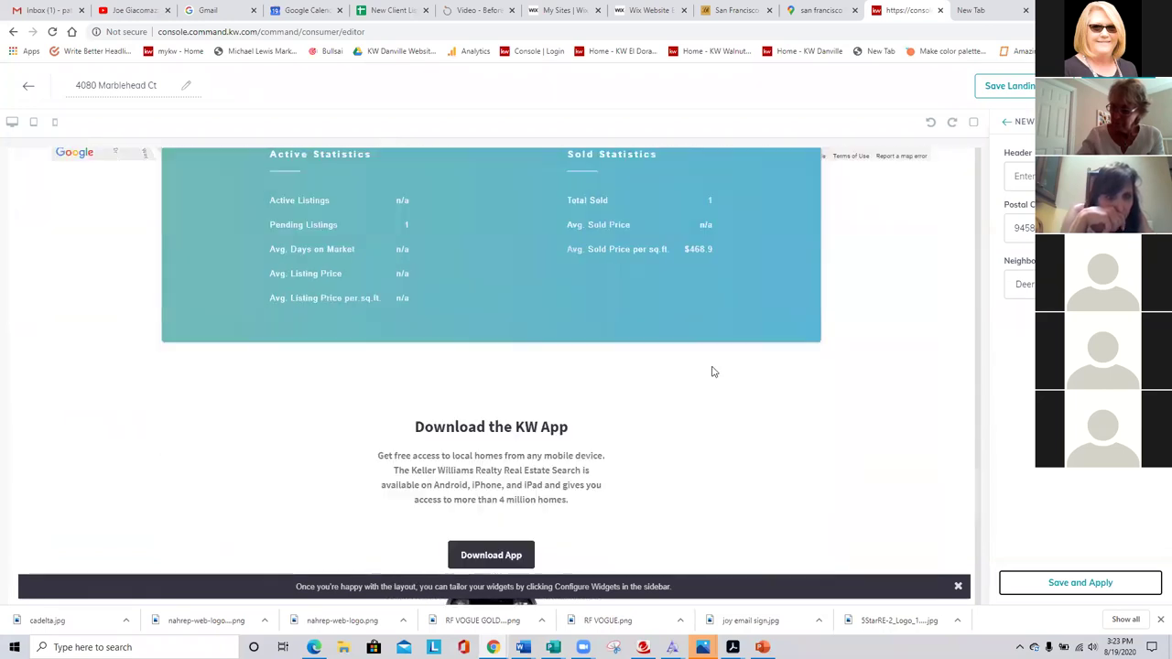
click(1088, 588)
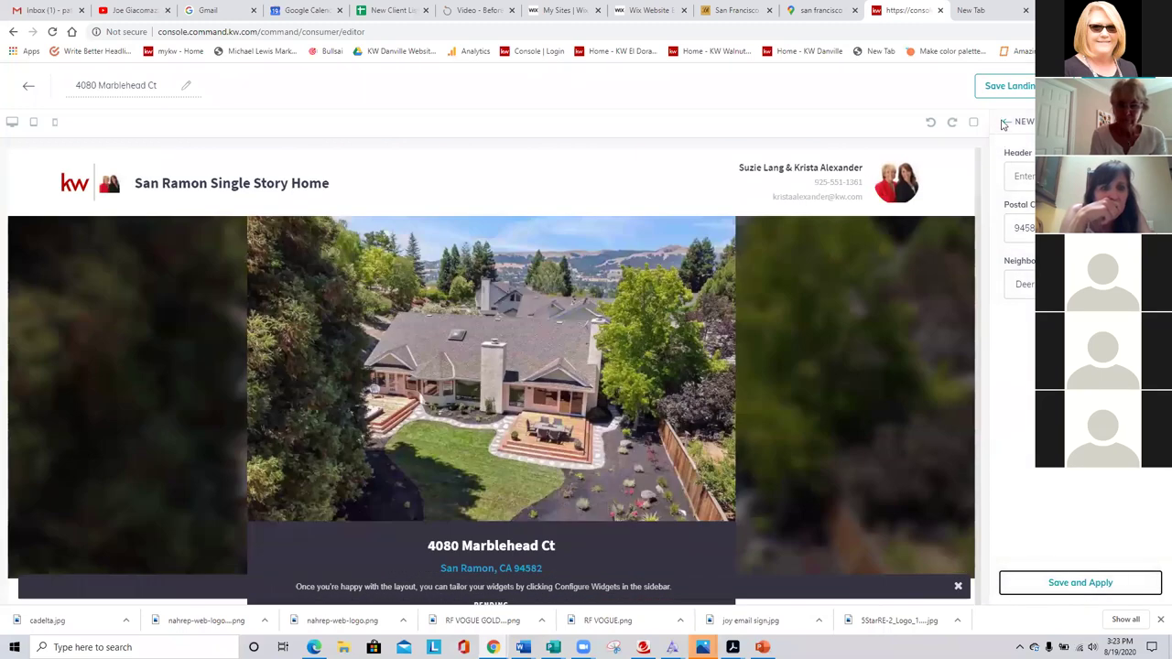
Step: Replace the Lead widget's Form Heading with the suggested Schedule text and finish widget setup
click(1008, 123)
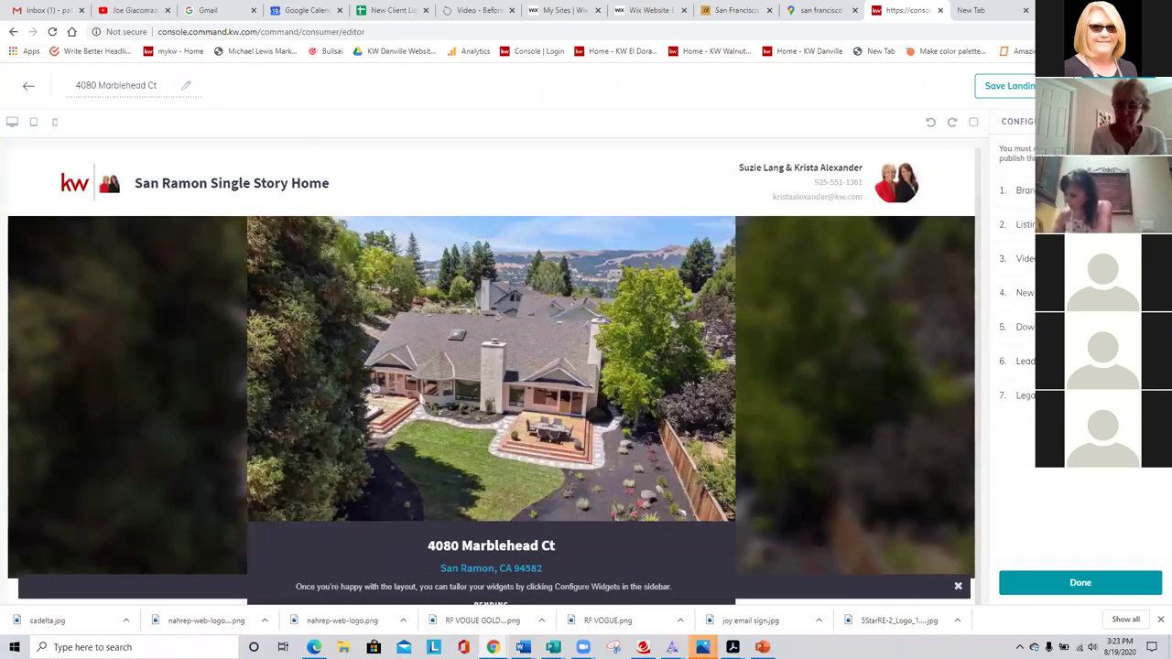
click(1026, 361)
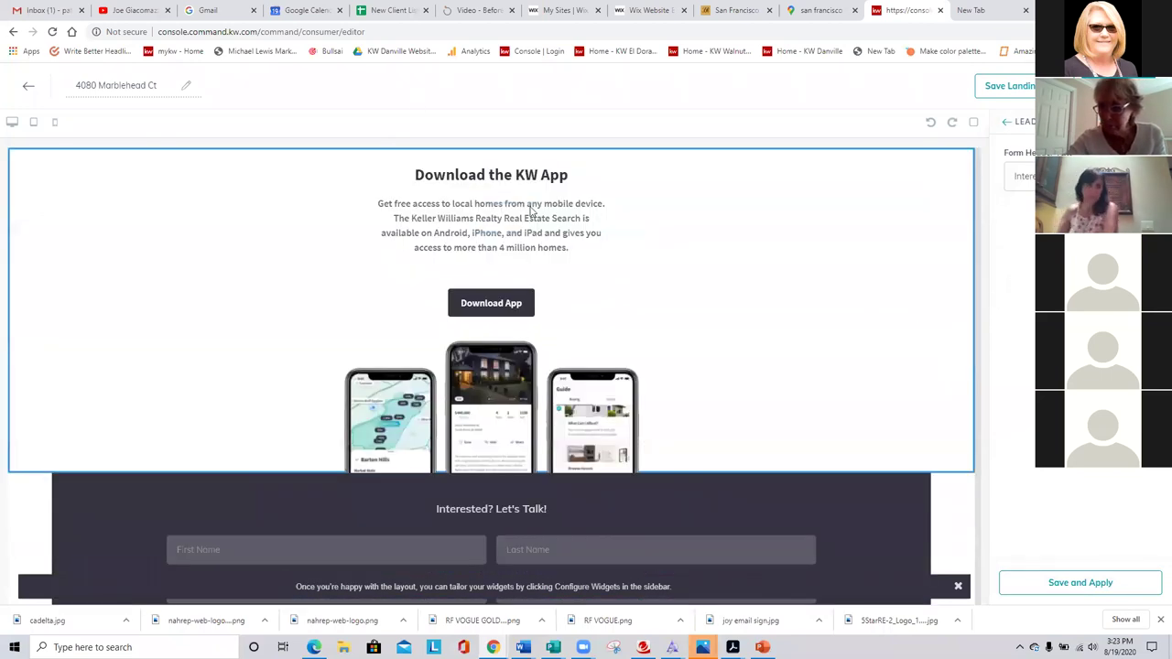
scroll(565, 449, down, 2)
click(1018, 176)
key(ctrl+a)
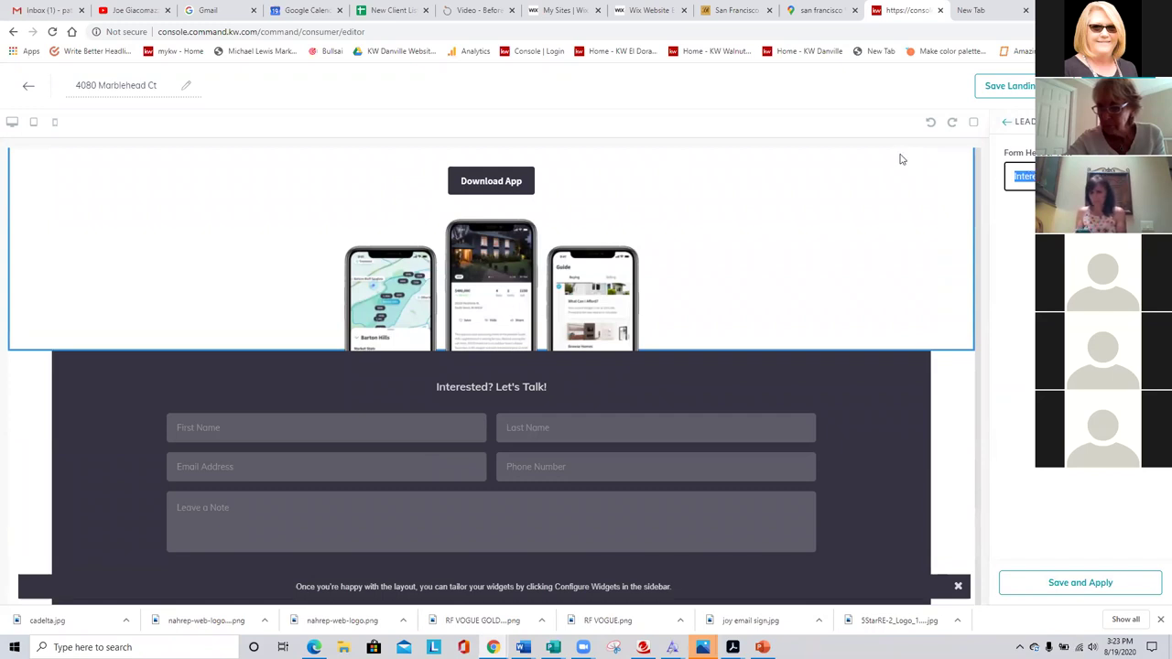
text(Sc)
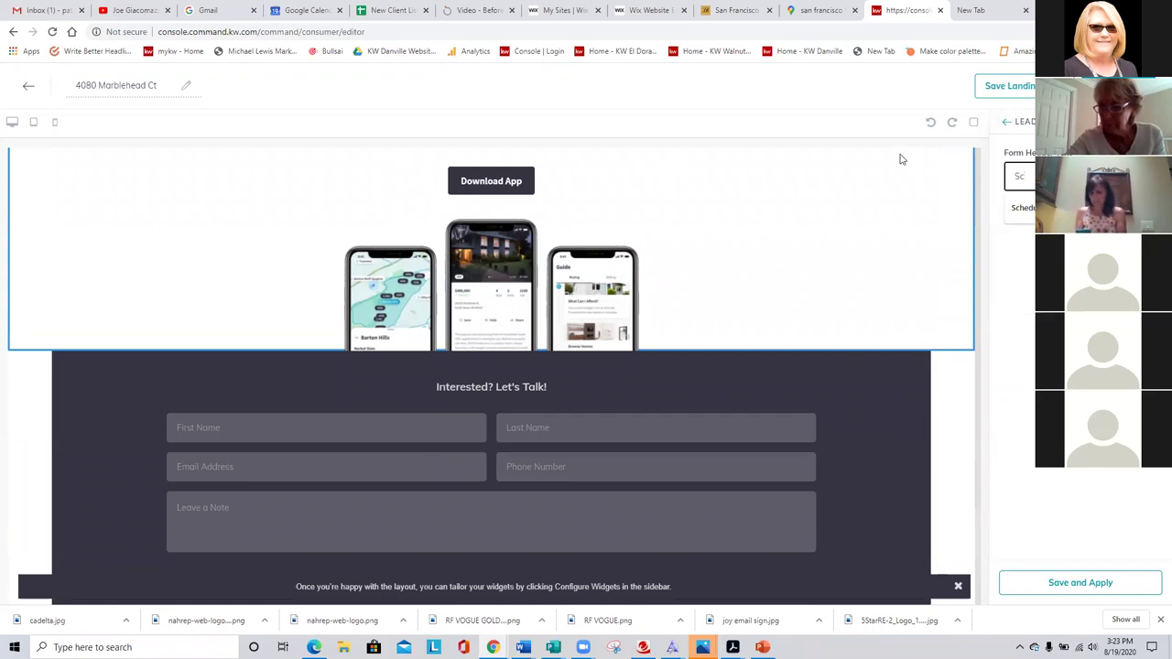
key(Down)
key(Return)
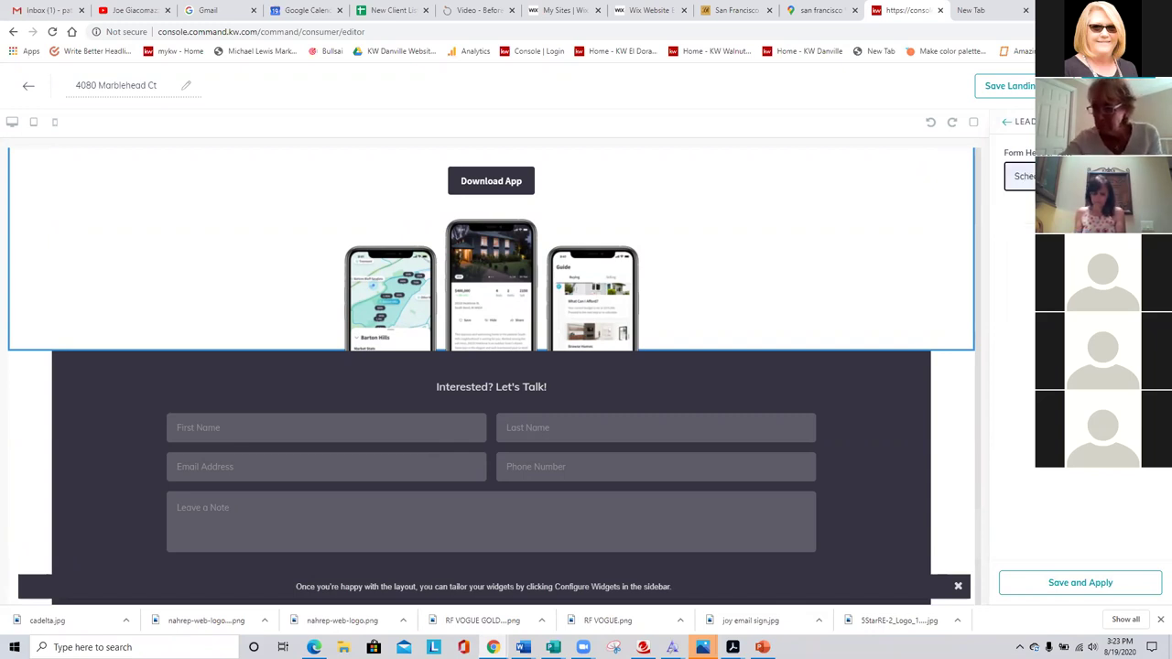
click(1080, 583)
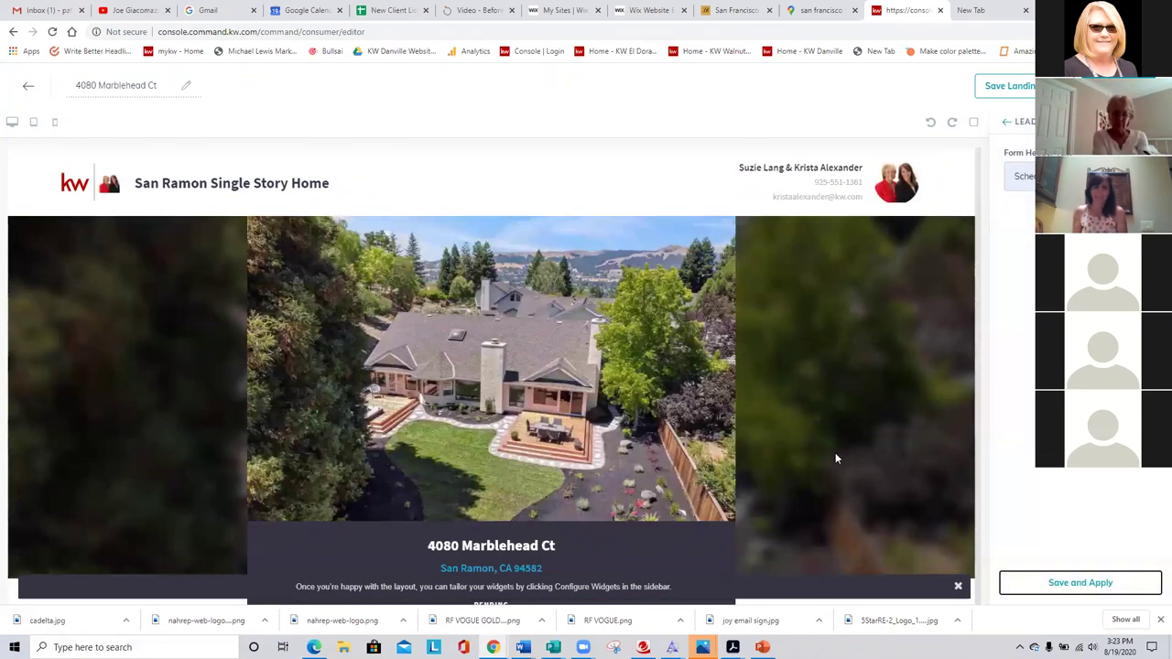
click(1007, 122)
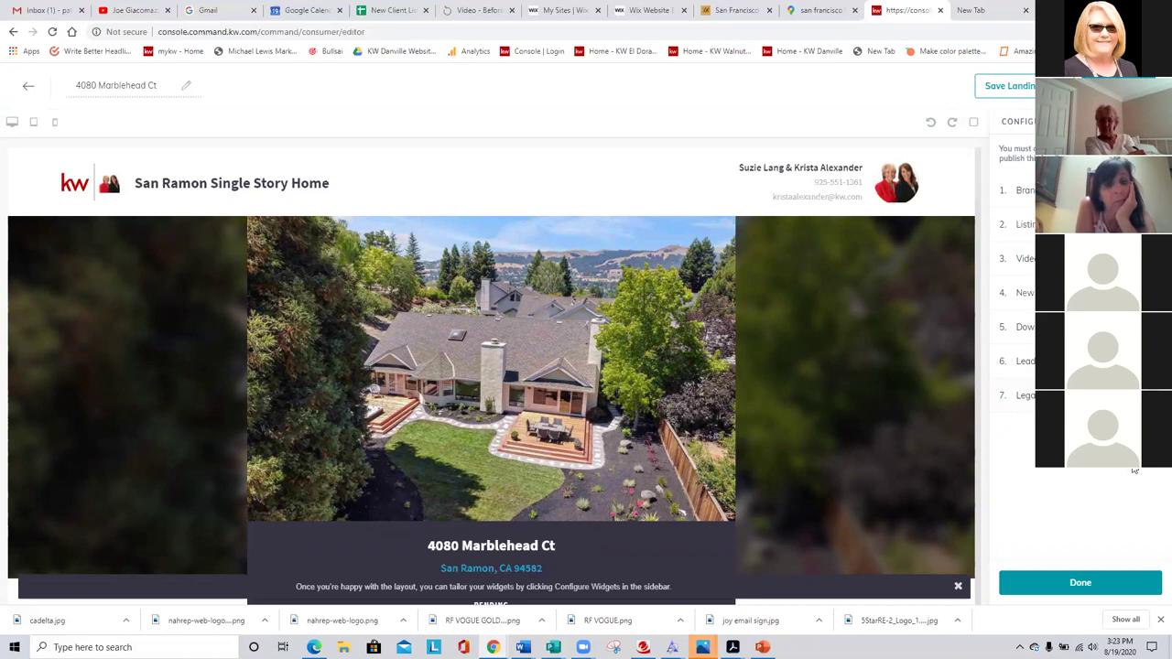
click(1078, 586)
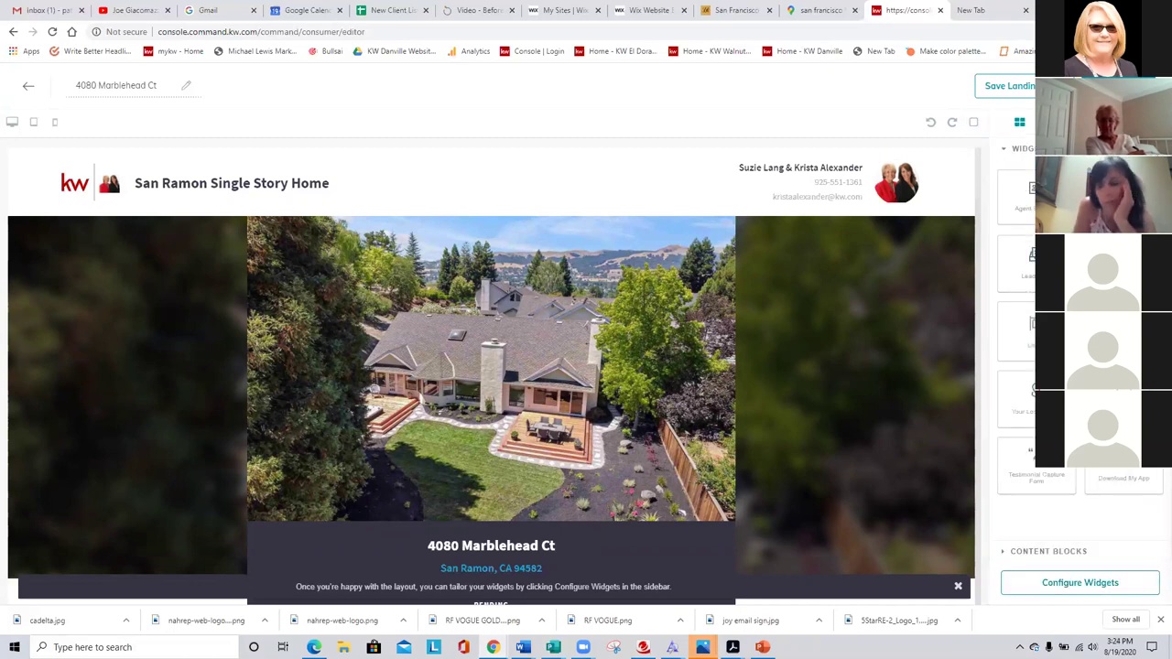
click(1008, 85)
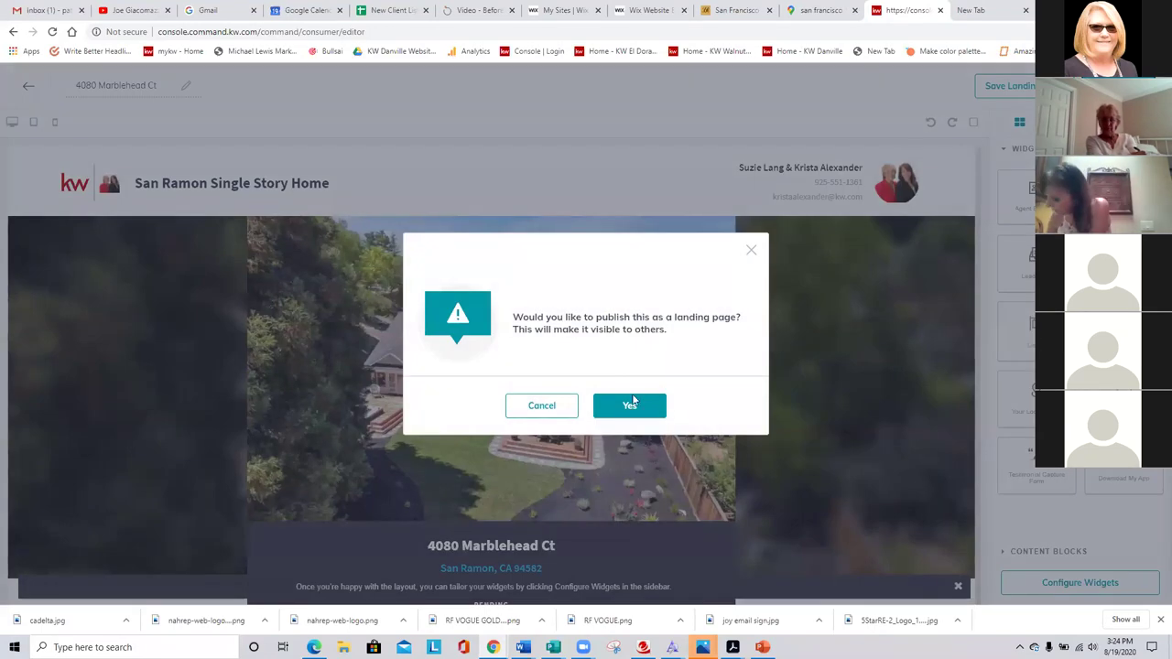
click(629, 406)
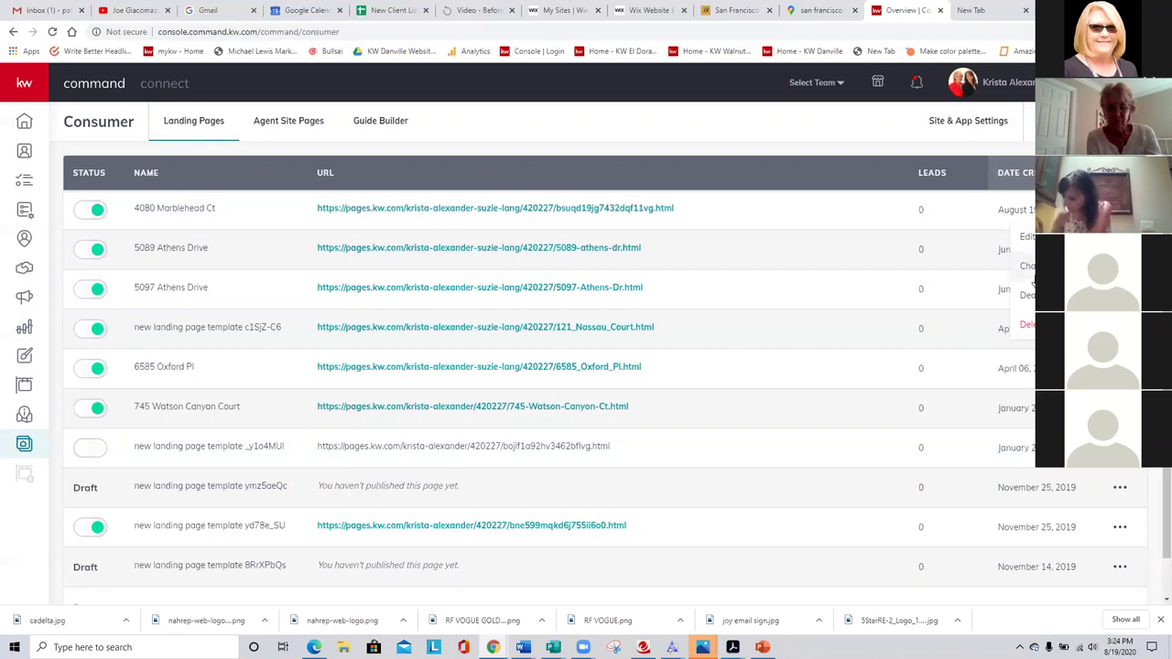
click(1026, 266)
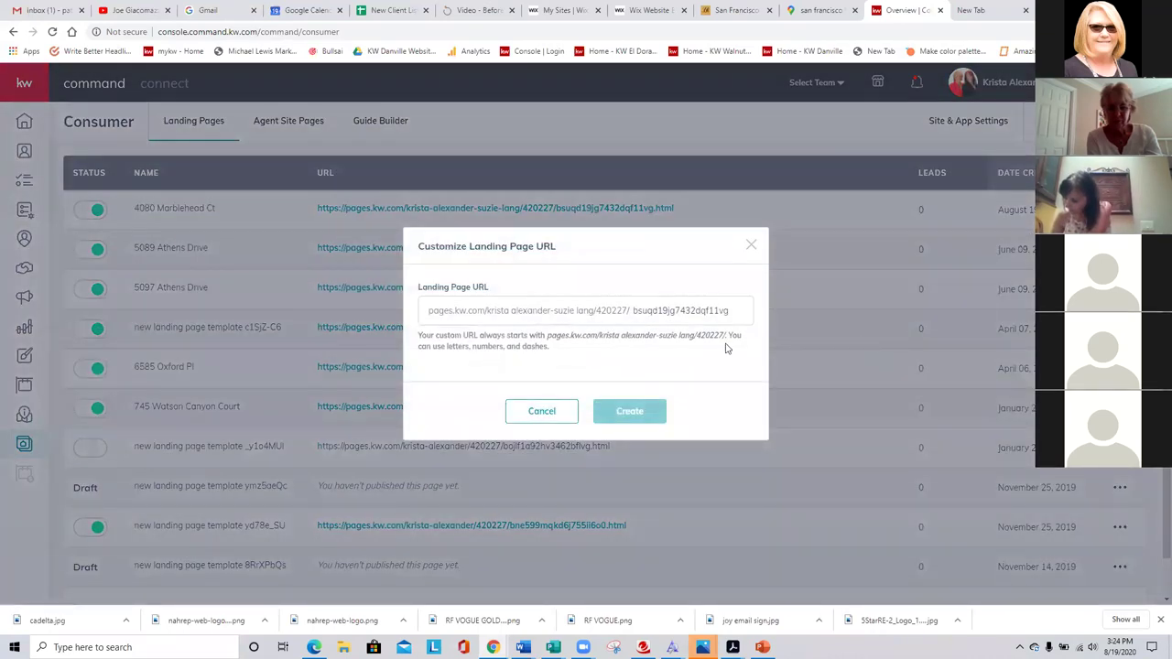
drag(731, 312, 634, 314)
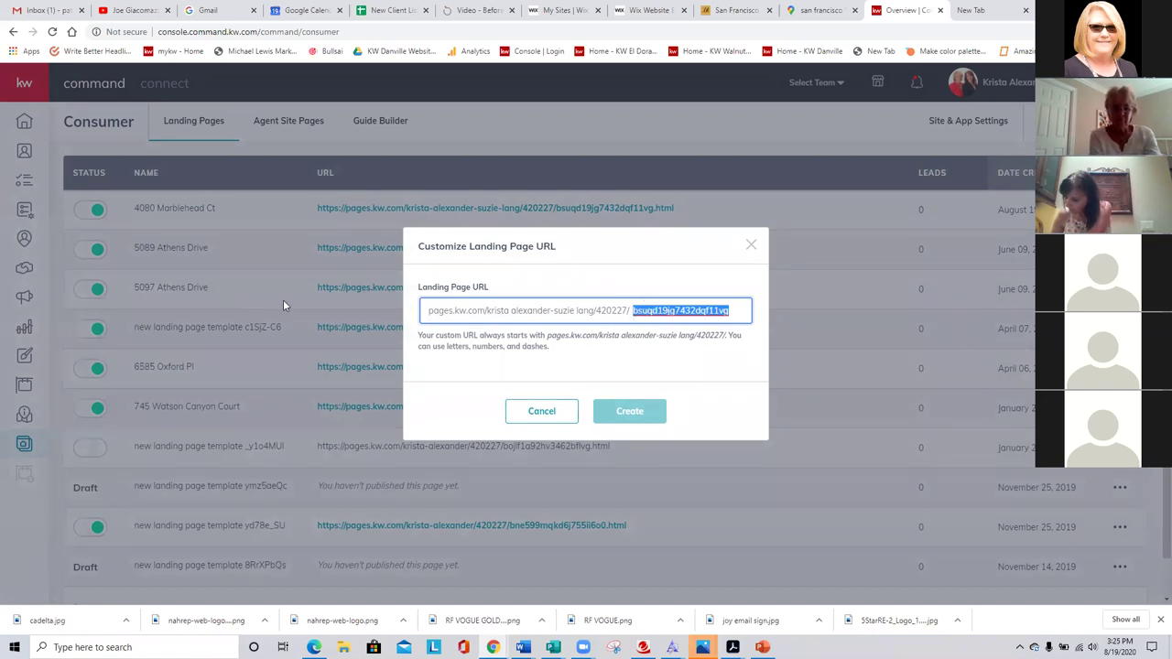
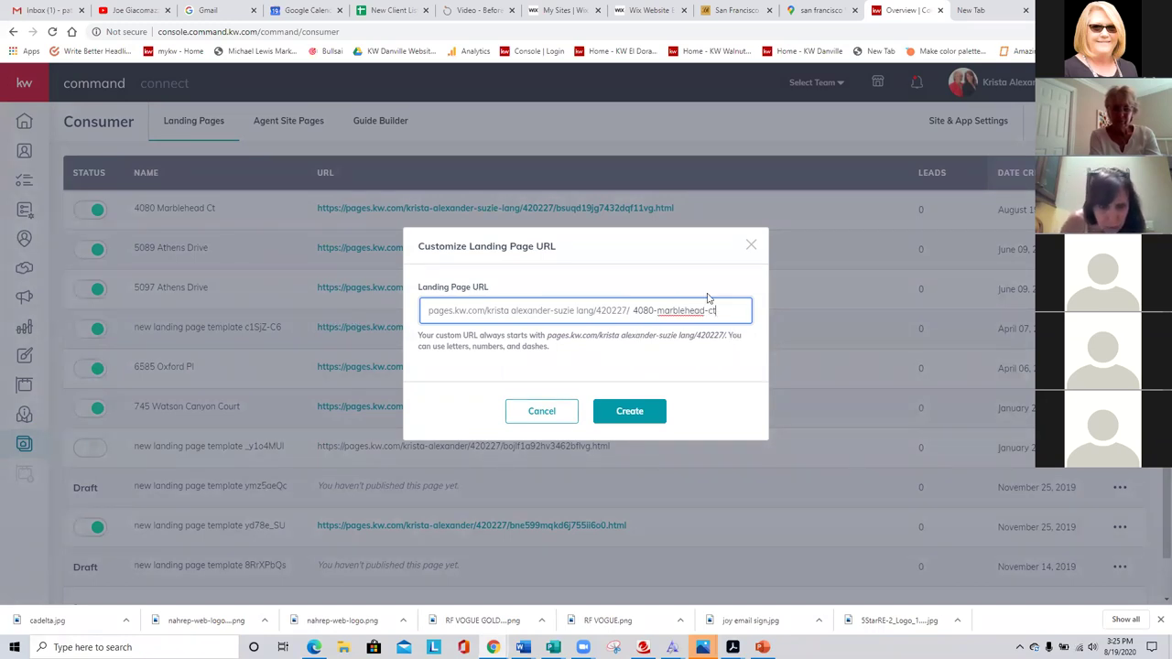
click(541, 411)
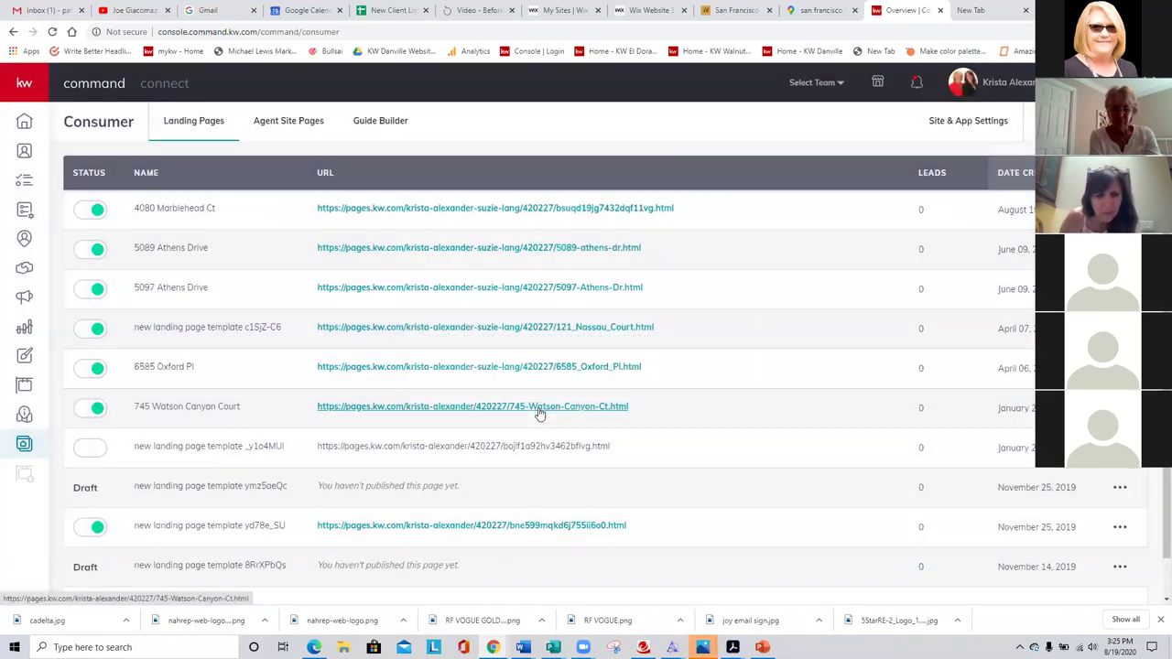
click(1120, 248)
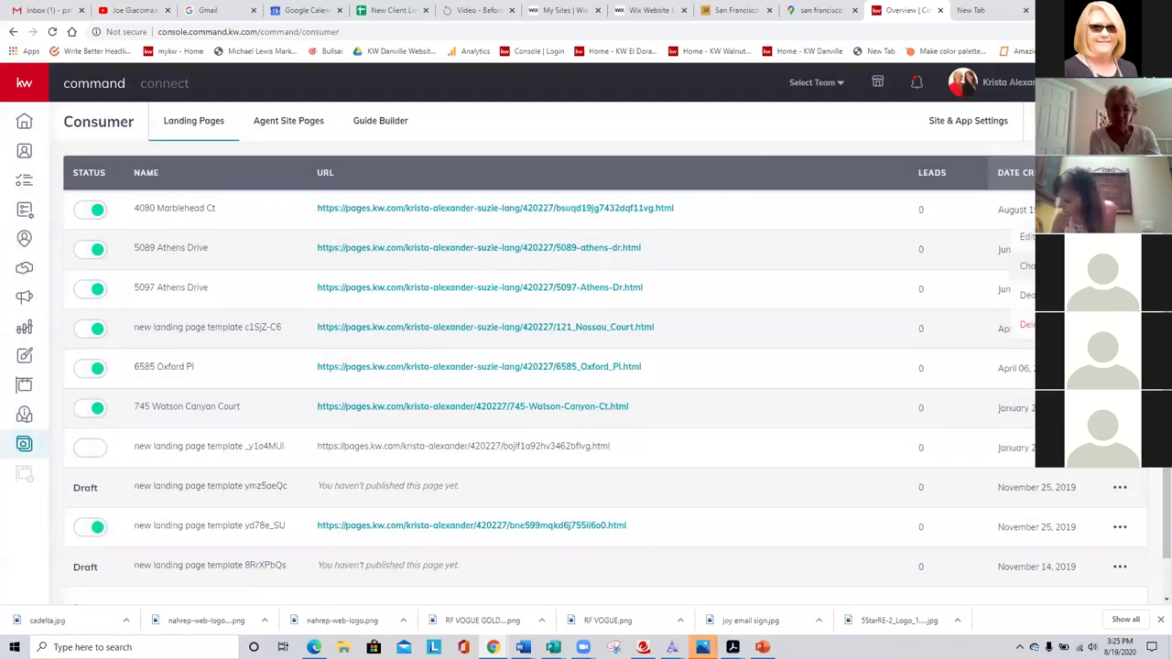
click(1044, 266)
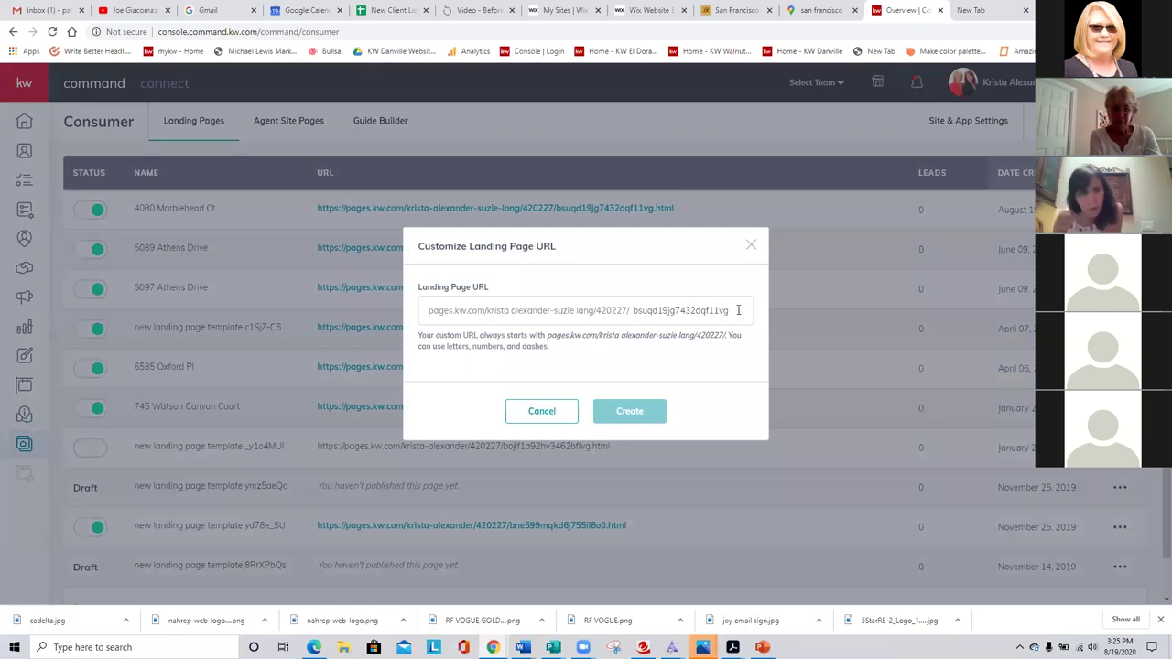
drag(738, 311, 647, 309)
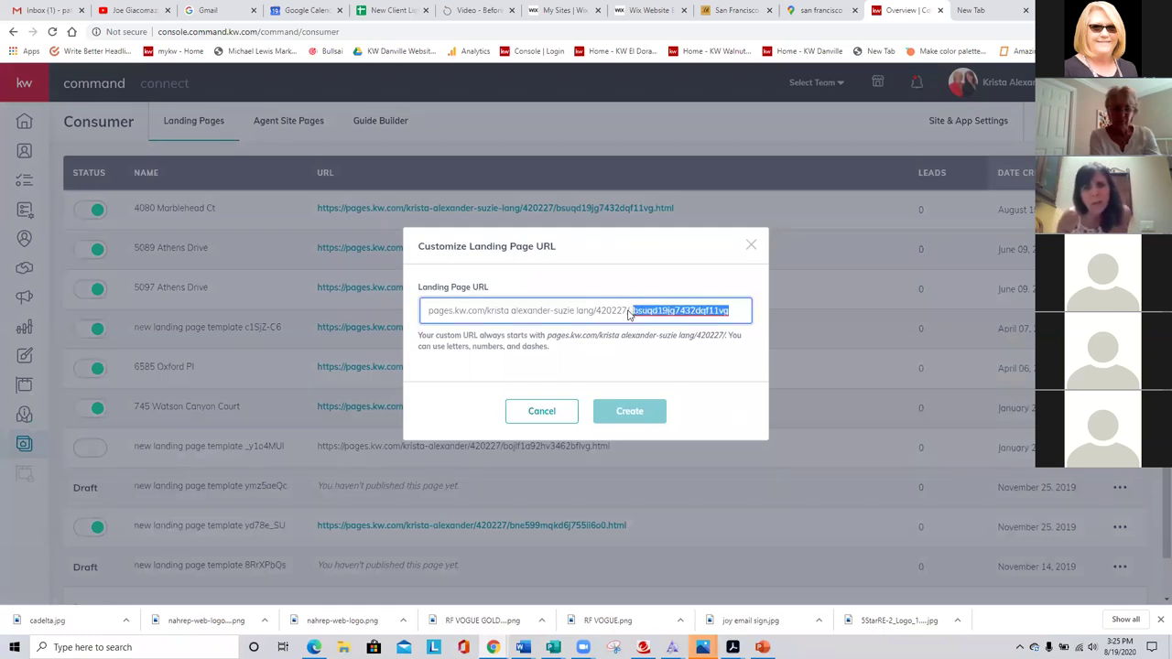
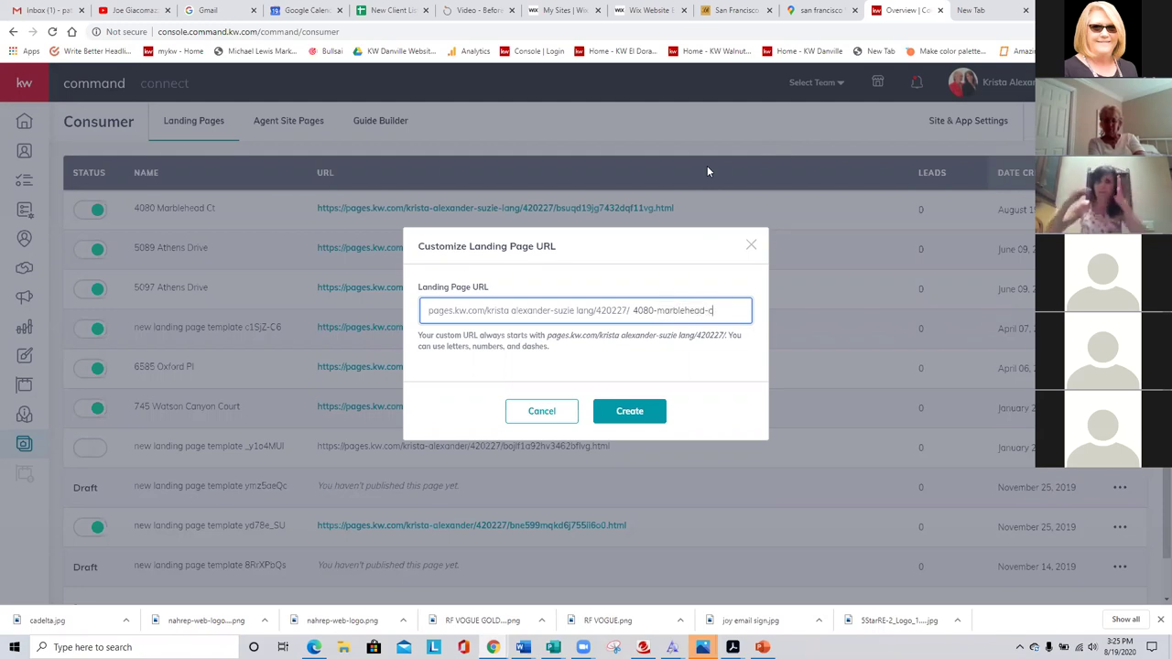
click(643, 413)
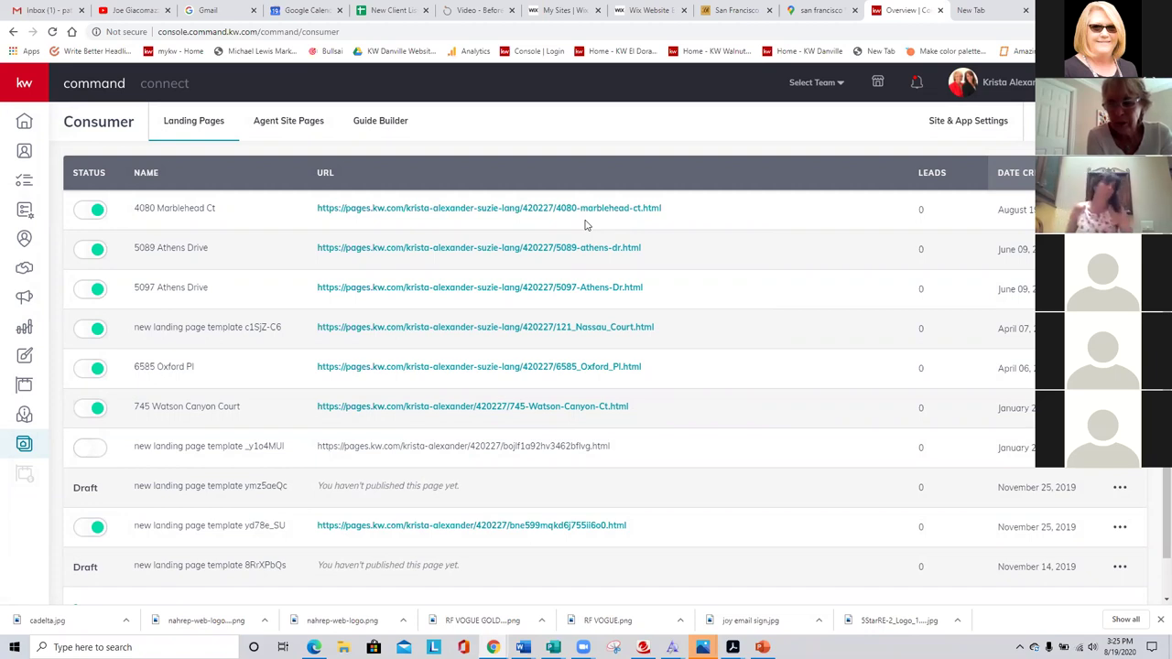
drag(665, 210, 319, 212)
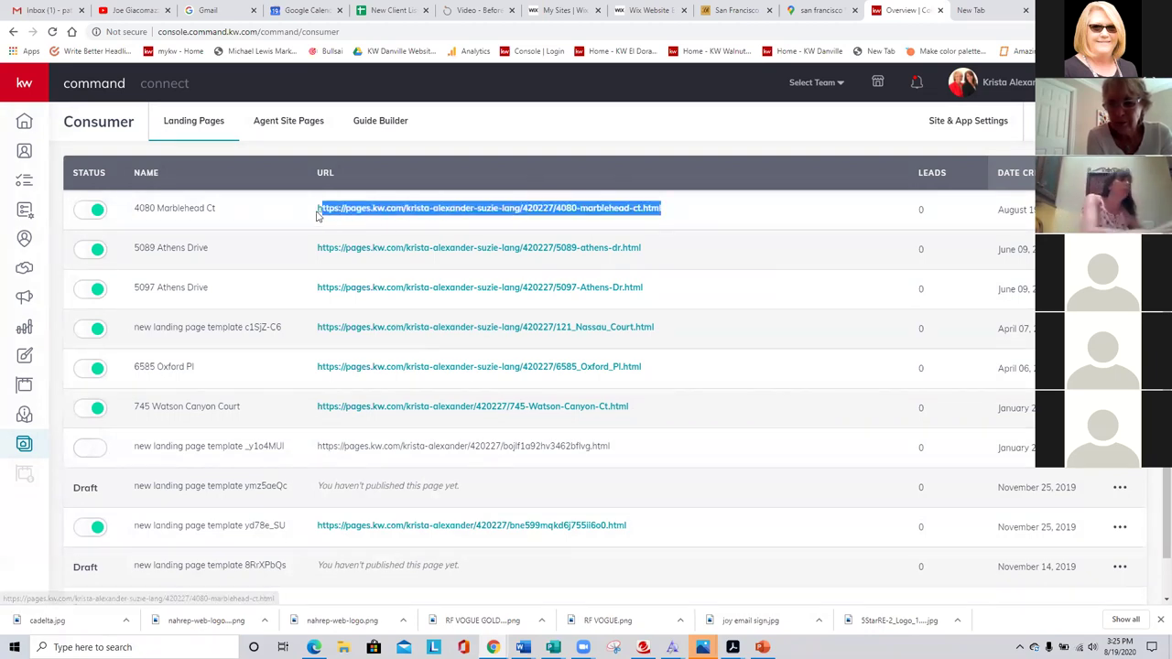
right_click(453, 211)
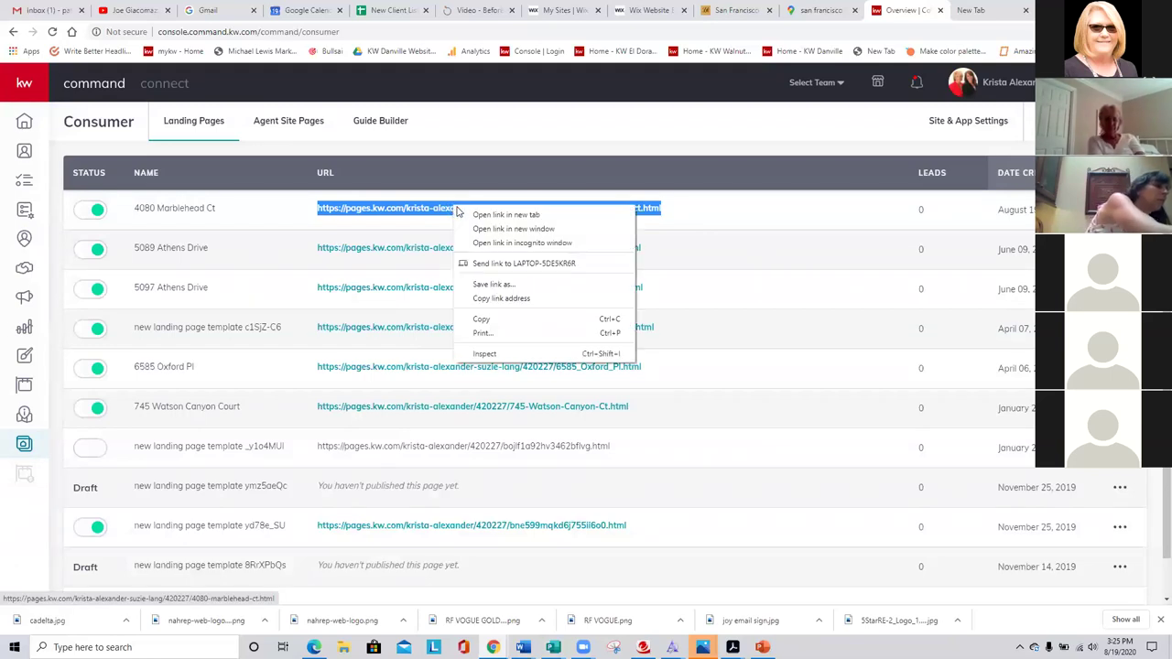
click(479, 322)
click(693, 241)
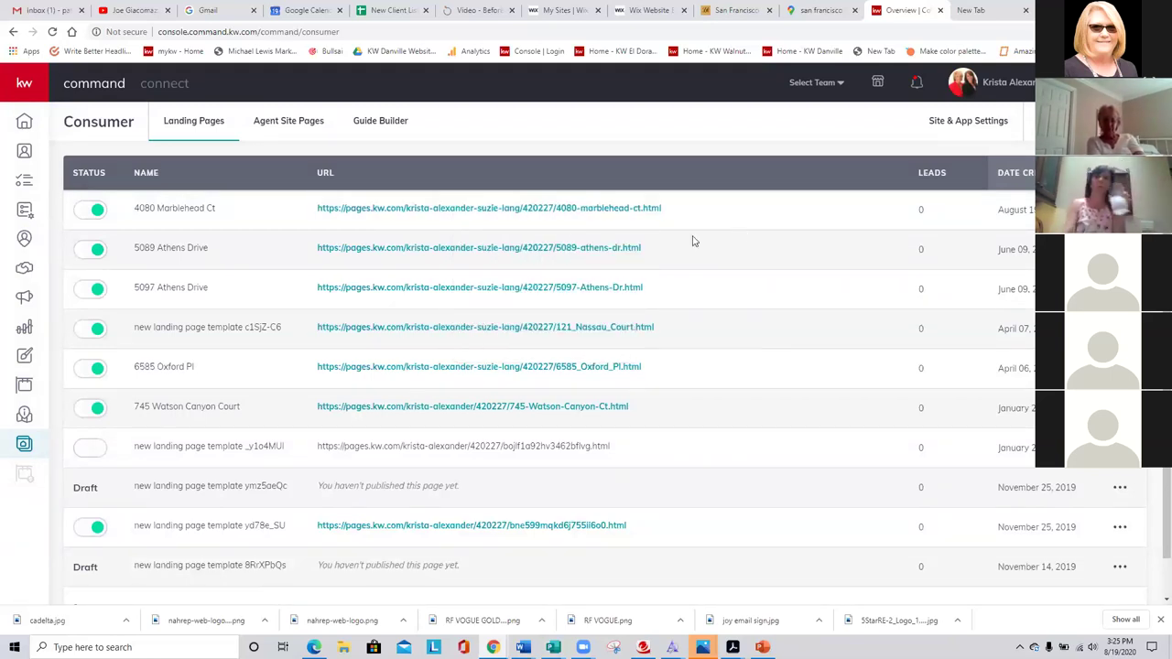
click(600, 211)
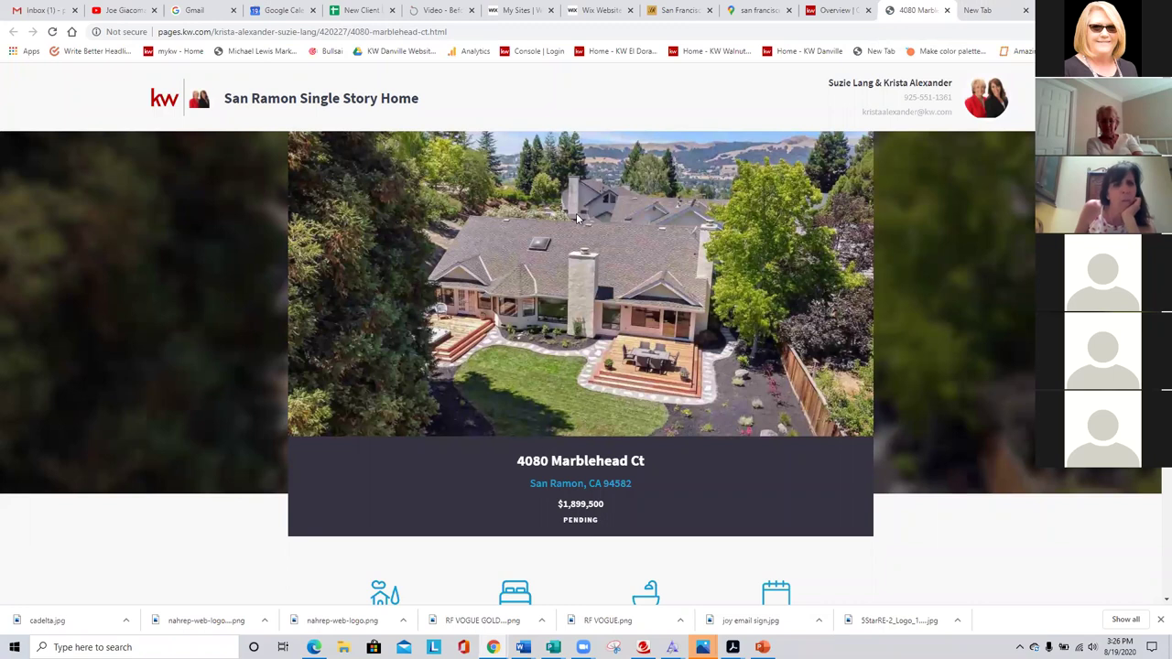
scroll(577, 218, down, 2)
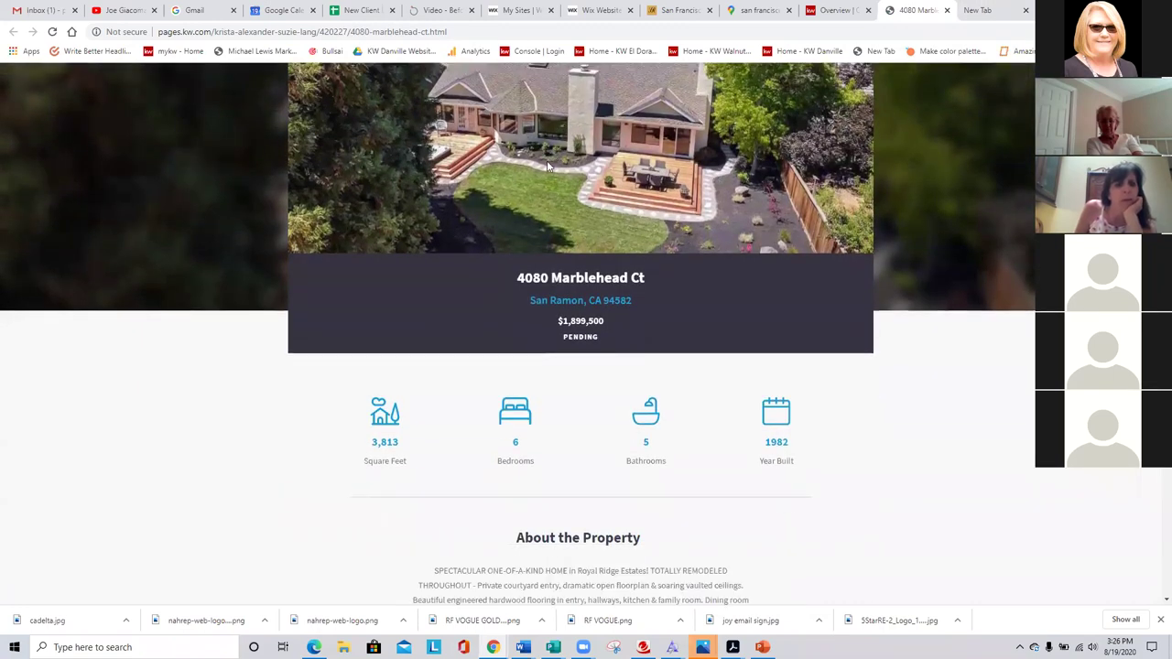
scroll(548, 166, up, 1)
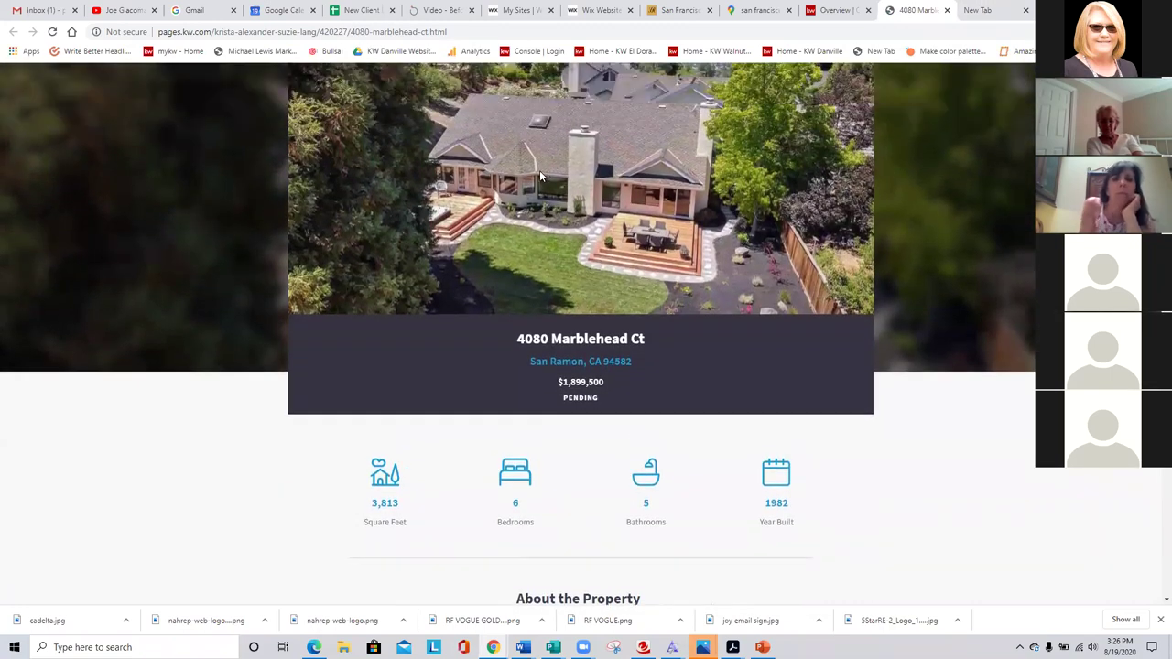
scroll(539, 170, down, 2)
scroll(414, 225, down, 3)
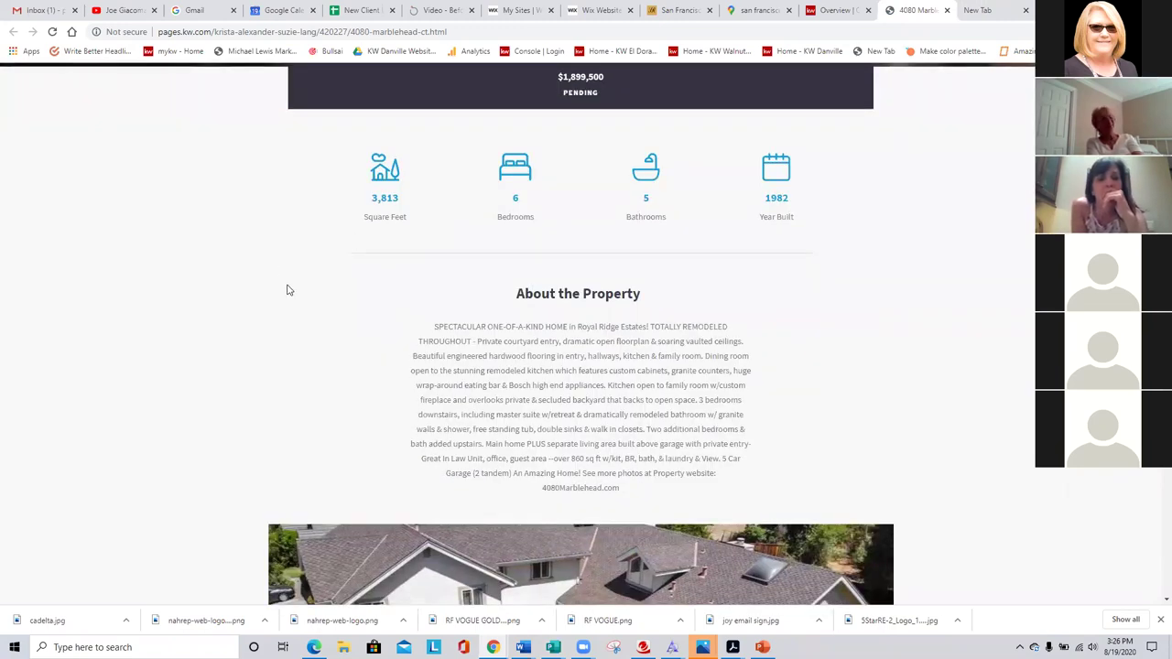
scroll(287, 291, down, 3)
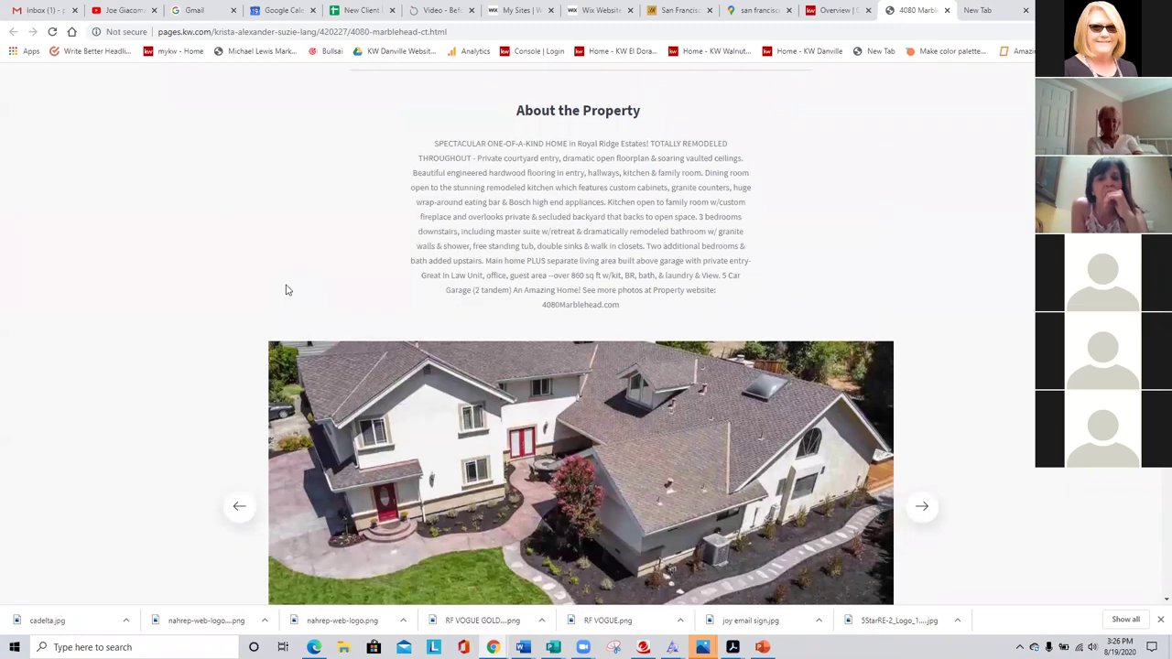
scroll(287, 290, down, 2)
scroll(279, 279, up, 3)
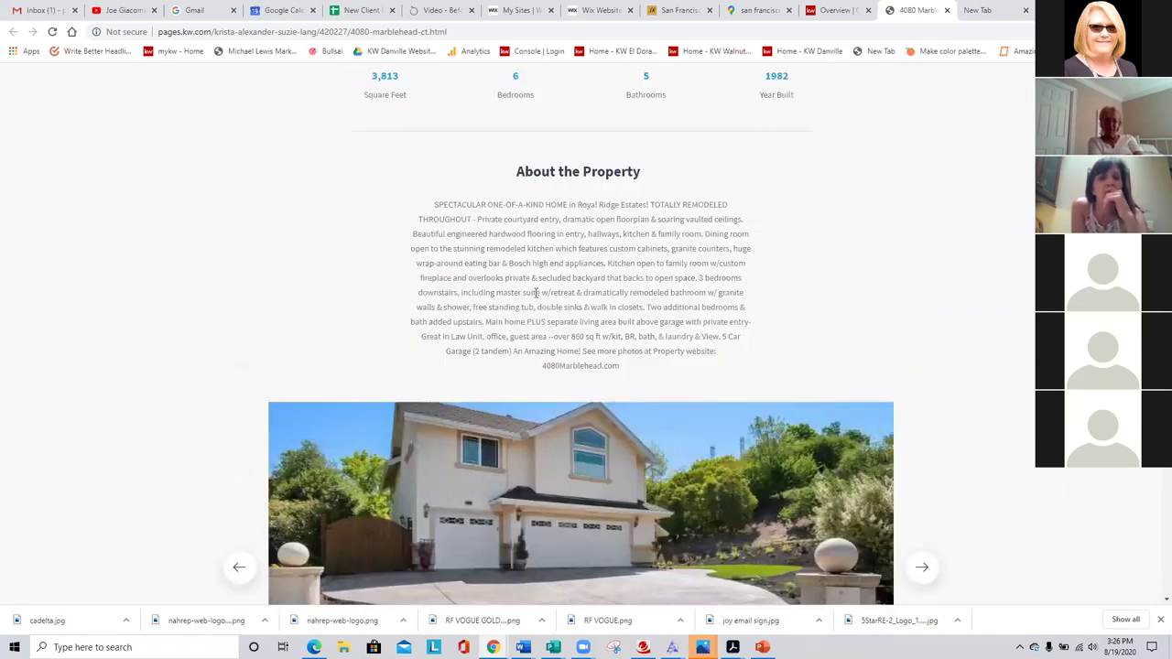
scroll(441, 309, down, 6)
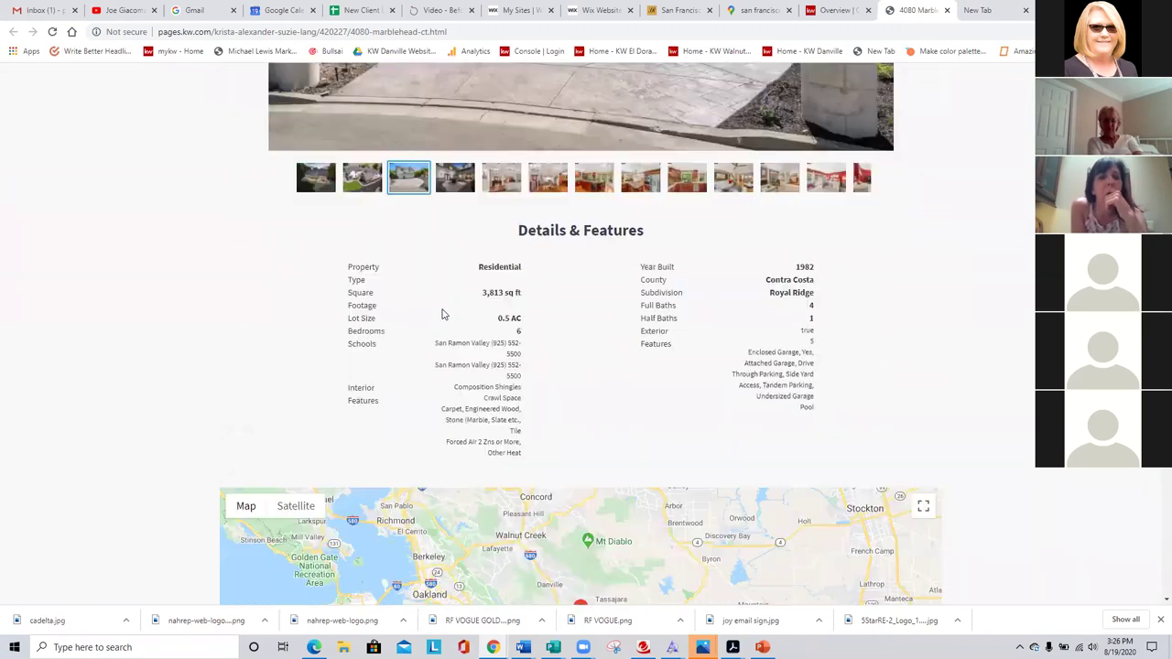
scroll(442, 314, down, 7)
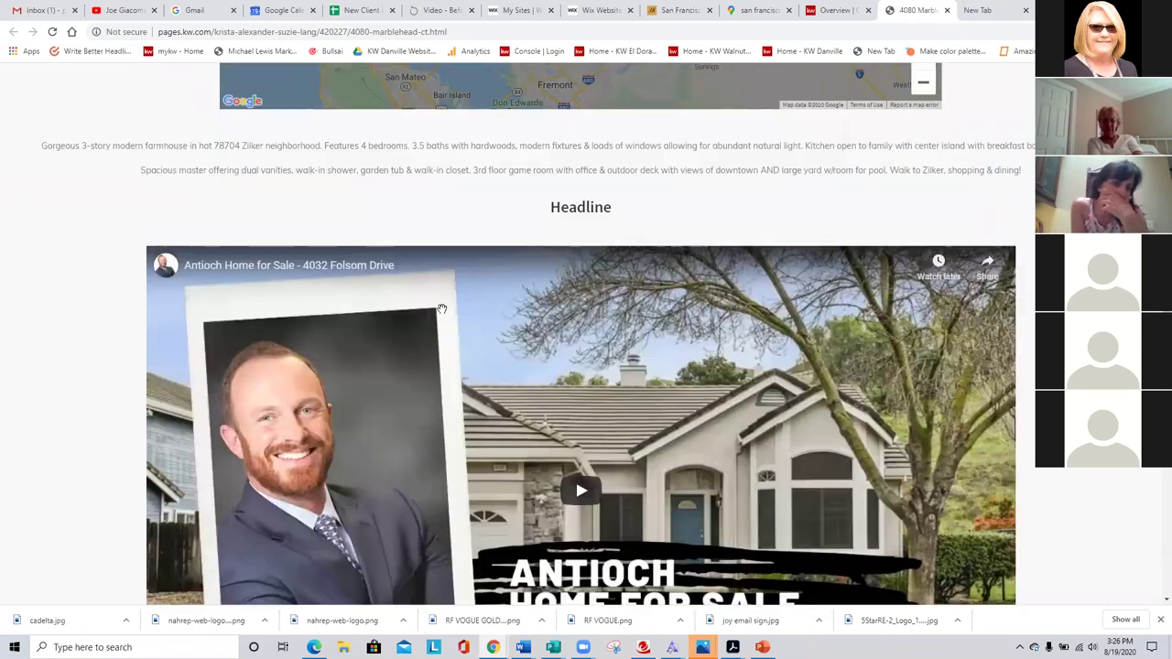
scroll(442, 310, down, 2)
scroll(724, 364, down, 1)
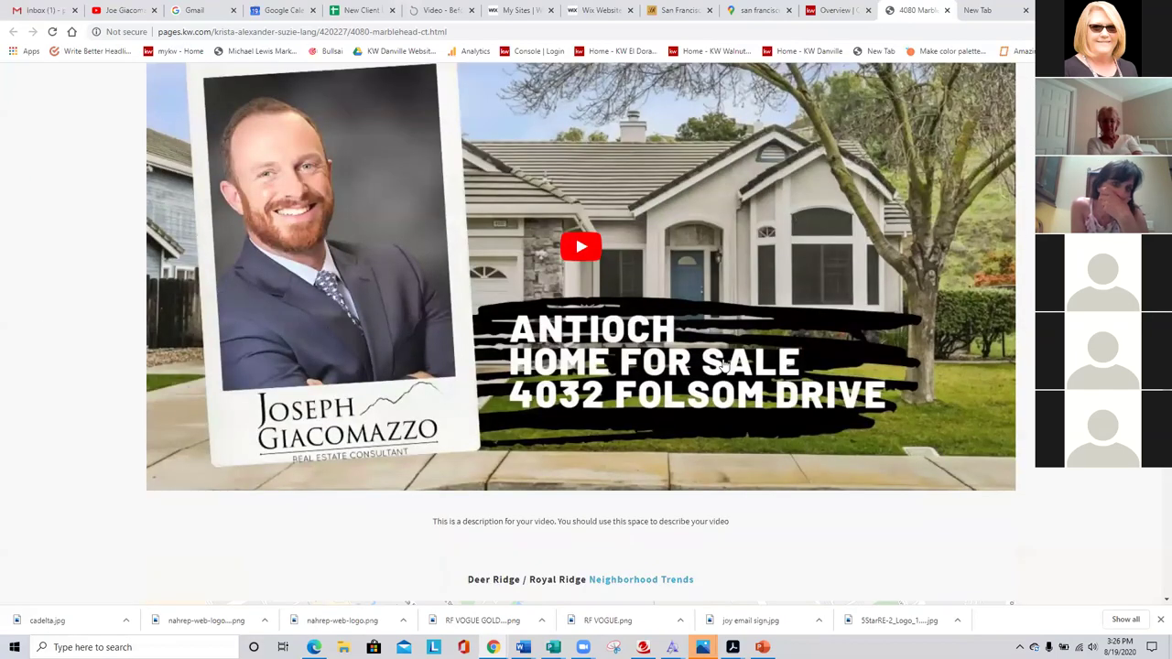
scroll(724, 365, down, 2)
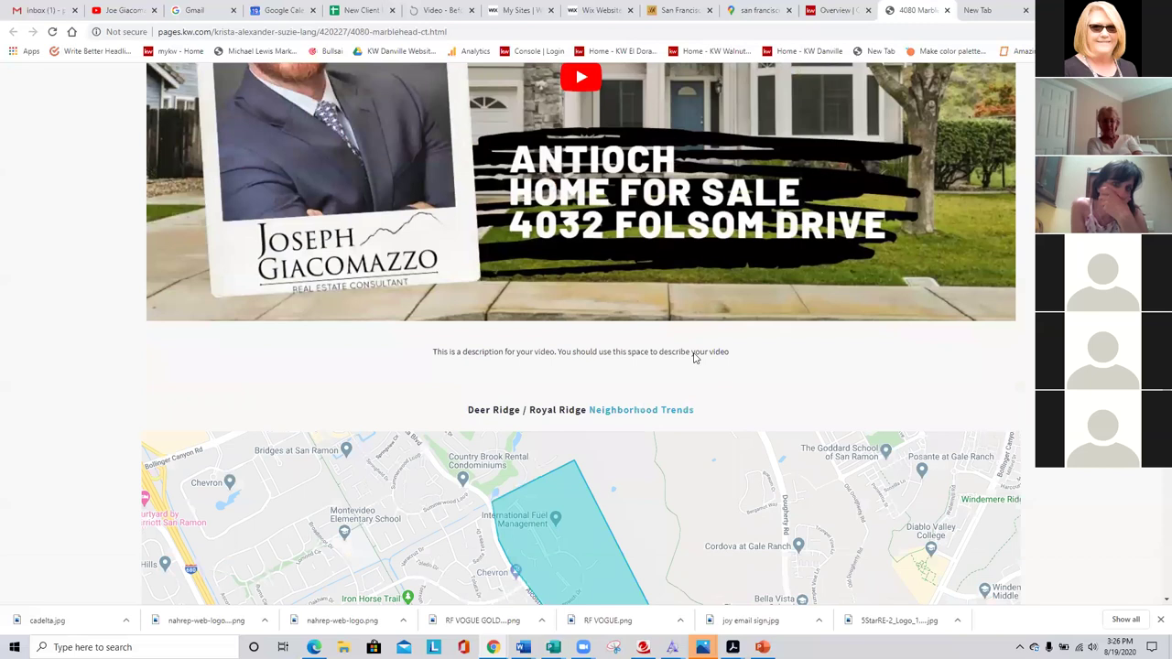
scroll(694, 357, down, 1)
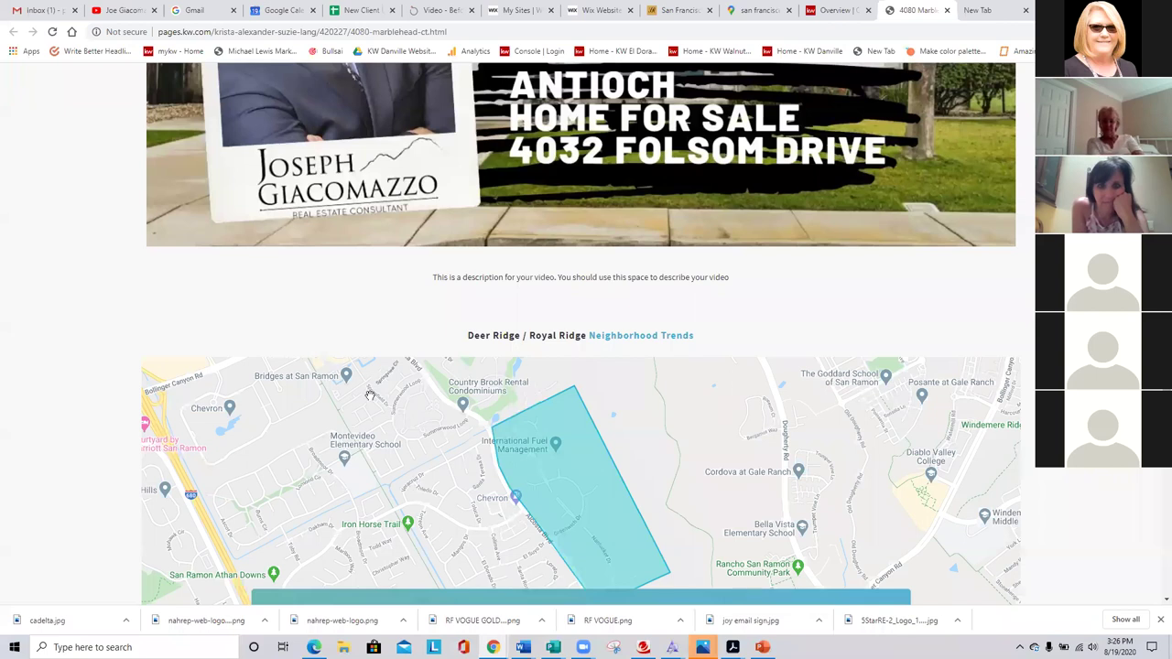
scroll(430, 382, up, 2)
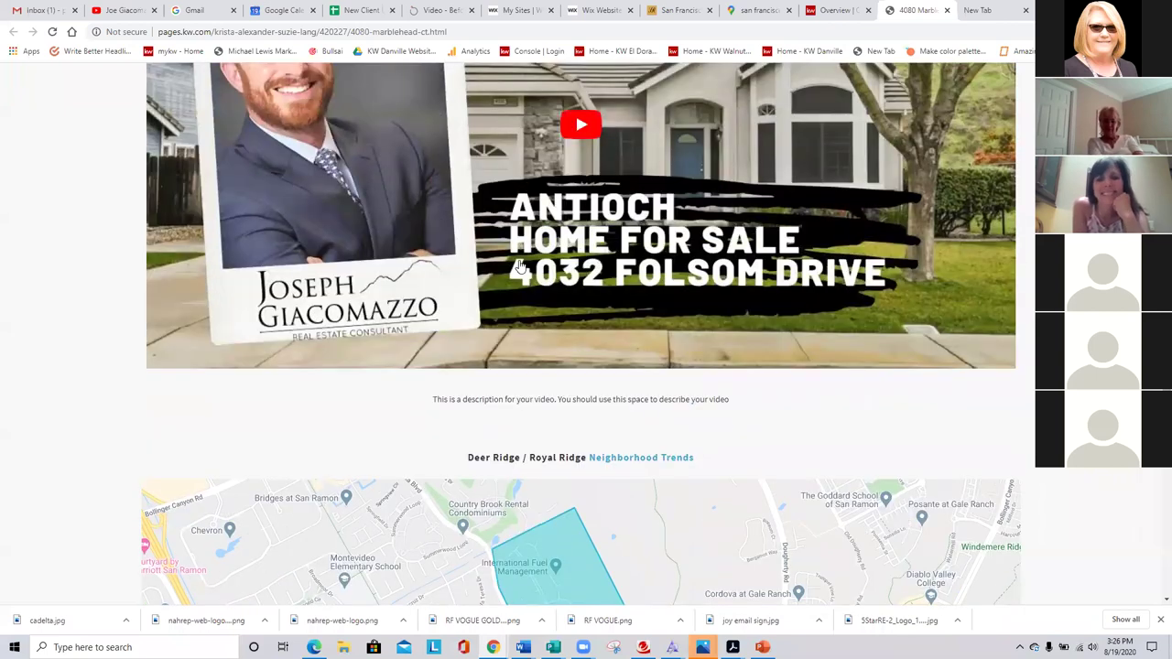
scroll(467, 273, down, 3)
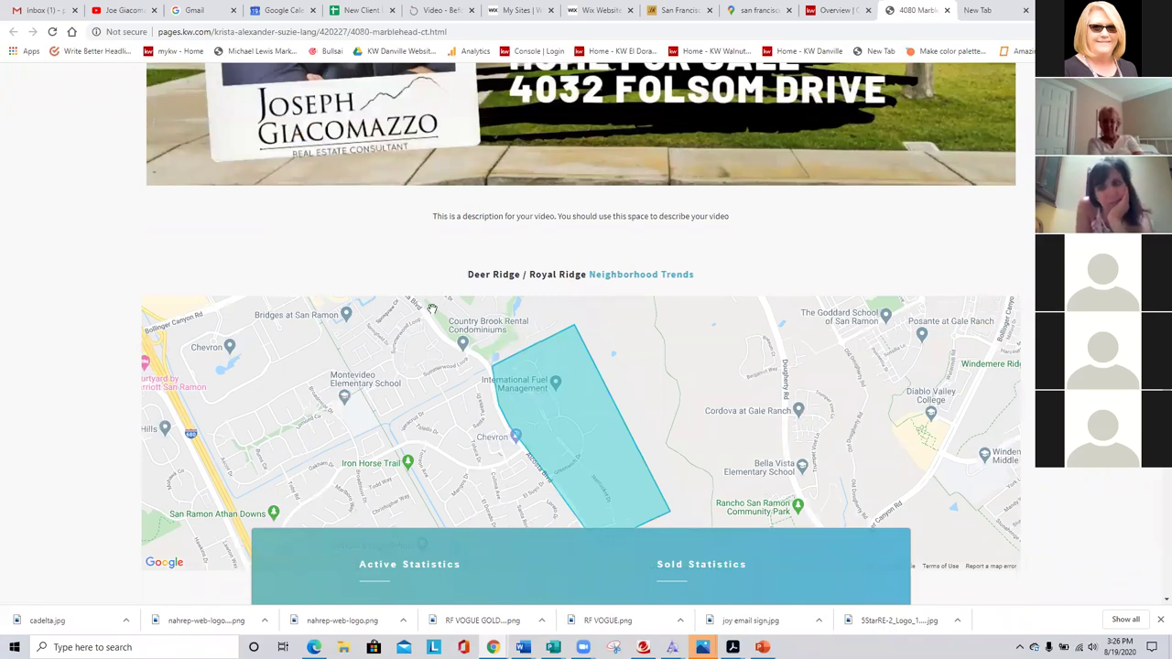
scroll(431, 309, down, 2)
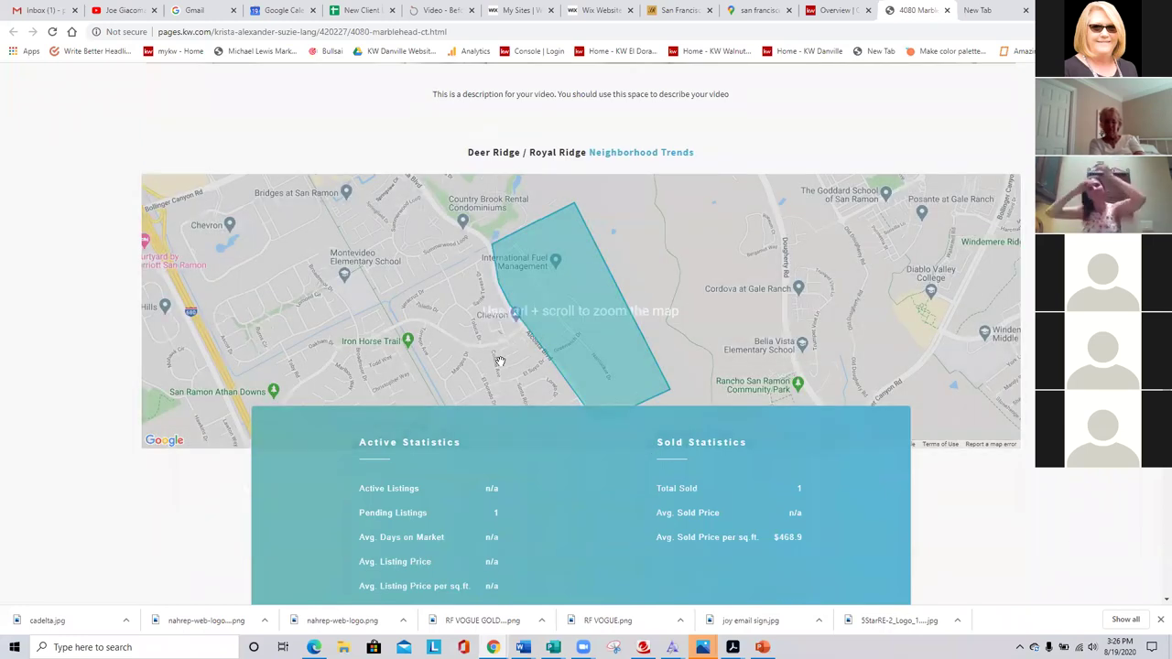
scroll(504, 358, down, 6)
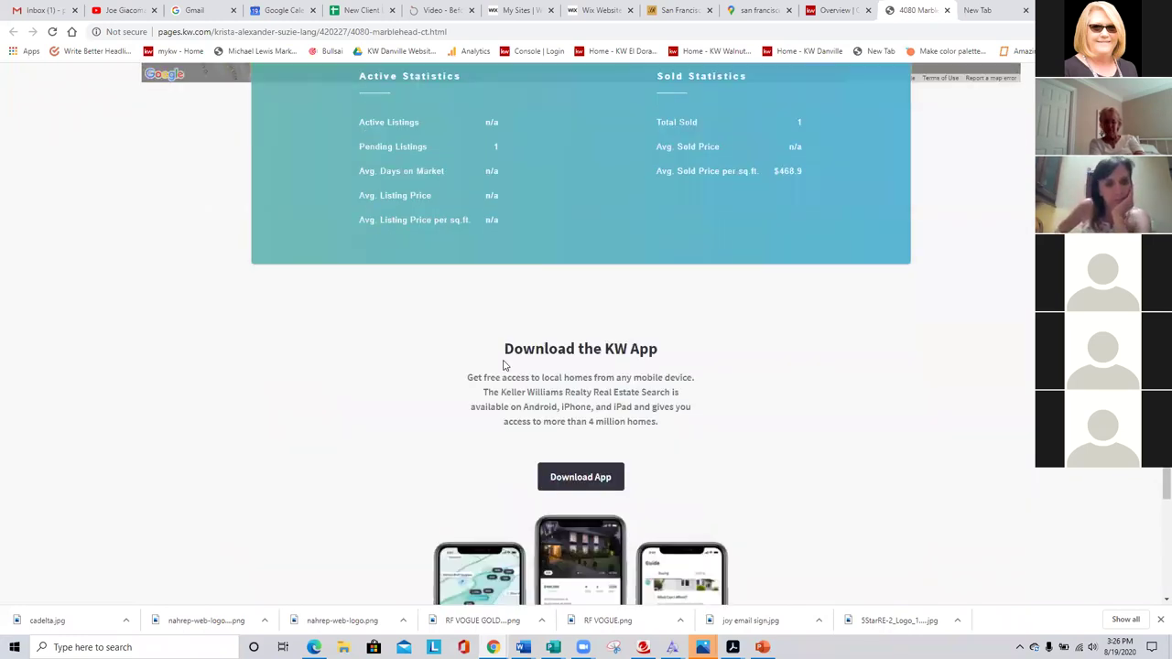
scroll(503, 363, down, 2)
scroll(452, 287, down, 5)
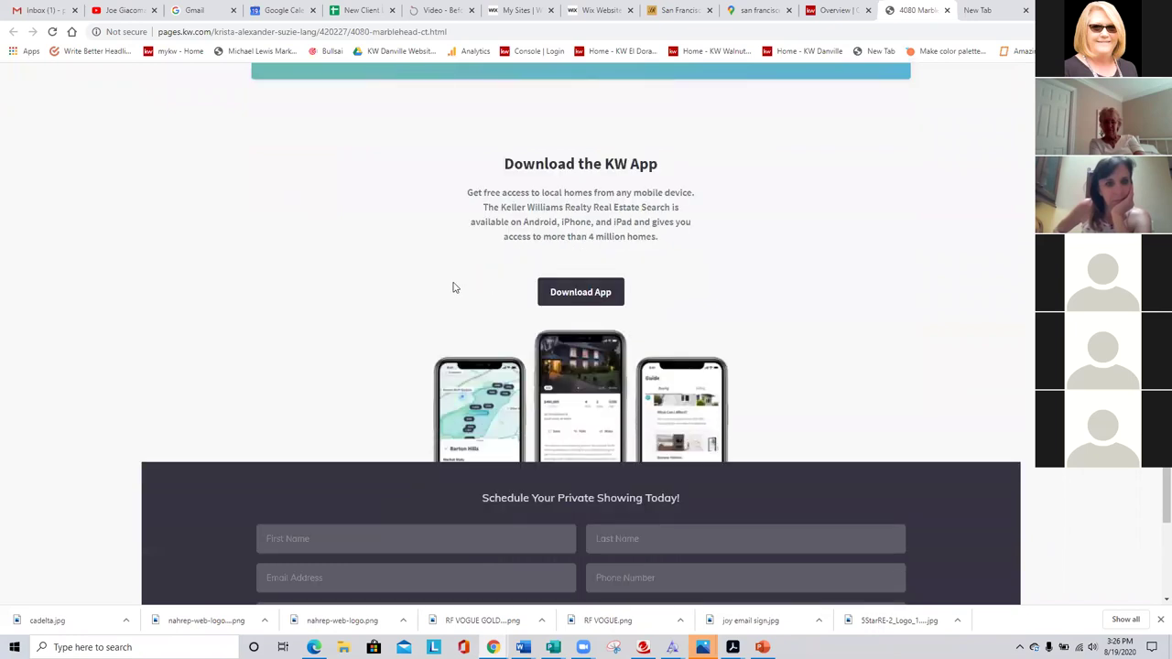
scroll(599, 386, down, 5)
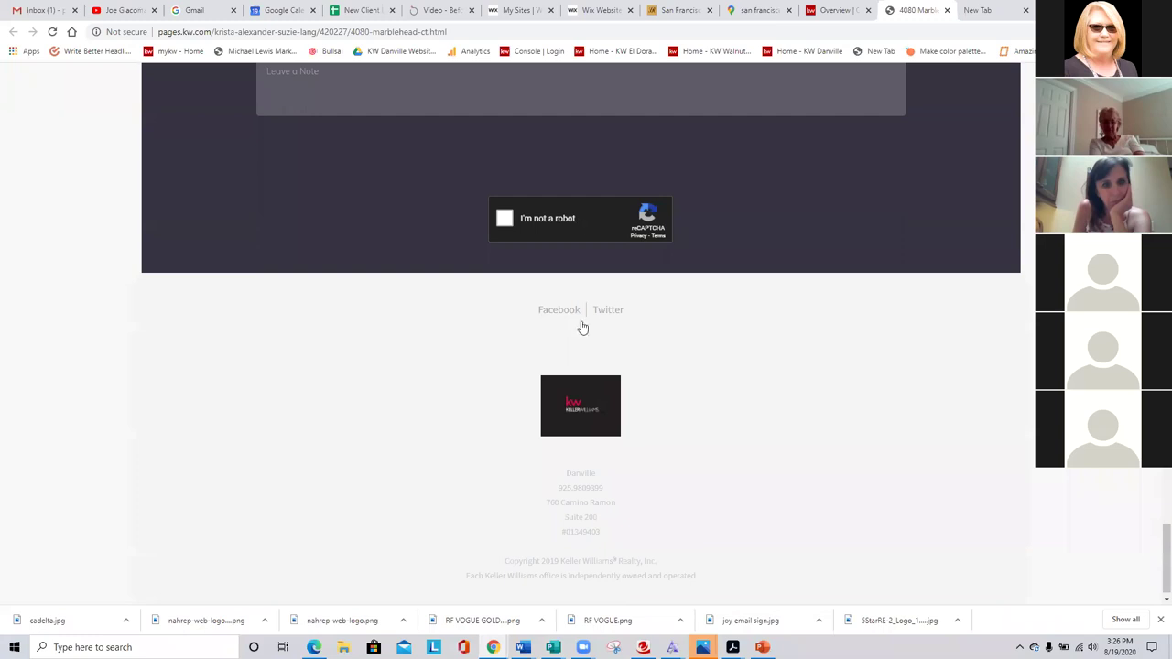
scroll(424, 362, up, 20)
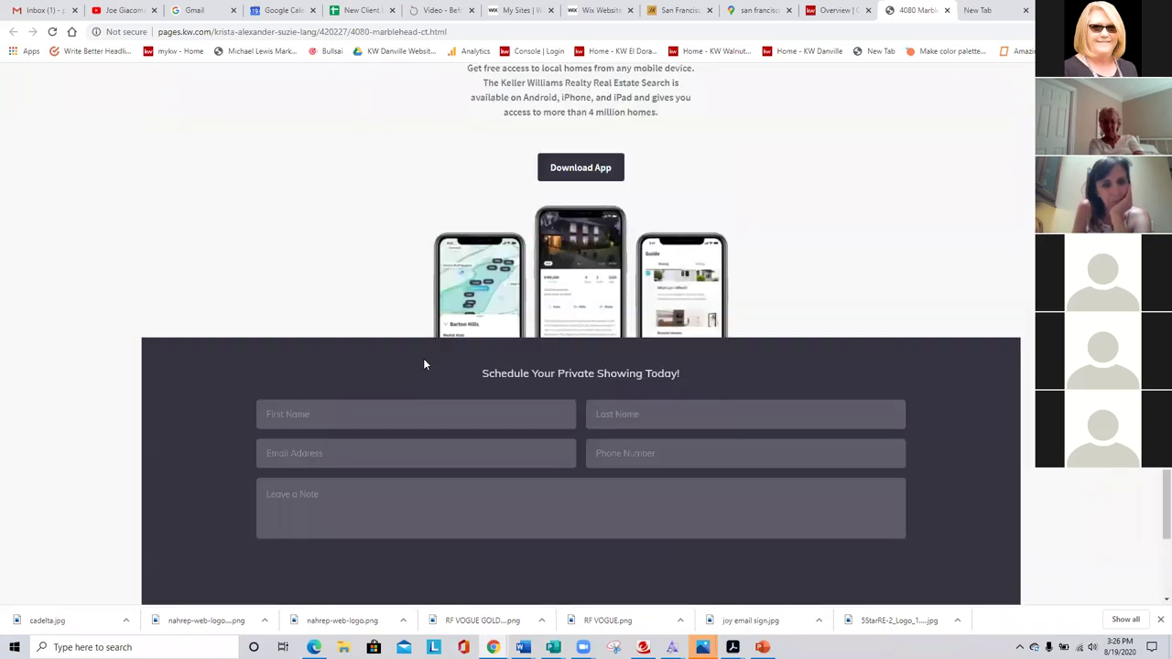
scroll(424, 362, up, 15)
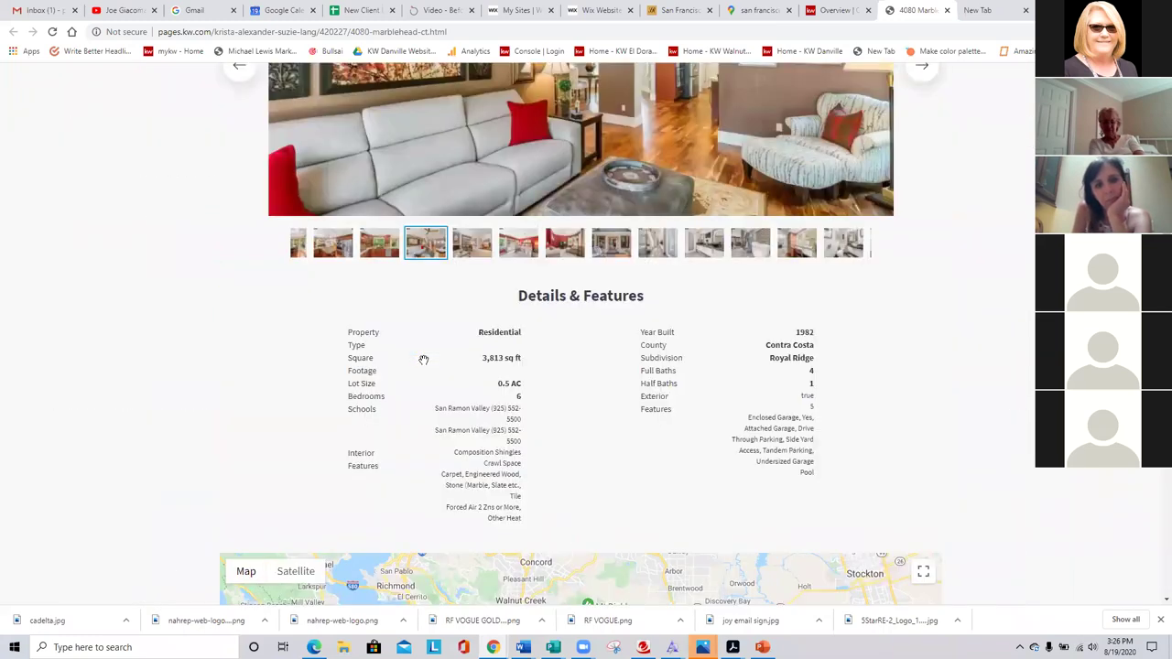
click(835, 11)
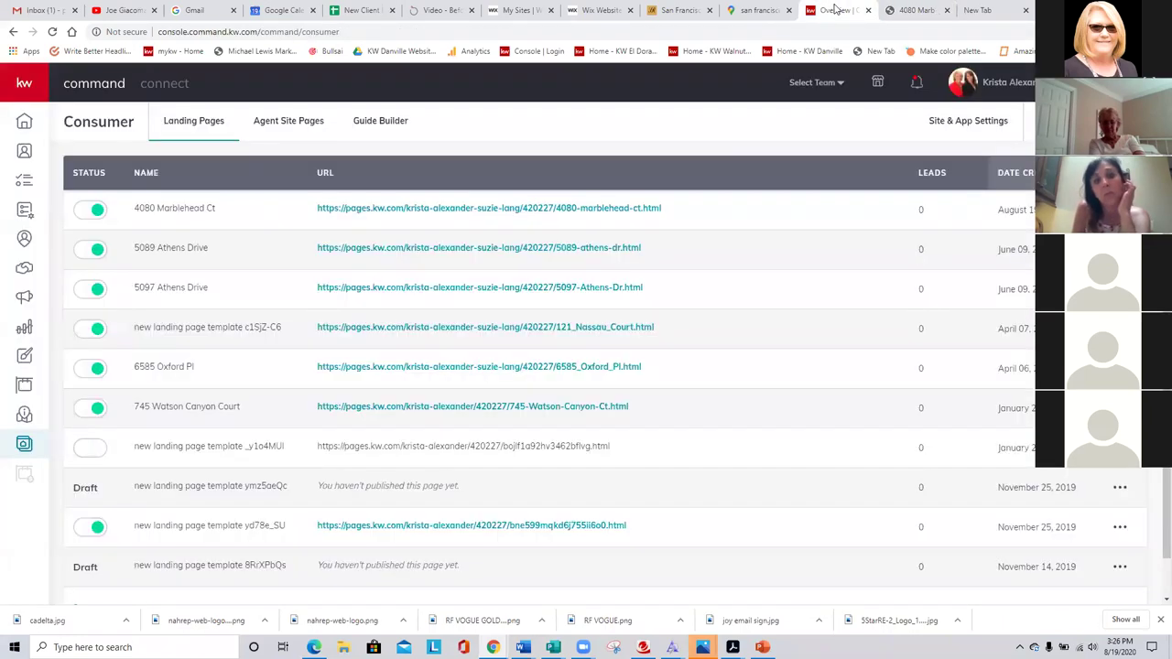
click(1119, 210)
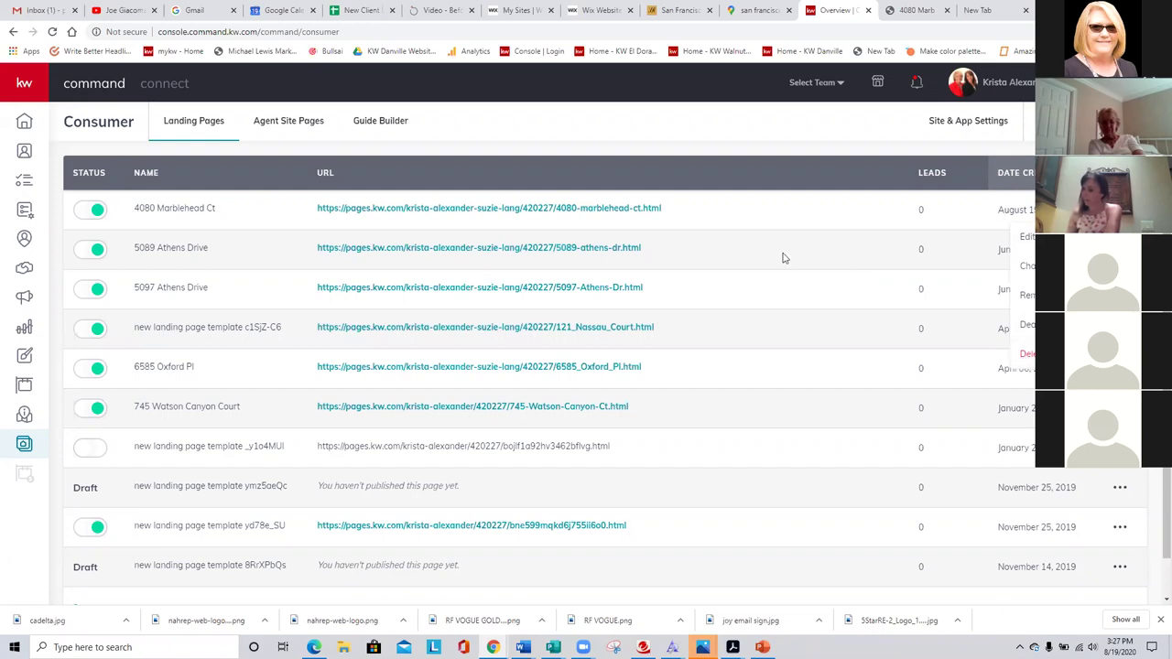
drag(725, 217, 301, 210)
right_click(399, 210)
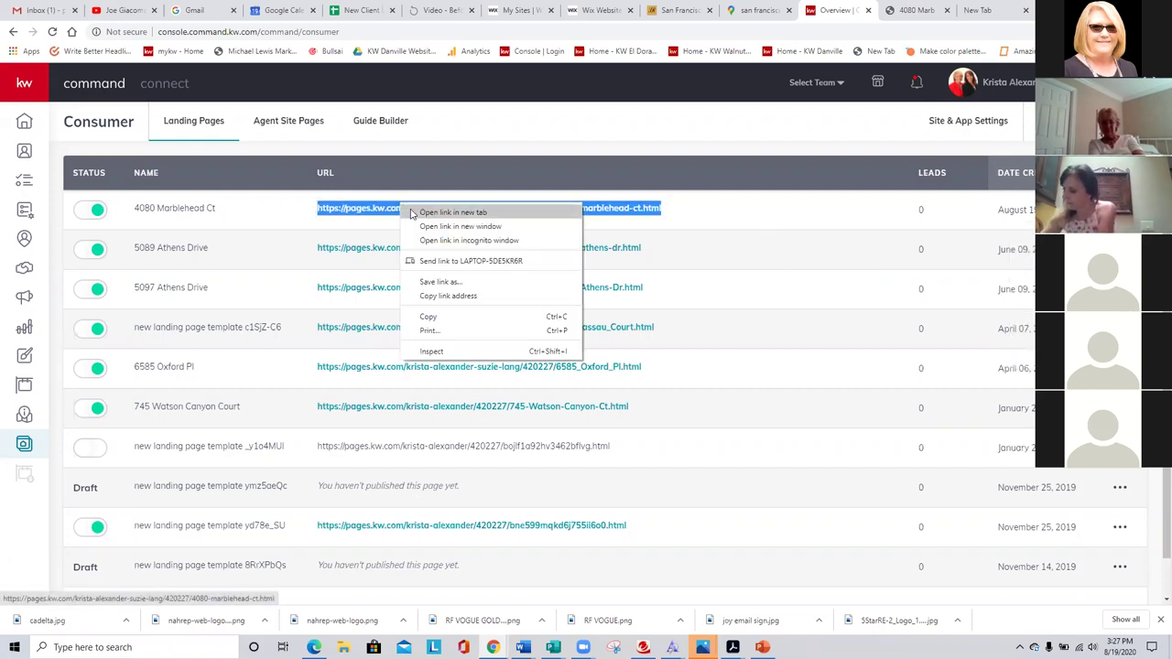
click(436, 317)
click(518, 10)
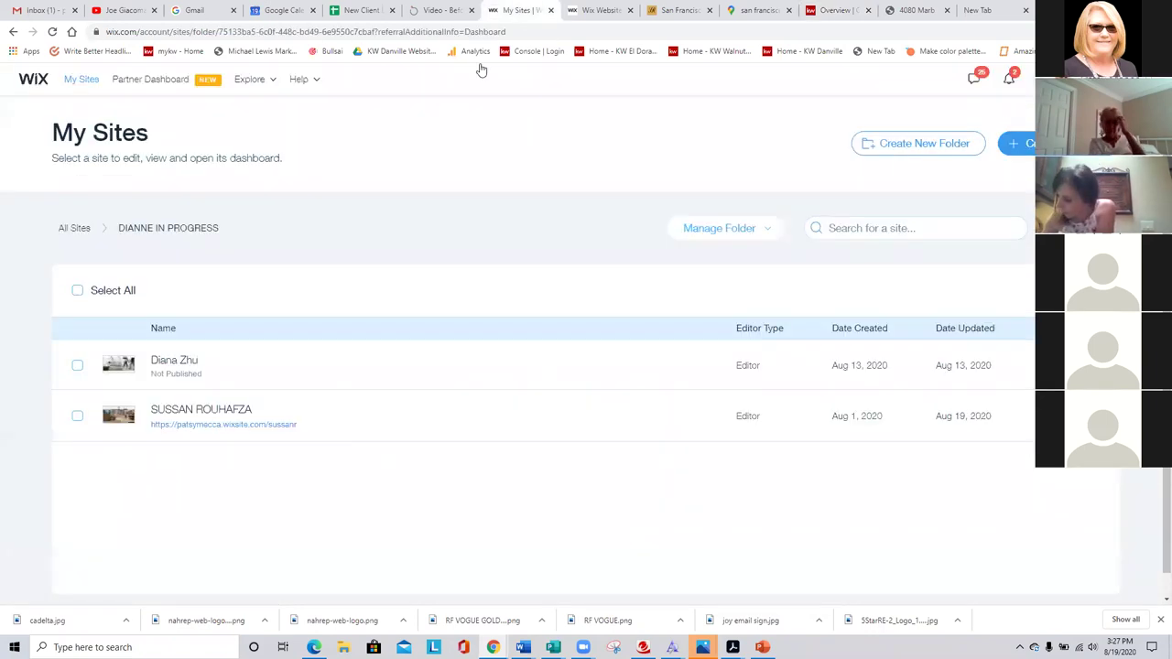
Step: Open the Transferred folder under All Sites and launch the realtor team's site in the Editor
click(76, 231)
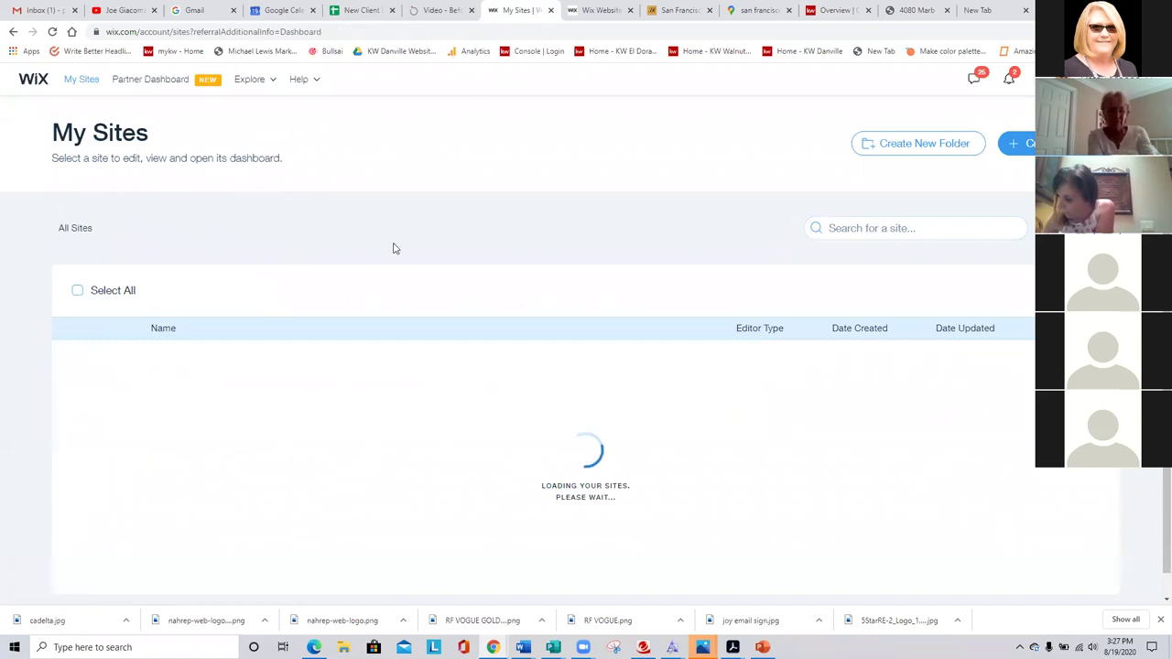
scroll(444, 241, down, 3)
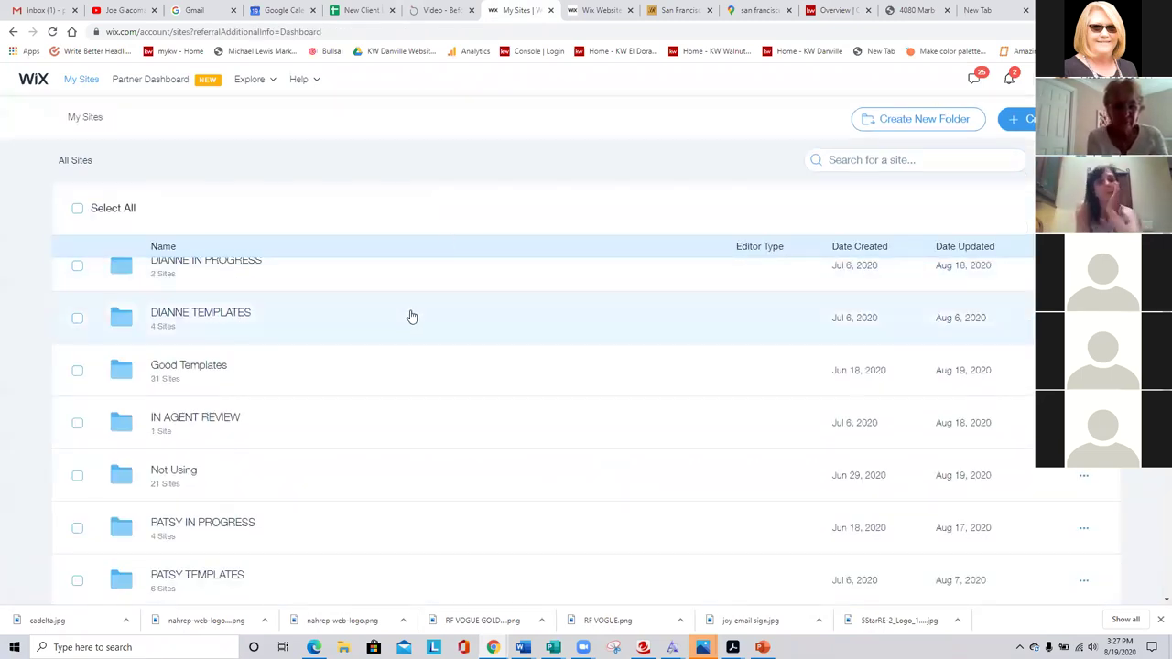
scroll(412, 317, down, 2)
scroll(411, 317, down, 1)
click(189, 439)
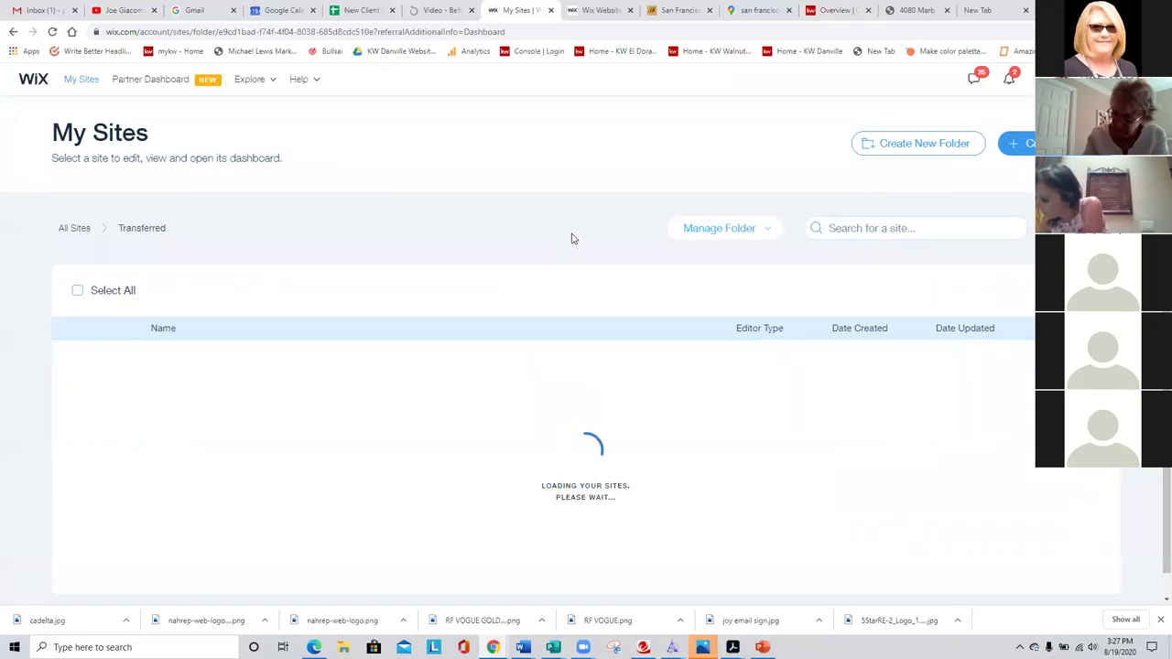
scroll(607, 329, down, 5)
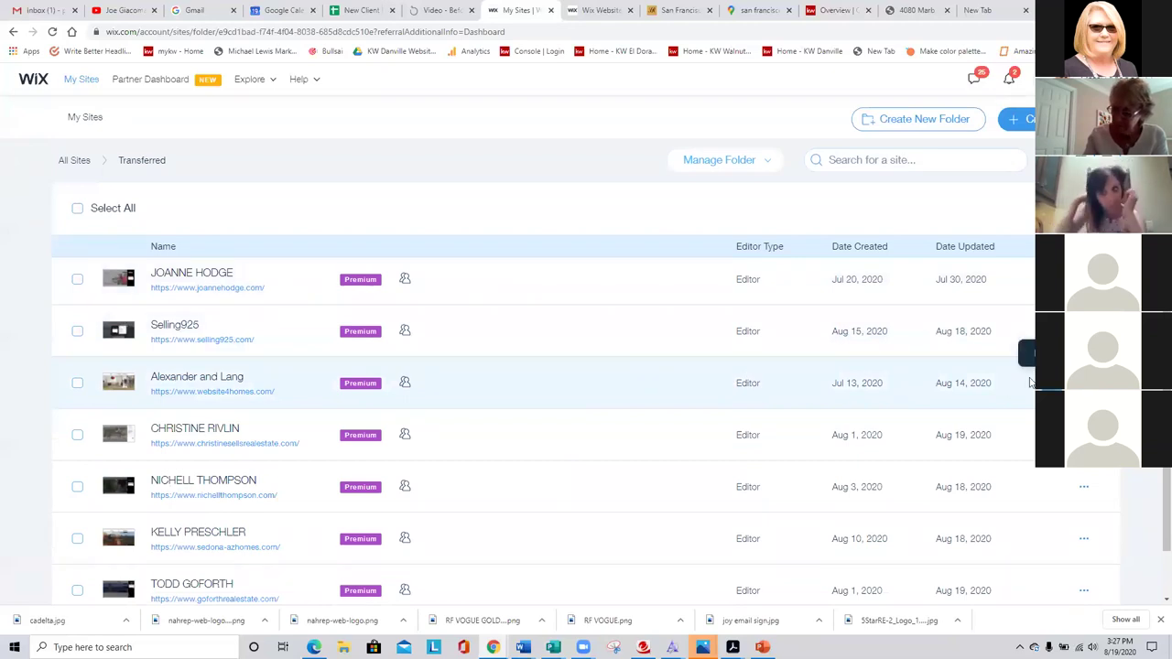
click(1031, 383)
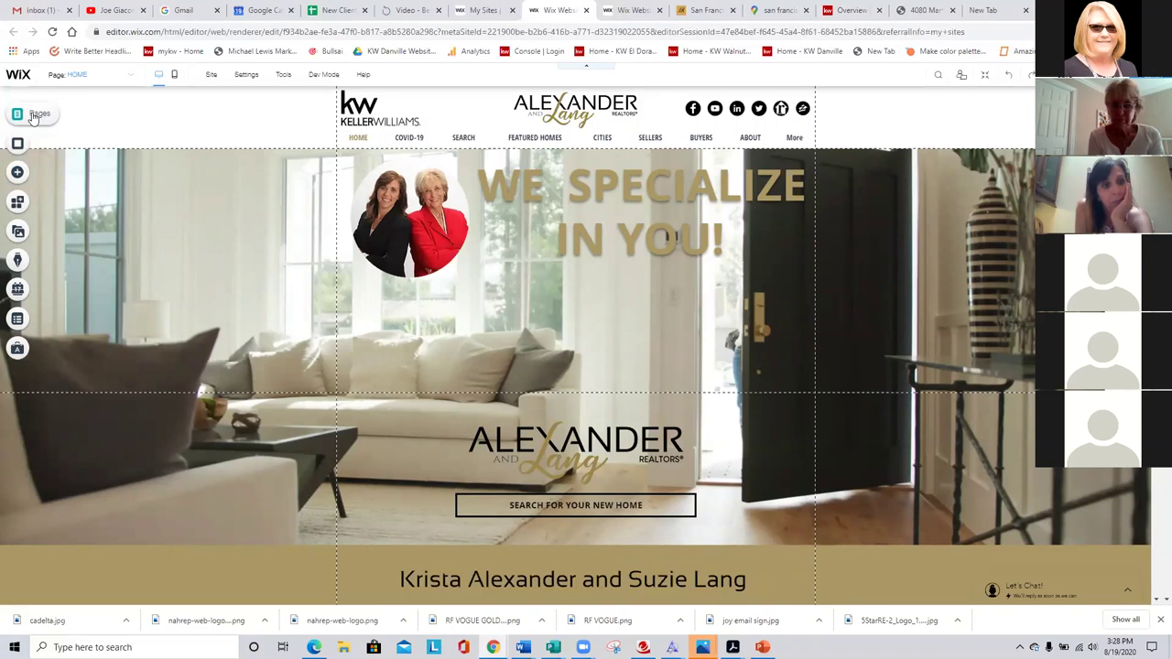
click(17, 118)
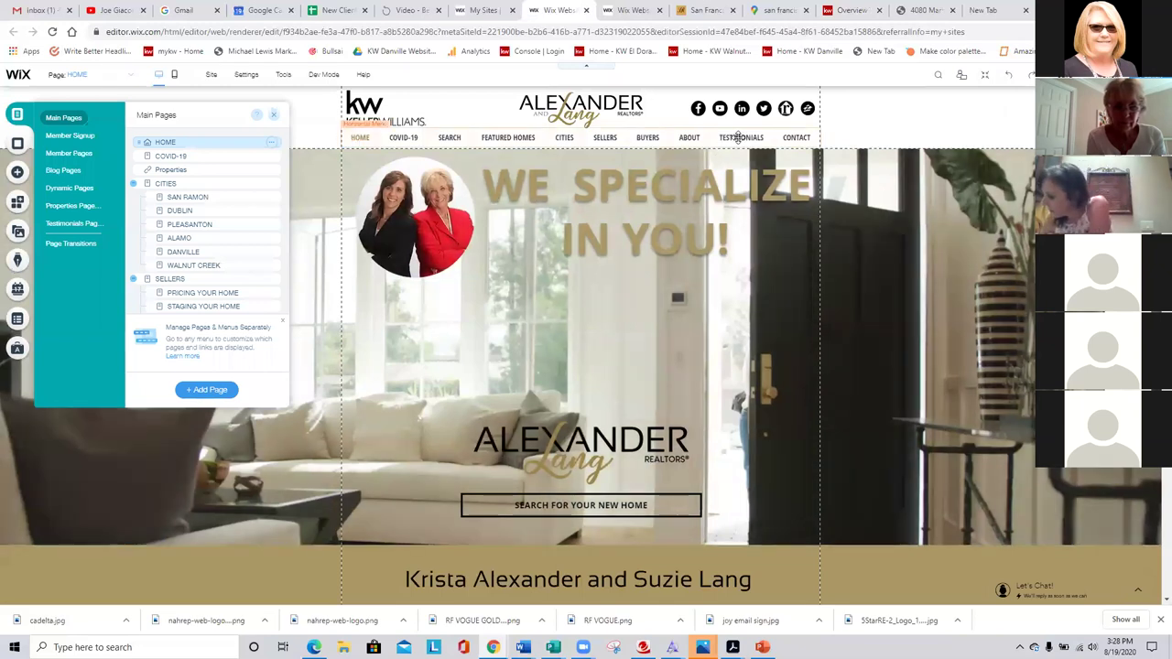
double_click(738, 137)
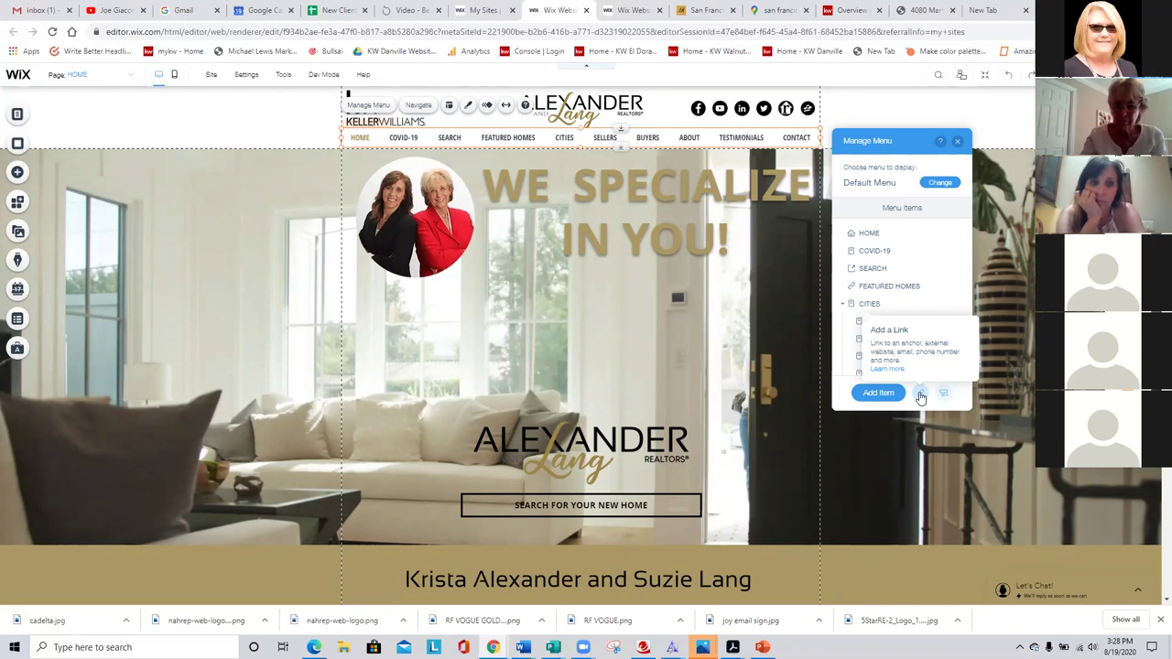
click(921, 396)
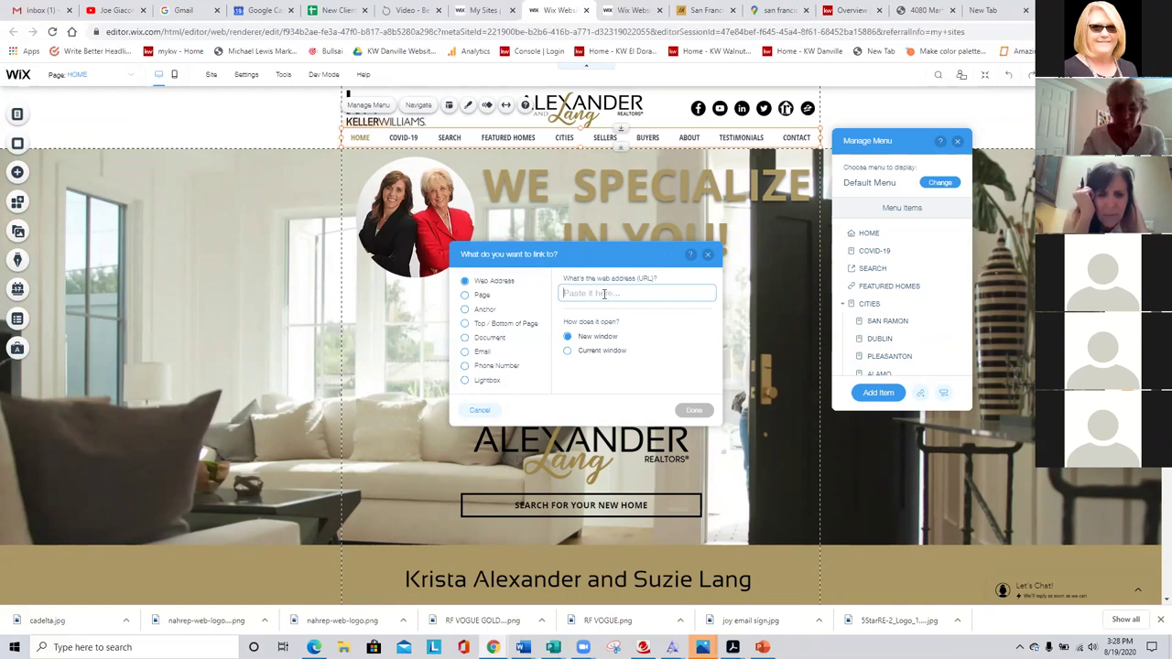
key(ctrl+v)
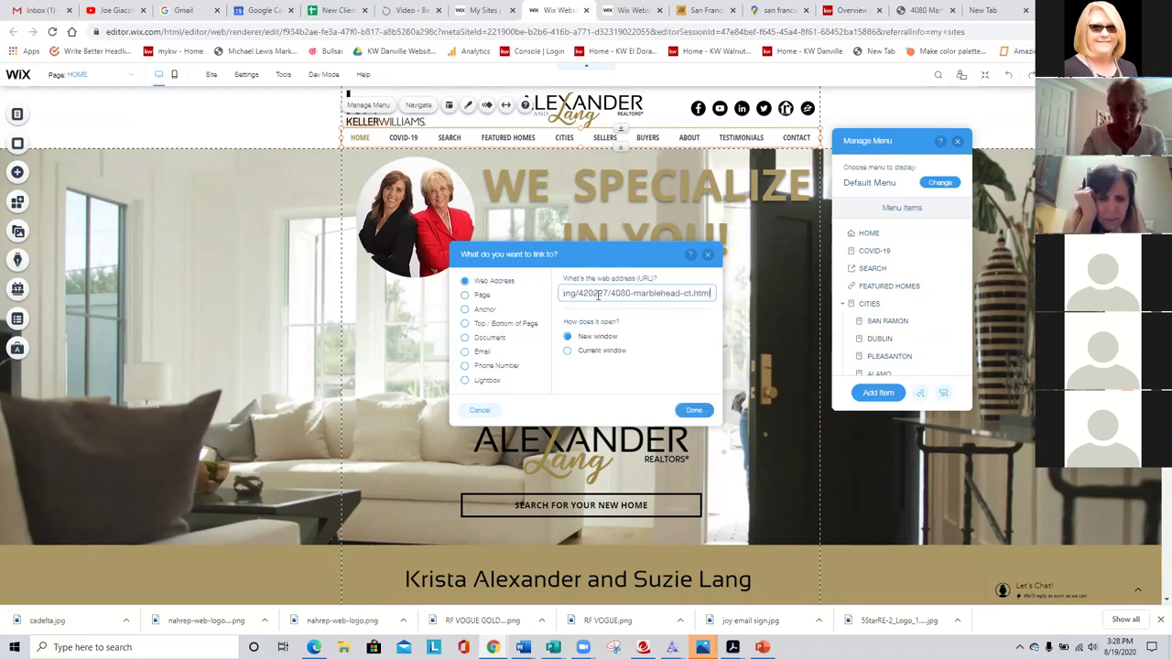
click(693, 410)
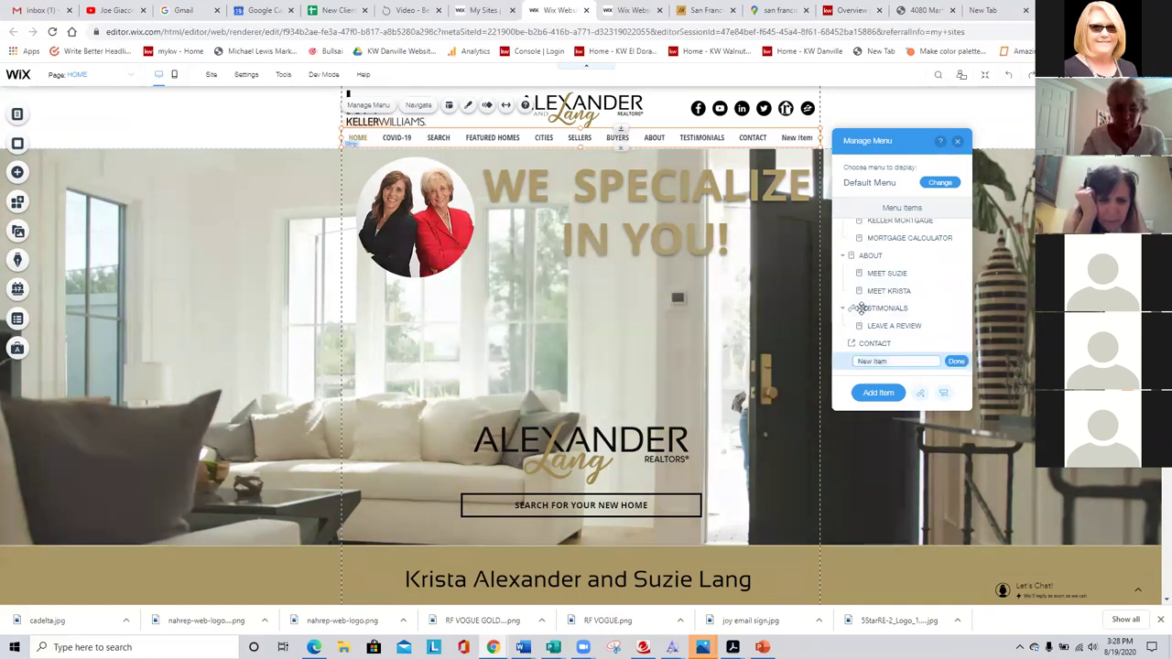
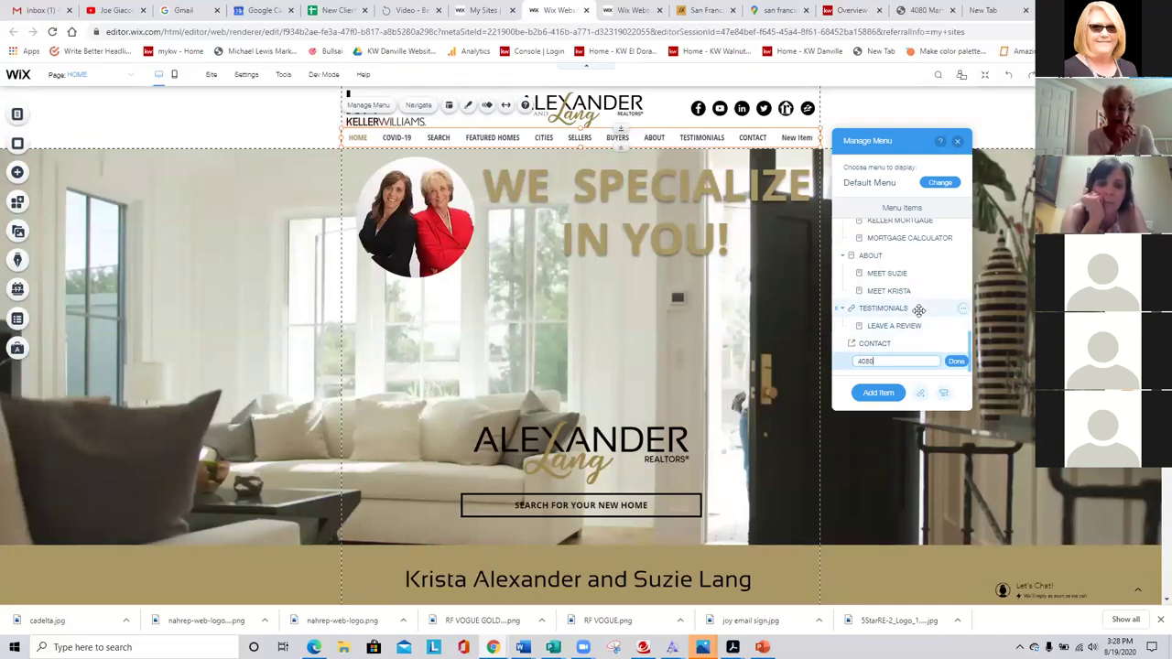
key(Caps_Lock)
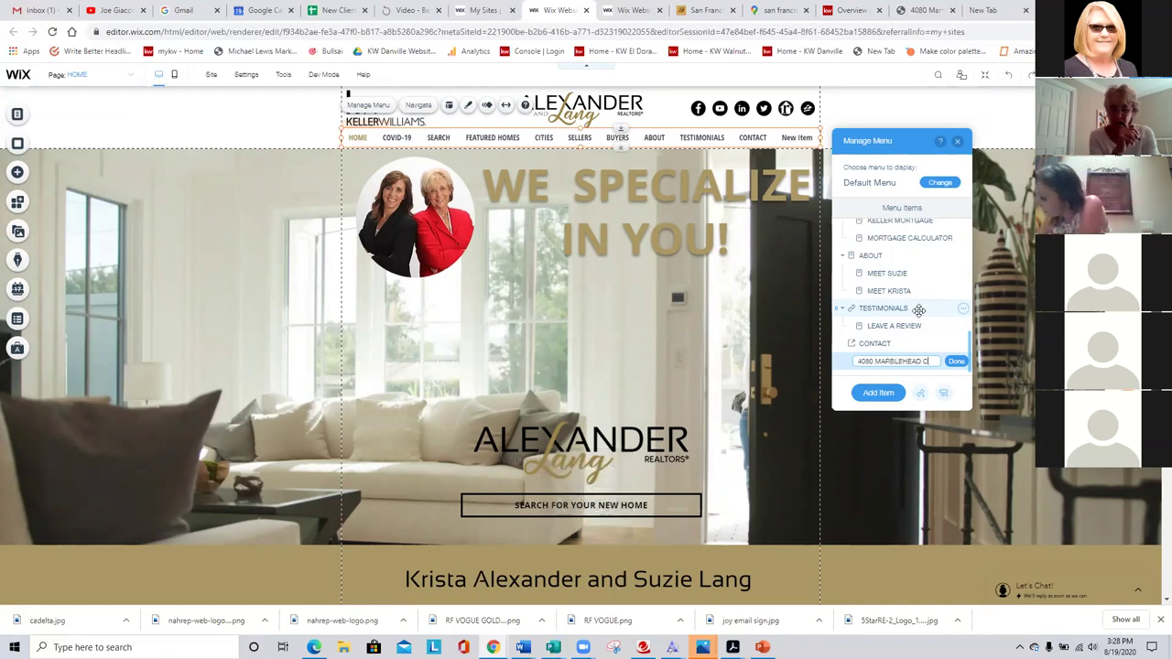
click(956, 361)
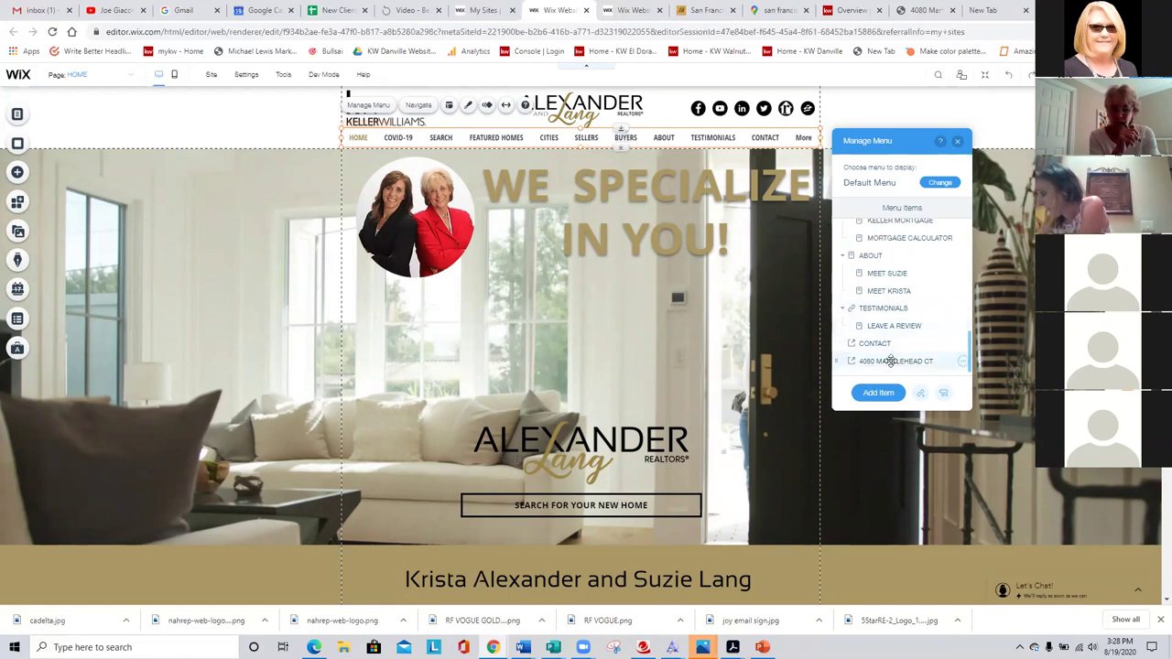
drag(893, 350, 915, 285)
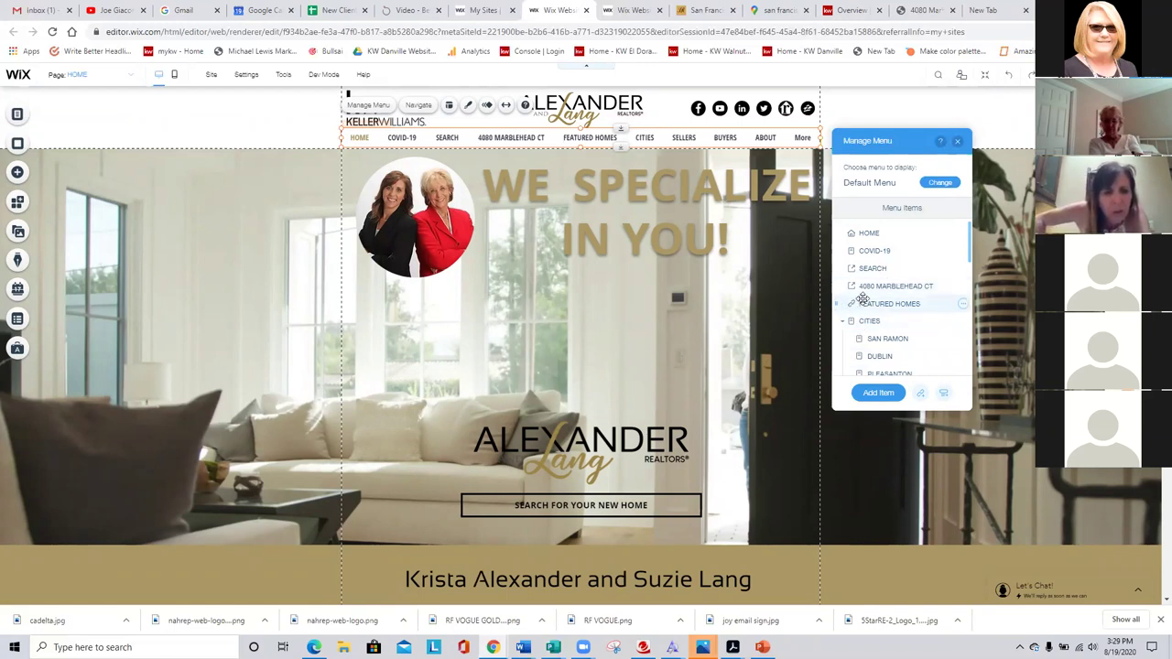
drag(869, 286, 890, 305)
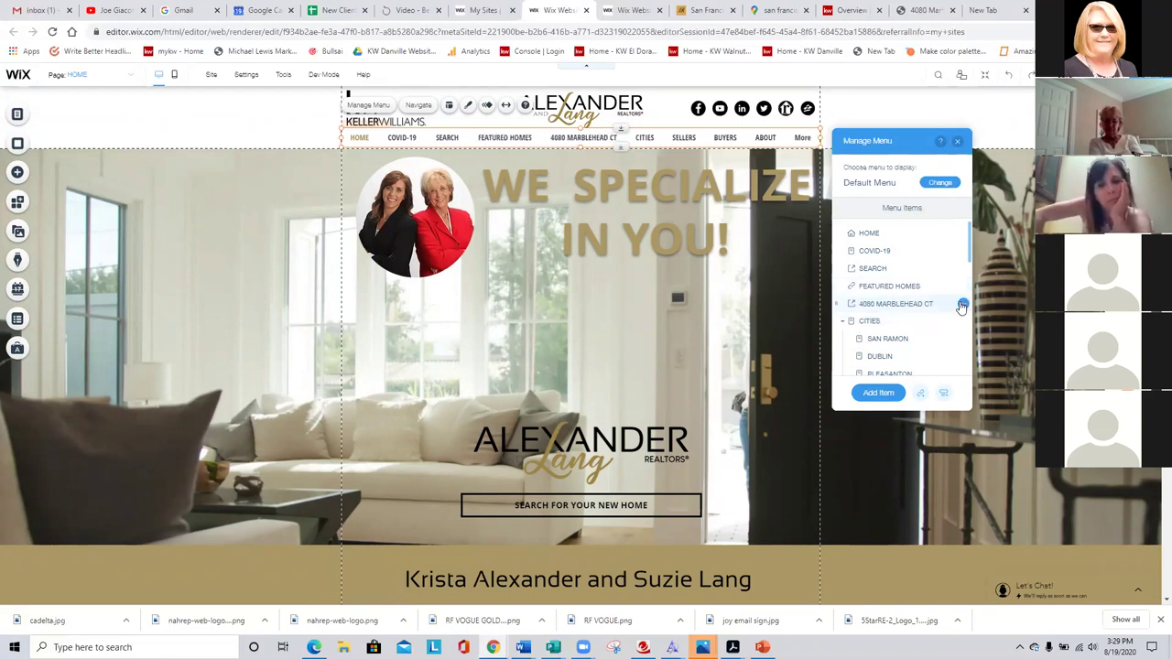
click(962, 305)
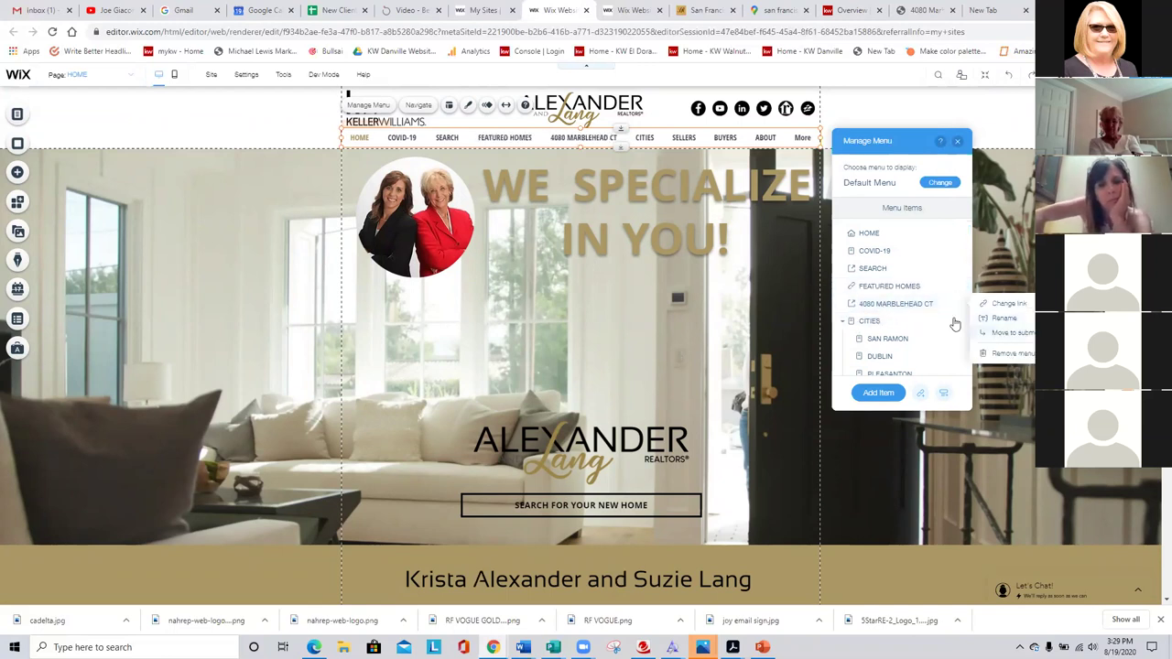
click(1005, 333)
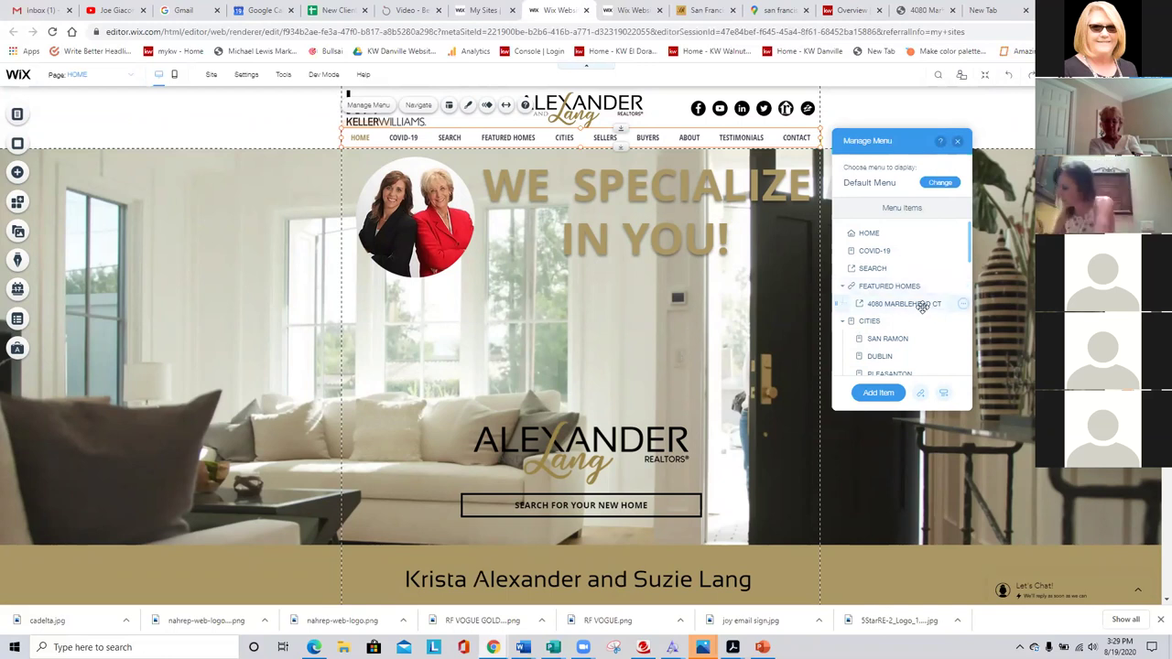
click(958, 143)
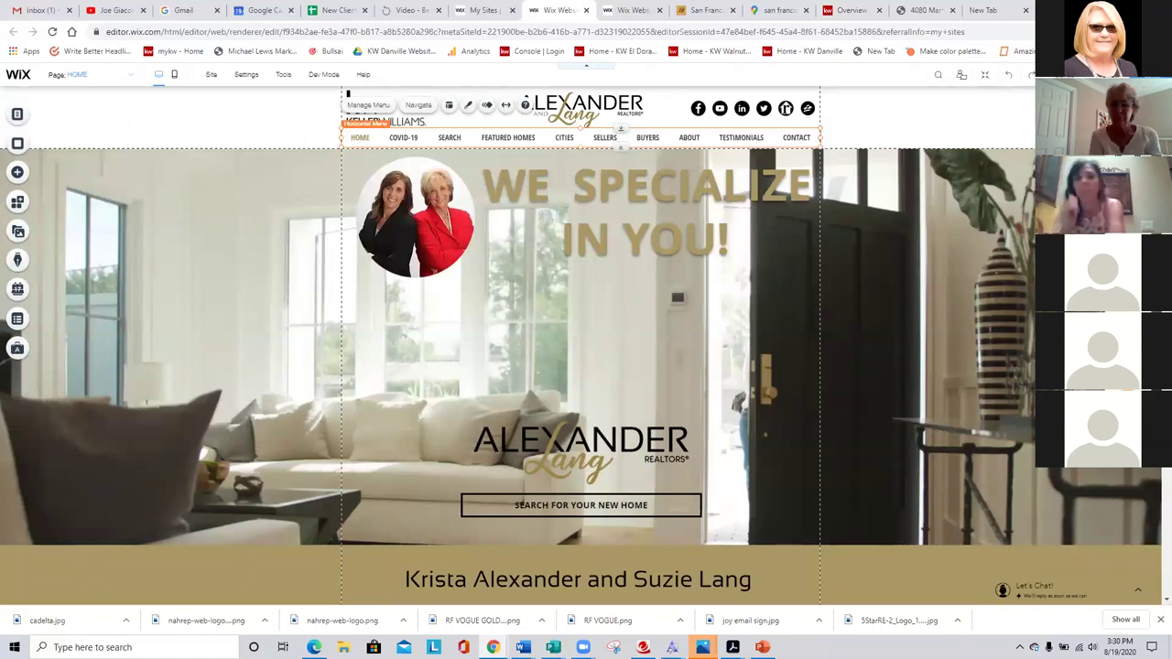
click(833, 93)
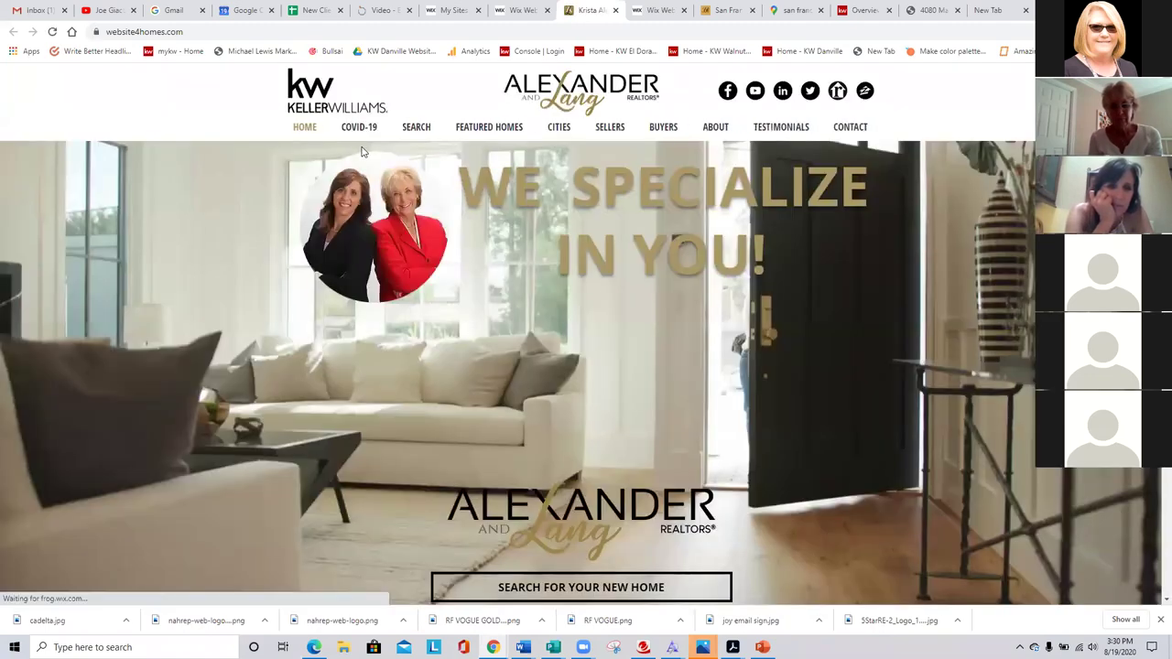
mouse_move(487, 128)
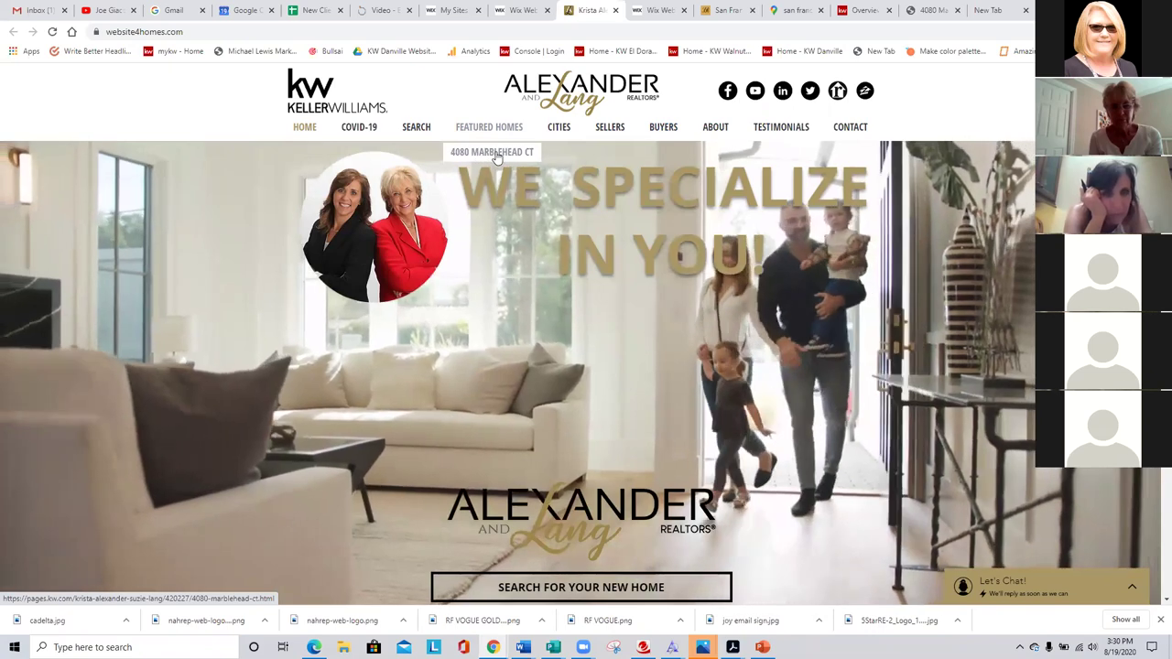
click(492, 154)
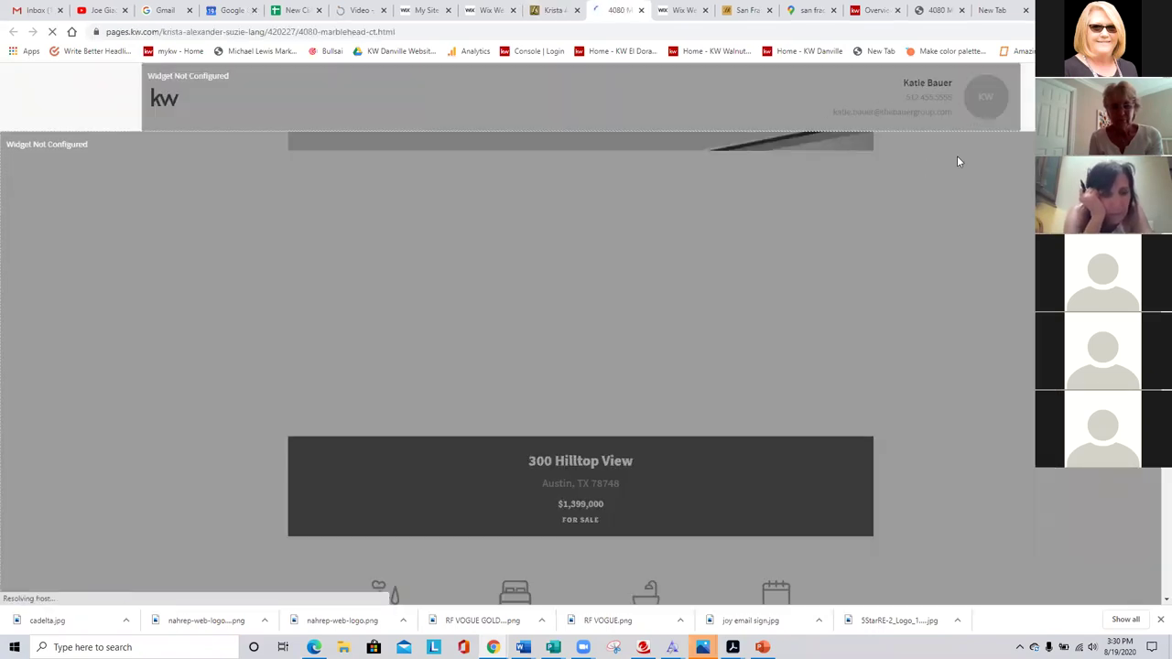
scroll(792, 194, down, 4)
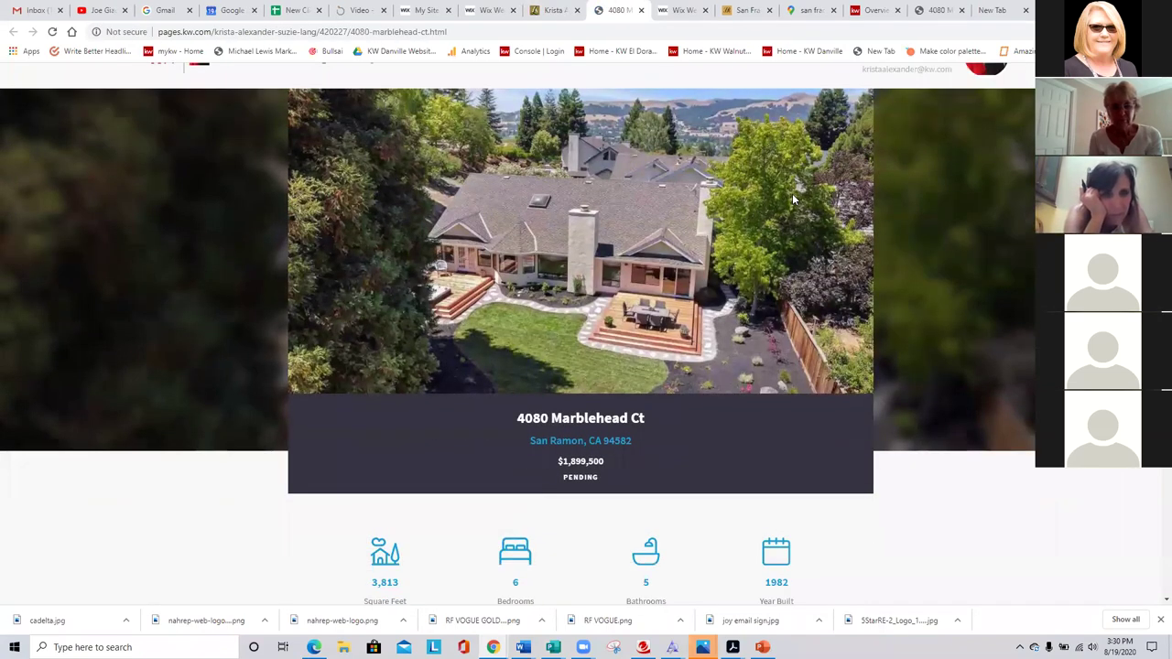
scroll(788, 202, down, 15)
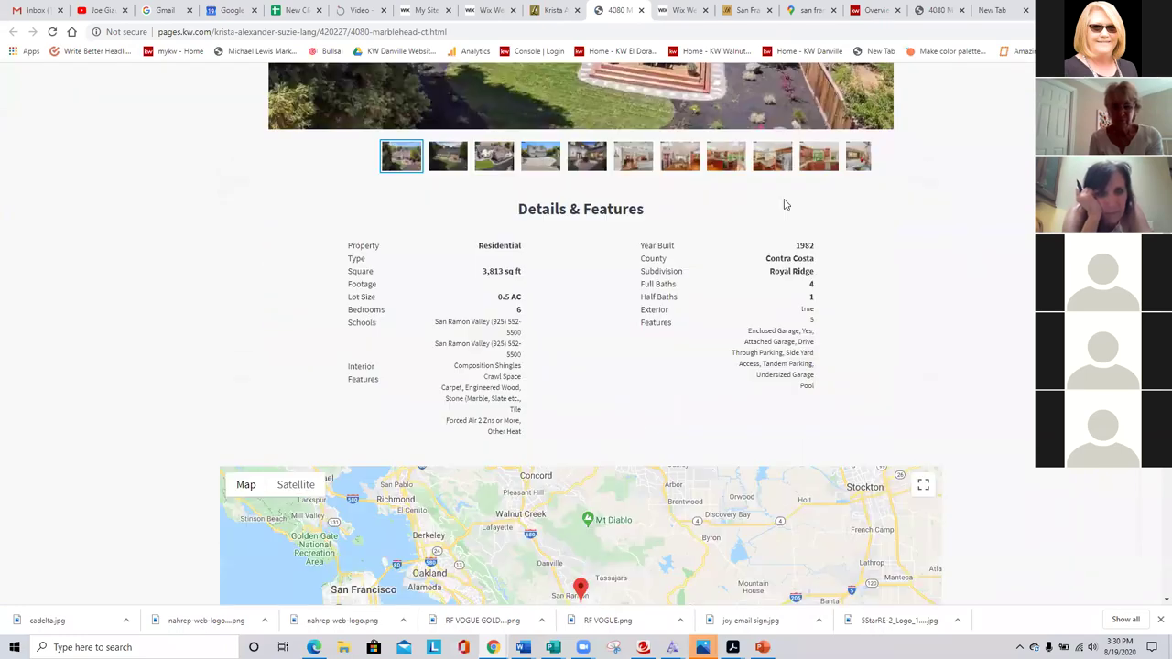
scroll(778, 203, down, 15)
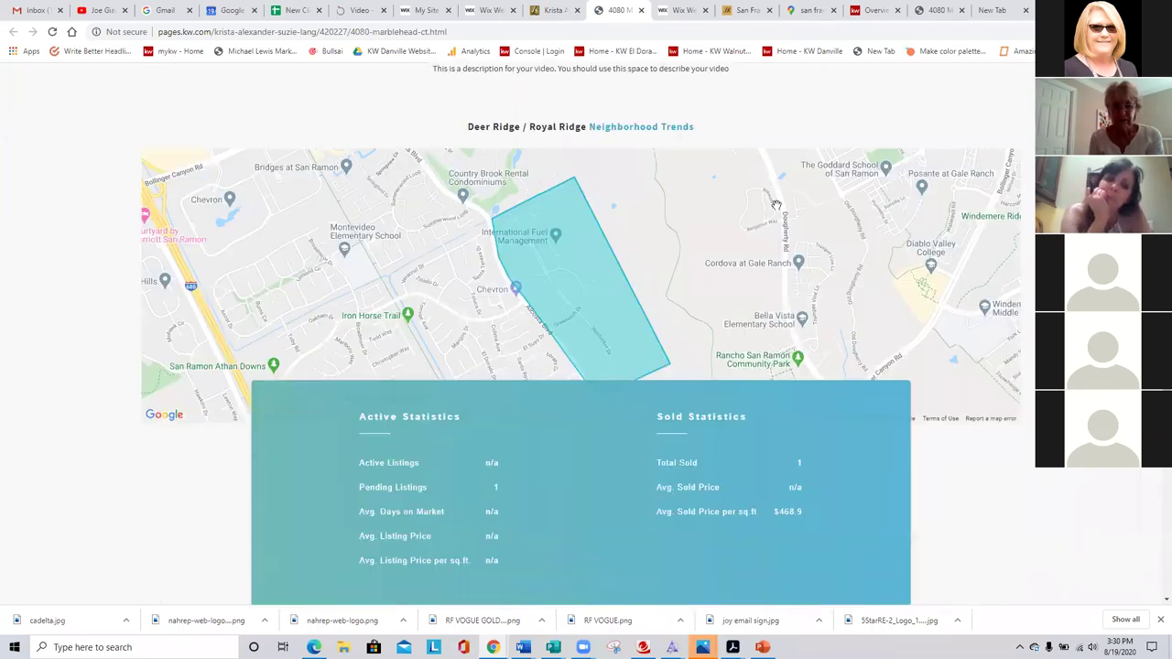
scroll(781, 213, up, 15)
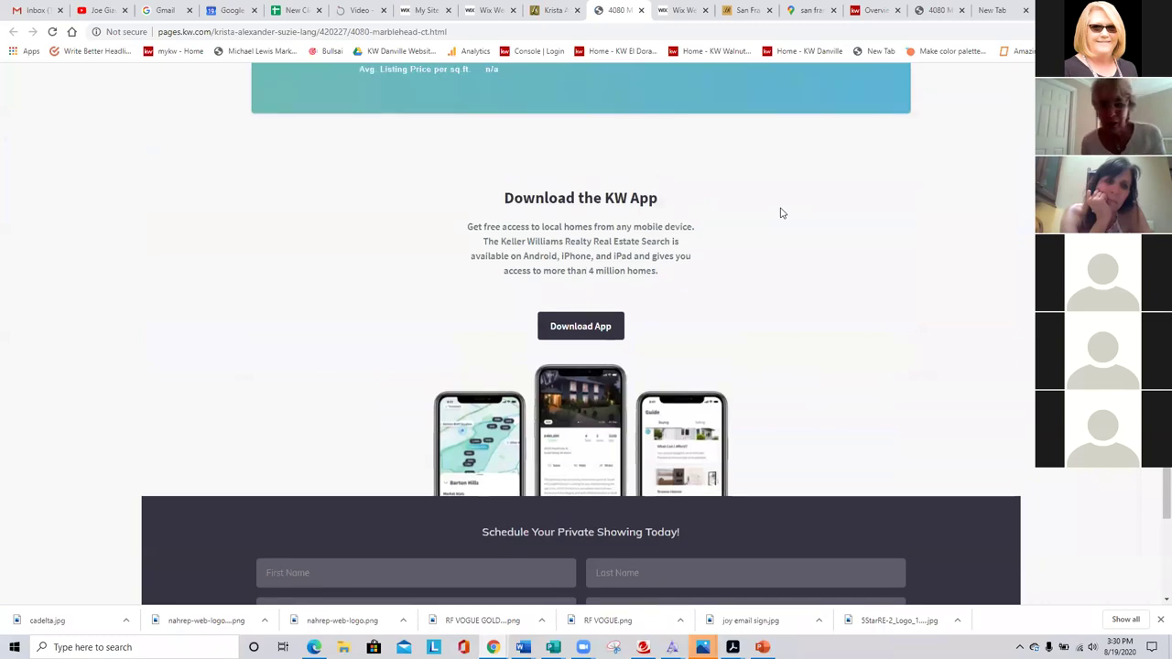
scroll(780, 213, up, 15)
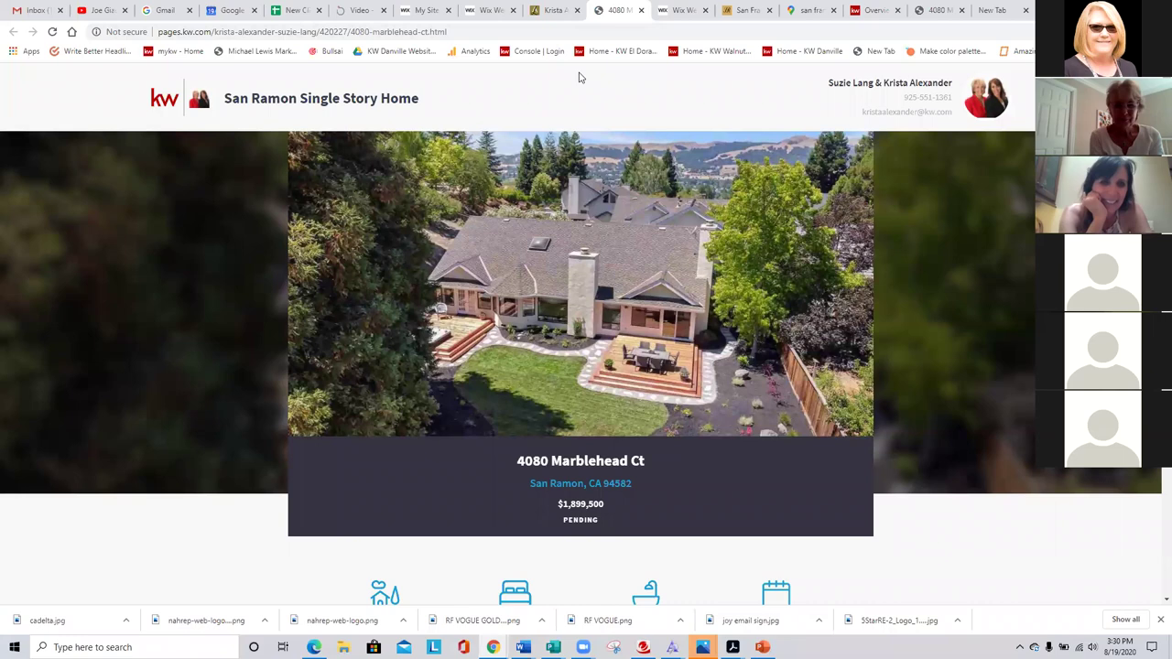
click(559, 7)
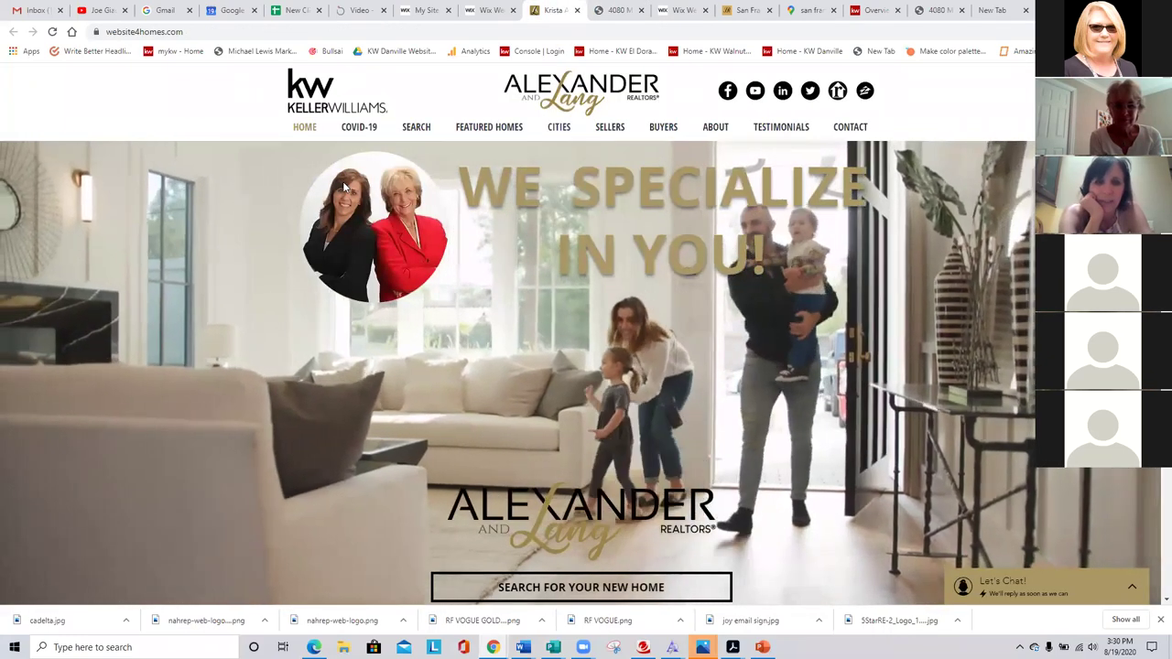
mouse_move(696, 134)
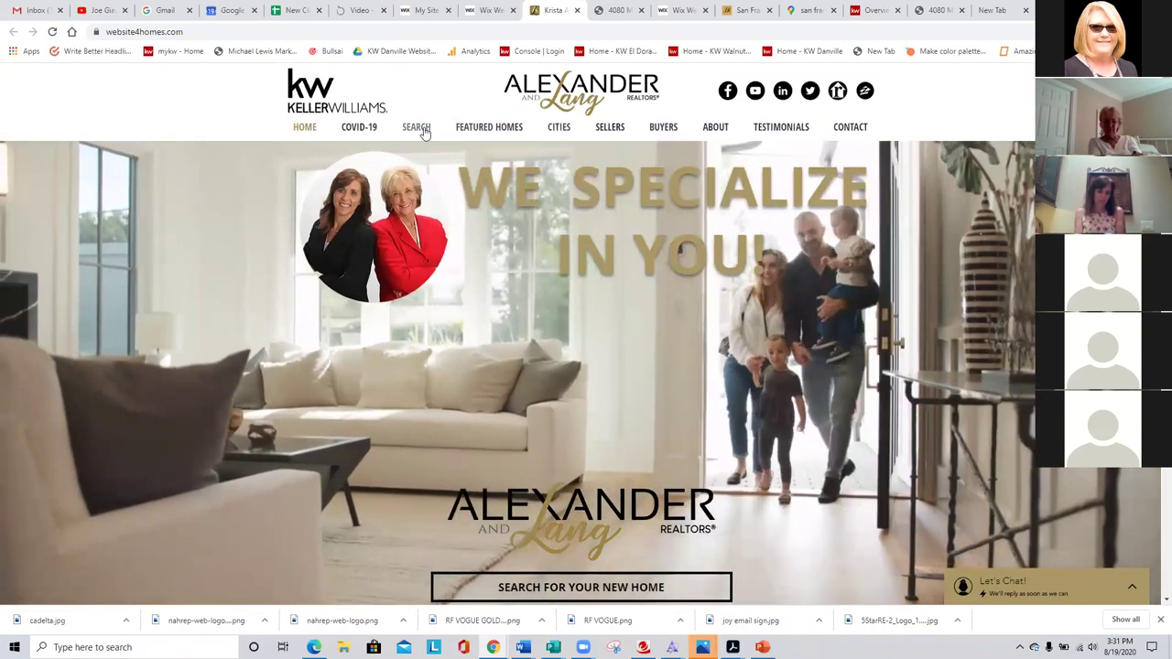
mouse_move(479, 130)
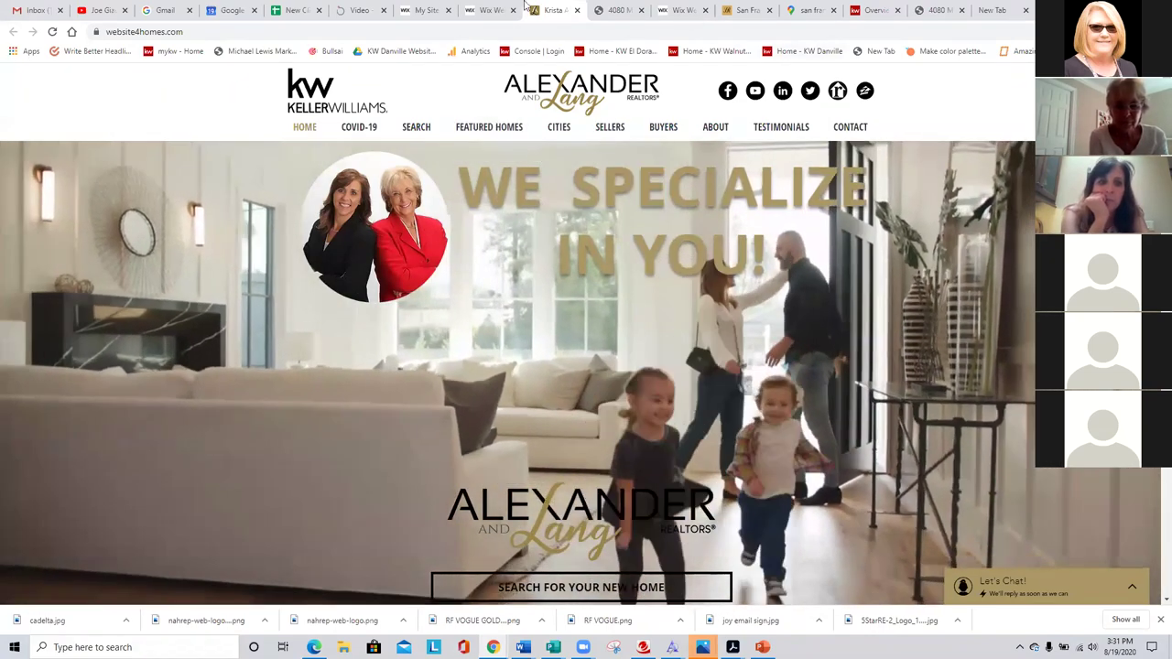
click(492, 10)
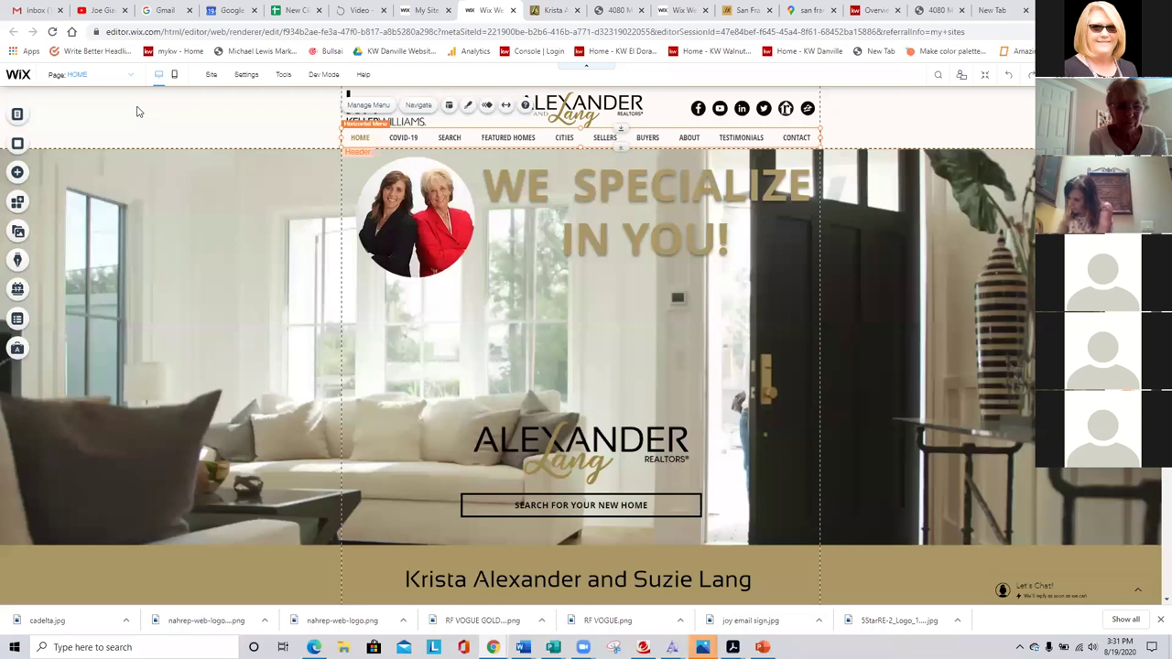
double_click(492, 138)
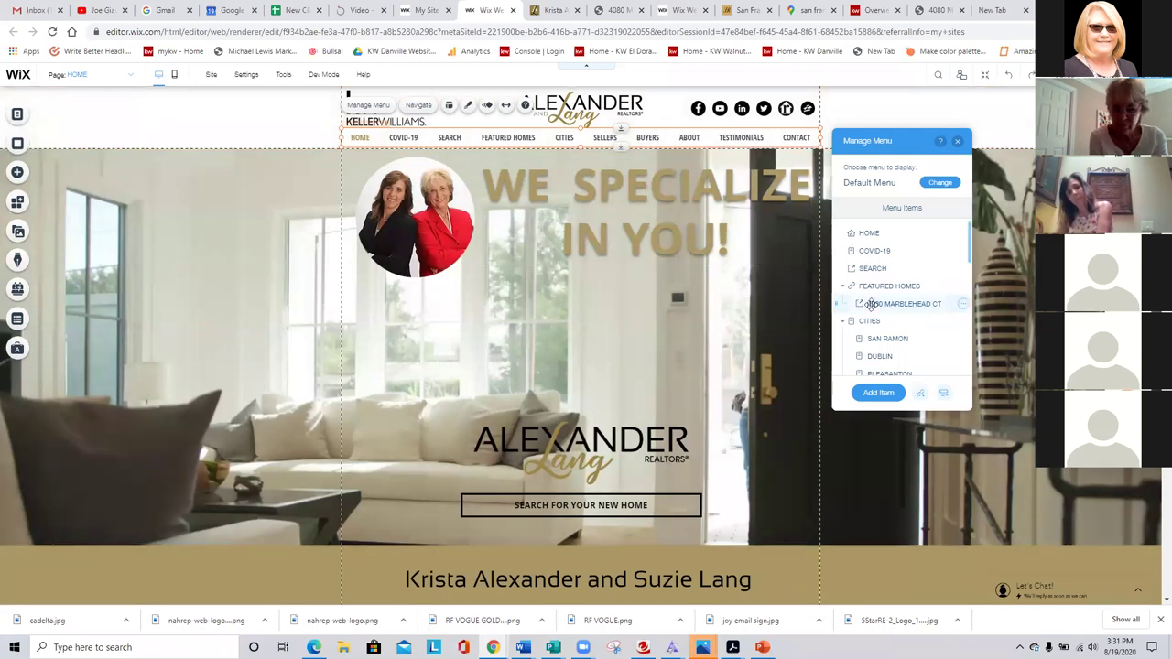
click(964, 305)
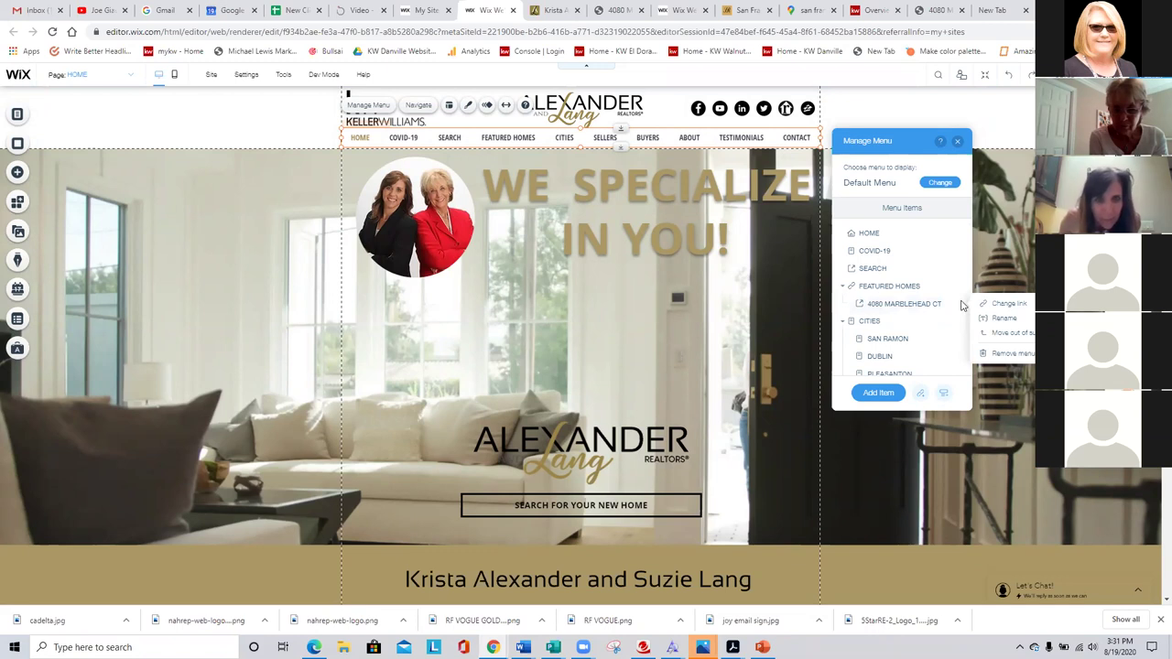
click(1011, 355)
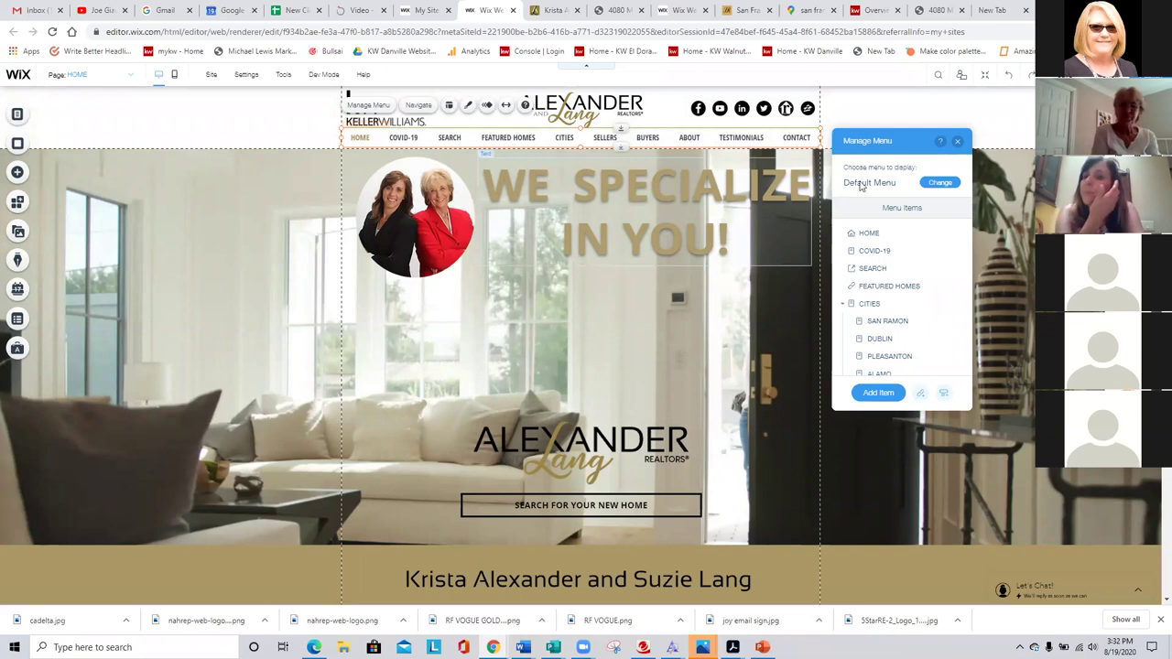
click(958, 142)
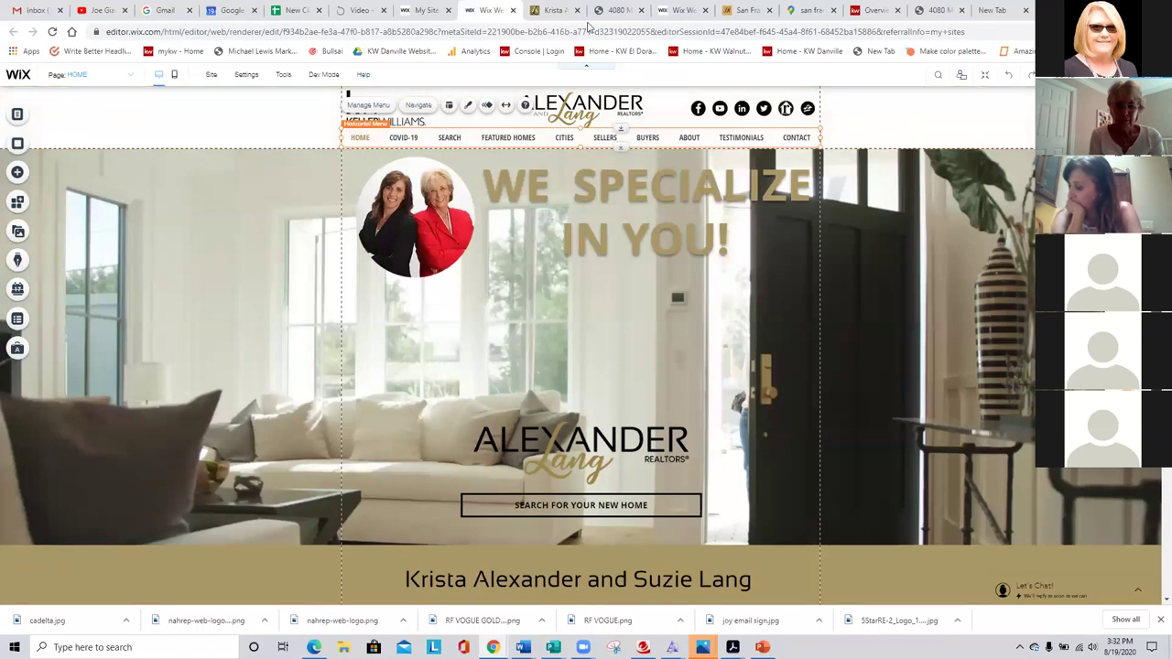
click(898, 11)
click(898, 11)
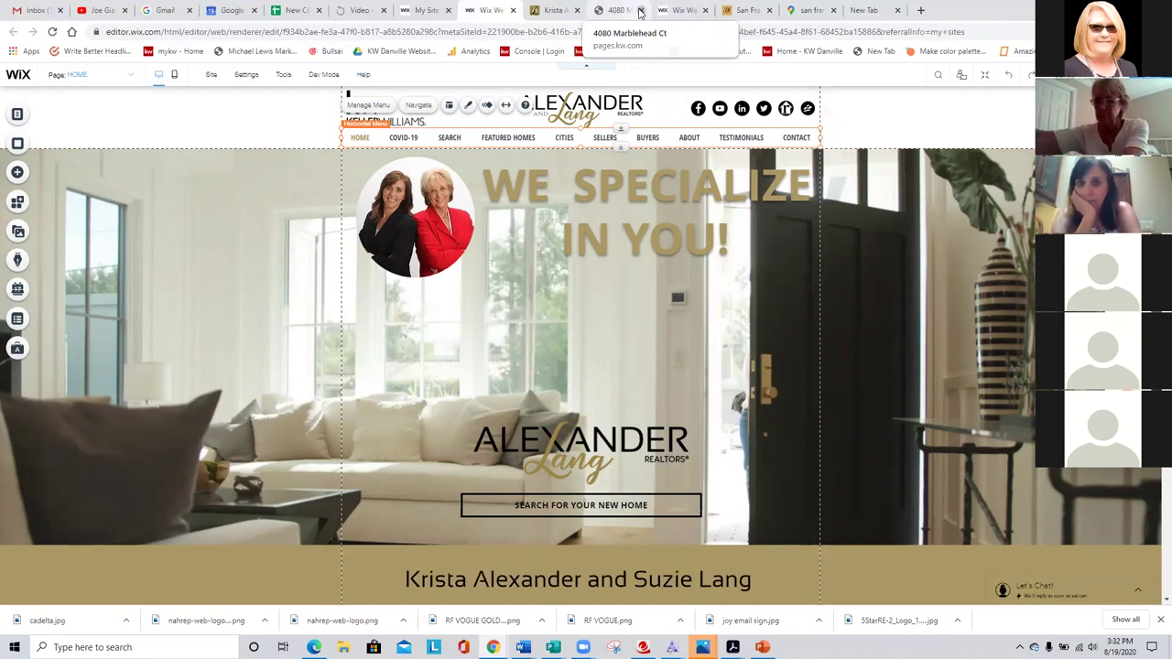
click(639, 11)
click(557, 10)
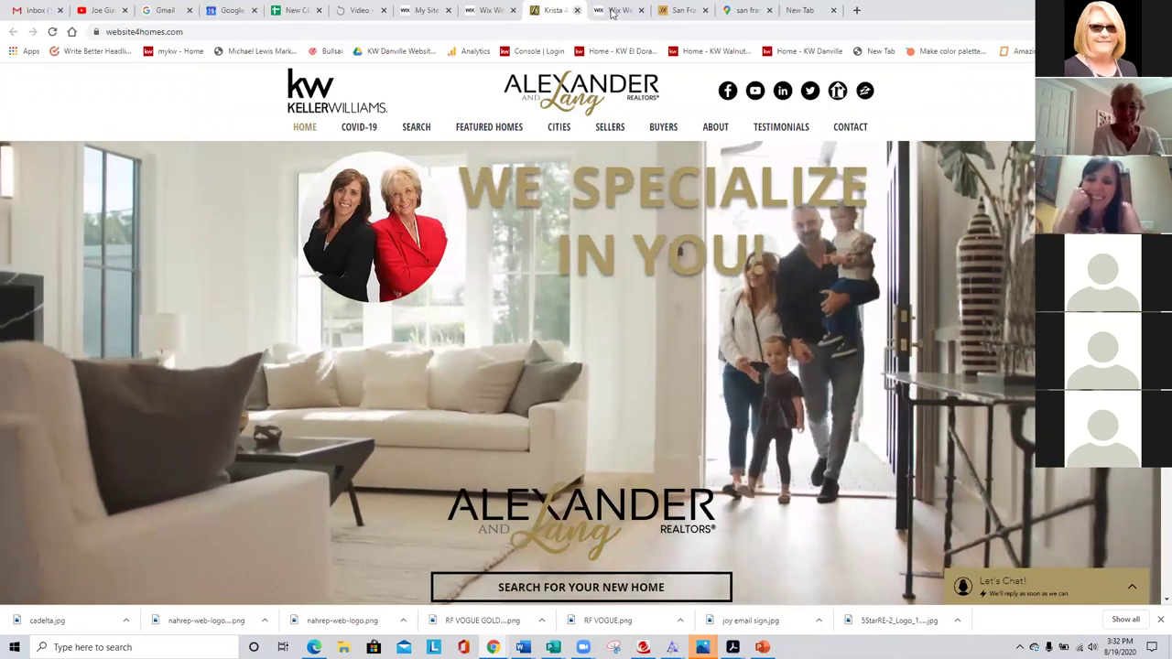
Step: Pick the East Bay agent's site from the My Sites list and open it in the Editor
click(424, 11)
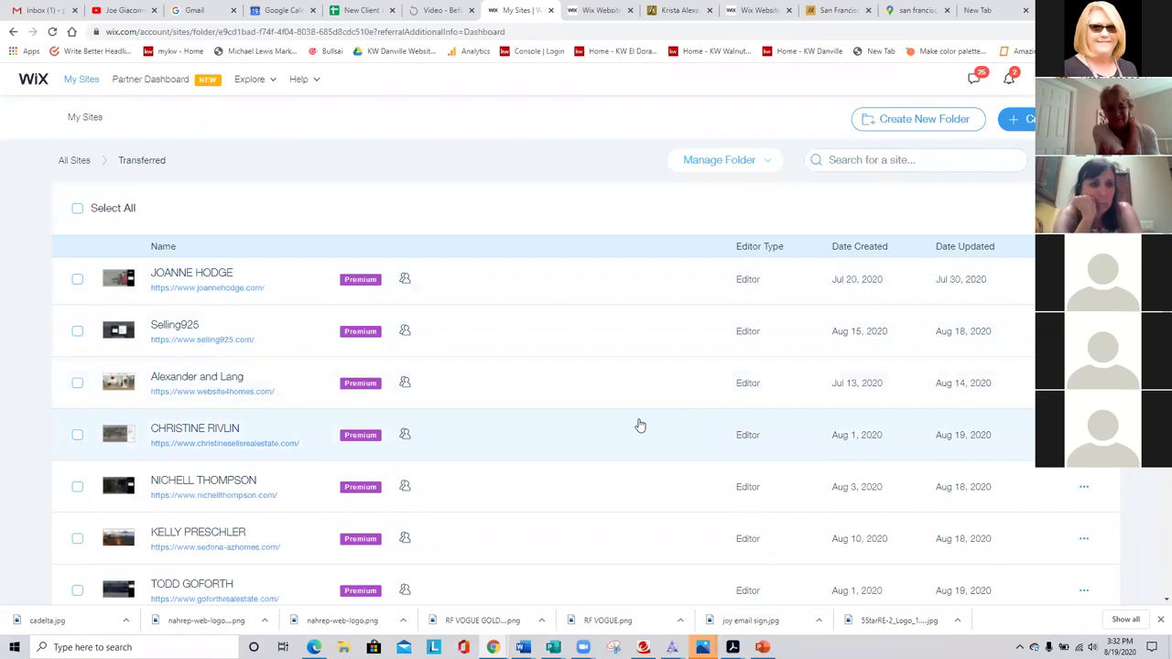
scroll(640, 426, down, 3)
scroll(639, 421, up, 1)
scroll(636, 419, down, 1)
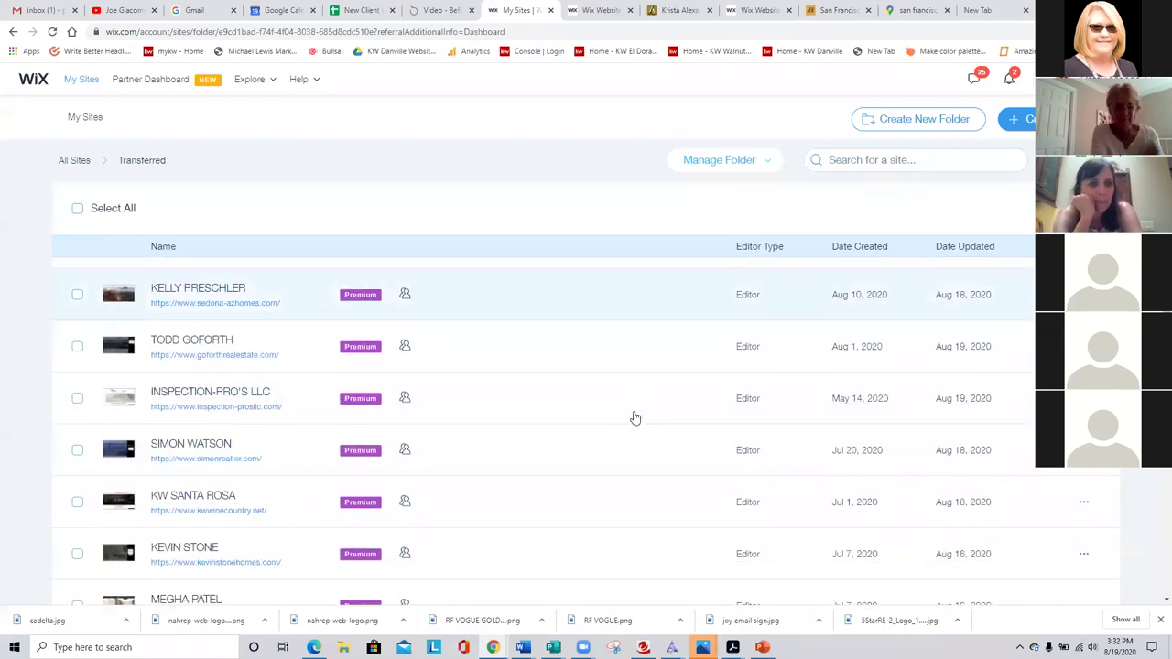
scroll(636, 418, down, 2)
scroll(635, 418, down, 3)
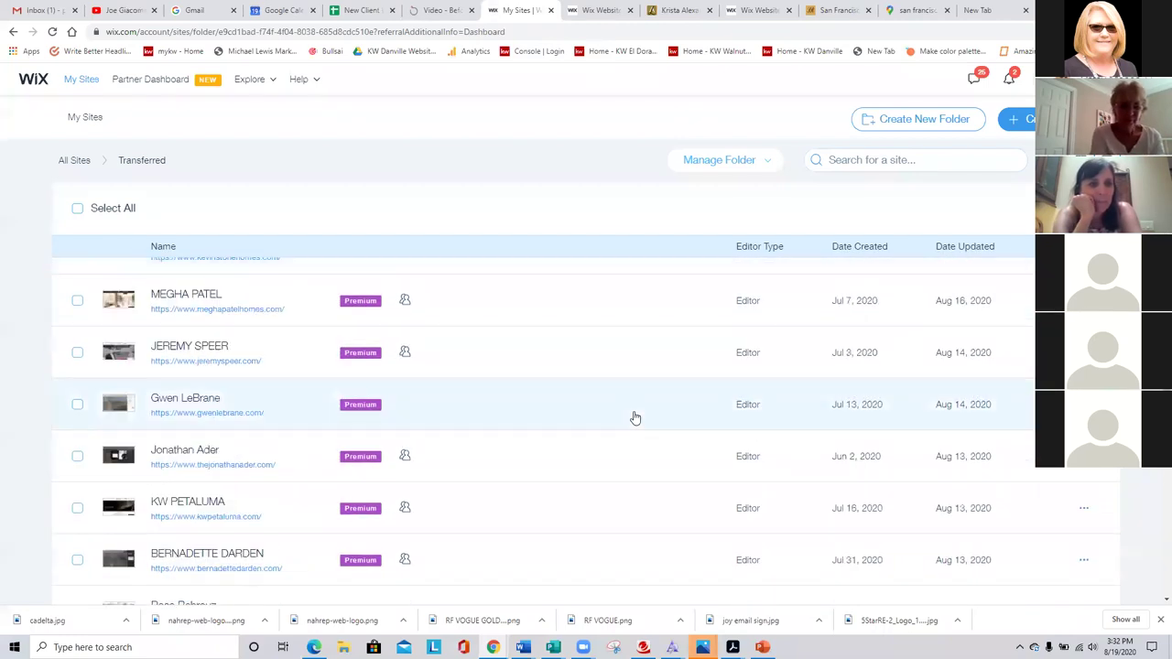
scroll(636, 417, down, 5)
scroll(636, 417, down, 3)
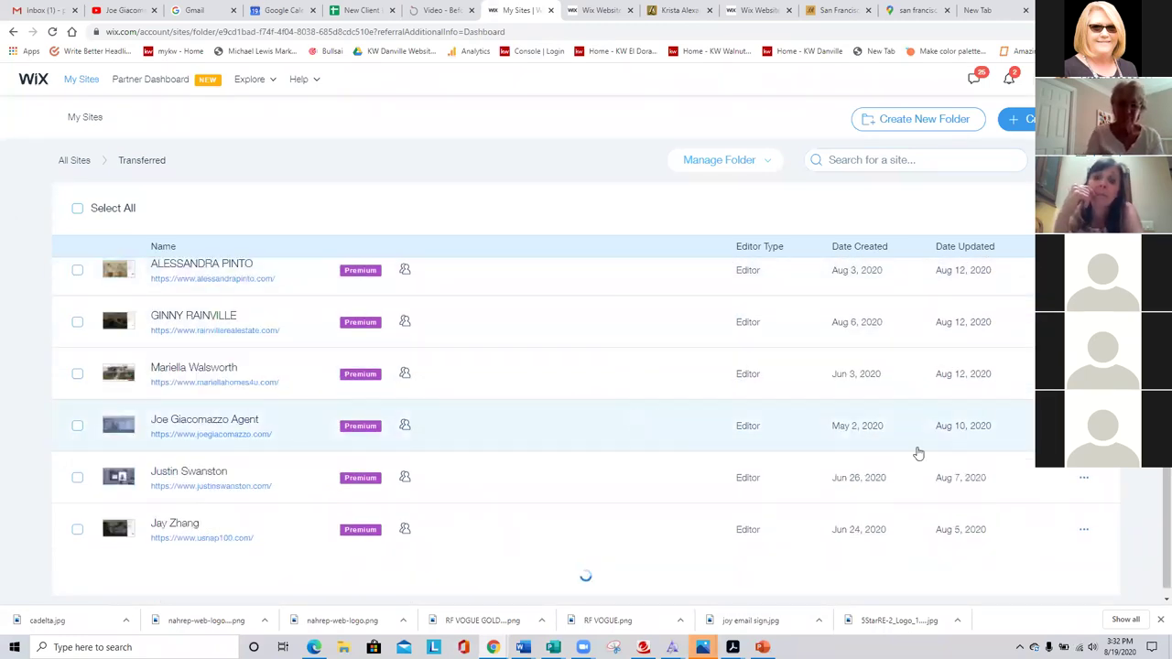
click(1027, 403)
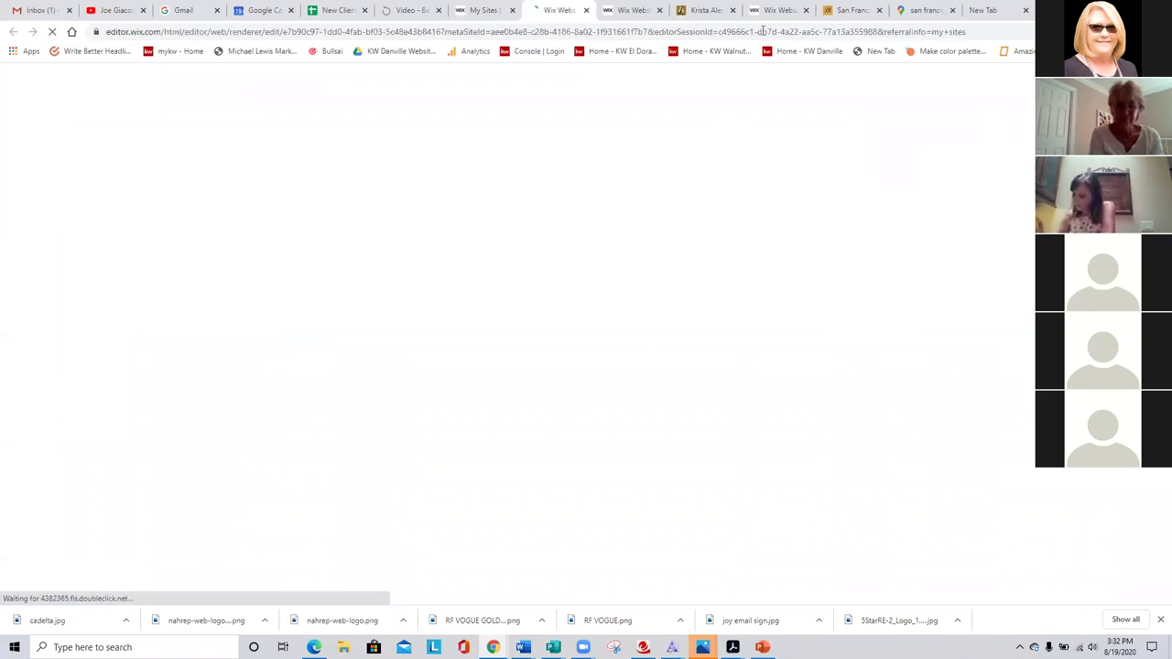
Step: Close the duplicate Wix Editor tabs and the live realtor site tab
click(659, 10)
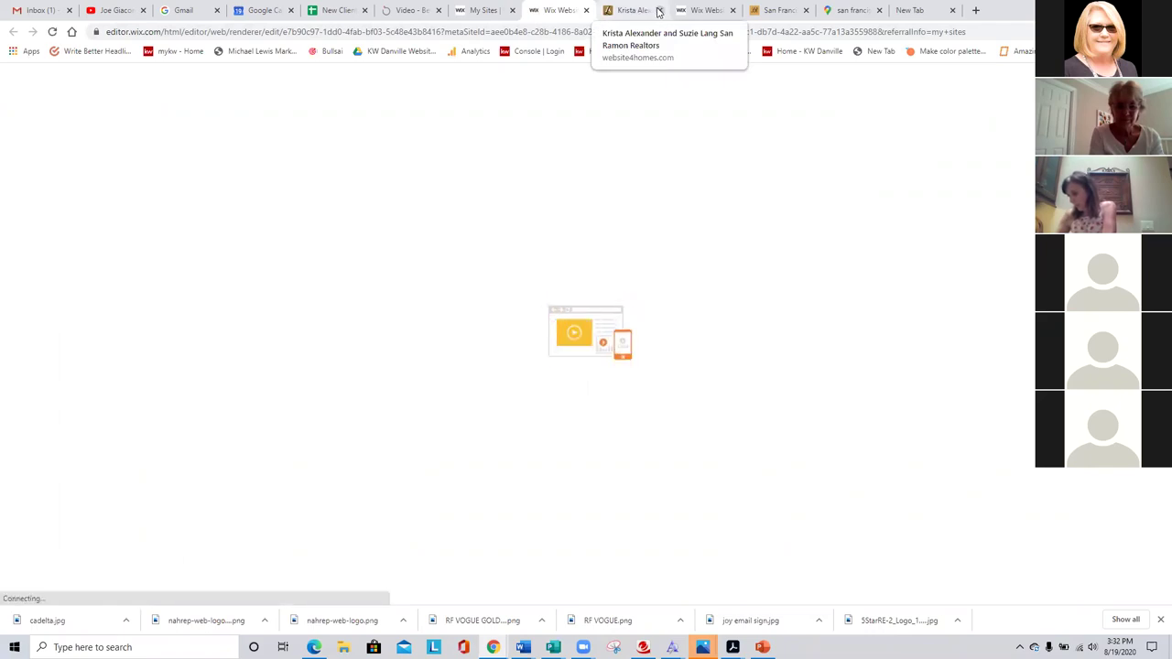
click(658, 10)
click(660, 10)
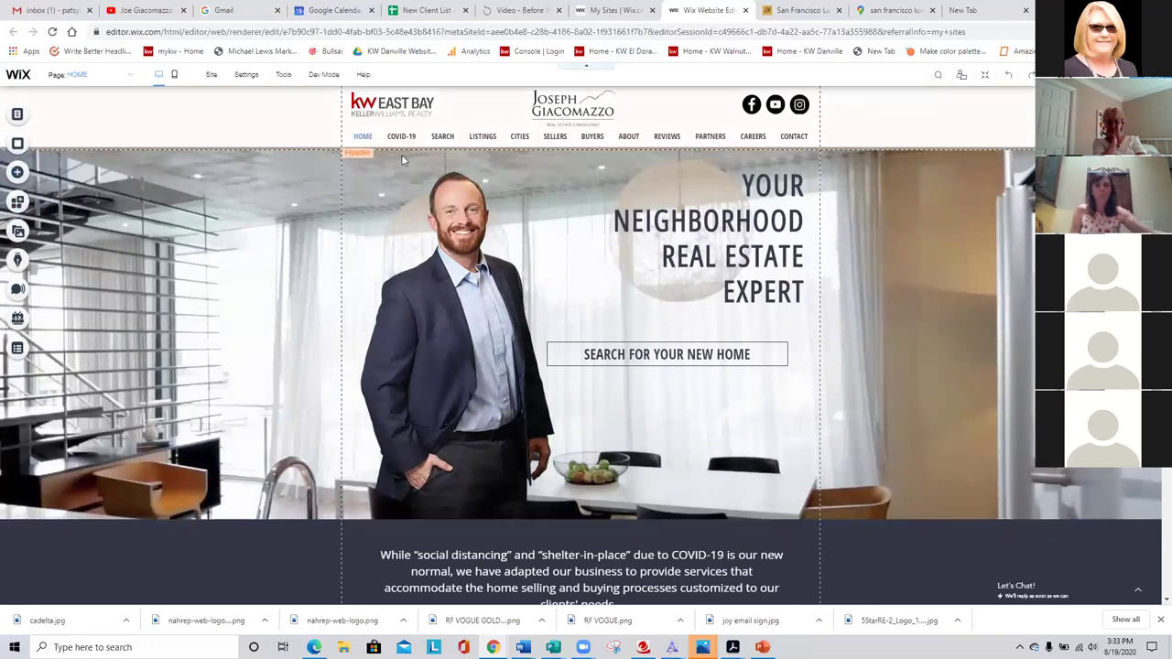
Step: Open the settings of the Reviews (All) dynamic page from Menus & Pages
click(16, 115)
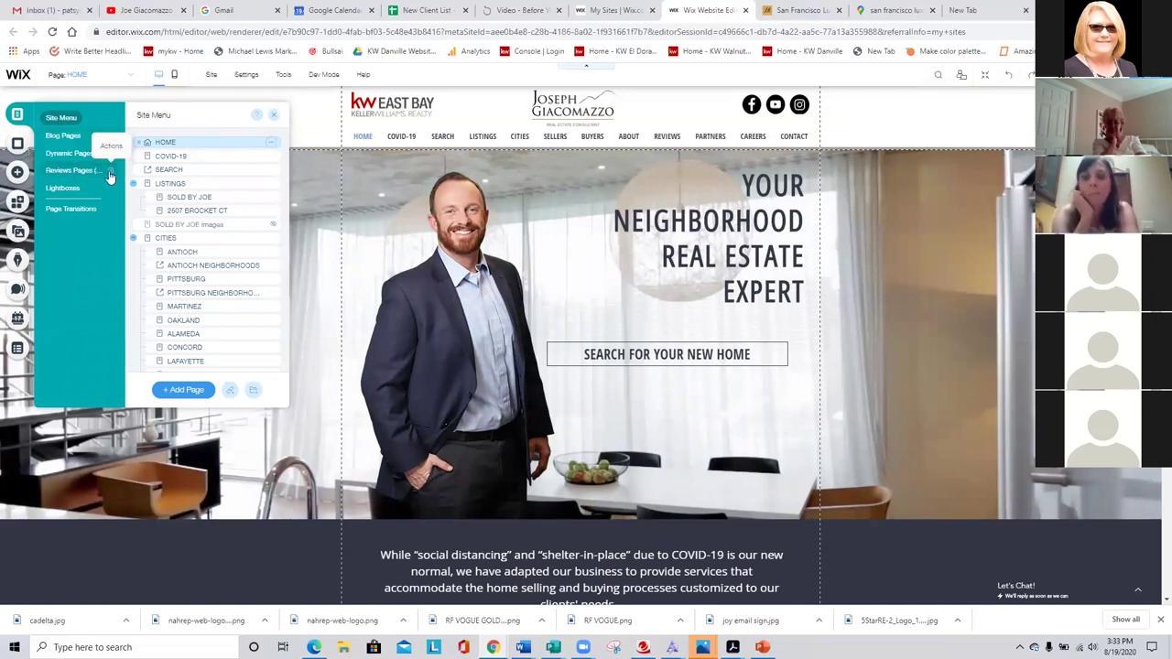
click(109, 175)
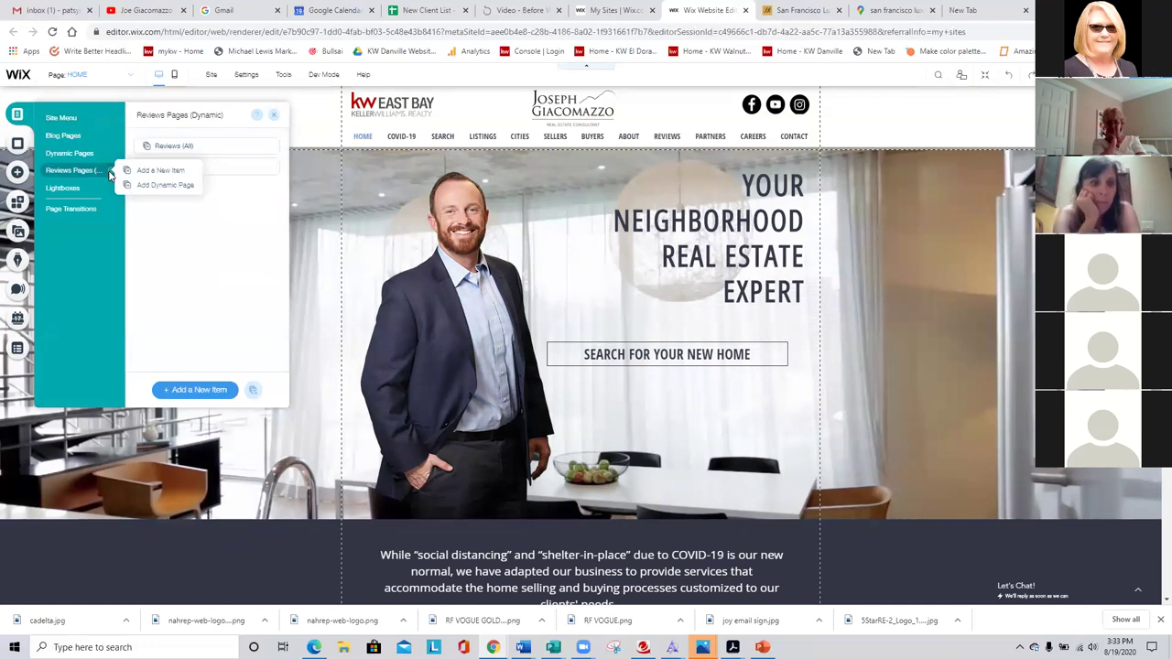
click(227, 146)
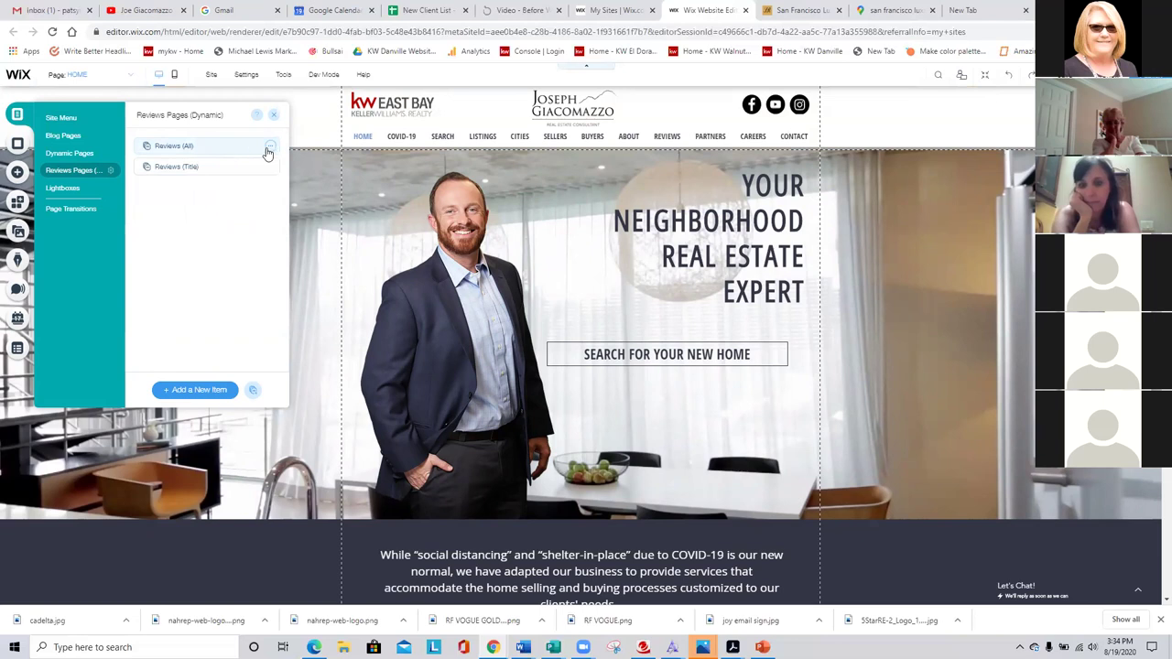
click(231, 146)
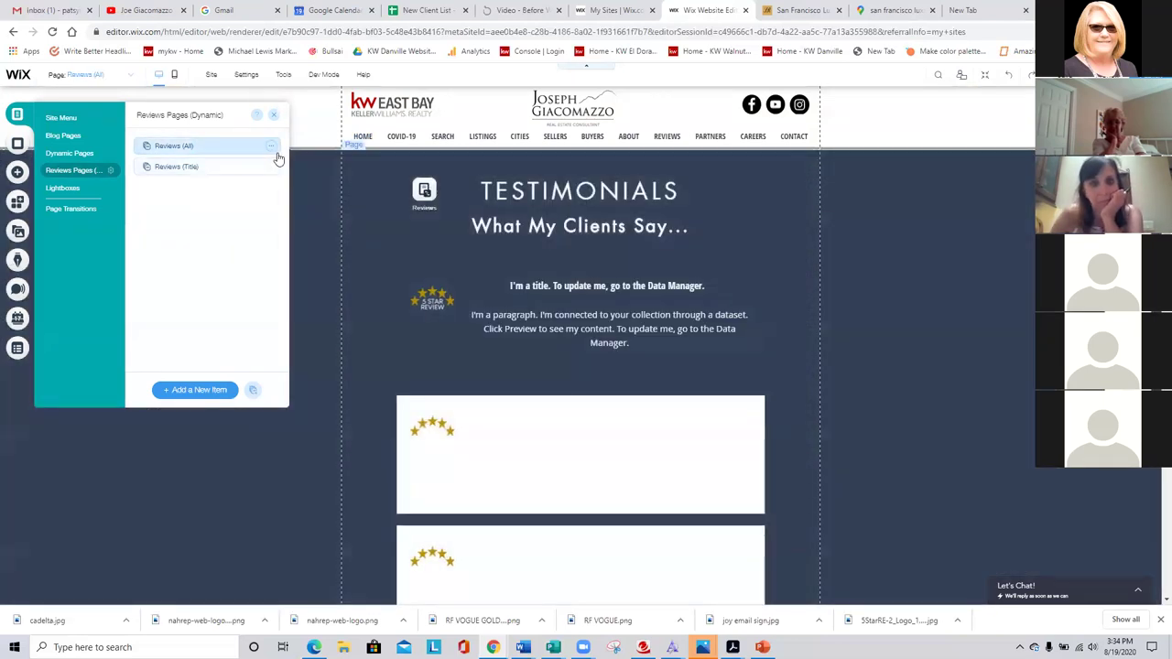
click(272, 148)
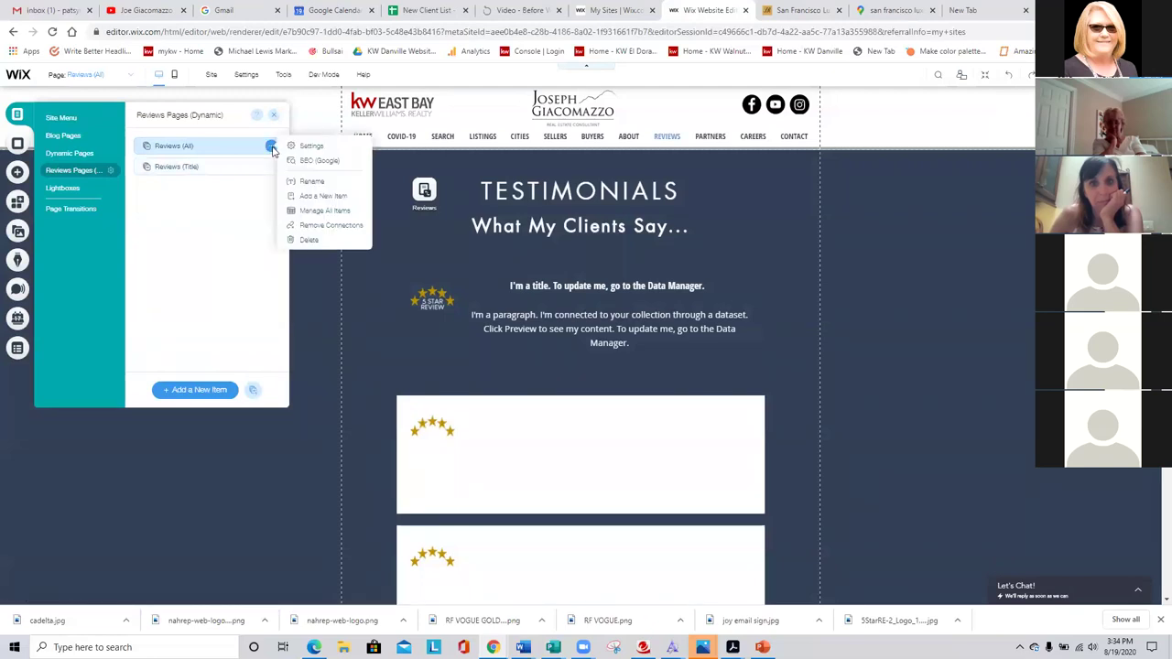
click(310, 146)
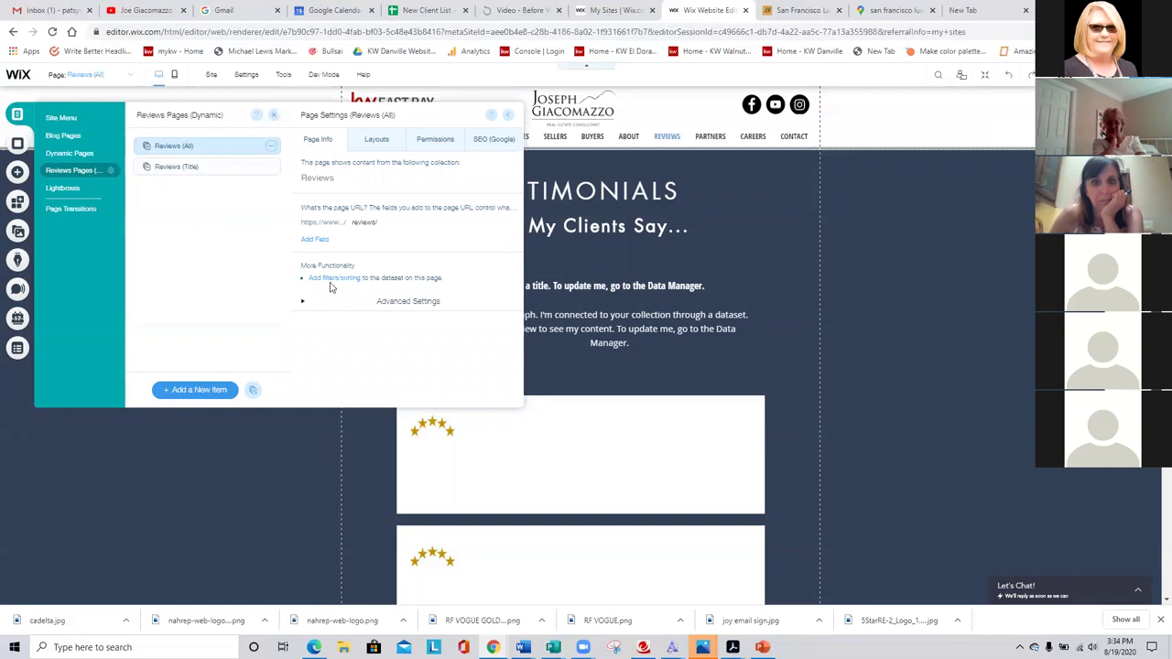
Step: Set the Reviews dataset's number of items to display to 25
click(333, 280)
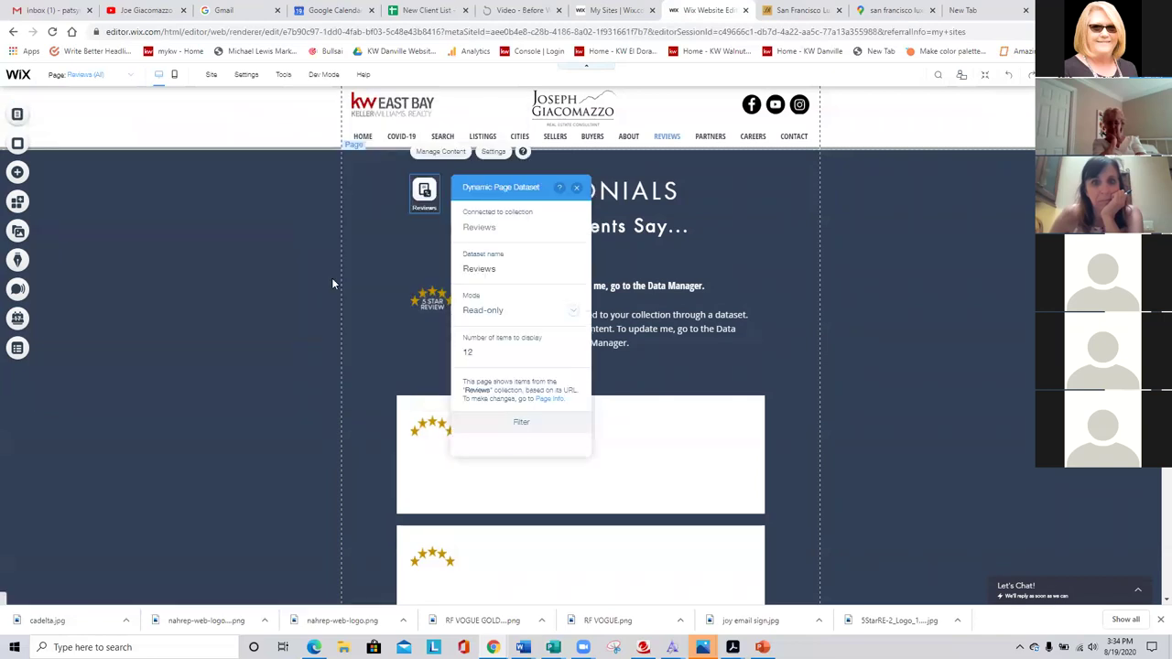
click(481, 353)
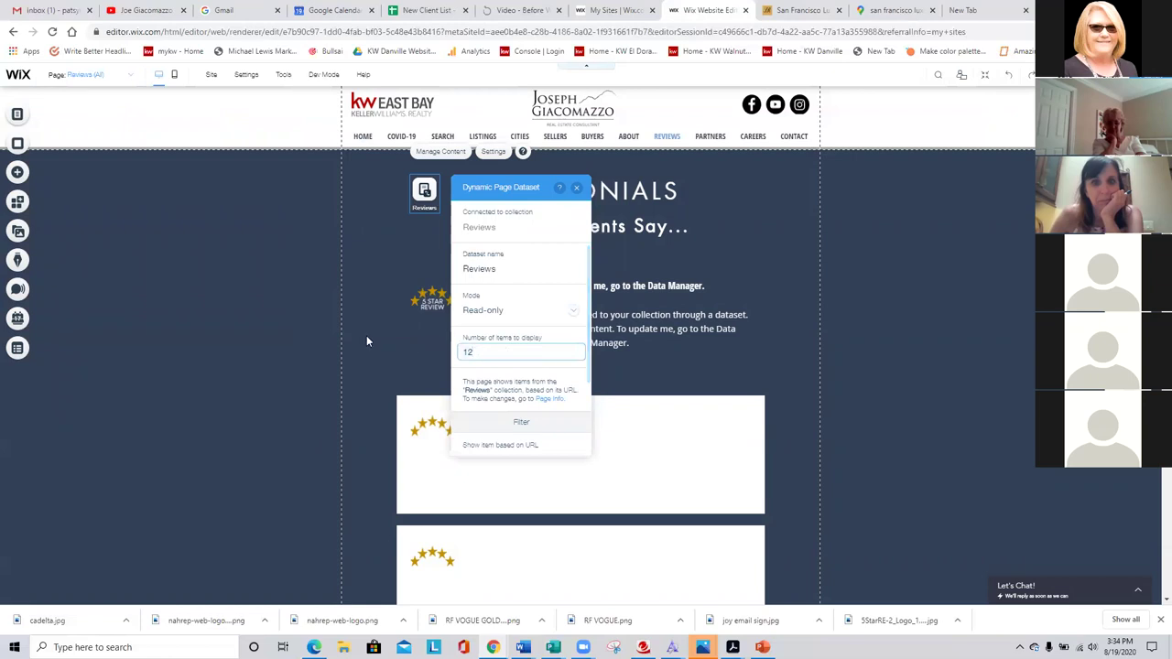
key(BackSpace)
key(BackSpace)
text(25)
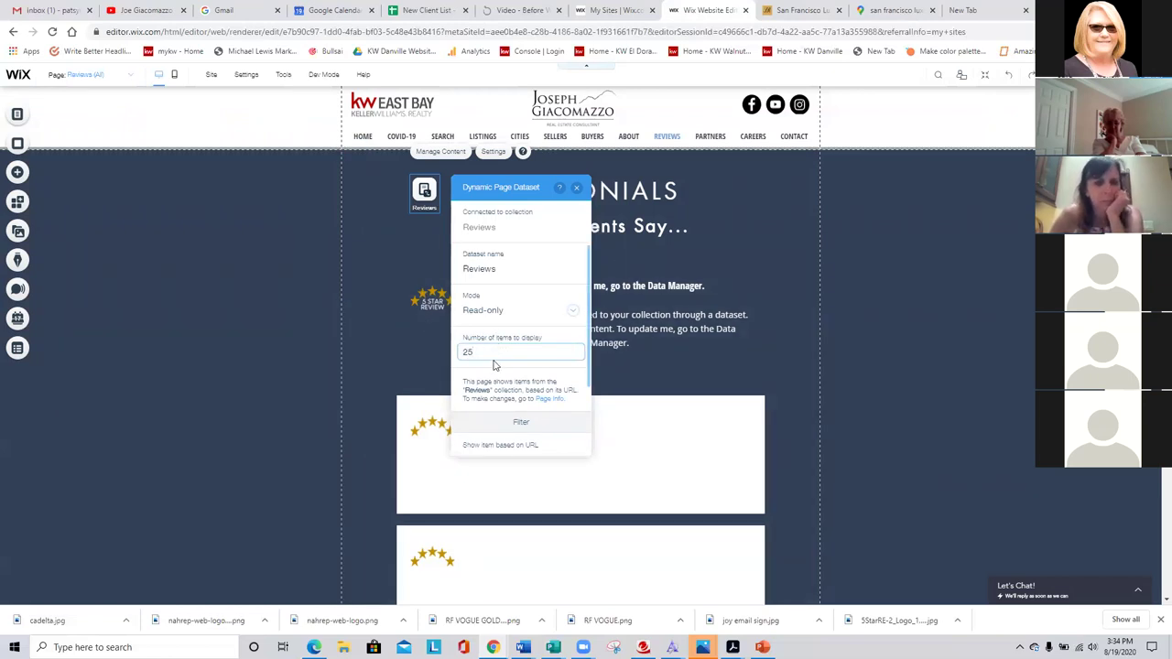
scroll(510, 281, down, 1)
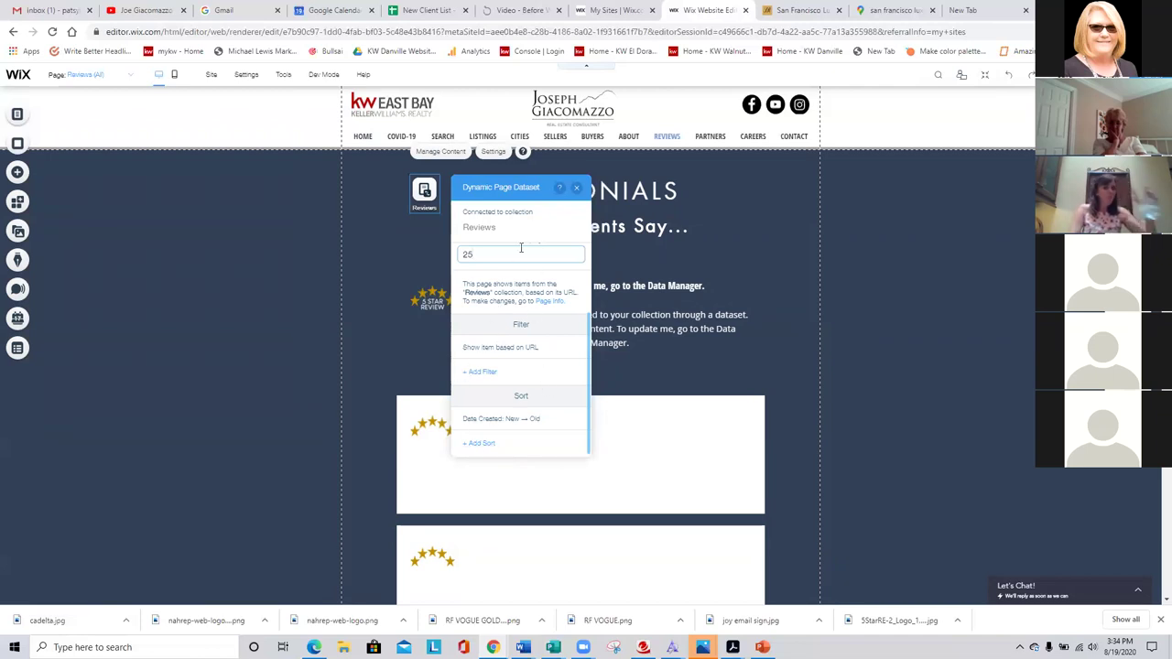
click(576, 189)
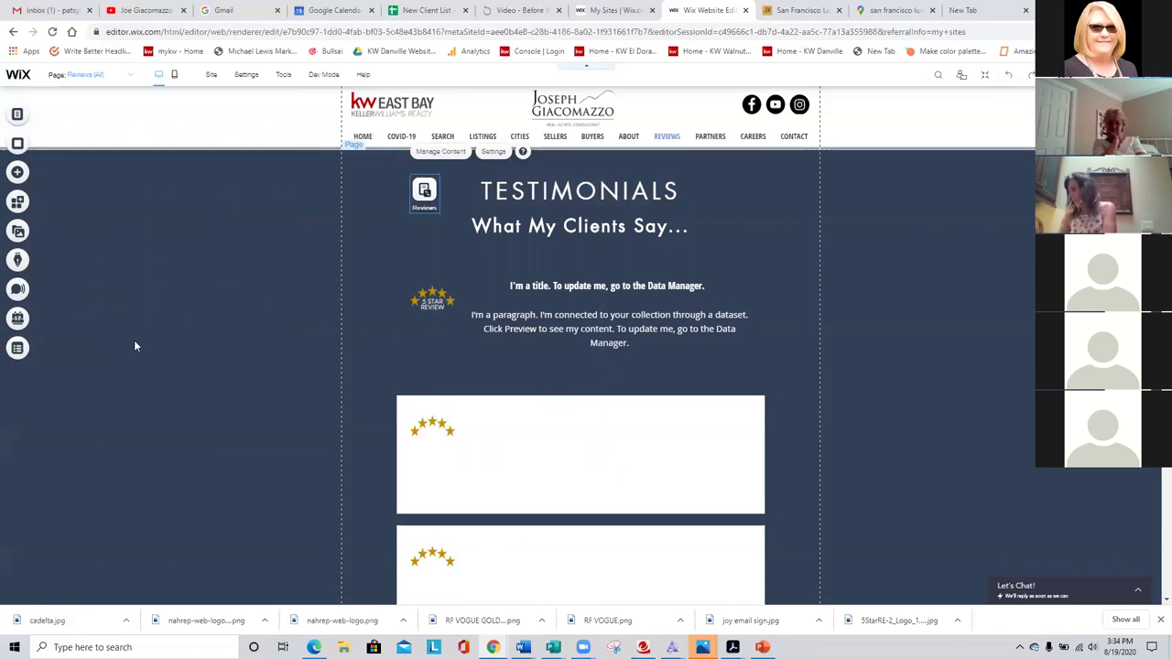
click(17, 351)
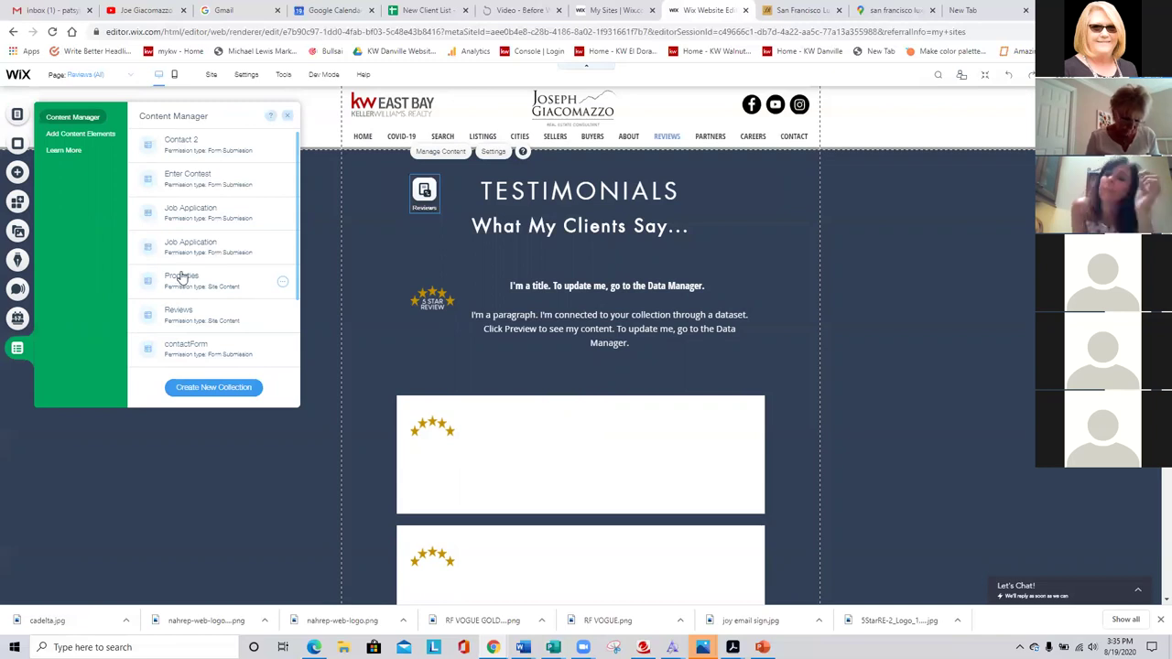
Step: Open the Properties collection, showing Property Name 01 through 06
click(191, 284)
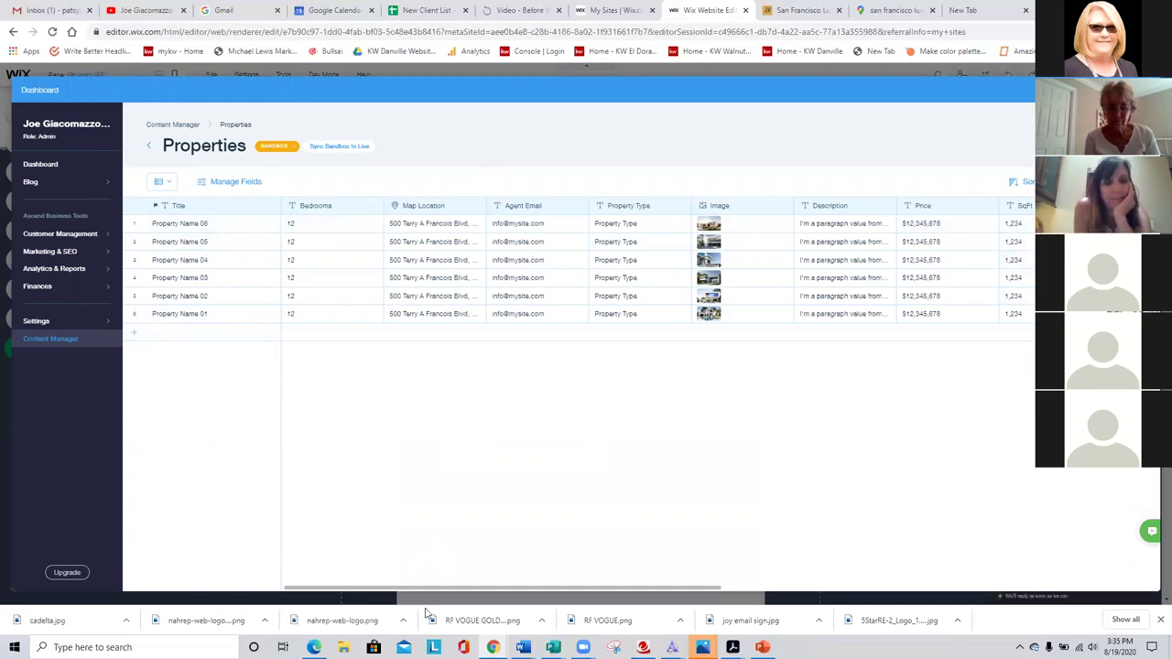
Step: Delete the Year Built column and move Bathrooms next to Bedrooms
drag(447, 590, 793, 581)
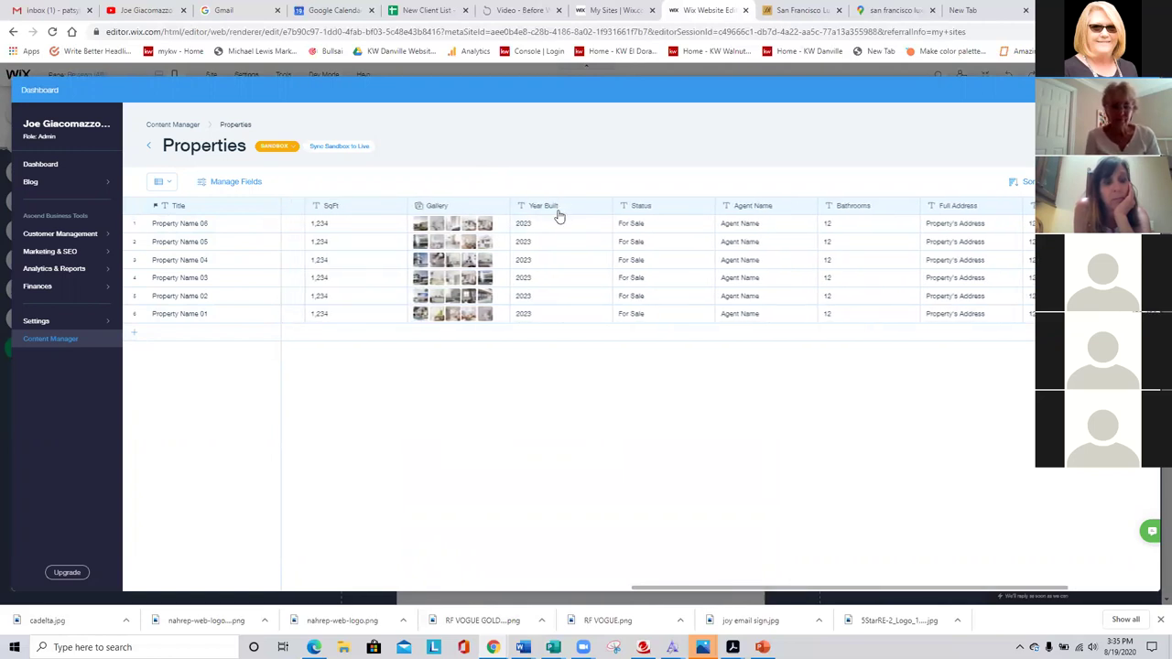
click(575, 209)
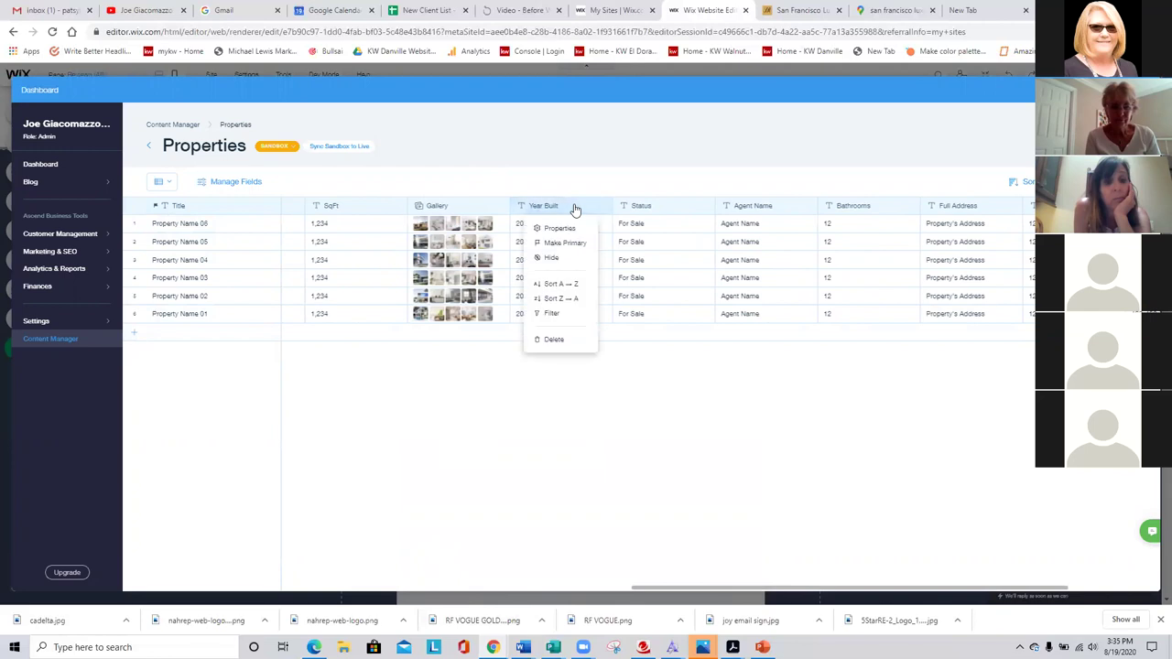
click(552, 340)
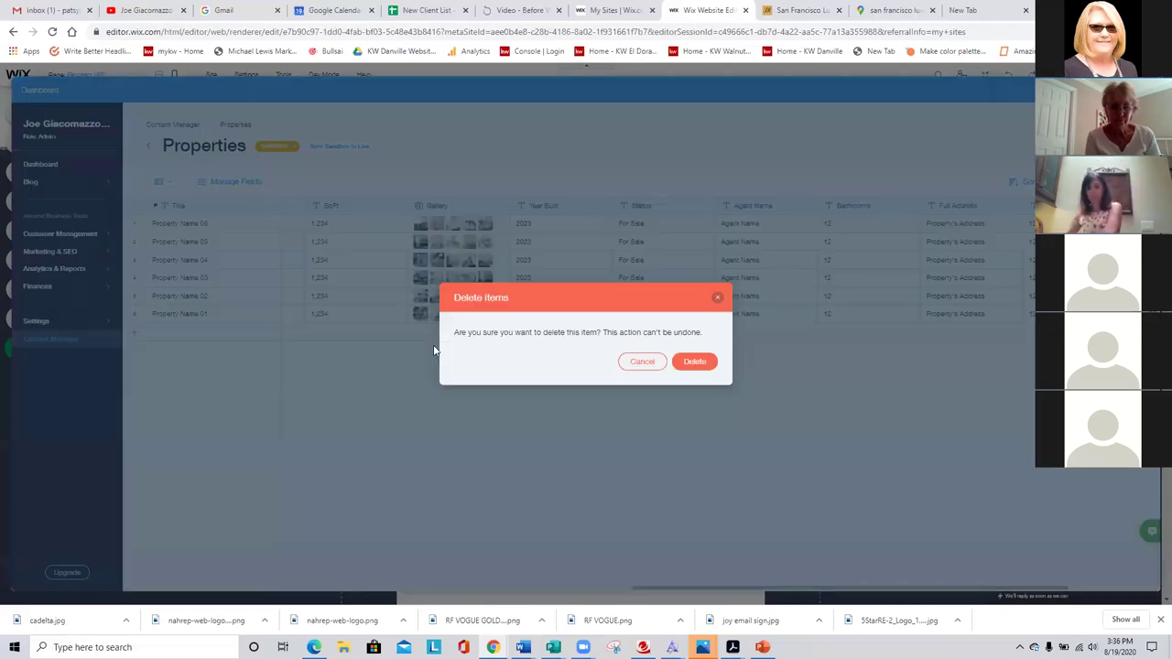
click(694, 362)
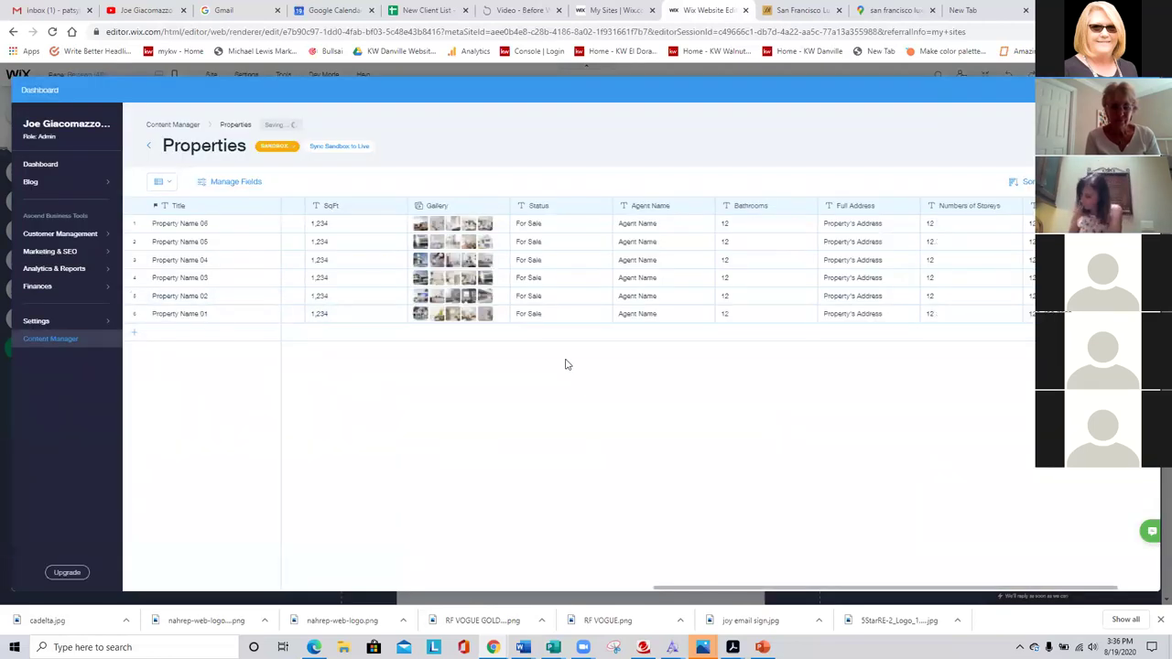
drag(767, 210, 434, 215)
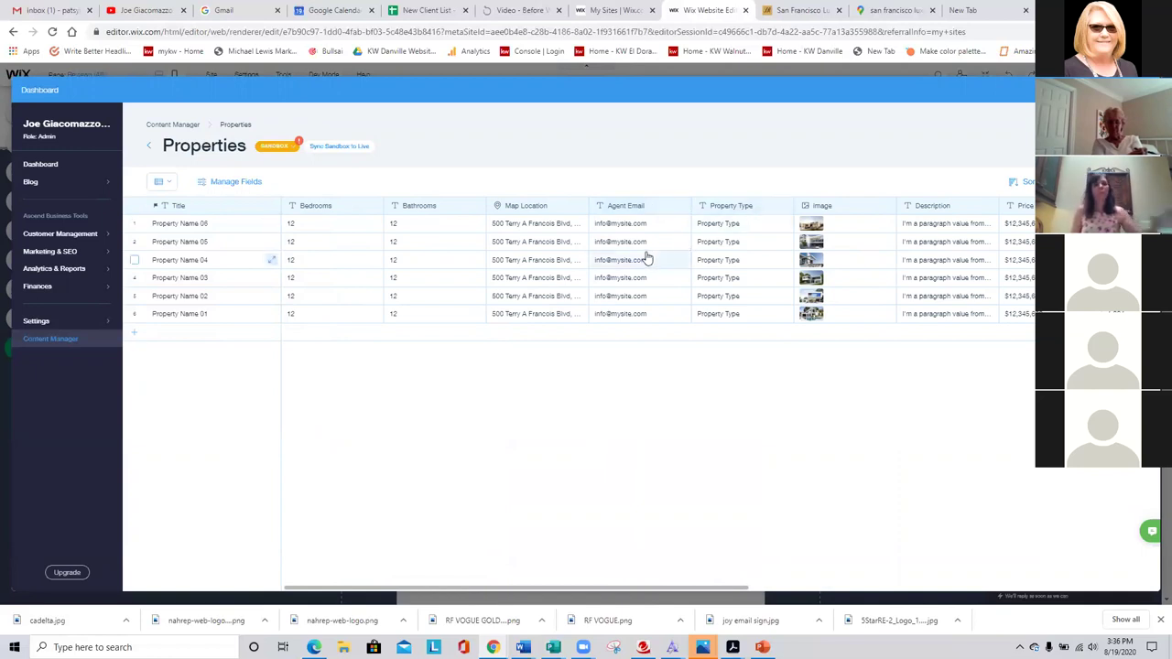
Step: Delete the Property Type column and move SqFt right after Bathrooms
click(749, 210)
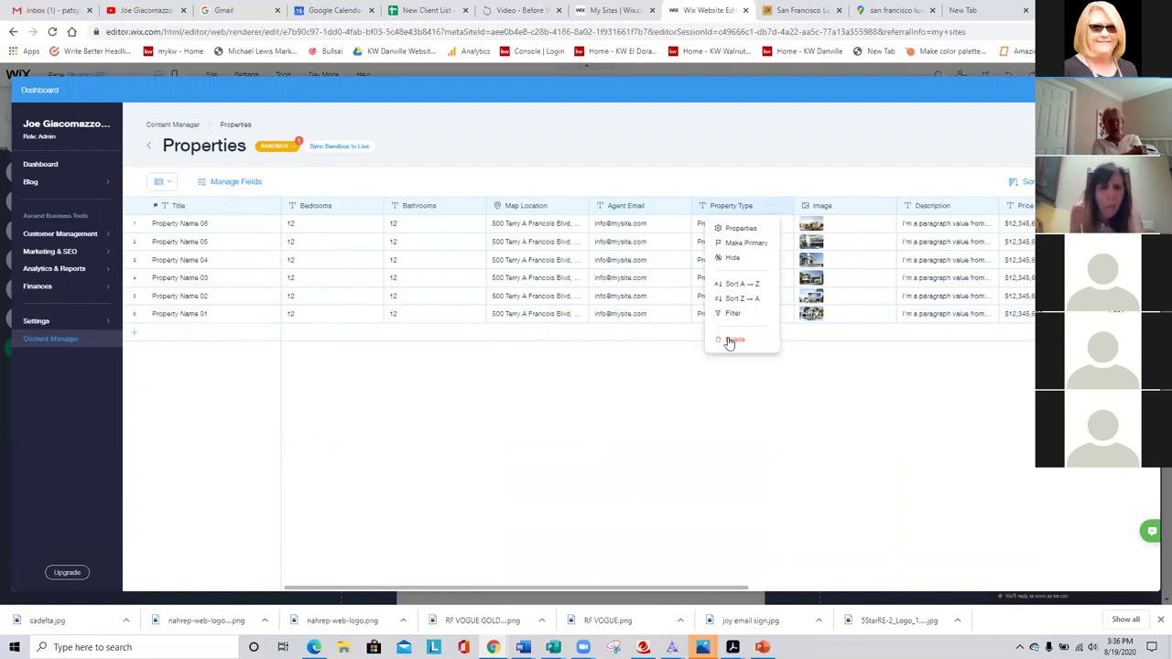
click(729, 340)
click(695, 362)
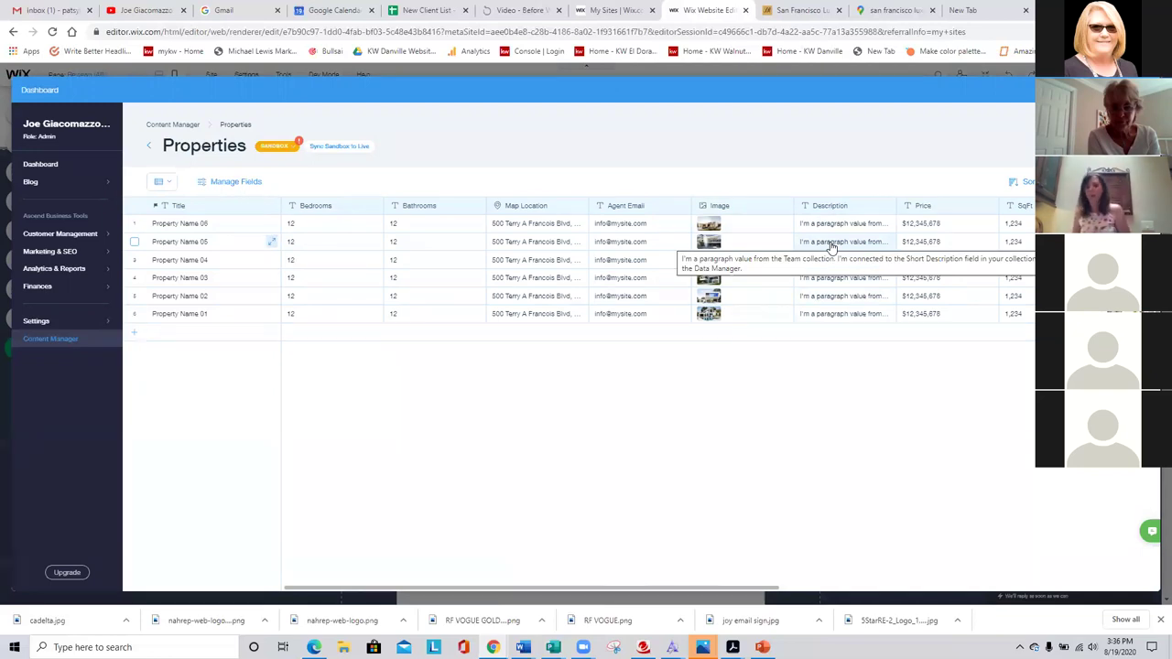
drag(1021, 205, 532, 235)
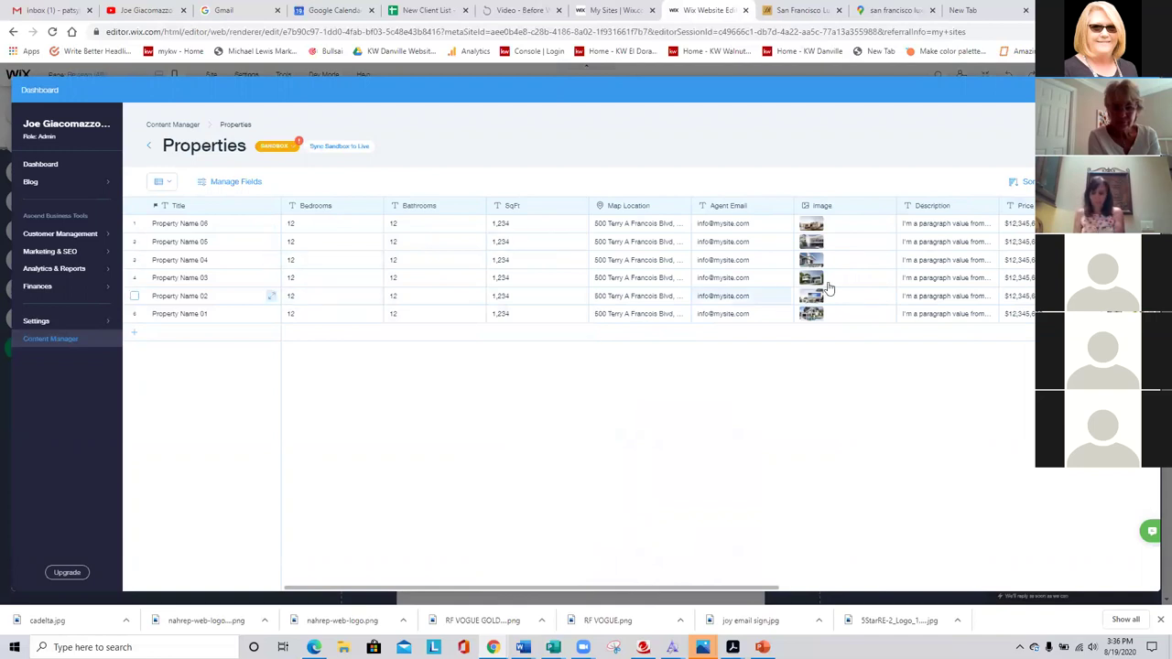
Step: Move the Price column to sit right after SqFt
drag(735, 593, 888, 597)
scroll(916, 322, right, 3)
scroll(910, 226, left, 3)
scroll(950, 216, right, 2)
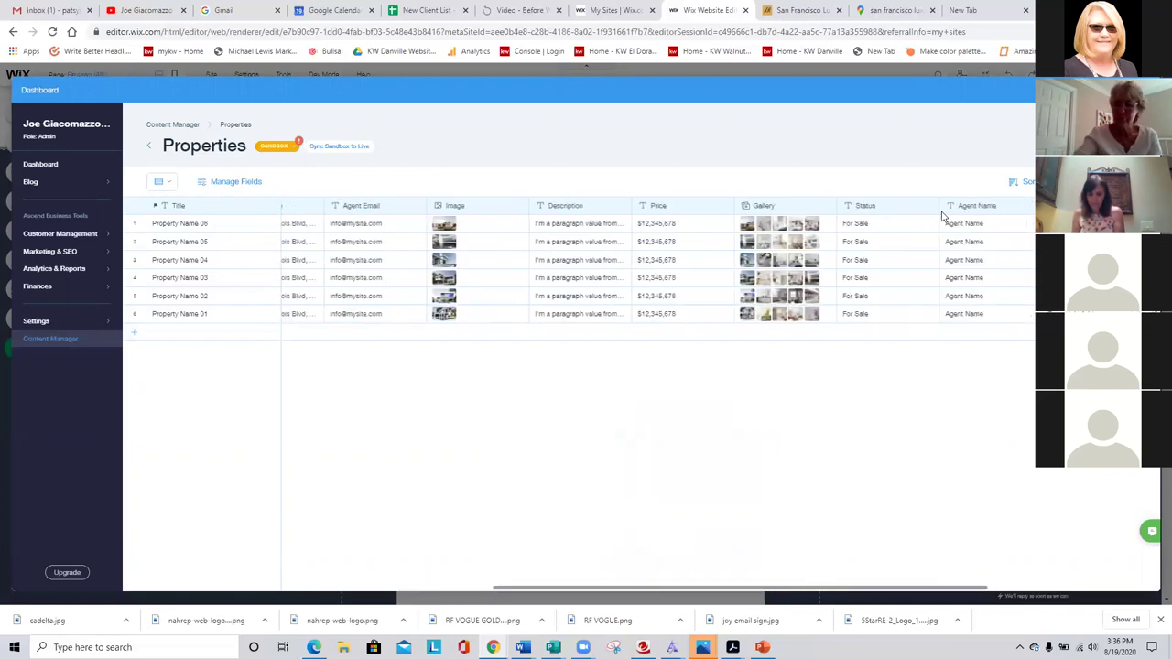
drag(678, 214, 629, 211)
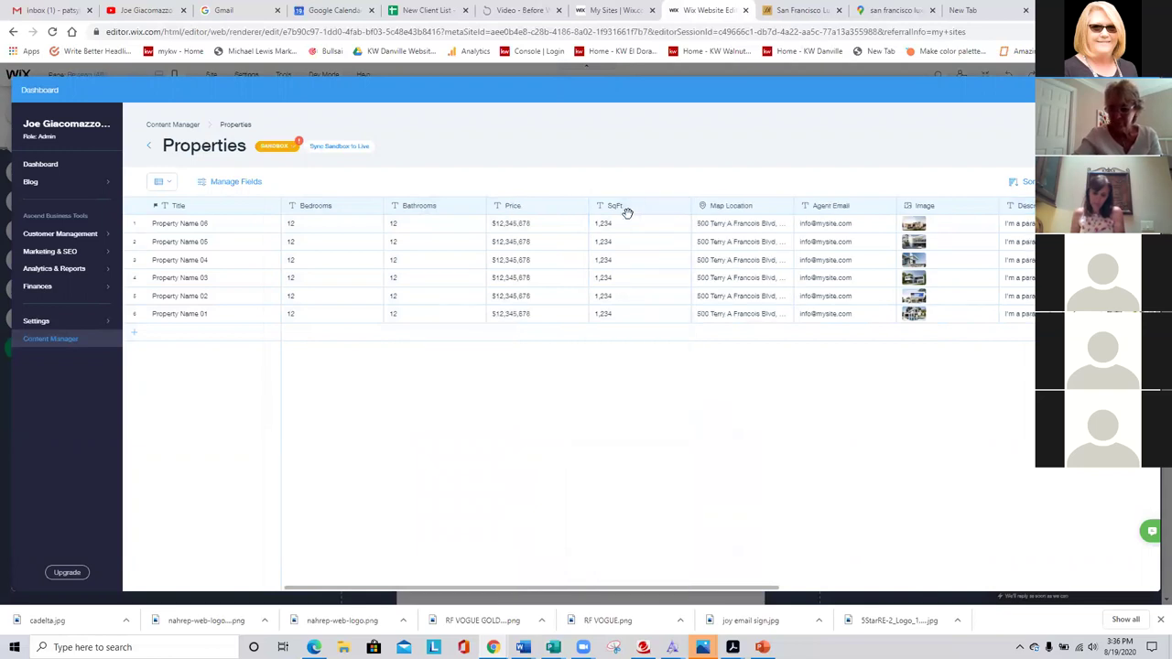
drag(516, 207, 723, 212)
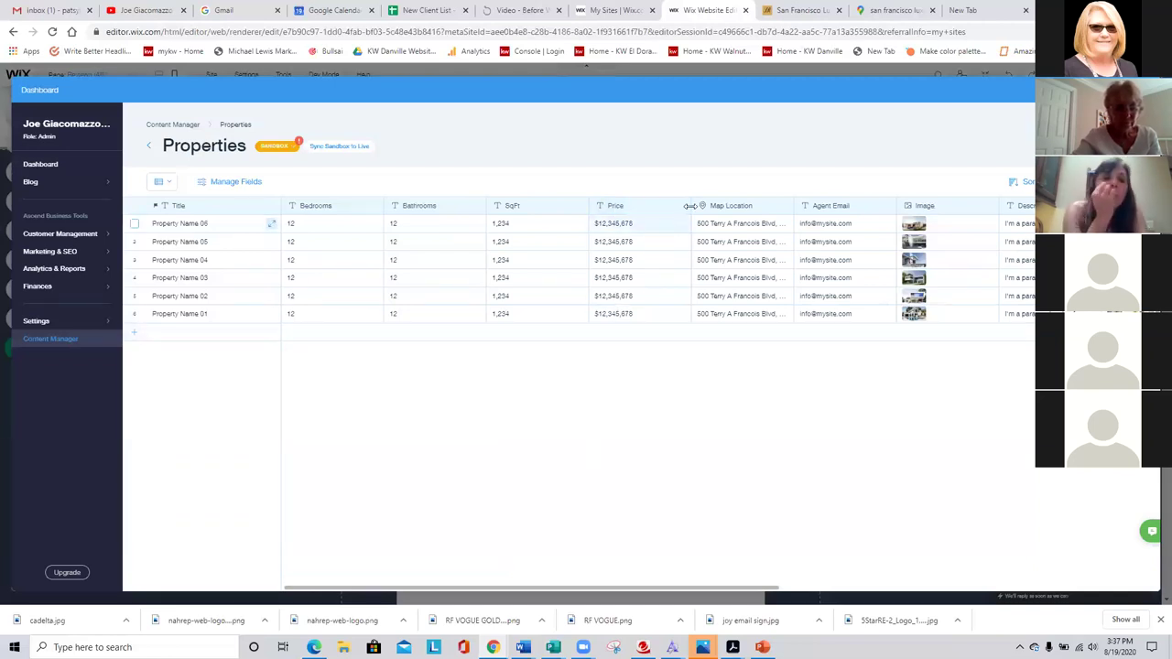
Step: Narrow the Price, SqFt, Bathrooms, Title and Image columns
drag(693, 206, 651, 213)
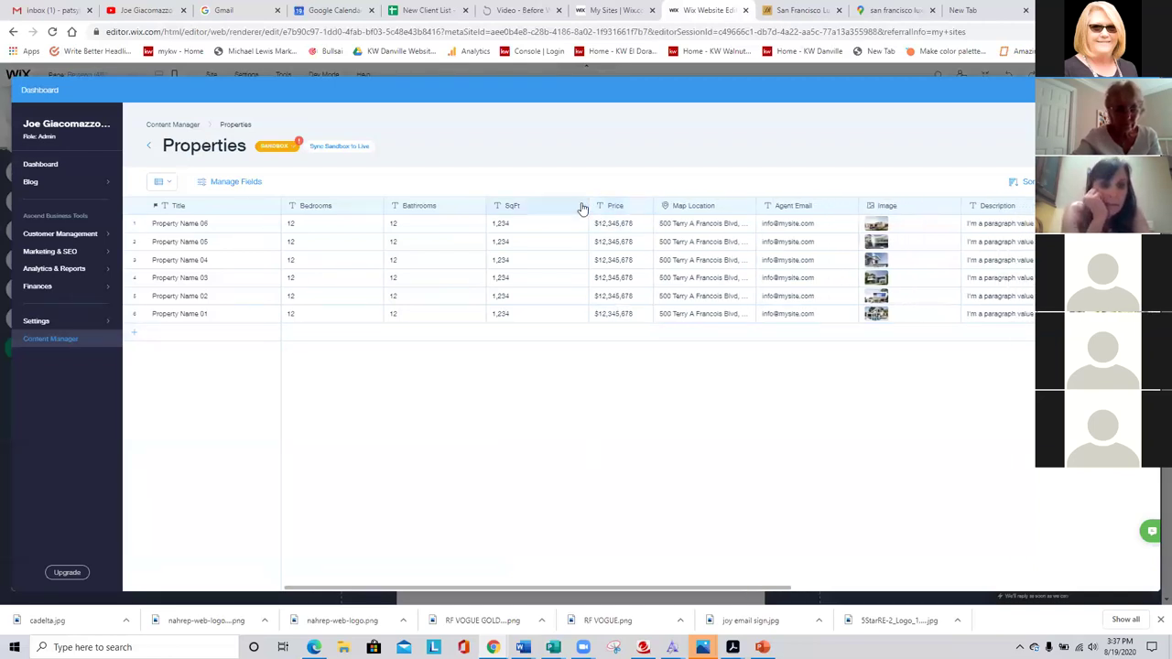
drag(560, 209, 348, 213)
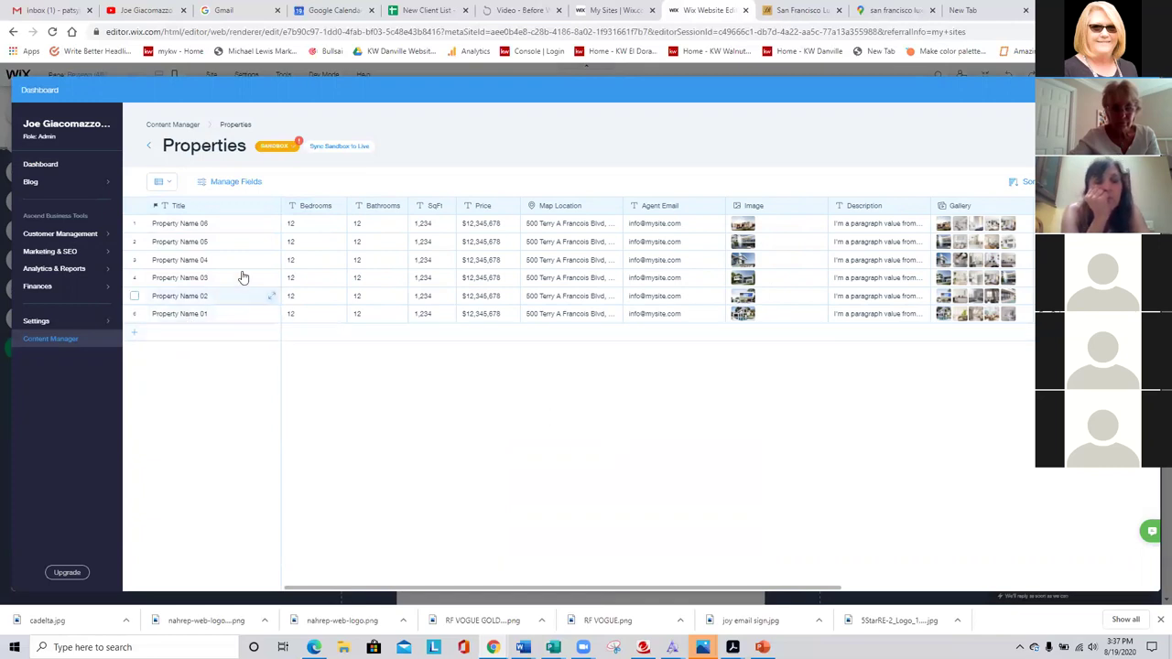
drag(280, 207, 248, 206)
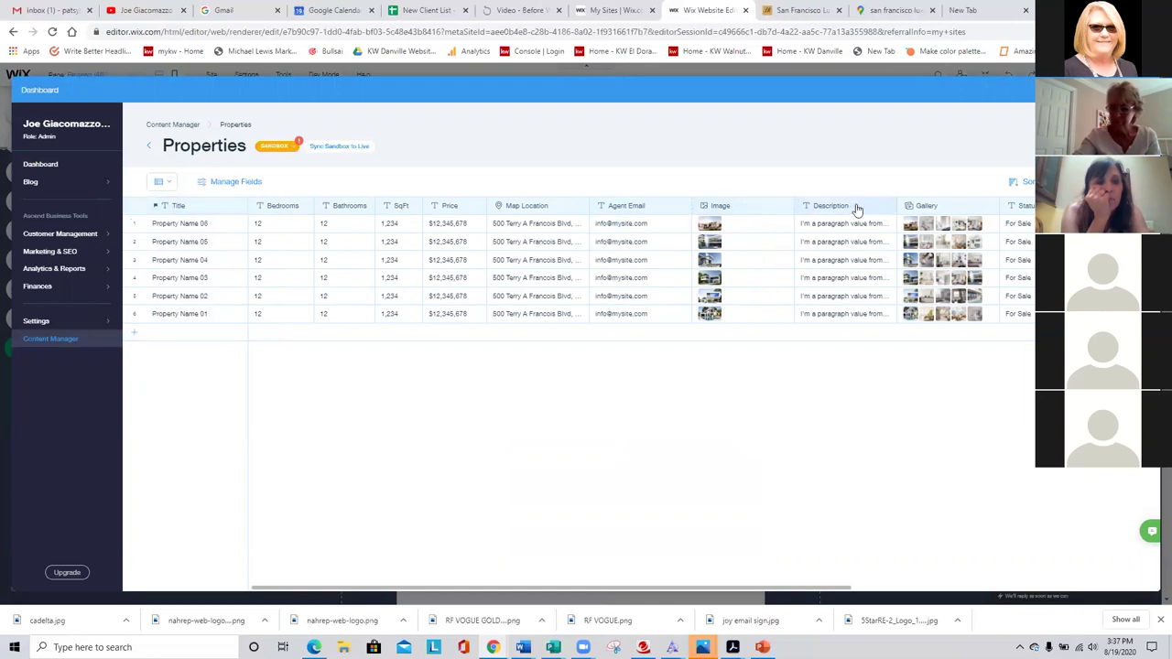
drag(793, 206, 664, 205)
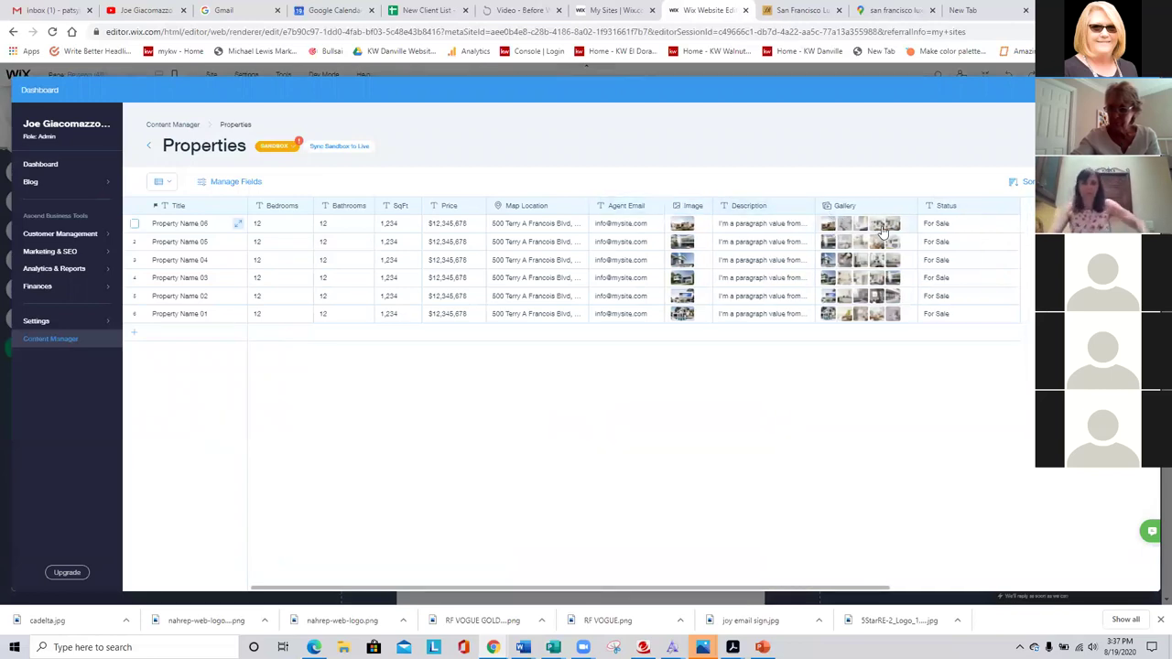
Step: Move the Status column between Map Location and Agent Email
mouse_move(870, 224)
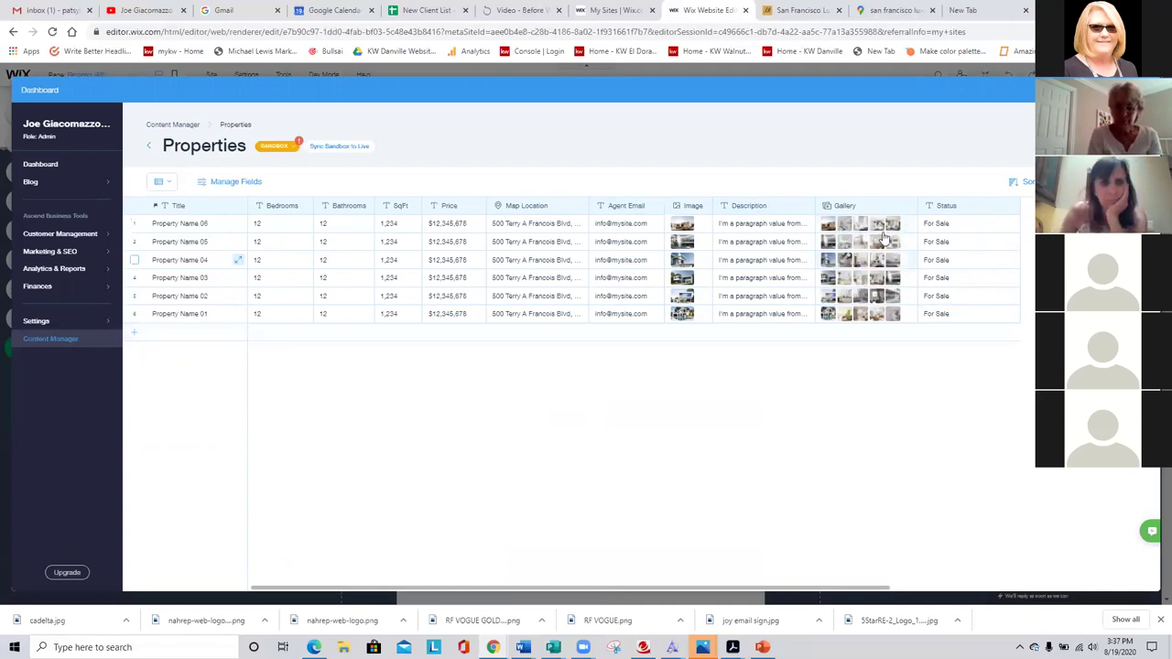
mouse_move(897, 318)
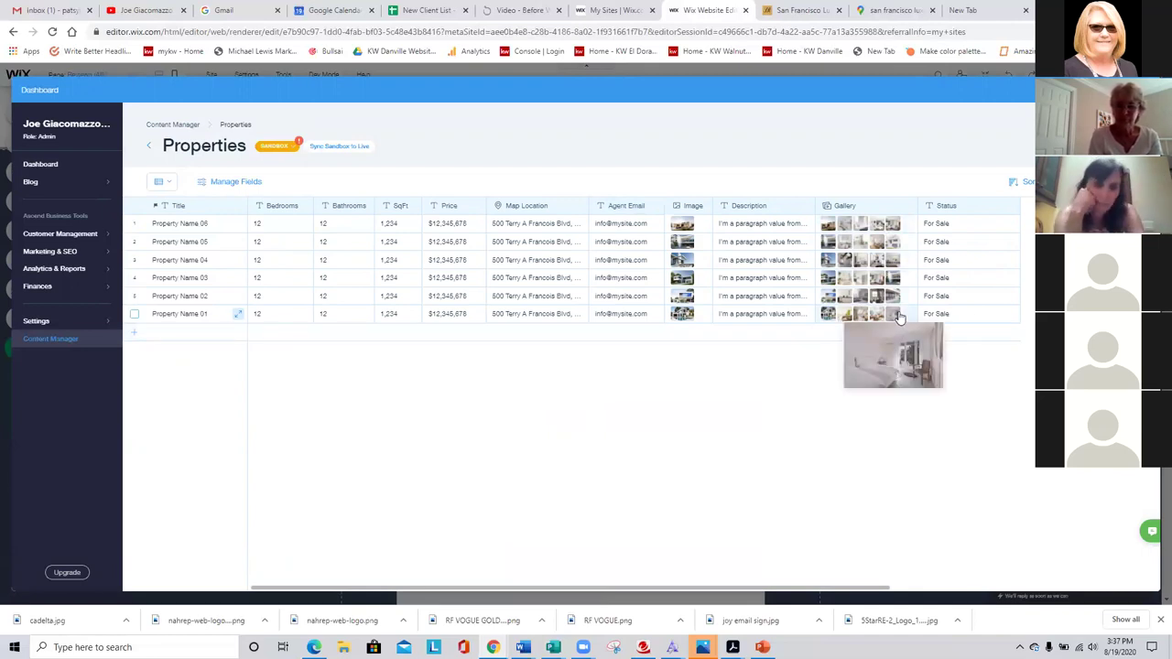
click(871, 212)
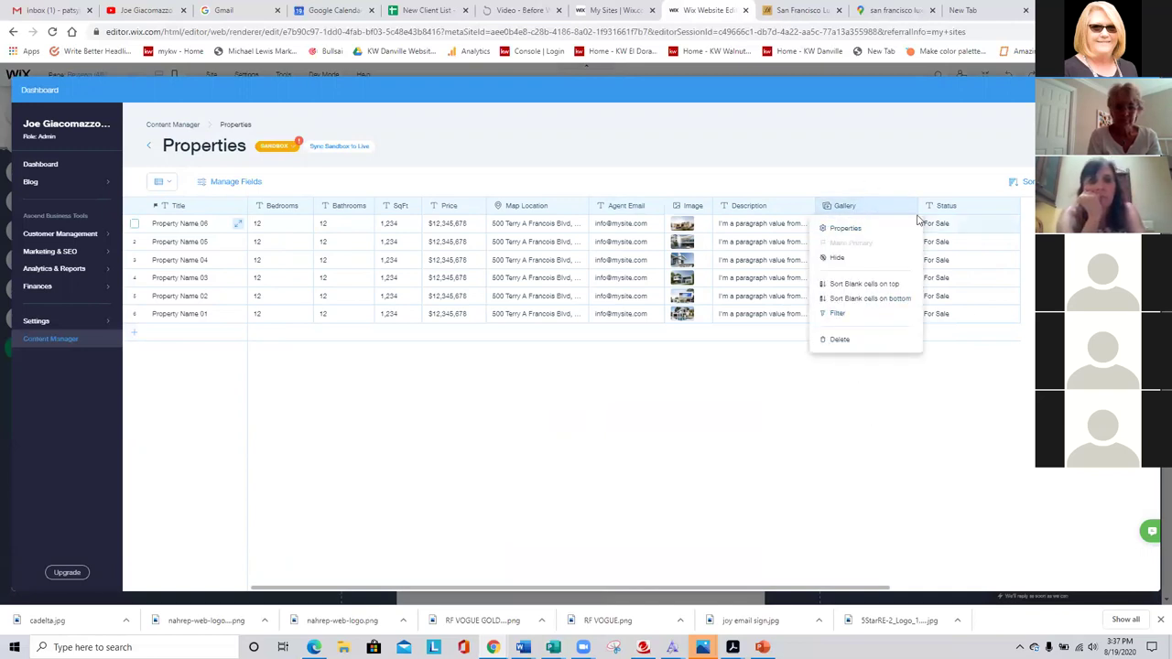
click(881, 209)
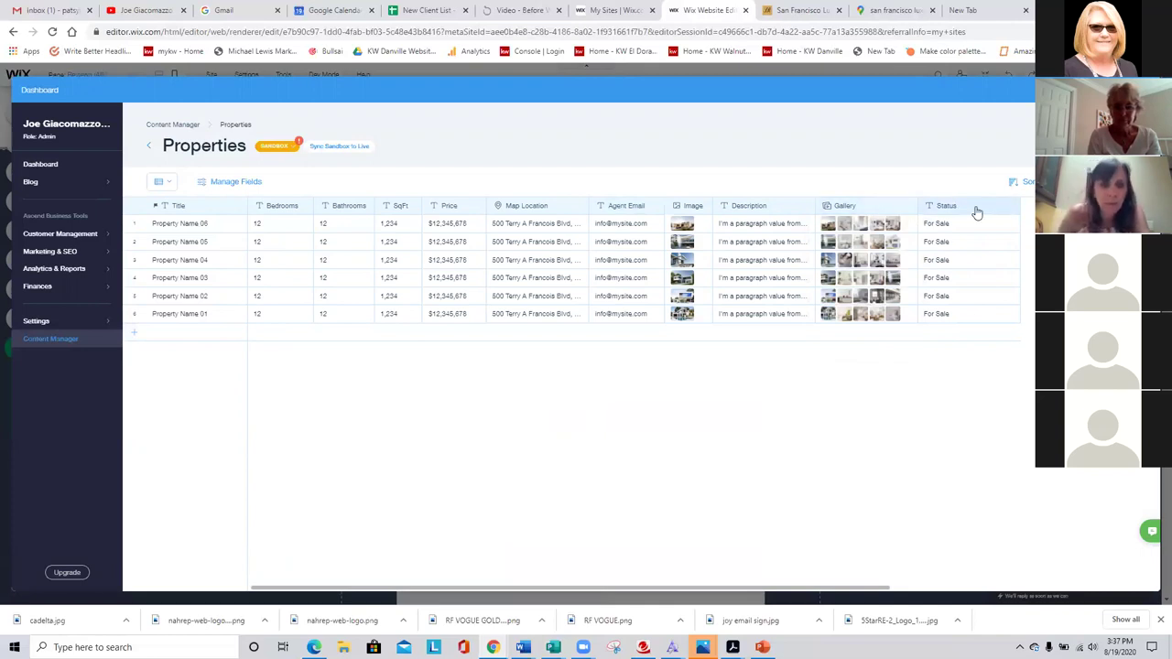
drag(969, 208, 642, 210)
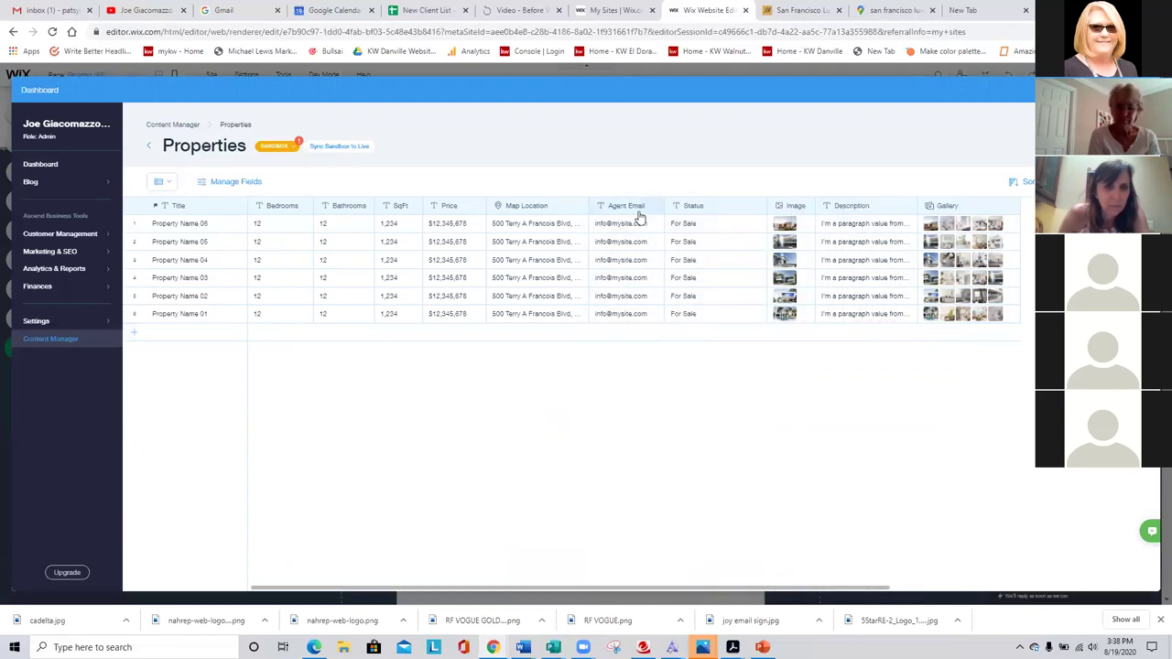
drag(725, 210, 625, 203)
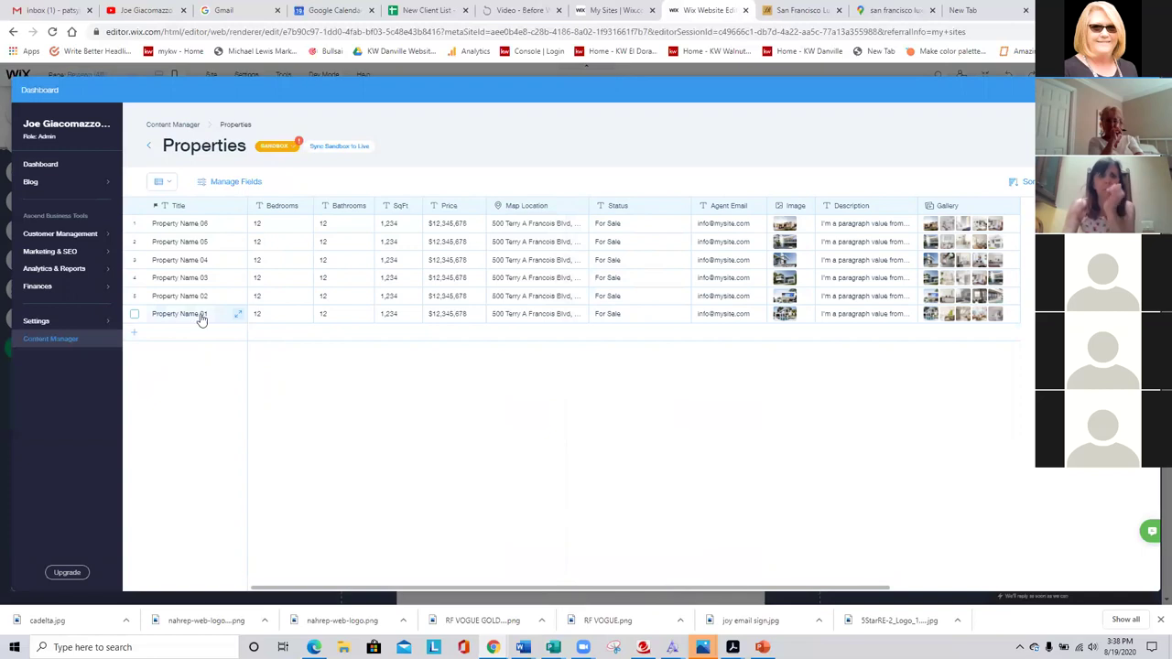
Step: Change Property Name 01's status from 'For Sale' to 'SOLD!!!'
double_click(605, 314)
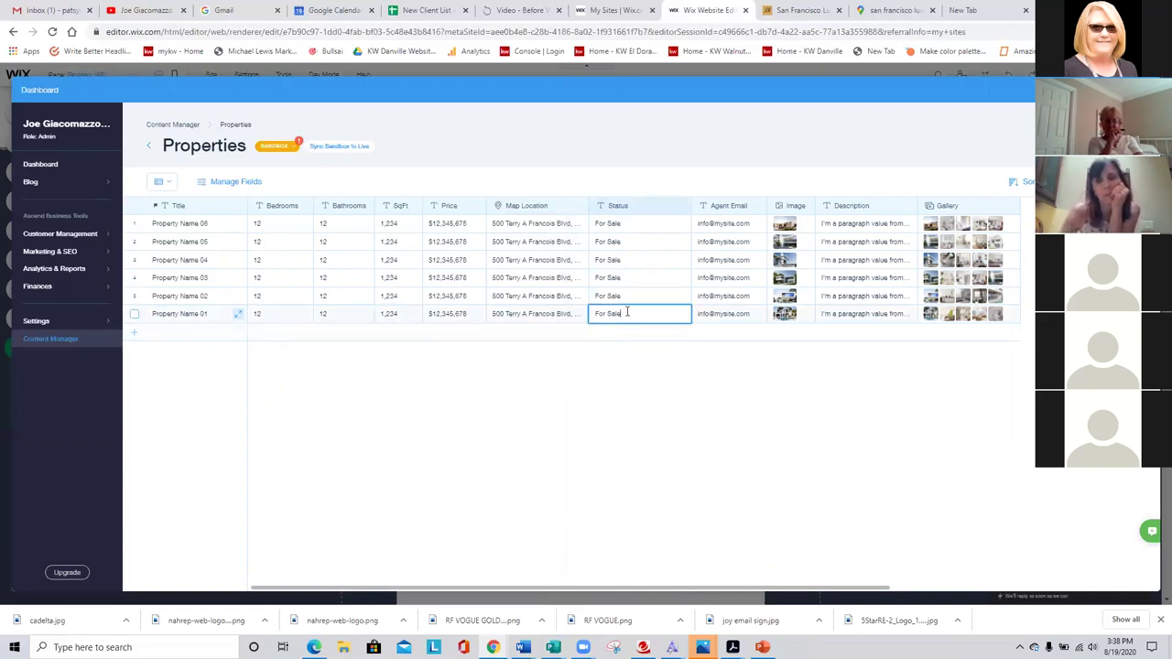
key(Caps_Lock)
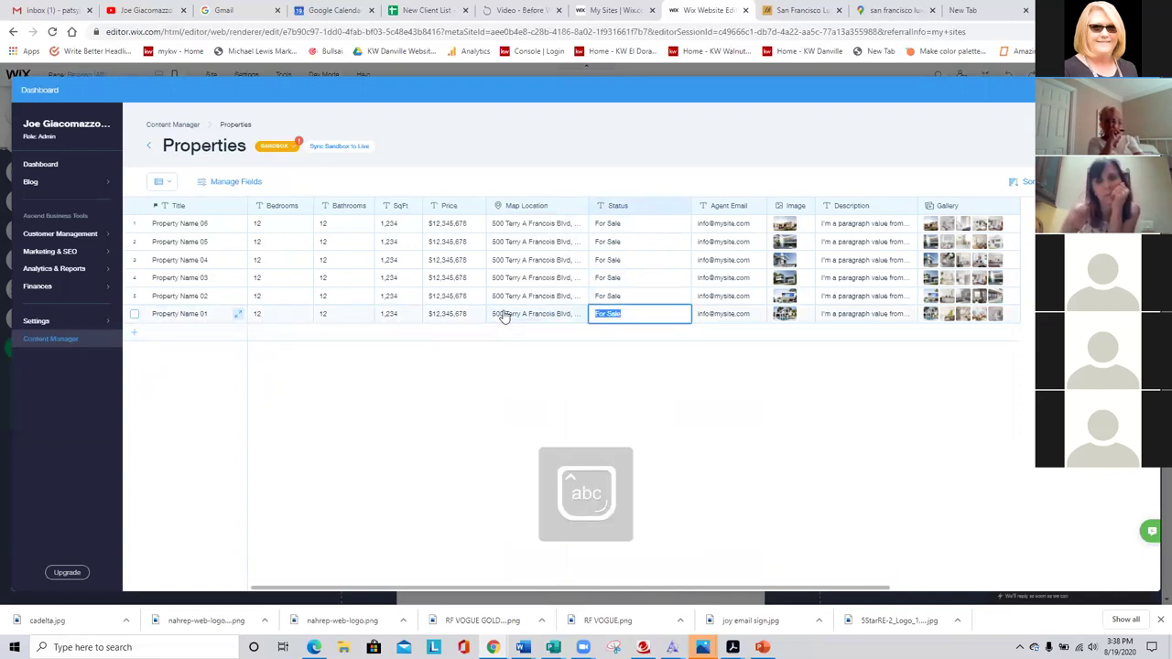
key(BackSpace)
key(BackSpace)
key(BackSpace)
key(BackSpace)
key(Caps_Lock)
text(SOLD!!!)
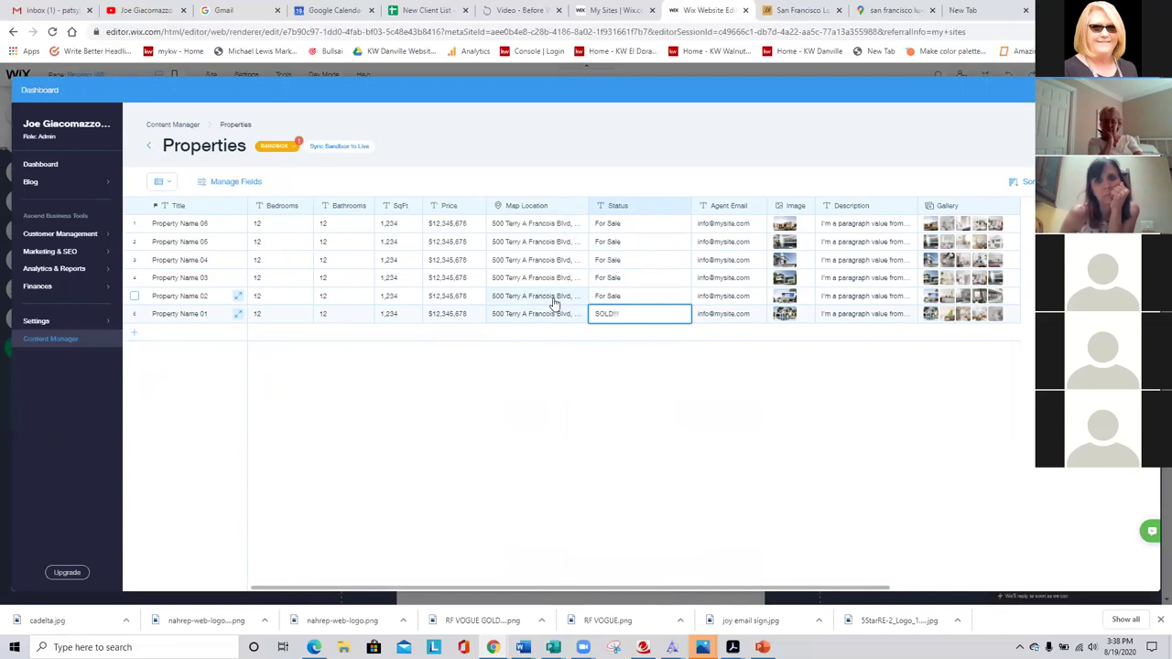
click(615, 279)
Step: Set Property Name 03's status to 'PENDING IN 5 DAYS!!!' and save it
click(631, 278)
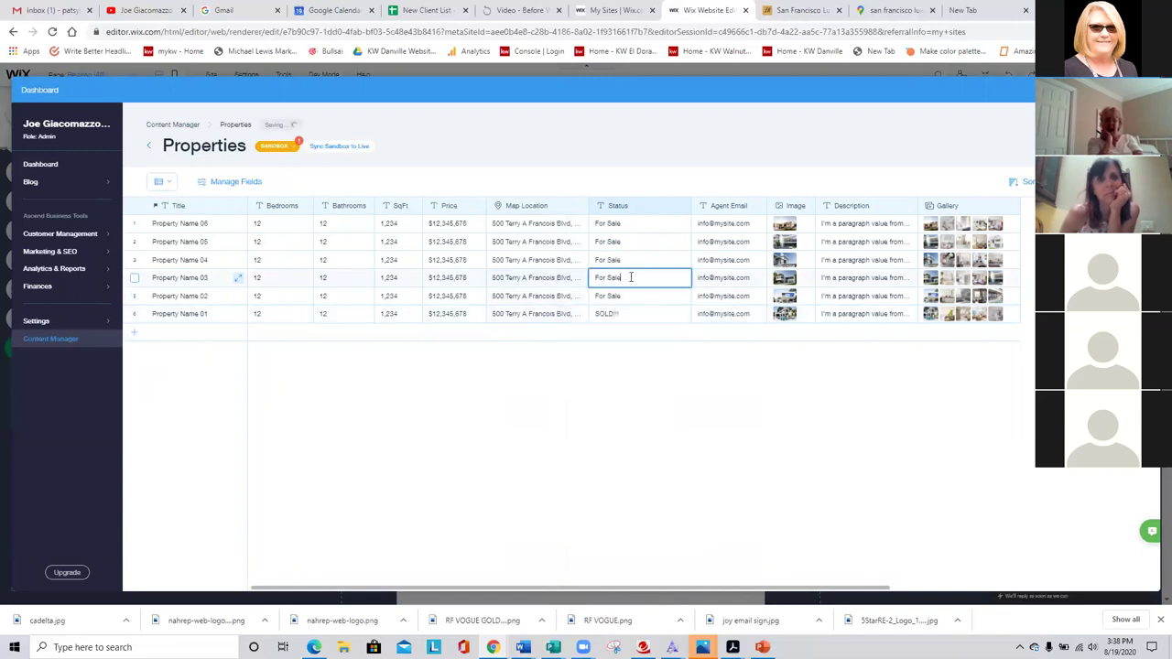
text(P)
key(Caps_Lock)
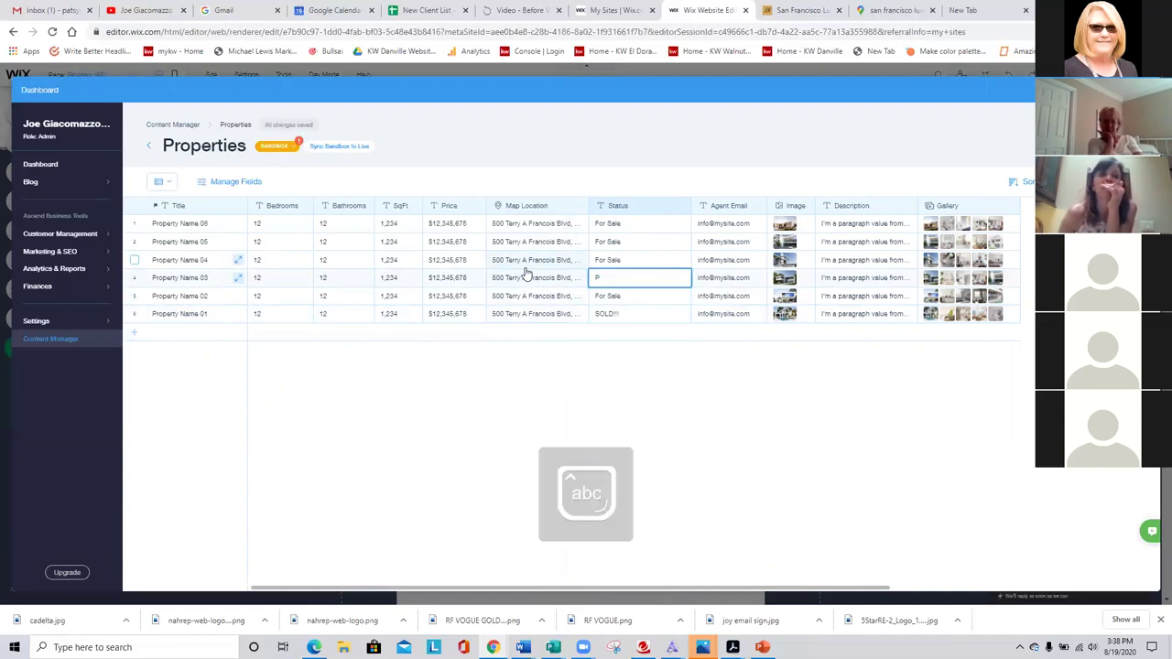
text(ENDING IN S)
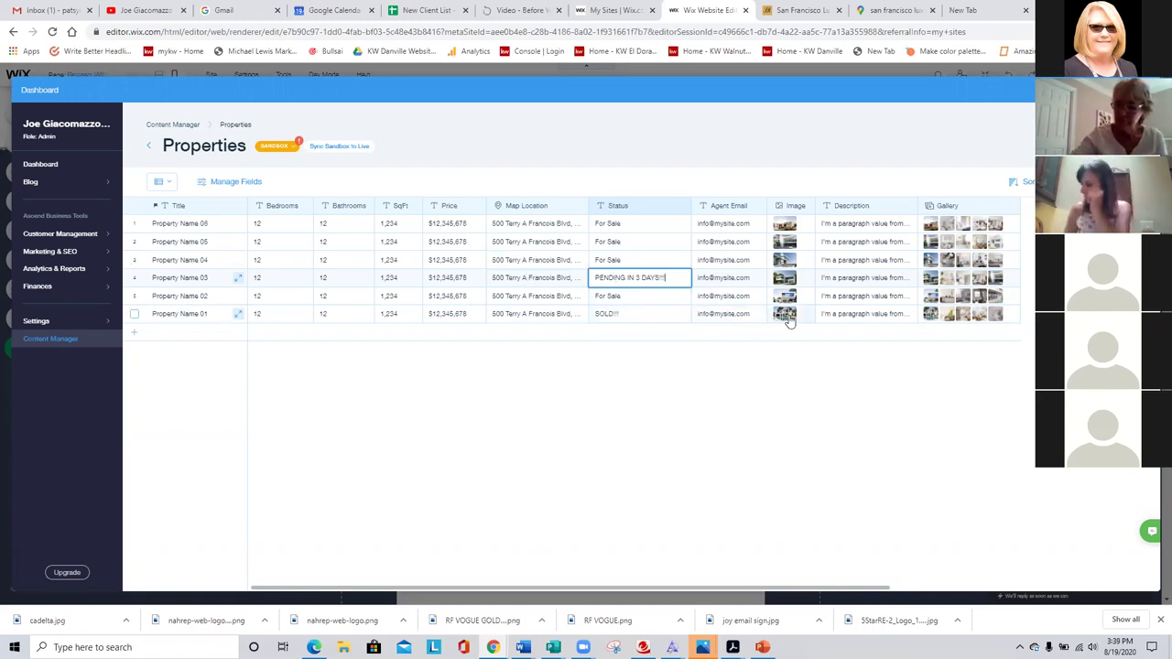
mouse_move(784, 316)
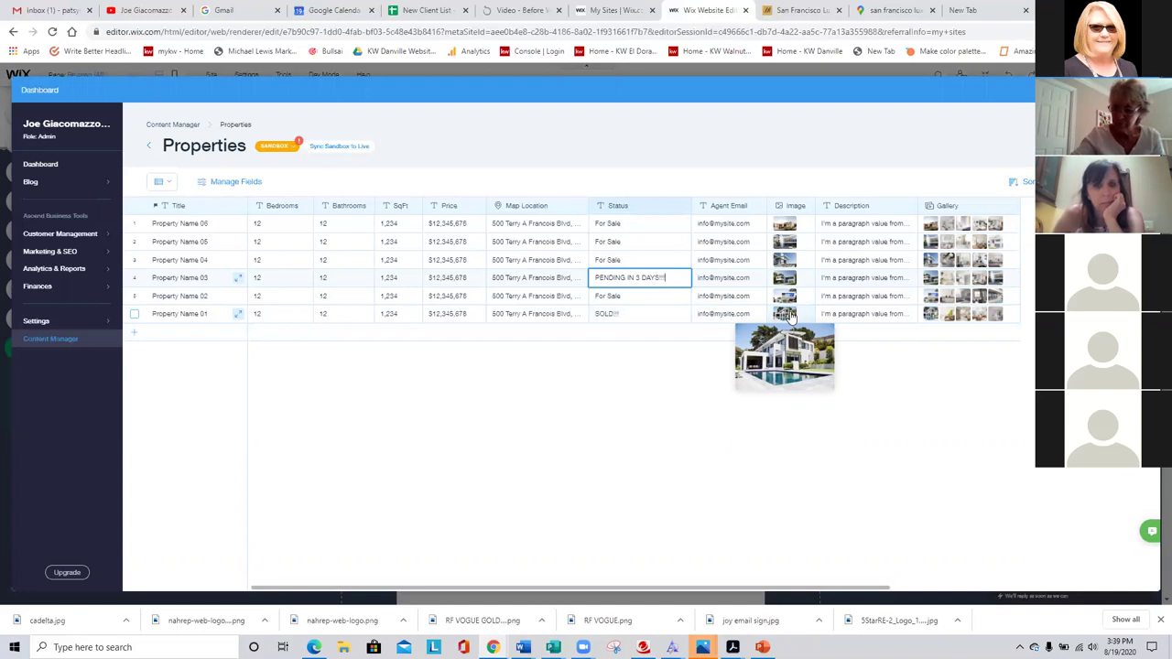
key(Return)
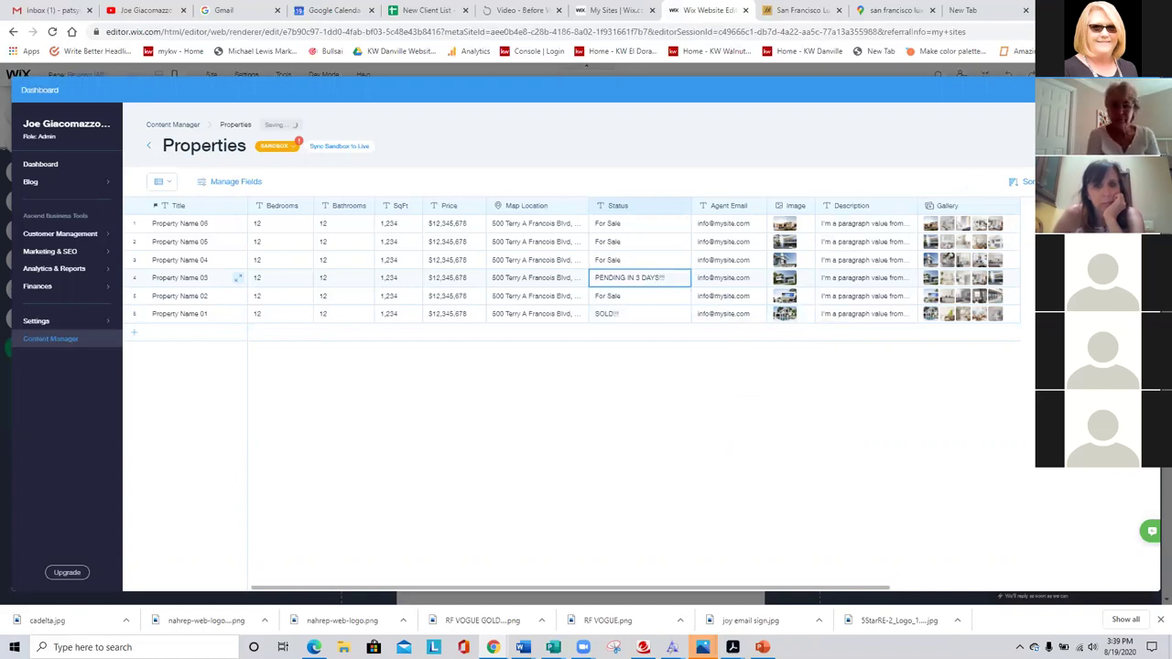
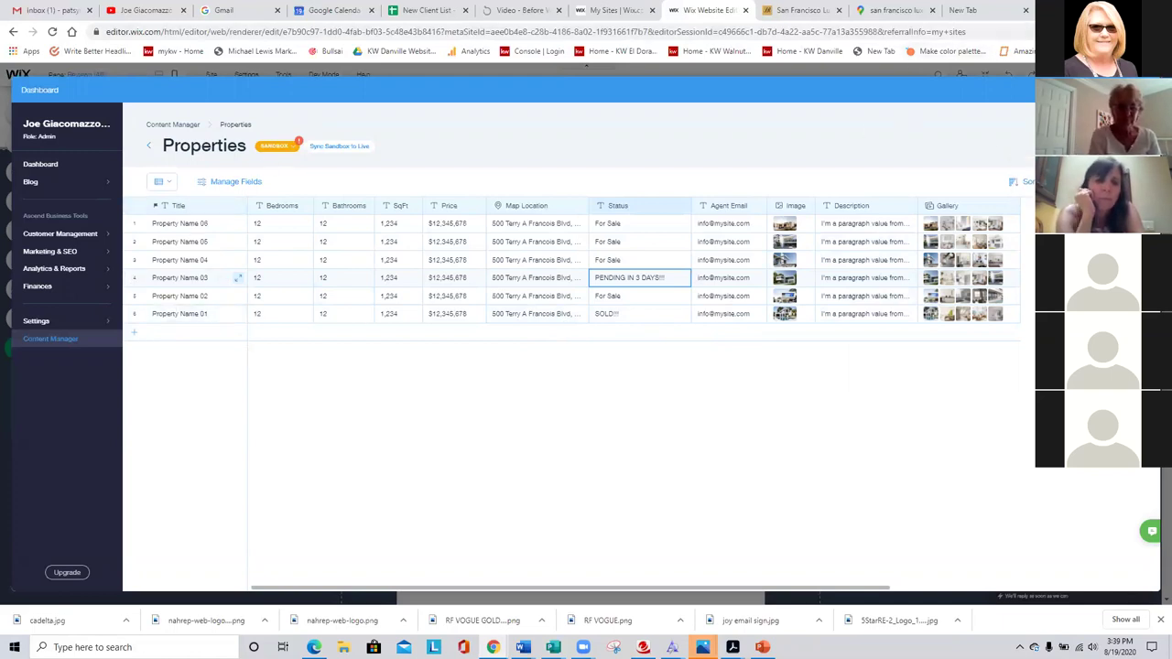
Step: In a new tab, find the agent's Zillow profile through Agent finder by name
key(ctrl+t)
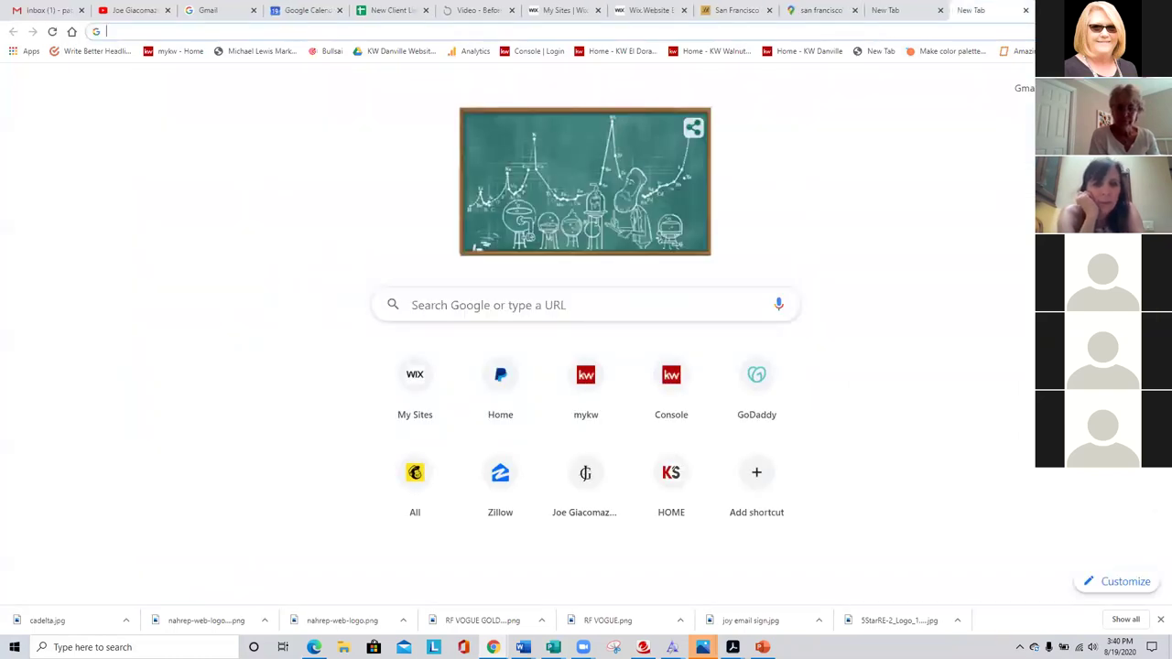
click(522, 467)
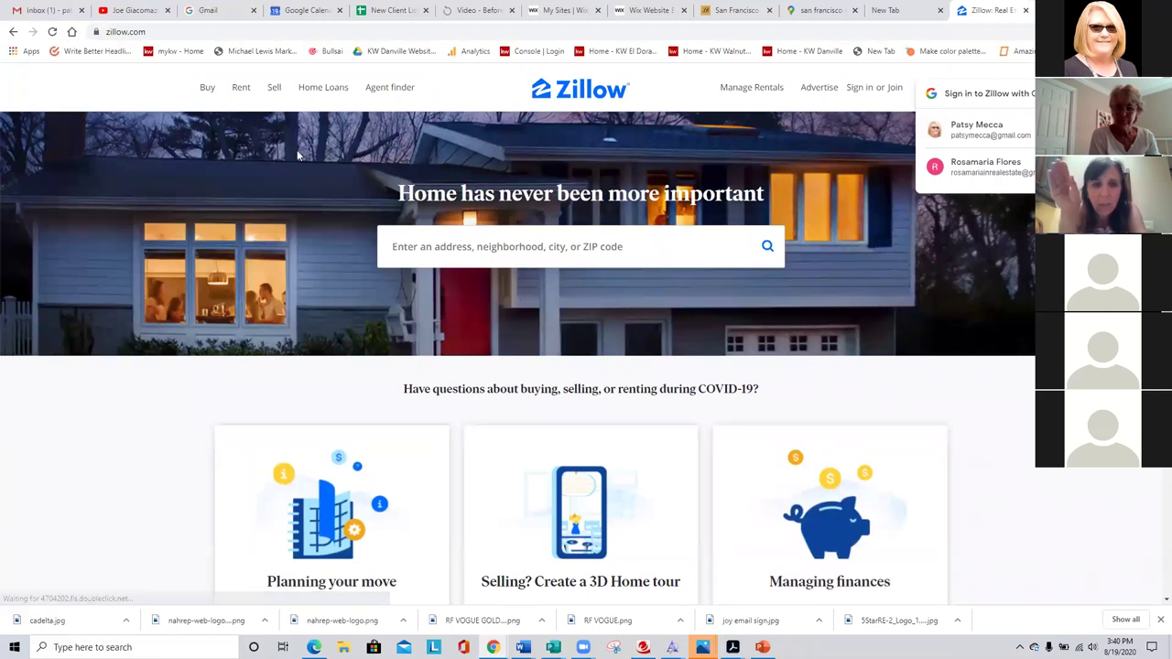
click(391, 87)
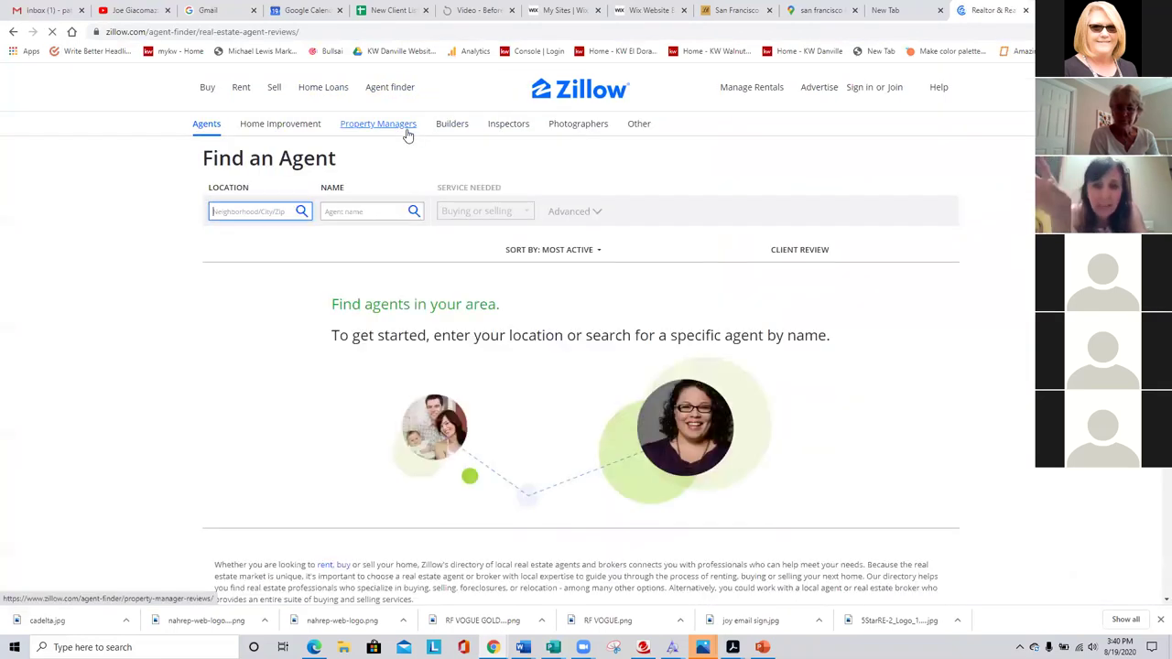
click(356, 210)
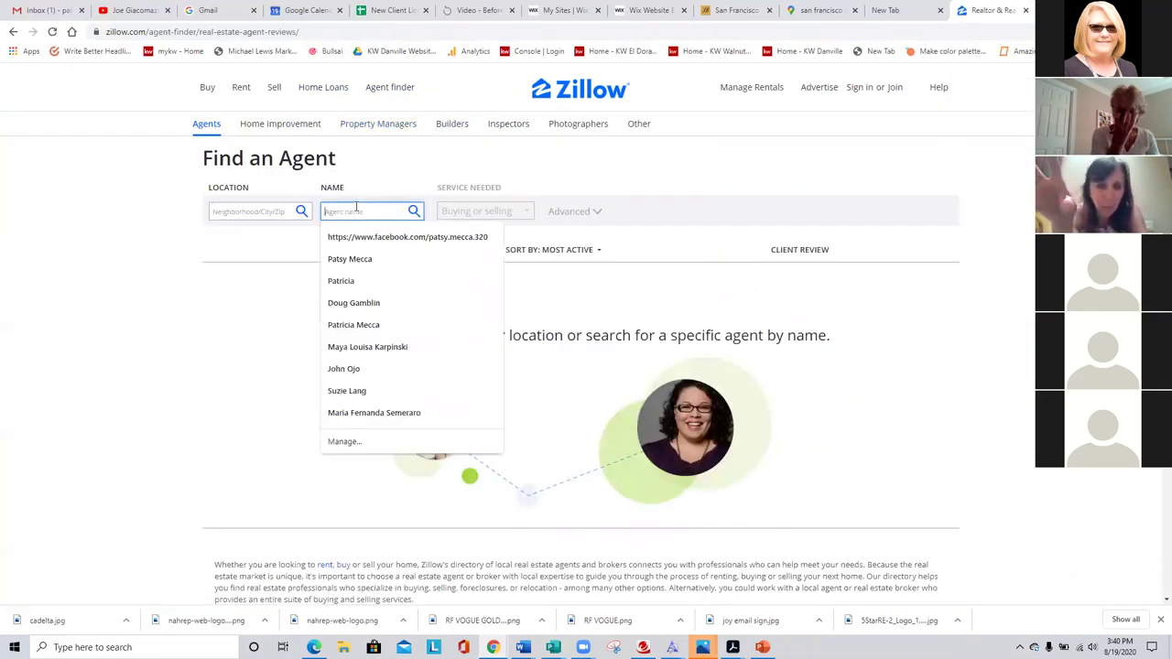
text(joe)
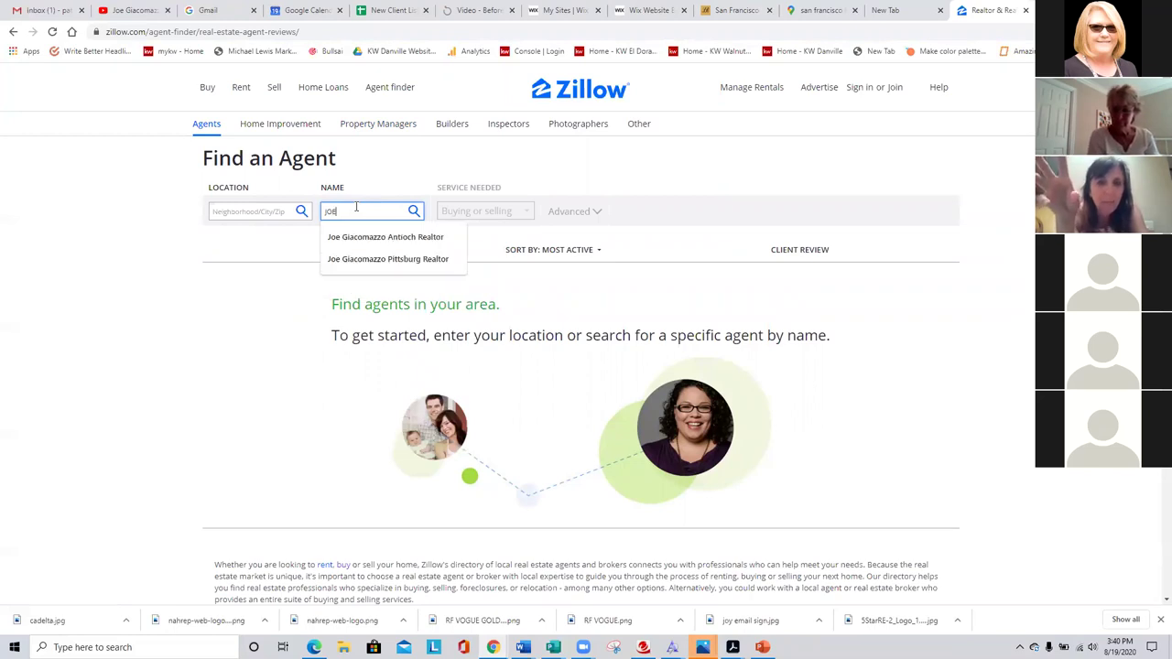
click(375, 237)
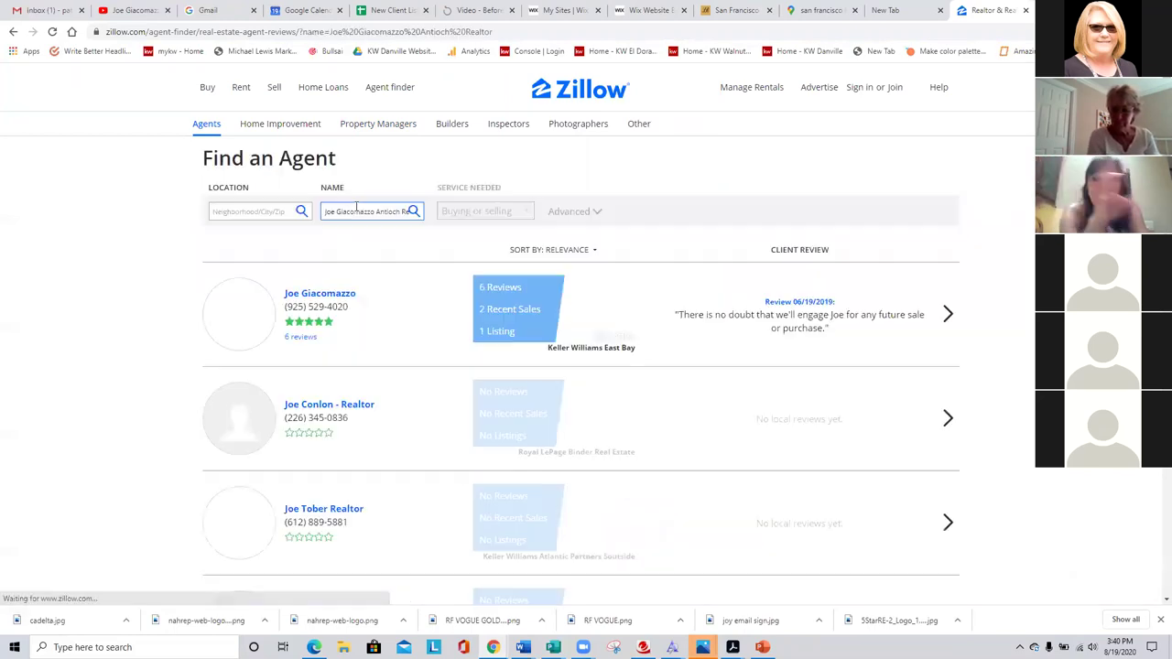
click(325, 295)
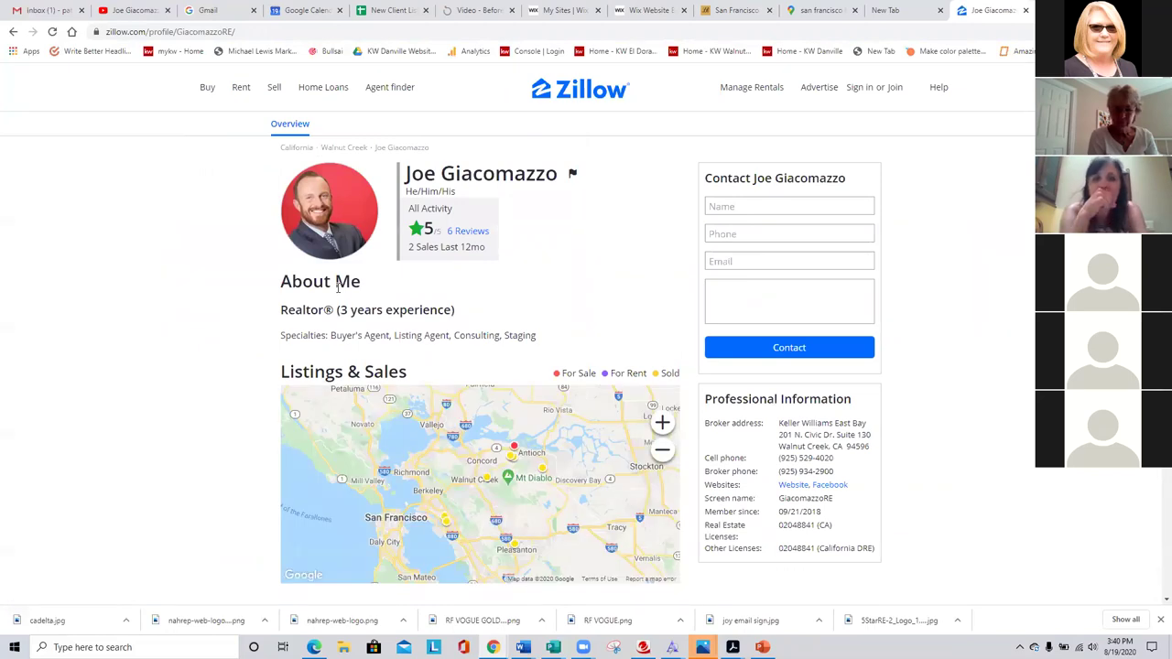
scroll(474, 246, down, 3)
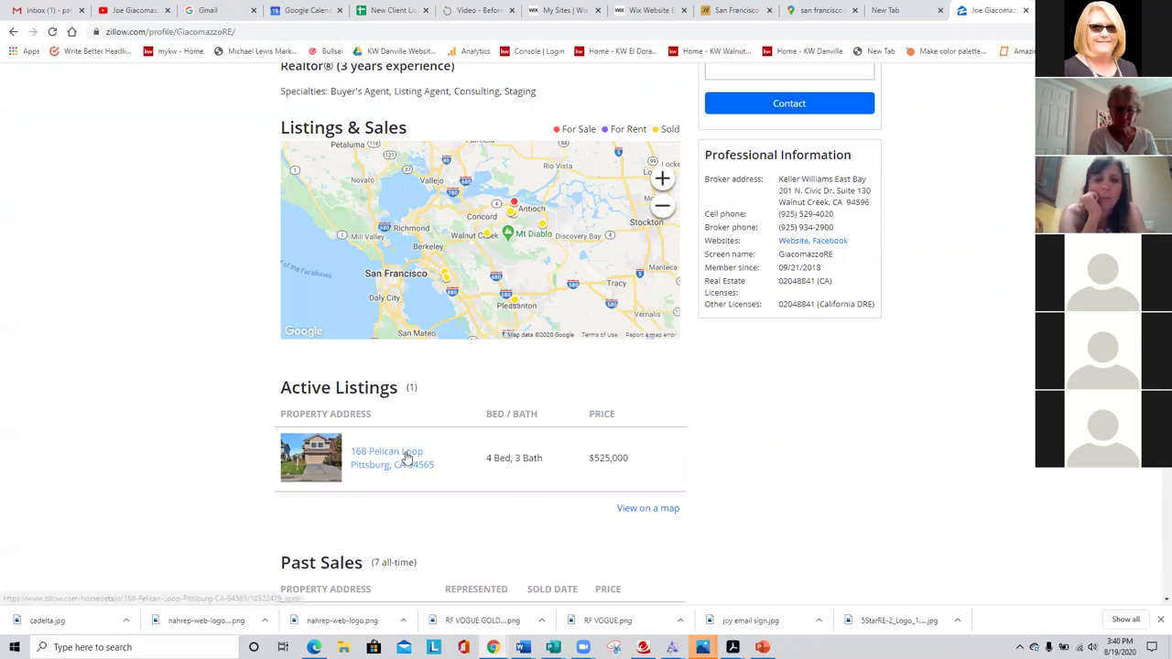
click(400, 452)
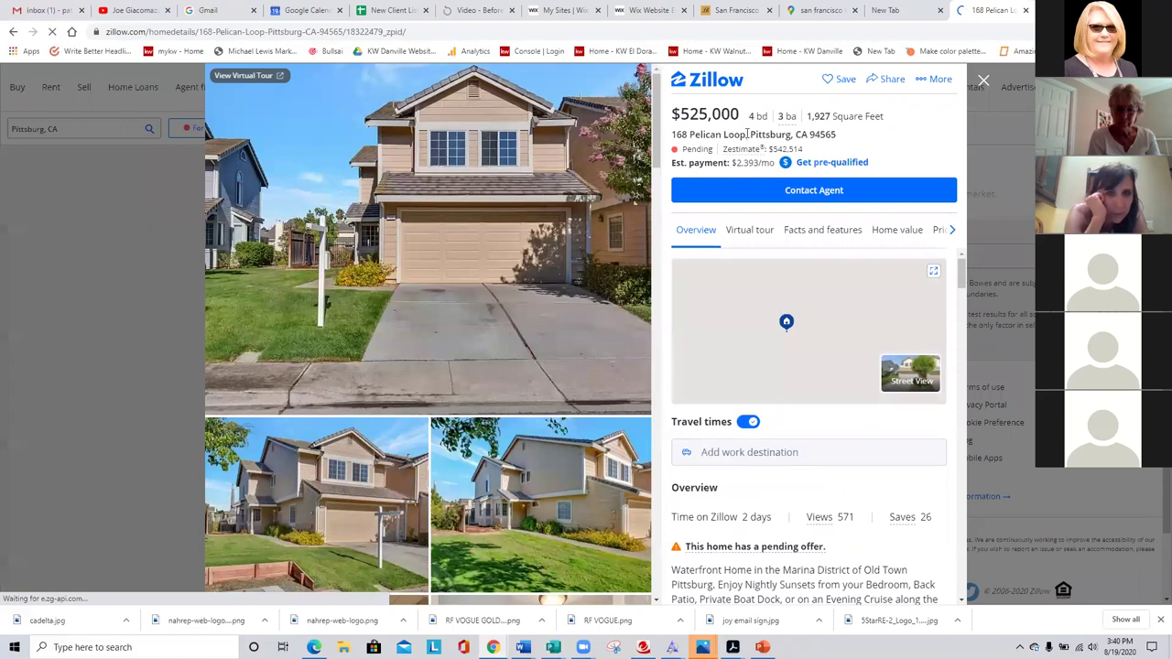
drag(747, 135, 675, 134)
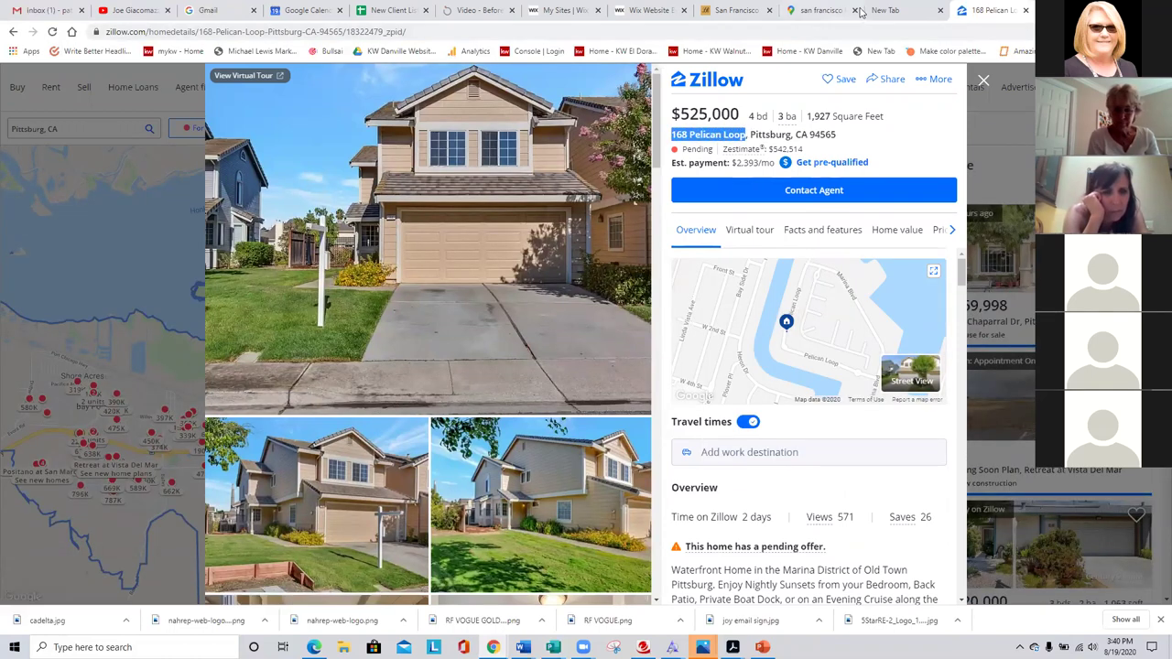
click(653, 9)
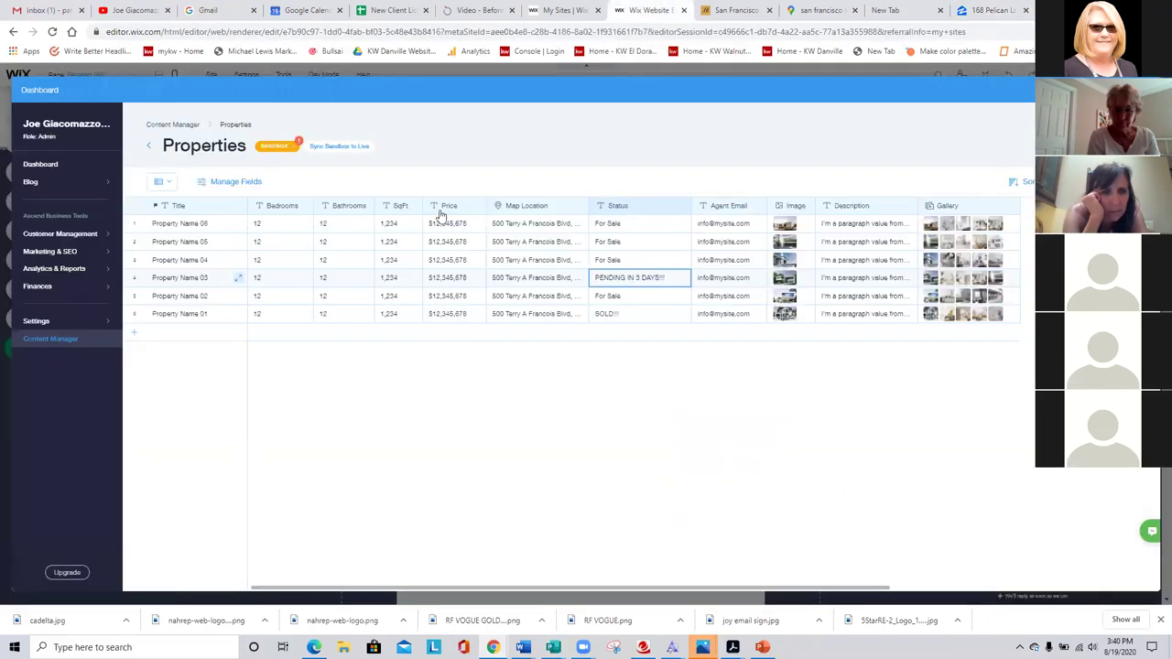
click(192, 224)
click(213, 225)
drag(213, 225, 131, 214)
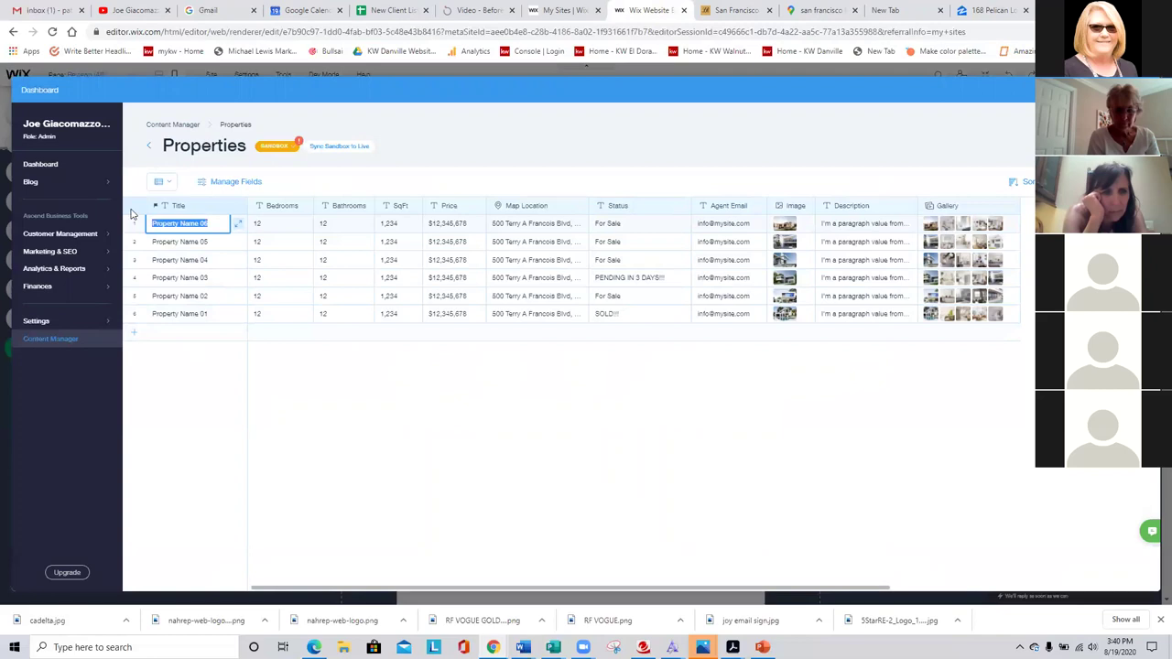
mouse_move(89, 212)
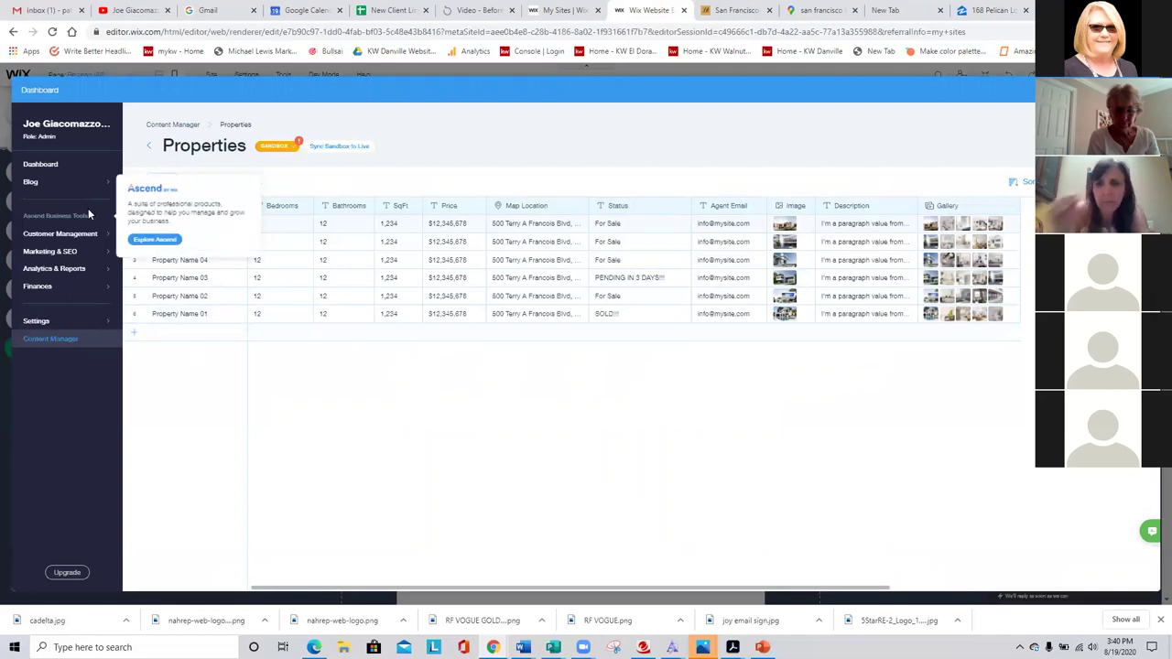
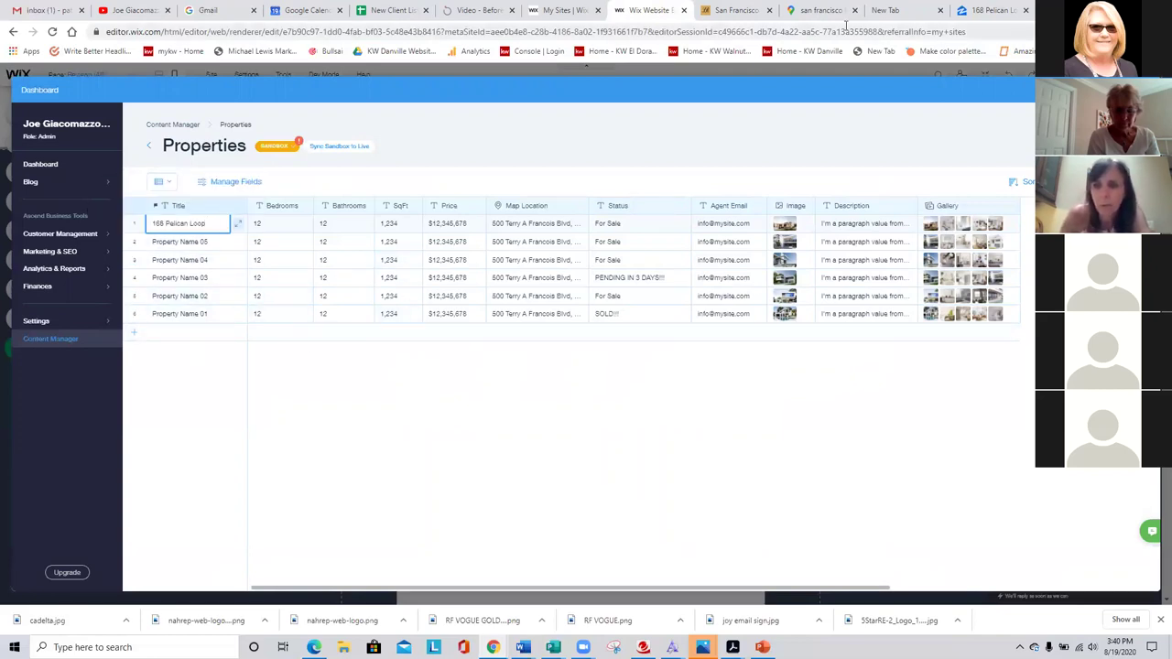
click(985, 11)
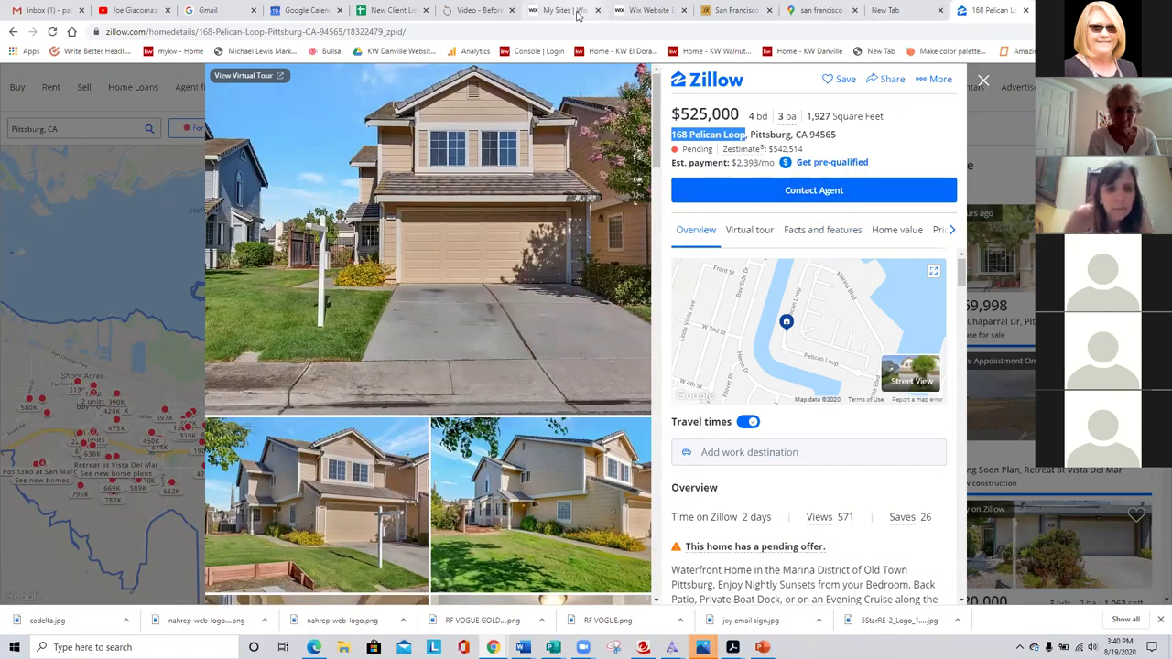
click(650, 17)
Step: Set the first property to 4 bedrooms, 3 bathrooms and 1927 square feet
click(271, 224)
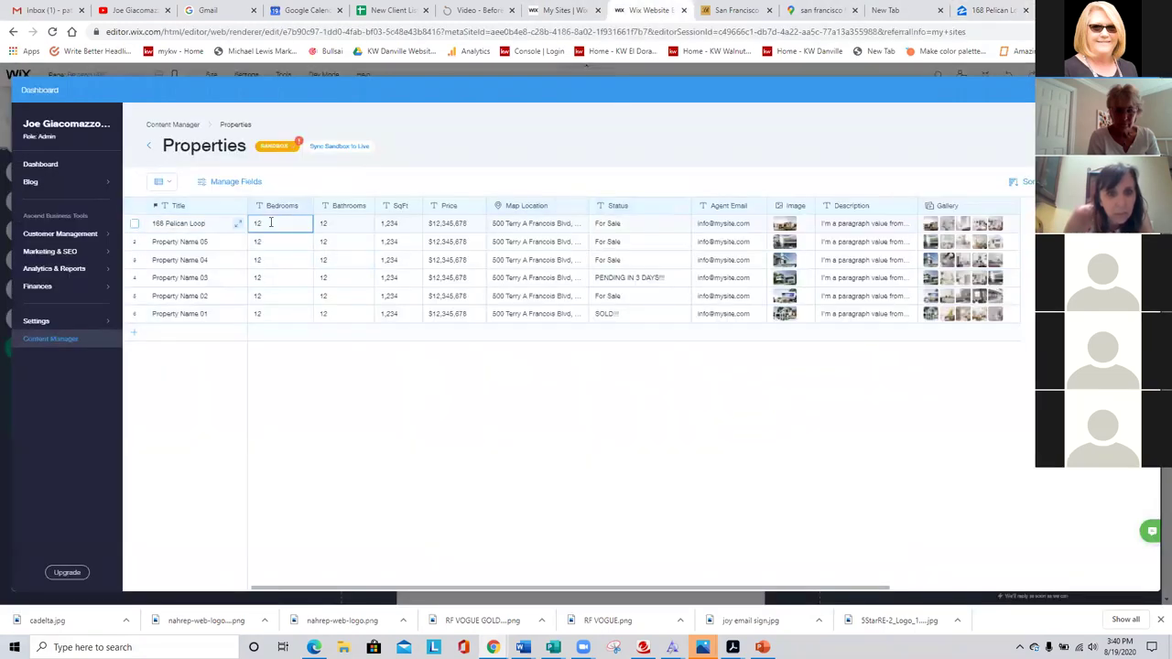
text(4)
key(ctrl+a)
text(4)
key(Tab)
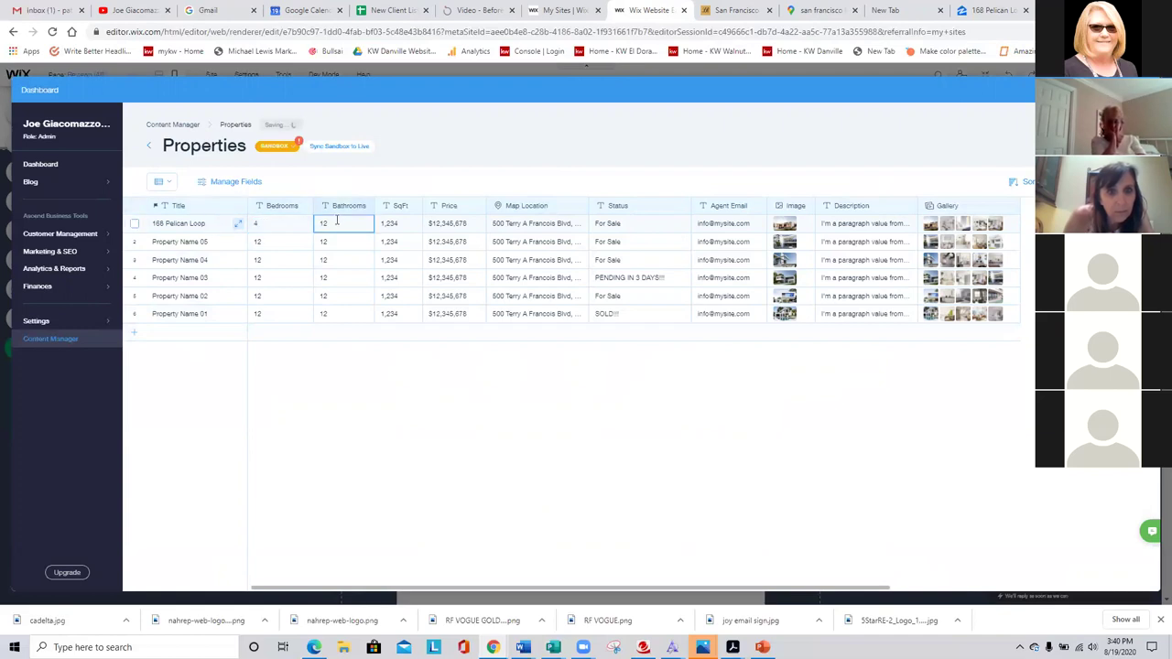
key(ctrl+a)
text(3)
key(Tab)
key(ctrl+a)
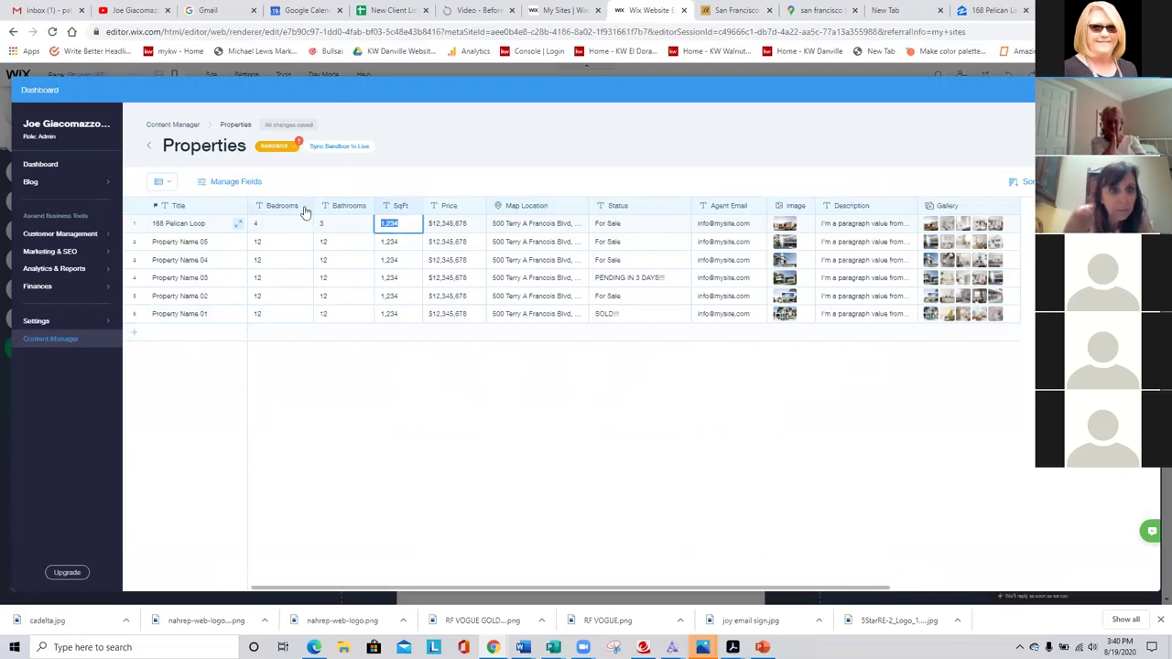
text(1,8)
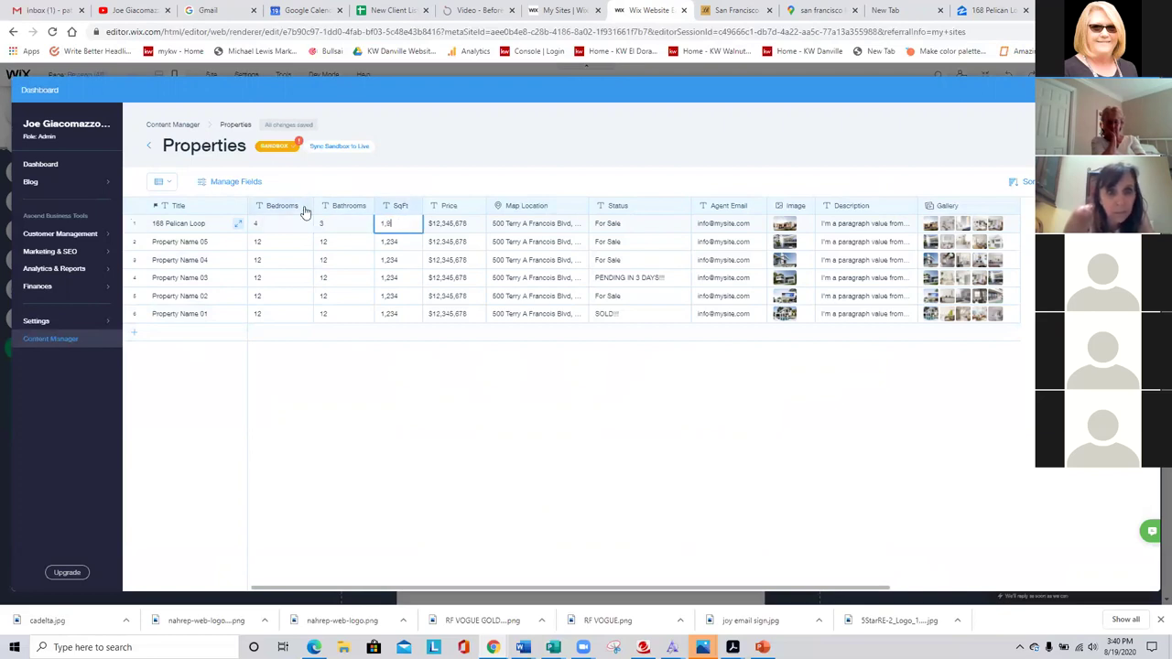
key(Tab)
Step: Recheck the listing facts on Zillow and select the placeholder price
click(987, 11)
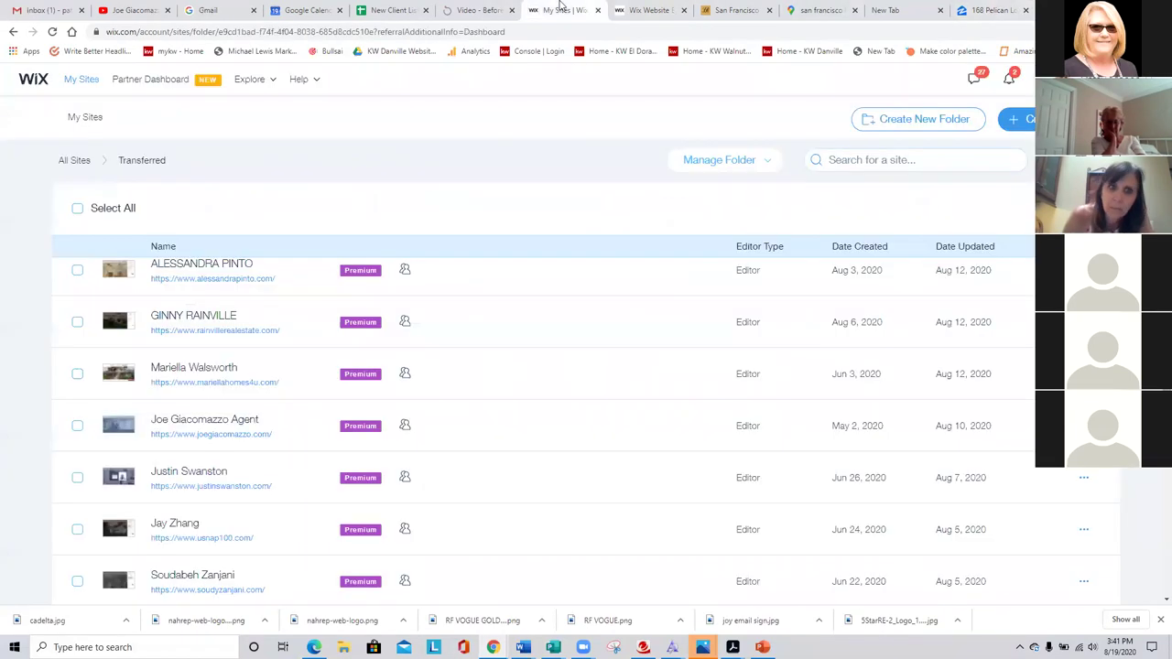
click(563, 9)
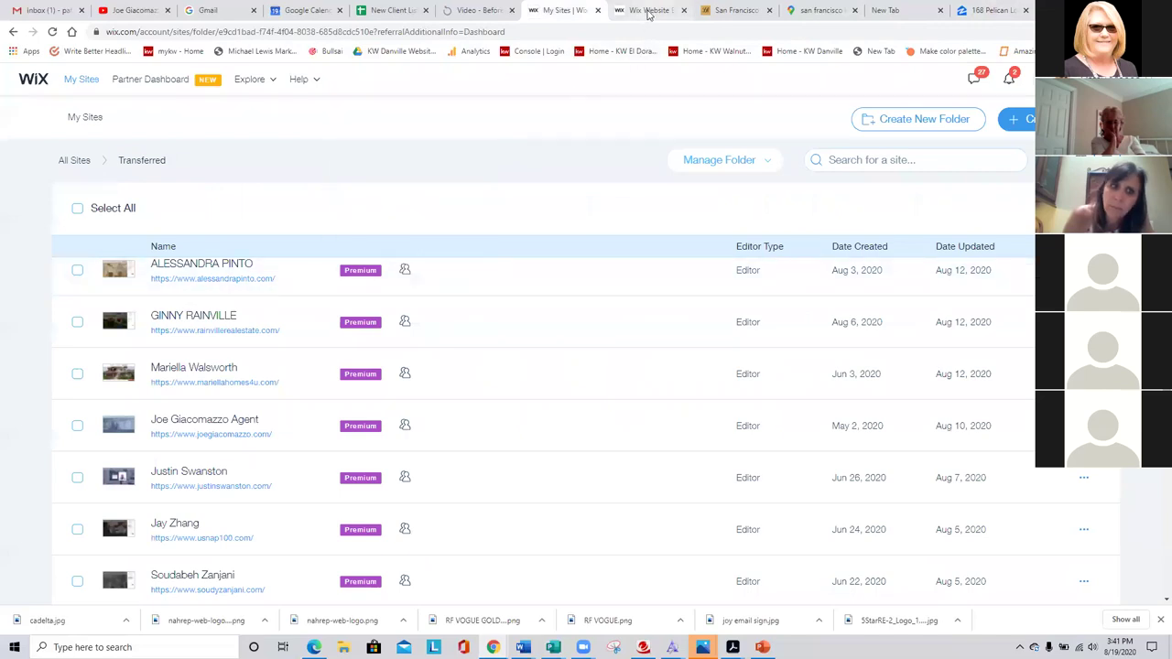
click(647, 10)
drag(473, 222, 427, 224)
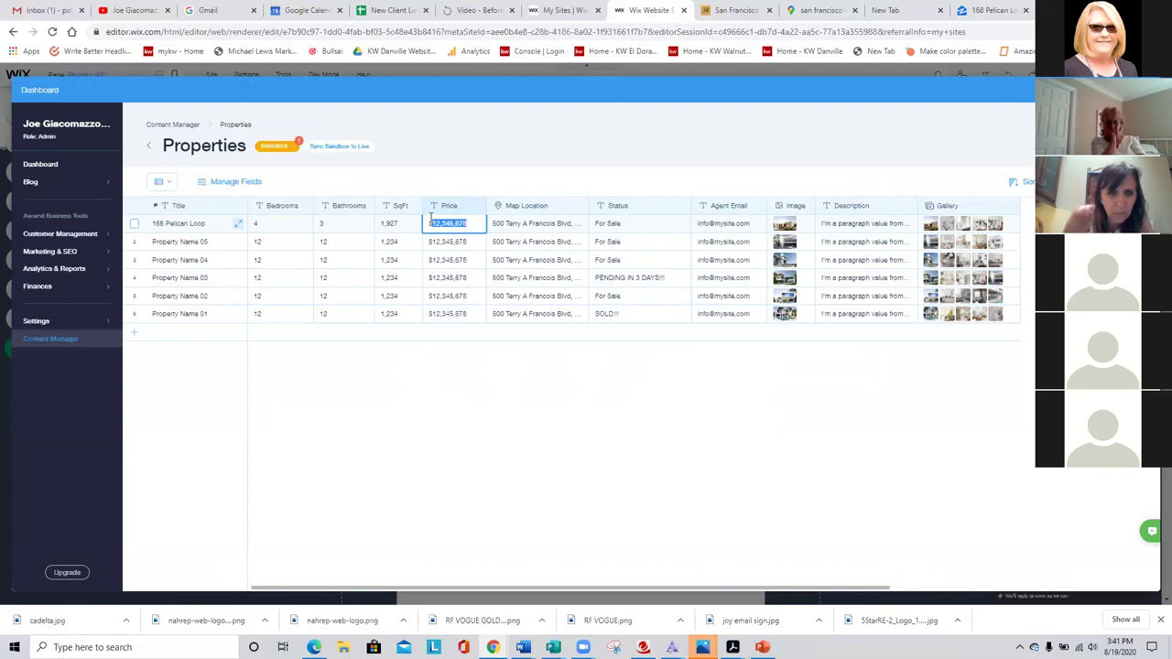
text($52)
click(492, 224)
click(563, 224)
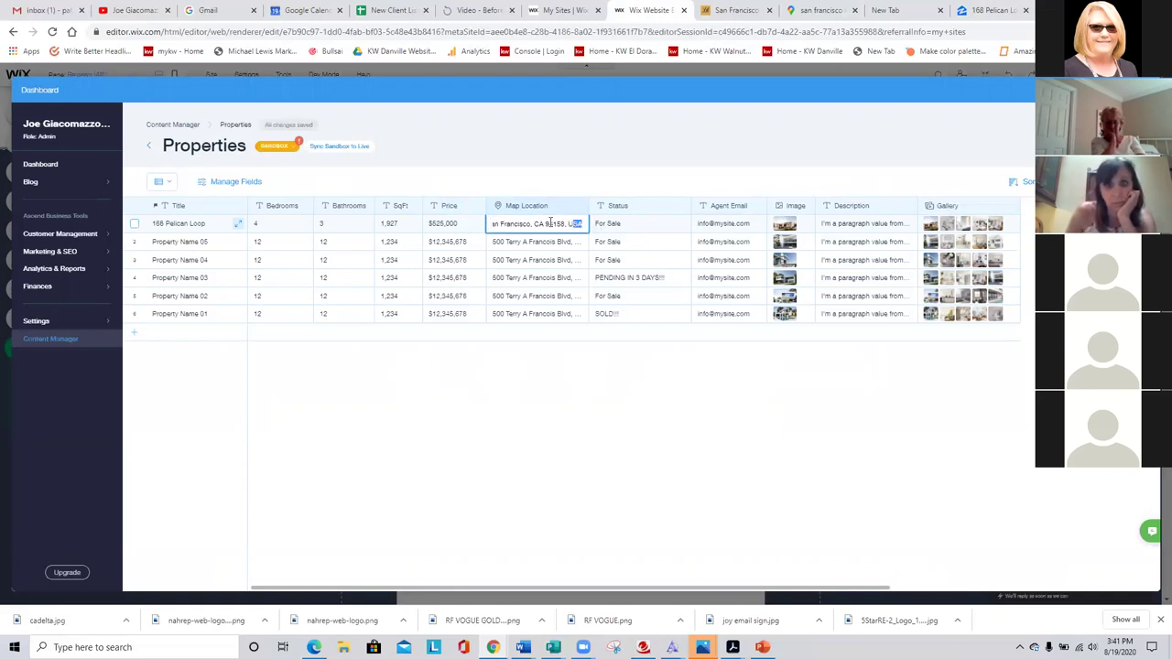
drag(549, 223, 441, 225)
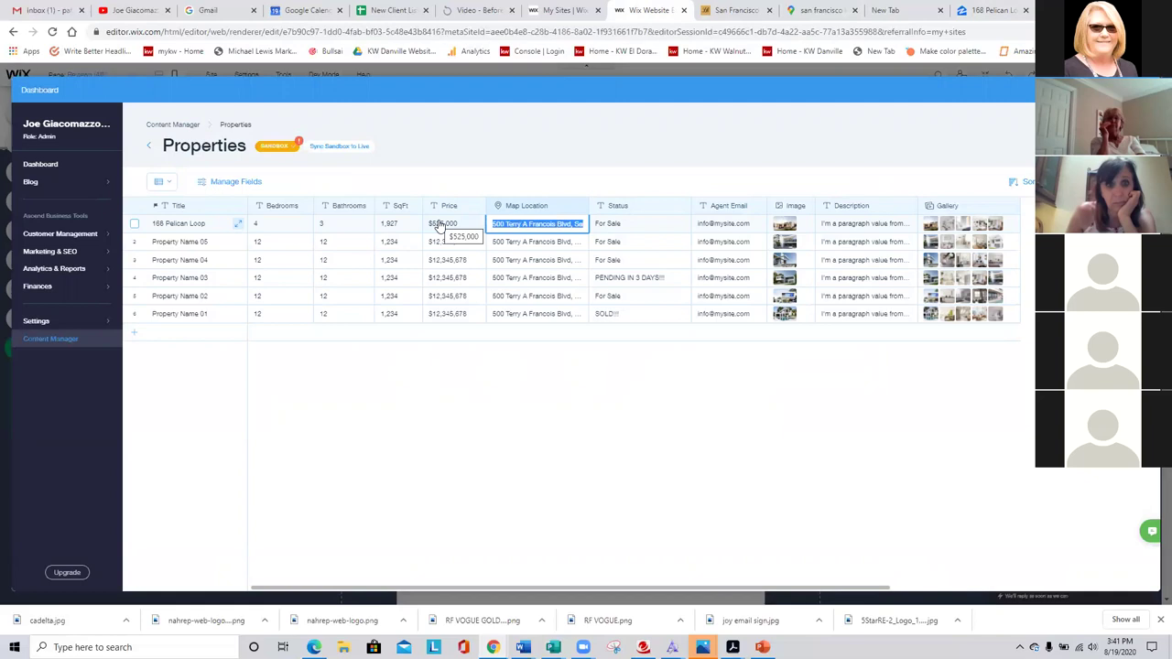
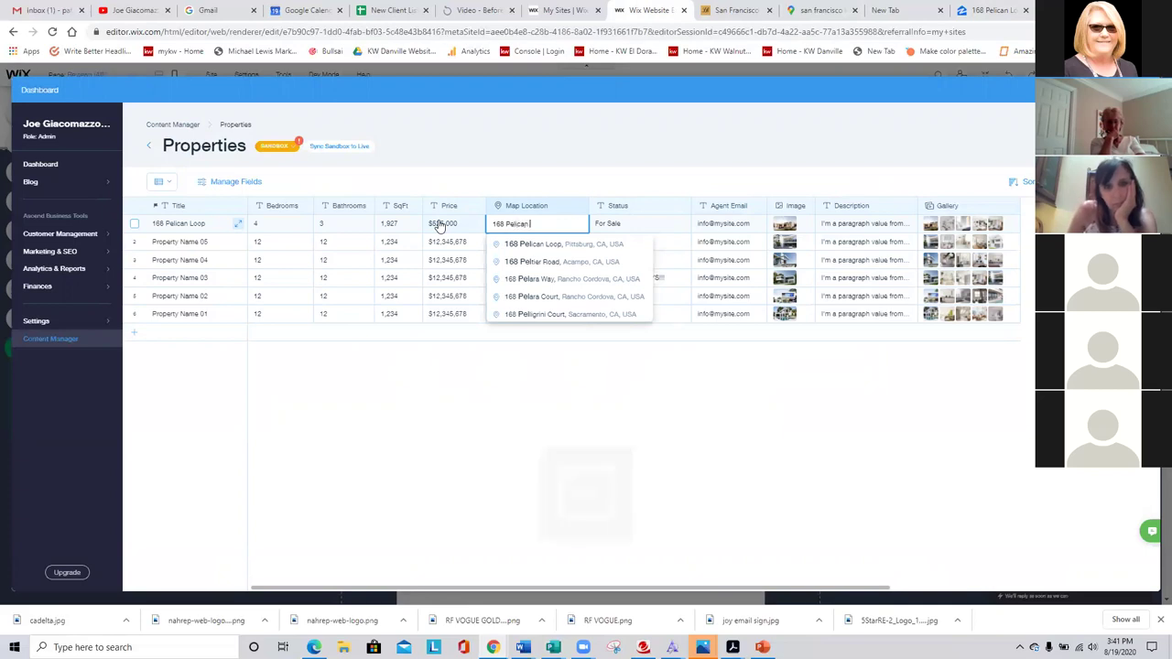
click(556, 246)
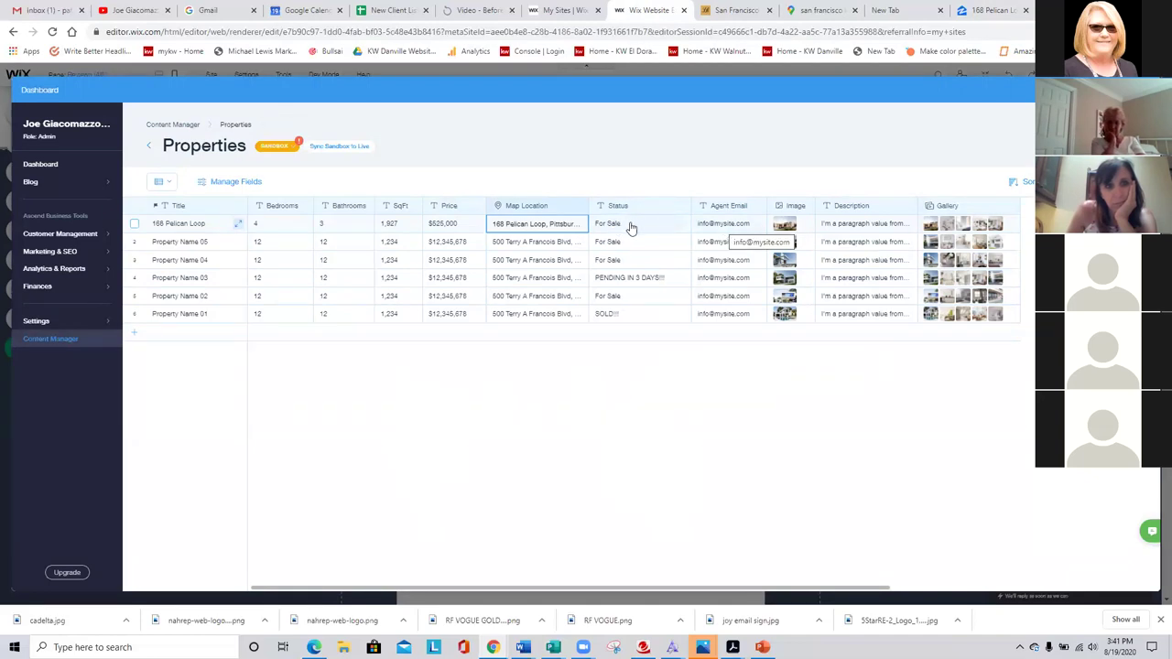
Step: Change the status from For Sale to 'PENDING IN 1 DAY!!!' in capitals
click(626, 222)
click(629, 223)
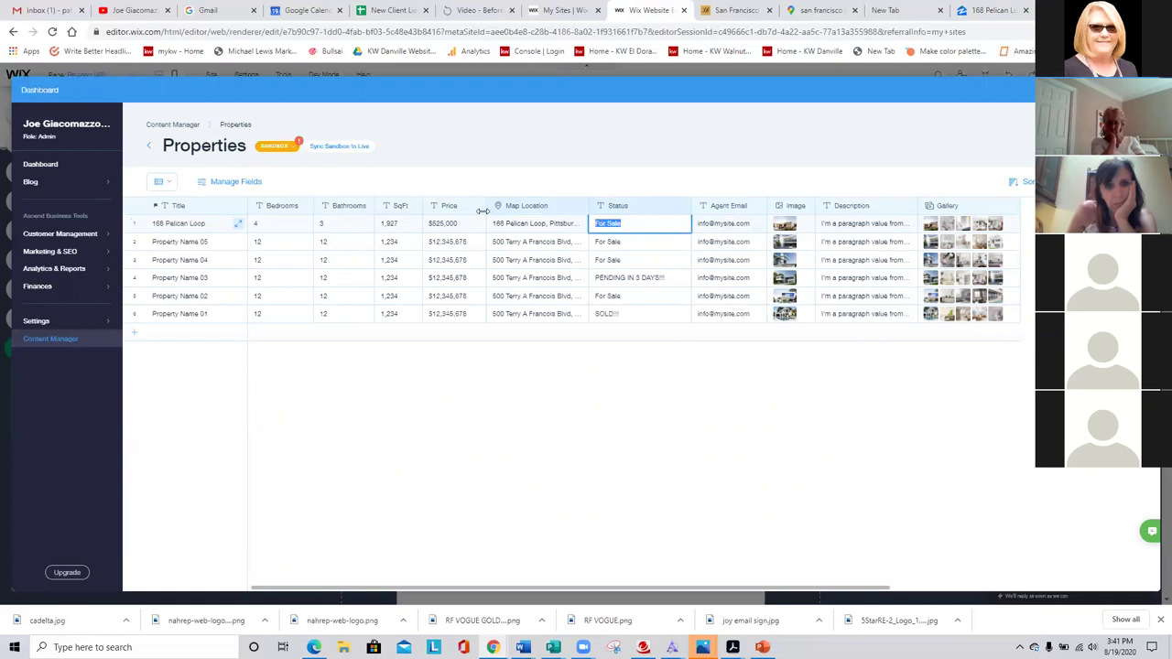
key(Caps_Lock)
text(PENDING IN 1 DAY!!!)
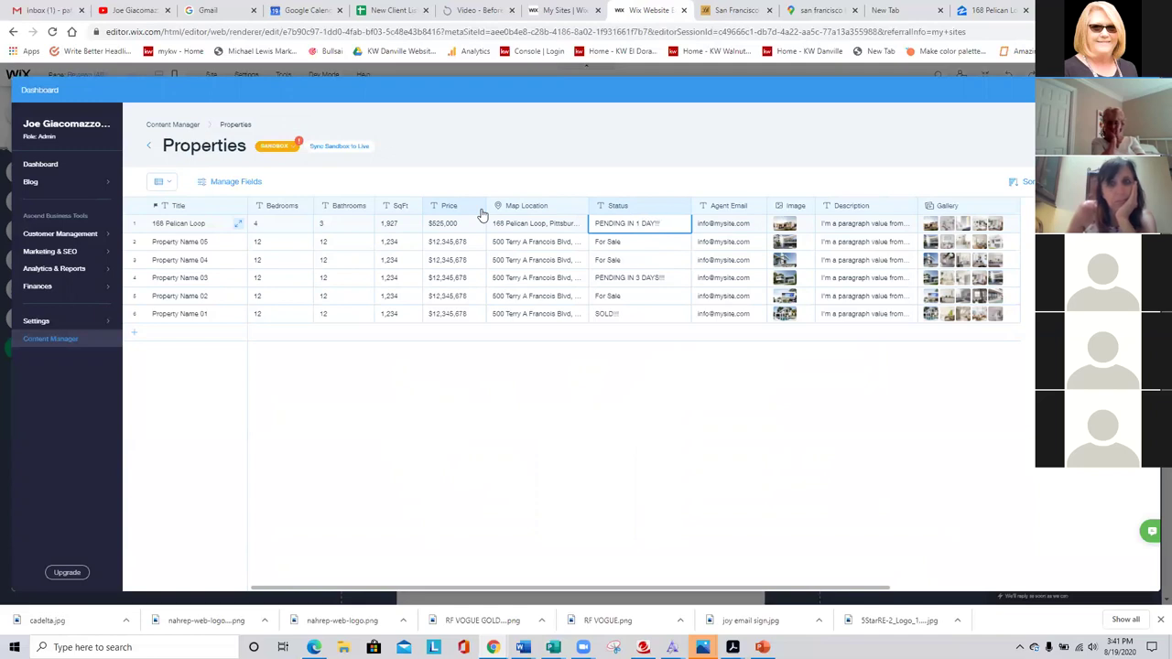
click(975, 16)
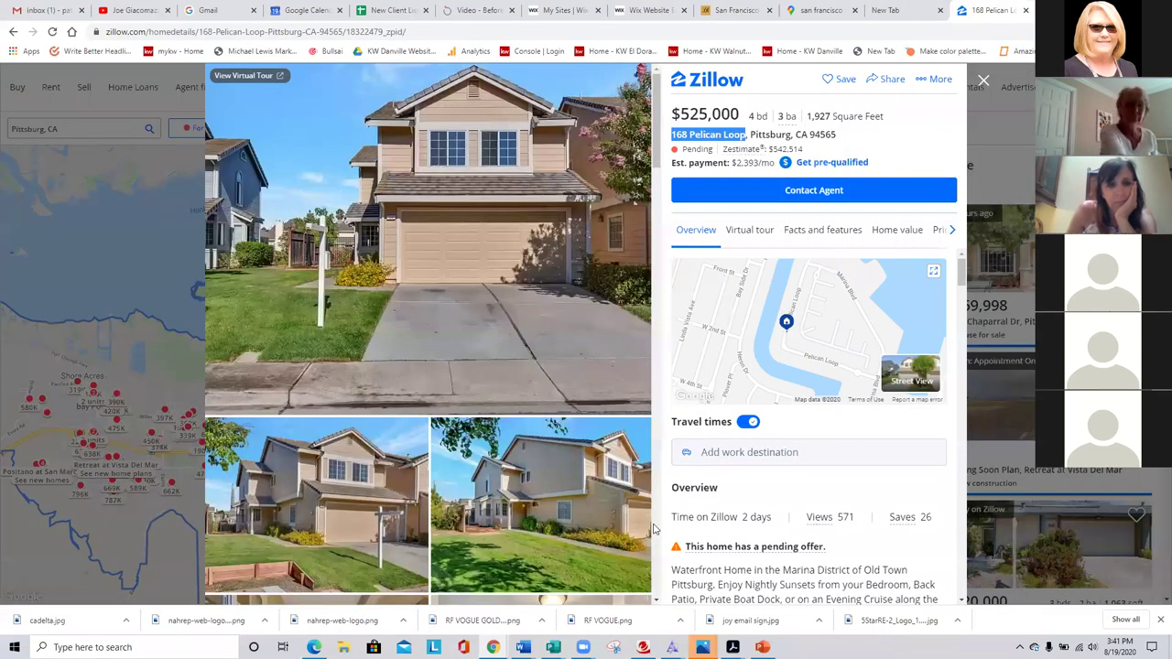
scroll(781, 485, down, 2)
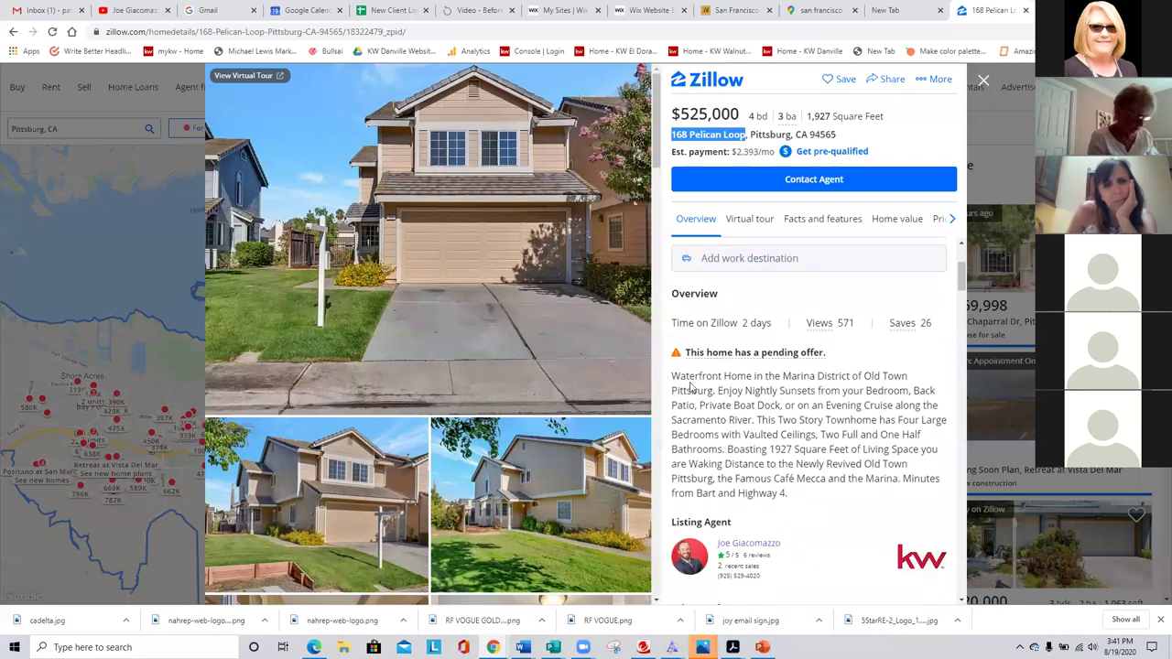
click(692, 386)
mouse_move(674, 376)
mouse_down()
mouse_move(791, 500)
mouse_move(759, 420)
mouse_move(673, 392)
mouse_move(672, 377)
mouse_up()
click(790, 494)
right_click(689, 392)
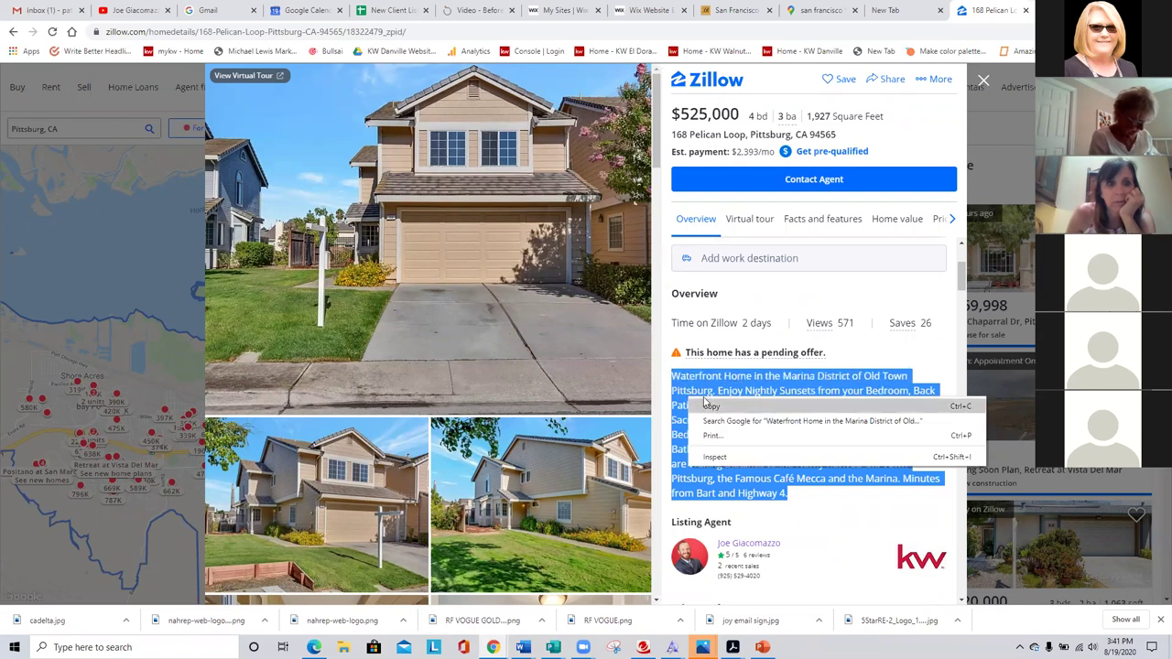
click(710, 403)
click(636, 7)
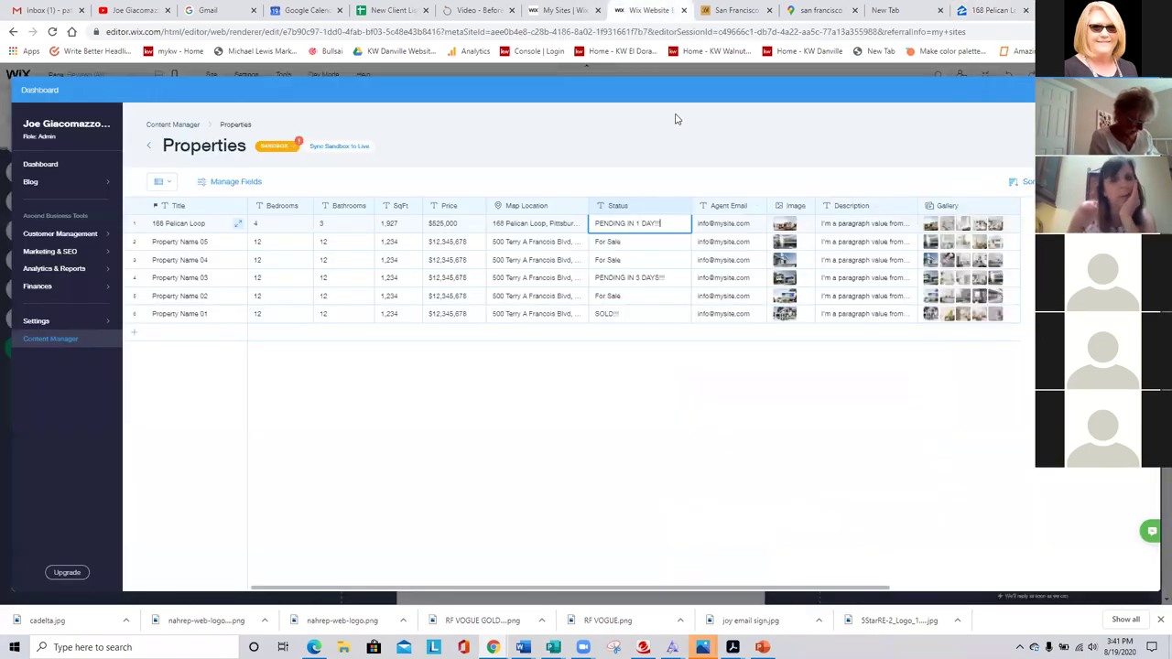
Step: Paste the Zillow description over the first row's placeholder description
click(851, 224)
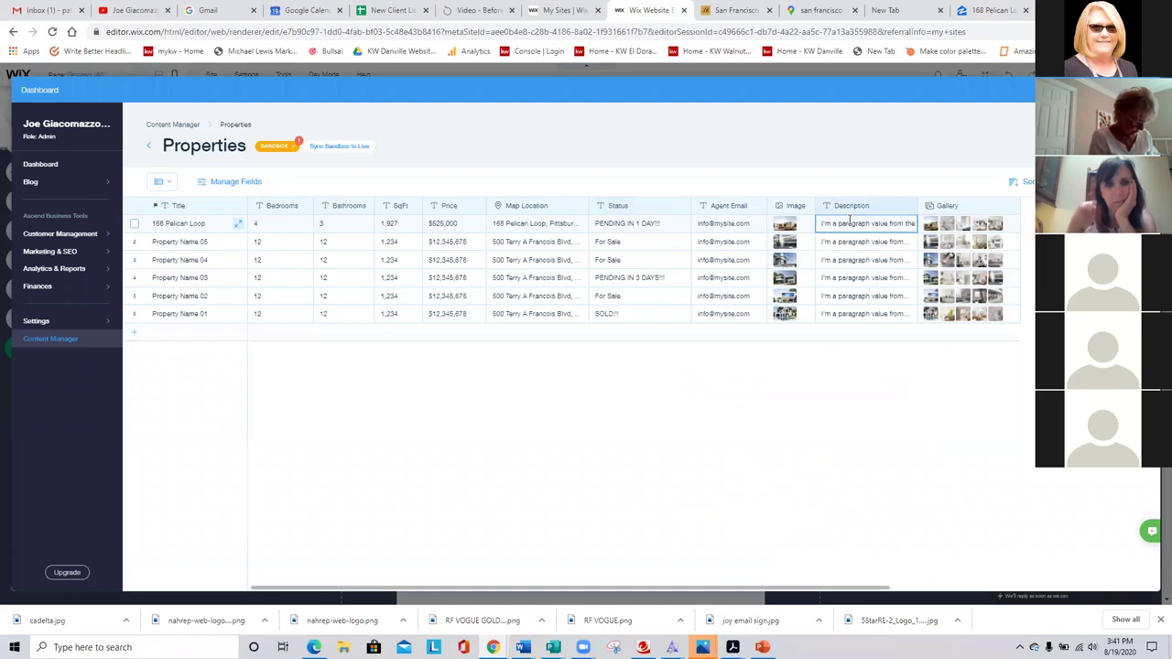
click(824, 225)
drag(822, 224, 897, 281)
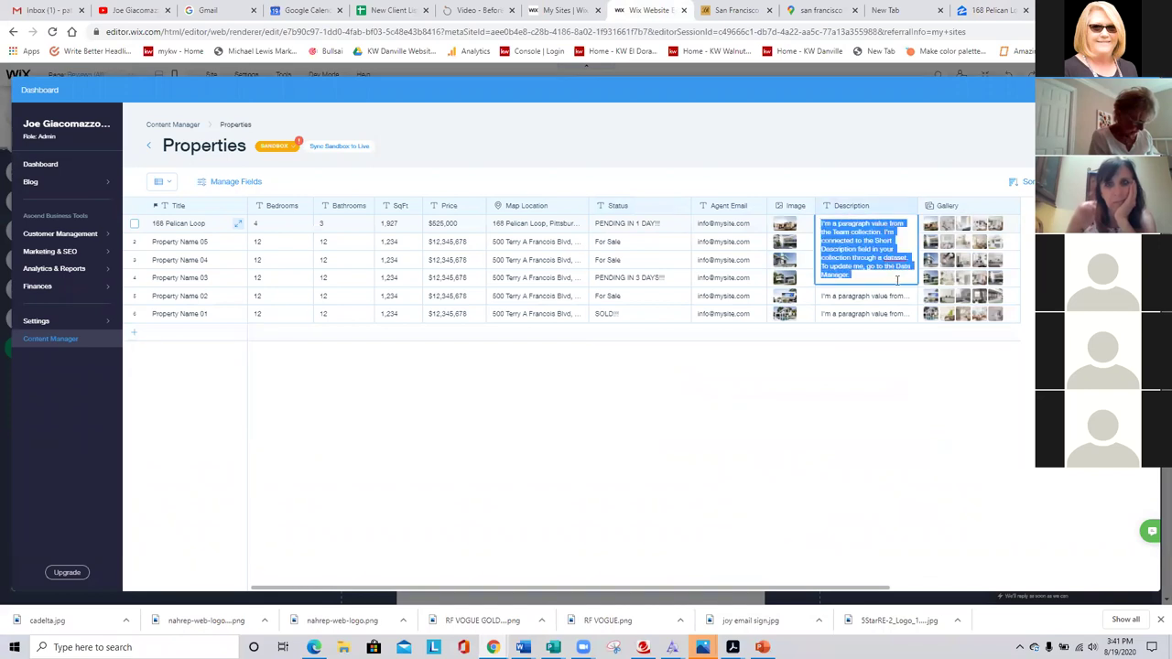
key(ctrl+v)
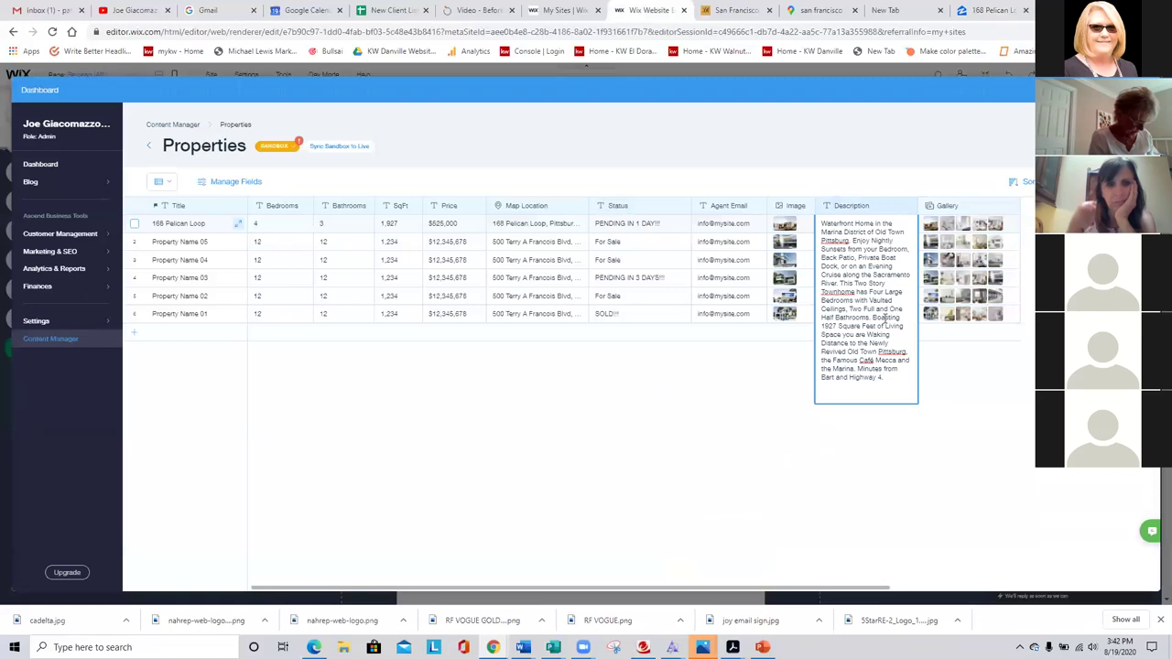
click(943, 226)
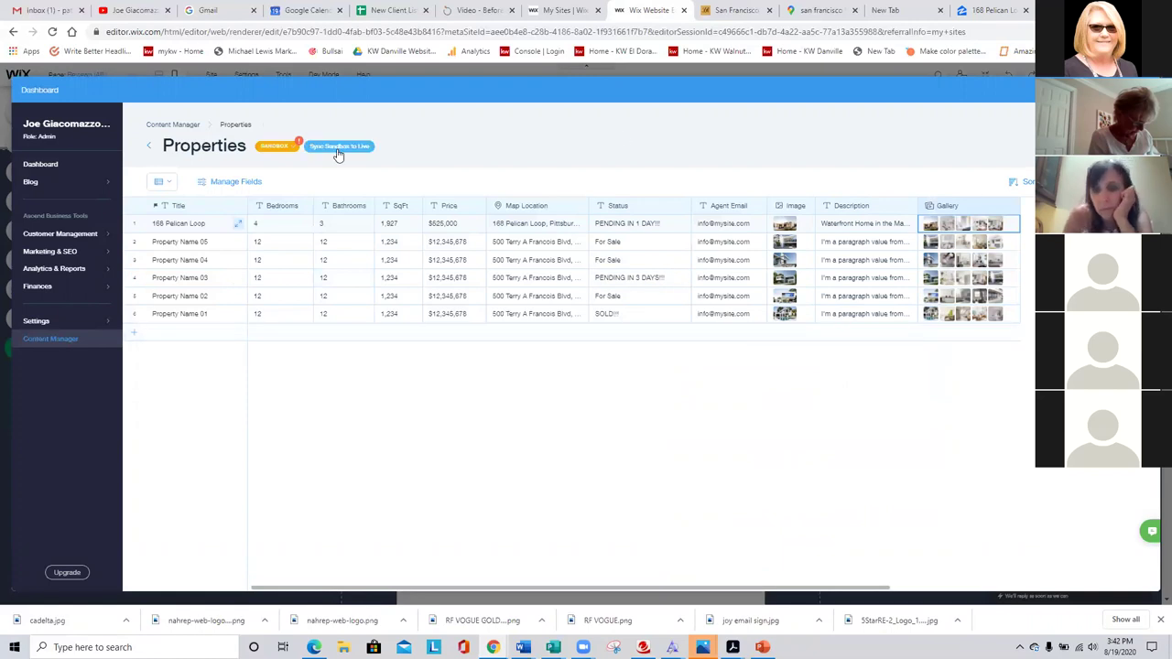
Step: Sync all 6 sandbox Properties items to Live, overwriting live content
mouse_move(287, 148)
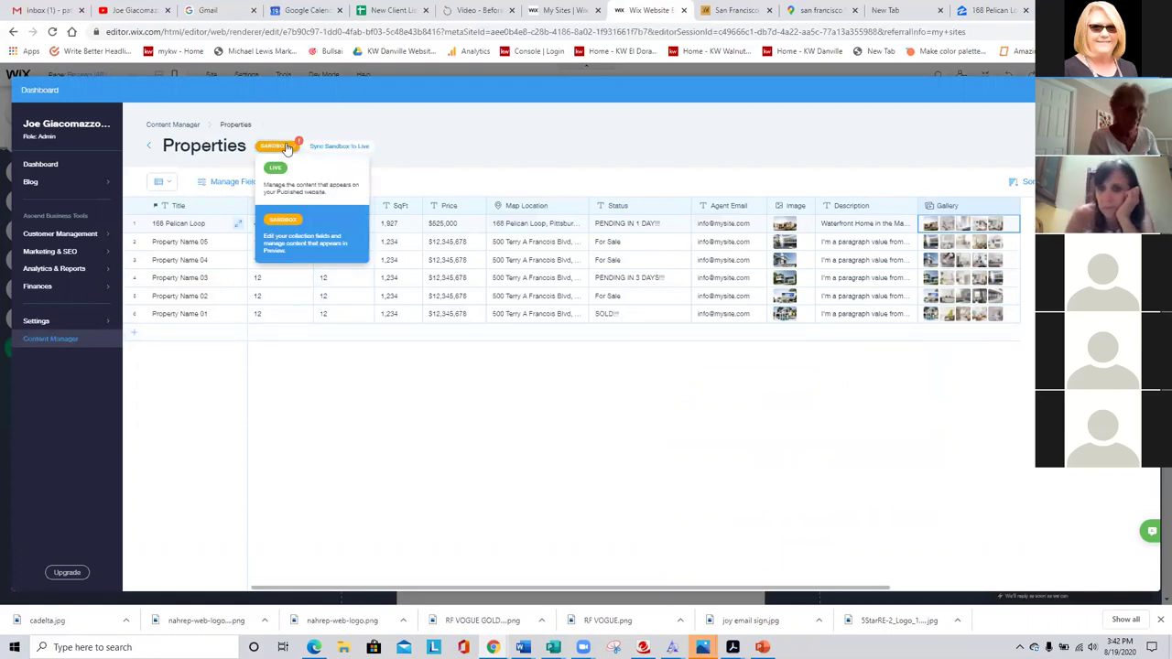
click(327, 146)
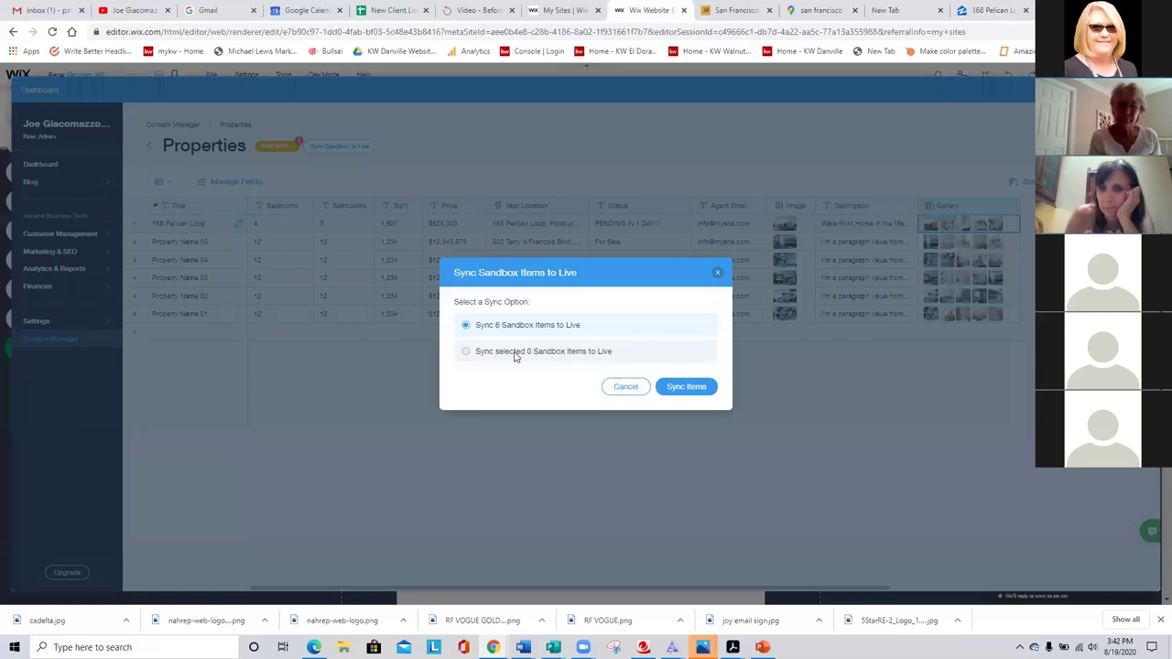
click(688, 389)
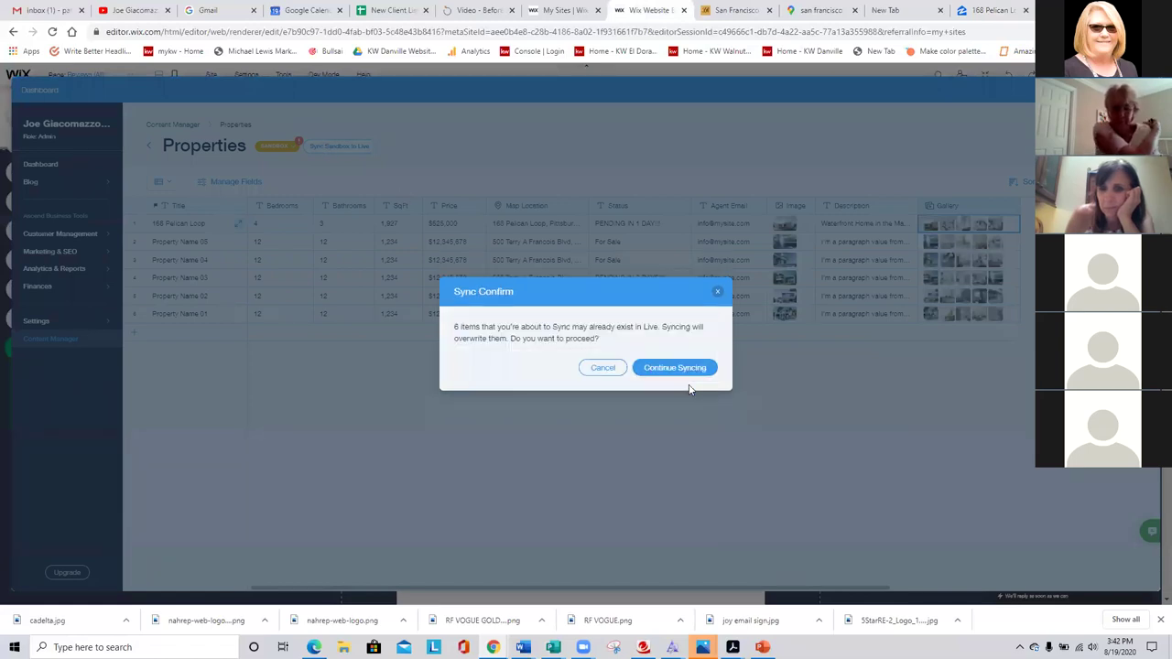
click(688, 367)
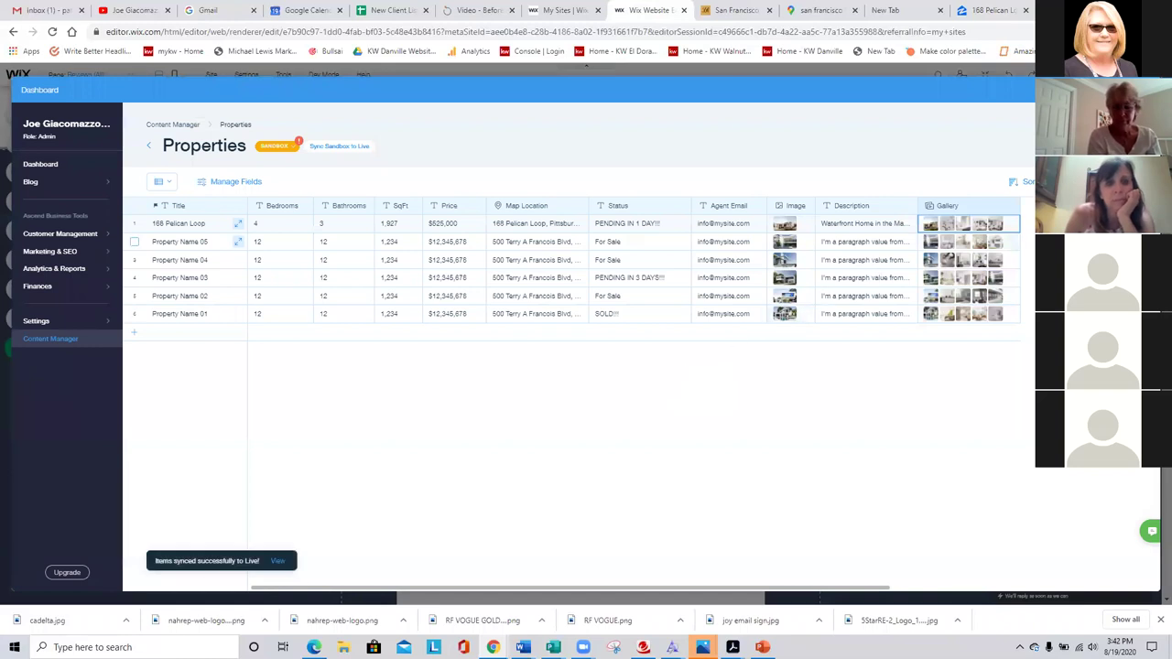
click(1024, 90)
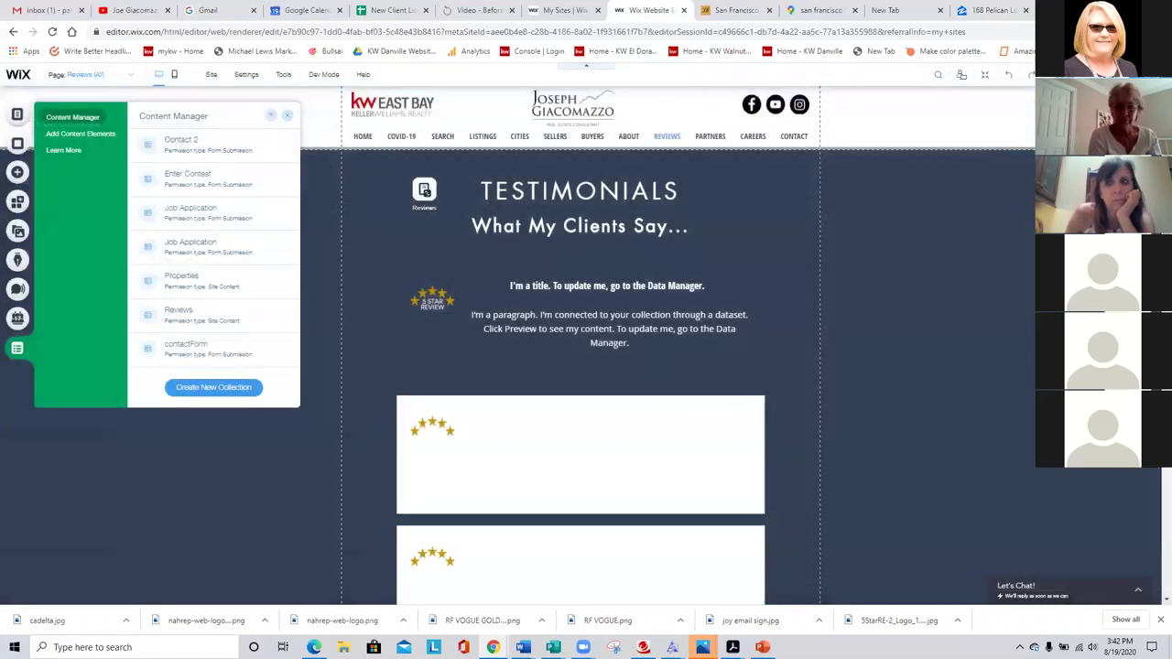
Step: Close the collections panel, load the Home page from Site Menu, and view Dynamic Pages
click(286, 119)
click(17, 116)
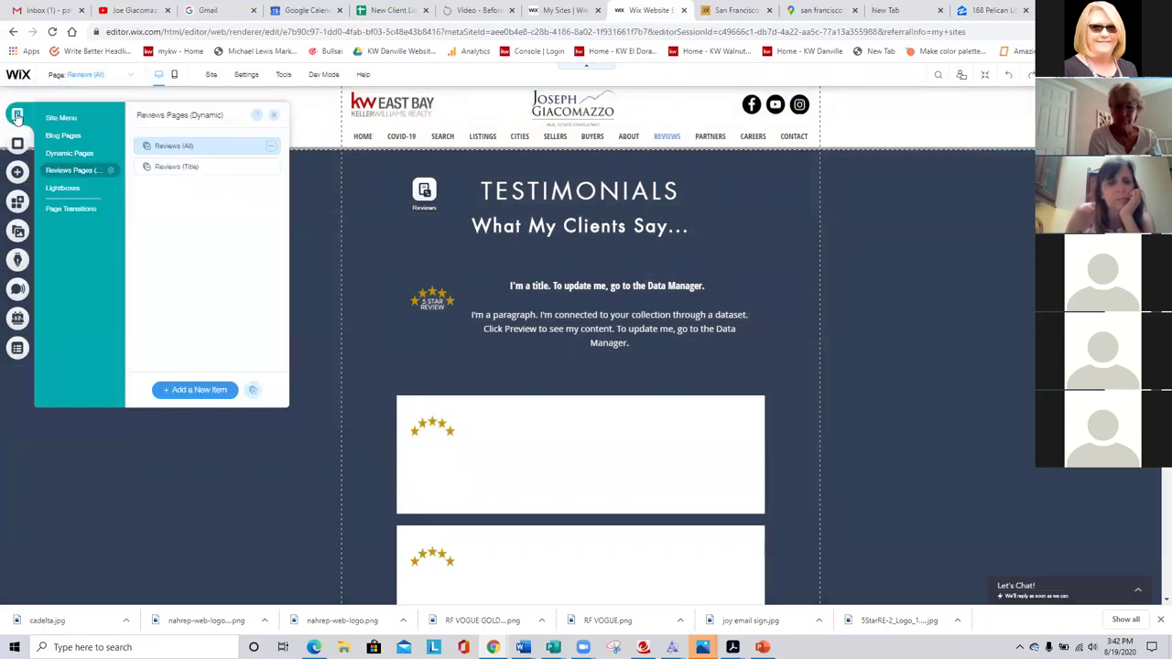
click(58, 118)
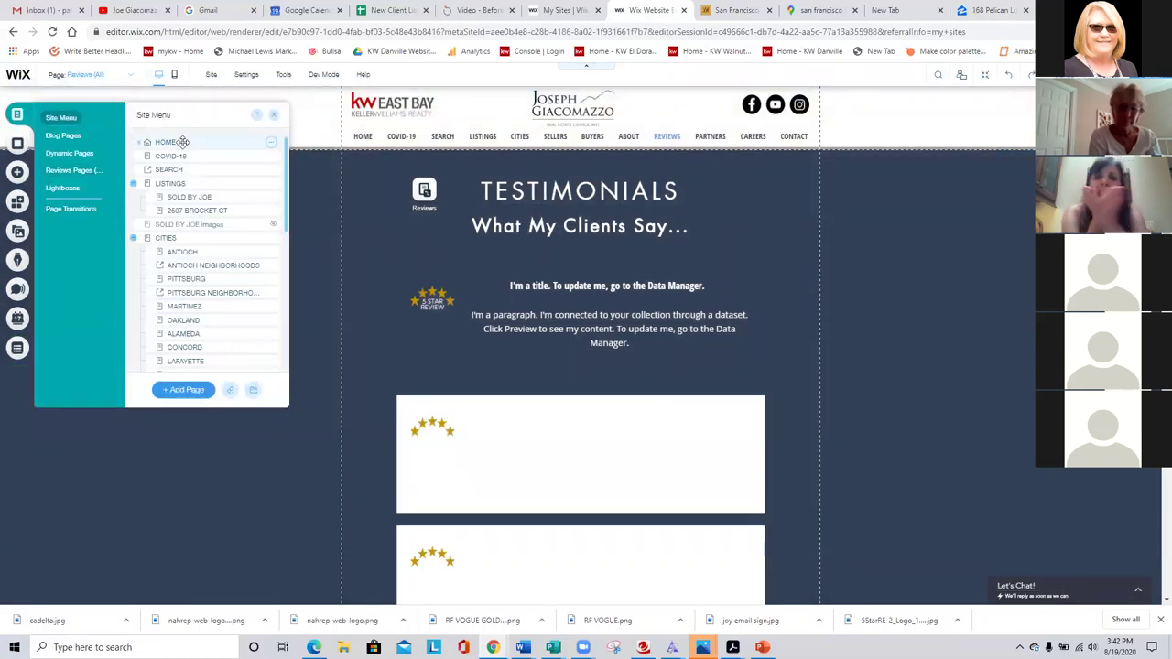
click(182, 142)
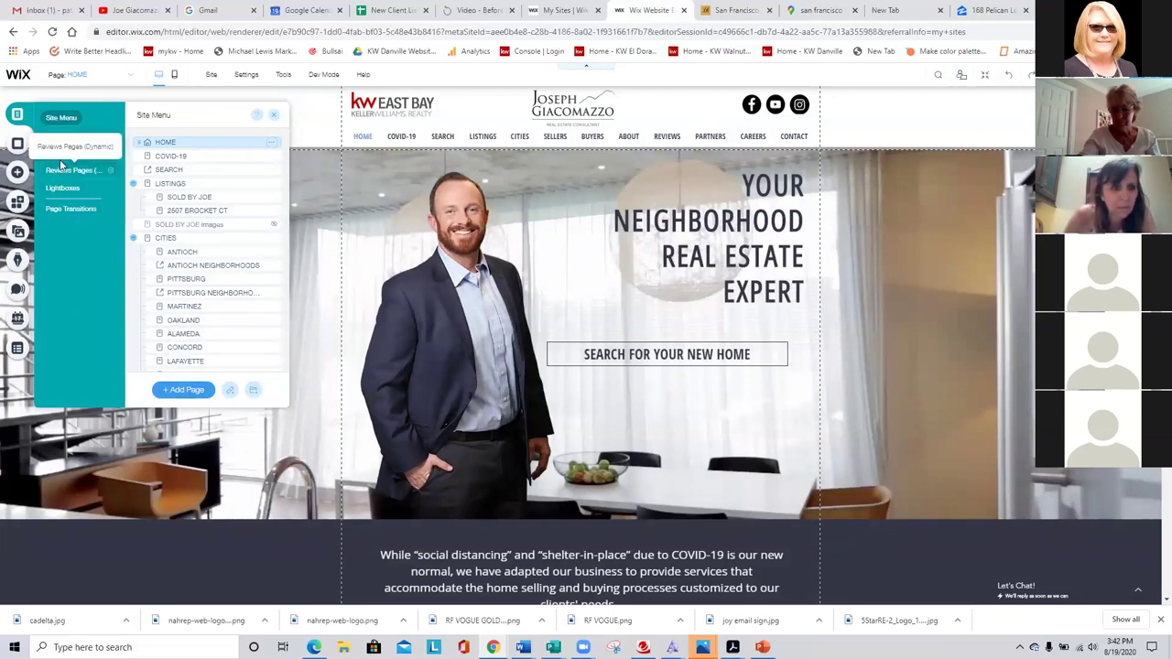
click(65, 154)
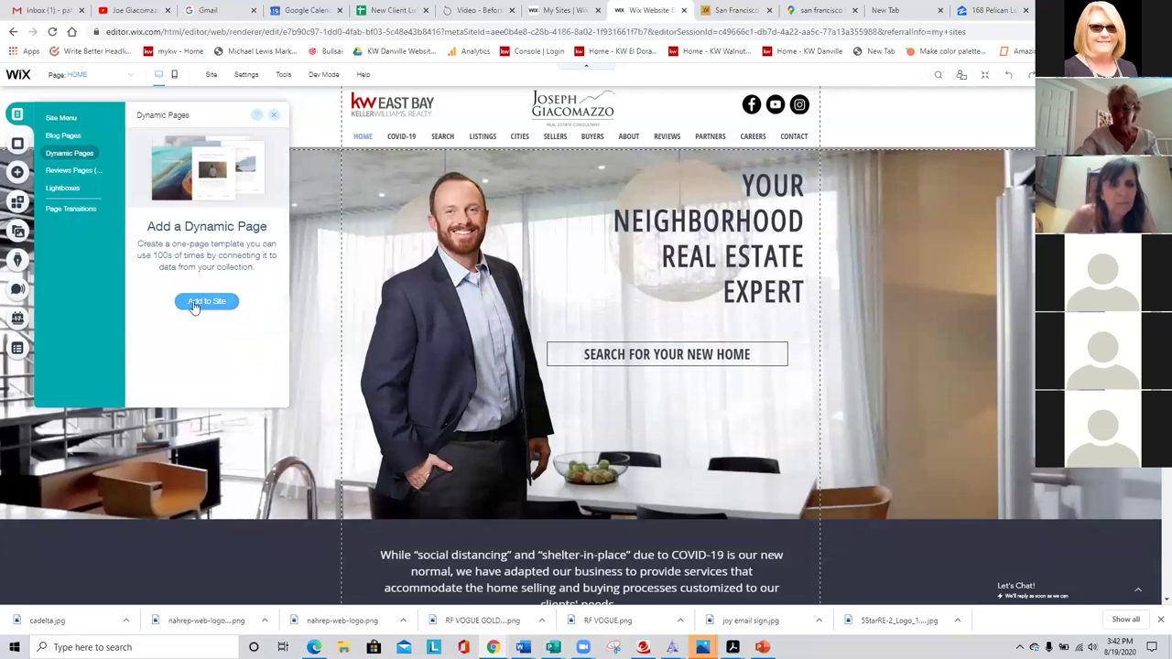
click(194, 302)
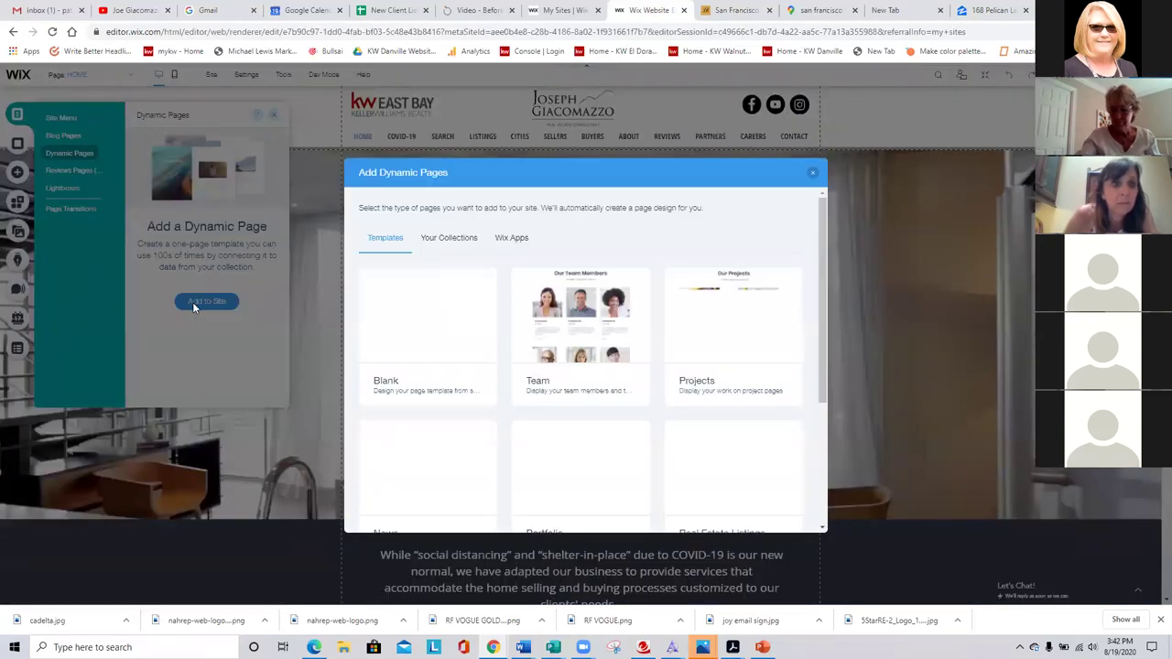
mouse_move(612, 333)
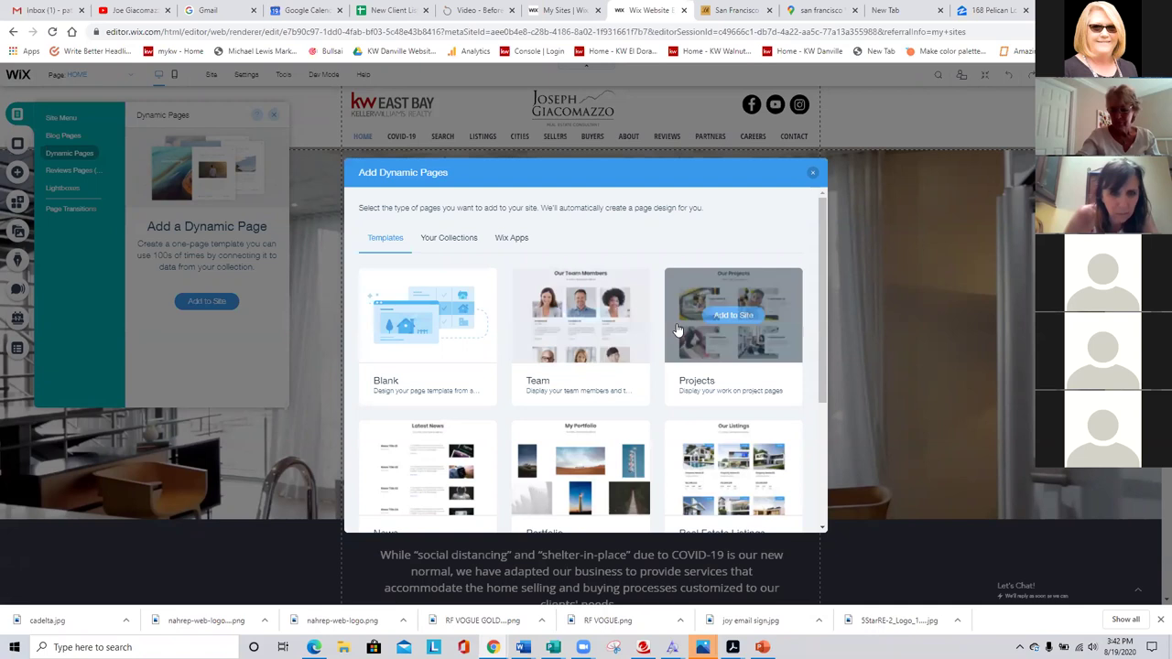
scroll(609, 348, down, 2)
scroll(607, 358, down, 1)
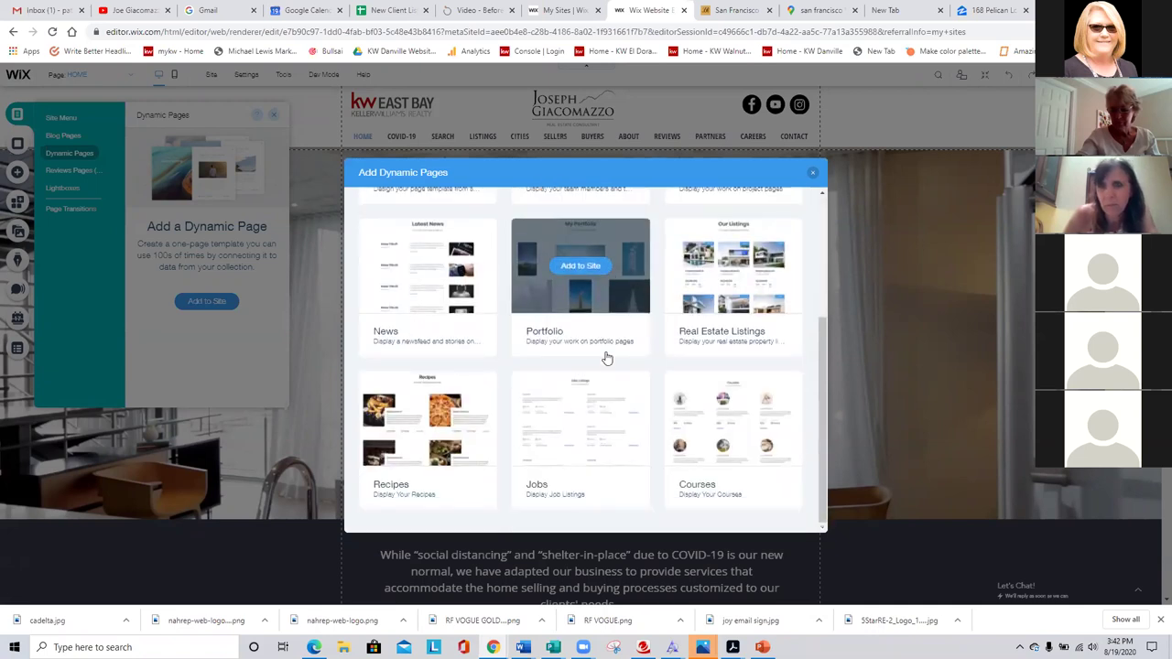
scroll(607, 359, up, 1)
scroll(604, 361, down, 1)
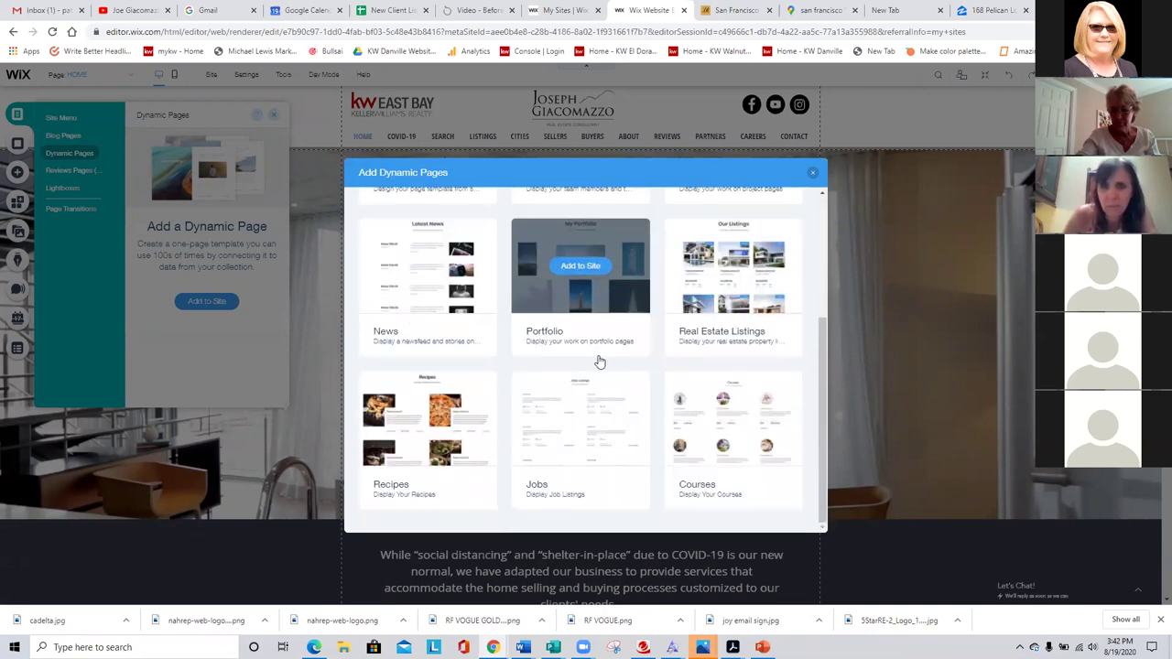
scroll(597, 364, up, 2)
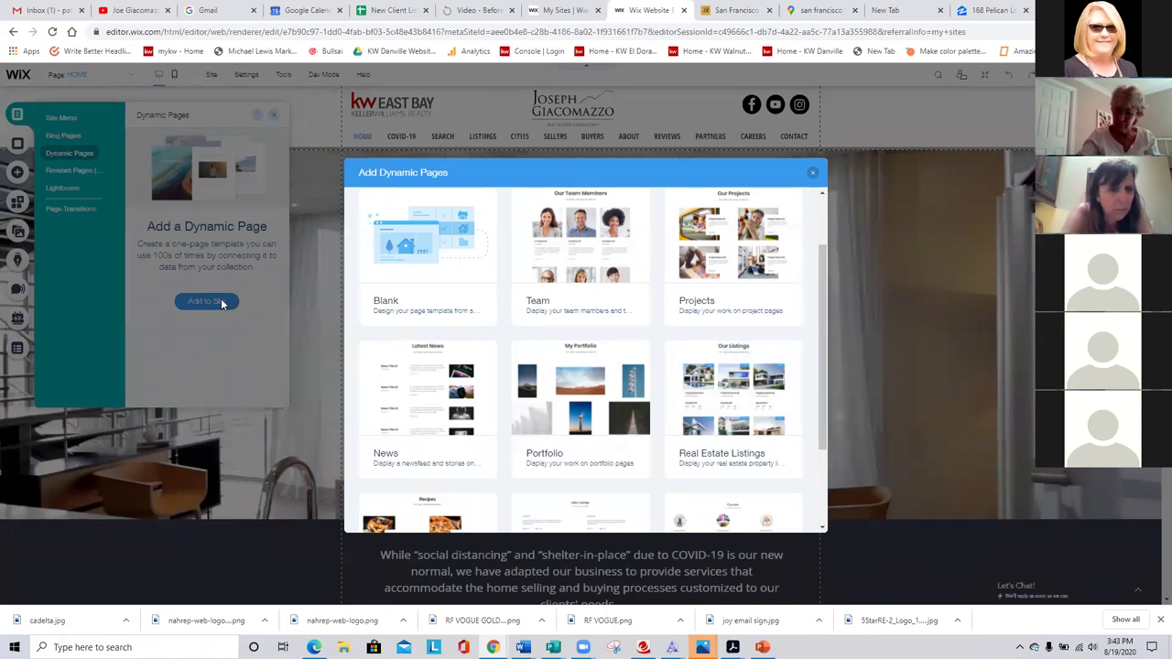
click(813, 173)
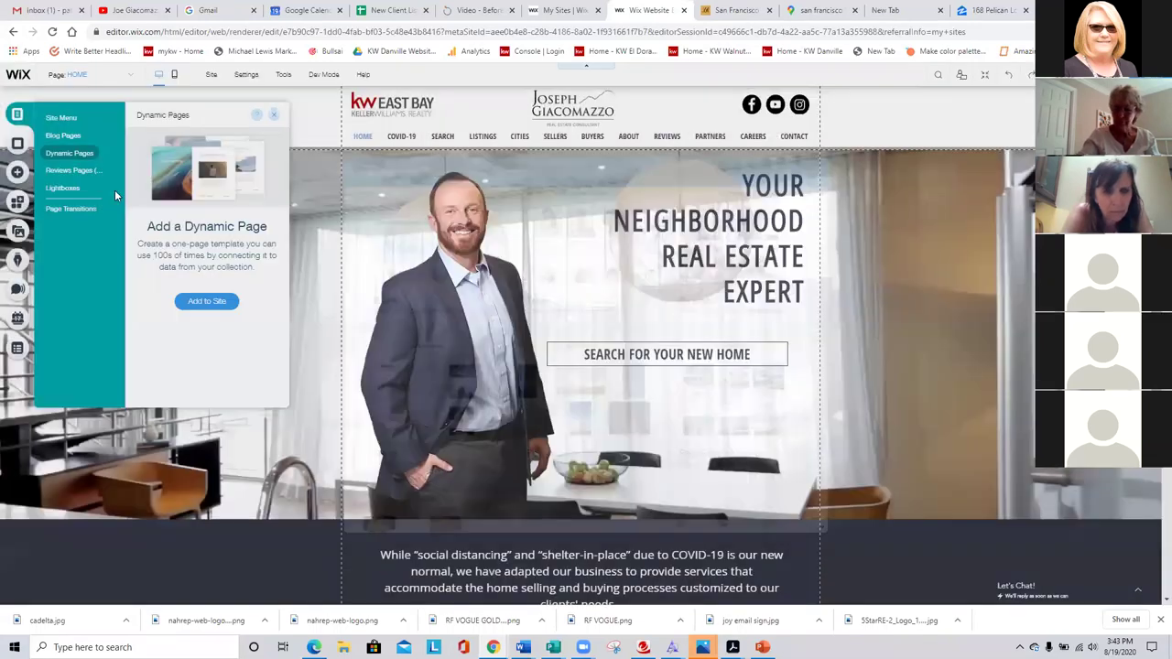
Step: Load the Listings page, then the SOLD BY JOE images page, and return to Dynamic Pages
click(69, 123)
scroll(192, 218, down, 5)
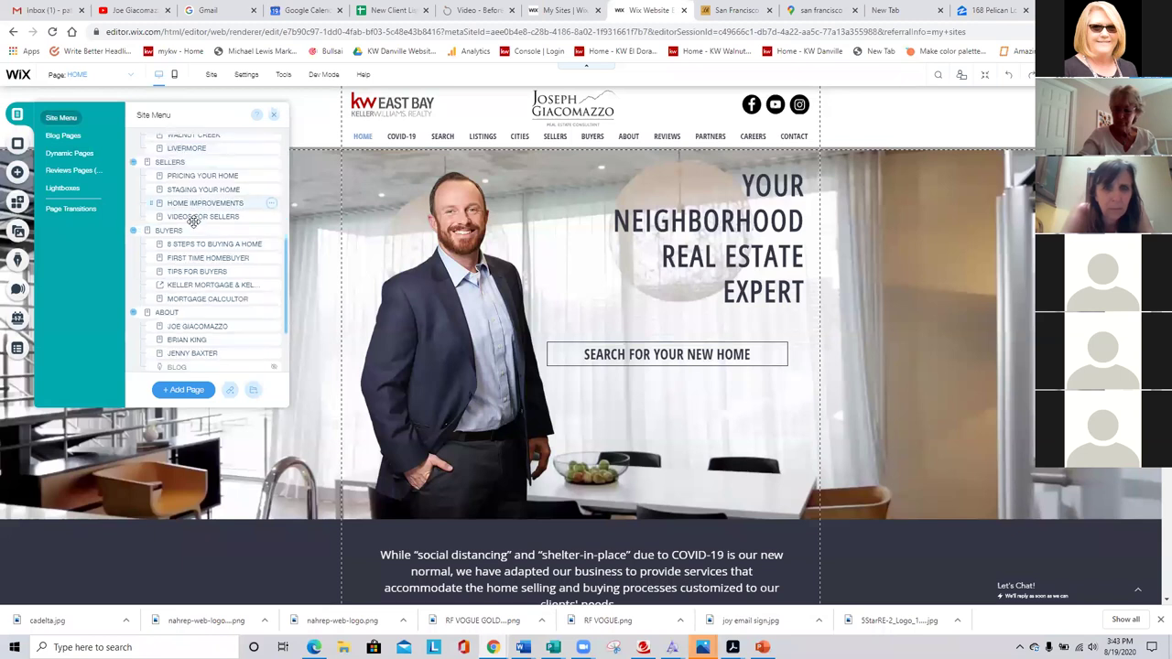
scroll(216, 349, up, 3)
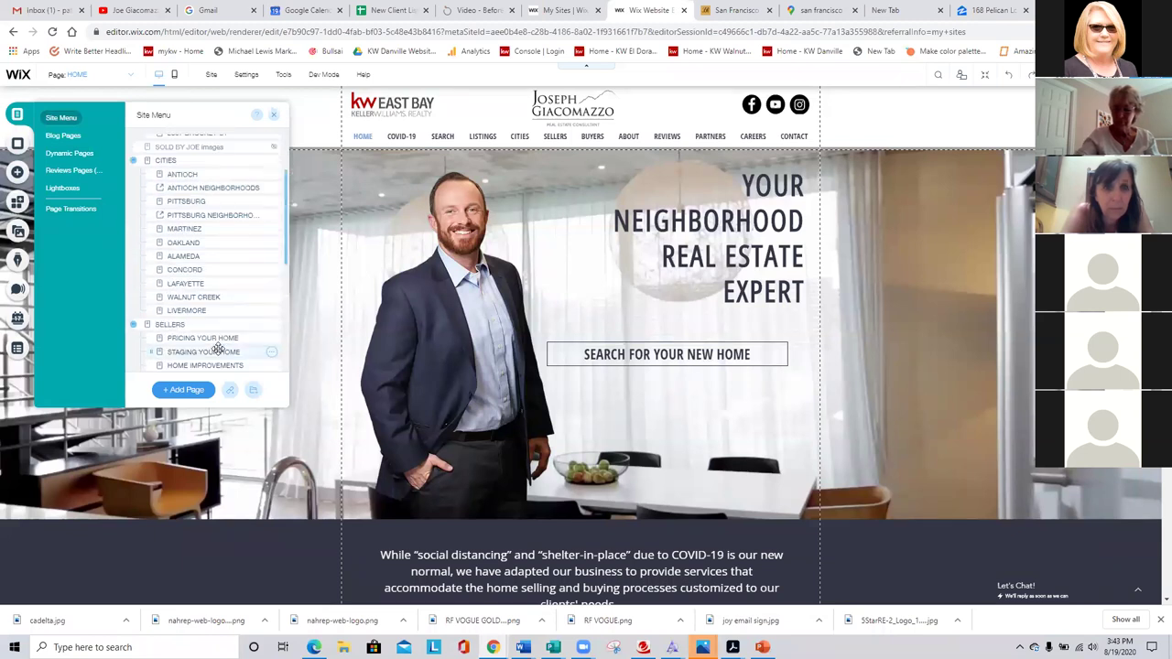
scroll(218, 349, up, 3)
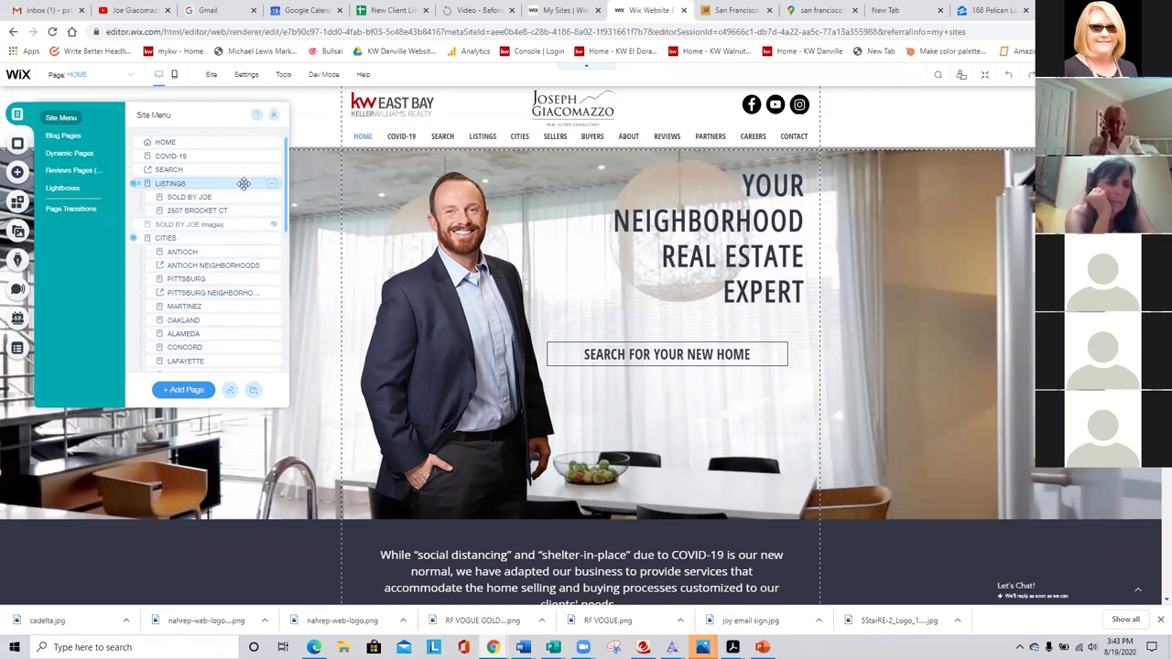
click(243, 183)
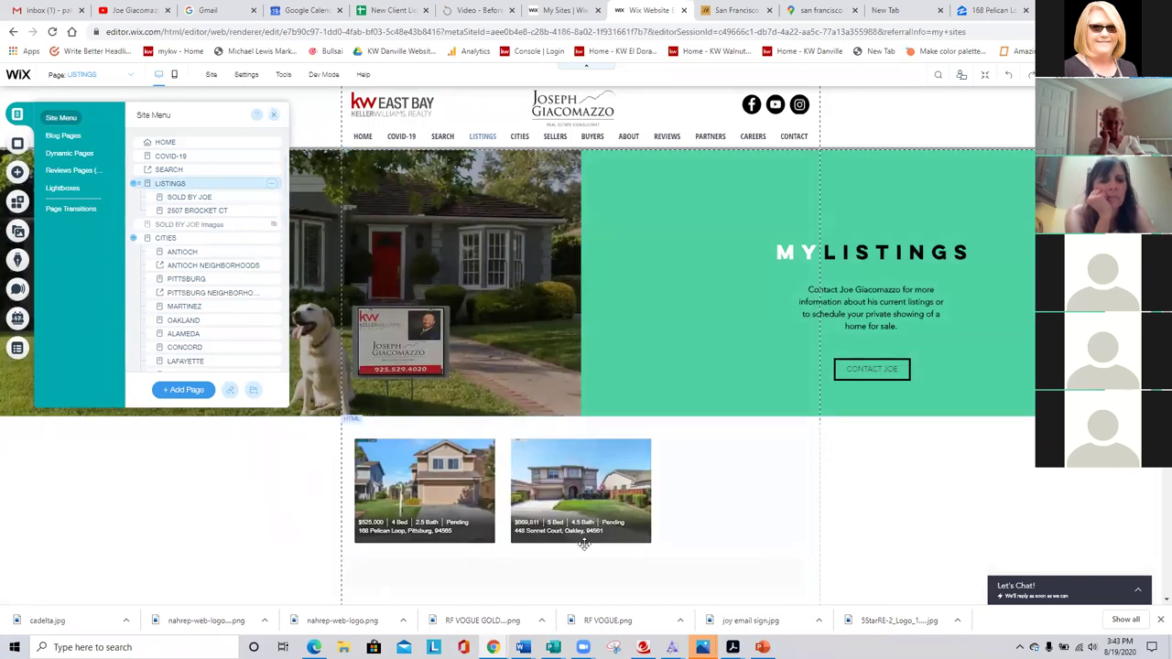
click(210, 224)
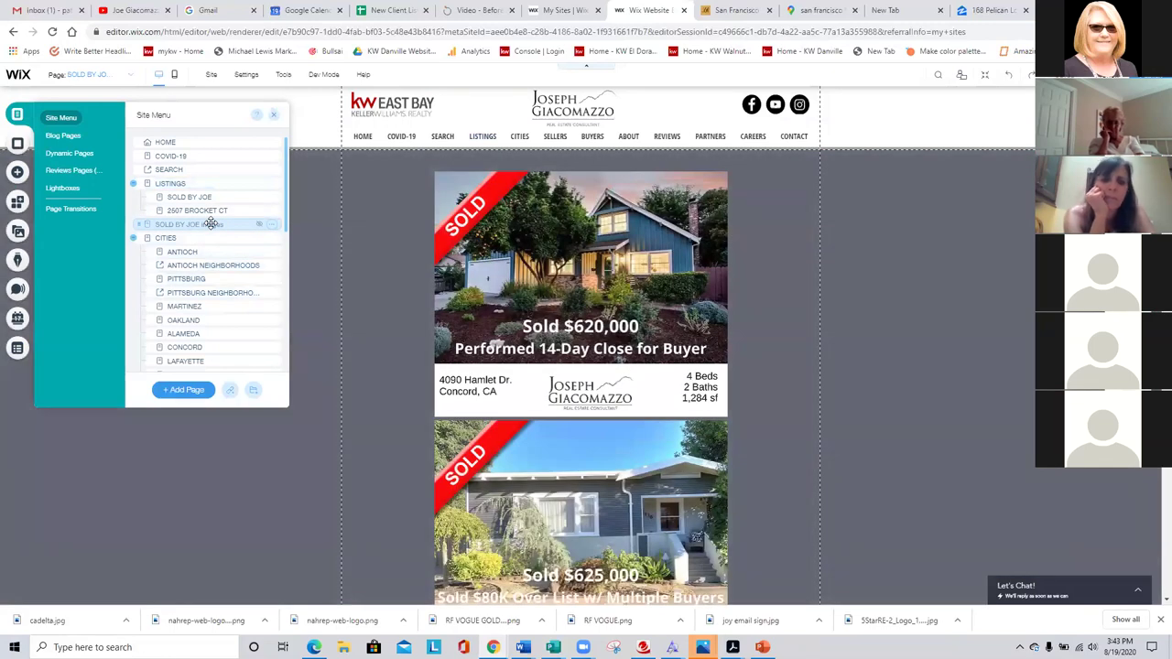
scroll(206, 225, down, 5)
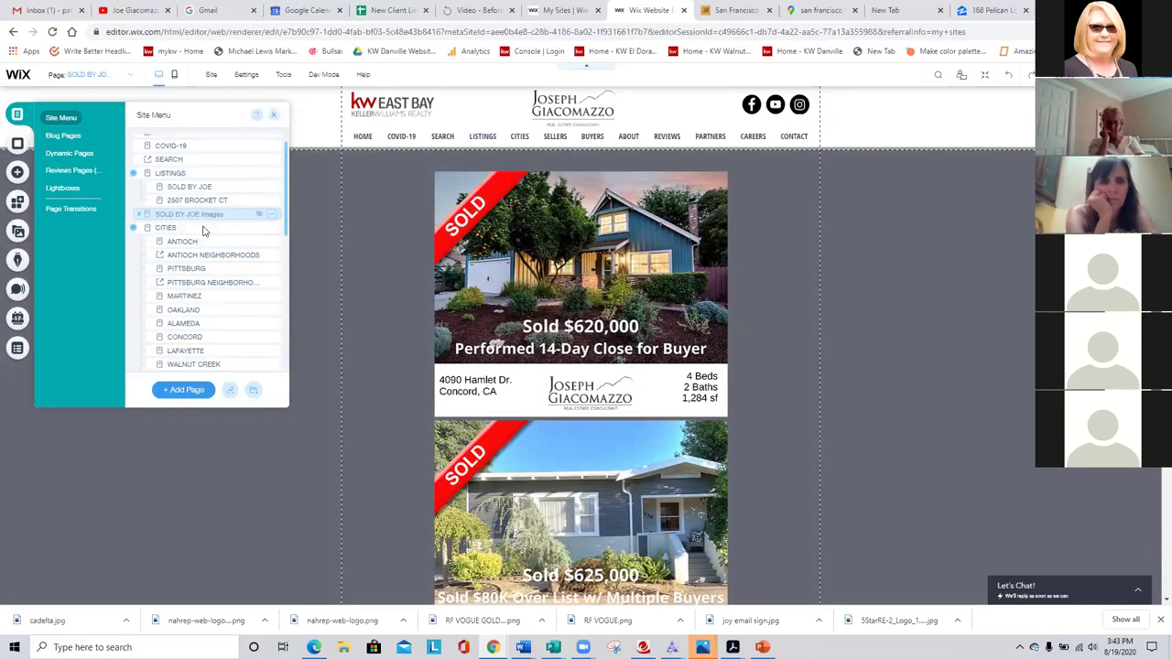
scroll(201, 229, down, 3)
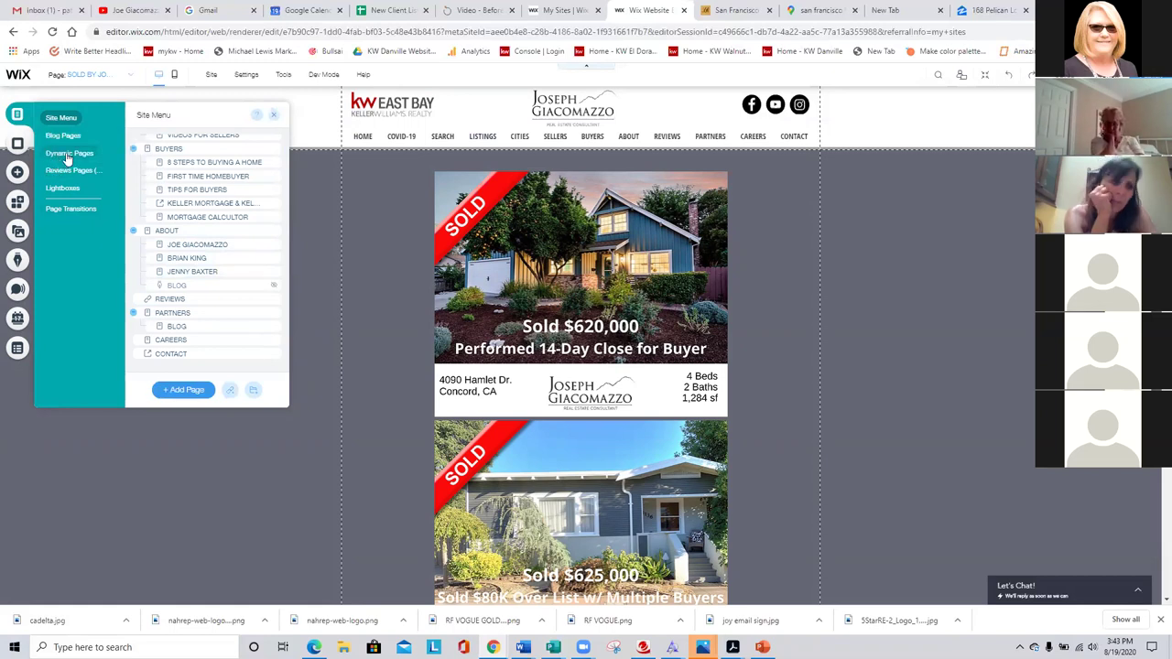
click(63, 153)
click(208, 301)
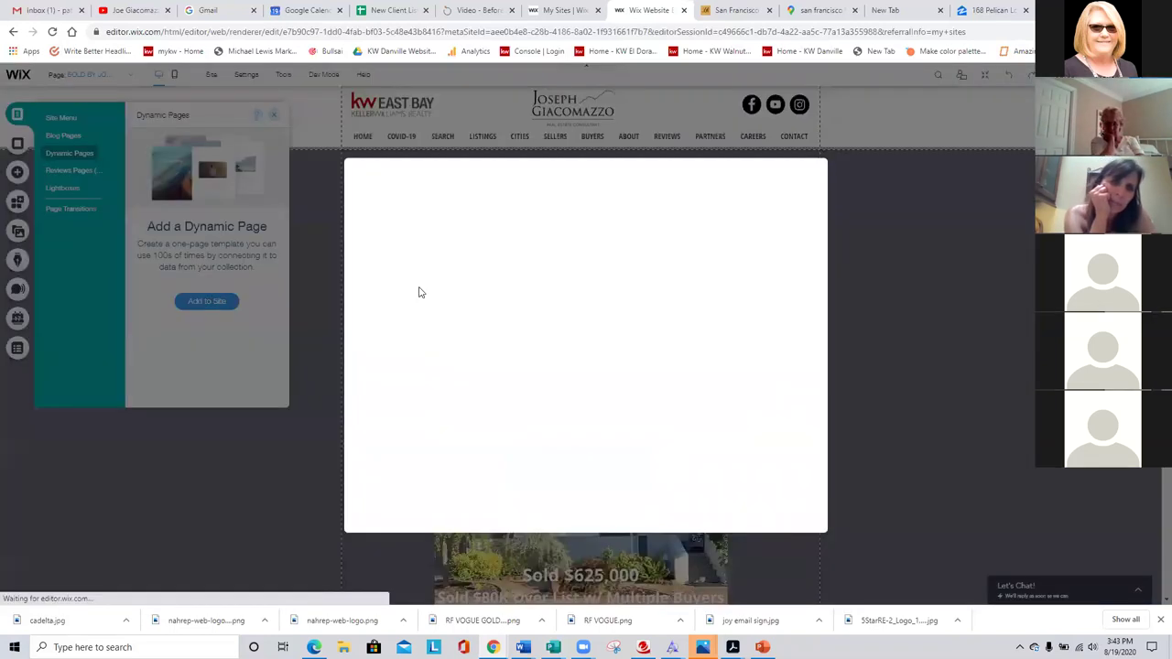
Step: Add dynamic pages based on the Properties collection from Your Collections
scroll(473, 298, down, 3)
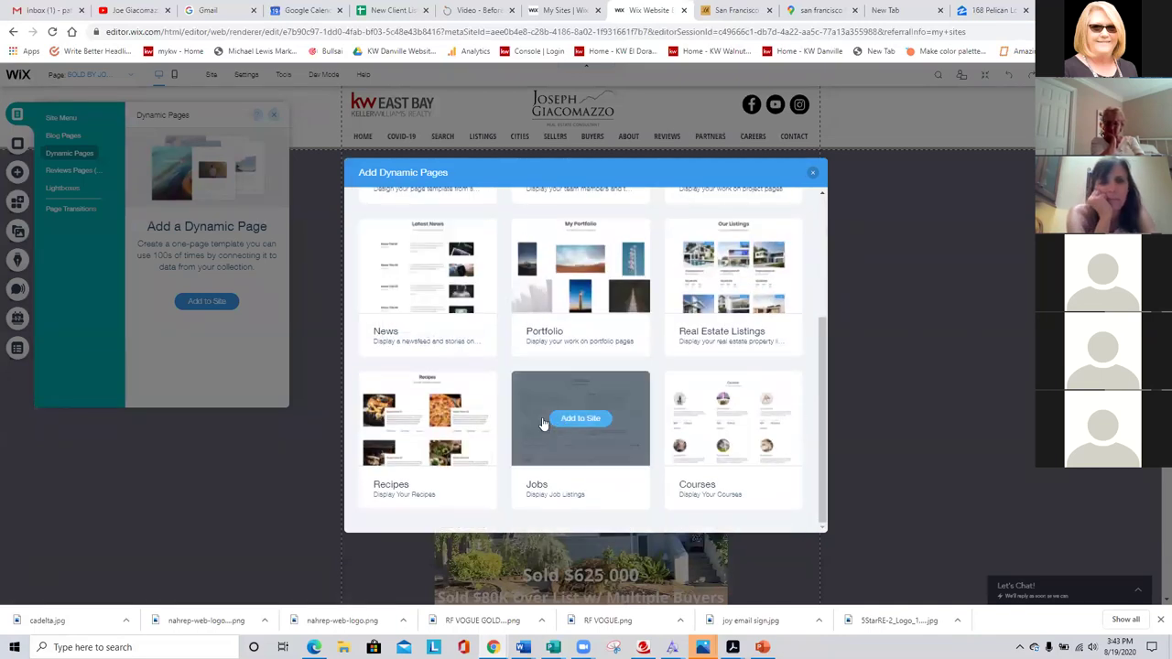
scroll(550, 417, up, 3)
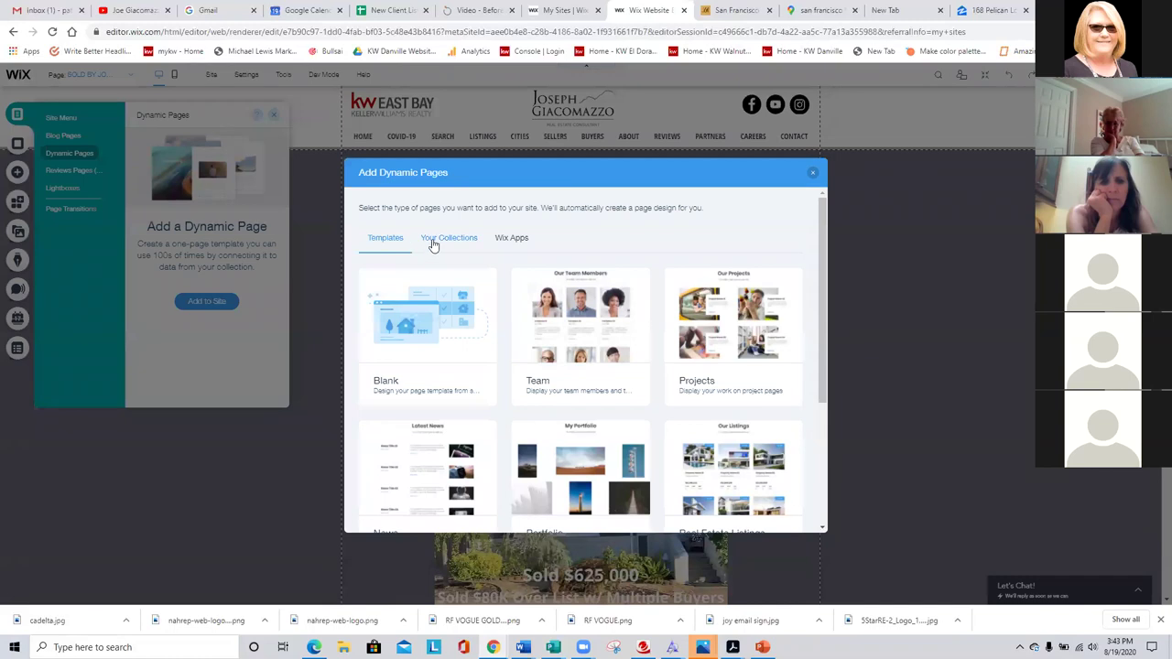
click(434, 241)
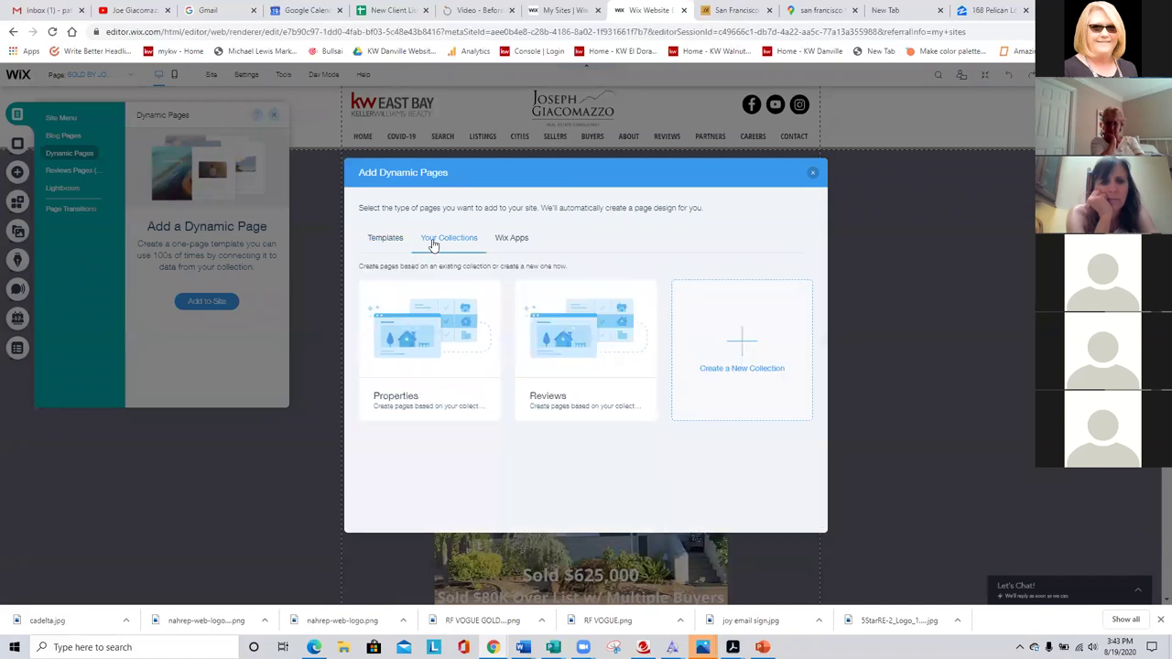
click(426, 326)
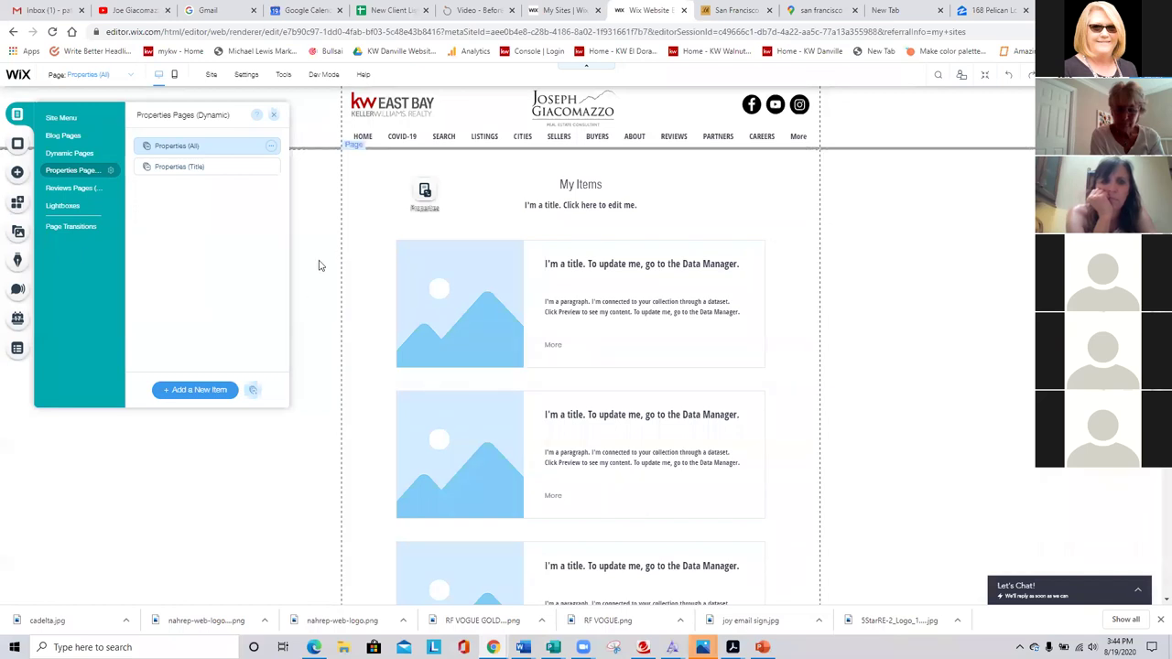
click(272, 147)
key(Escape)
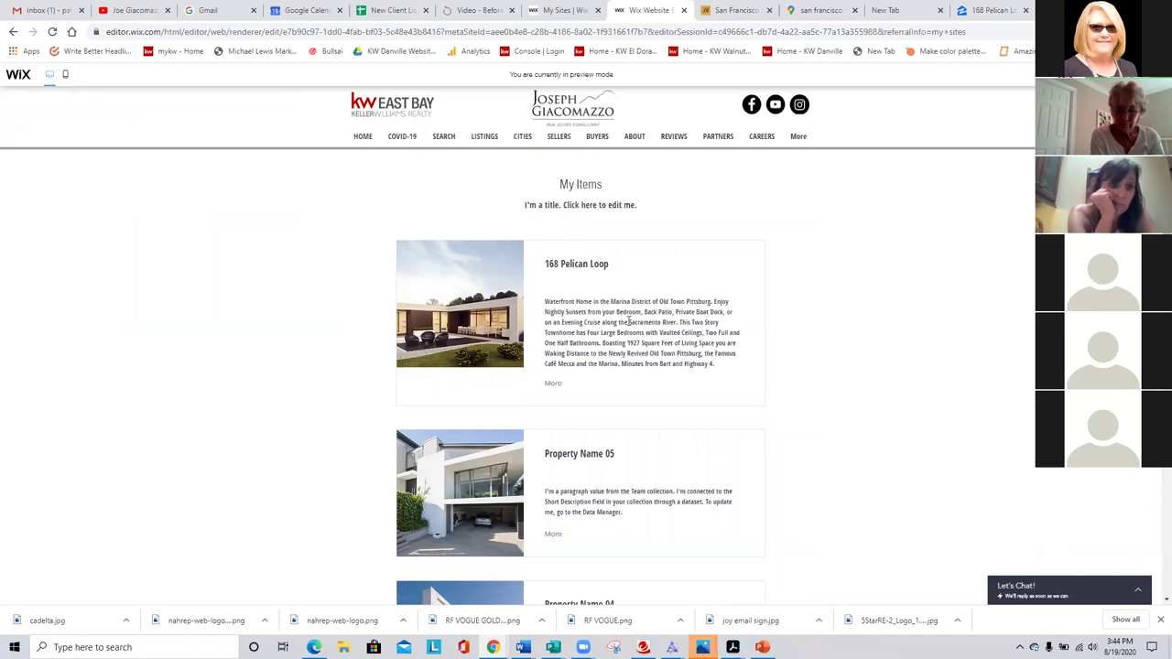
scroll(629, 325, down, 2)
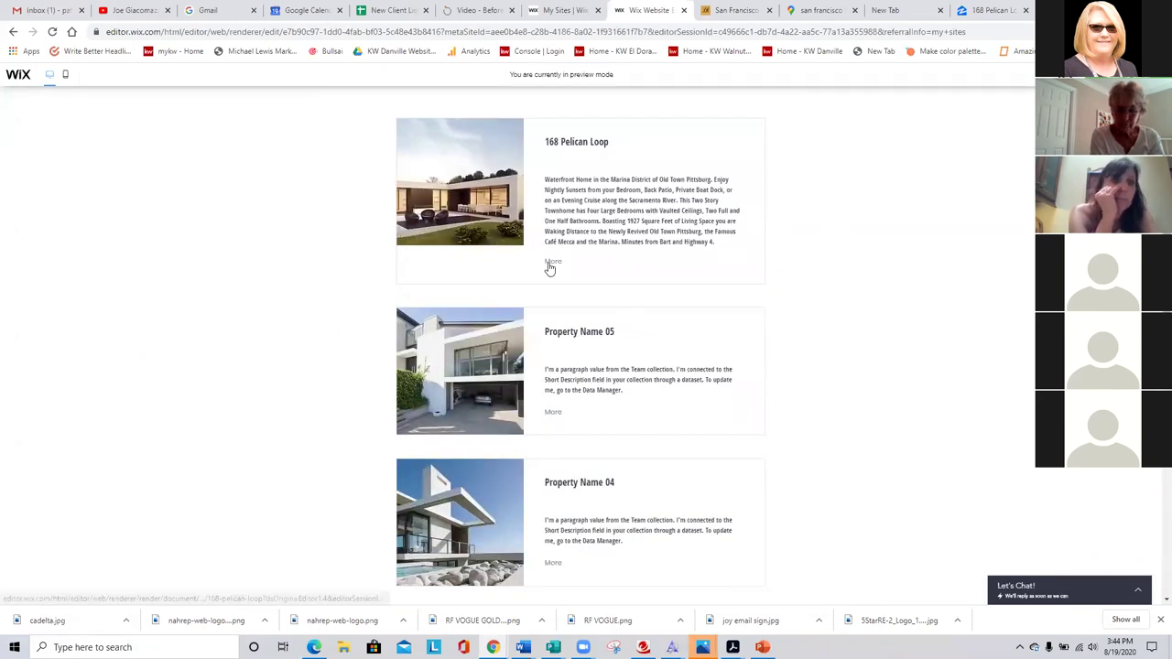
click(553, 264)
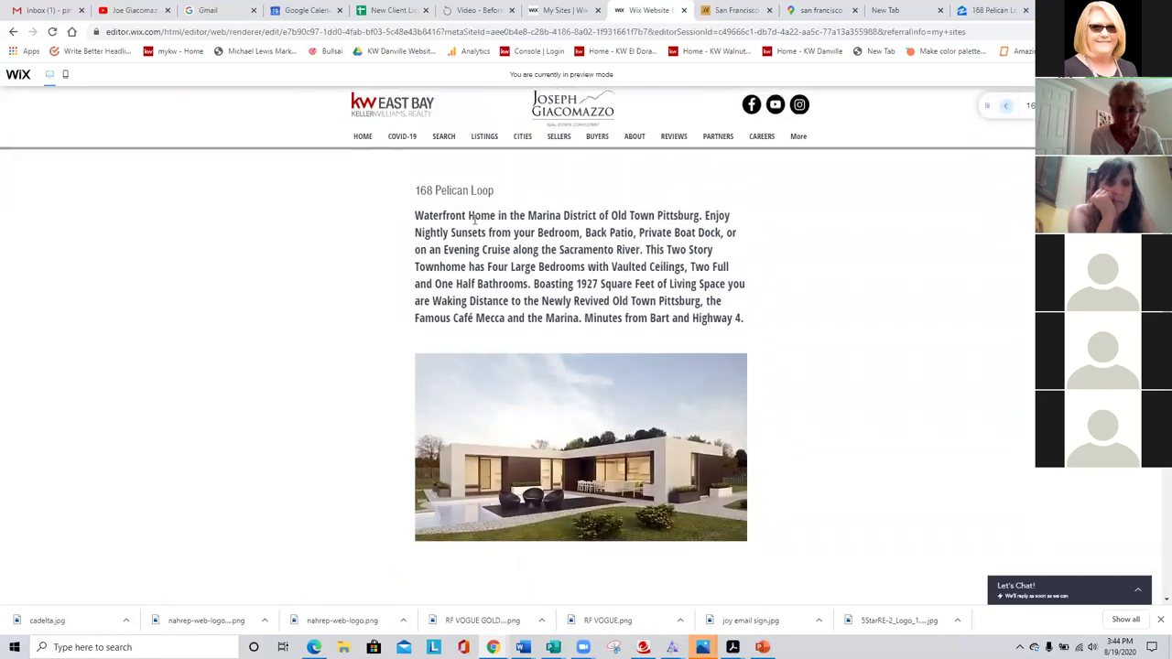
scroll(475, 220, down, 3)
scroll(476, 238, up, 3)
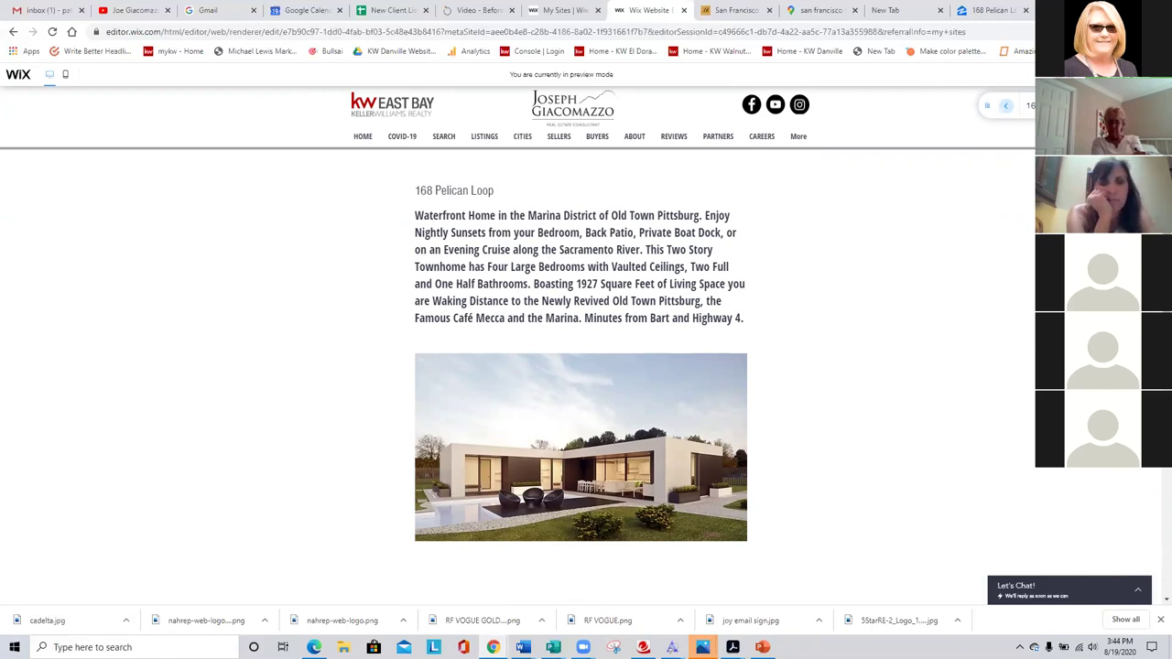
key(ctrl+shift+p)
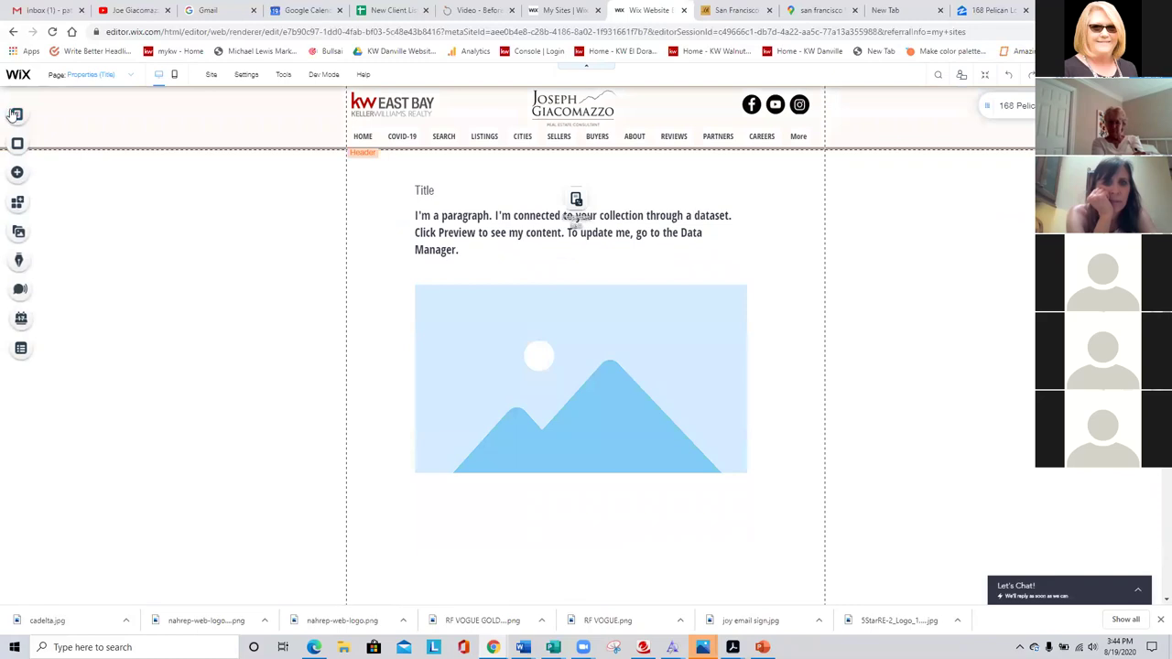
Step: Place a Heading 5 on the item page and connect it to the Status field
click(17, 115)
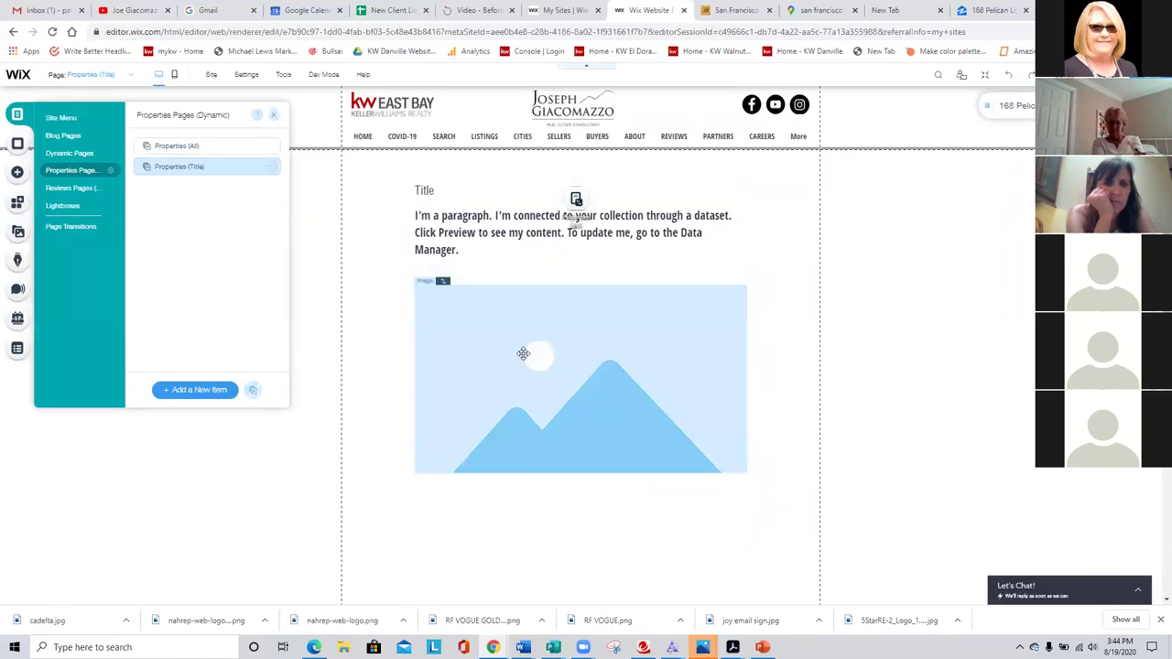
scroll(537, 434, down, 2)
click(508, 404)
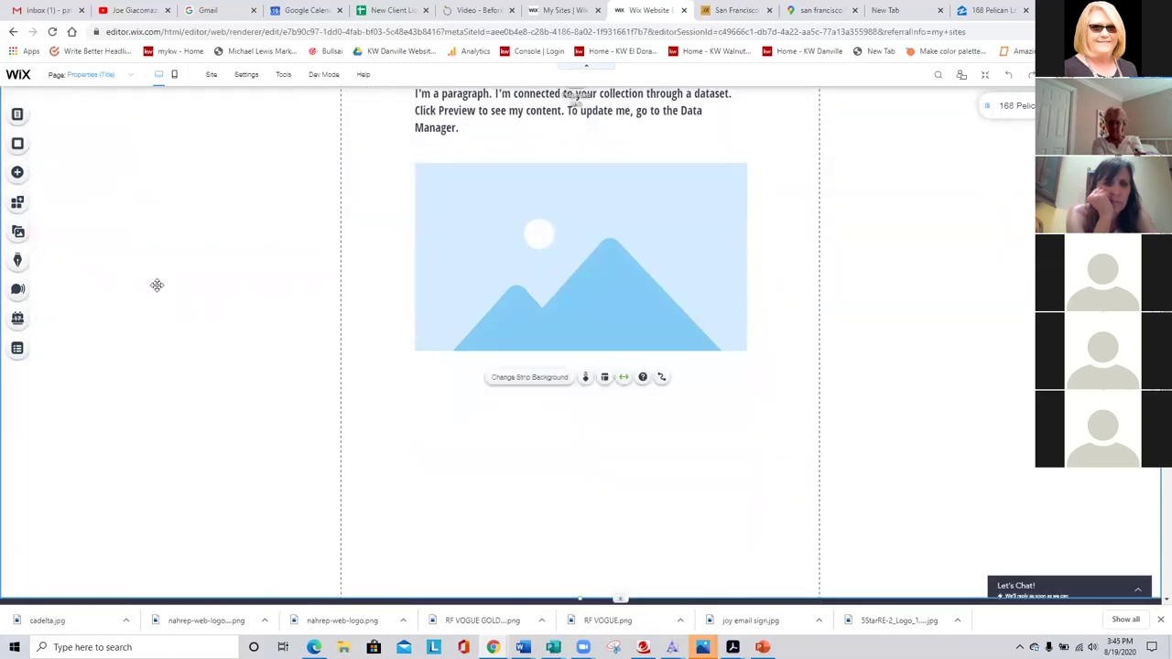
scroll(492, 379, up, 2)
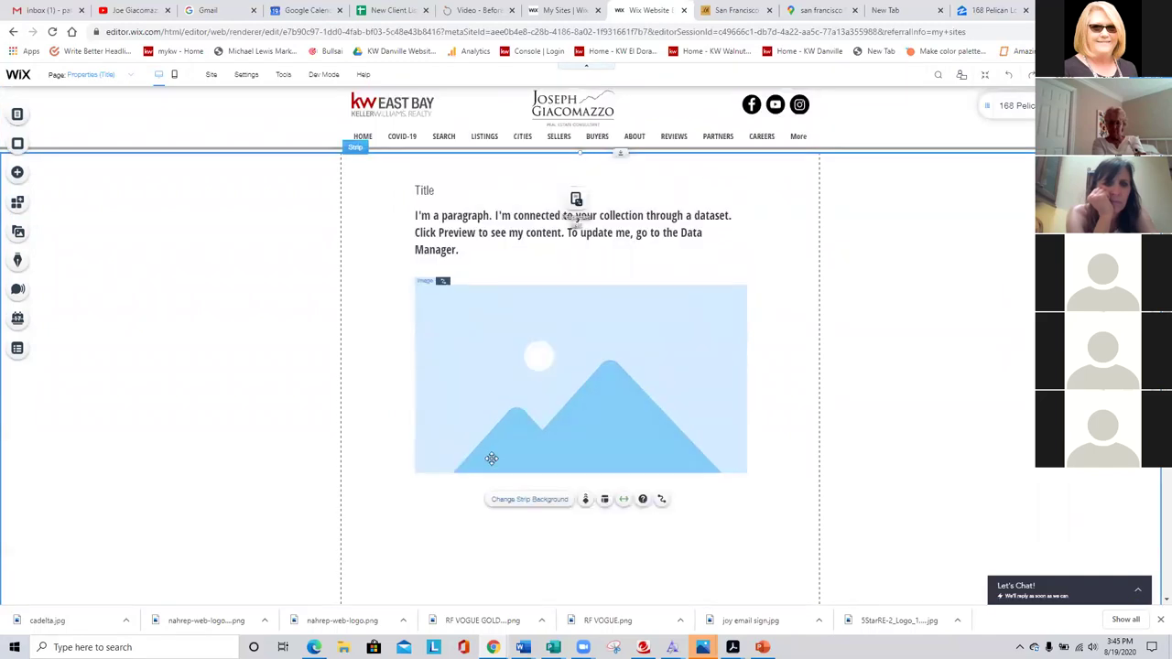
click(18, 173)
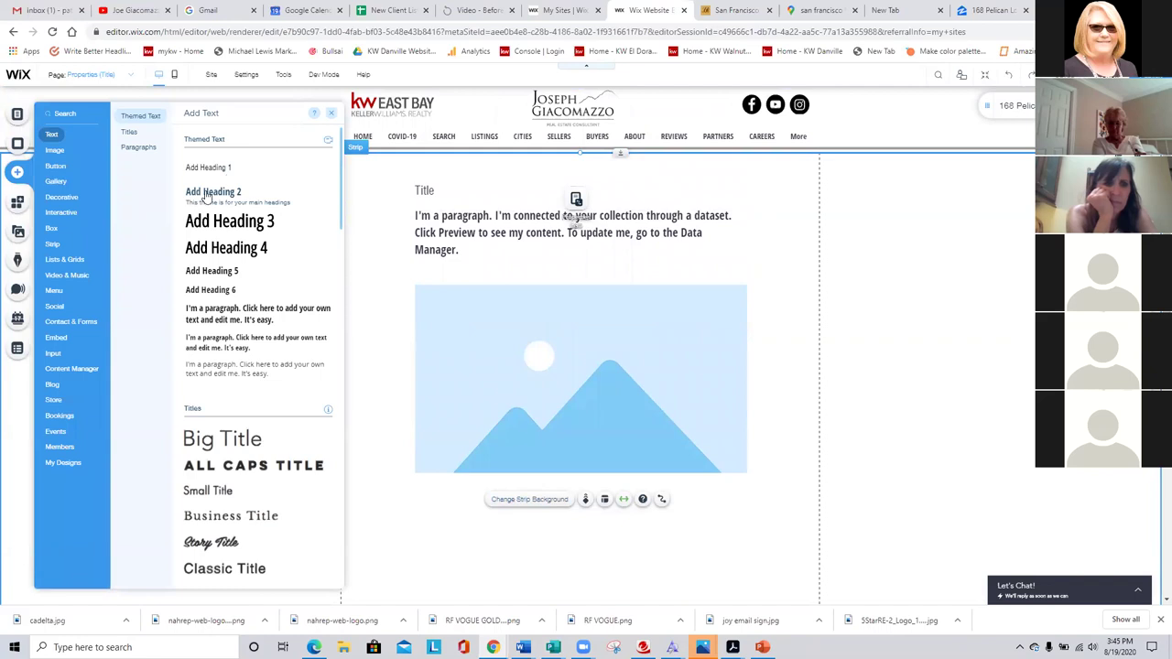
drag(208, 276, 639, 191)
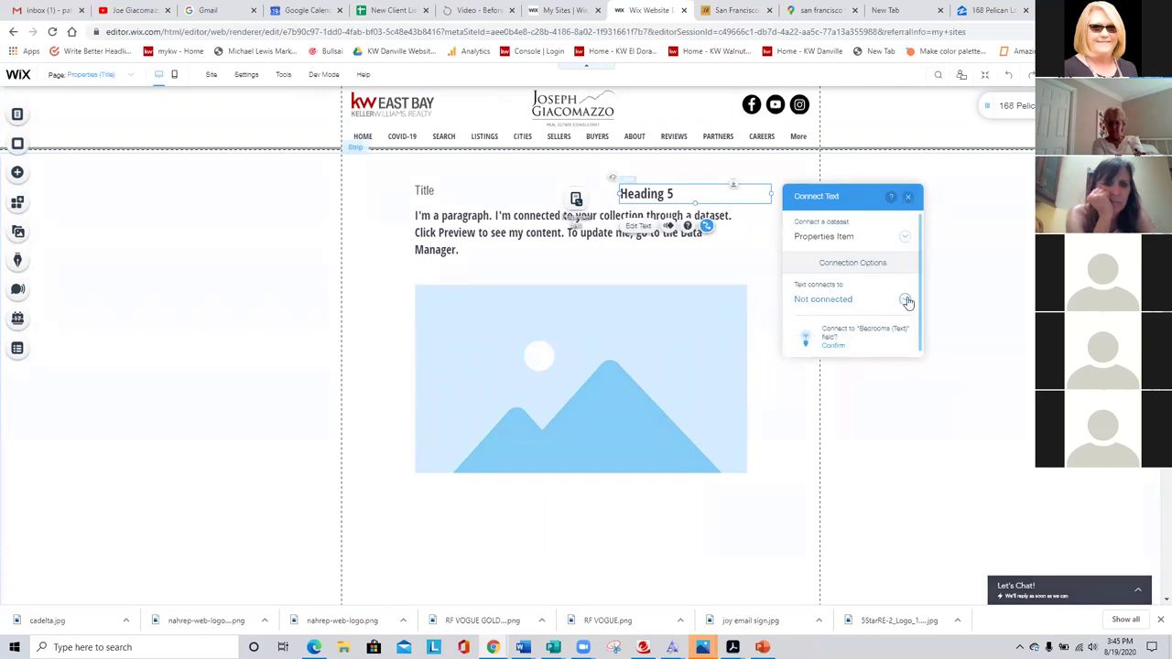
click(906, 301)
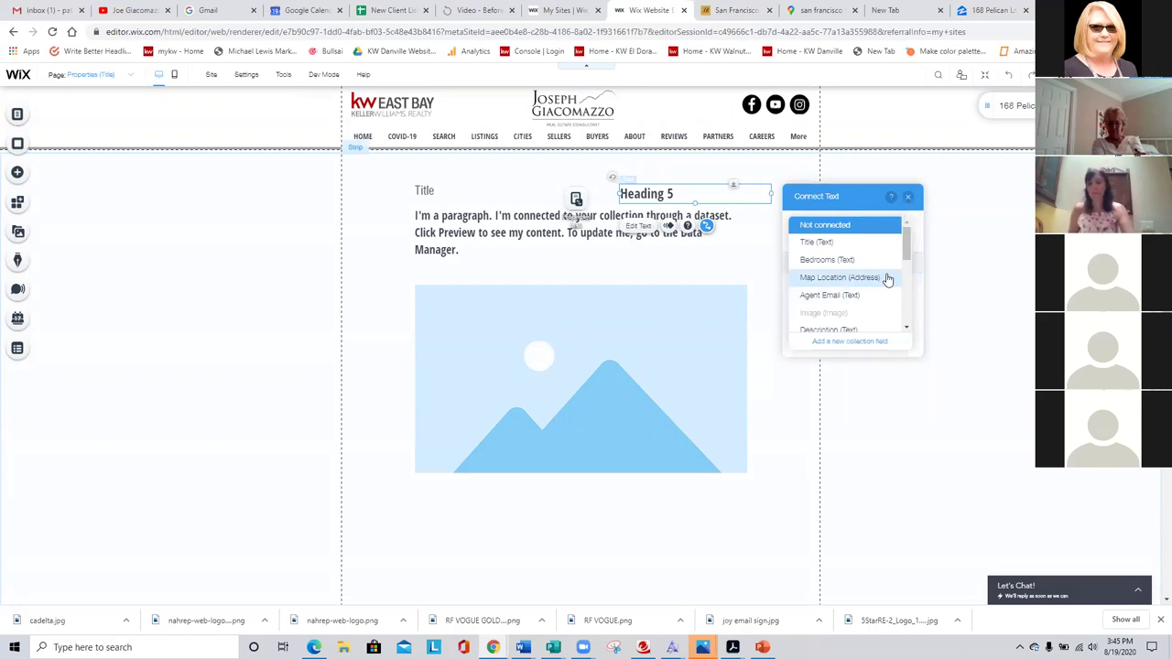
scroll(888, 280, down, 3)
scroll(883, 281, down, 3)
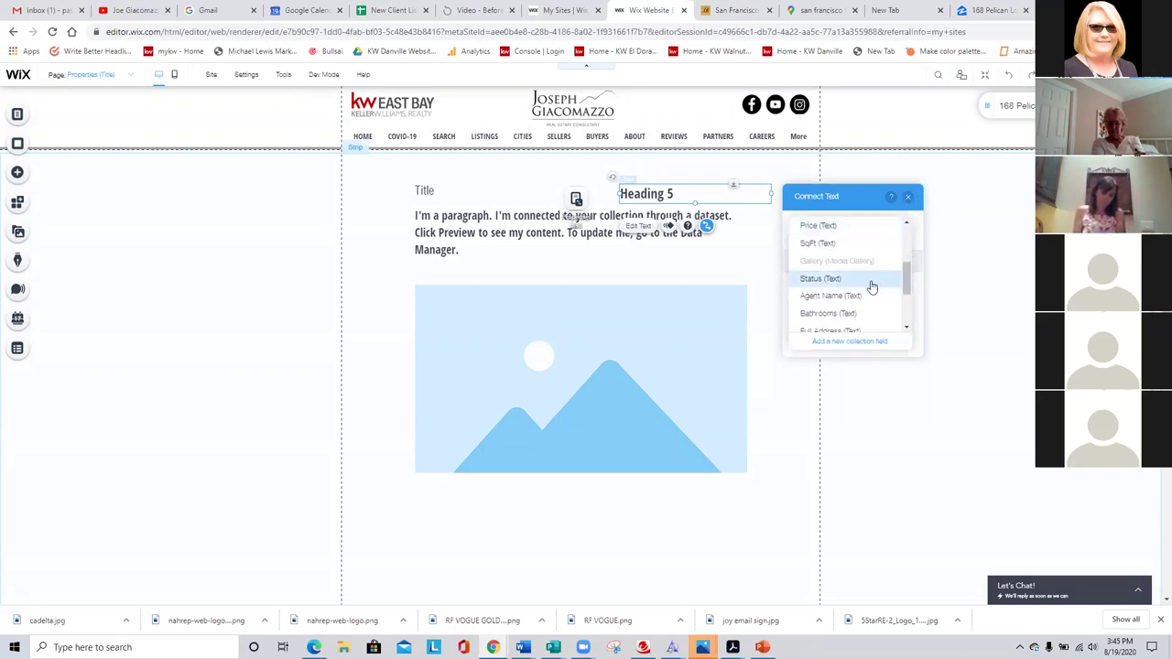
click(859, 284)
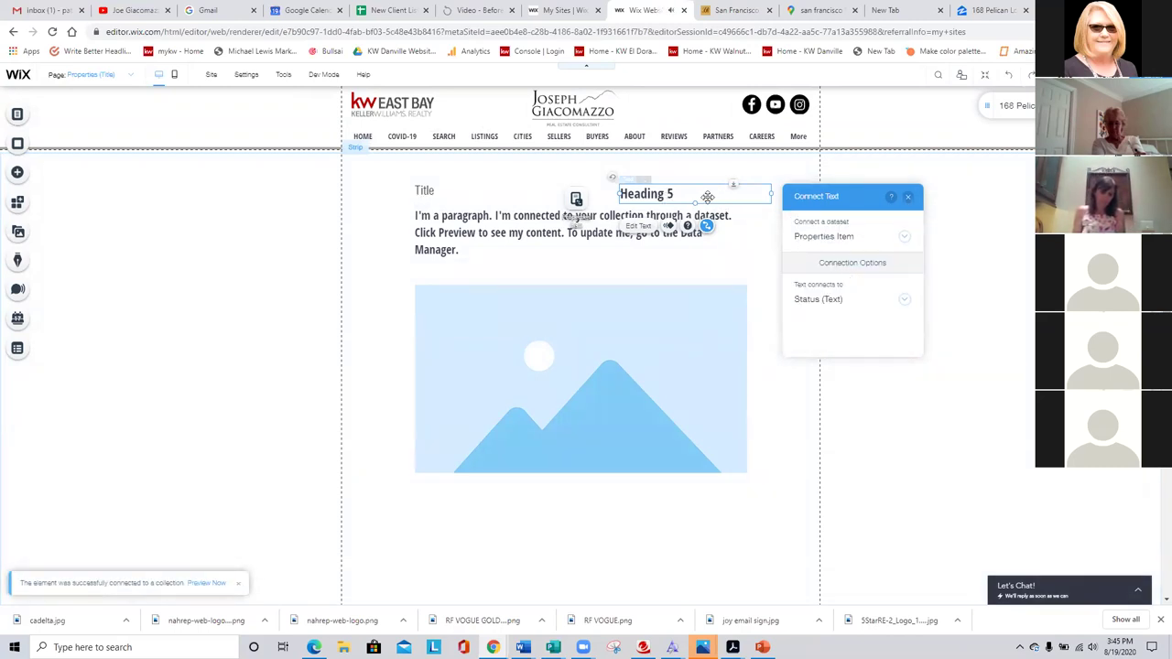
Step: Move the Status heading up beside the Title, right-align it, and preview
drag(696, 178, 623, 171)
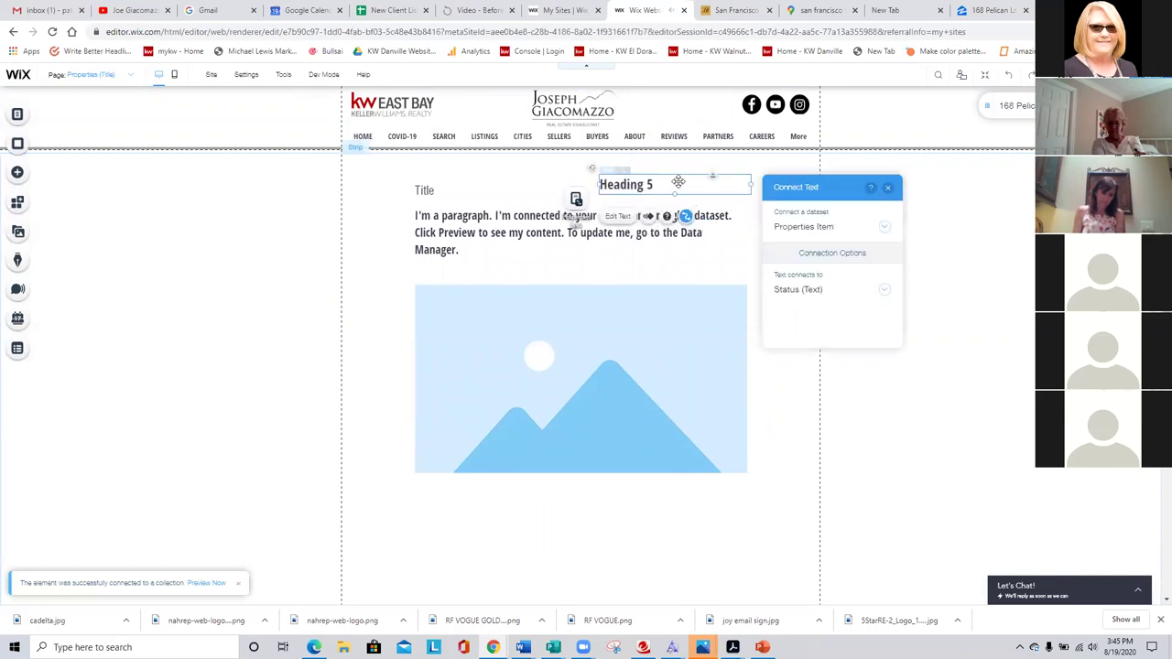
click(618, 216)
click(780, 394)
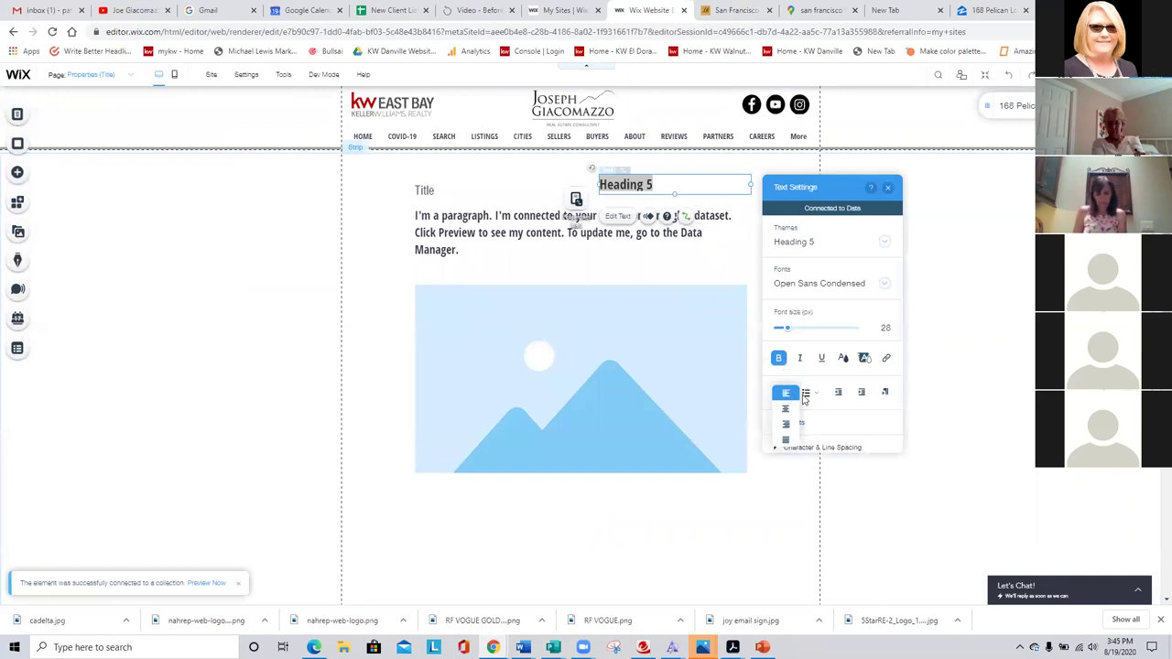
click(786, 427)
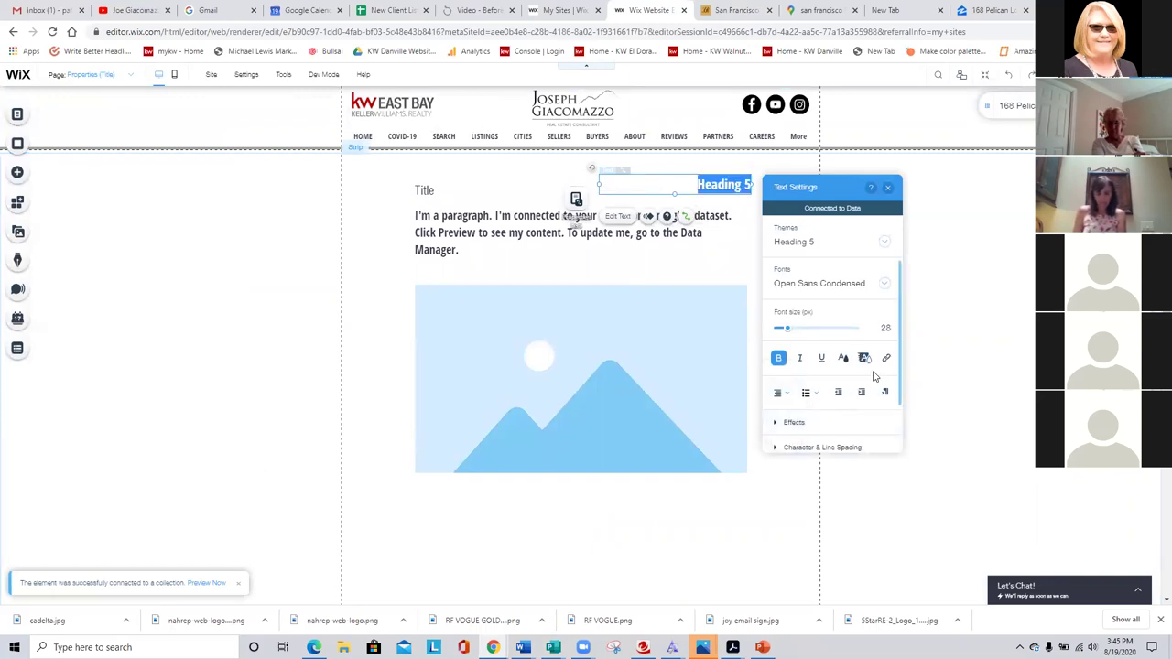
click(888, 189)
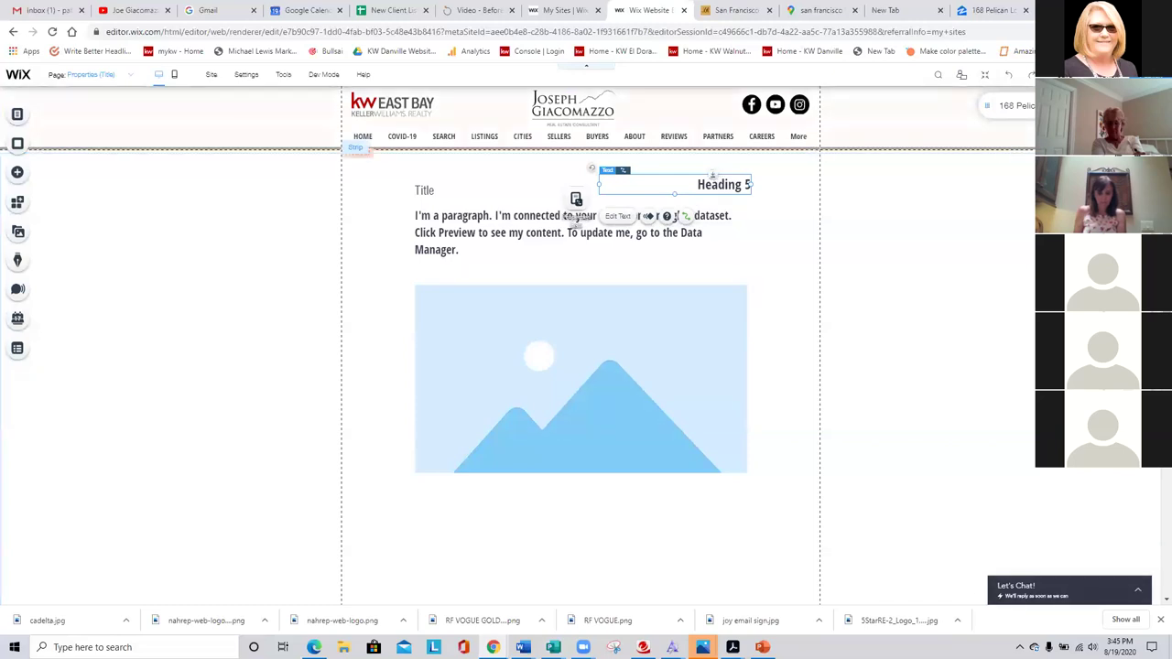
key(ctrl+shift+p)
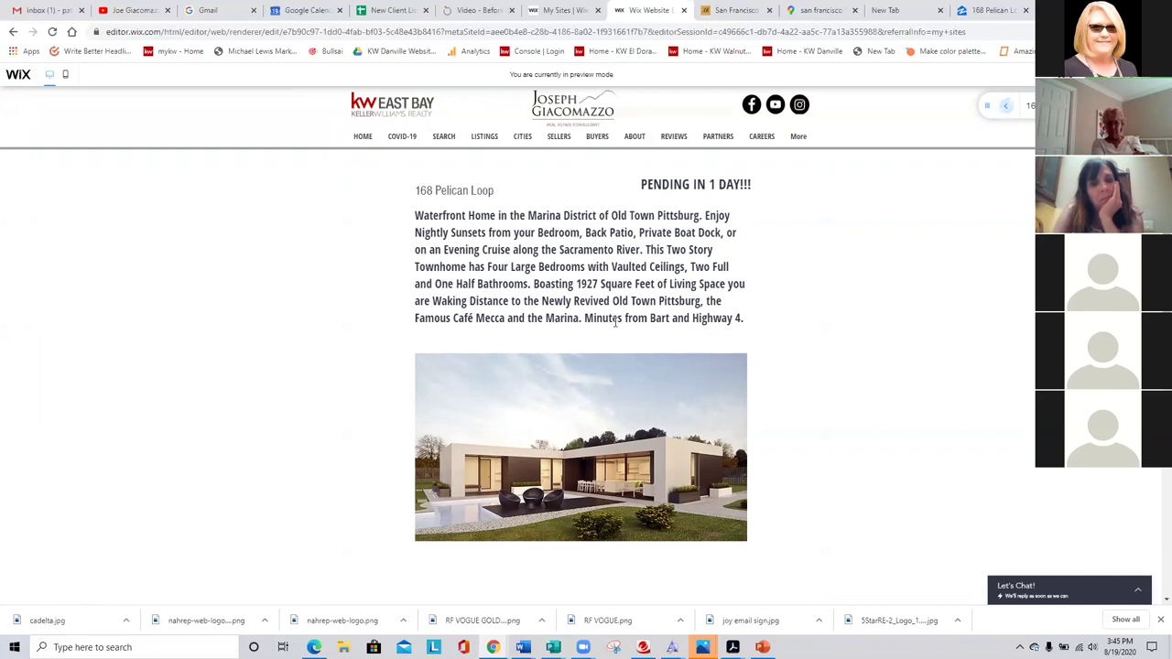
scroll(644, 292, down, 2)
scroll(644, 291, up, 2)
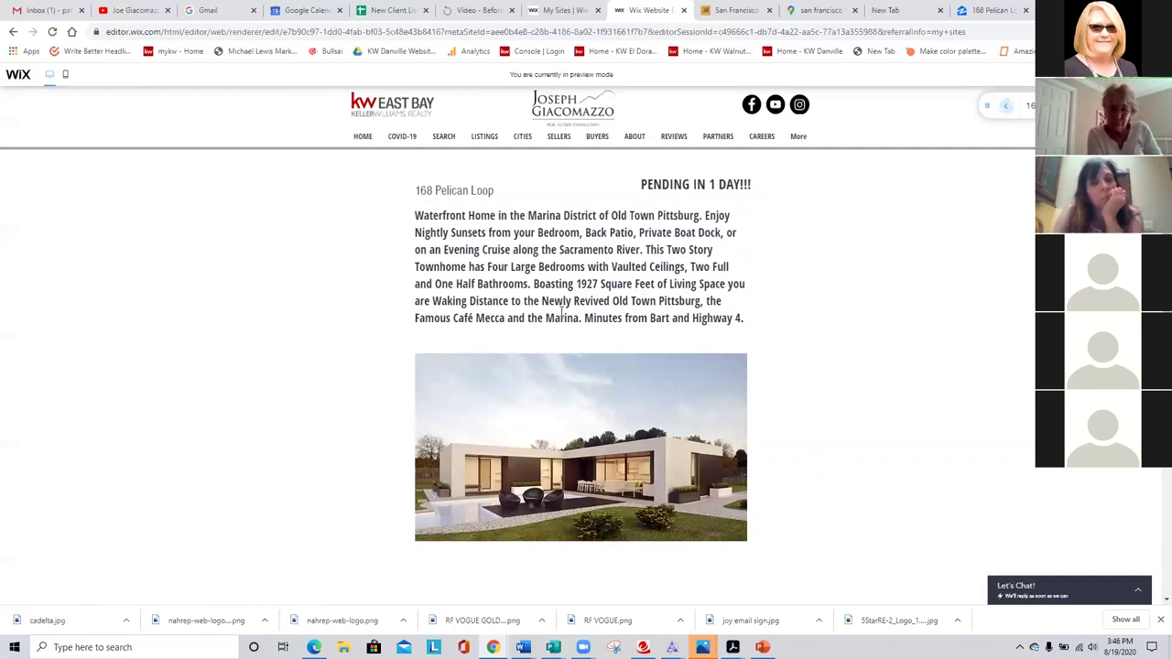
scroll(565, 309, down, 3)
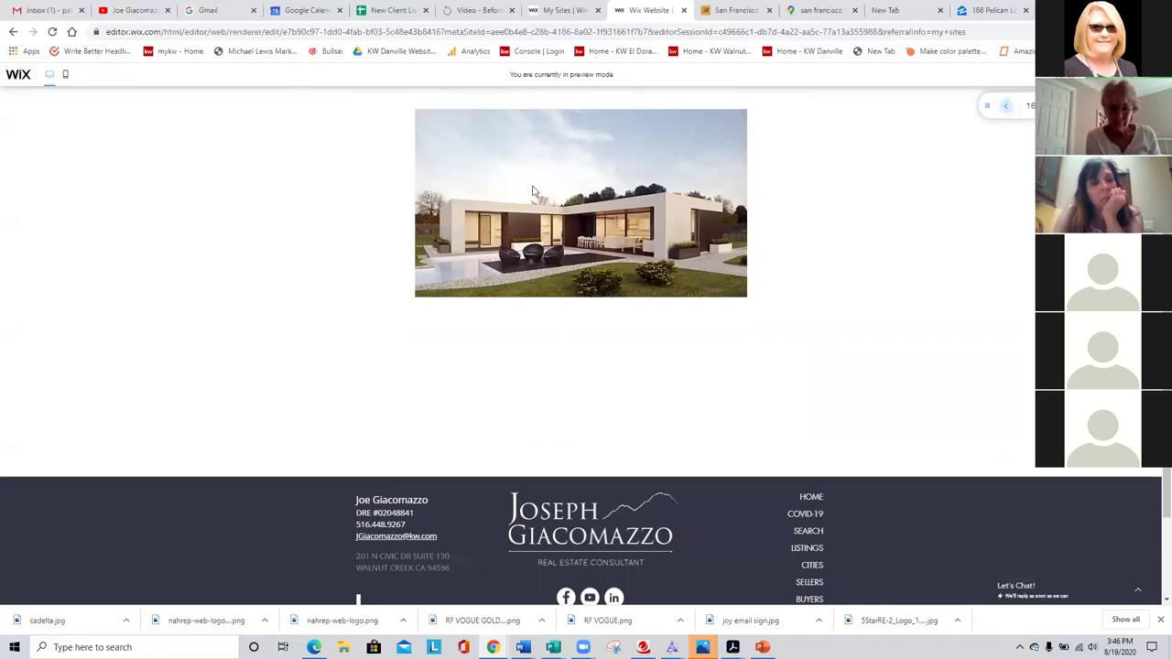
scroll(565, 332, up, 3)
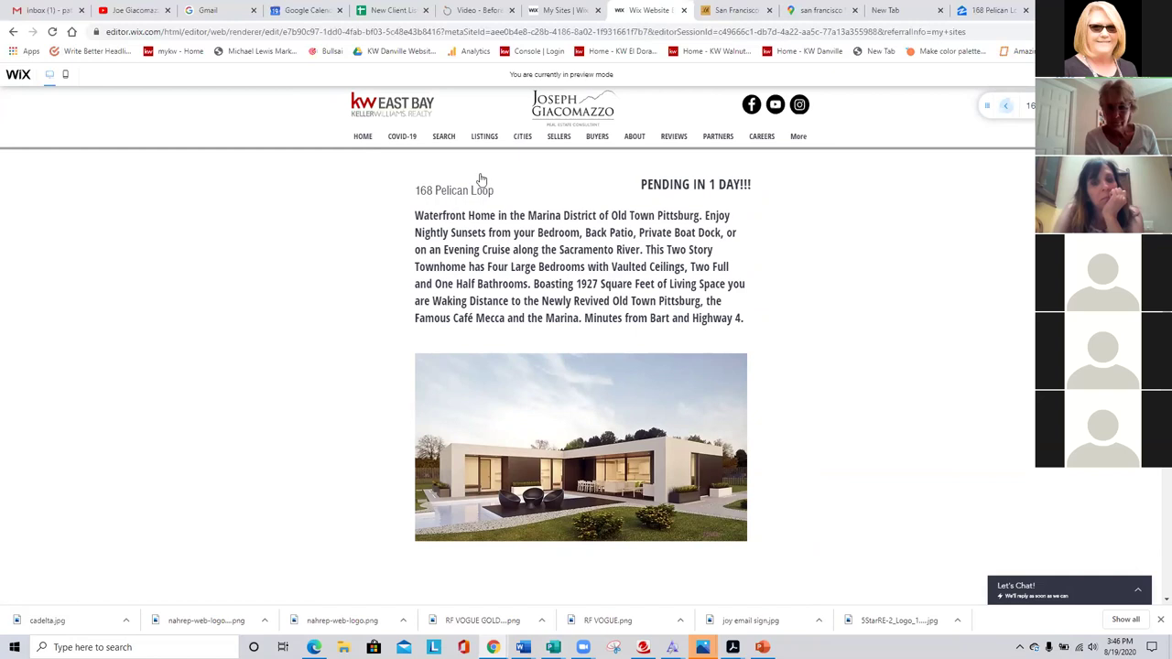
key(ctrl+shift+p)
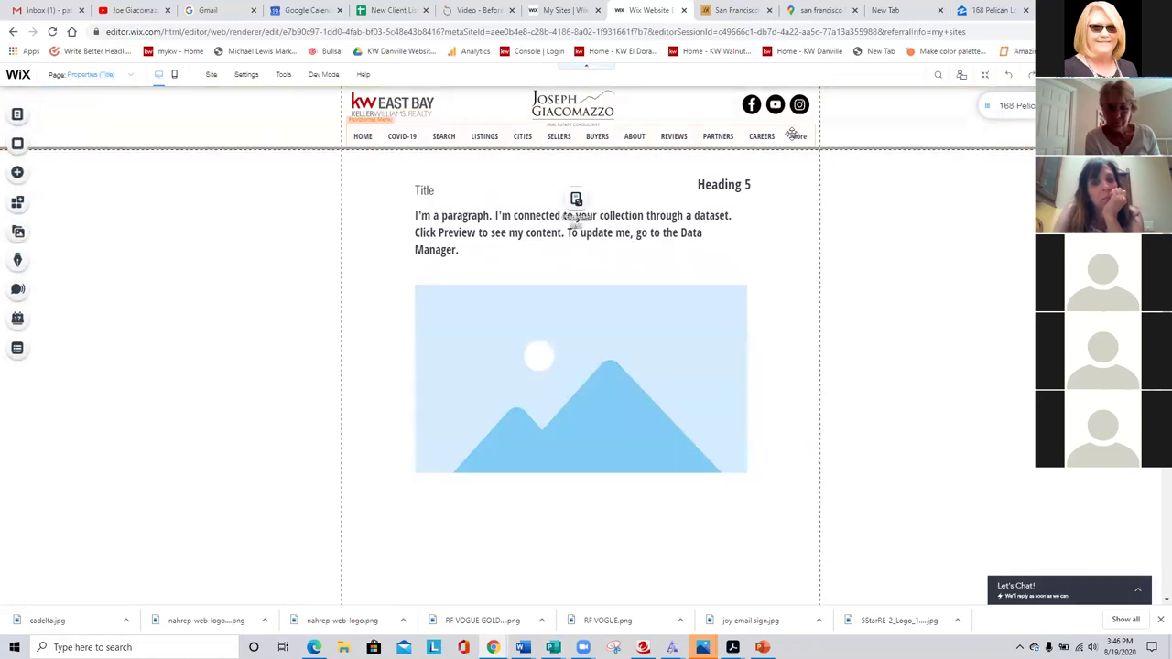
Step: Switch the canvas to the Properties (All) list page from the site pages list
click(16, 119)
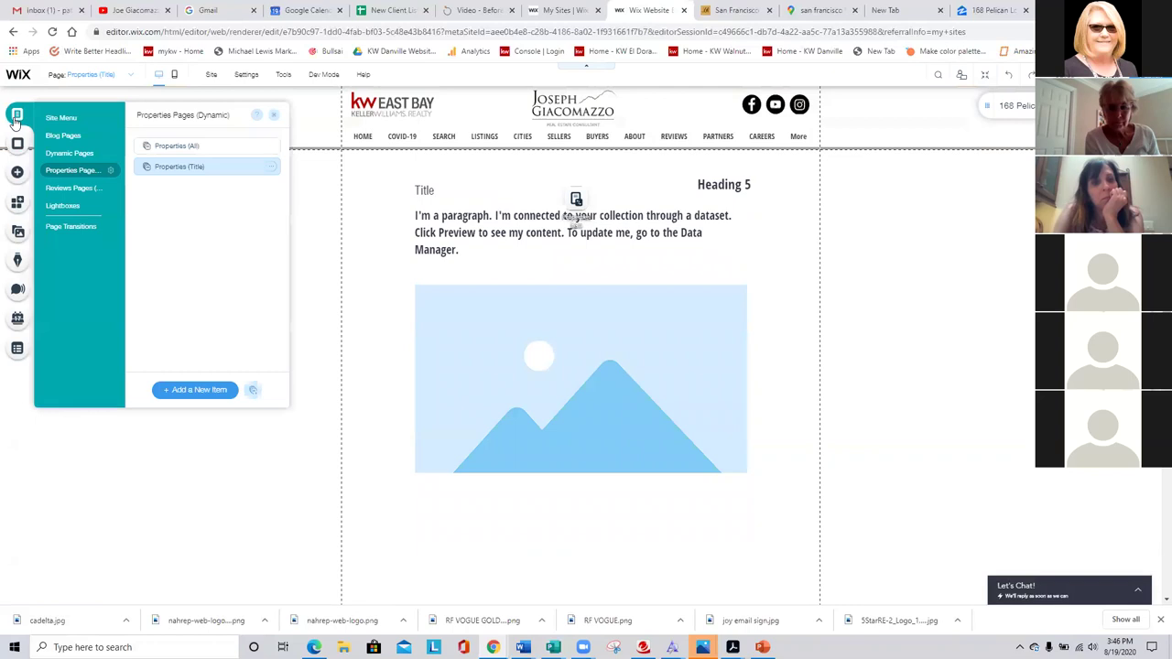
click(200, 149)
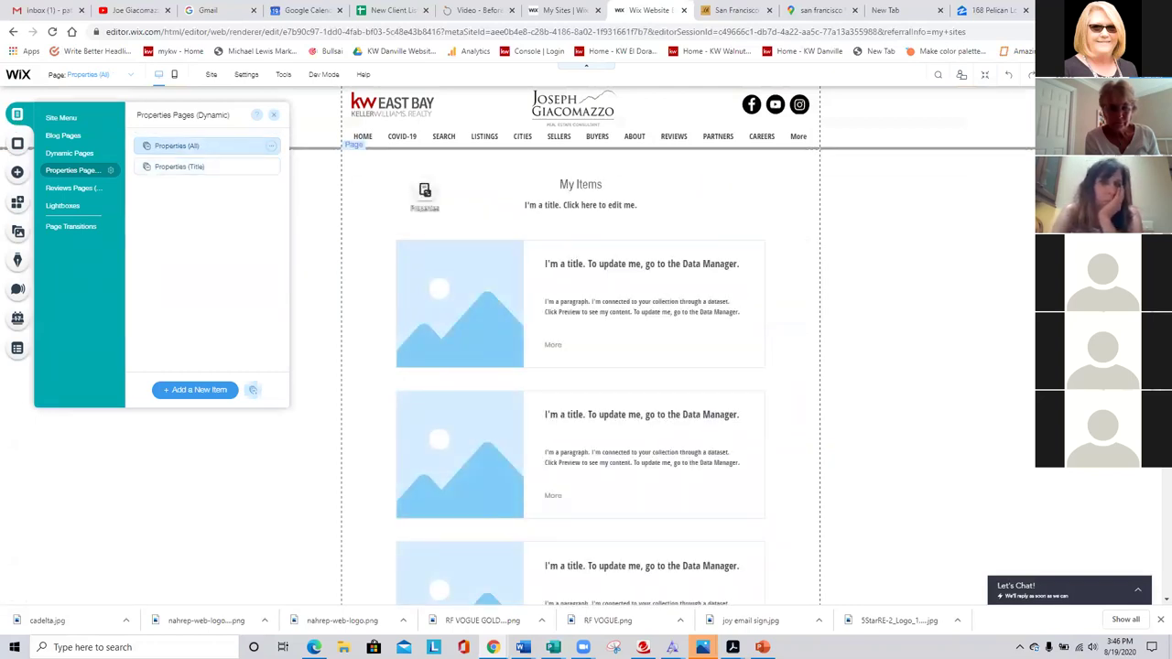
key(Escape)
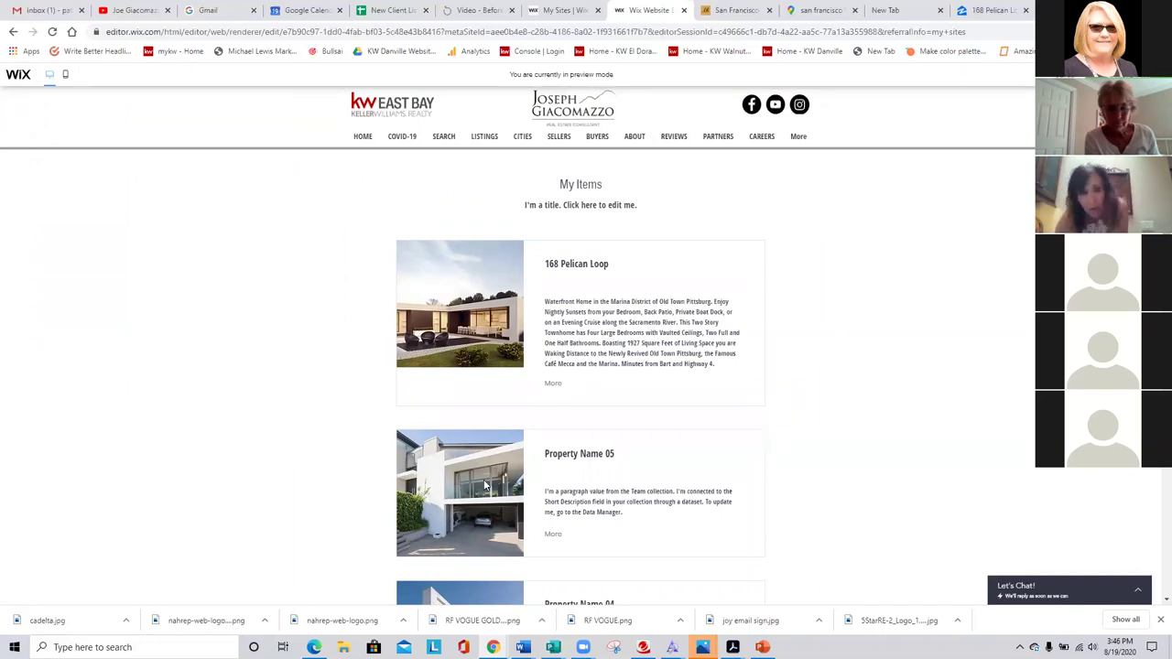
scroll(486, 484, down, 3)
scroll(487, 484, down, 6)
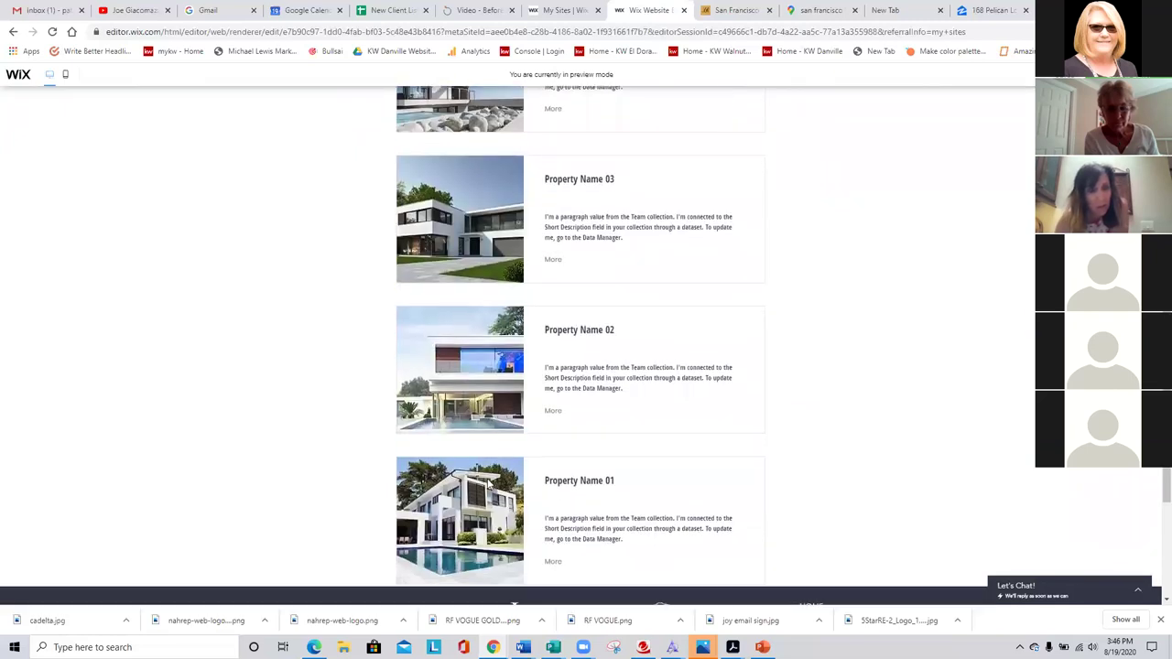
scroll(499, 462, up, 3)
scroll(499, 468, up, 7)
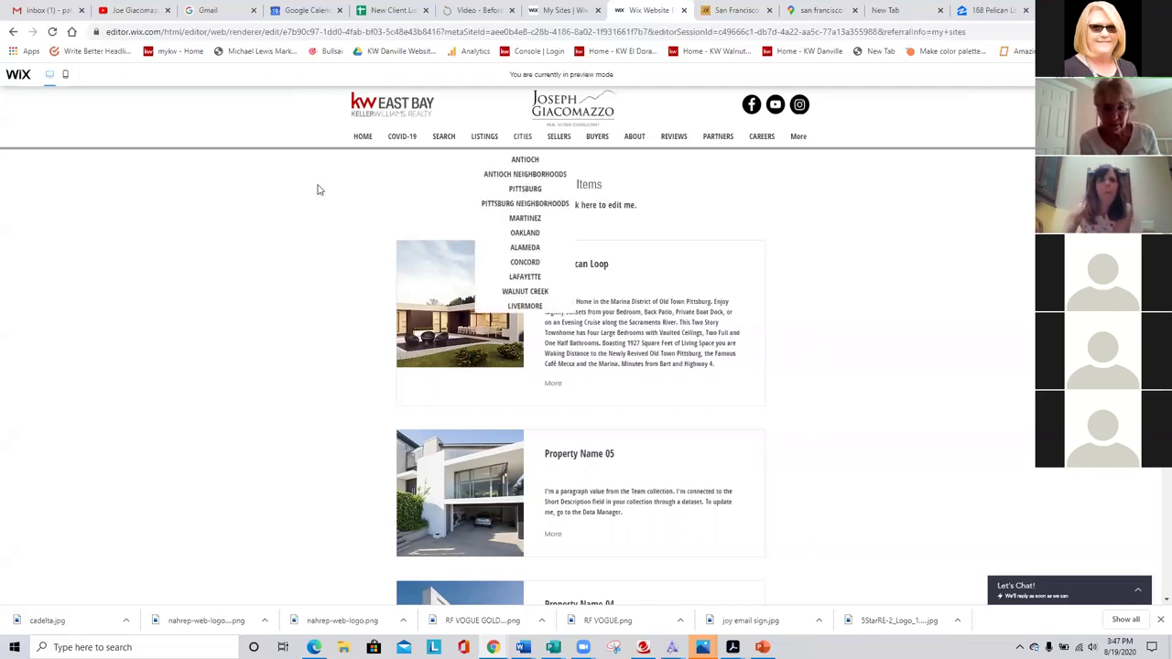
mouse_move(482, 143)
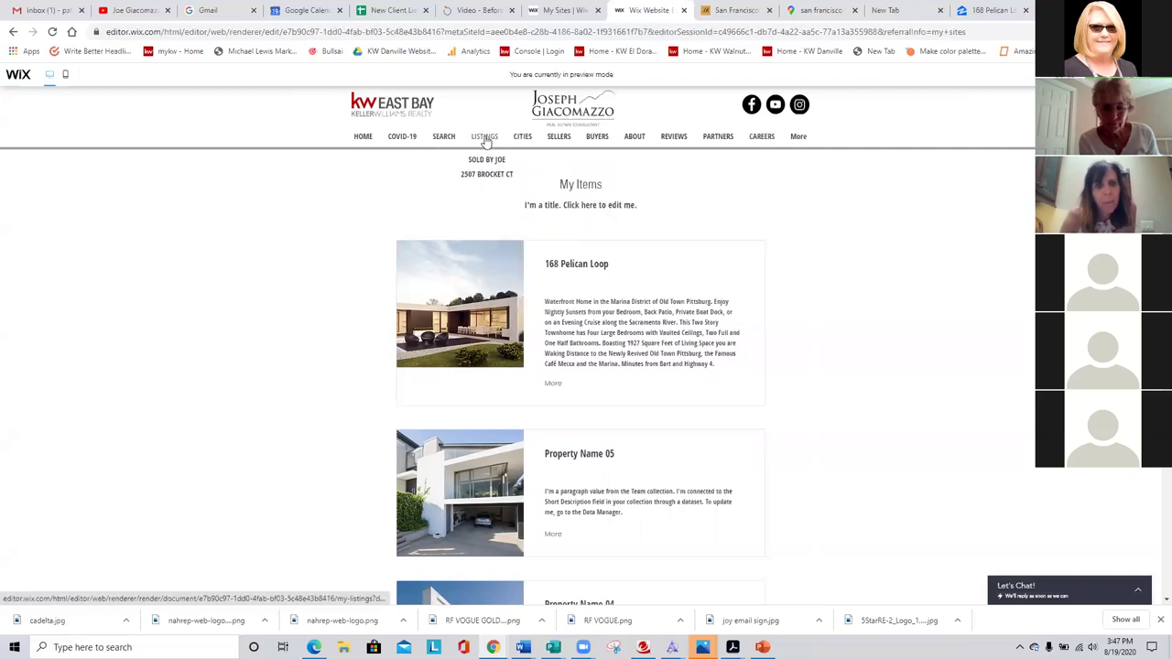
mouse_move(522, 137)
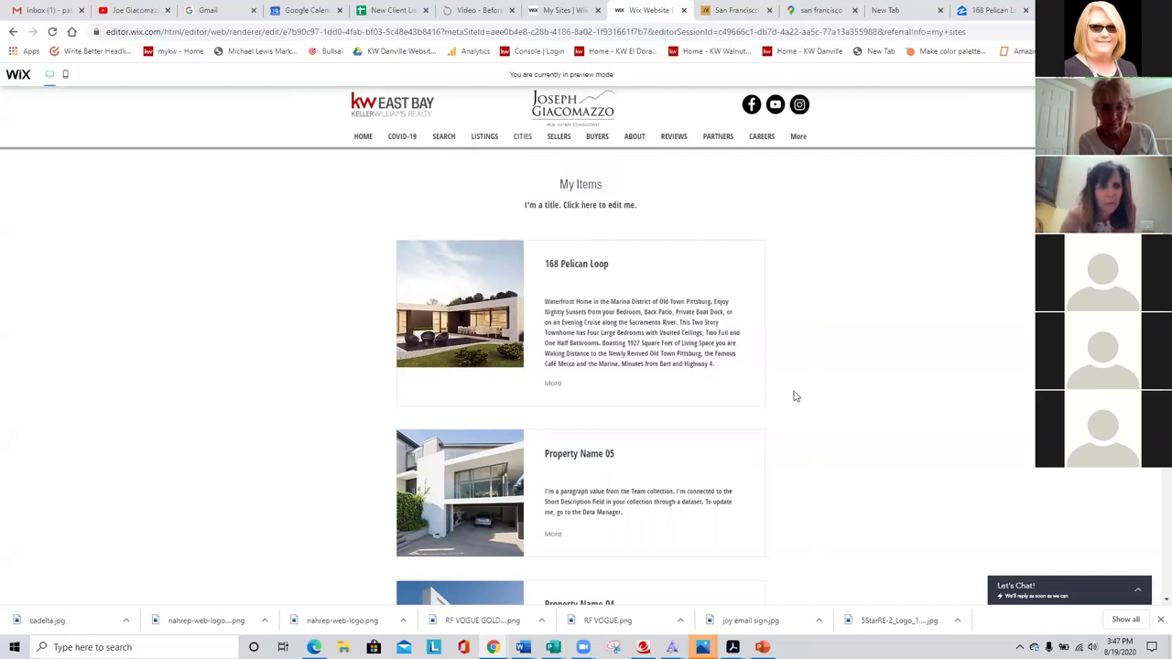
scroll(698, 377, down, 1)
scroll(693, 379, up, 1)
scroll(643, 325, down, 1)
scroll(643, 325, down, 2)
scroll(643, 329, down, 6)
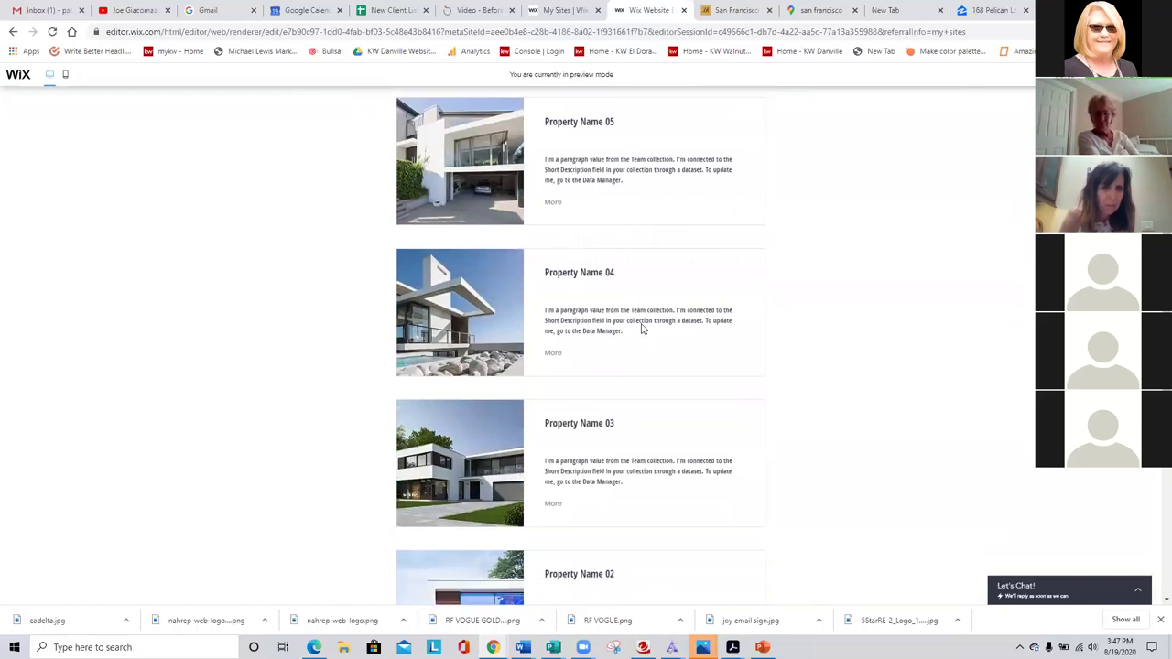
scroll(601, 383, up, 3)
scroll(476, 311, down, 1)
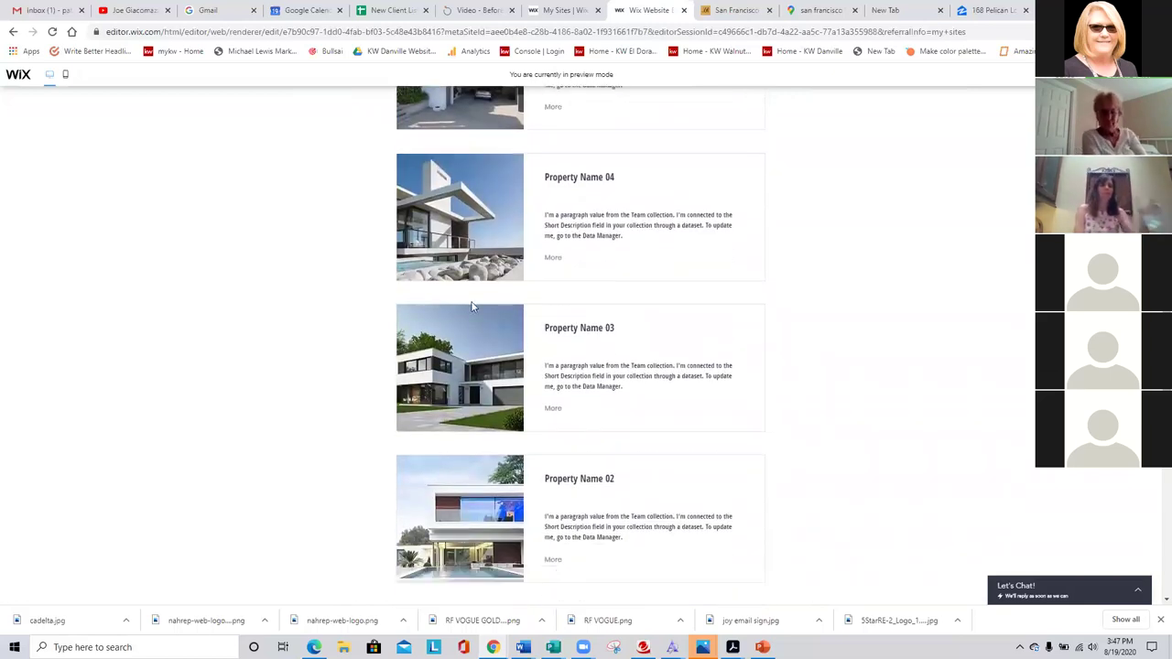
scroll(484, 326, down, 2)
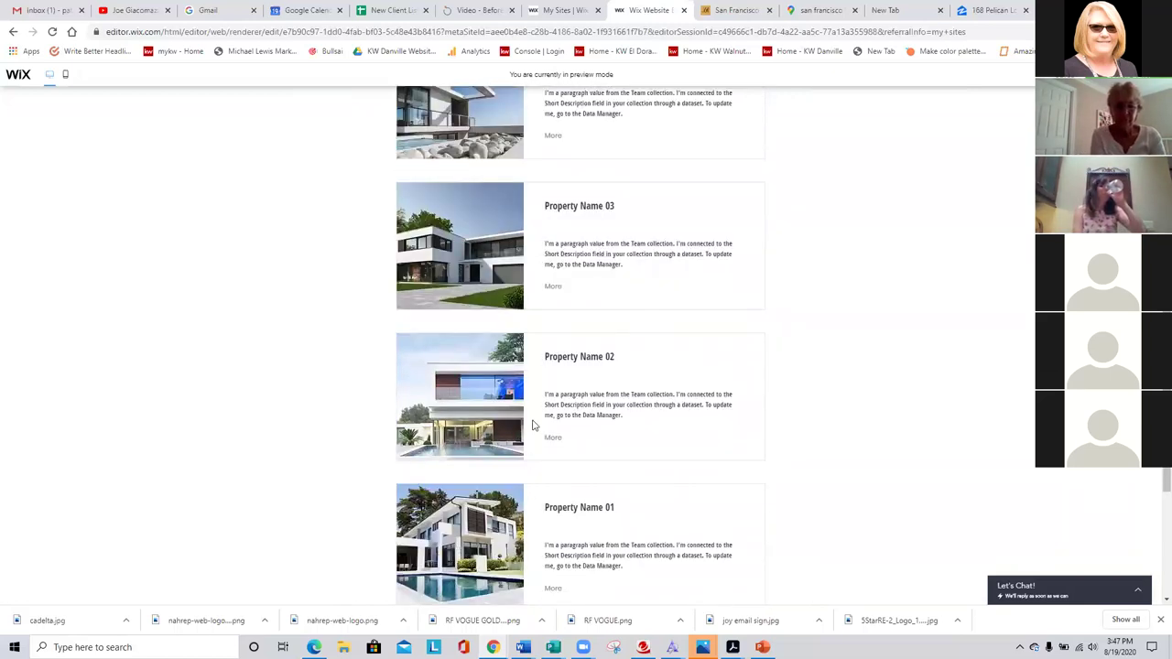
scroll(492, 343, down, 3)
scroll(494, 346, up, 3)
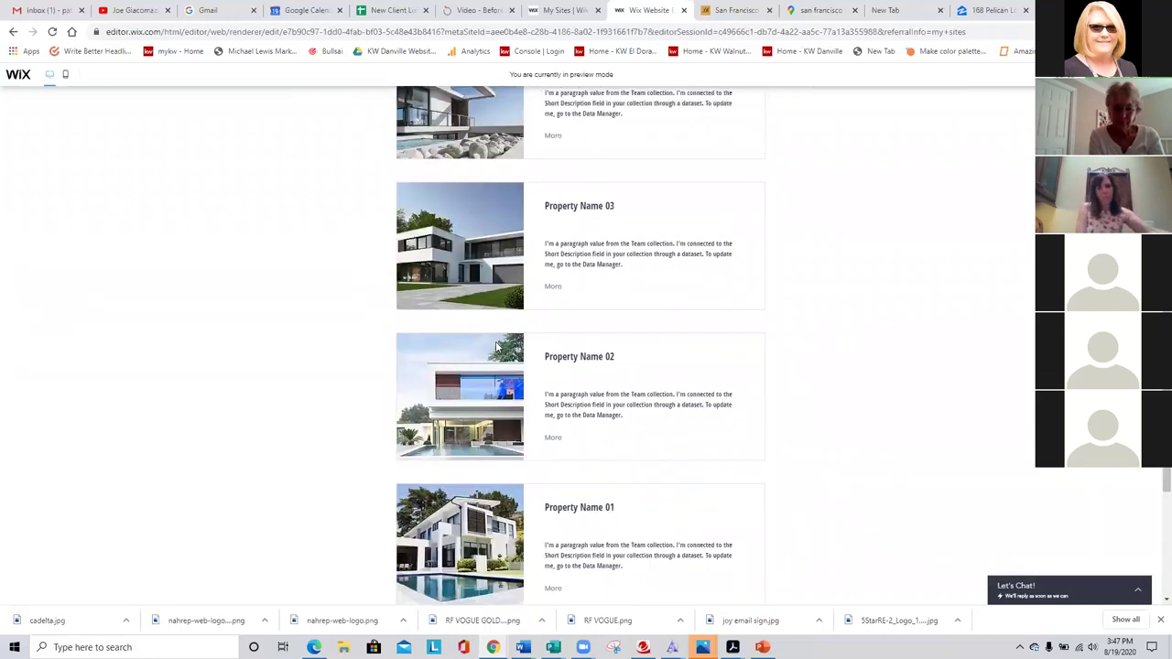
scroll(496, 348, up, 4)
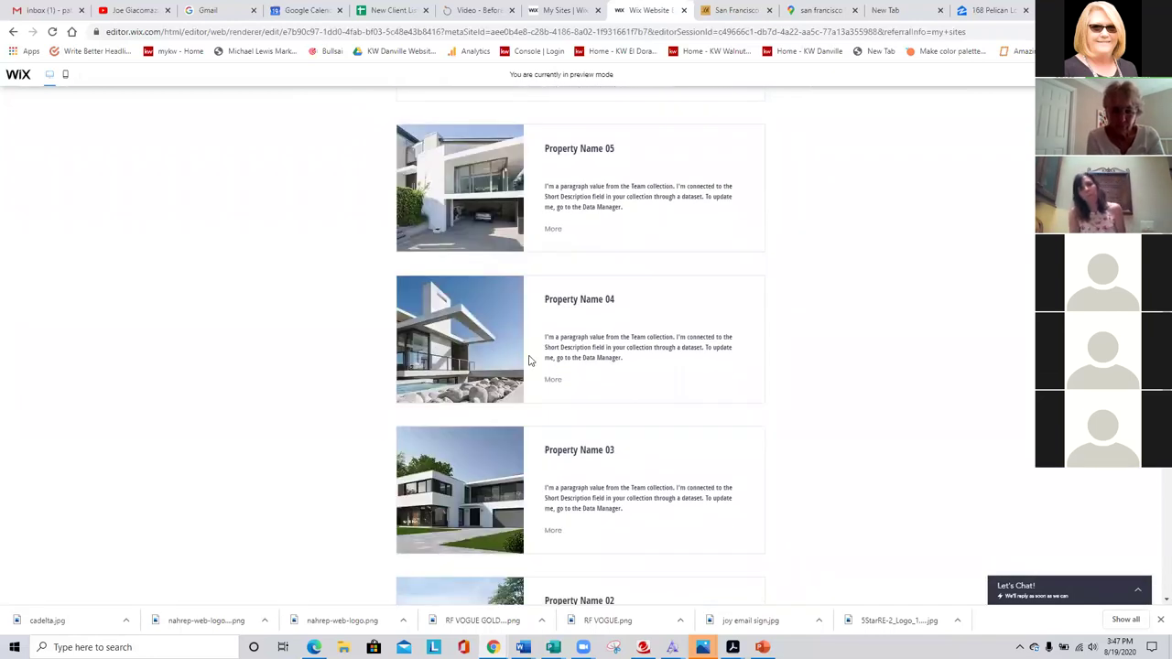
scroll(528, 361, up, 5)
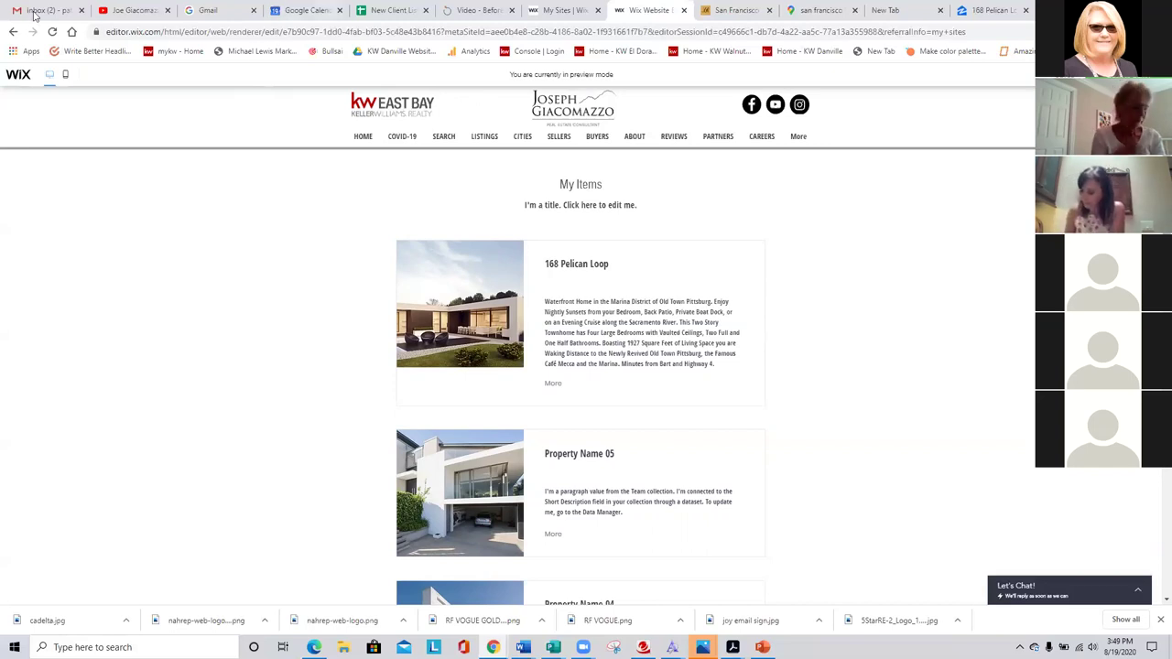
Step: Review the transferred client sites in My Sites, then go to the Gmail inbox
click(568, 10)
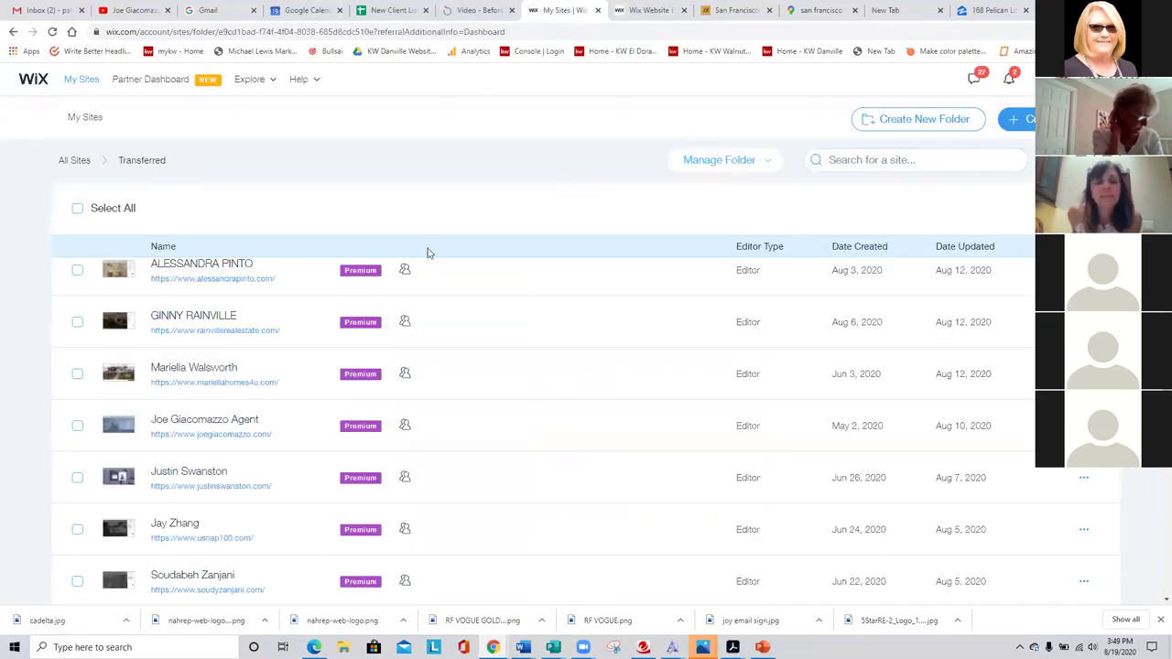
click(37, 11)
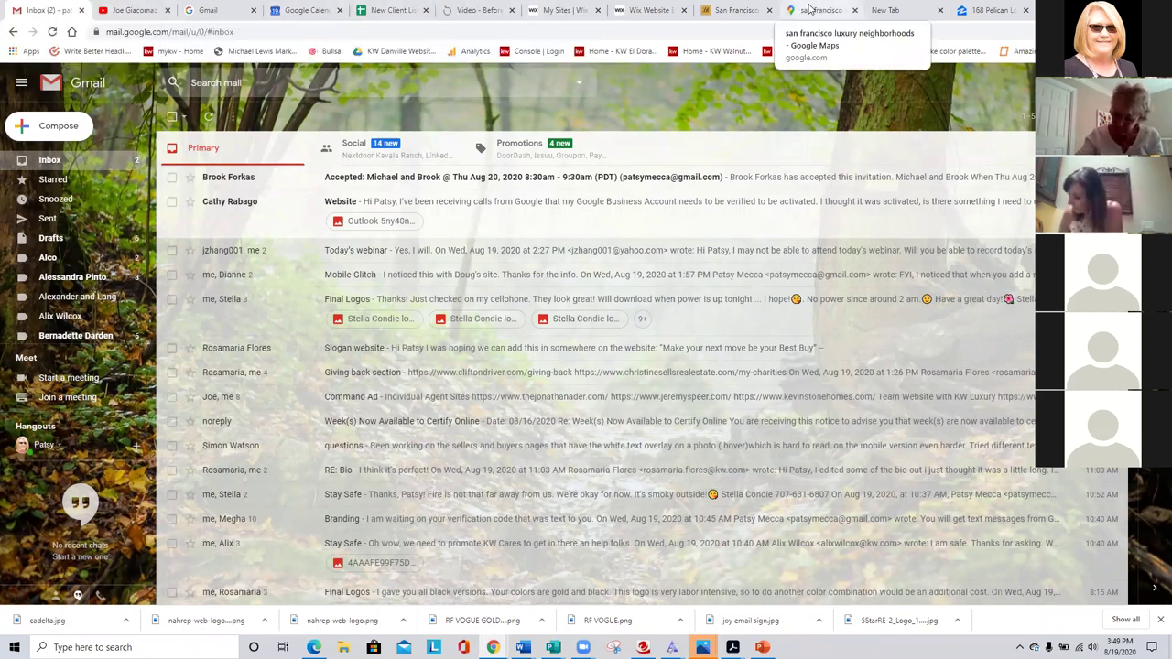
Step: Return from Gmail to the Wix site preview showing the My Items listings
click(641, 10)
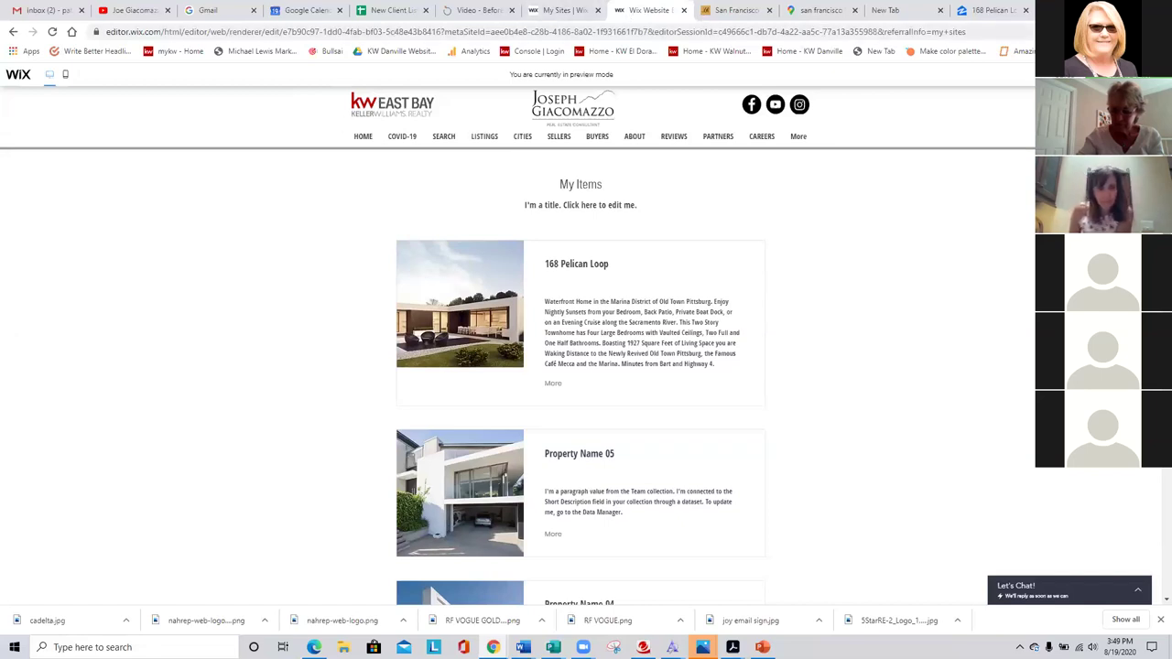
Step: Leave preview and delete the Properties item from the Site Menu
key(ctrl+shift+p)
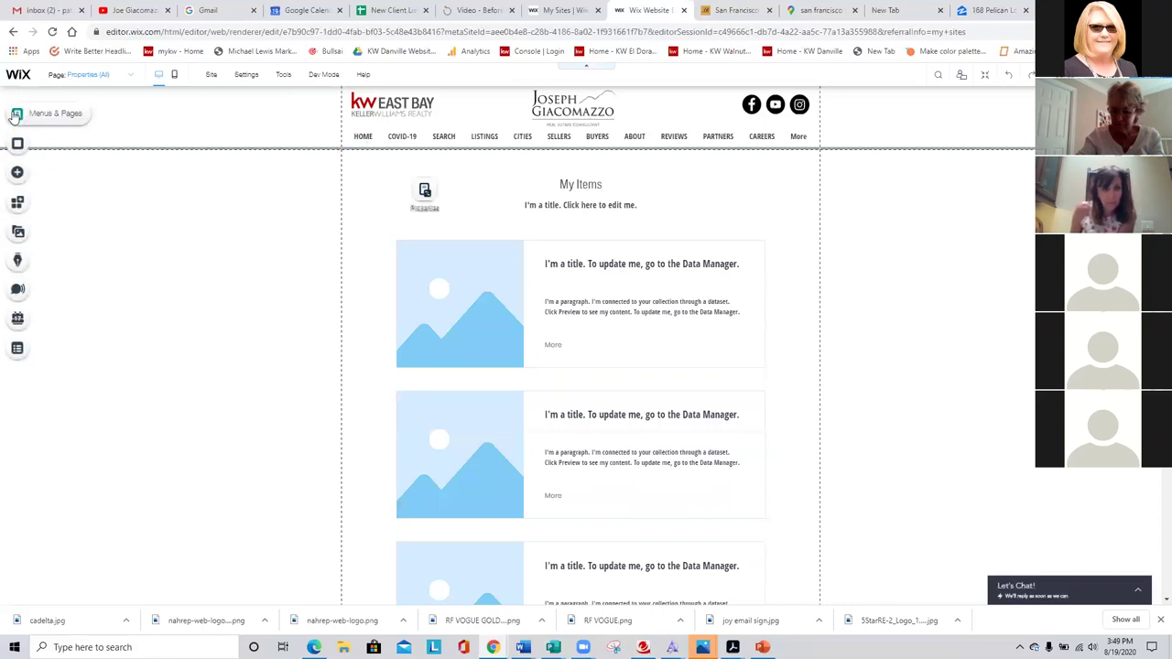
click(17, 114)
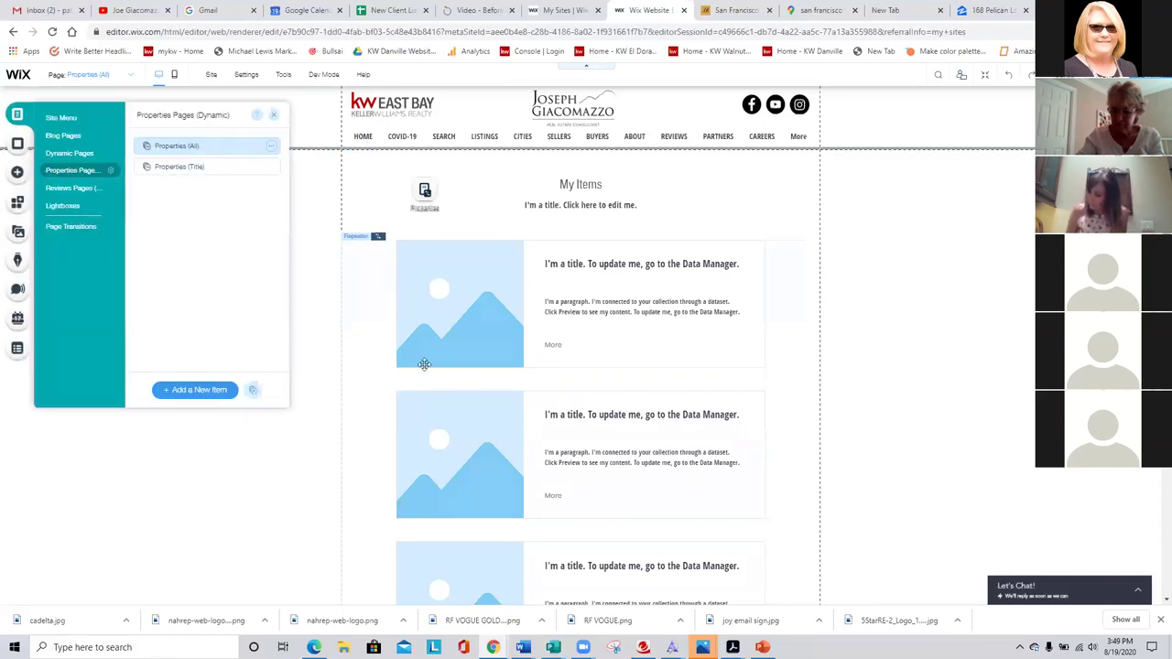
click(73, 119)
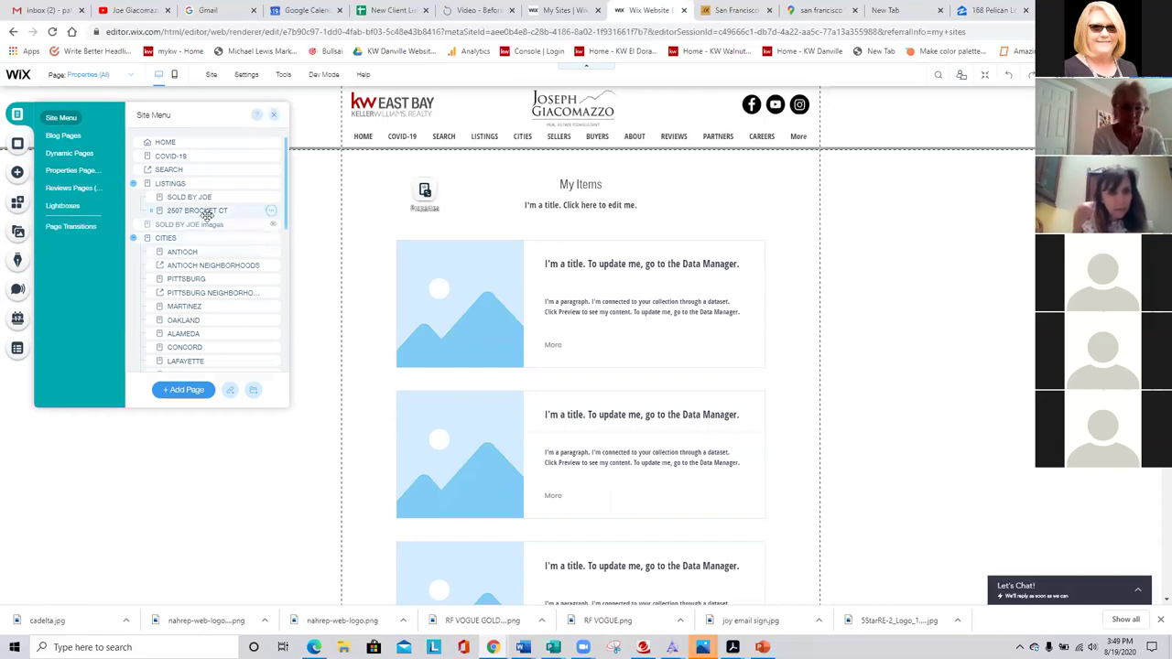
scroll(209, 238, down, 8)
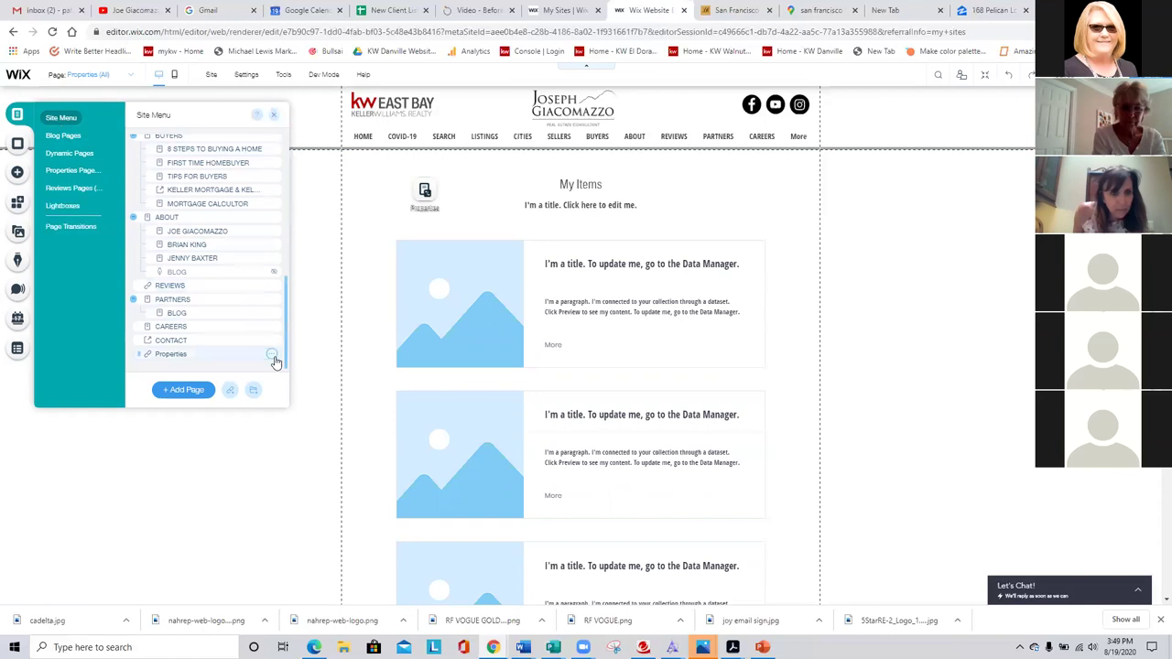
click(272, 354)
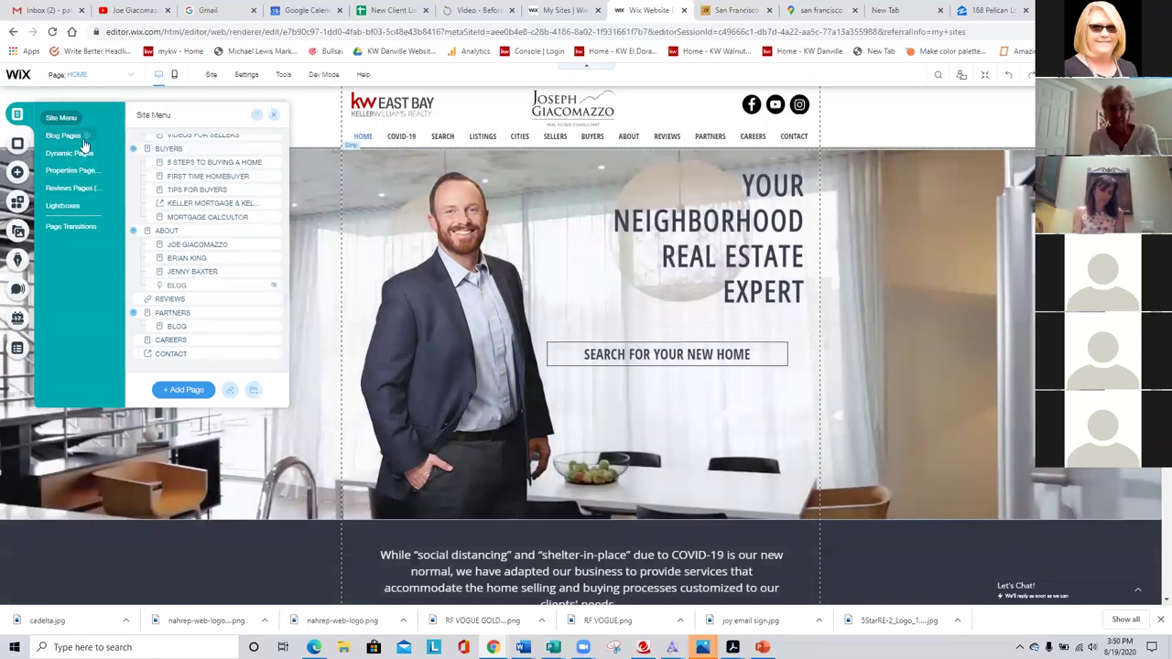
Step: Check the header menu now shows Contact, then open the ANTIOCH page
click(519, 136)
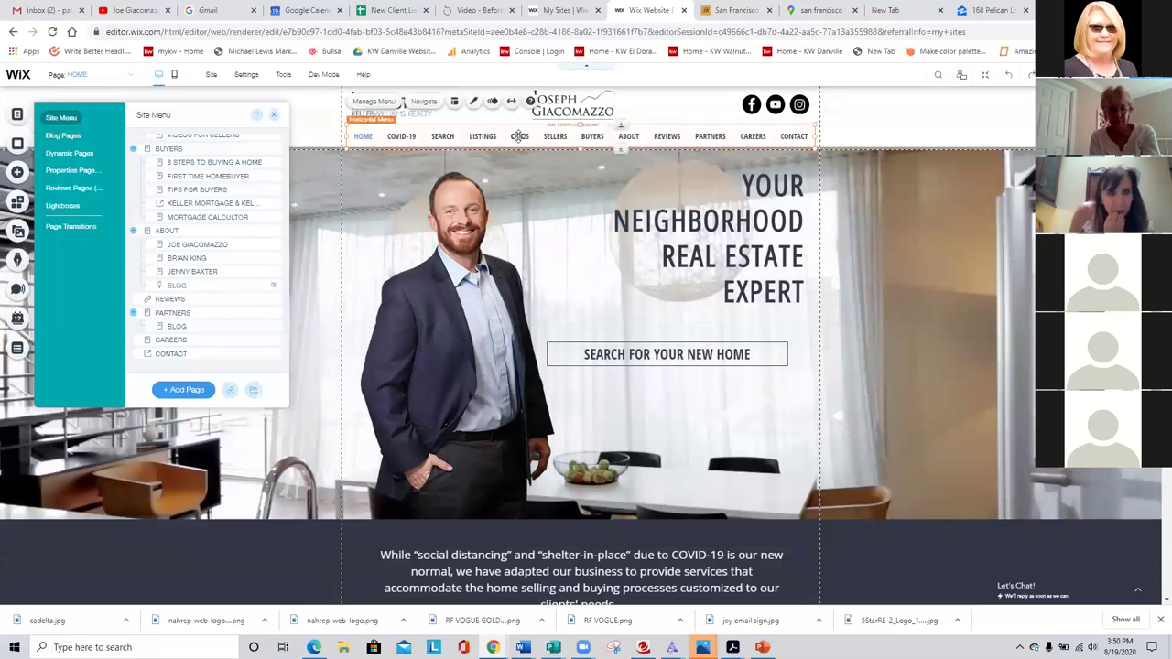
click(17, 116)
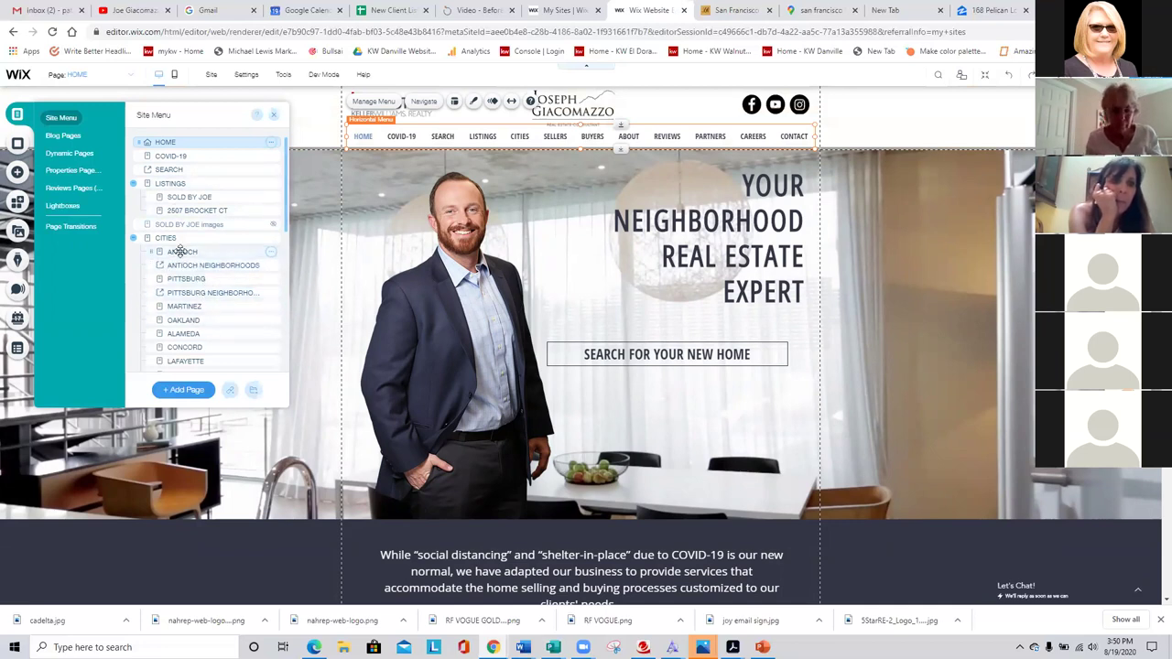
click(210, 251)
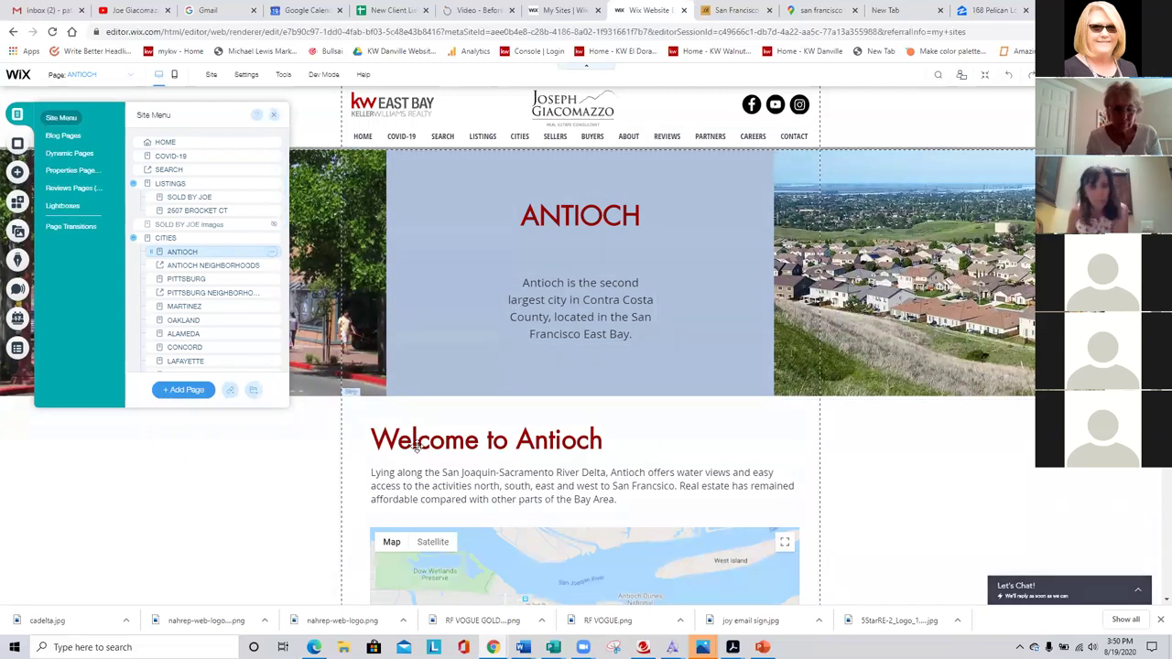
Step: Open the Antioch intro paragraph in text editing to review it
click(504, 485)
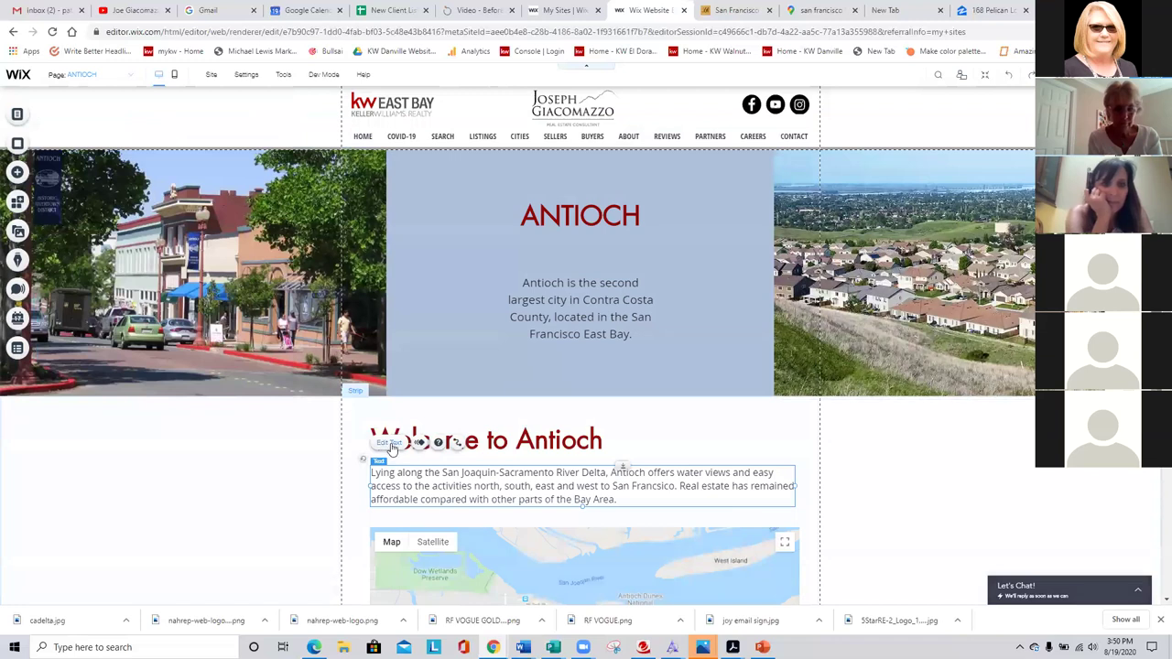
click(390, 443)
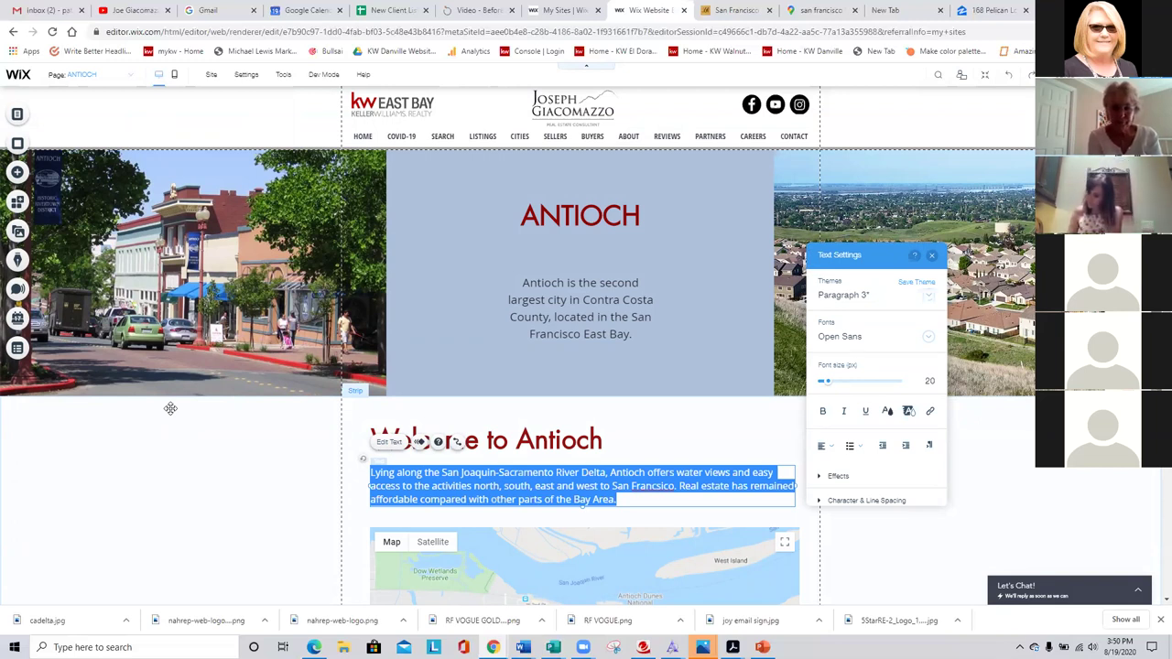
click(452, 474)
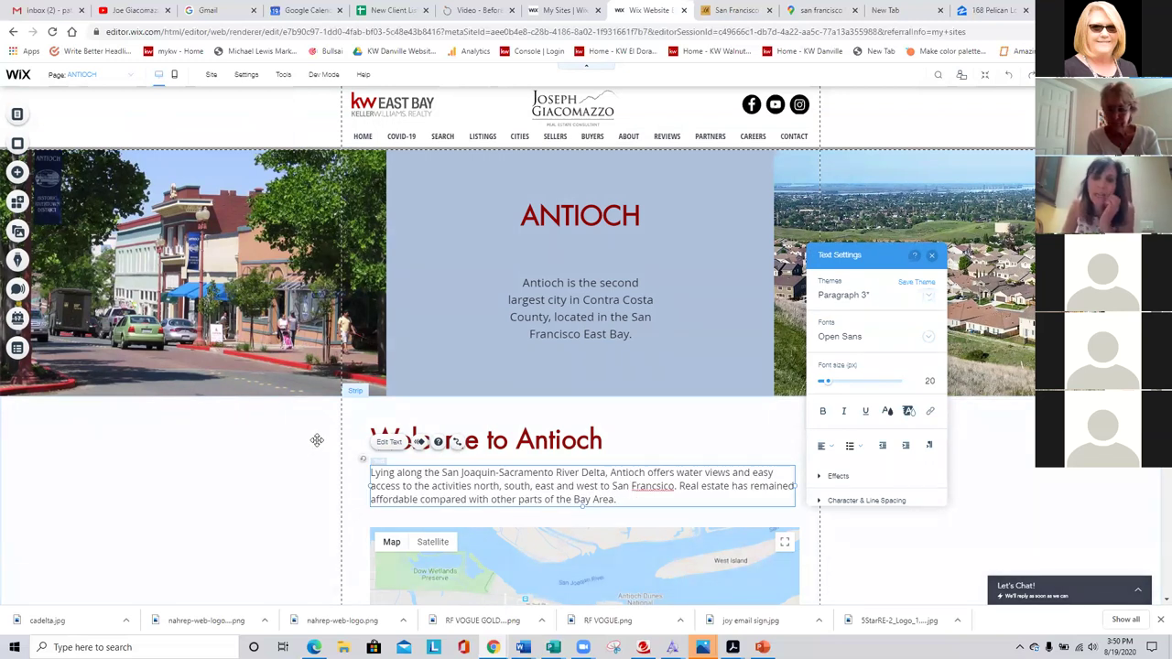
click(309, 441)
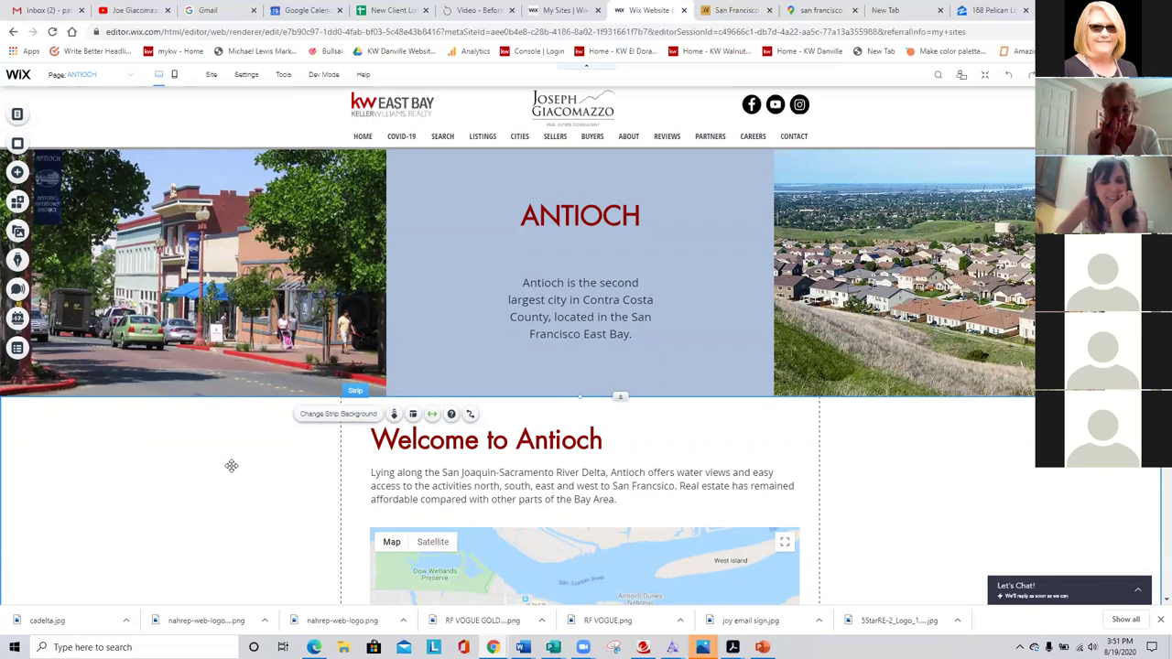
Step: Stretch the Antioch map to 725 px high
scroll(266, 453, down, 3)
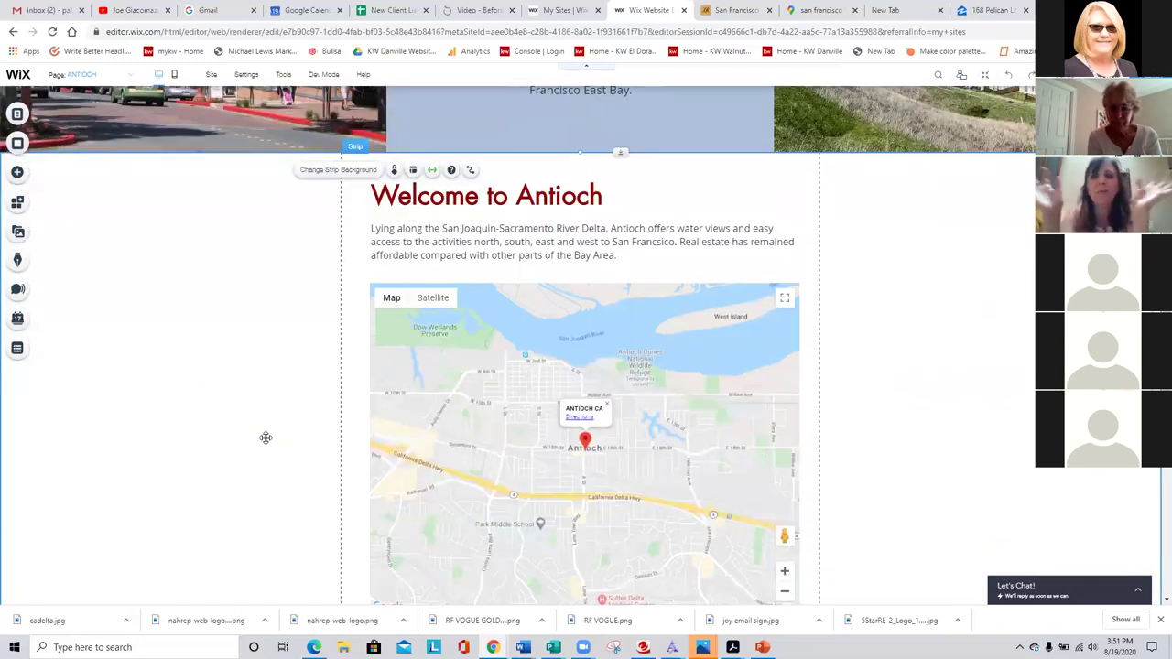
scroll(141, 328, down, 1)
scroll(141, 328, down, 1)
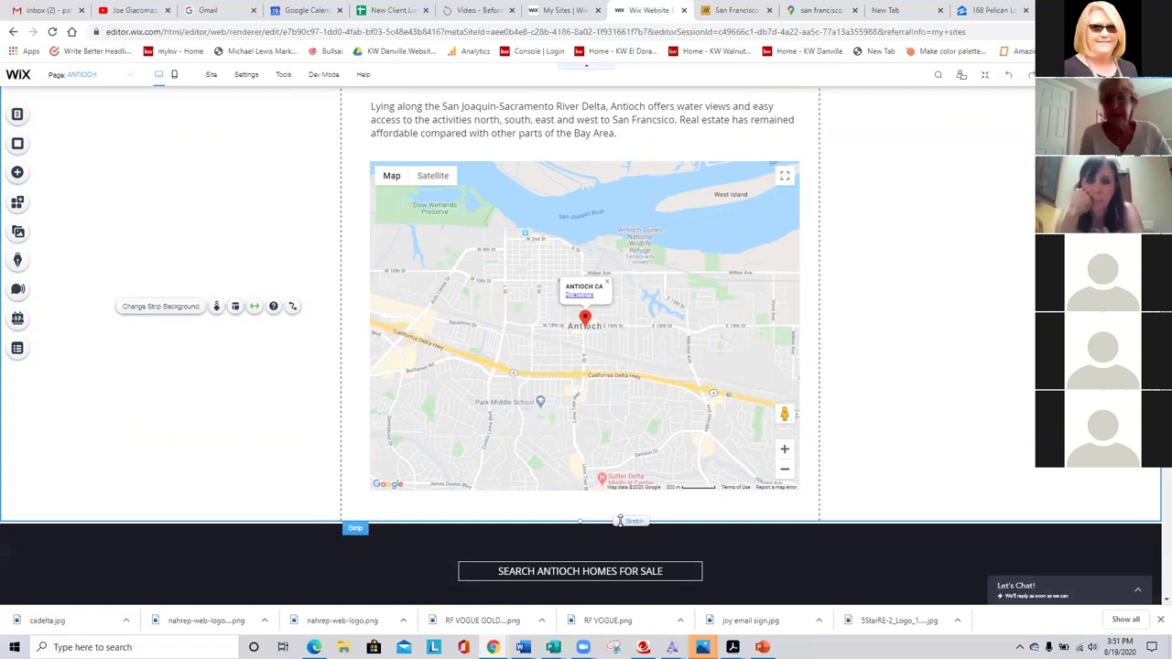
click(620, 489)
drag(620, 490, 621, 591)
click(610, 527)
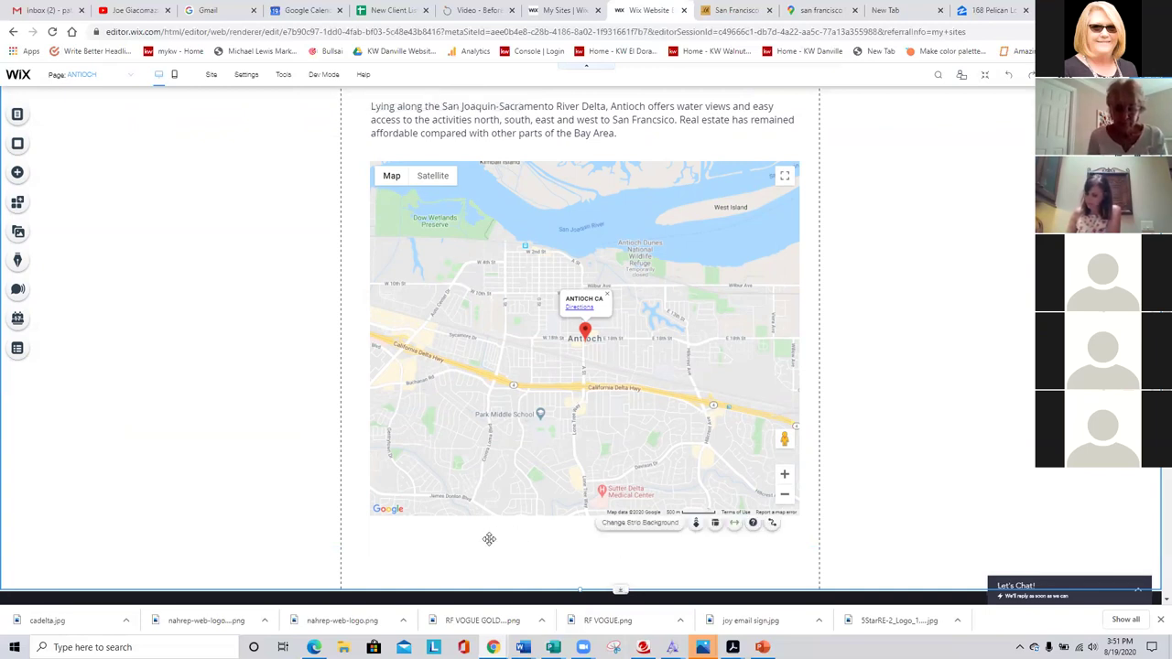
click(18, 173)
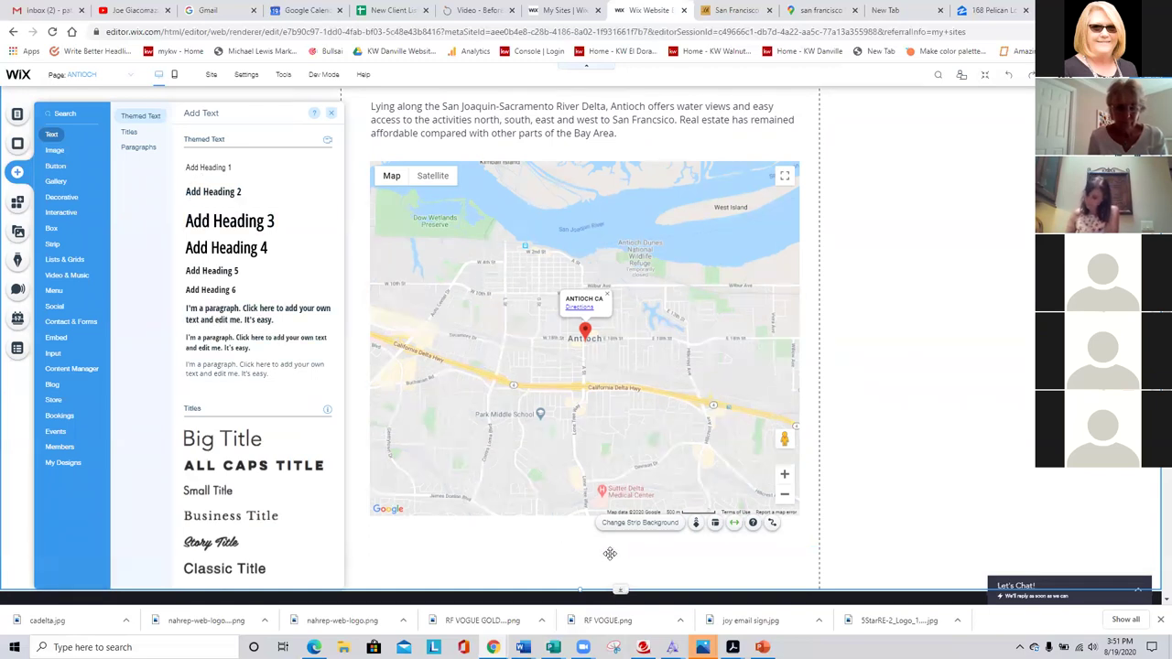
Step: Bring up the My Image Uploads files from the Image add options
click(48, 149)
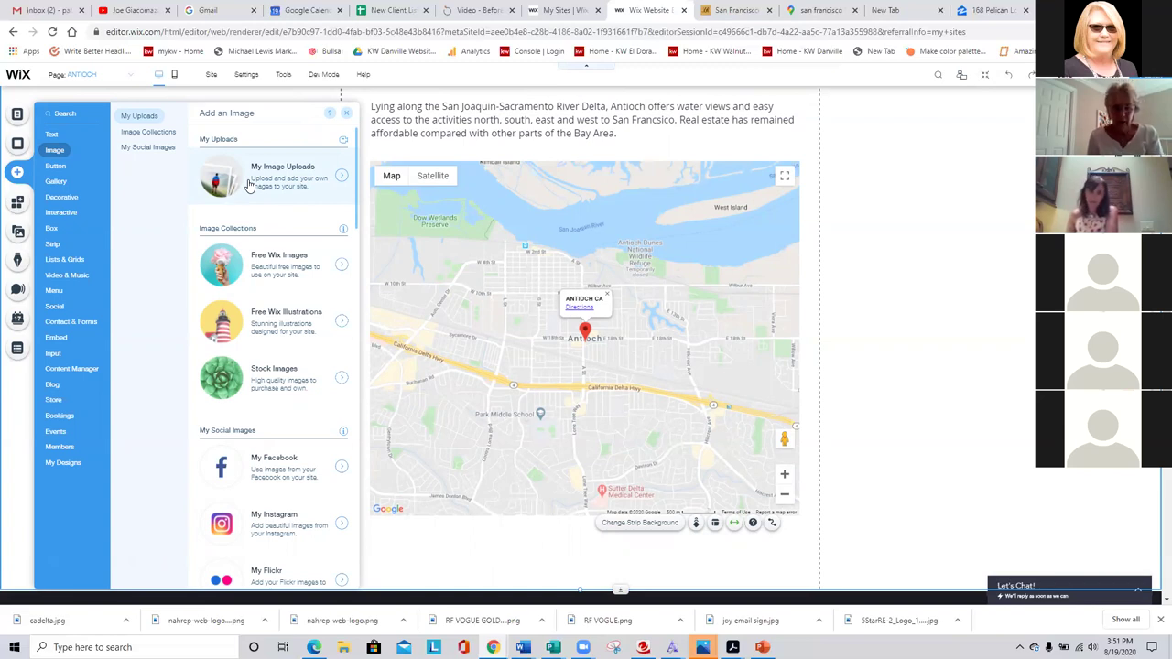
click(249, 181)
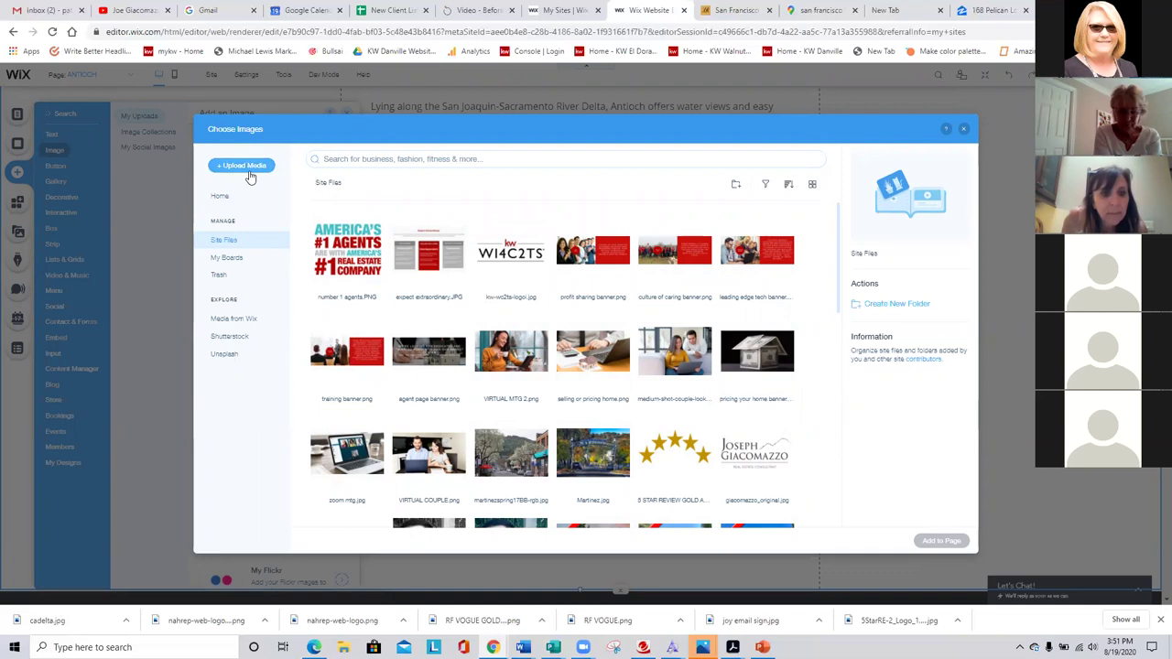
Step: Close the image picker unused and shorten the Antioch strip to end just below the map
click(964, 133)
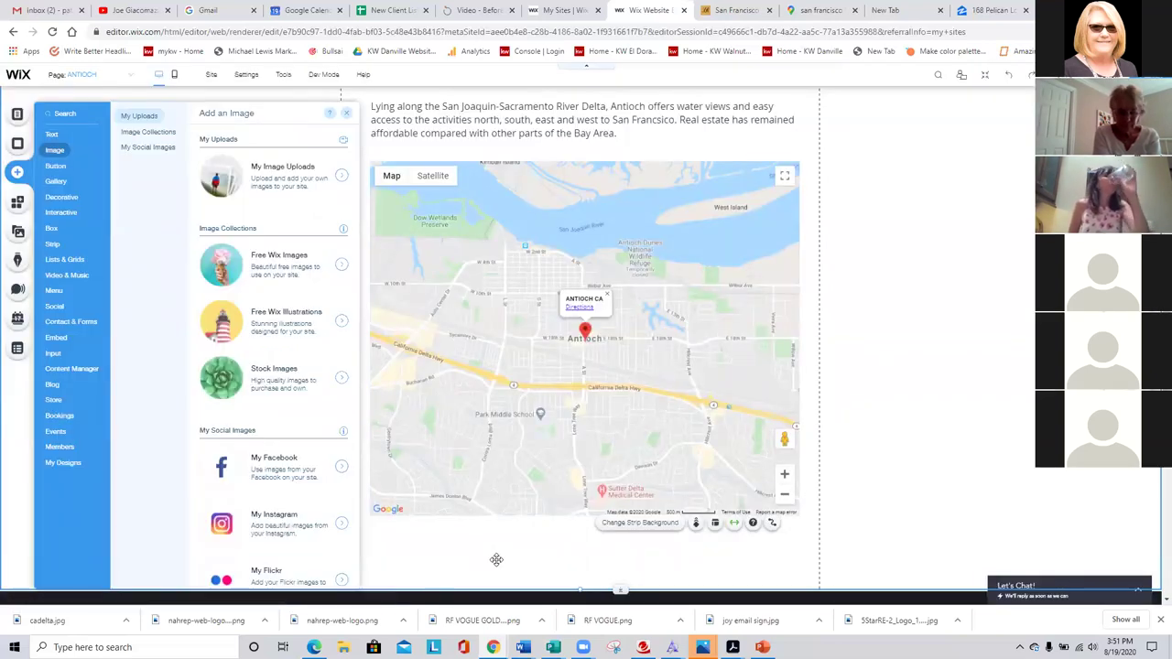
click(537, 553)
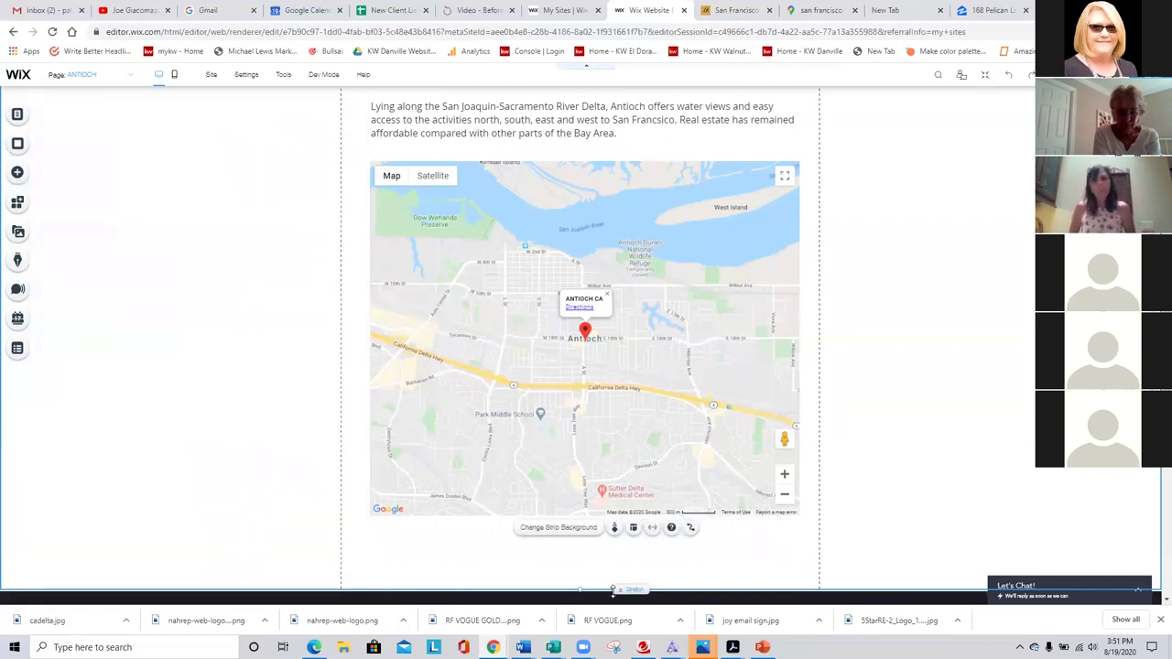
drag(615, 578, 618, 564)
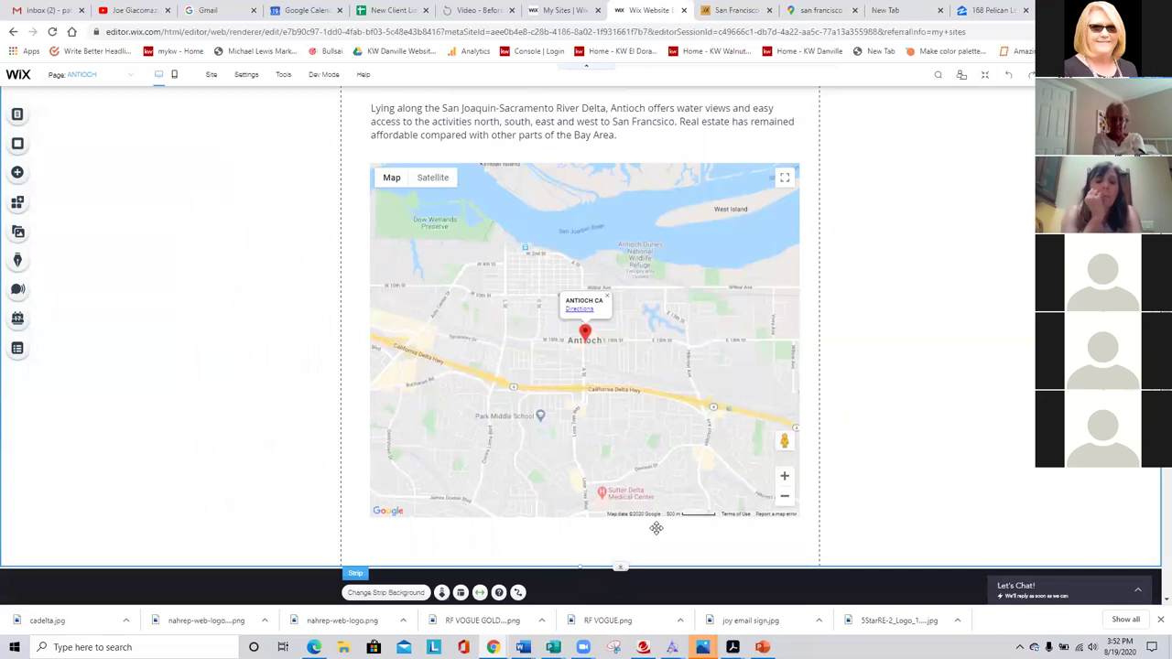
scroll(601, 319, up, 2)
click(593, 253)
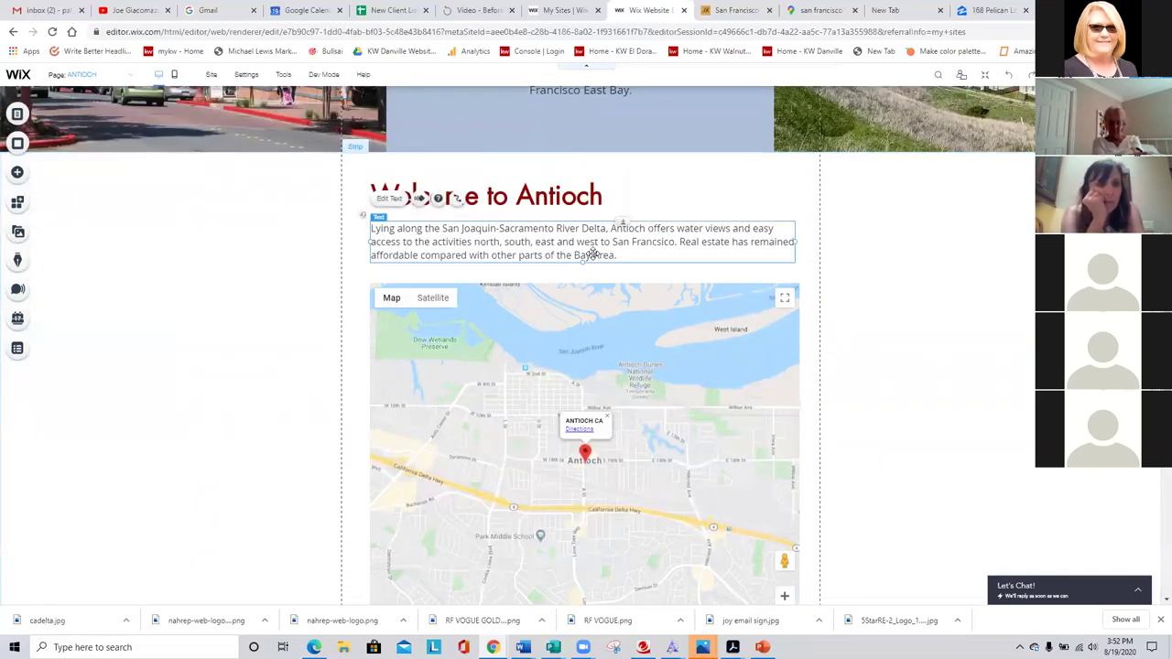
Step: Fix 'Francico' to 'San Francisco' in the Antioch intro paragraph
double_click(592, 254)
click(612, 255)
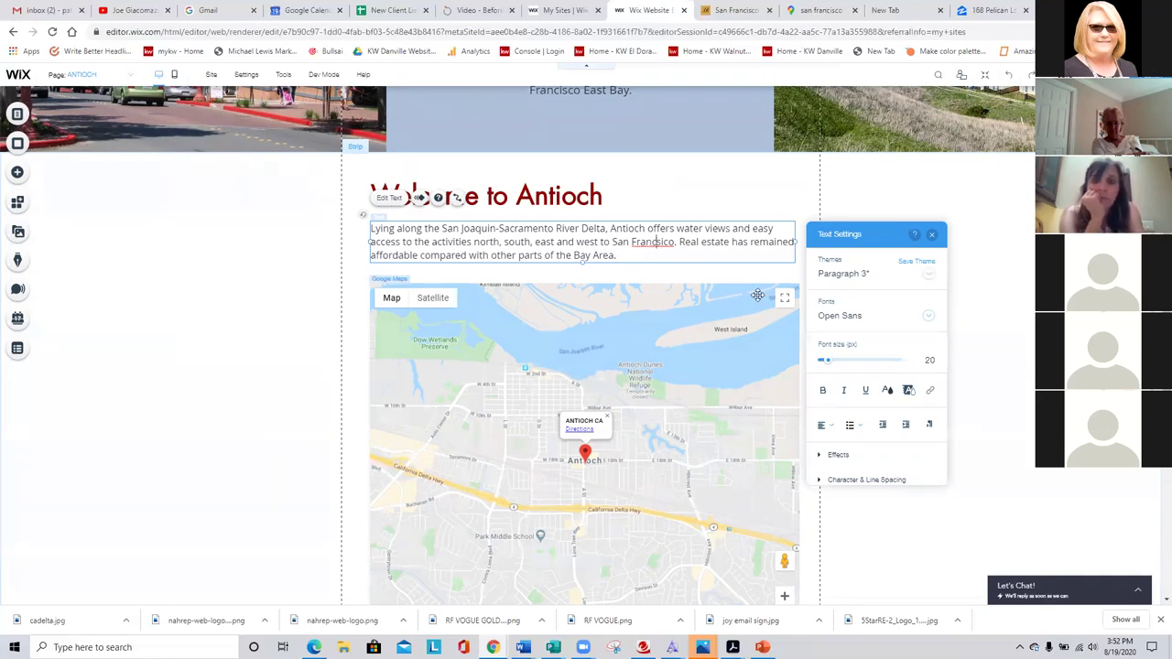
text(s)
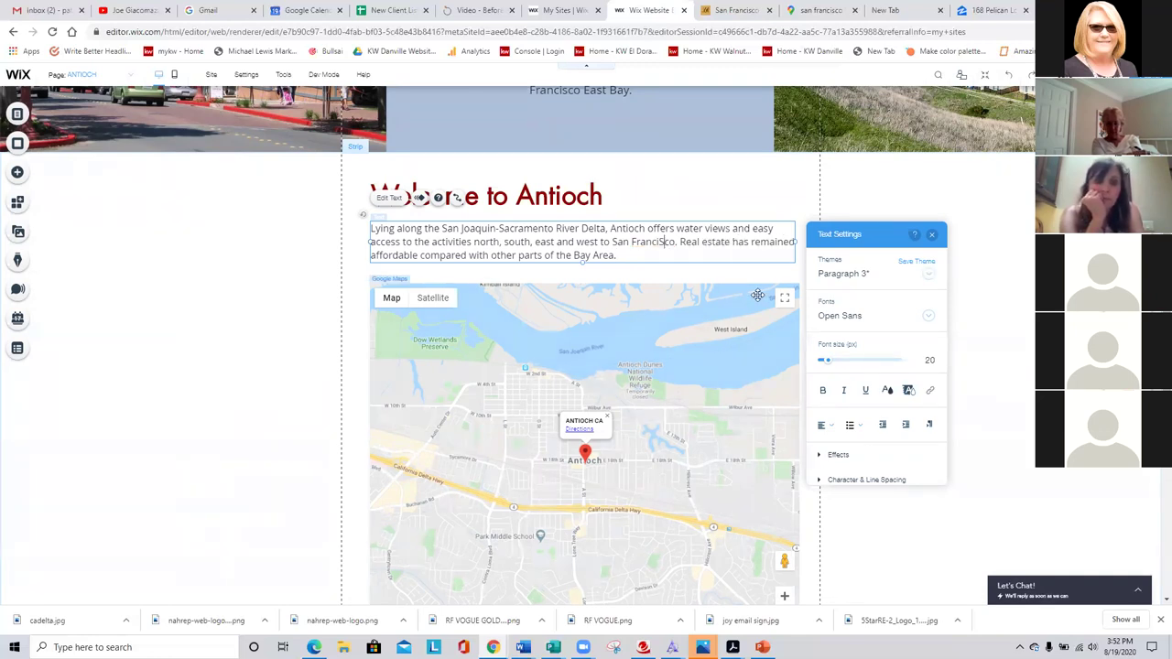
key(BackSpace)
text(s)
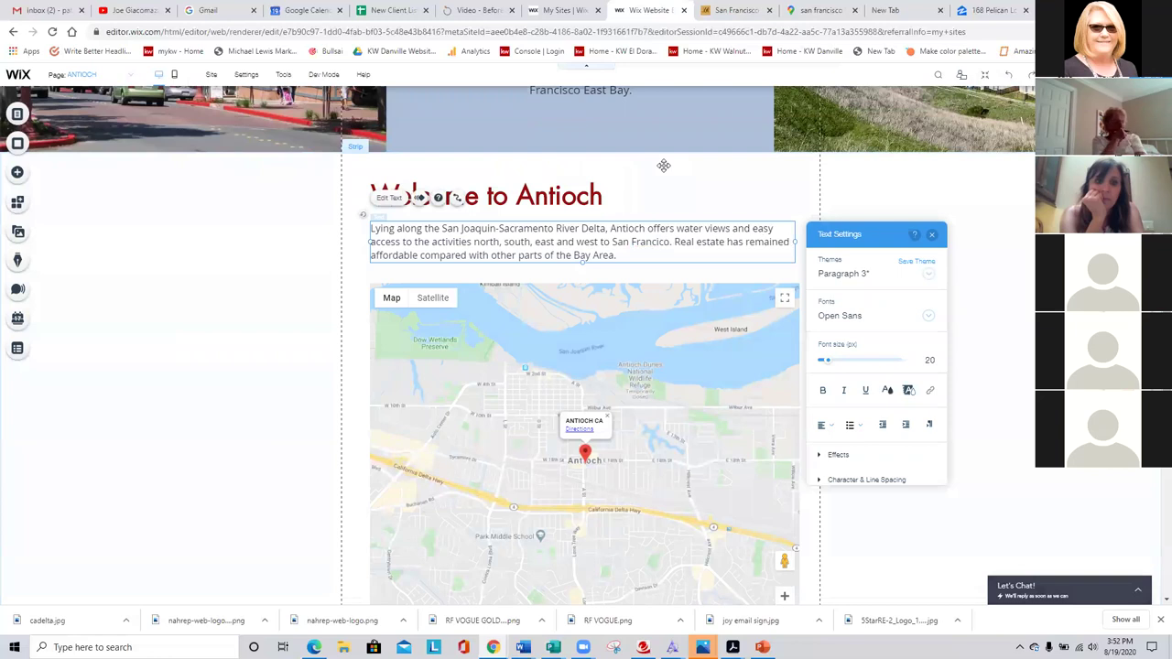
key(Caps_Lock)
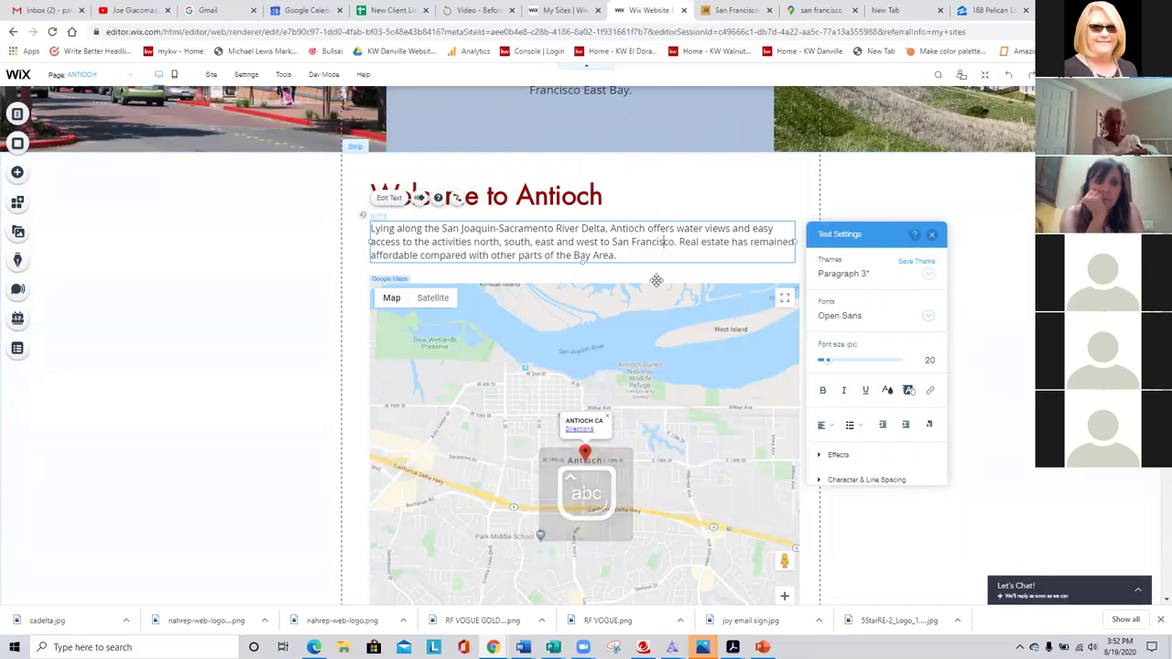
Step: Select the phrase 'other parts of the Bay Area' and start adding a link to it
click(638, 257)
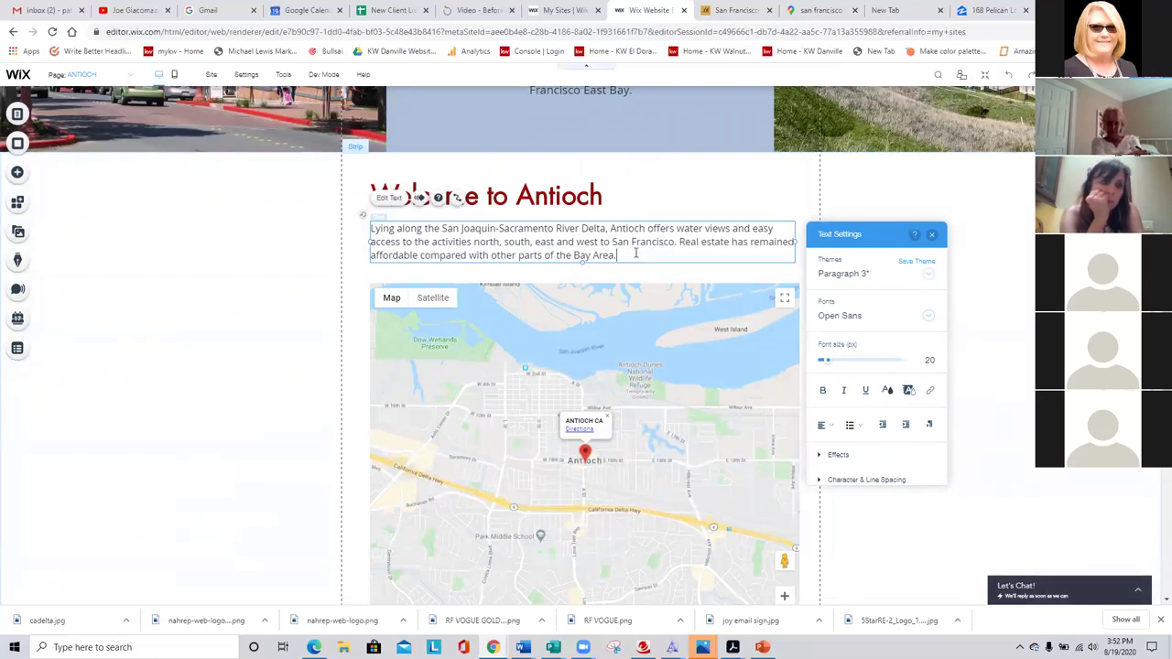
drag(635, 254, 492, 255)
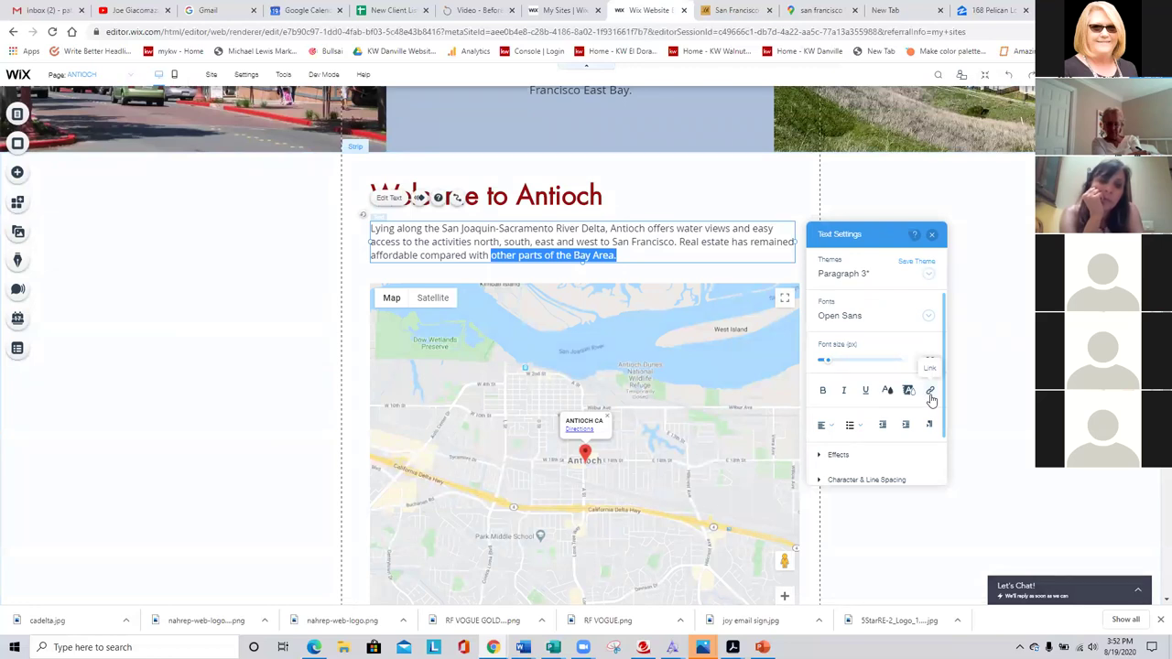
click(930, 393)
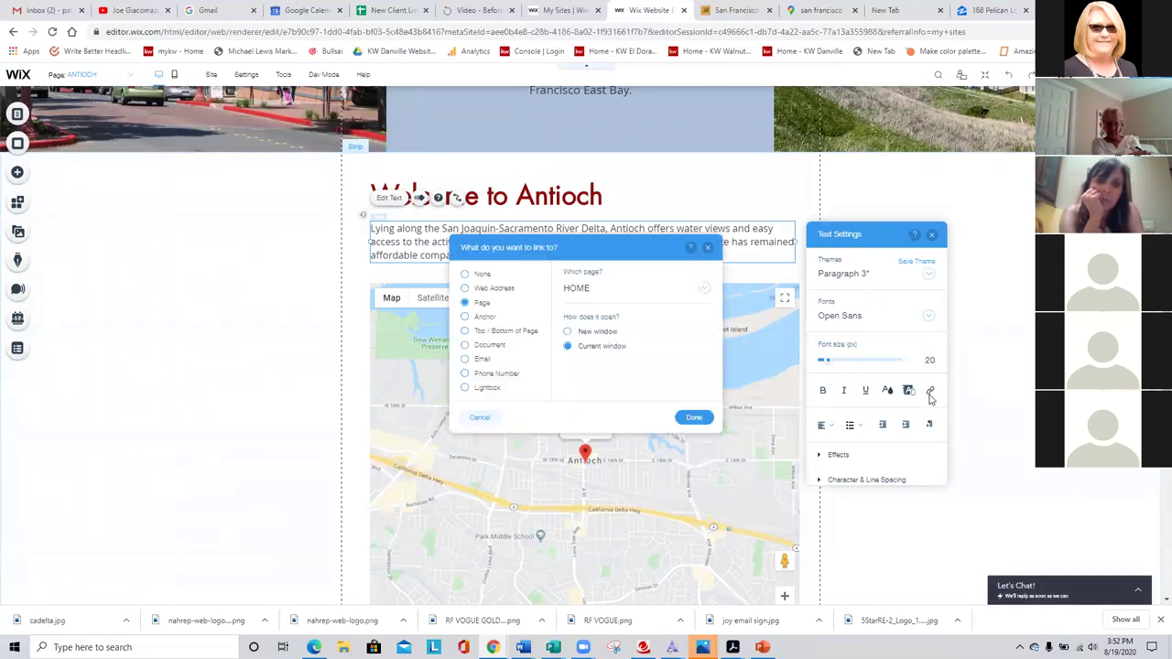
click(493, 289)
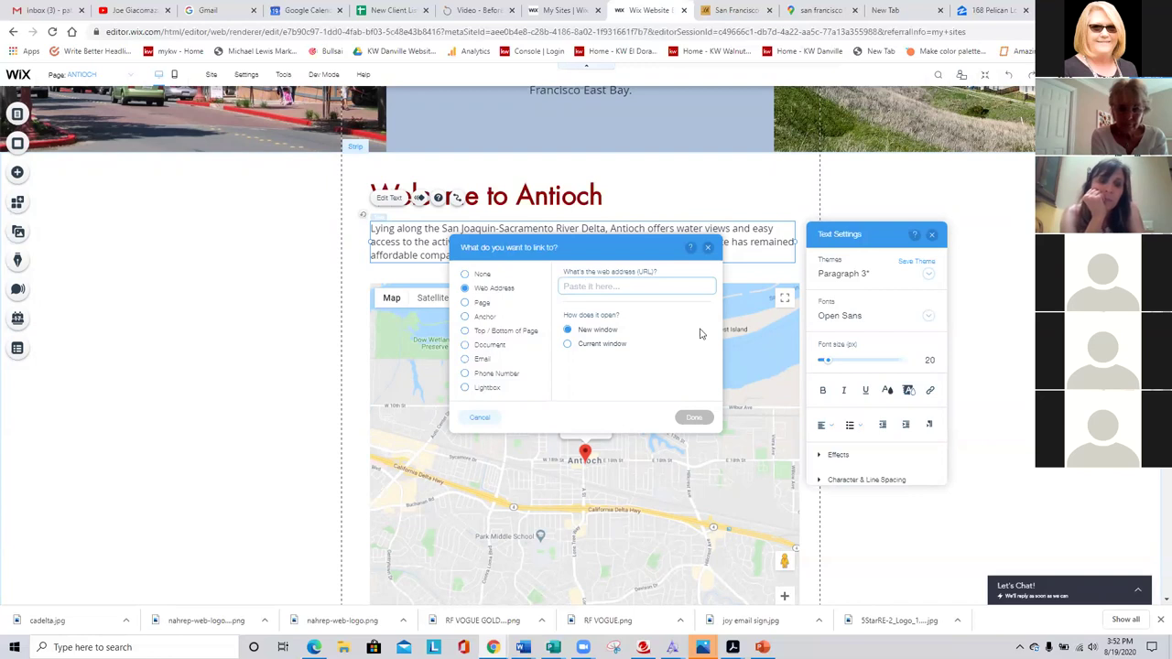
click(709, 249)
click(704, 249)
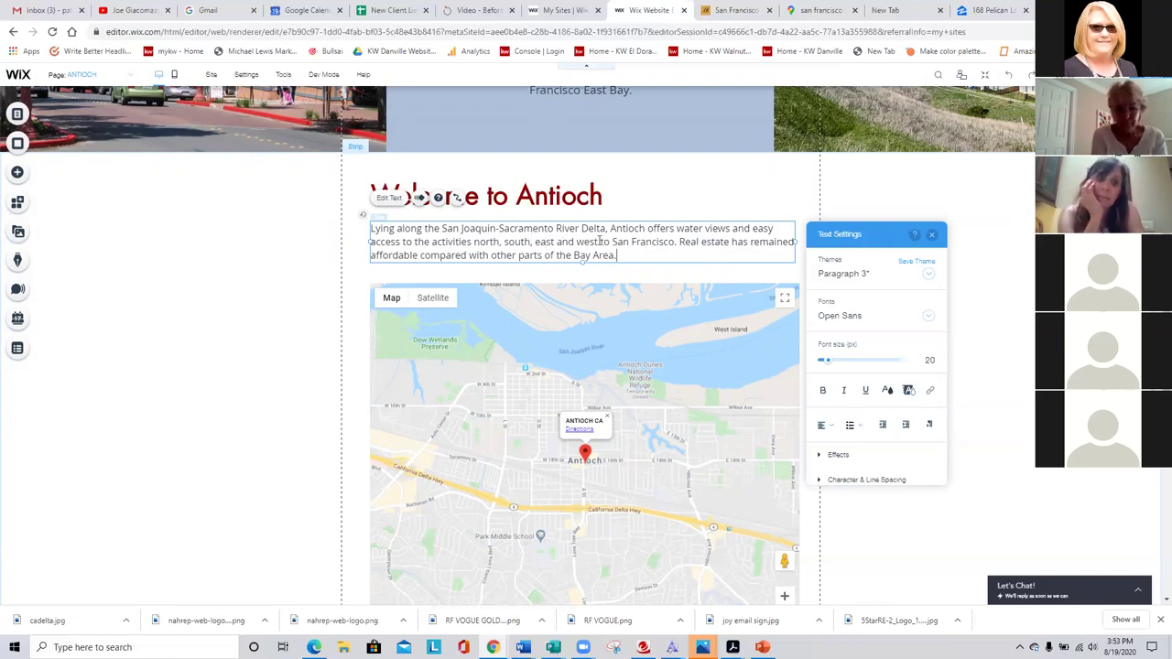
scroll(600, 240, down, 2)
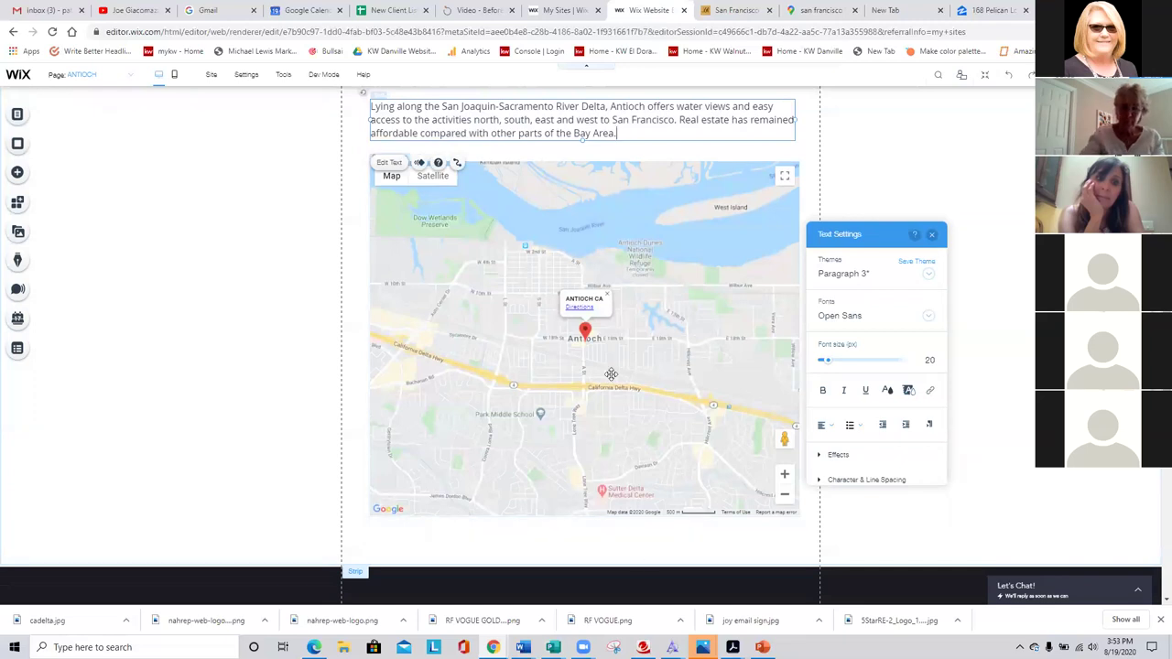
scroll(576, 364, up, 3)
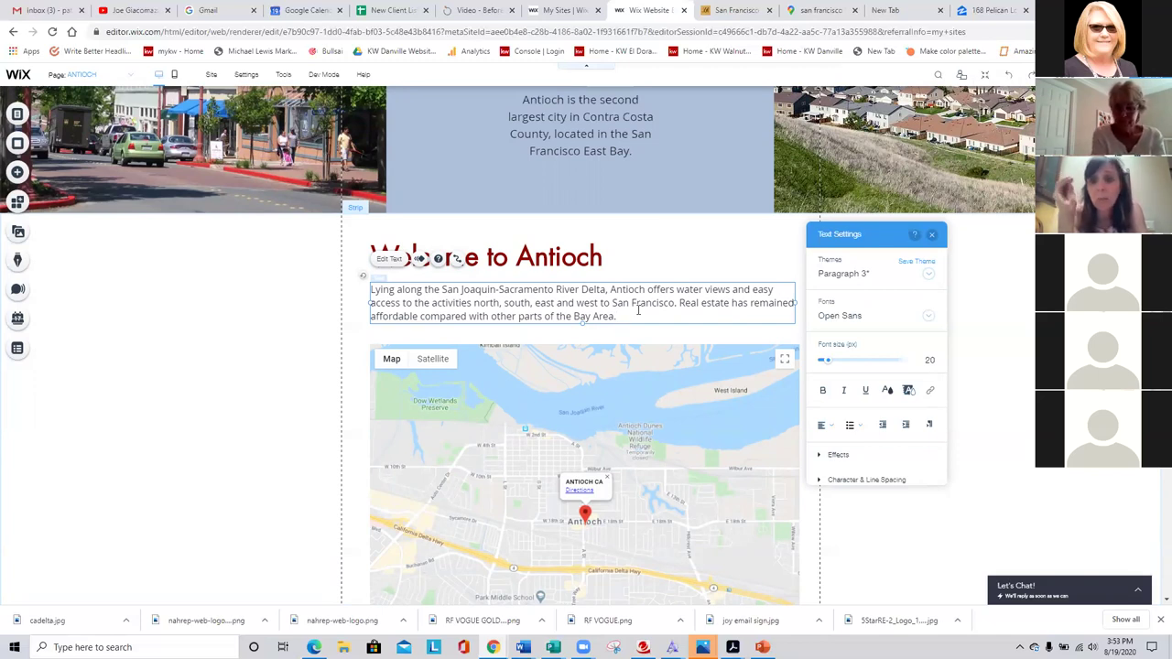
scroll(638, 309, down, 3)
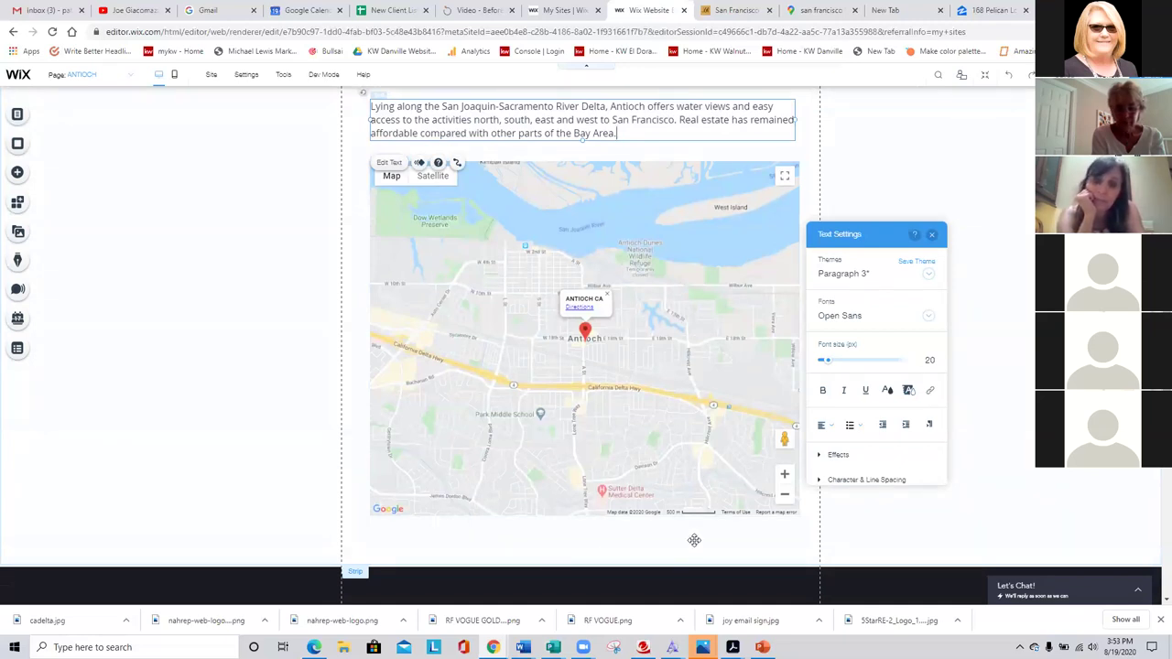
Step: Place a Themed Button below the Antioch map and open its link options
click(16, 173)
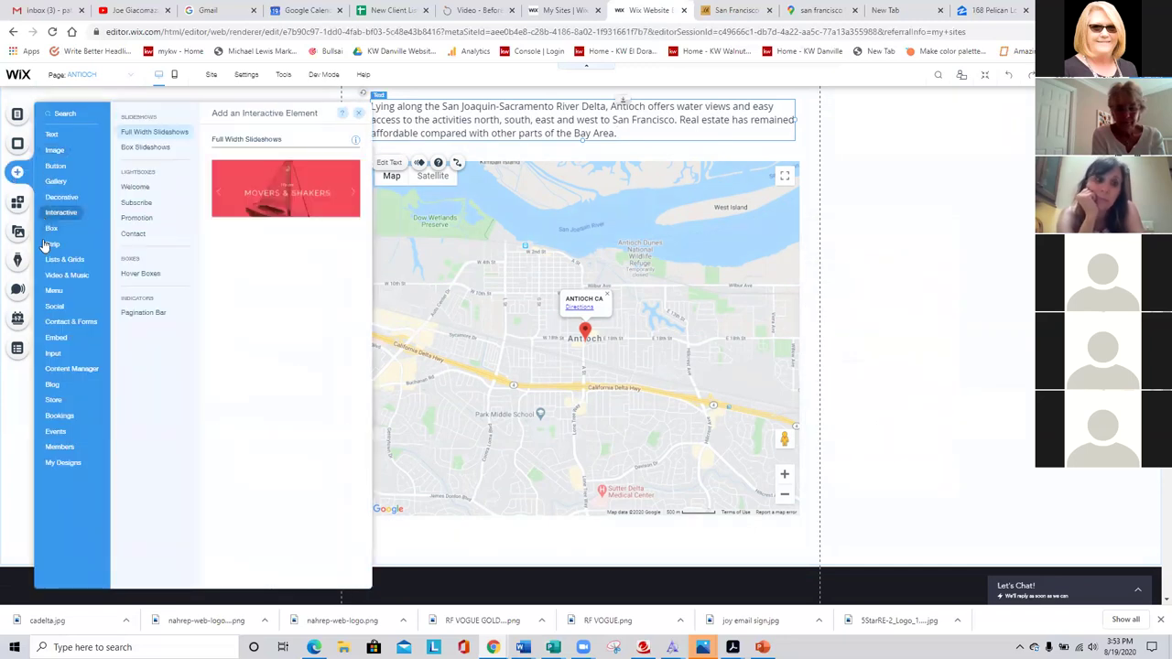
mouse_move(52, 168)
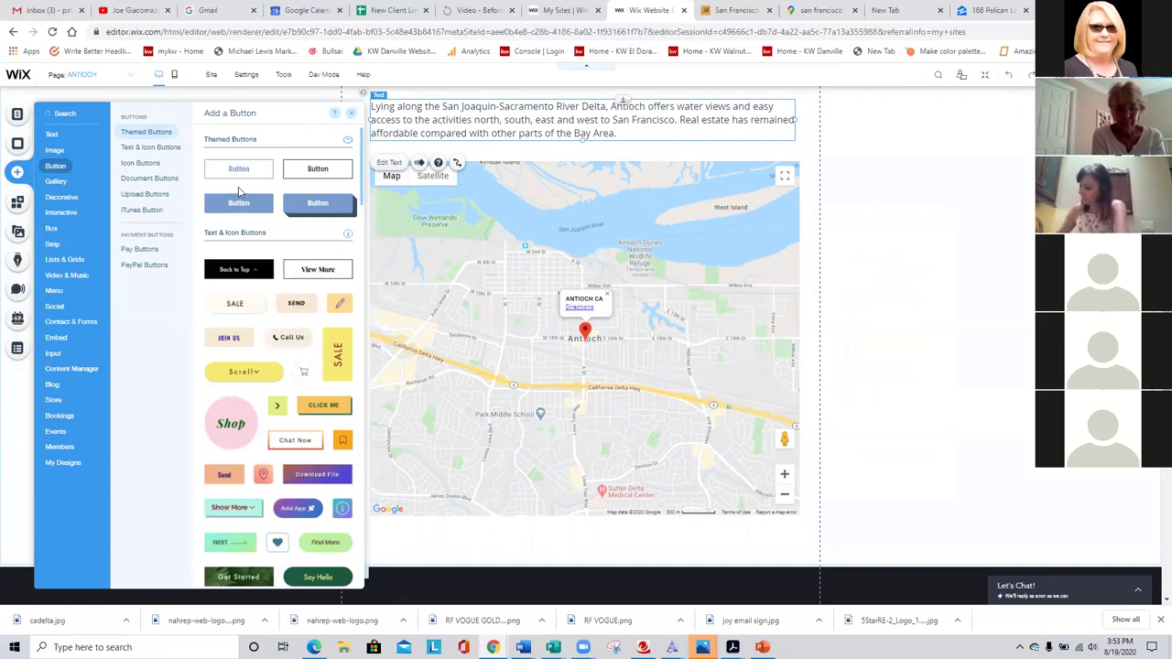
drag(507, 488, 553, 552)
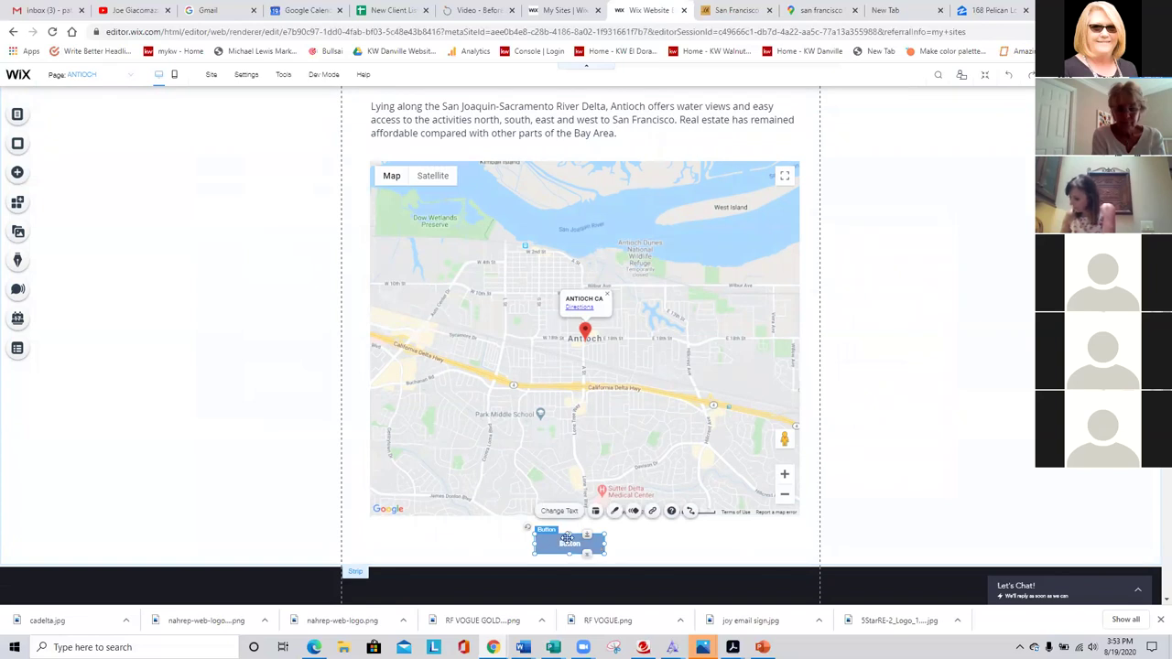
click(653, 515)
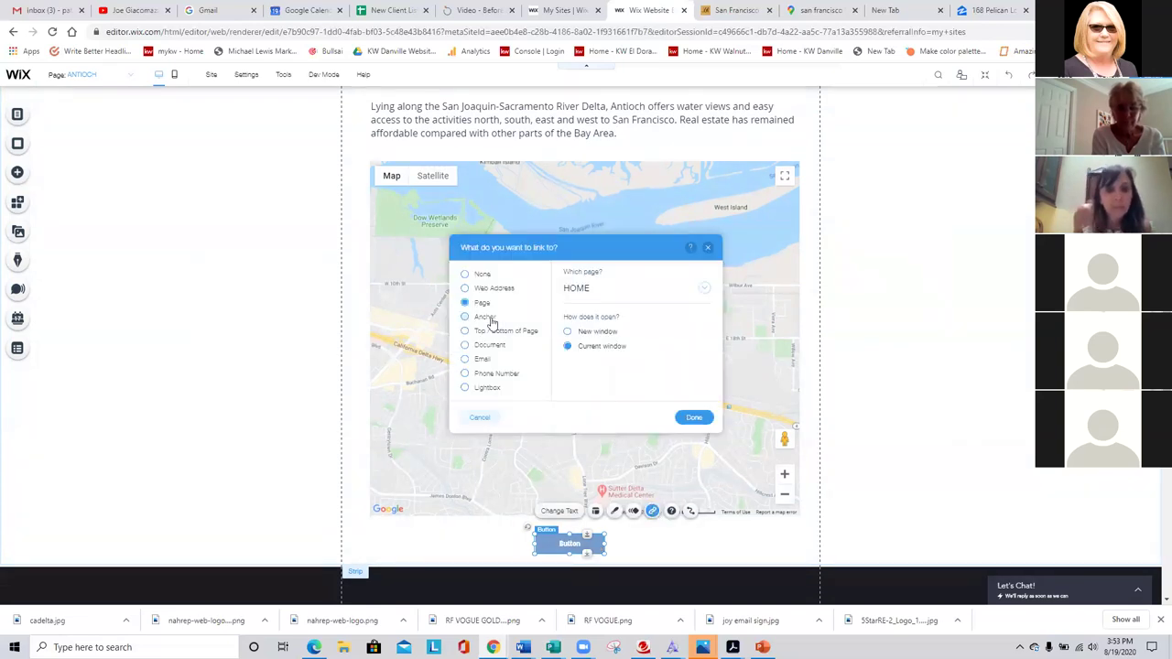
click(483, 289)
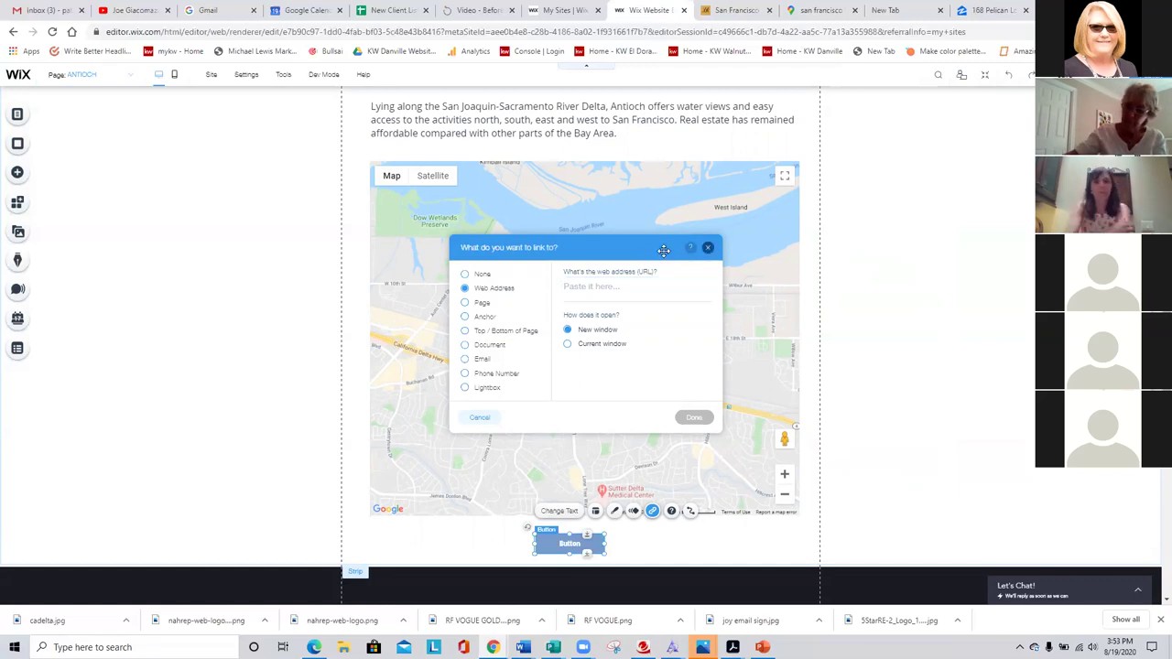
click(707, 247)
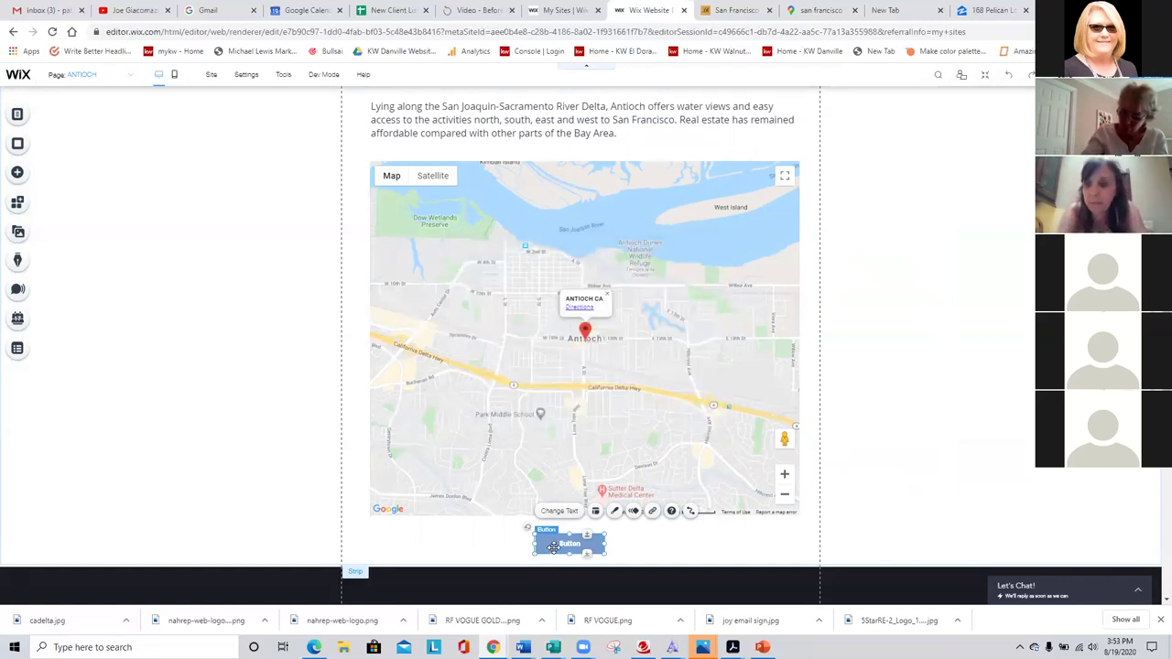
click(315, 529)
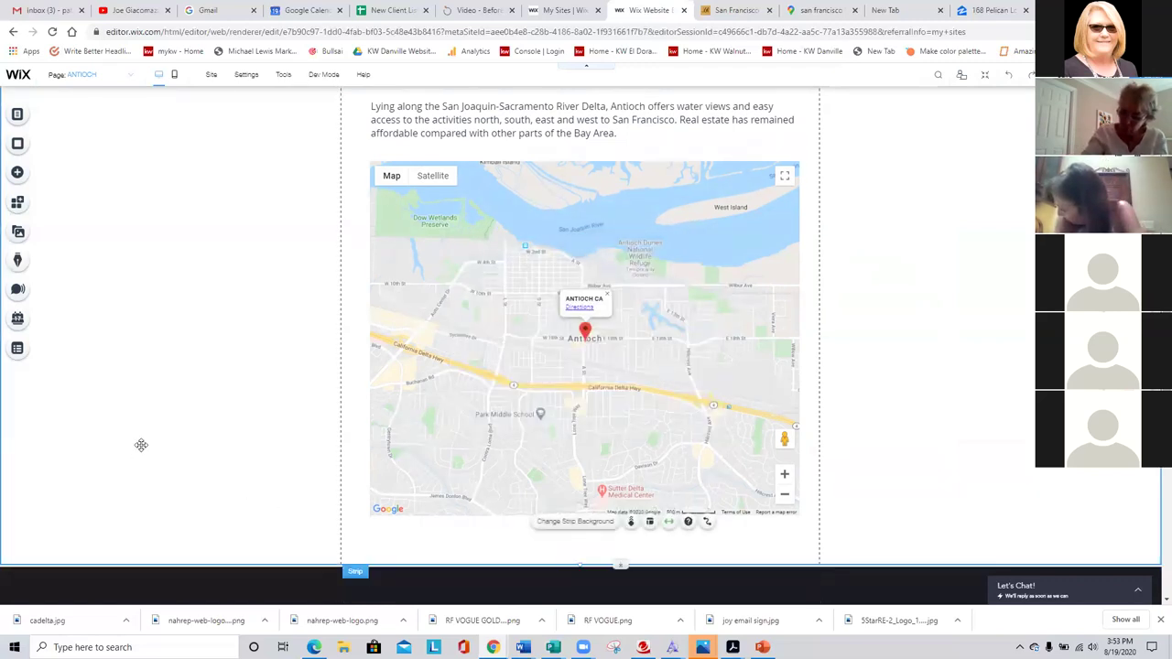
Step: From the Menus & Pages list, glance at ANTIOCH's options, then load MARTINEZ and OAKLAND
scroll(144, 427, up, 5)
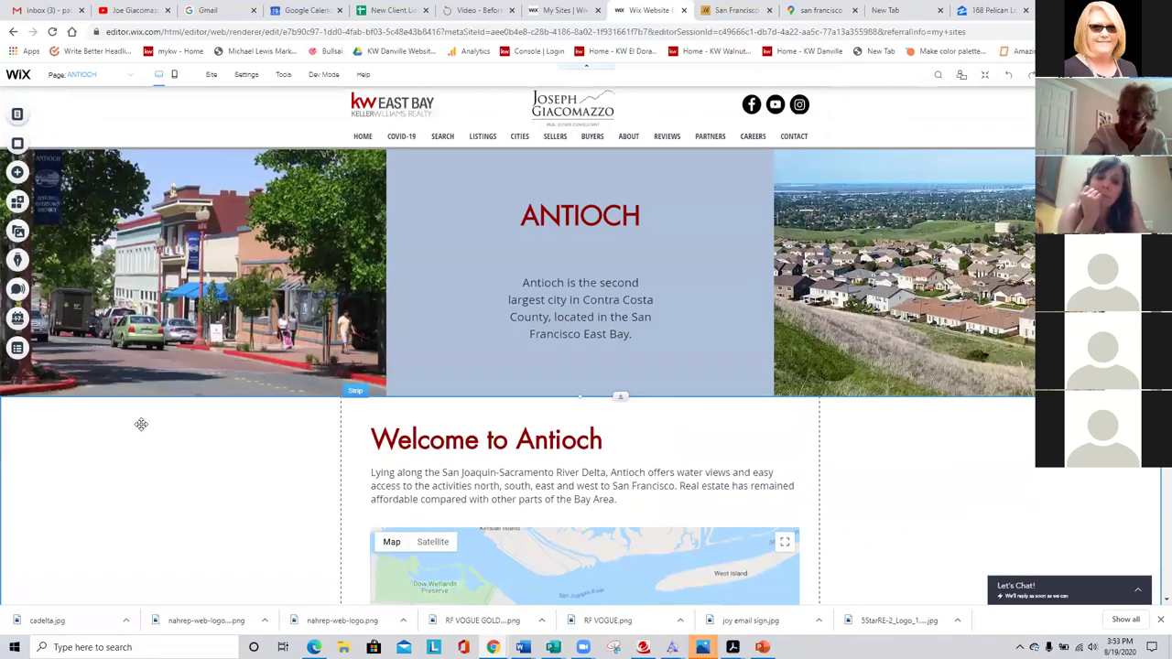
click(15, 114)
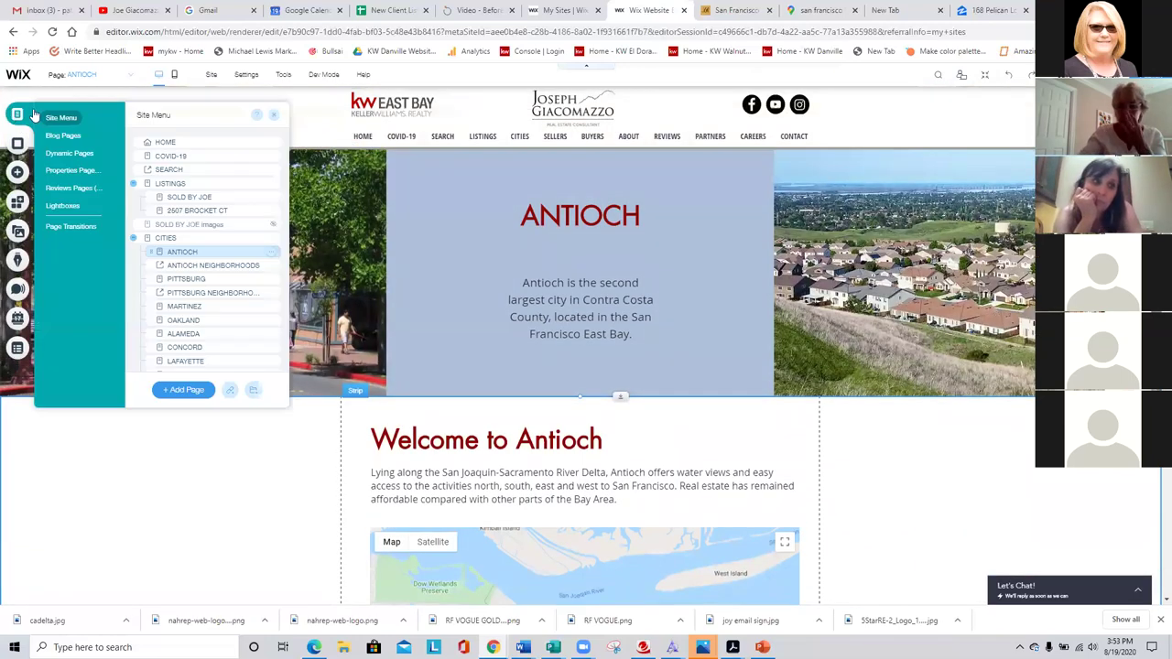
click(271, 254)
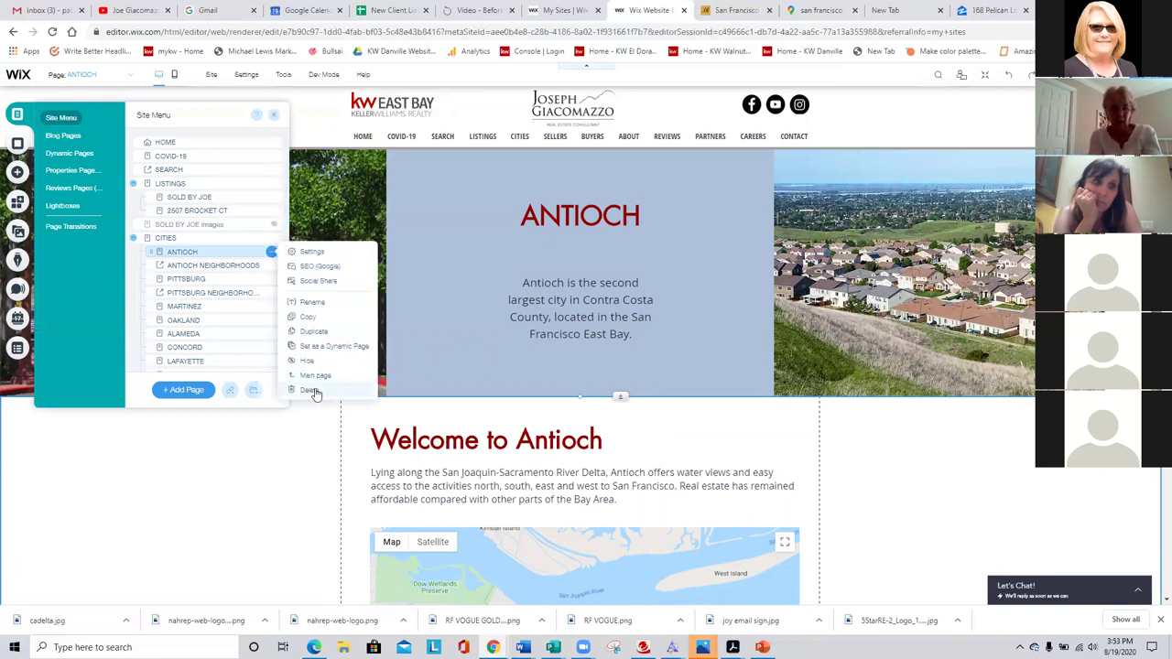
click(195, 307)
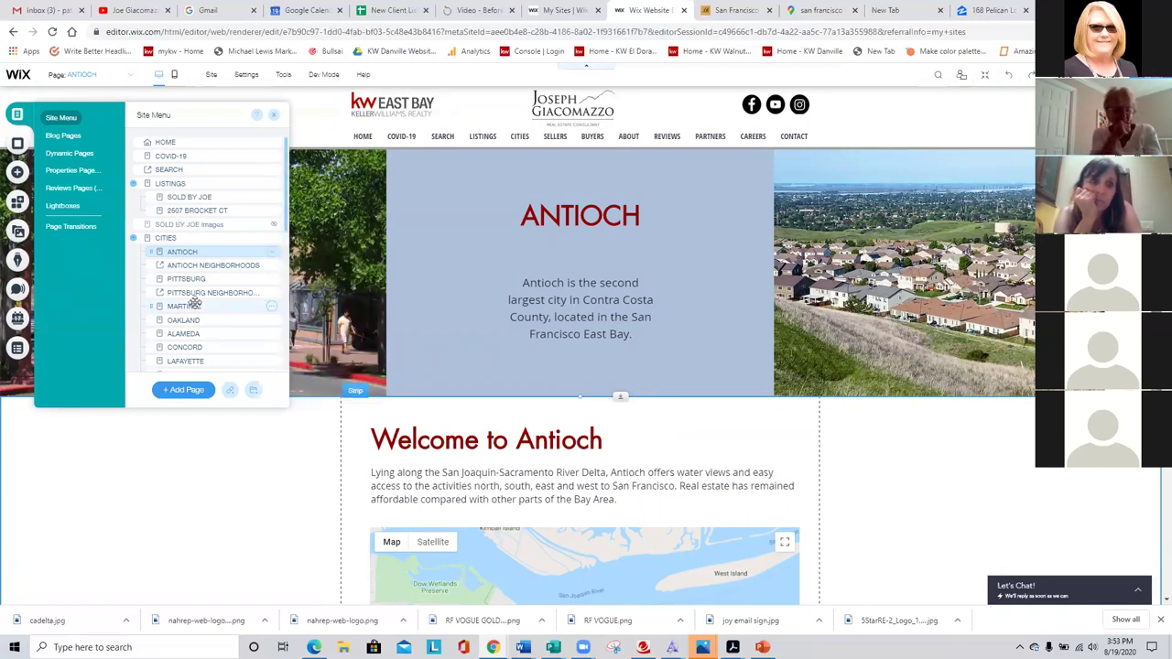
click(208, 309)
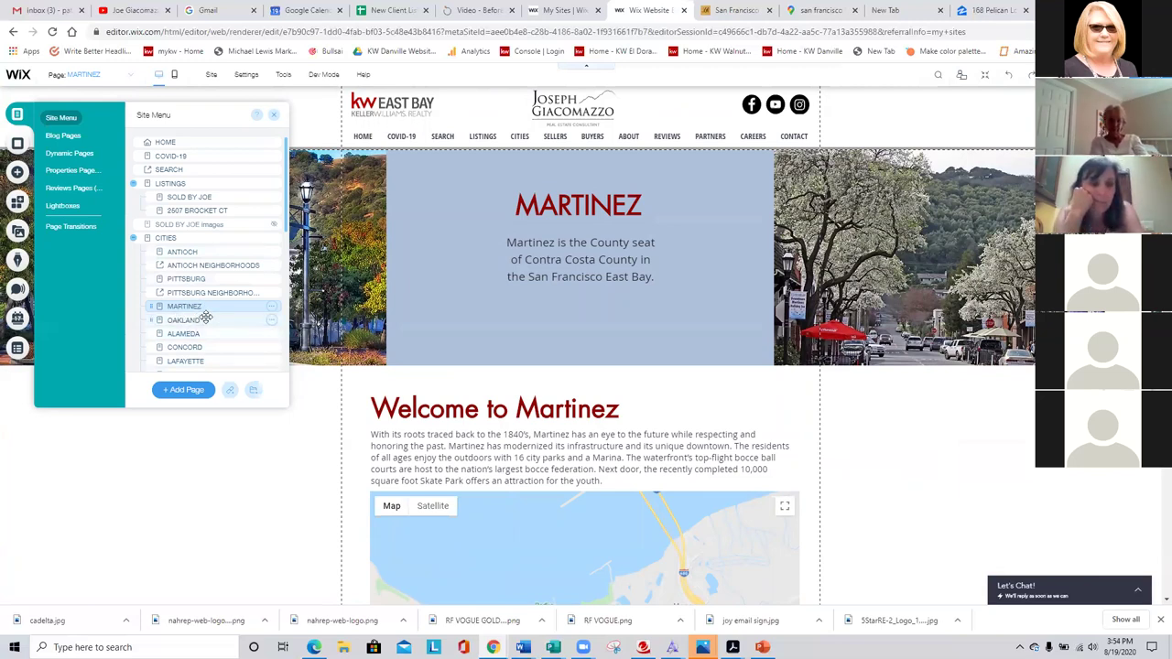
click(204, 320)
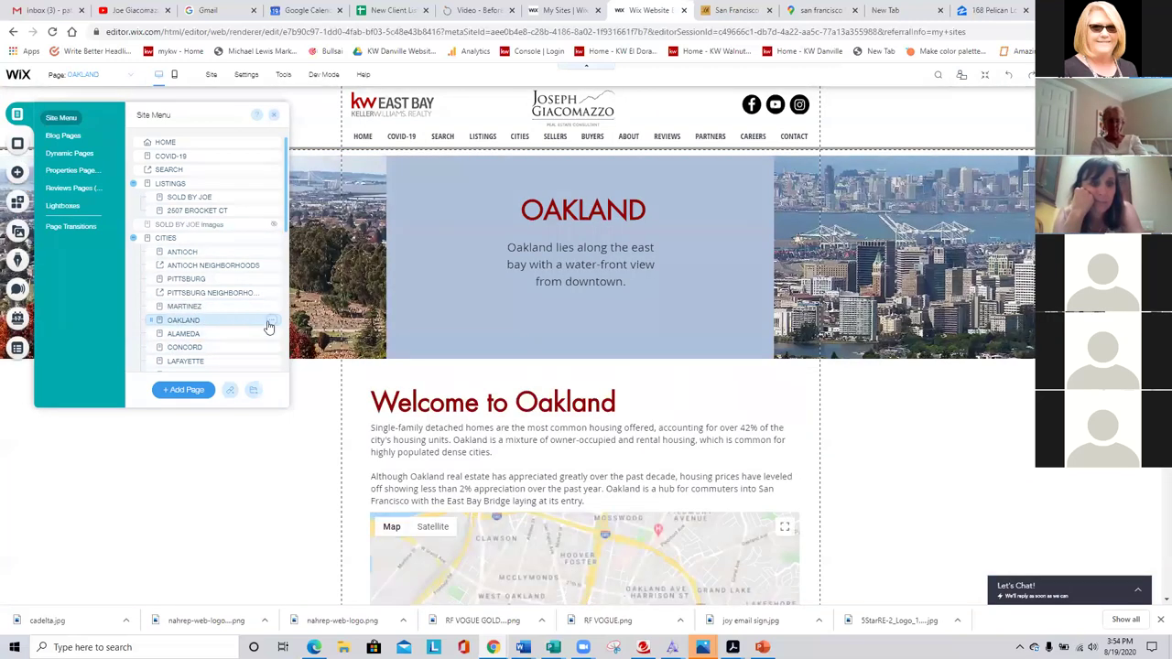
click(272, 323)
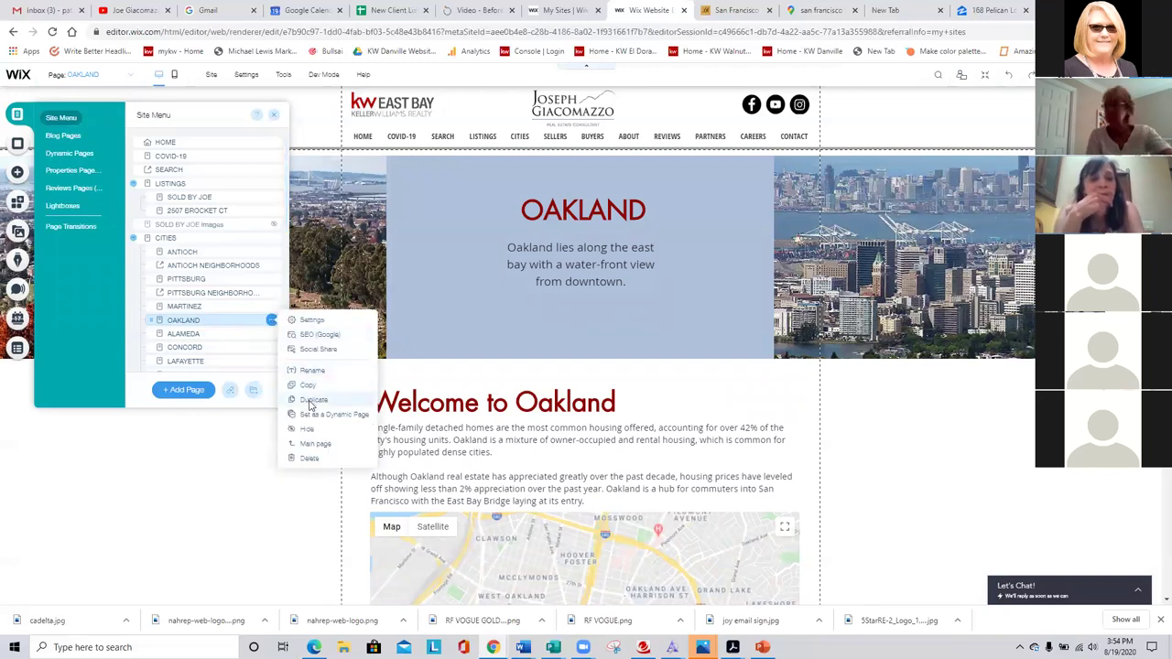
Step: Duplicate the OAKLAND page and name the copy BERKELEY
click(310, 403)
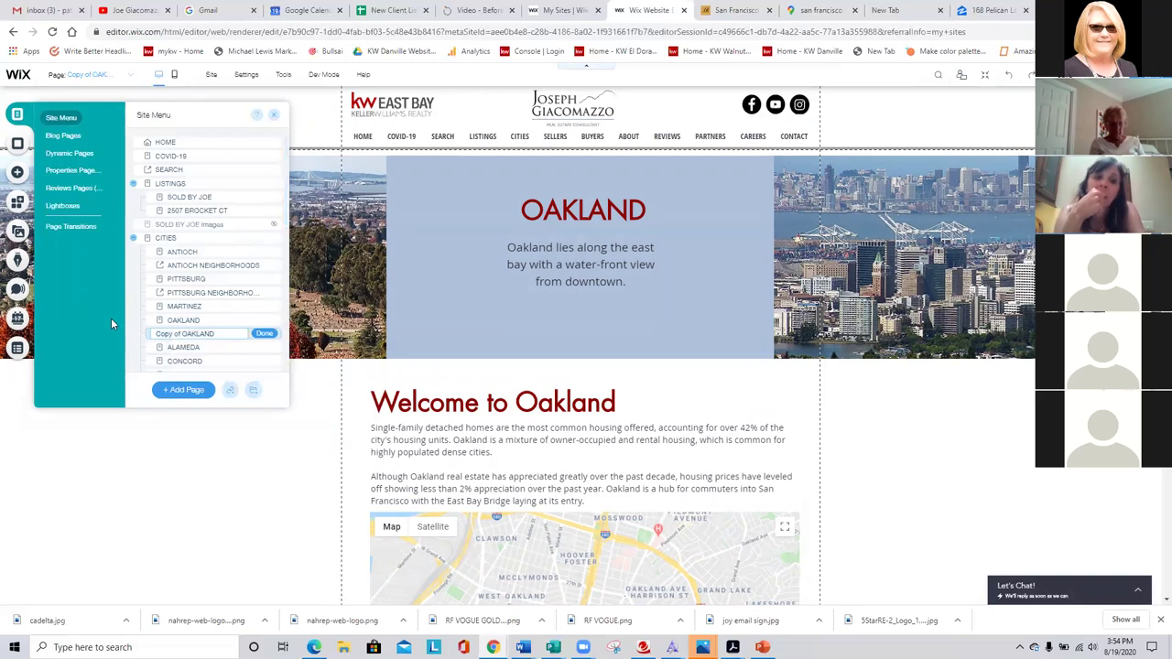
key(ctrl+a)
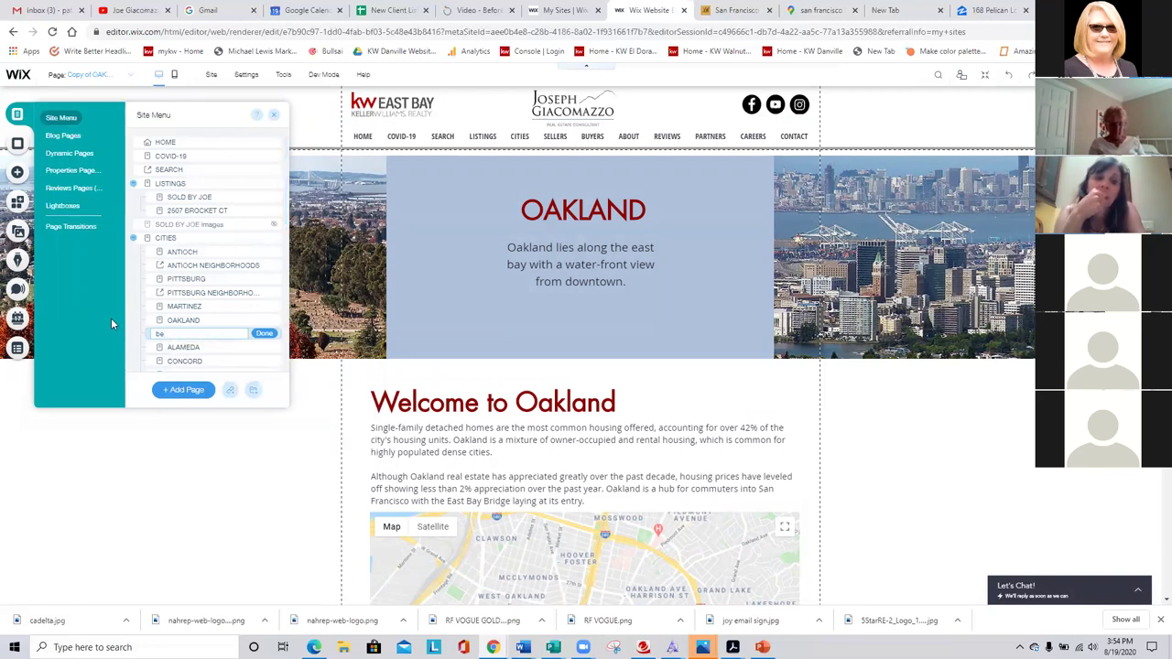
key(BackSpace)
text(BERKE)
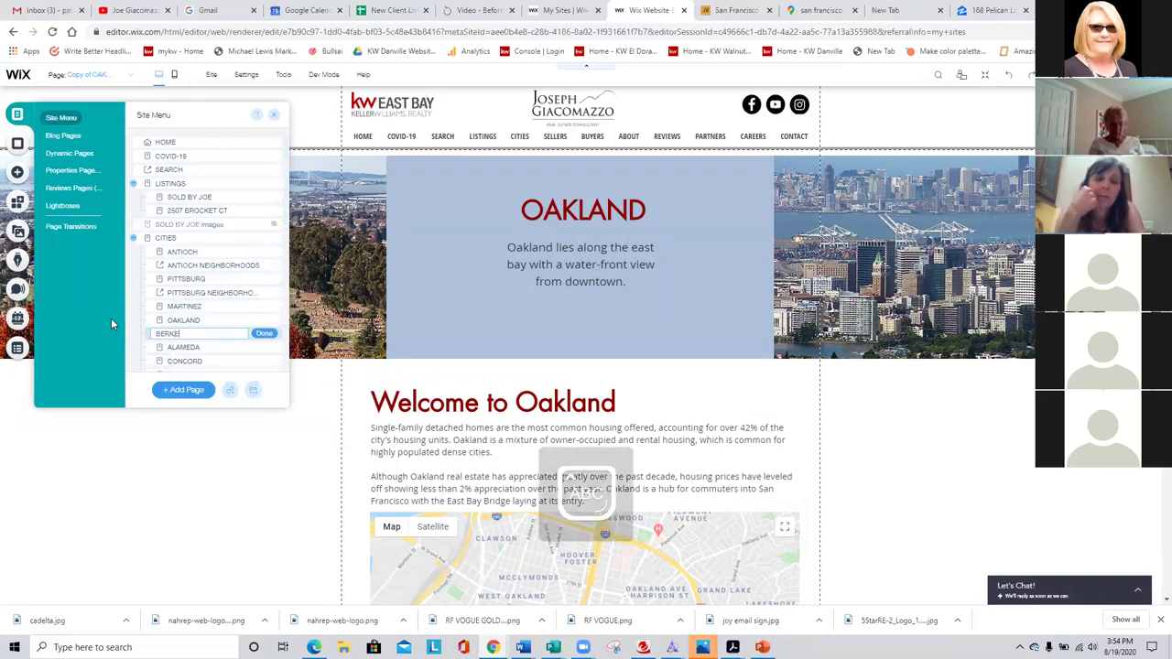
text(LEY)
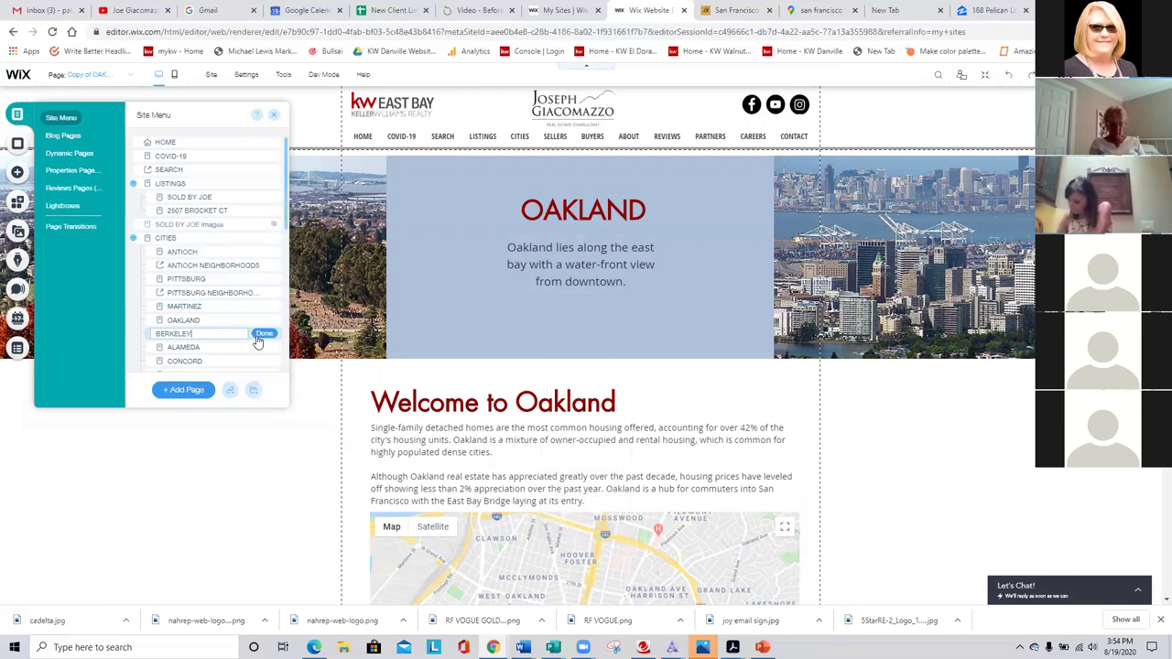
click(262, 333)
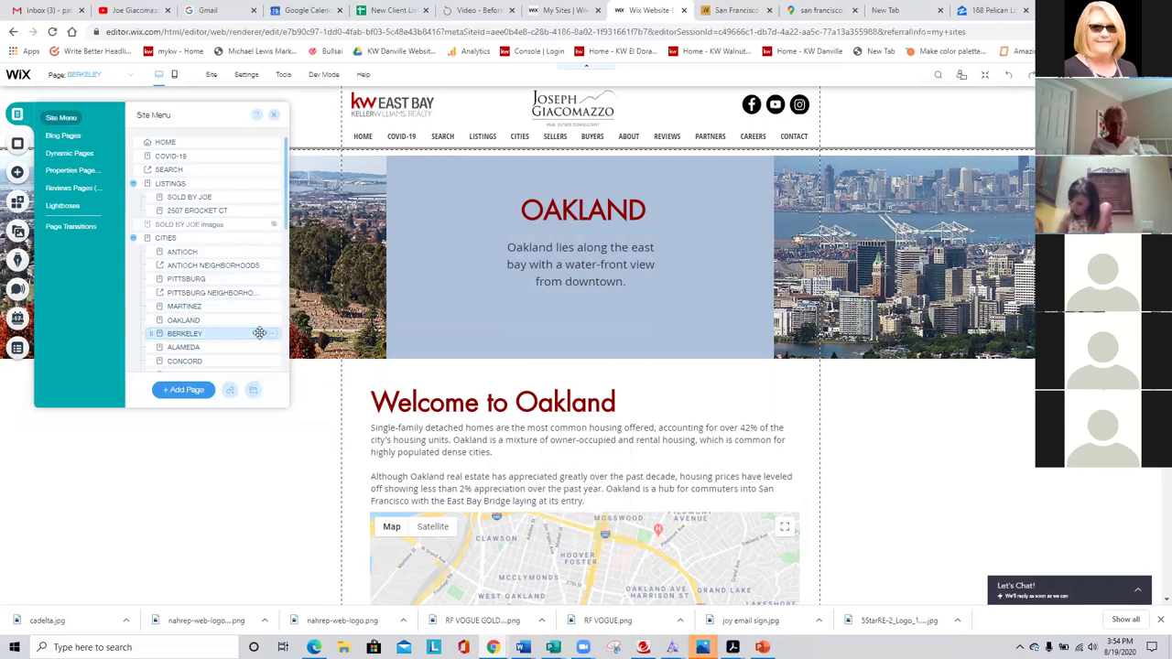
Step: Close the page list and check the new BERKELEY page on the canvas
click(553, 216)
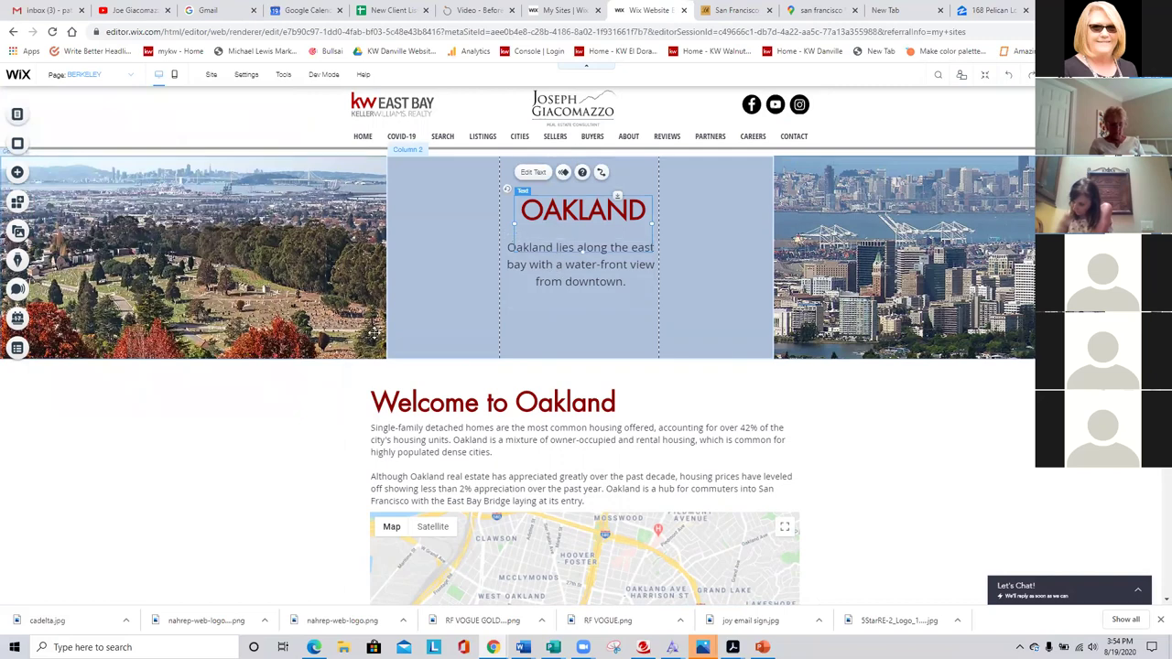
scroll(620, 465, down, 3)
scroll(620, 465, up, 3)
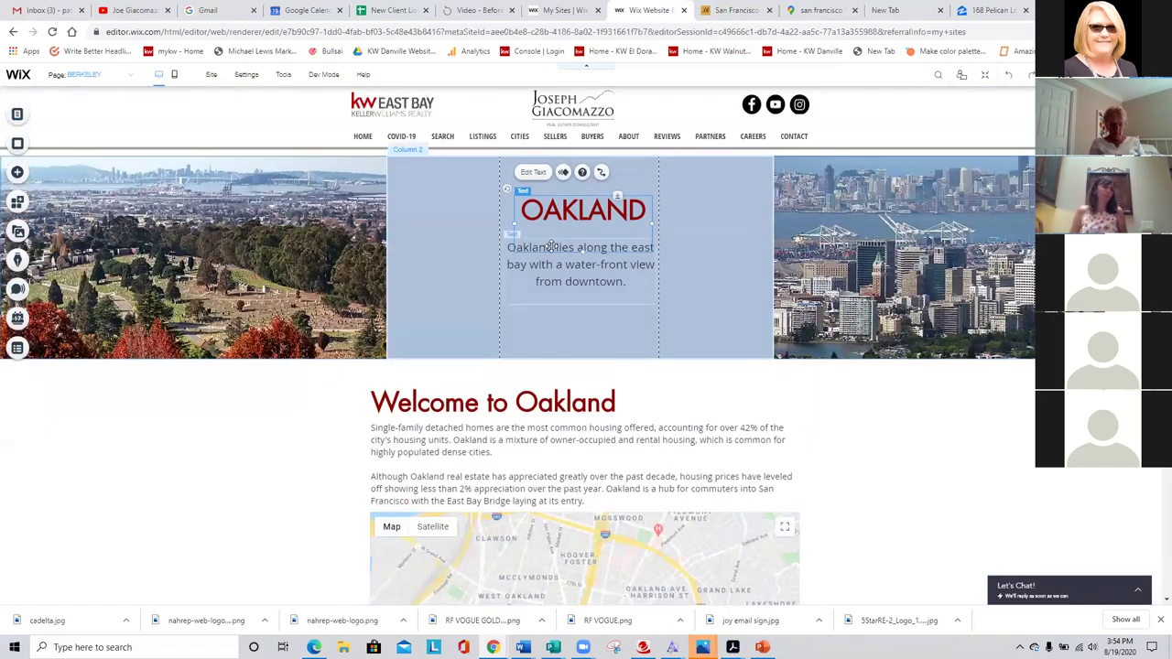
click(16, 114)
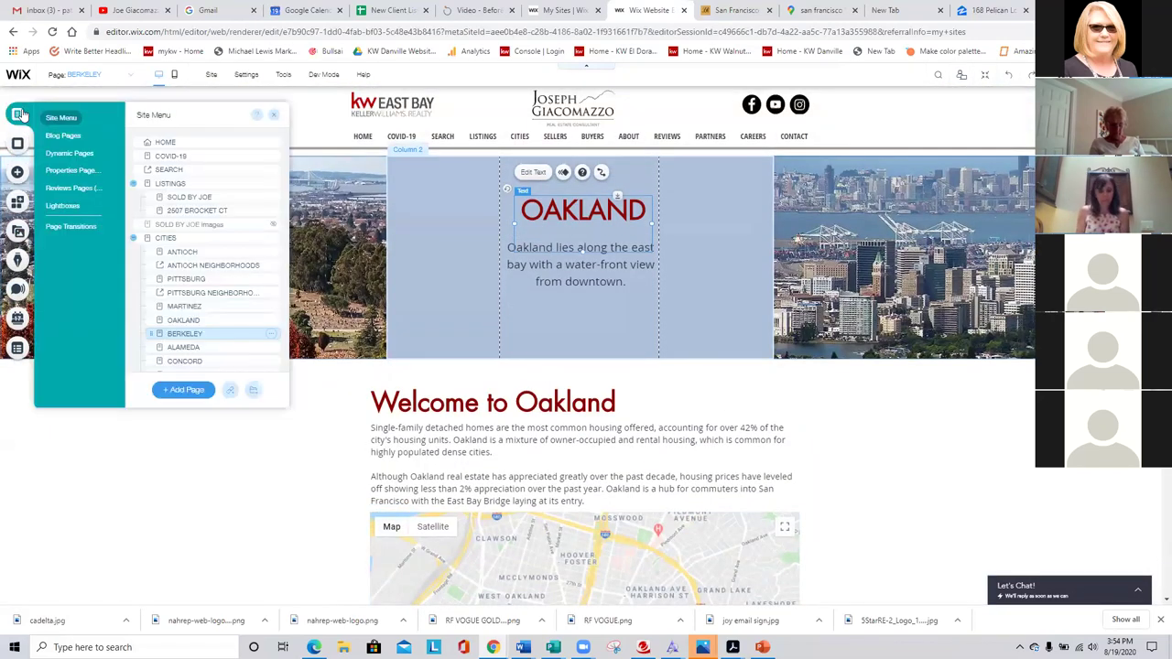
Step: Inspect BERKELEY's SEO (Google) slug and title, still copy-of-oakland, leaving them unchanged
click(272, 338)
click(302, 350)
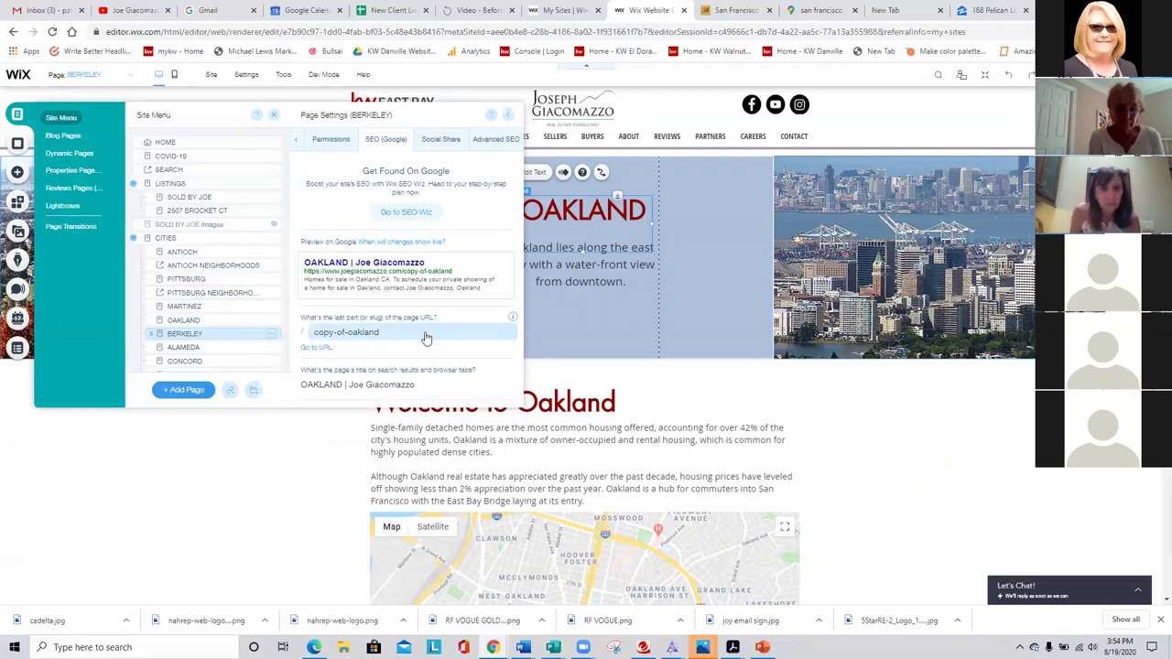
scroll(423, 335, down, 2)
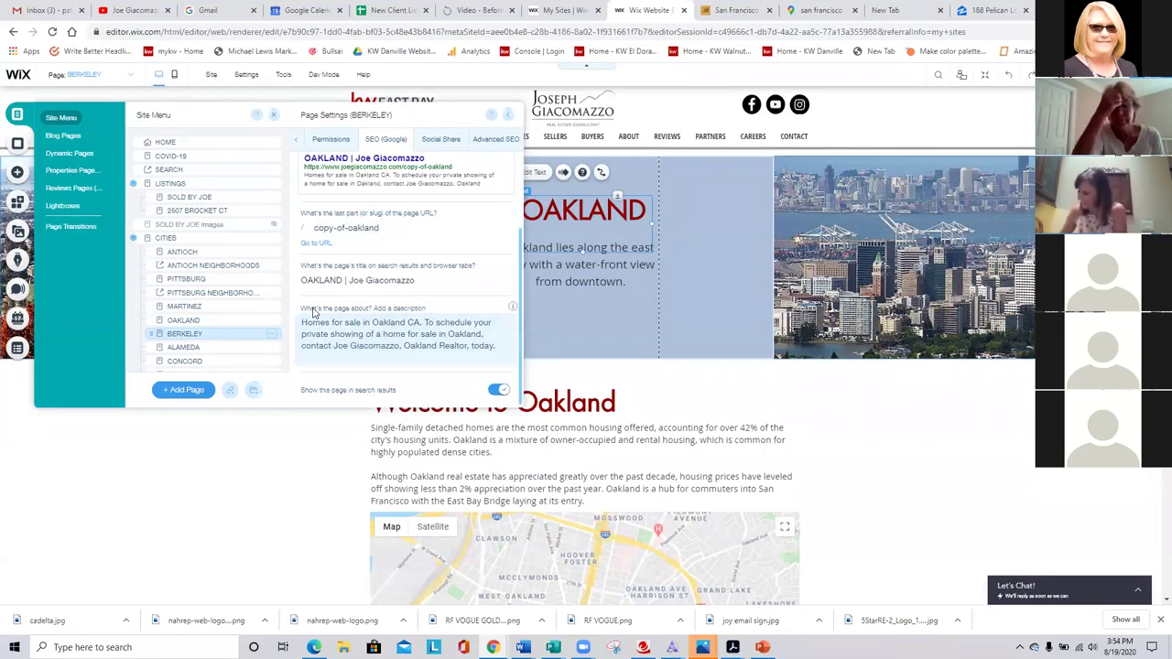
scroll(314, 312, up, 3)
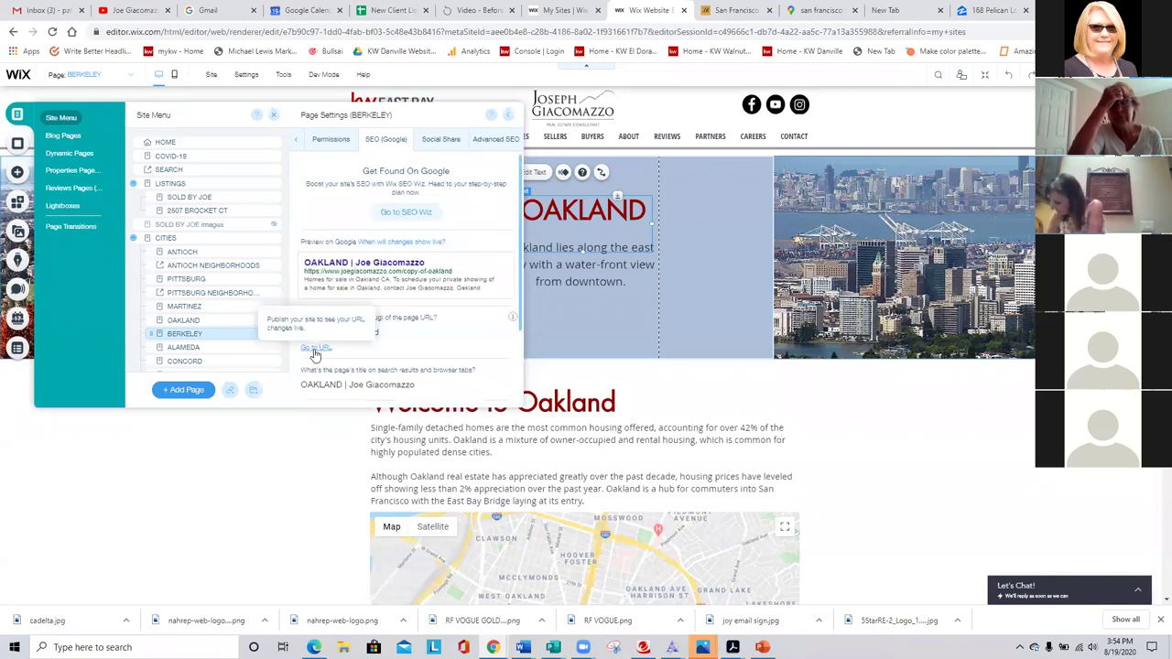
click(392, 333)
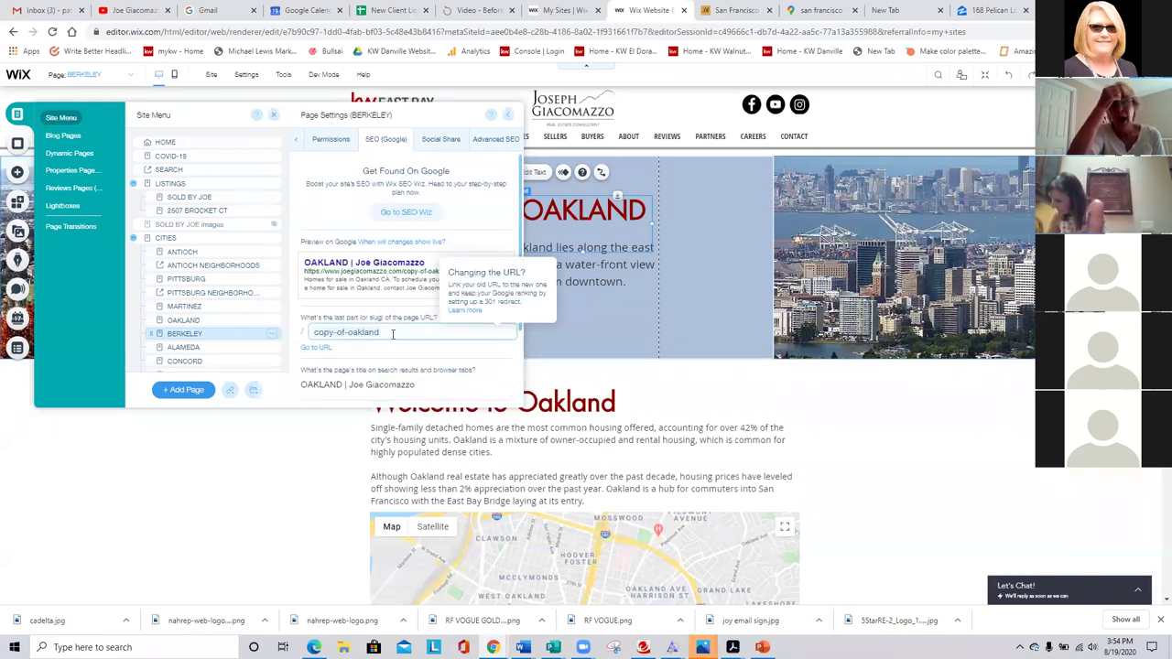
click(338, 273)
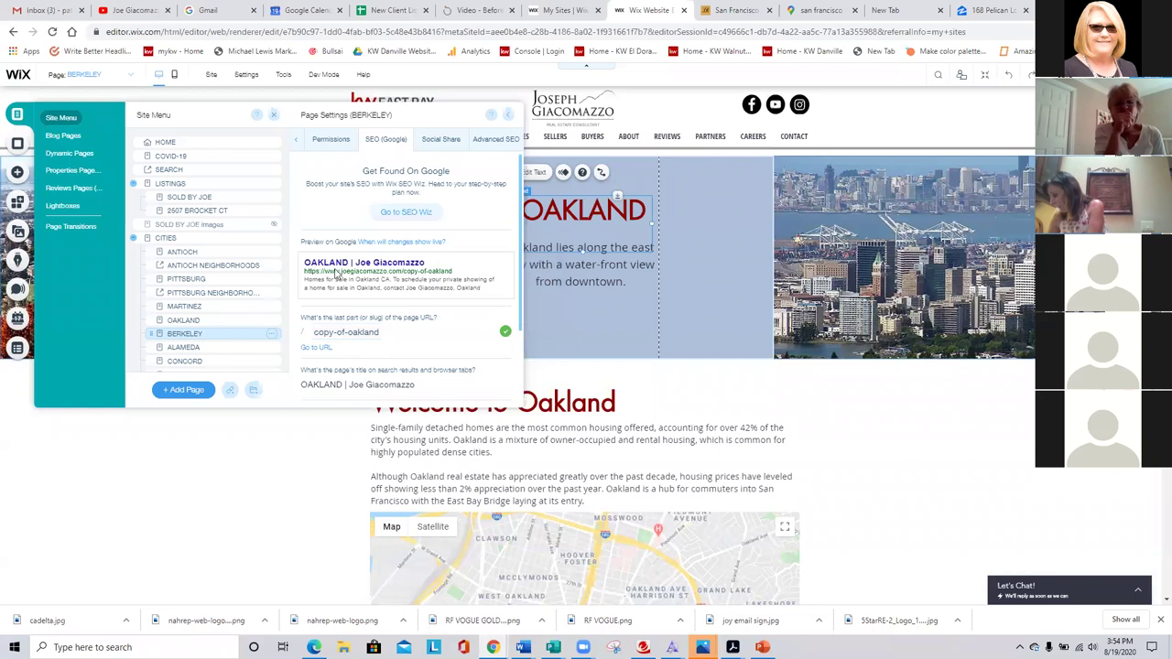
click(320, 385)
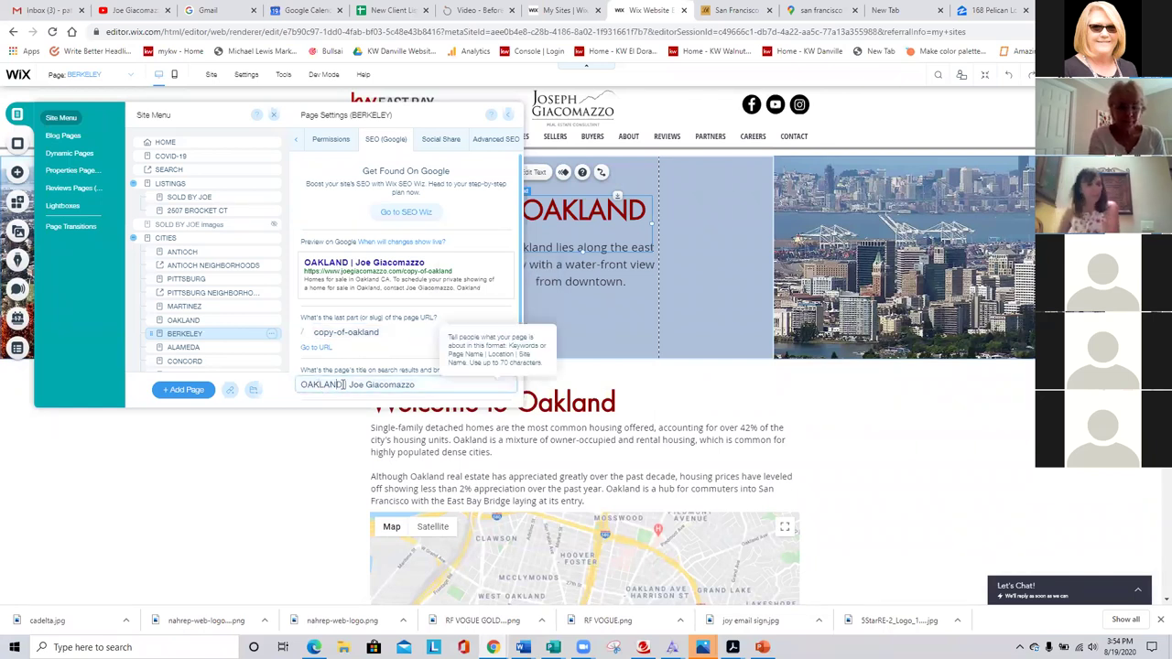
click(507, 114)
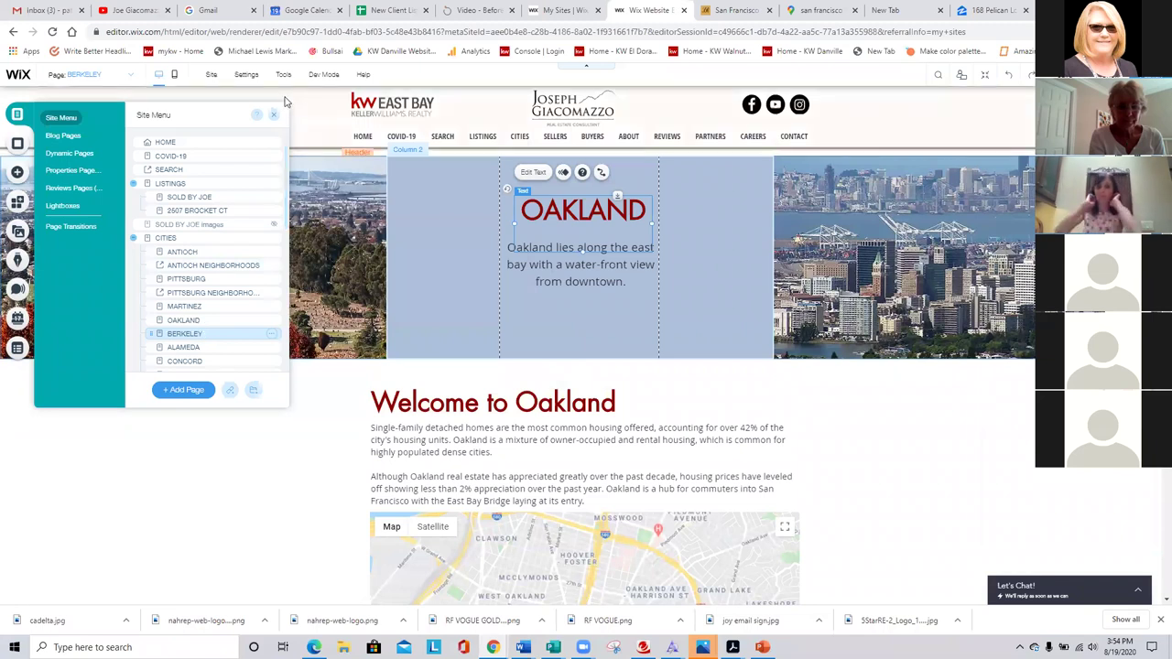
Step: Delete the BERKELEY page from the Site Menu, confirming the deletion
click(272, 335)
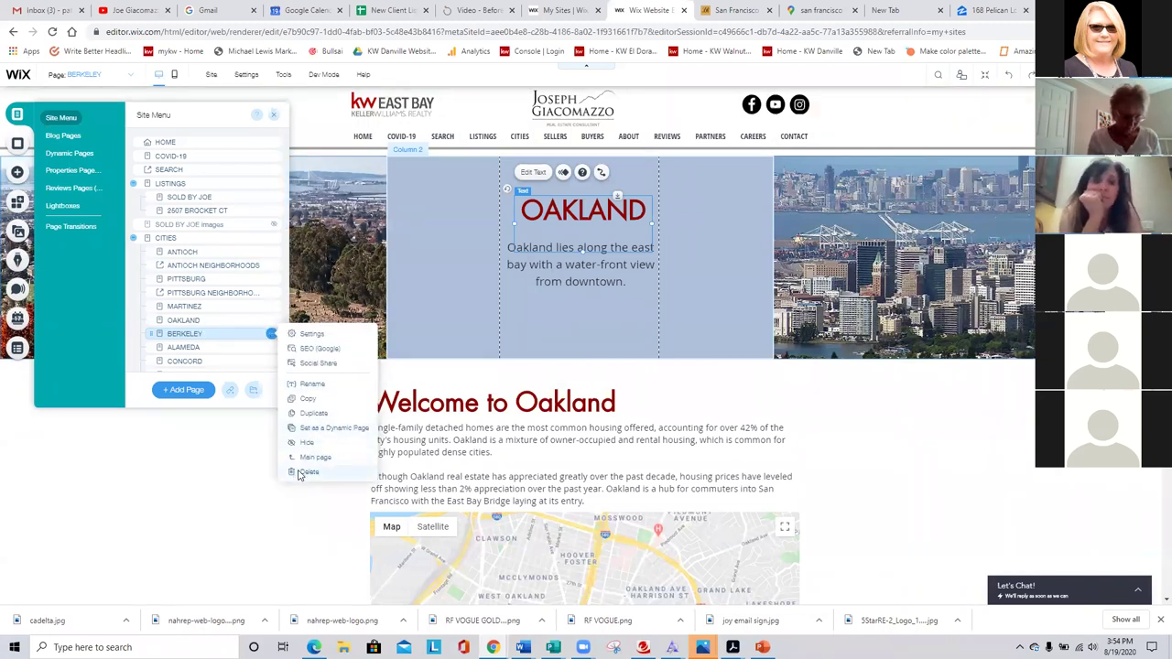
click(302, 472)
click(694, 375)
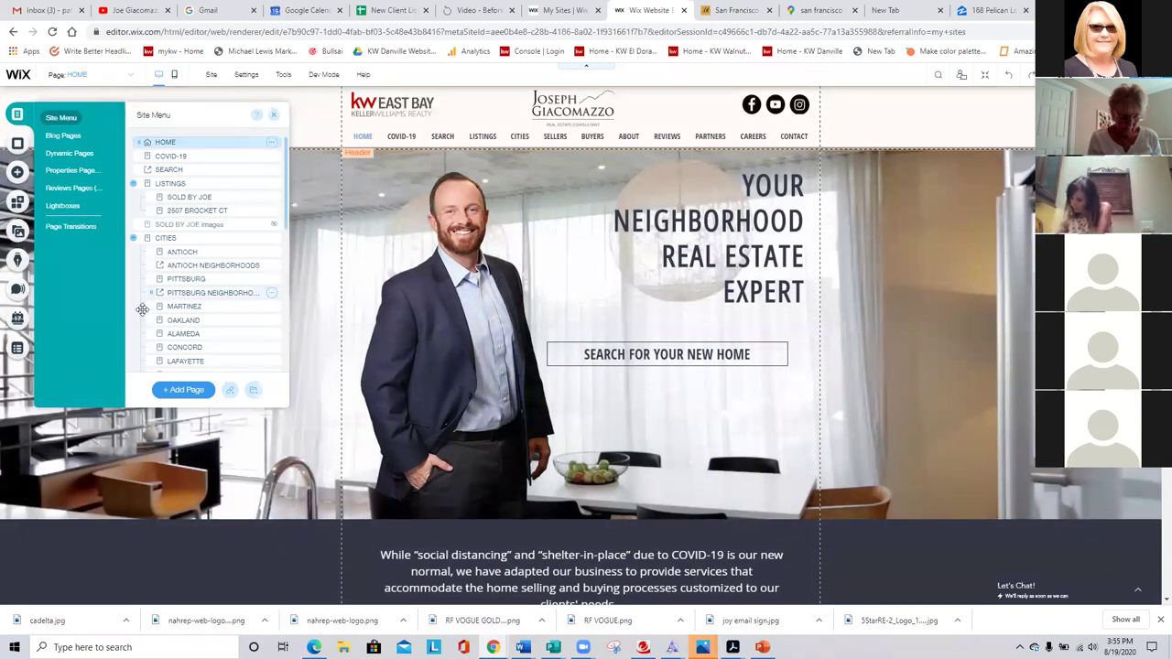
click(246, 265)
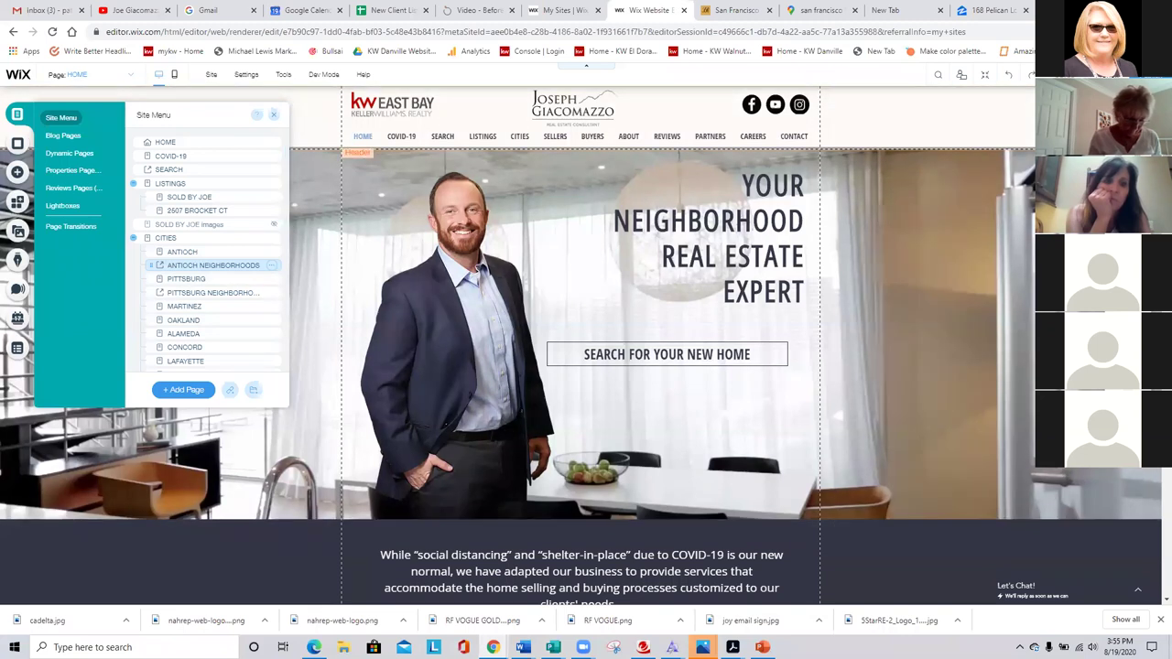
click(892, 86)
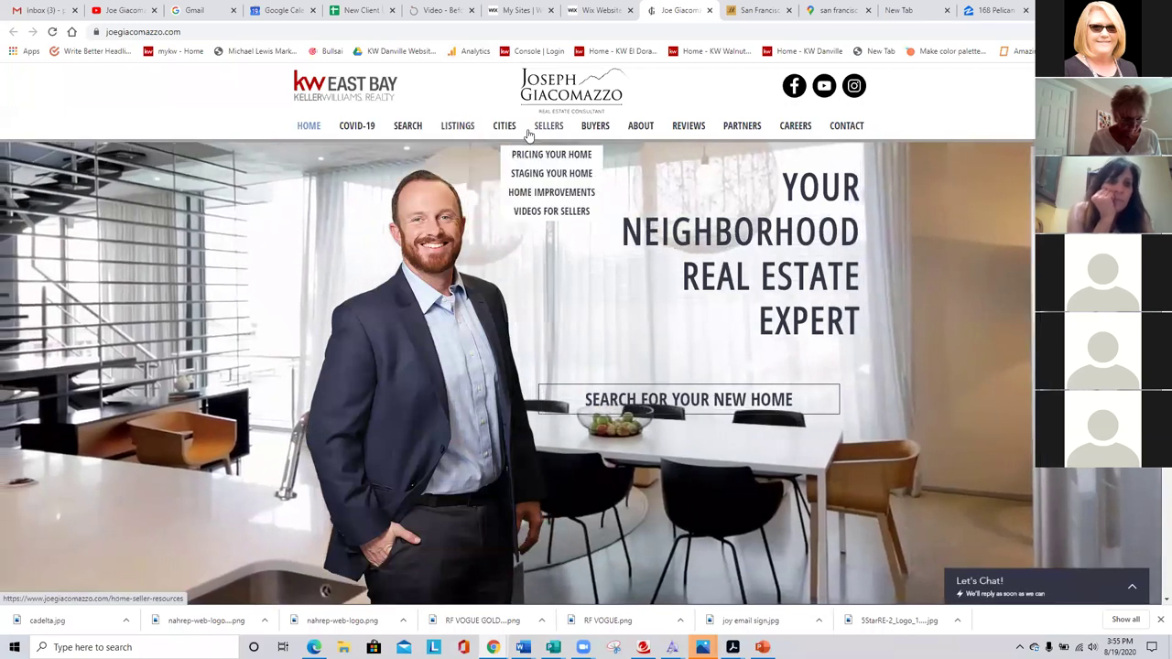
Step: On the live site, follow CITIES > ANTIOCH NEIGHBORHOODS and open the Wild Horse snapshot
mouse_move(504, 126)
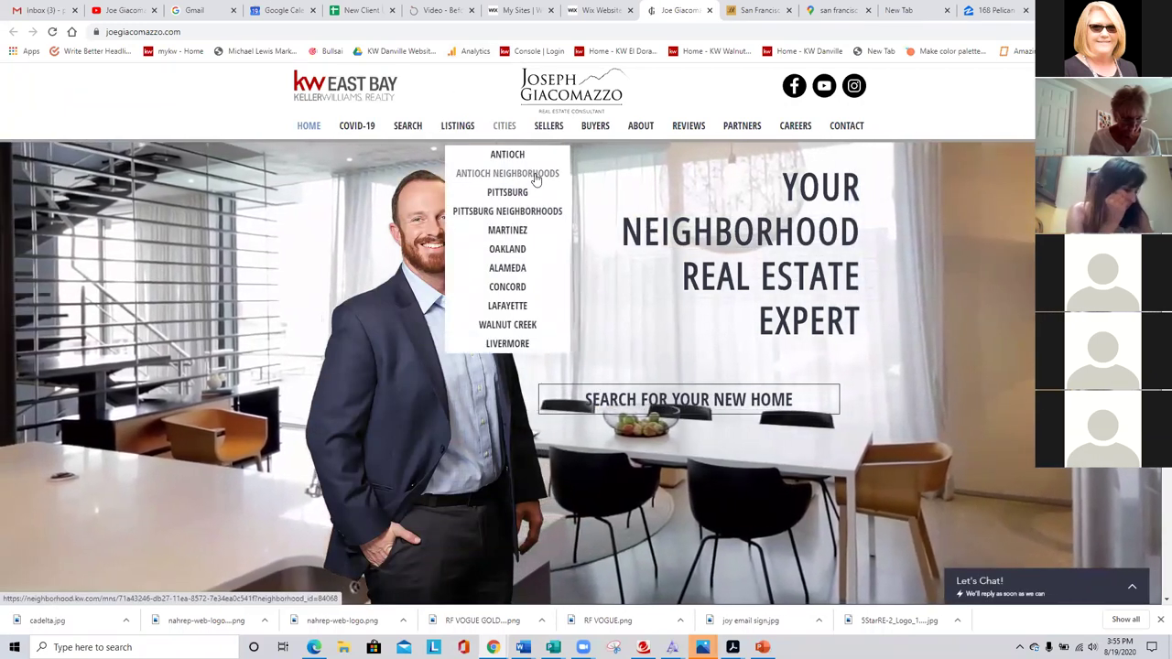
click(509, 174)
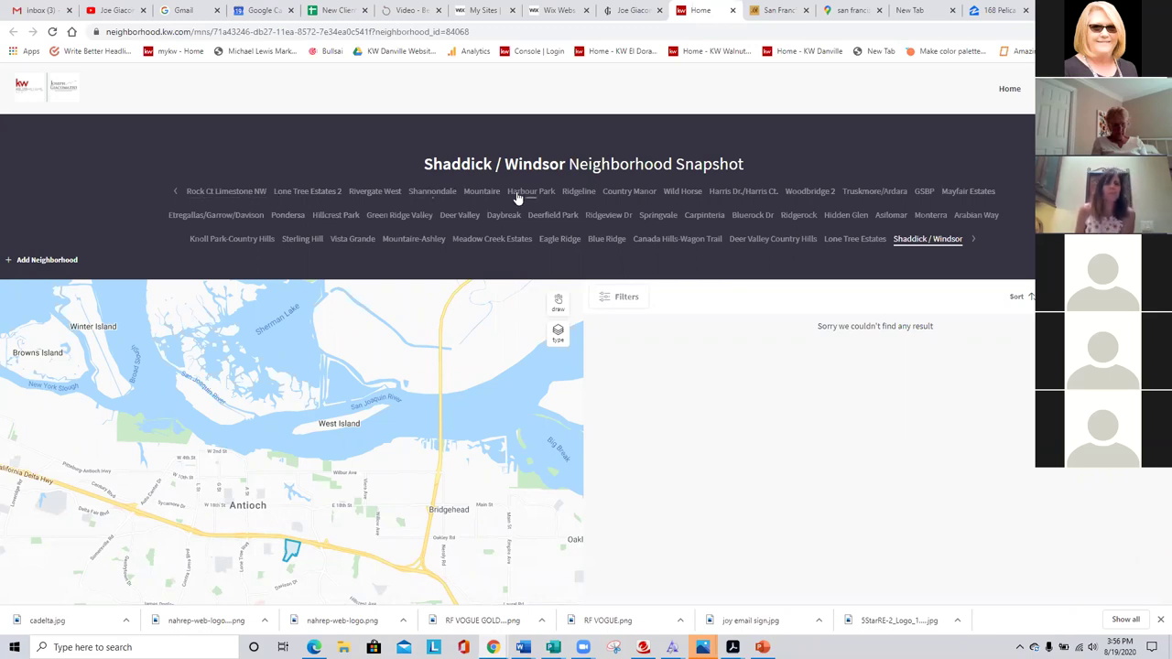
click(682, 193)
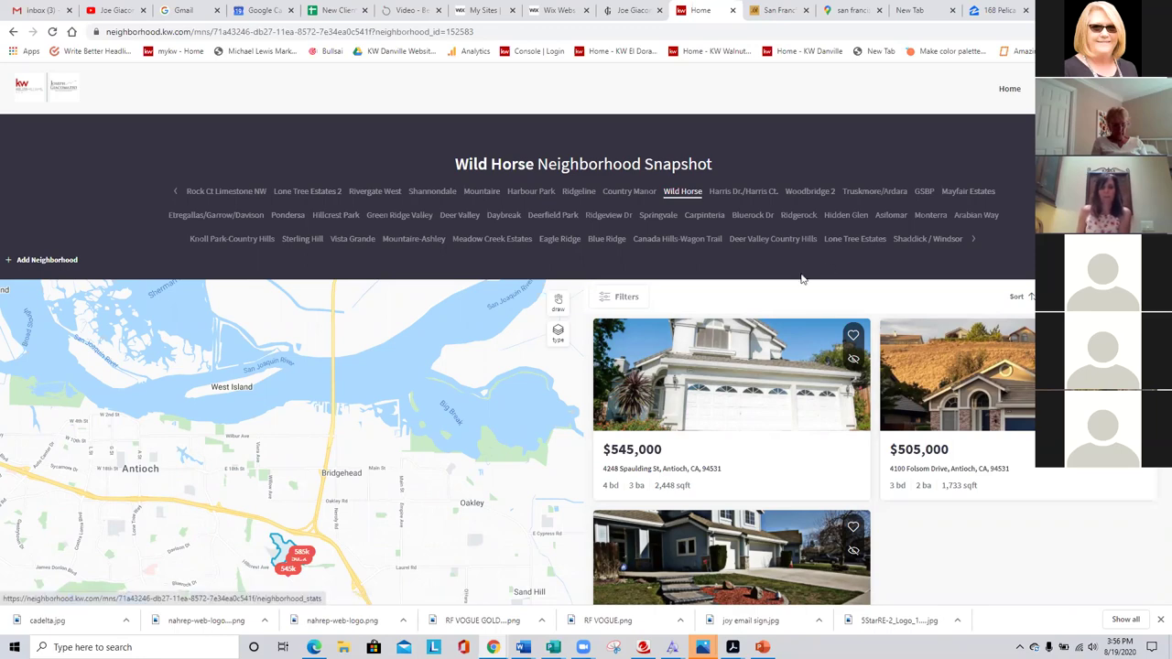
Step: Scroll through the Wild Horse listings at $545,000 and $505,000, then go to the snapshot home
scroll(801, 279, down, 10)
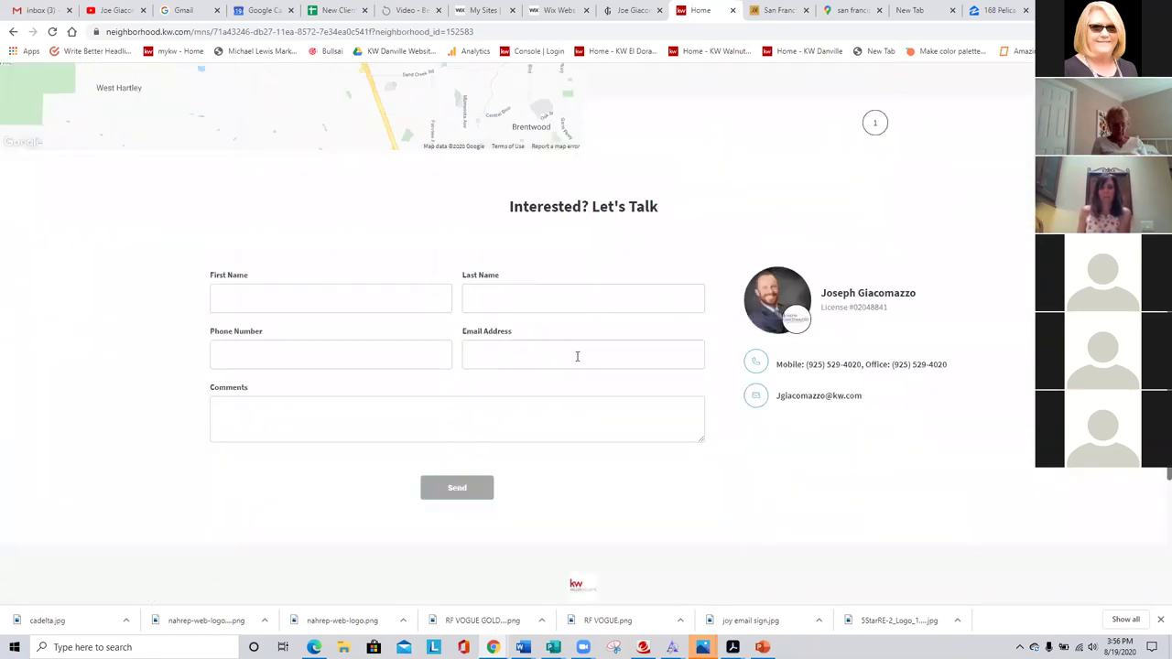
scroll(577, 357, up, 12)
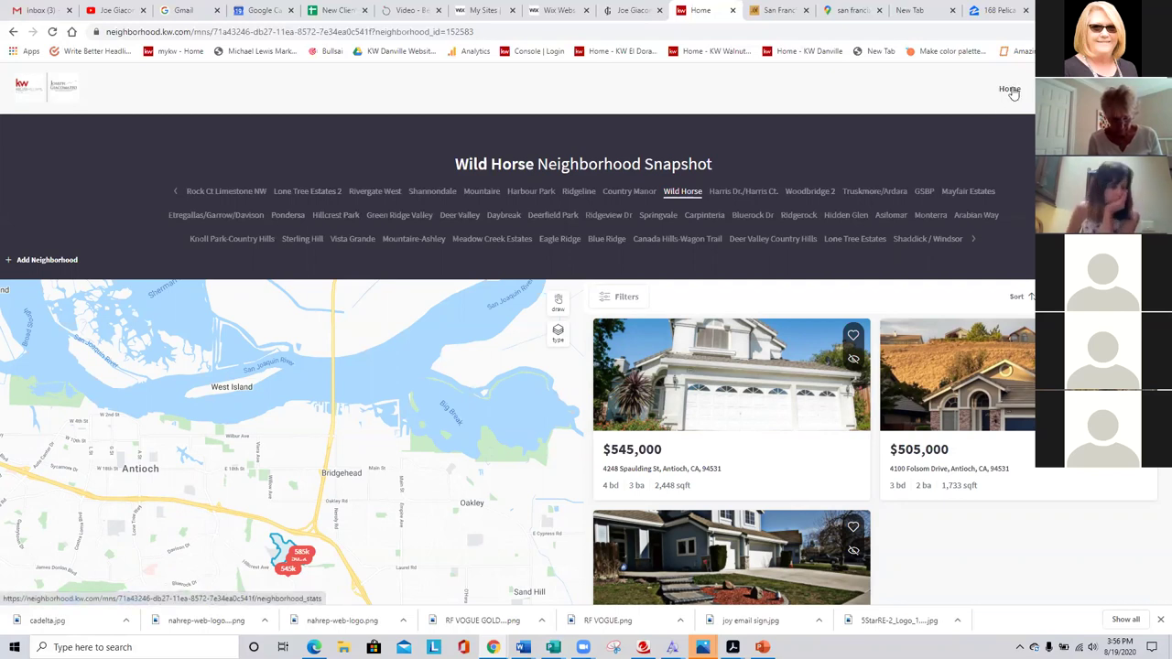
click(1011, 91)
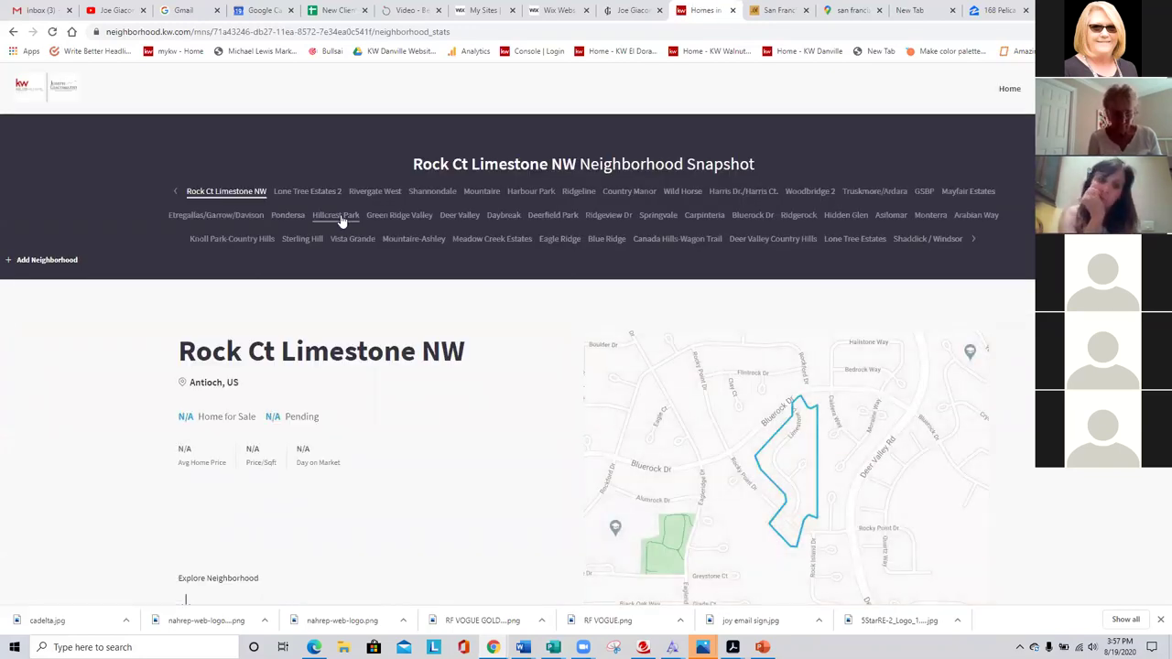
click(339, 219)
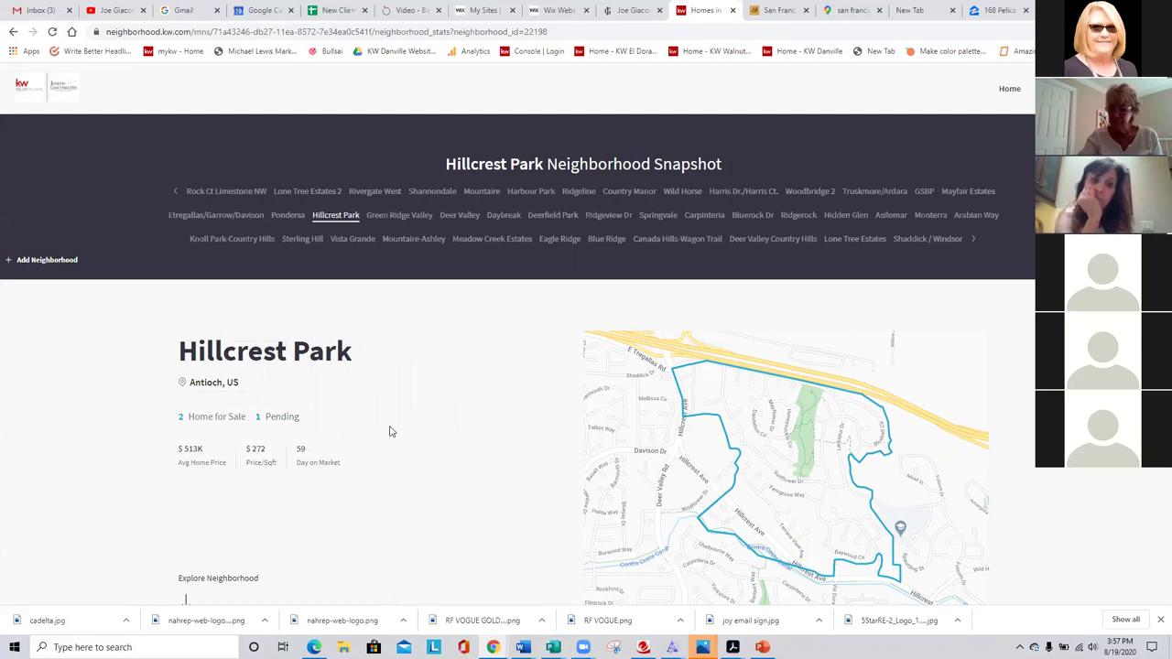
scroll(479, 438, down, 4)
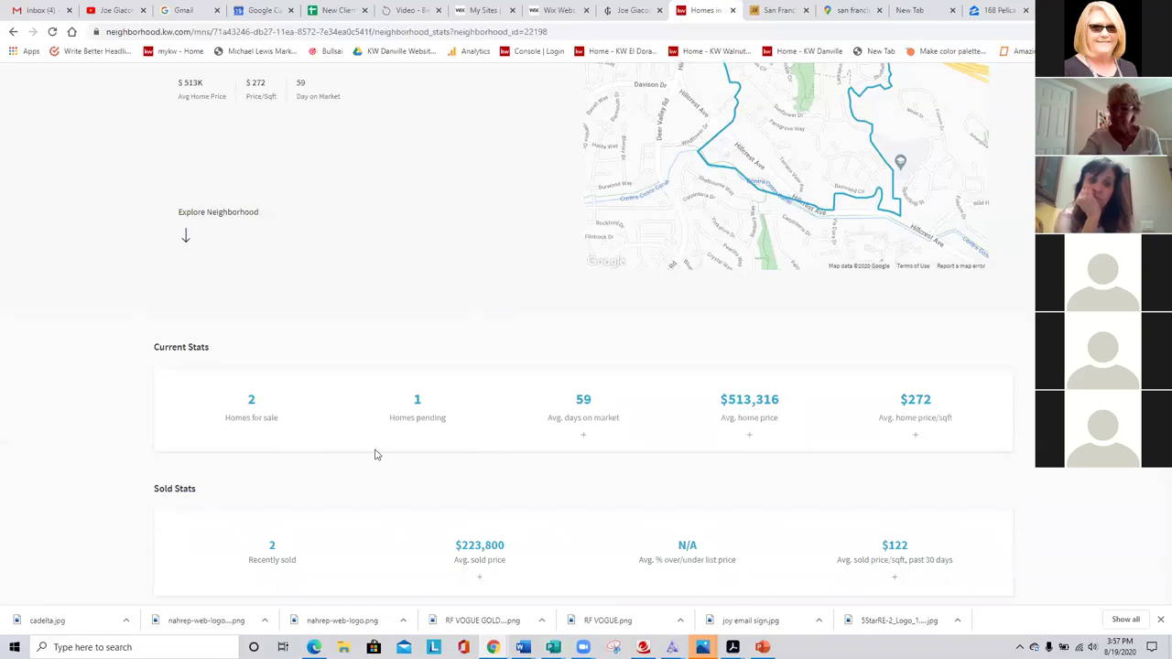
scroll(280, 354, down, 1)
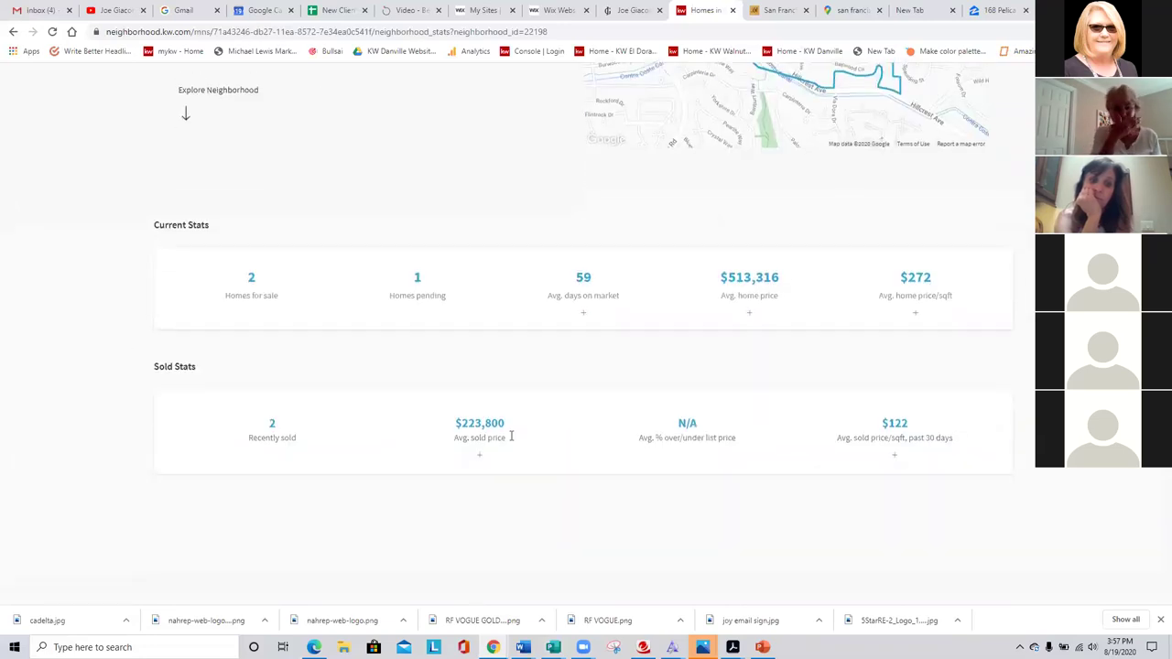
scroll(849, 437, down, 4)
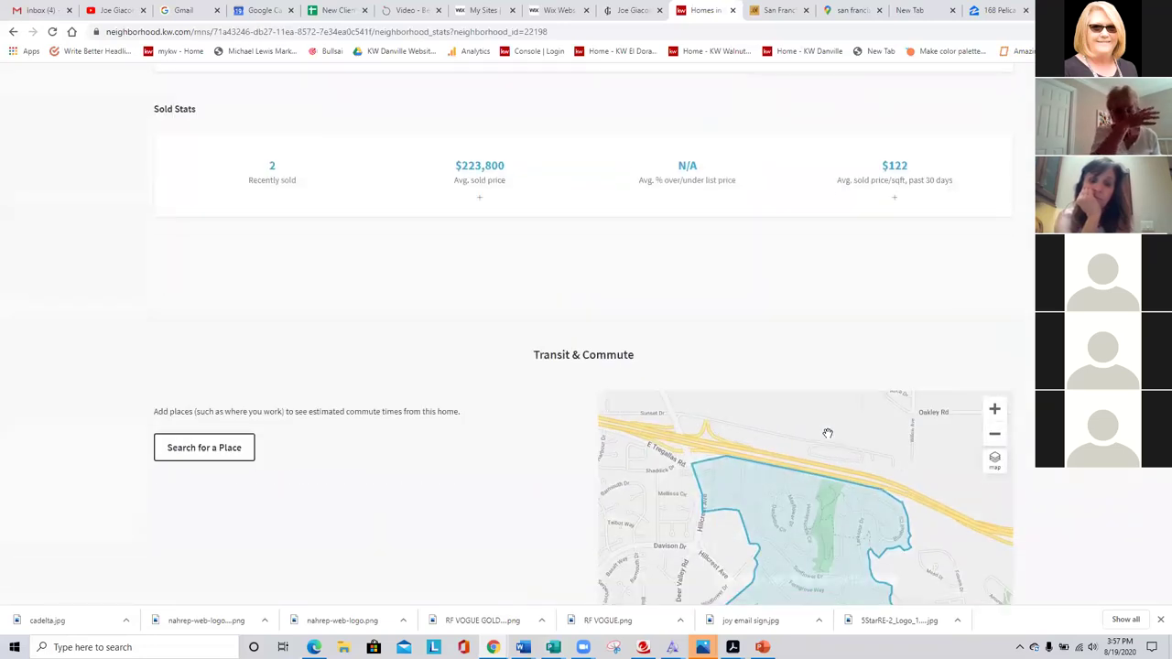
scroll(479, 287, down, 3)
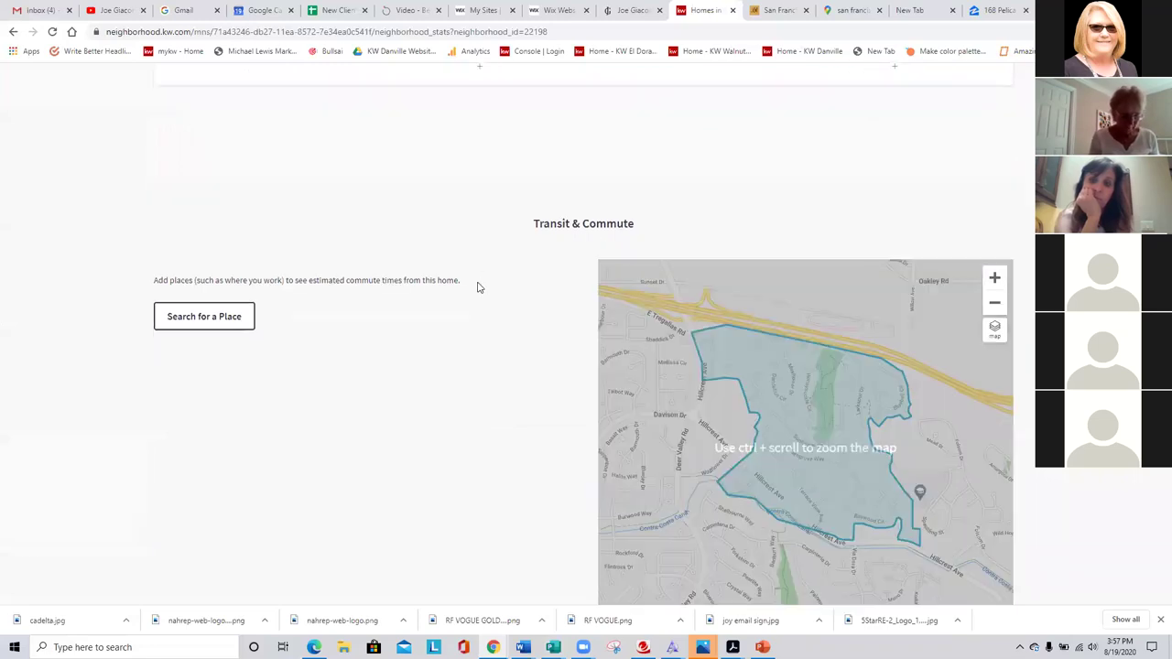
scroll(477, 287, down, 2)
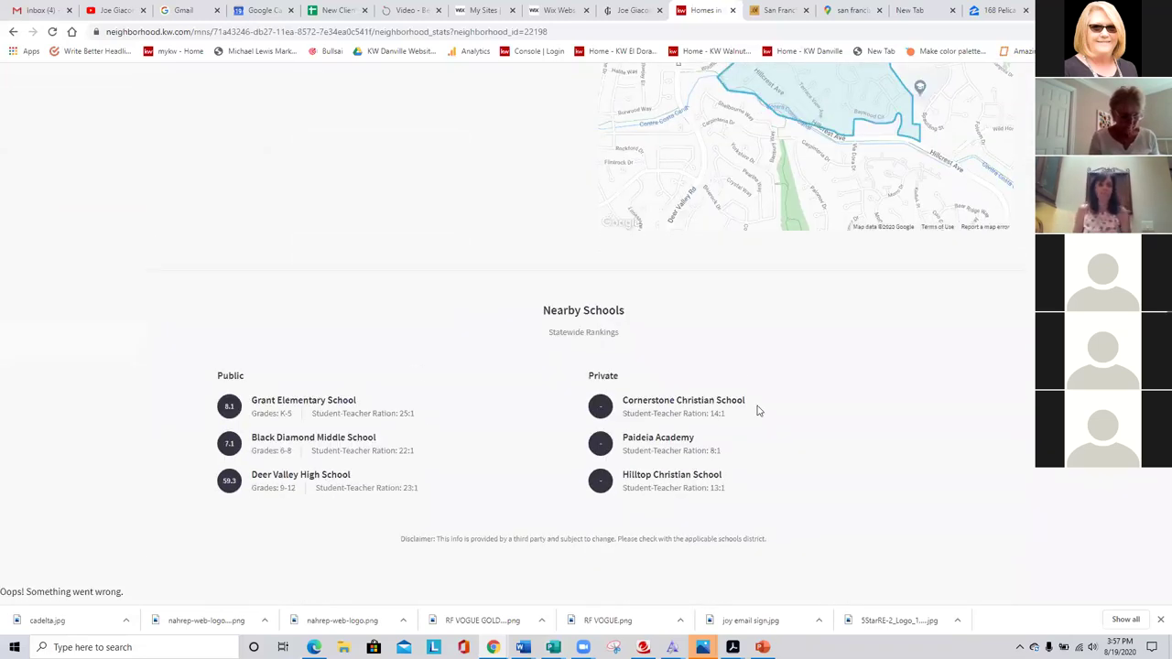
scroll(504, 486, down, 3)
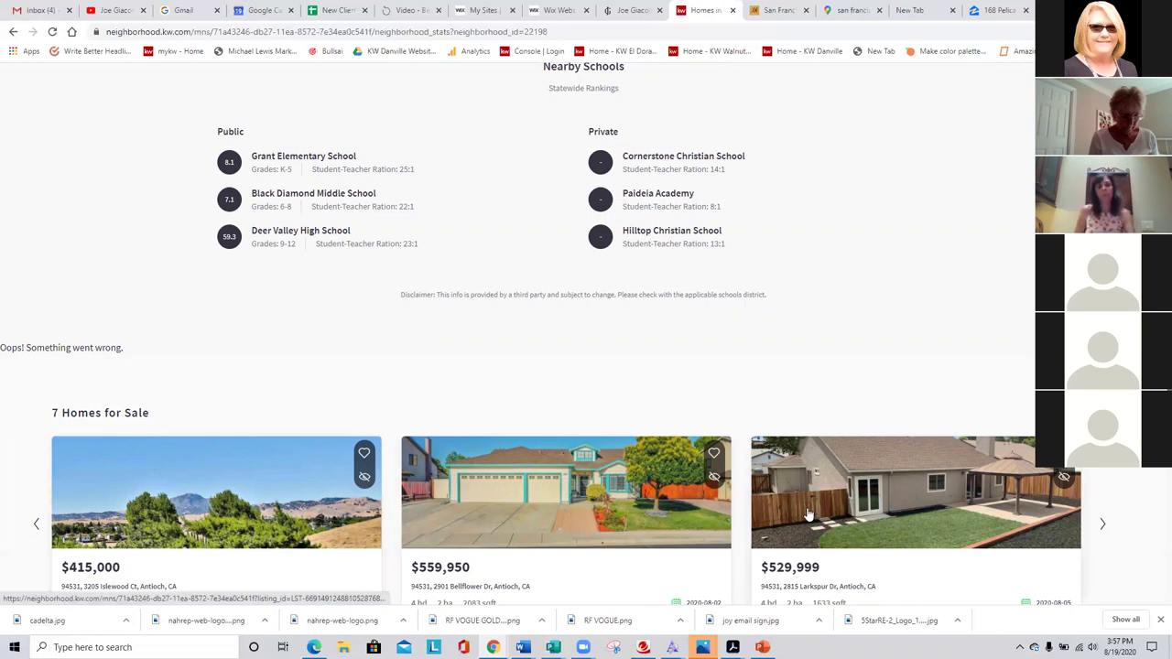
scroll(548, 451, down, 4)
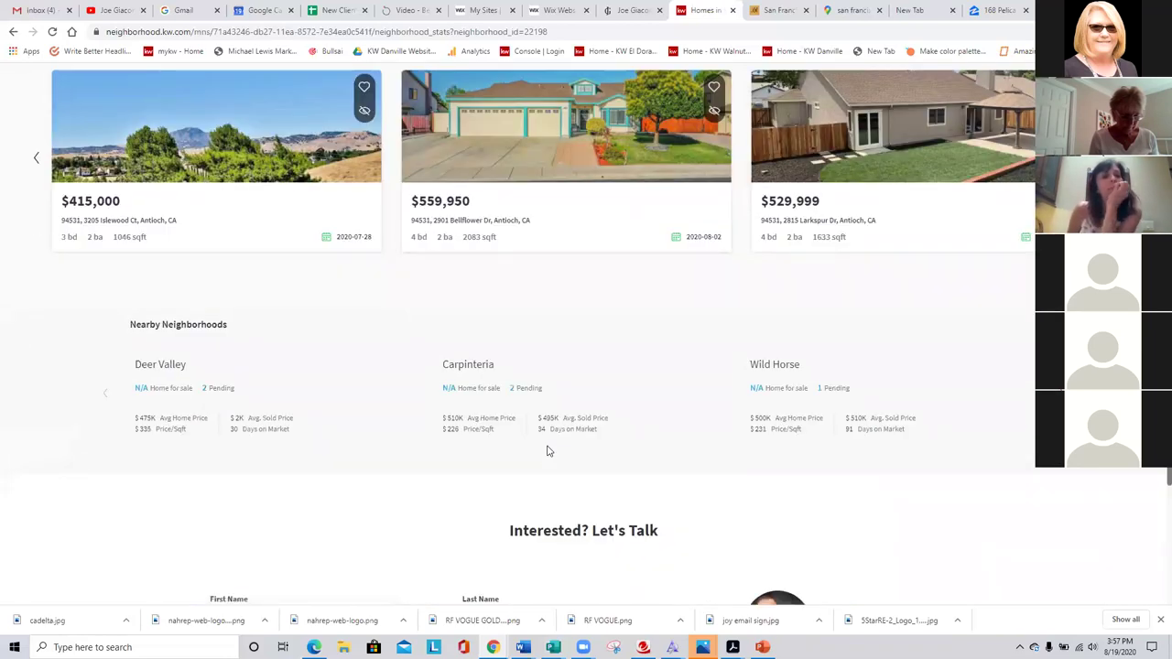
scroll(424, 393, up, 15)
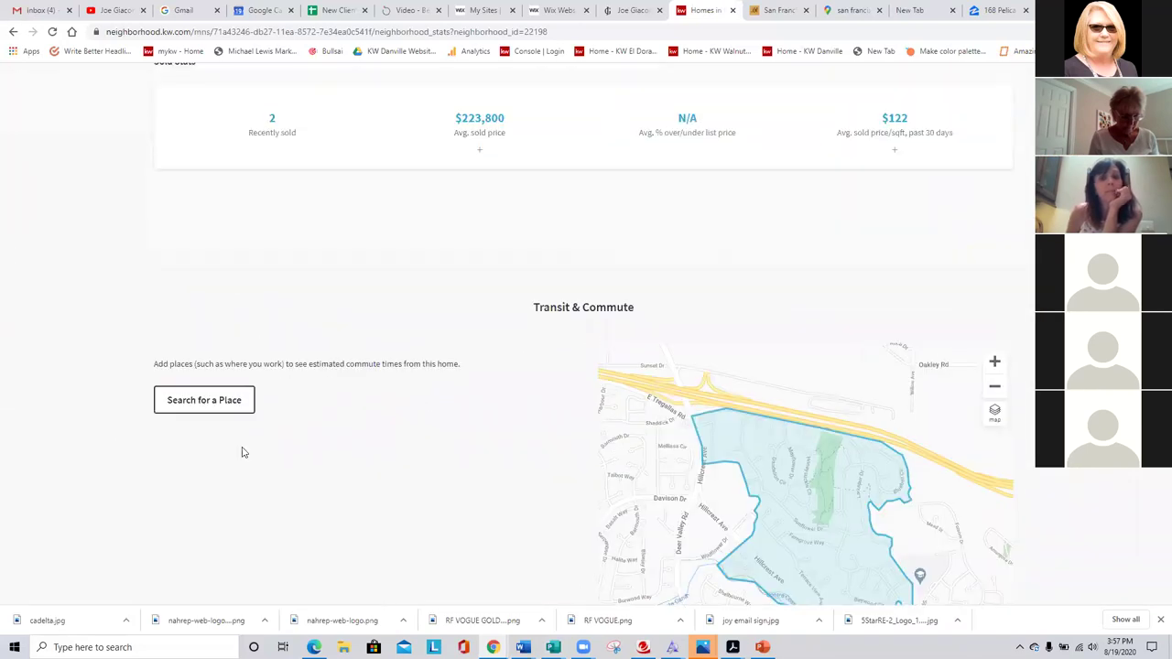
scroll(265, 464, up, 15)
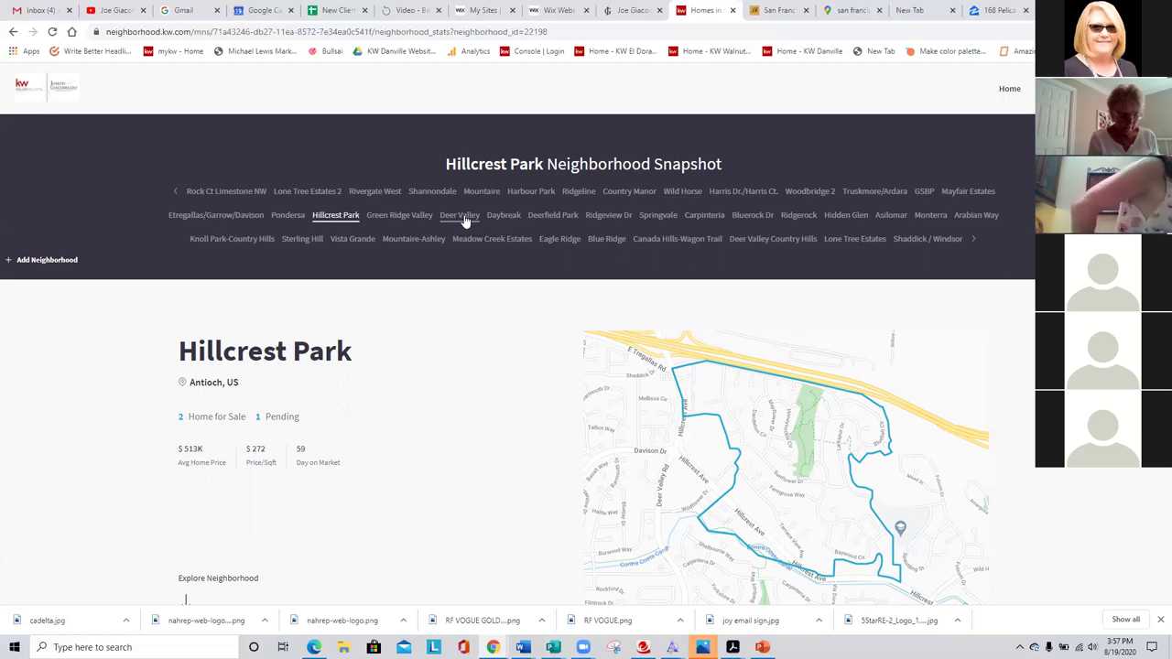
Step: Compare the Deer Valley and Hillcrest Park stats, then load the Mountaire-Ashley snapshot
click(461, 216)
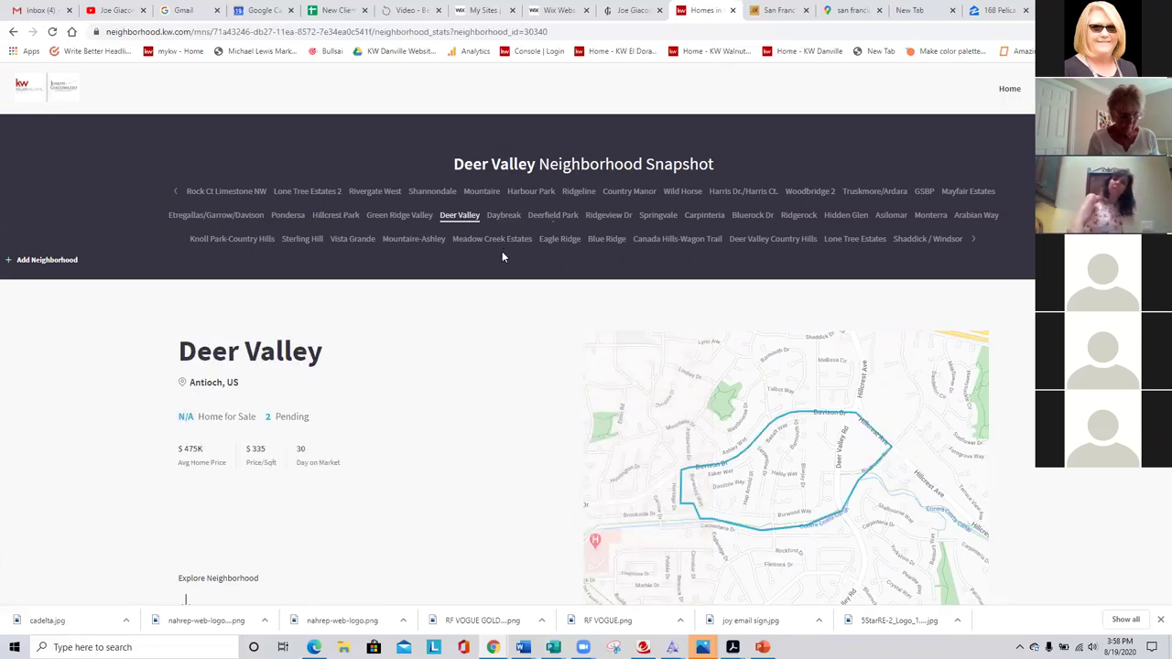
scroll(495, 270, down, 12)
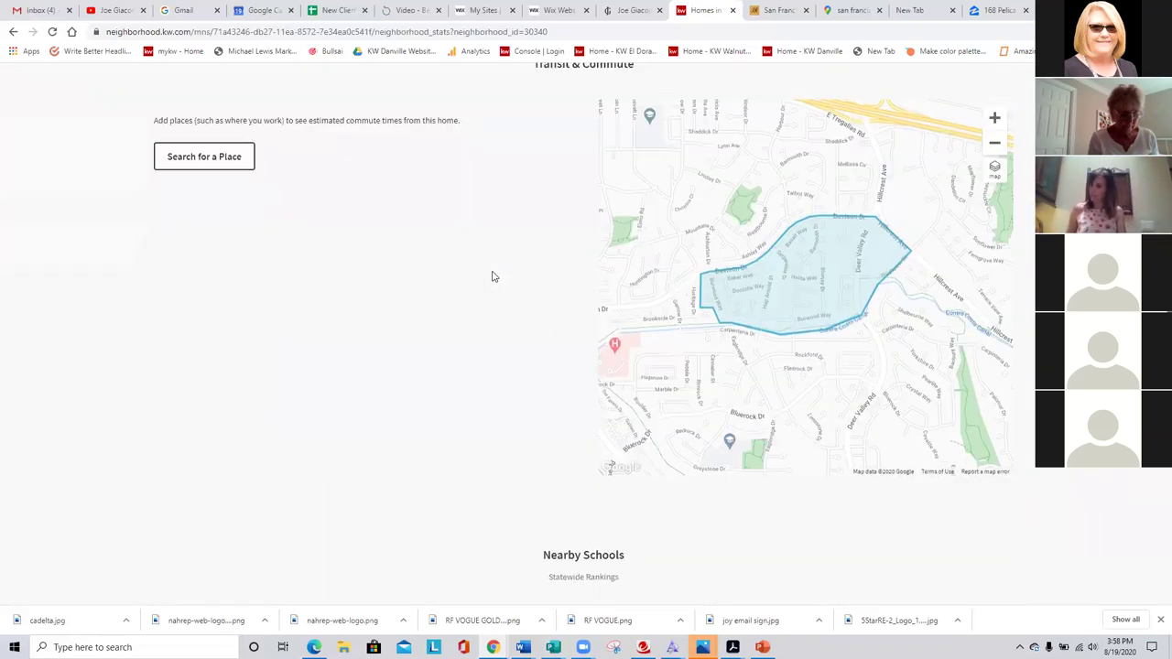
scroll(492, 277, up, 12)
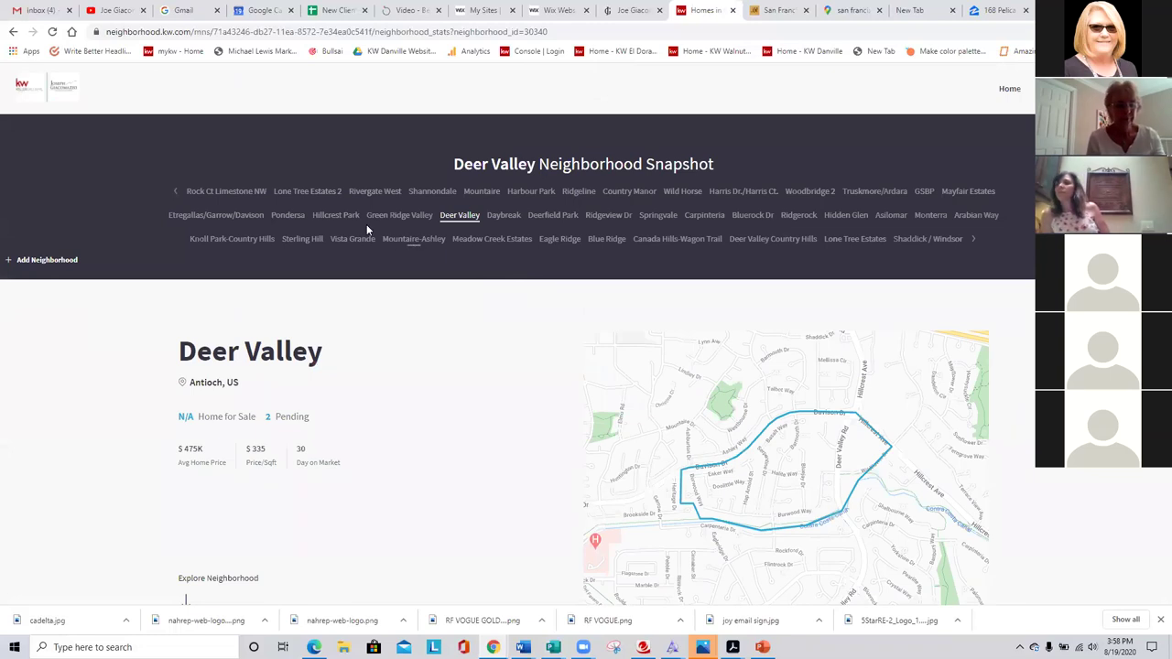
click(345, 217)
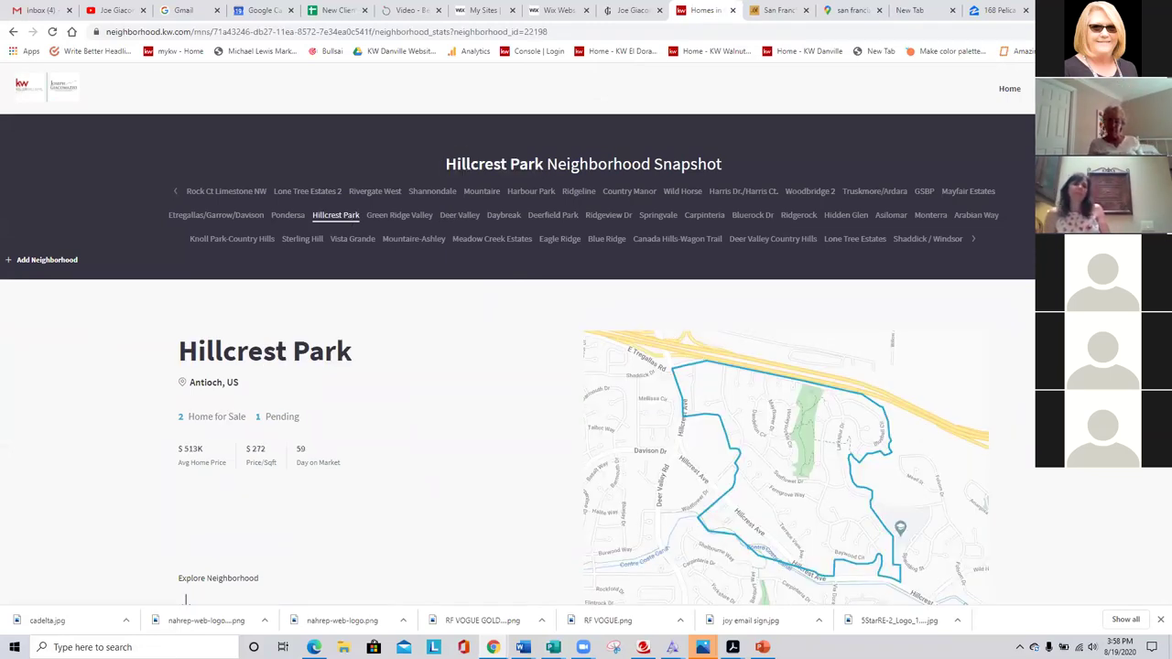
scroll(673, 285, down, 9)
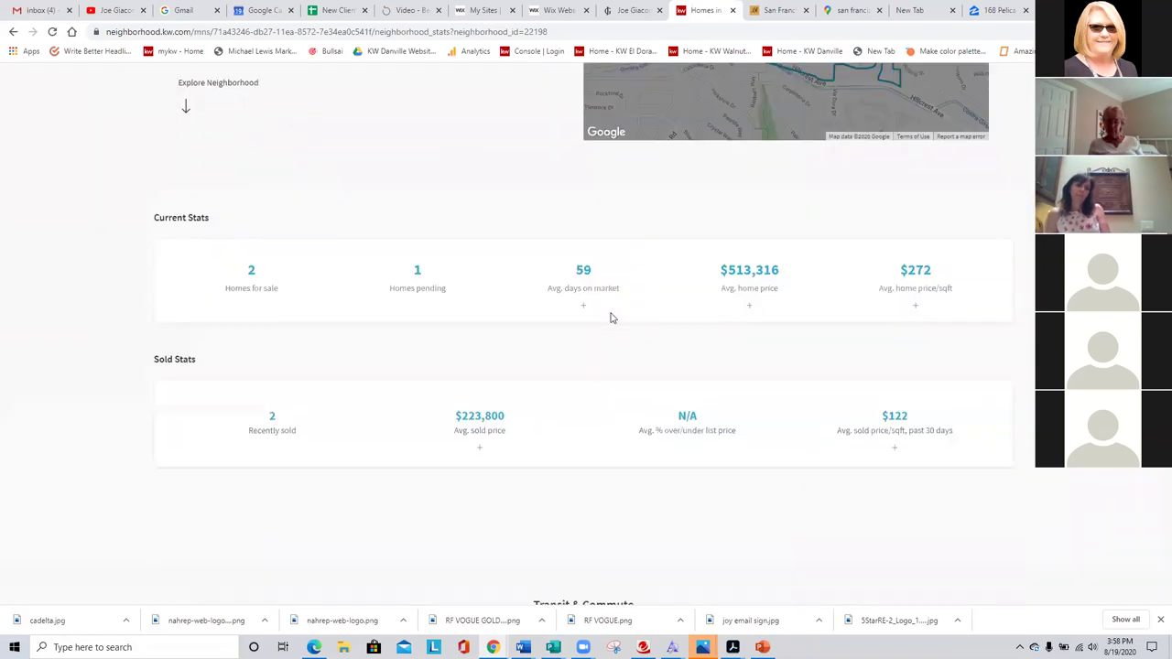
scroll(403, 394, up, 7)
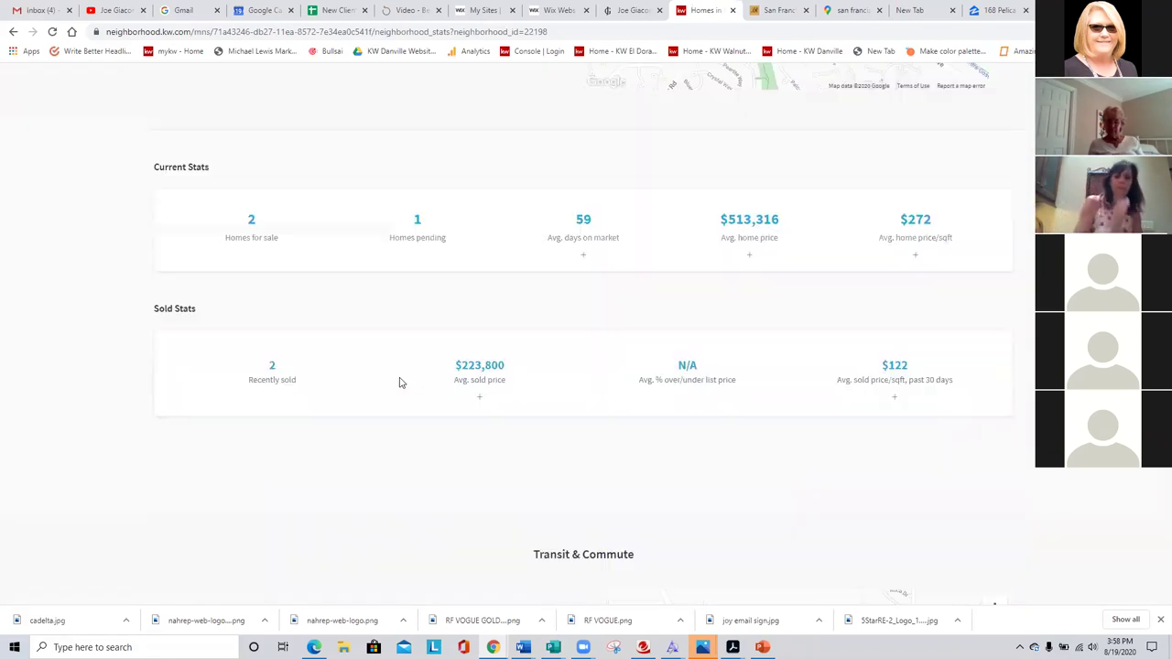
scroll(393, 387, down, 8)
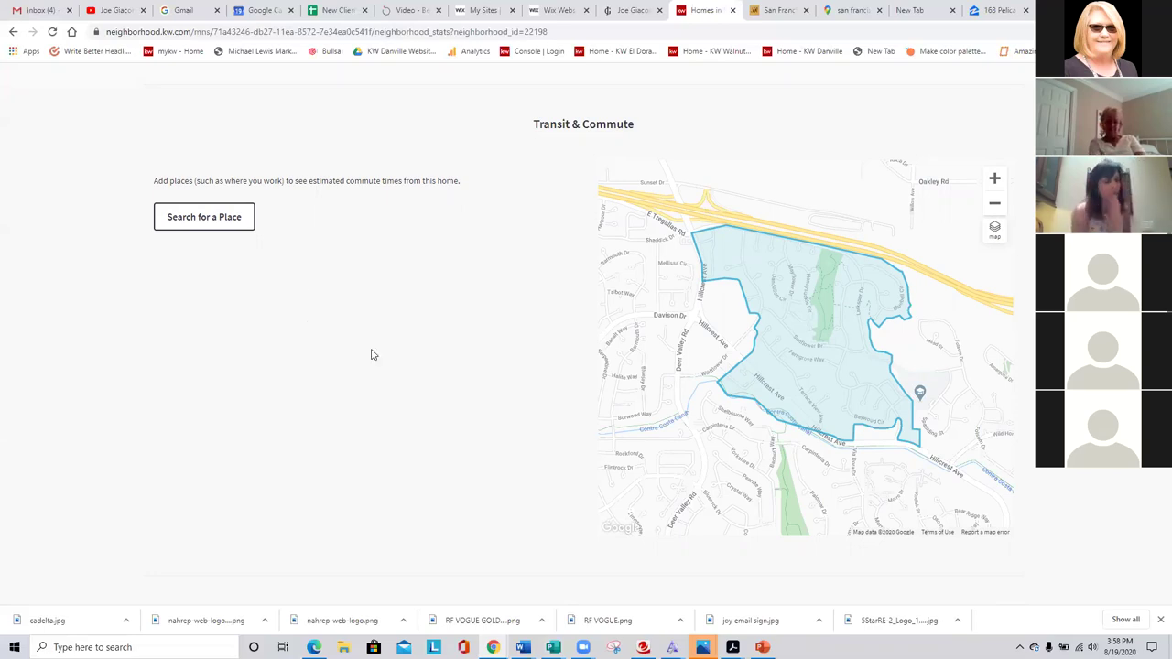
scroll(308, 382, up, 15)
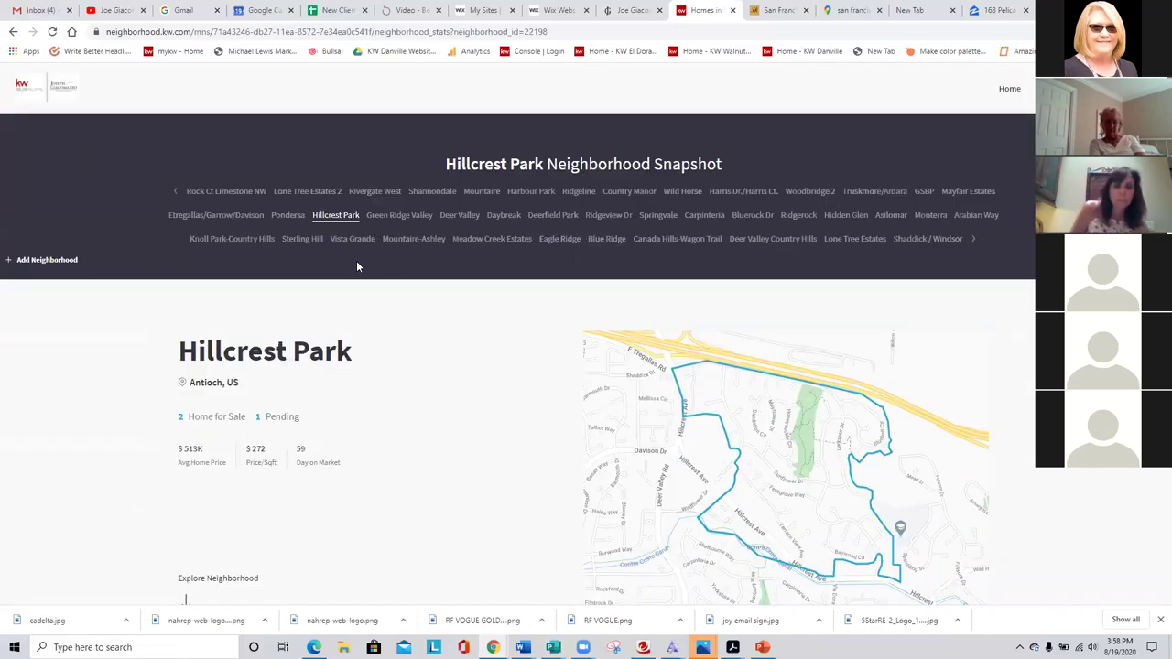
click(417, 241)
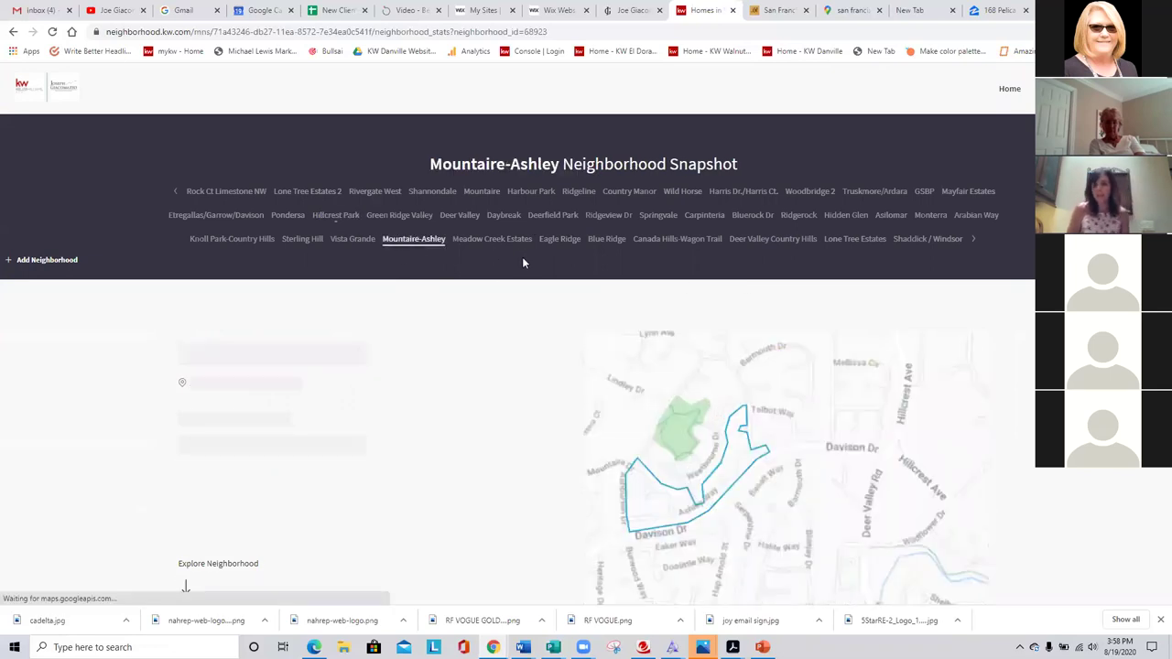
Step: Scroll through Mountaire-Ashley, then browse the Woodbridge 2 neighborhood snapshot
scroll(451, 284, down, 10)
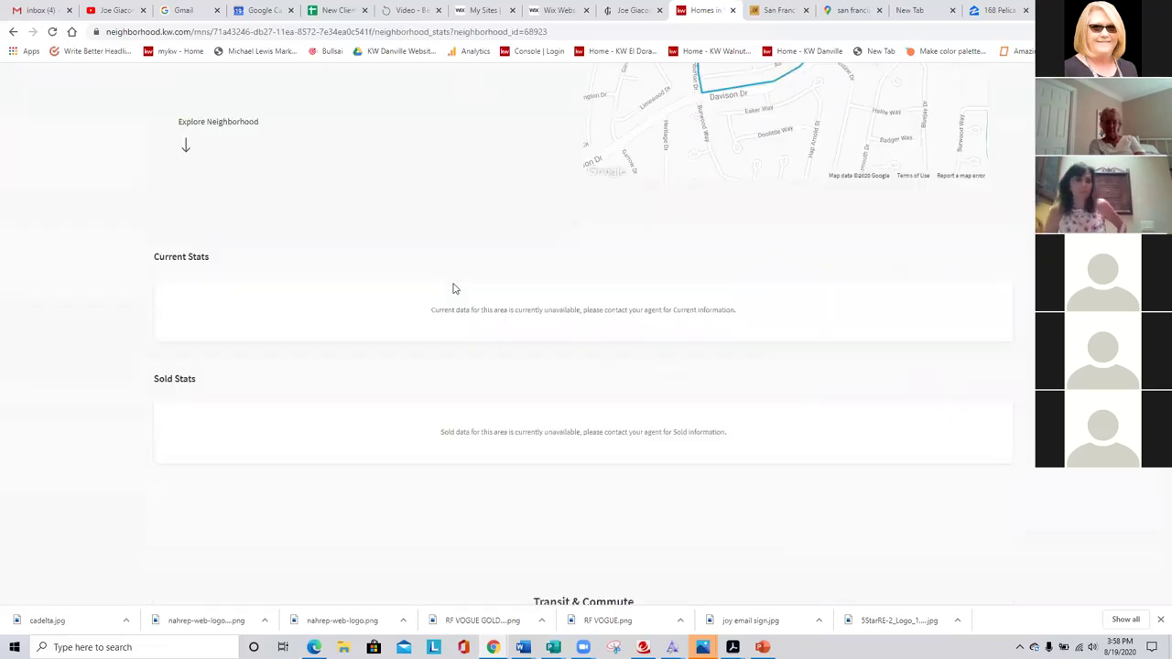
scroll(451, 292, down, 2)
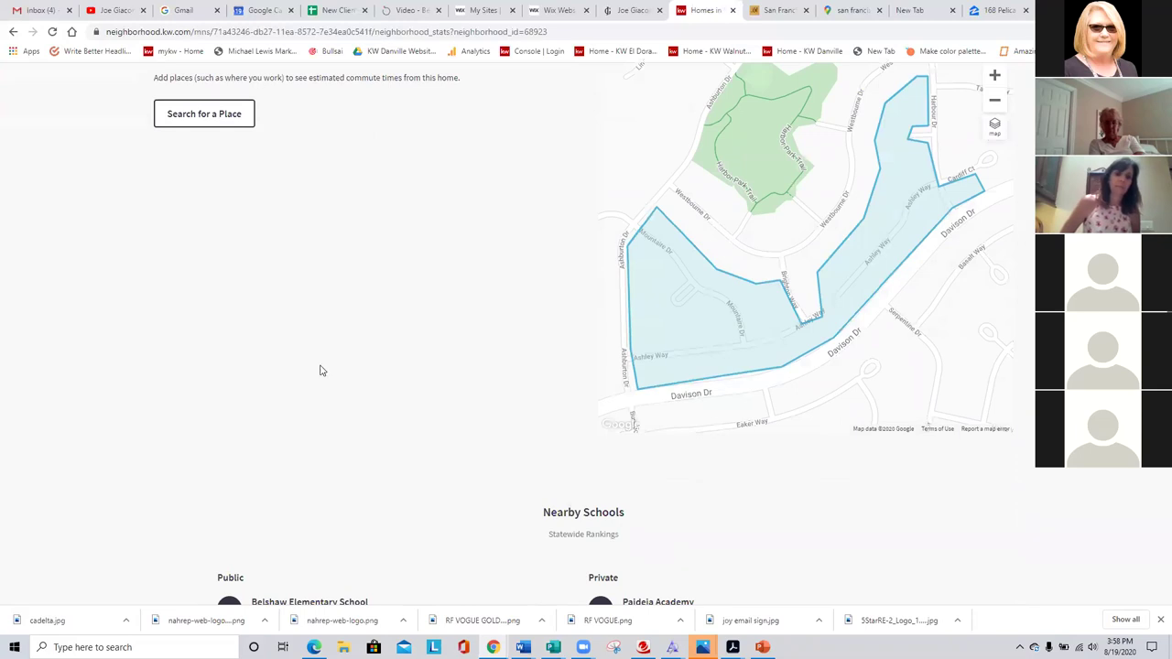
scroll(332, 330, down, 1)
scroll(332, 334, up, 15)
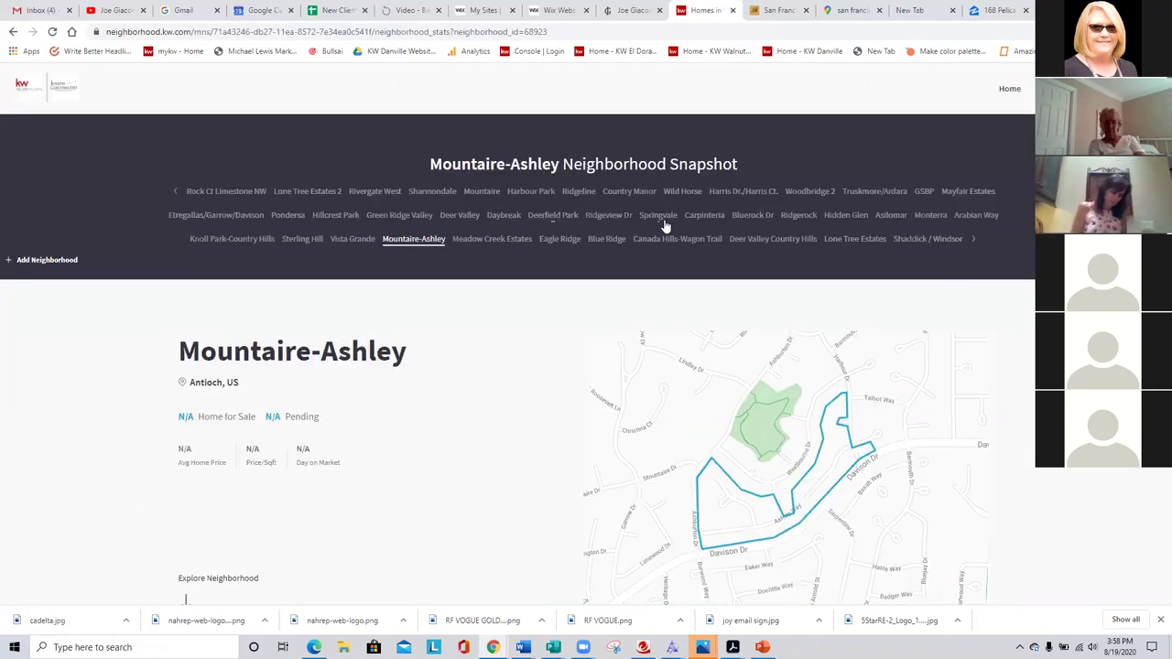
click(797, 196)
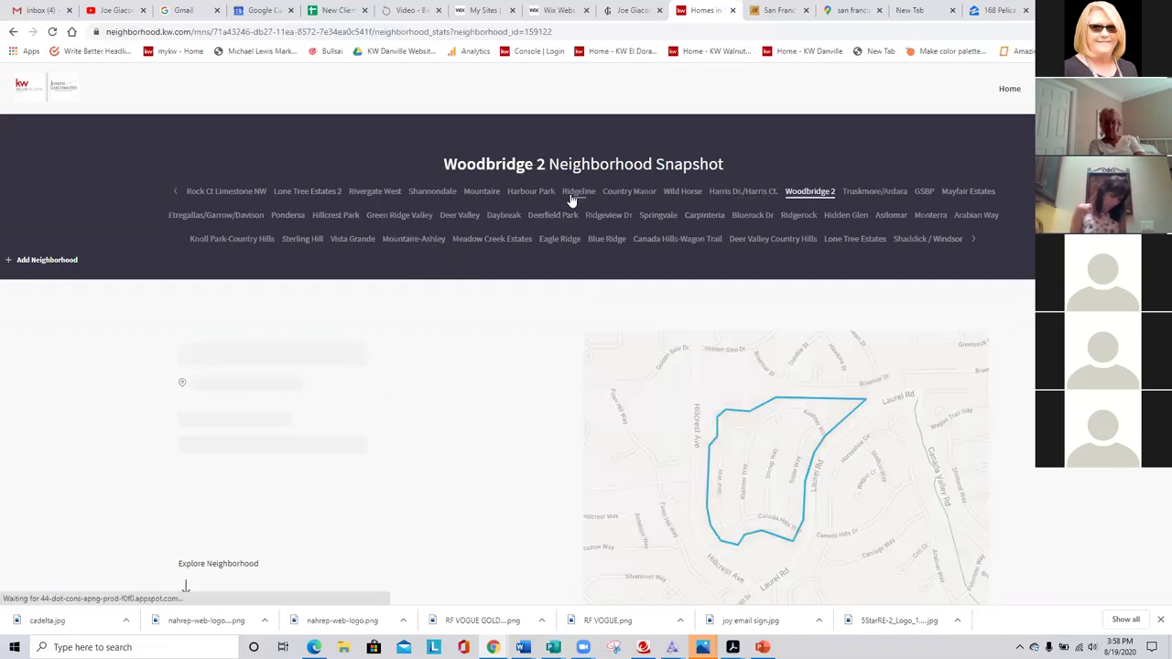
scroll(479, 296, down, 3)
scroll(466, 309, down, 6)
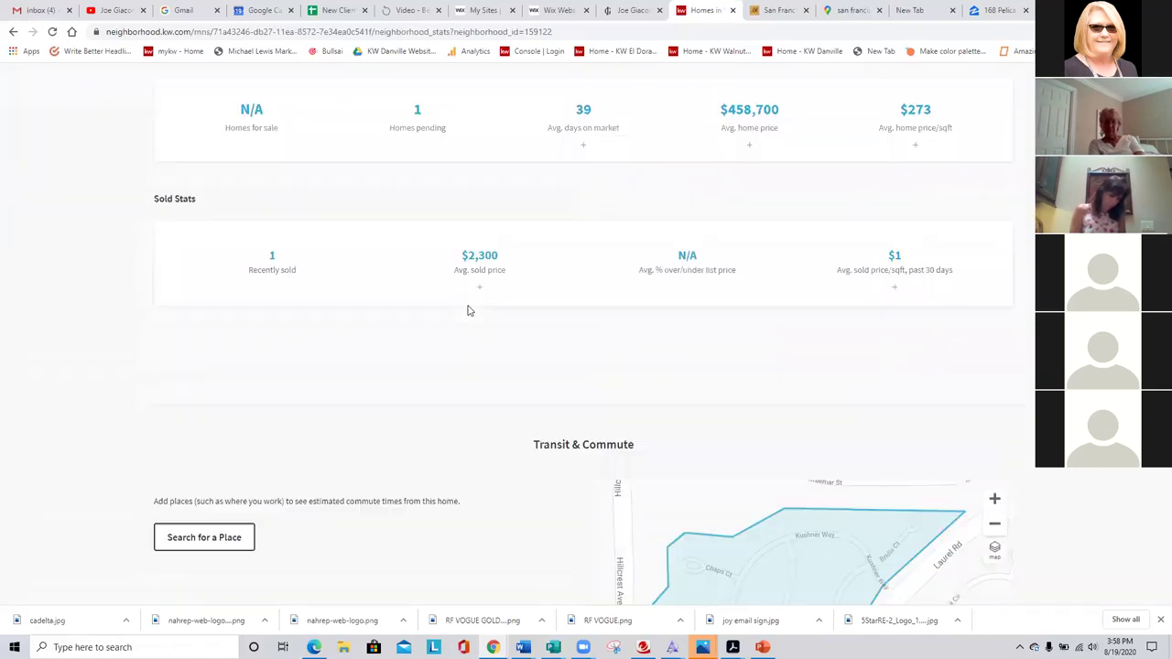
scroll(455, 329, up, 5)
scroll(457, 331, up, 4)
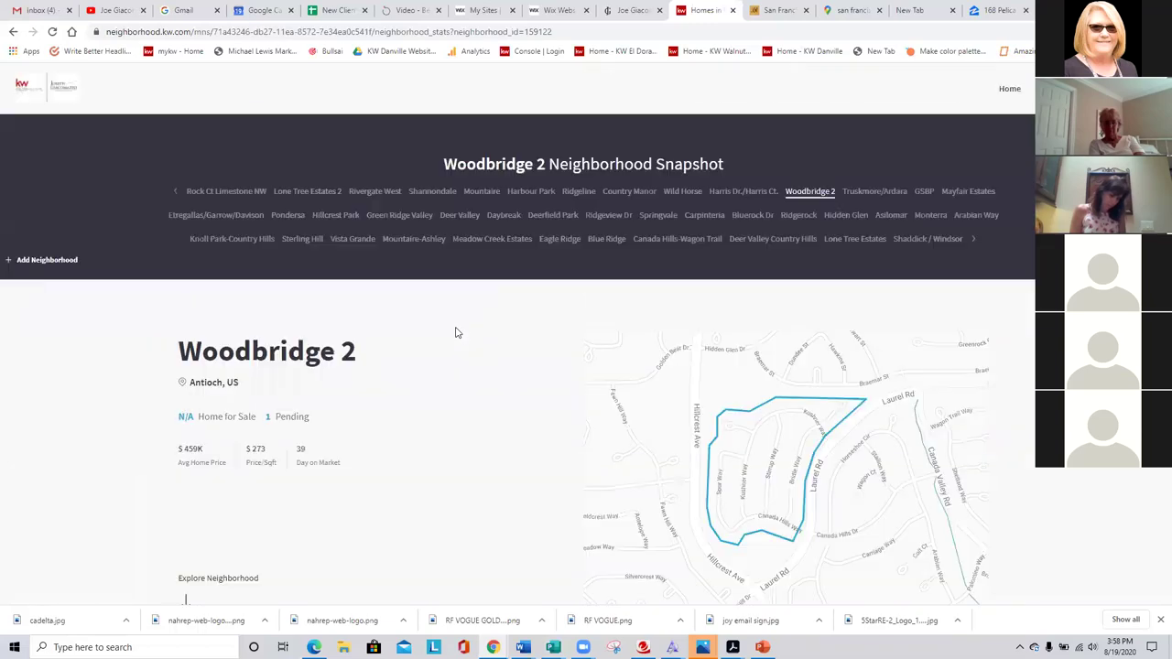
scroll(726, 383, up, 2)
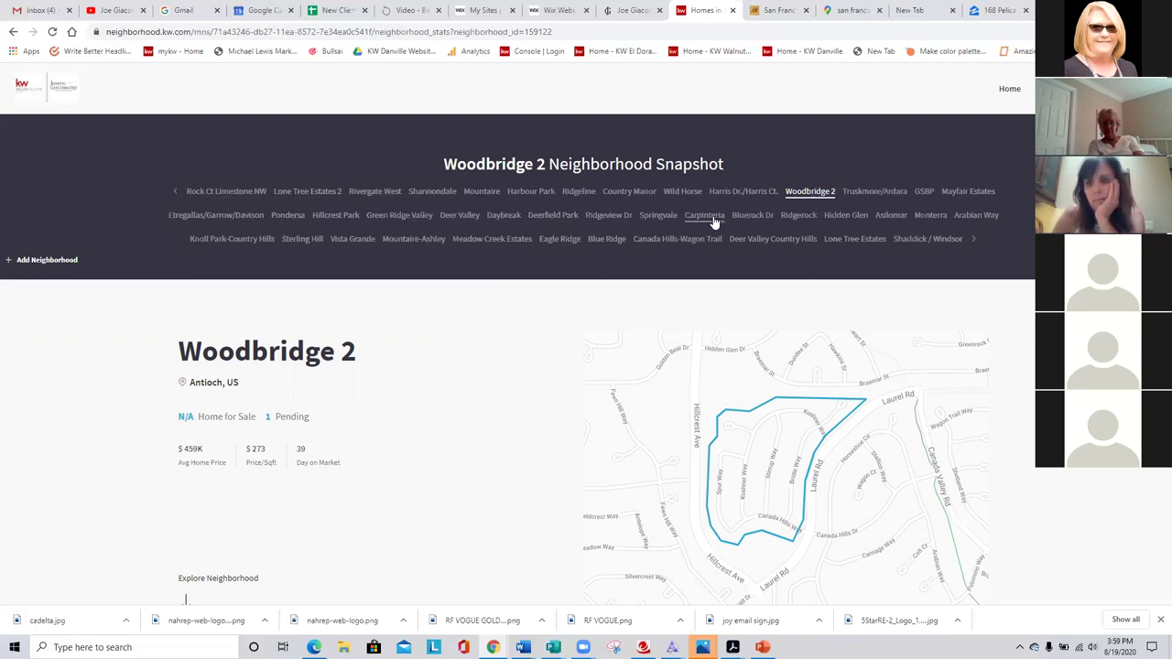
Step: Browse the Ridgerock neighborhood snapshot's stats and listings
click(793, 217)
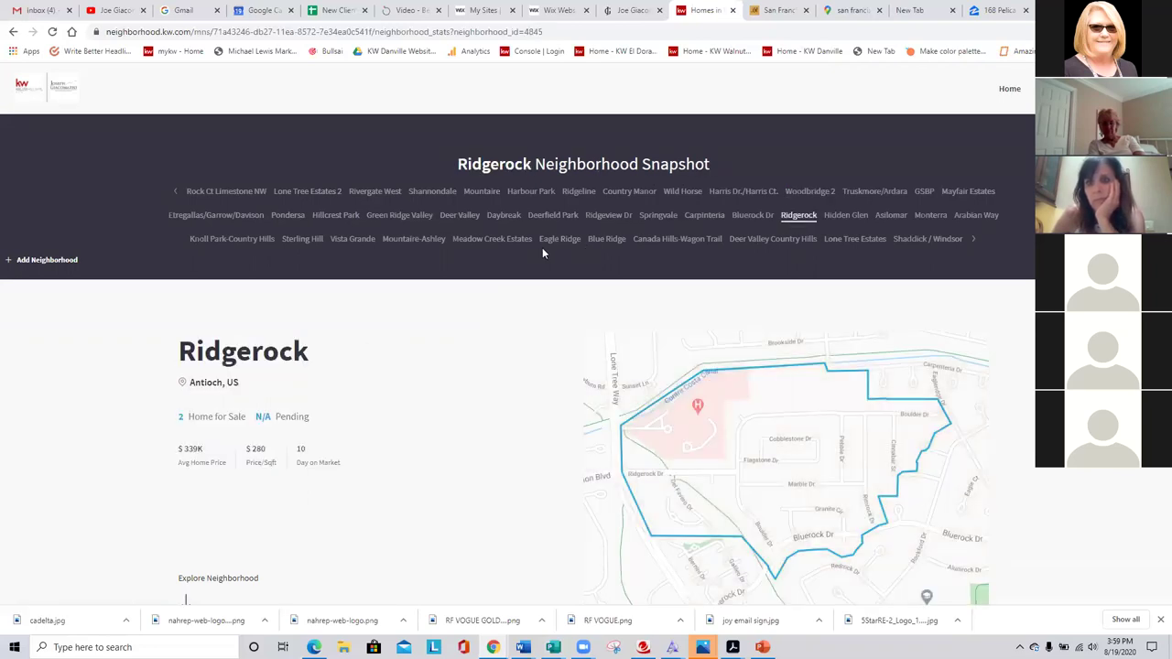
scroll(536, 252, down, 5)
scroll(529, 258, down, 6)
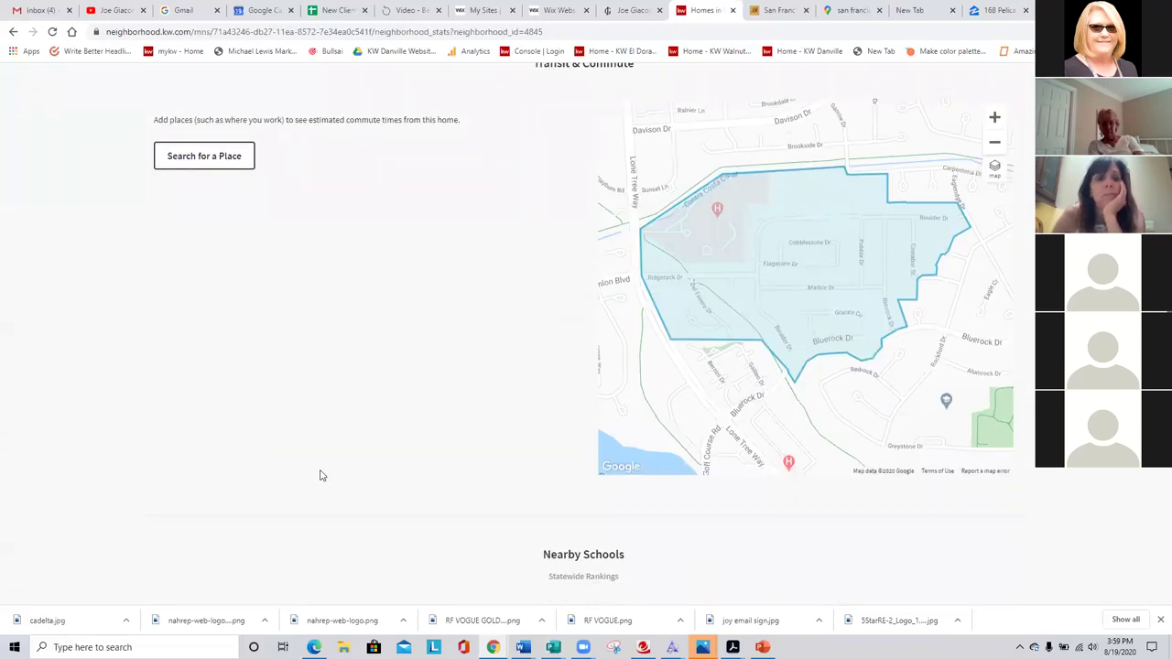
scroll(151, 506, down, 2)
scroll(312, 554, down, 3)
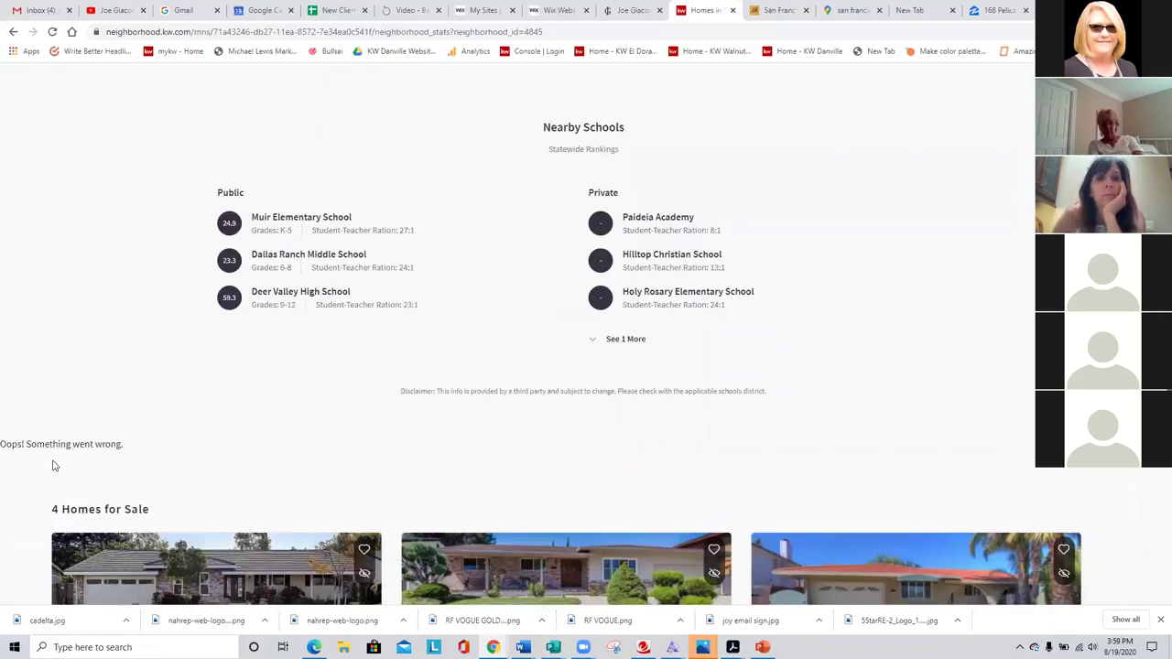
scroll(351, 489, up, 15)
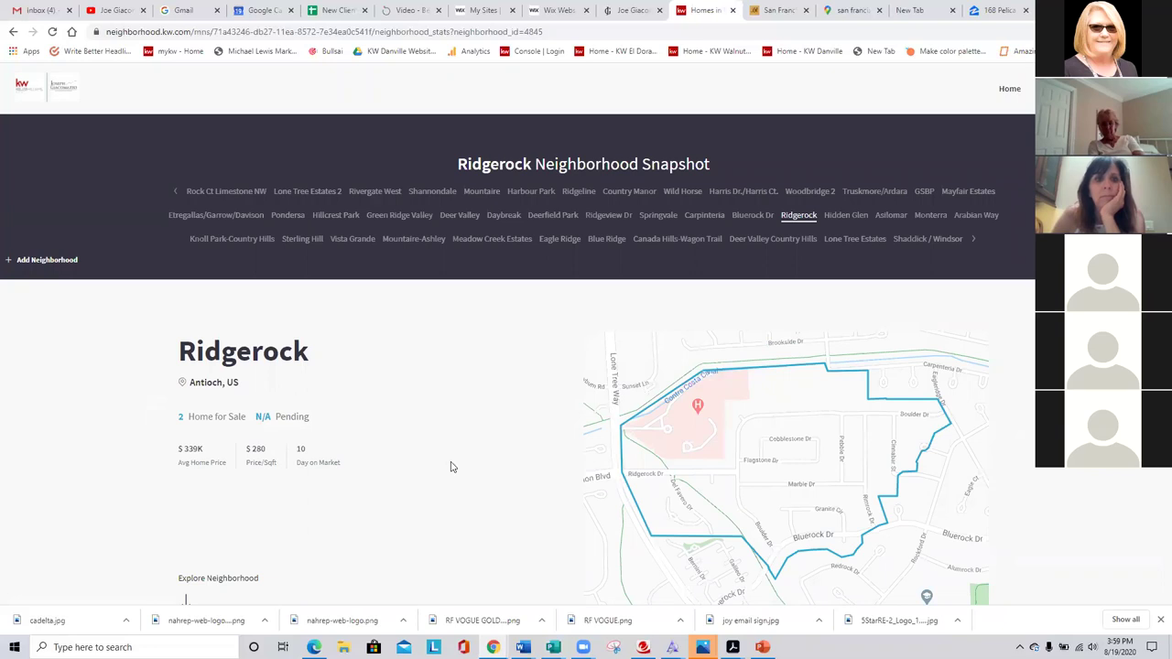
scroll(451, 467, down, 3)
scroll(451, 466, up, 3)
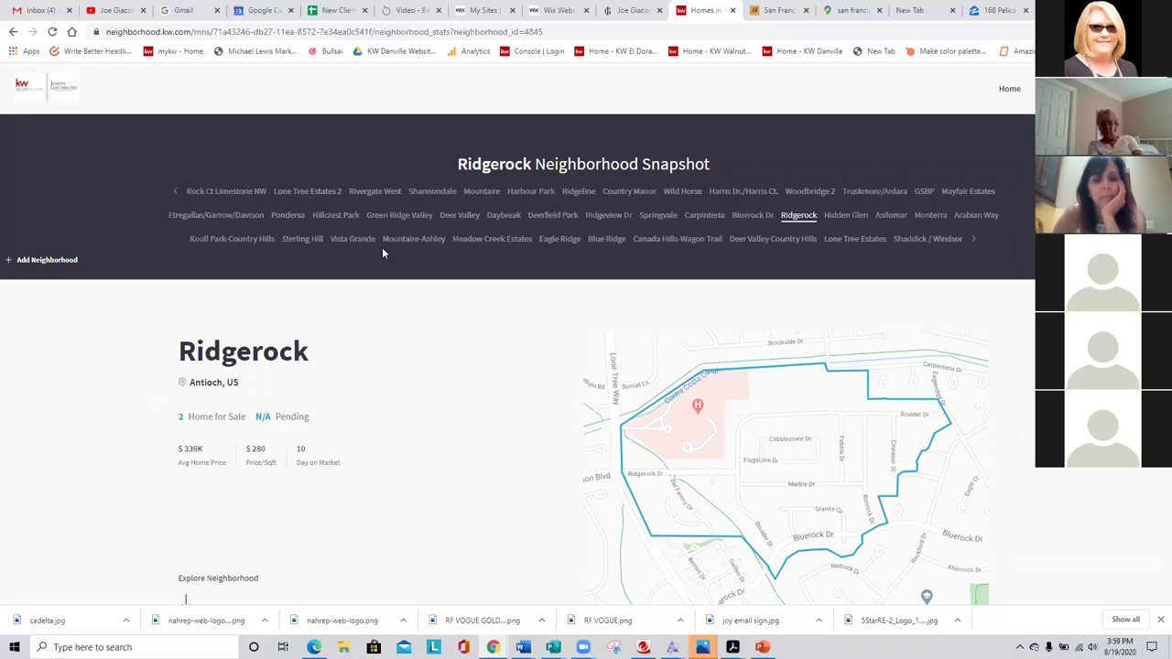
Step: Review Sterling Hill: 1 home for sale, 4 pending, $472K average, $206 per sqft
click(301, 239)
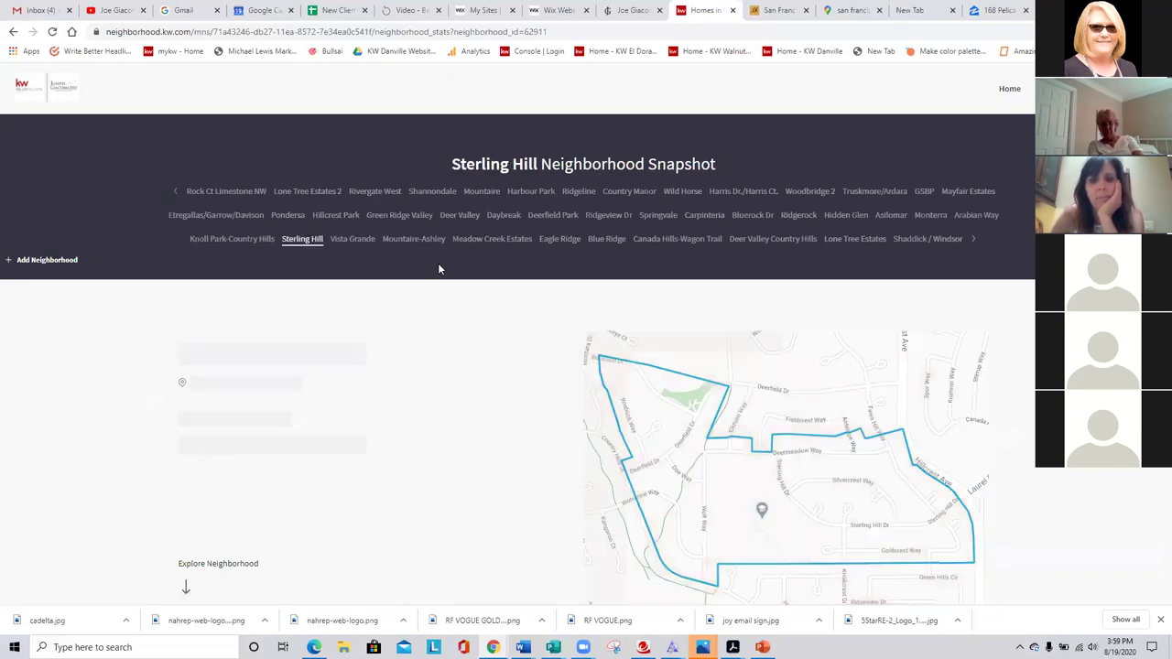
scroll(466, 295, down, 1)
scroll(468, 310, down, 10)
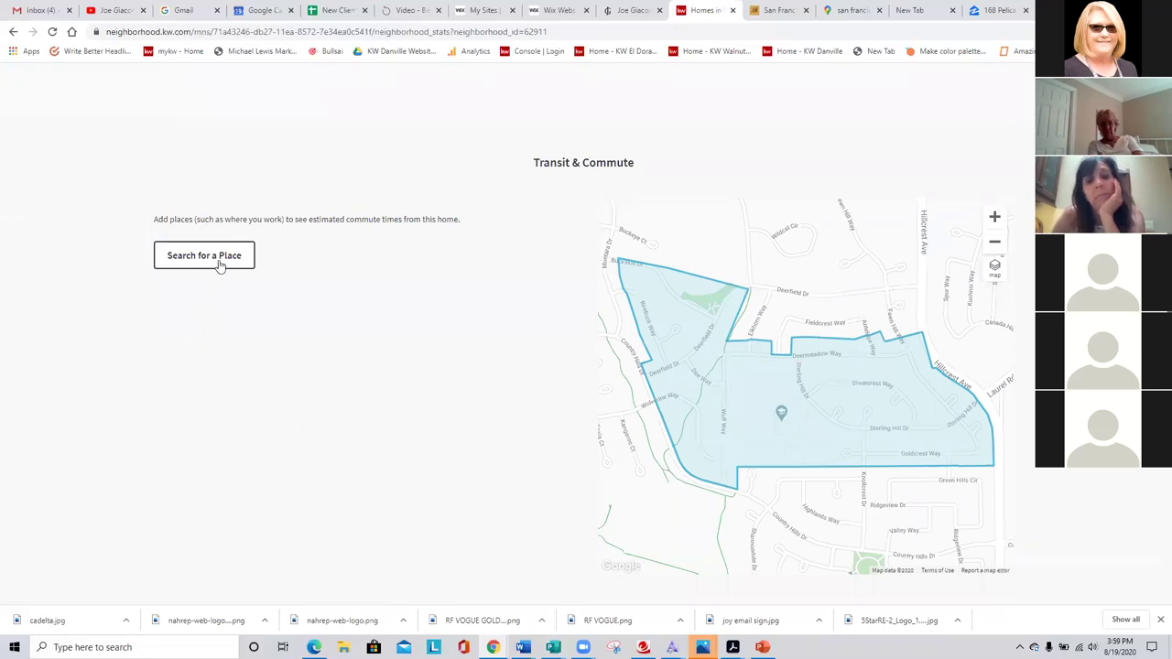
scroll(488, 291, down, 12)
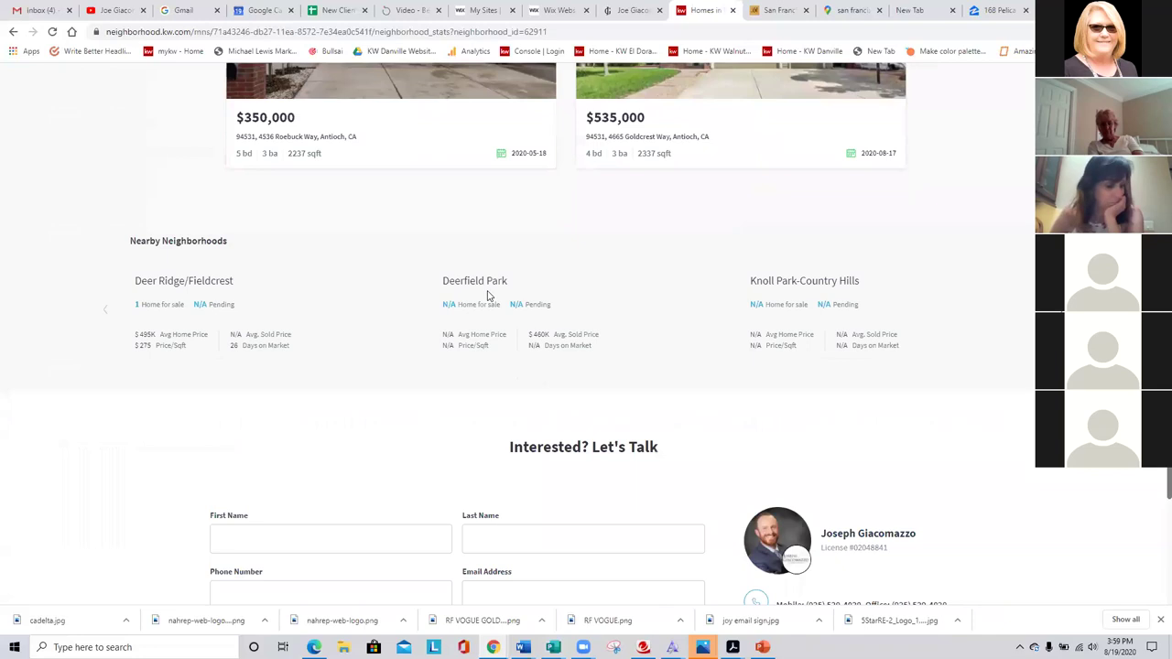
scroll(488, 295, down, 3)
scroll(487, 297, up, 12)
scroll(485, 299, up, 8)
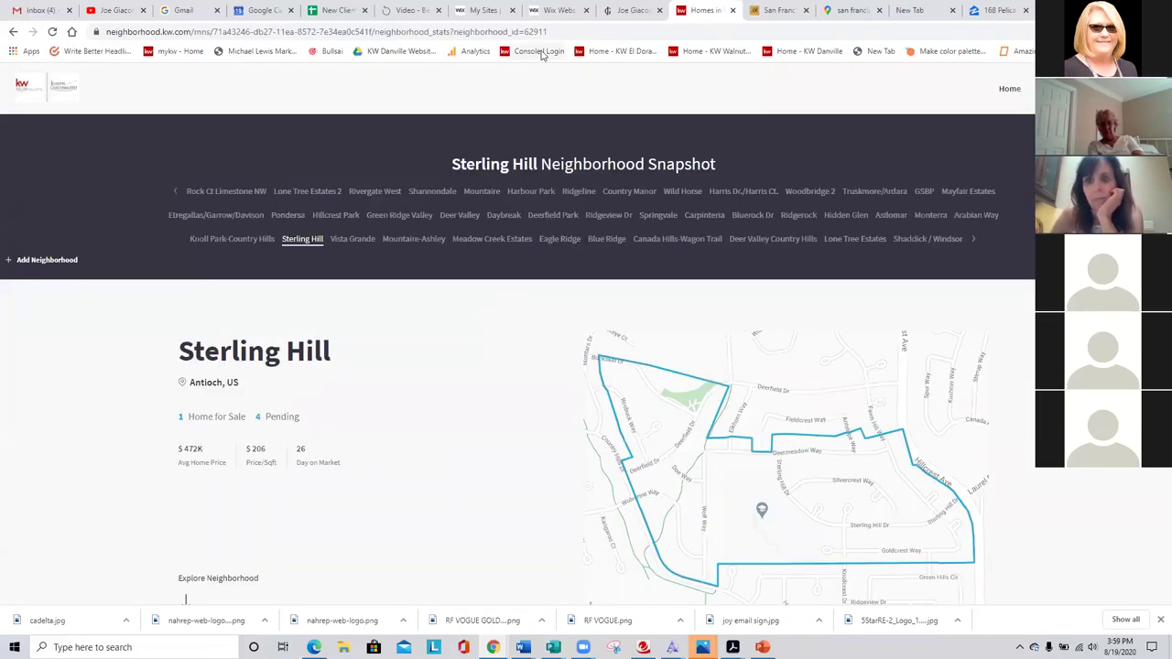
Step: Close the Sterling Hill tab and open Pittsburg Neighborhoods from the CITIES menu
click(733, 10)
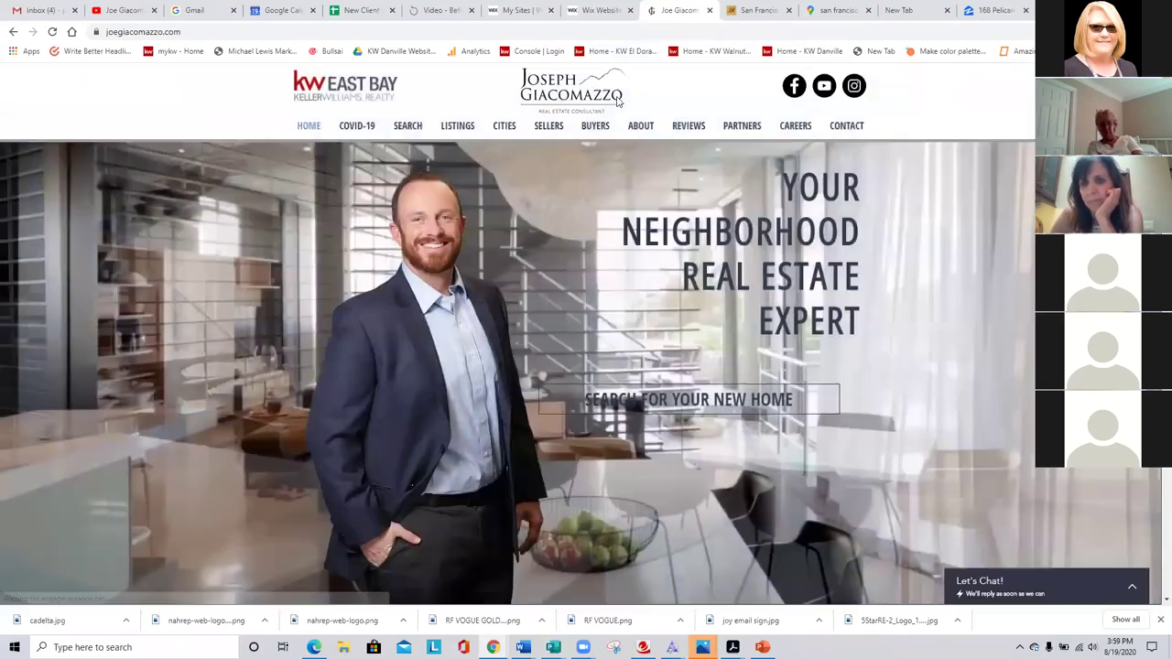
mouse_move(504, 125)
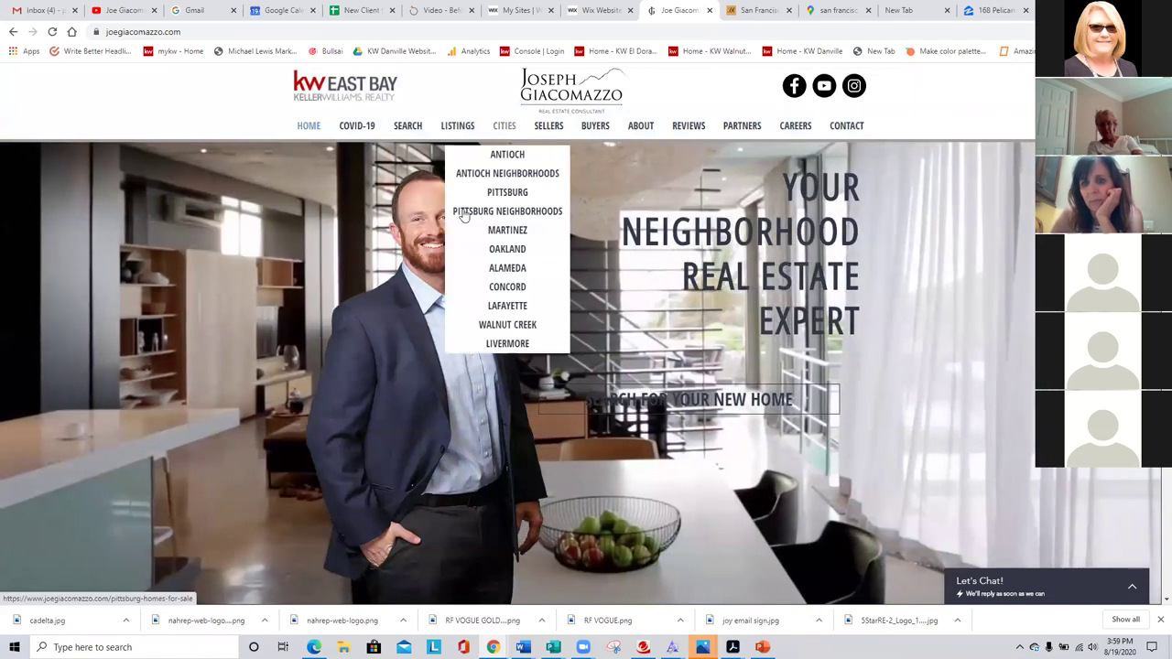
click(467, 212)
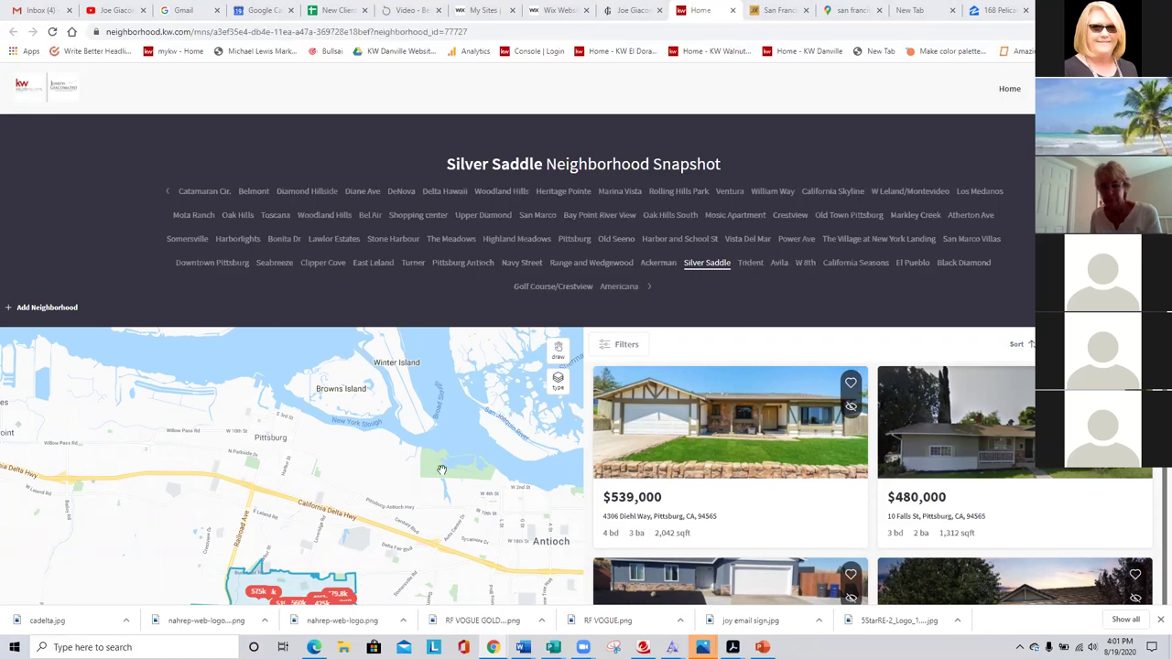
scroll(449, 458, down, 5)
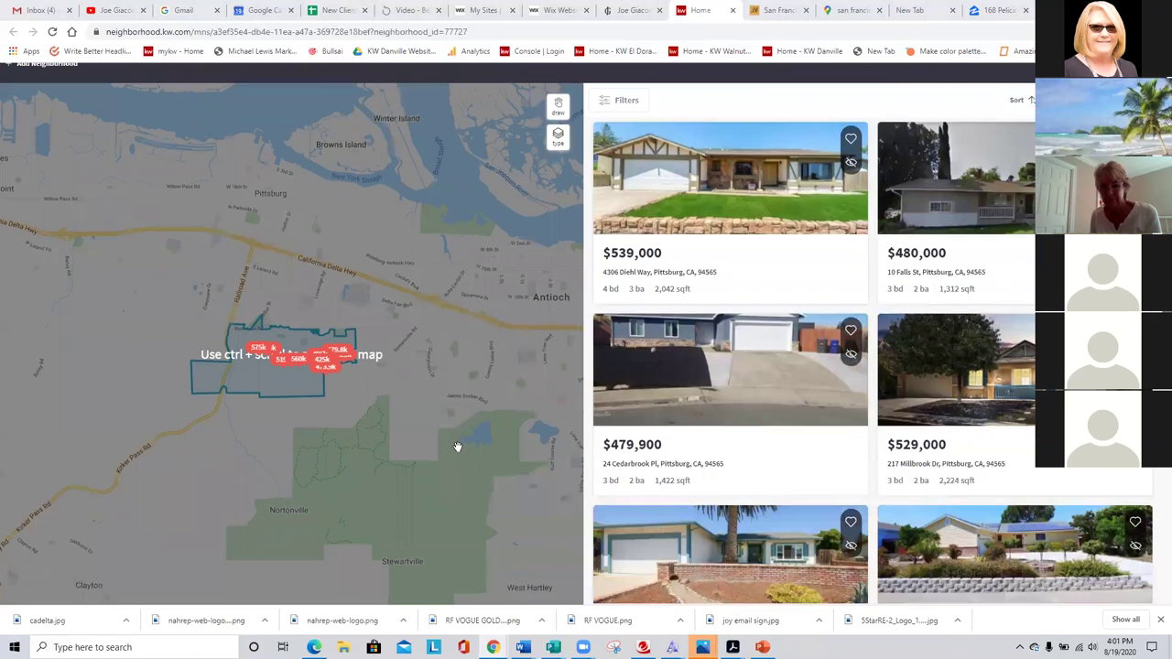
Step: Scroll the Pittsburg snapshot and switch it to Silver Saddle
scroll(458, 458, up, 8)
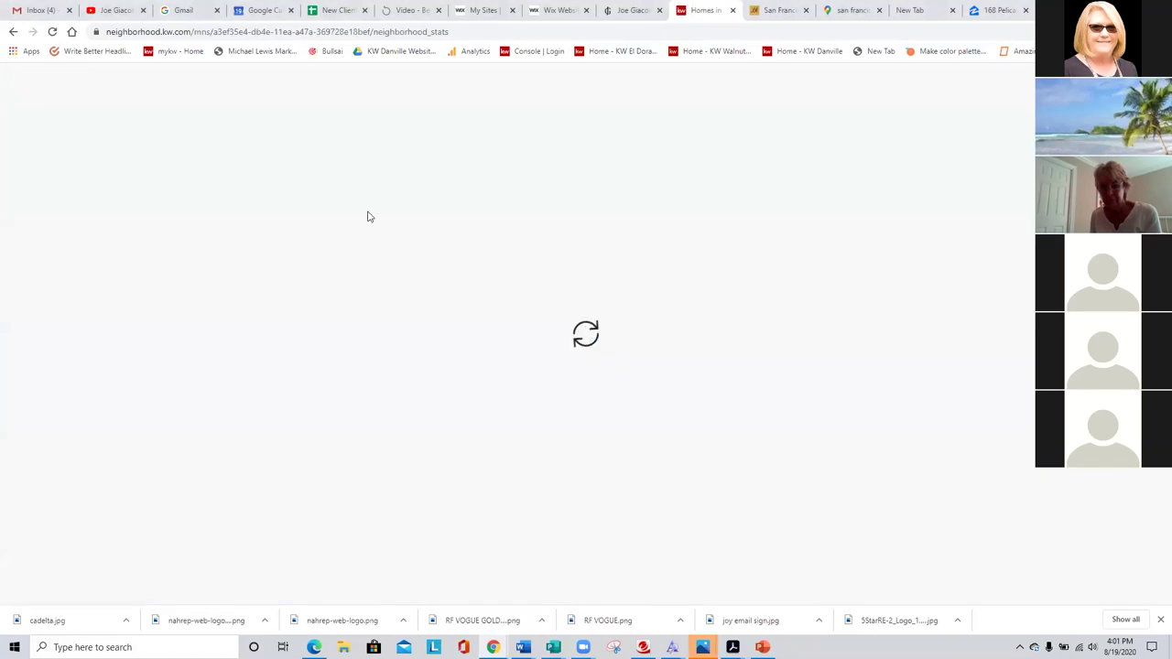
scroll(465, 266, down, 3)
scroll(465, 268, up, 2)
scroll(495, 274, up, 1)
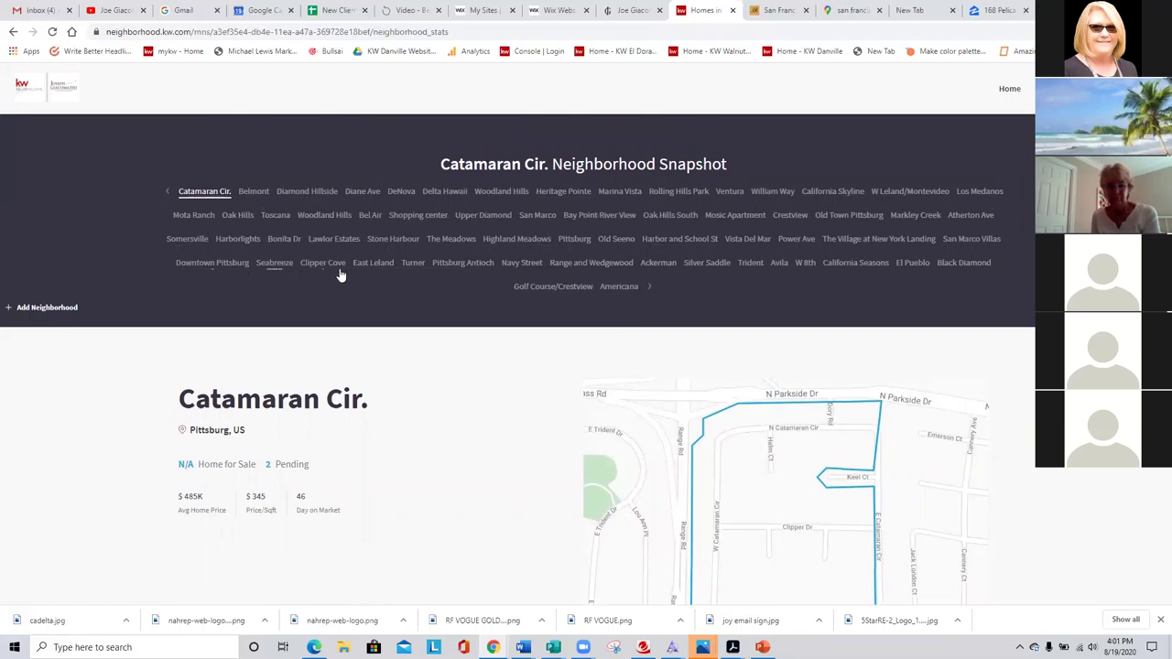
click(705, 264)
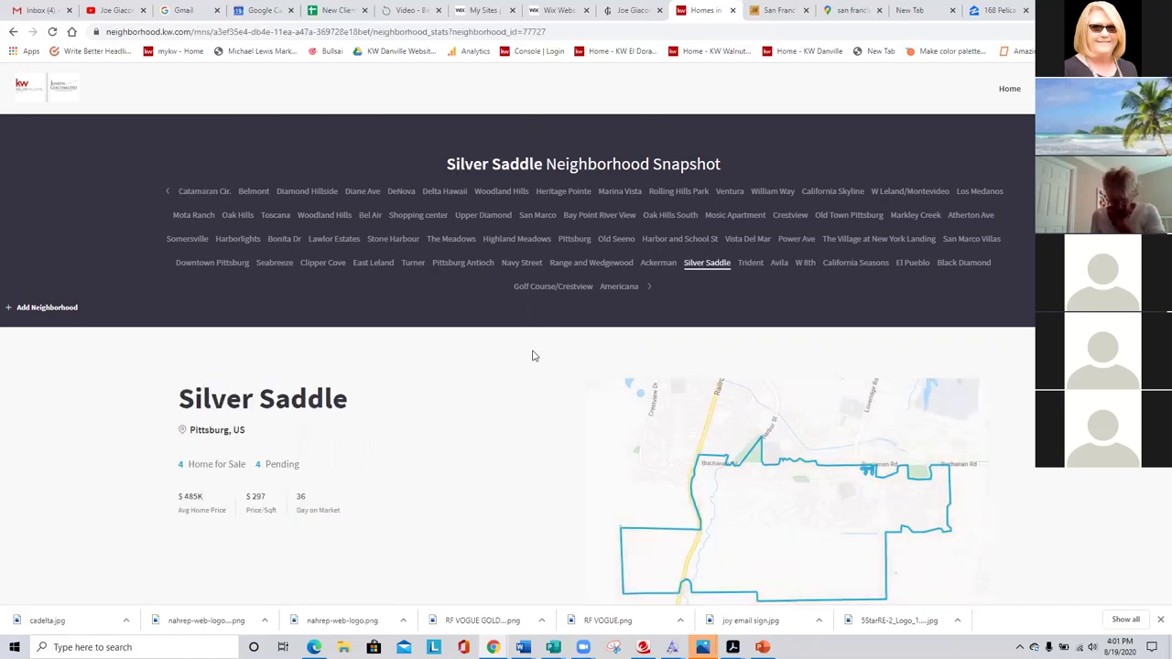
Step: Review Silver Saddle's stats, schools and homes for sale, then close its tab
scroll(533, 355, down, 5)
scroll(533, 355, down, 5)
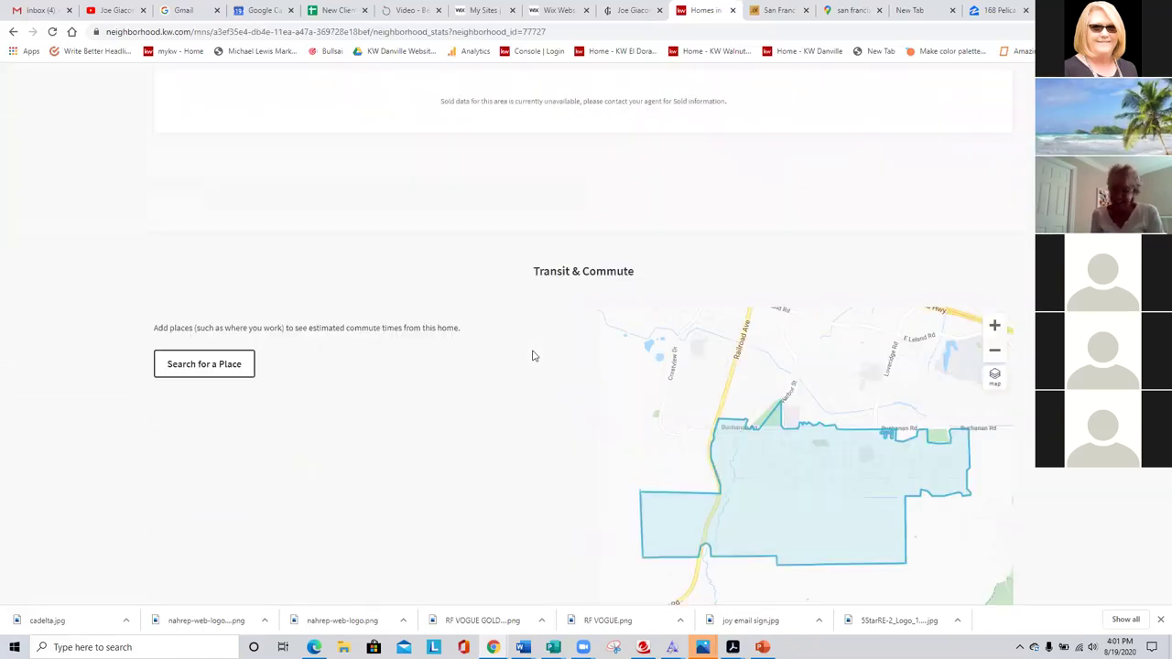
scroll(387, 277, down, 3)
scroll(381, 292, down, 3)
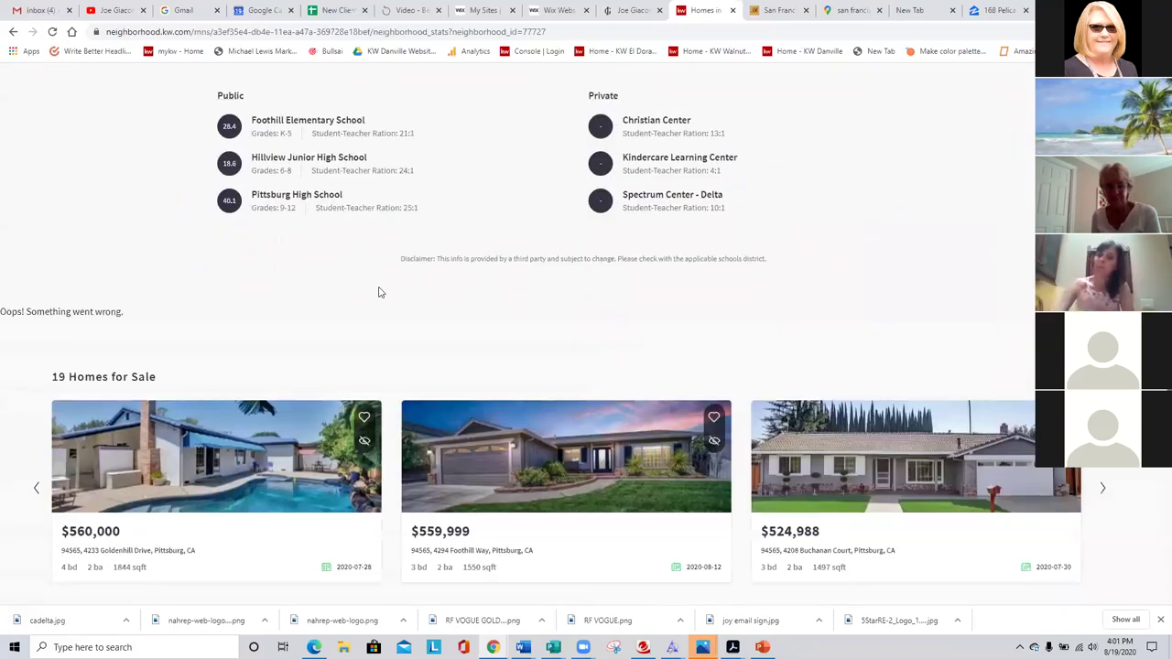
scroll(376, 292, up, 10)
scroll(371, 294, up, 4)
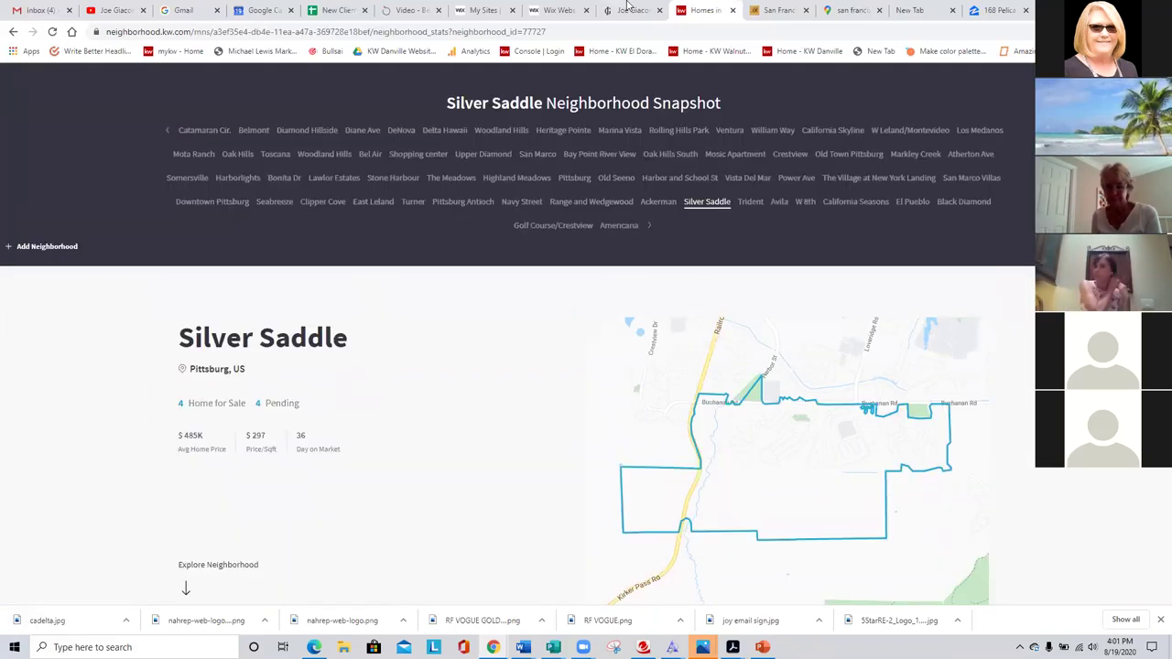
click(732, 10)
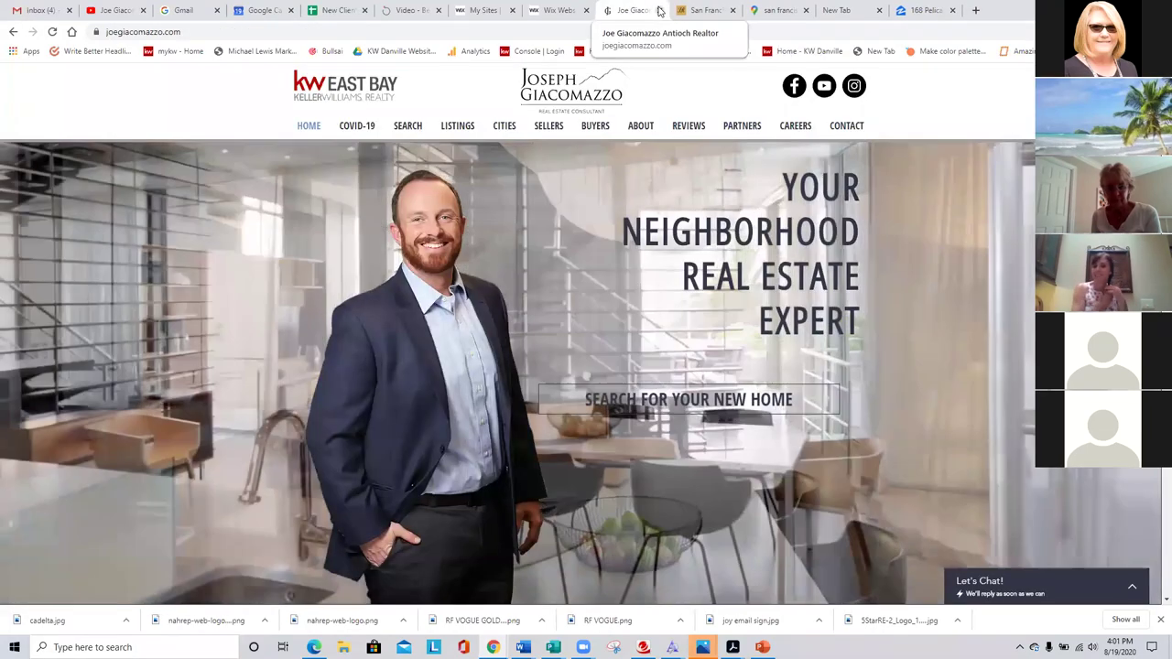
Step: Close the live website tab and dismiss the site pages list in the Wix editor
click(659, 10)
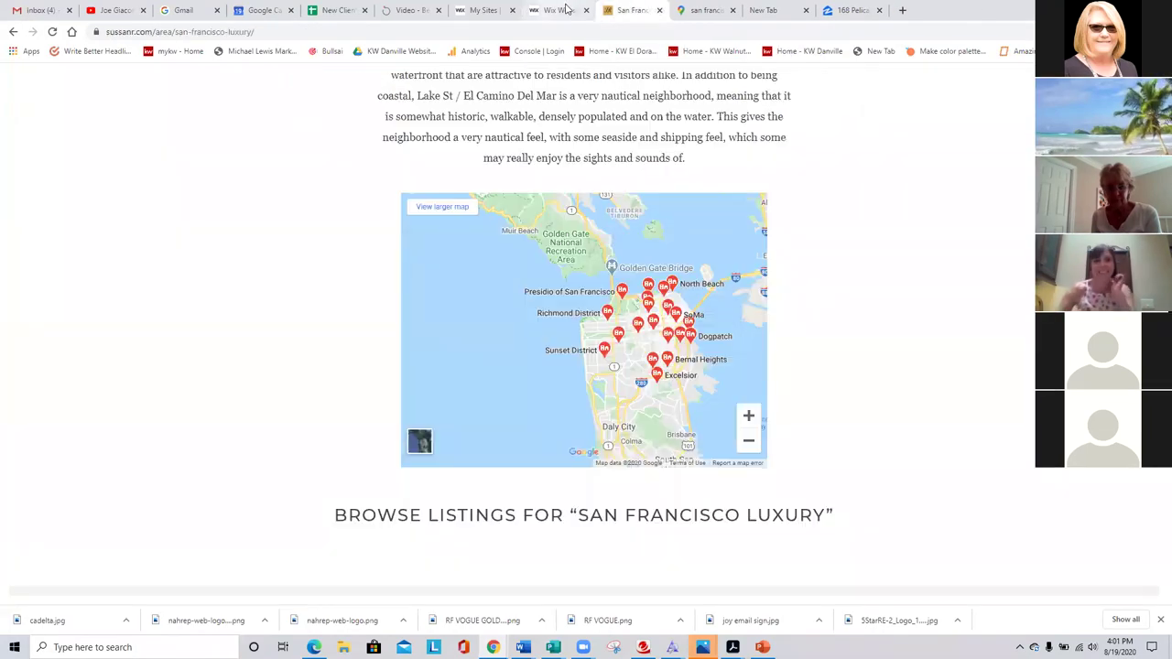
click(566, 10)
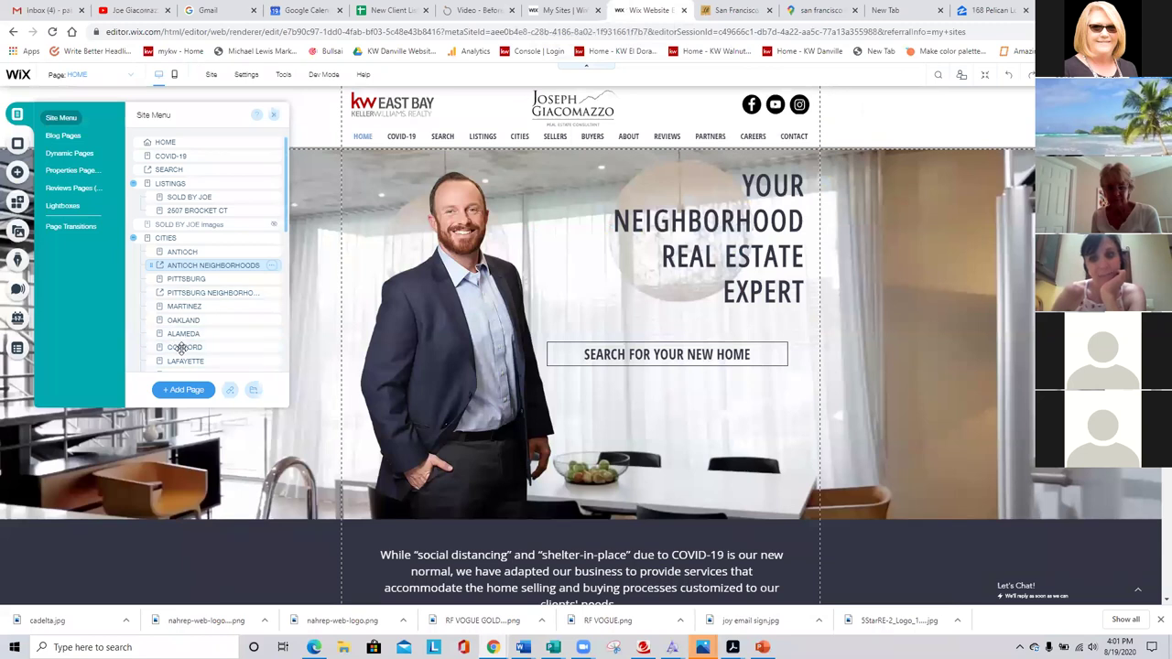
scroll(178, 347, down, 5)
click(273, 117)
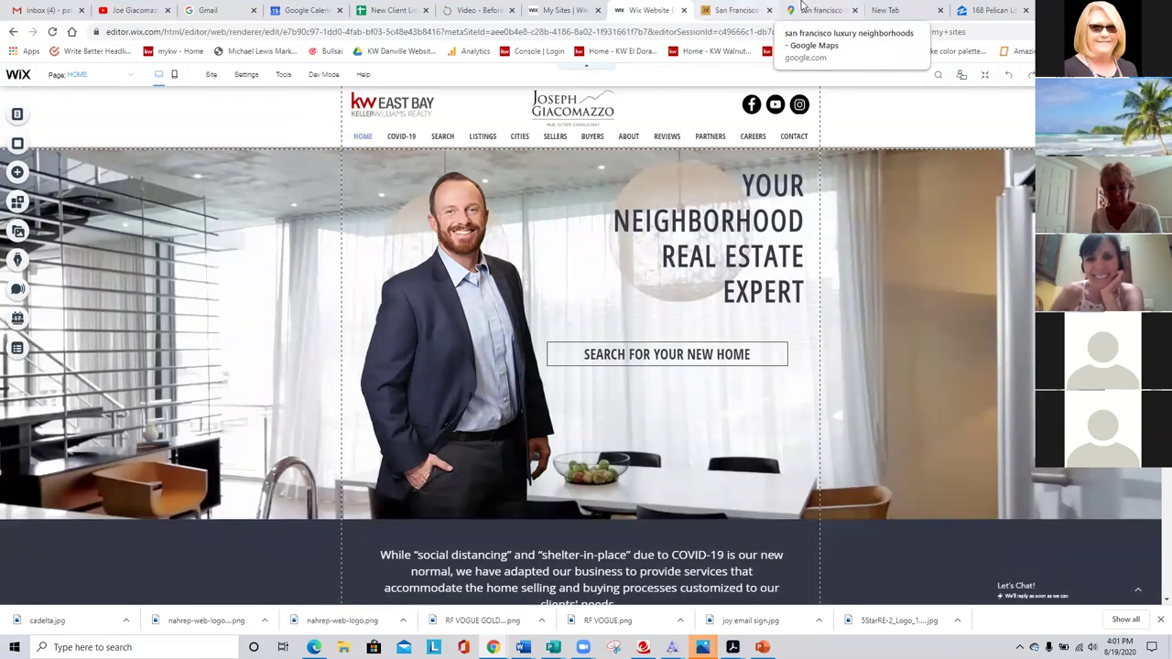
click(896, 11)
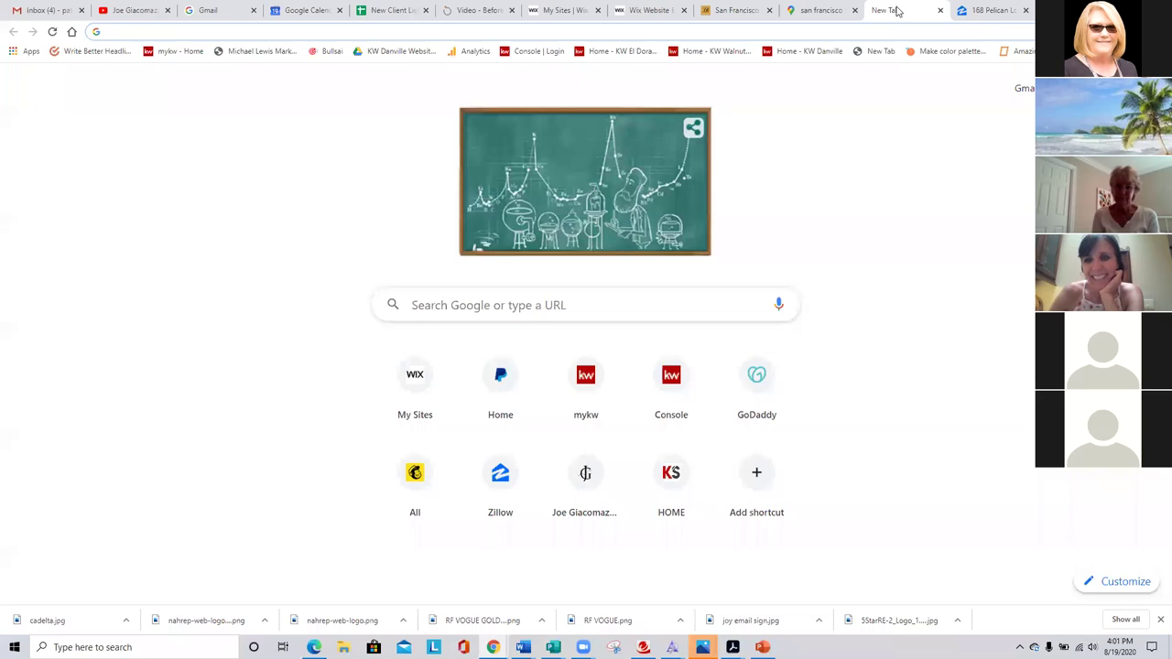
click(966, 10)
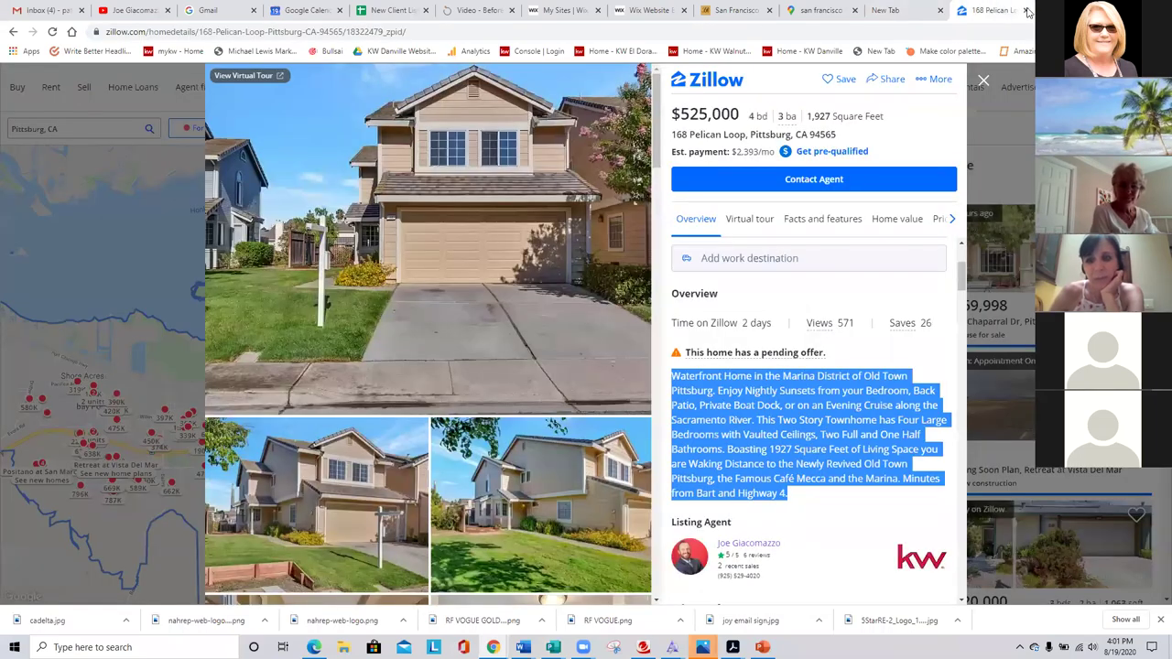
click(1027, 10)
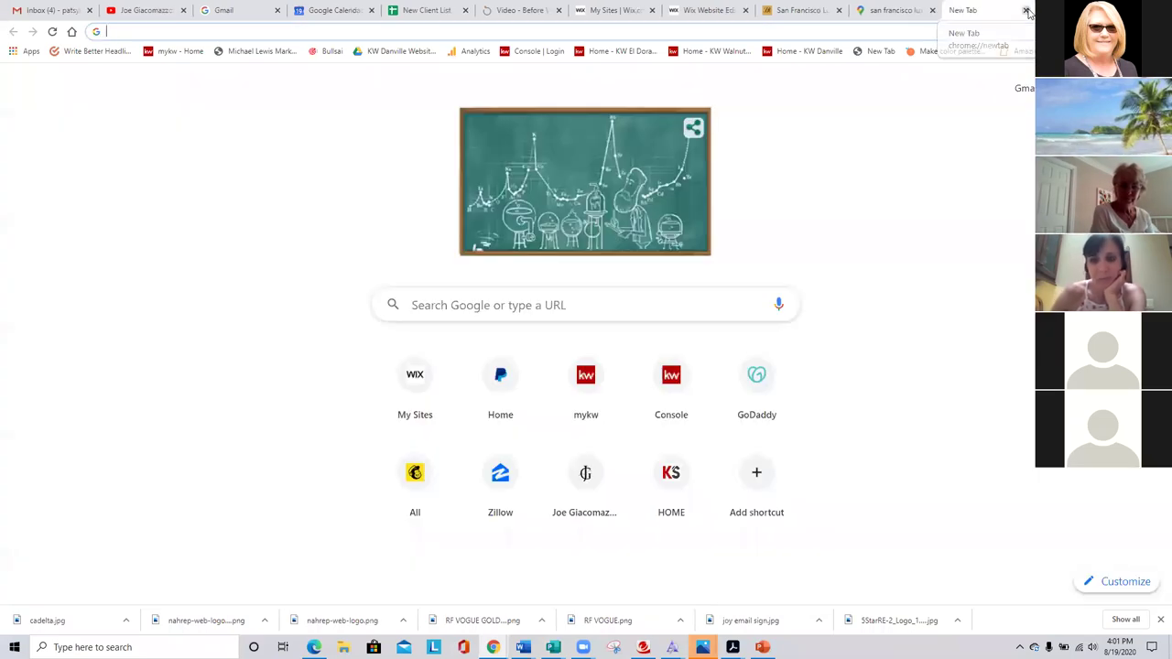
click(1026, 10)
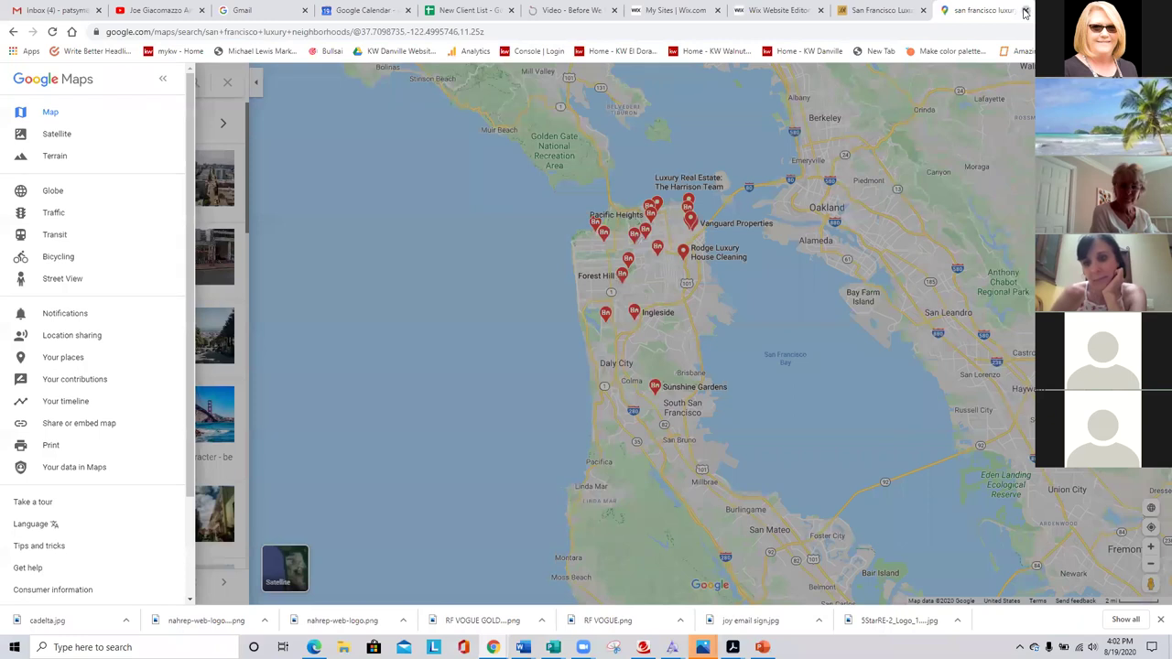
click(1027, 10)
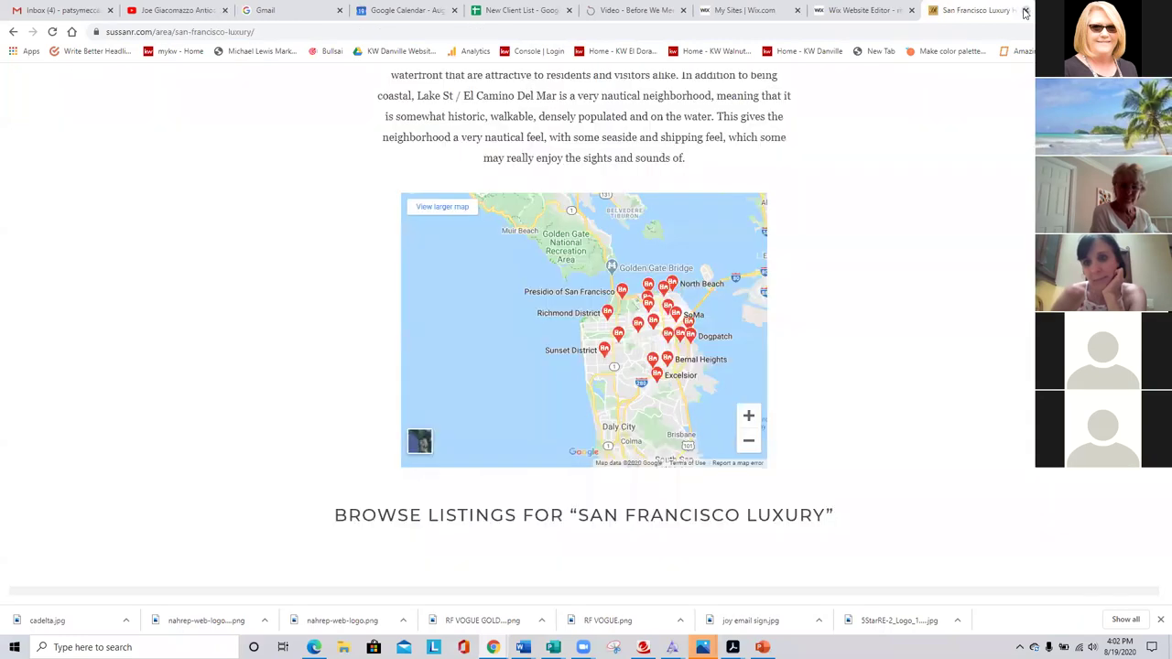
click(861, 9)
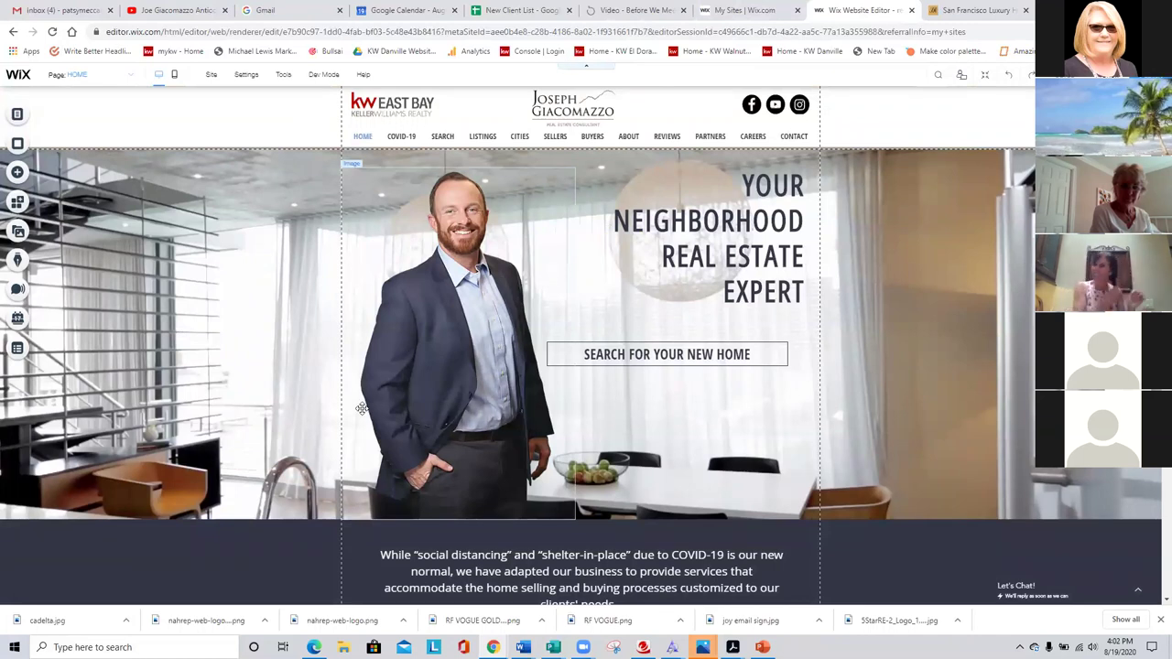
Step: Select the COVID-19 message and Our Mission paragraph to review them, then go to My Sites
scroll(361, 408, down, 3)
click(549, 373)
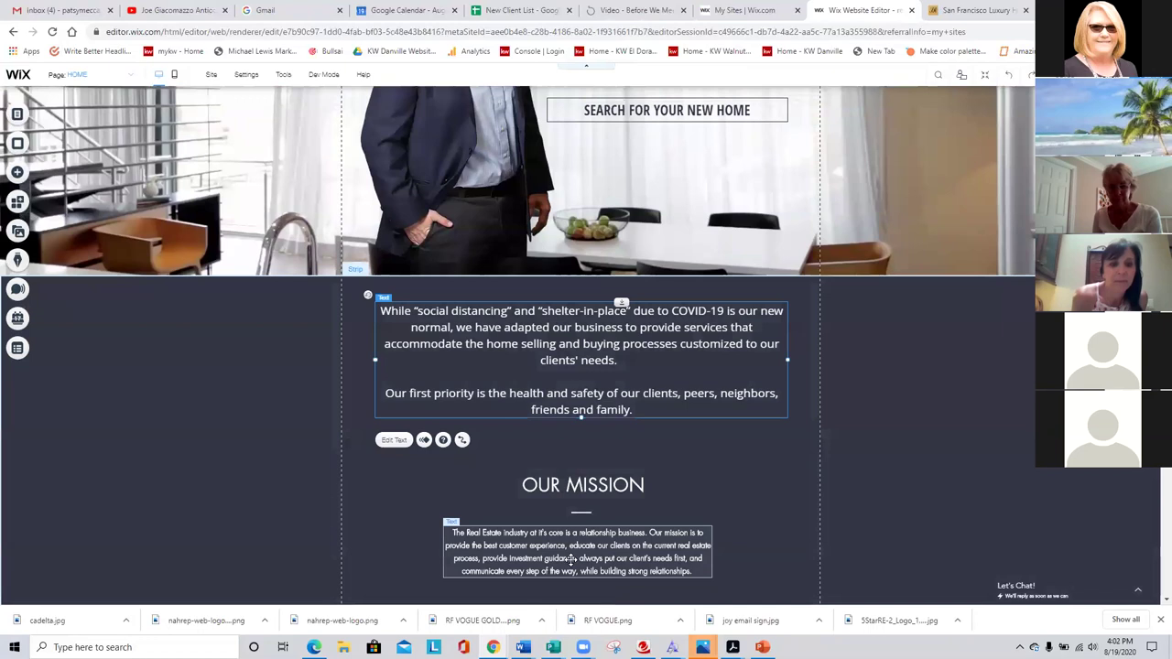
click(587, 545)
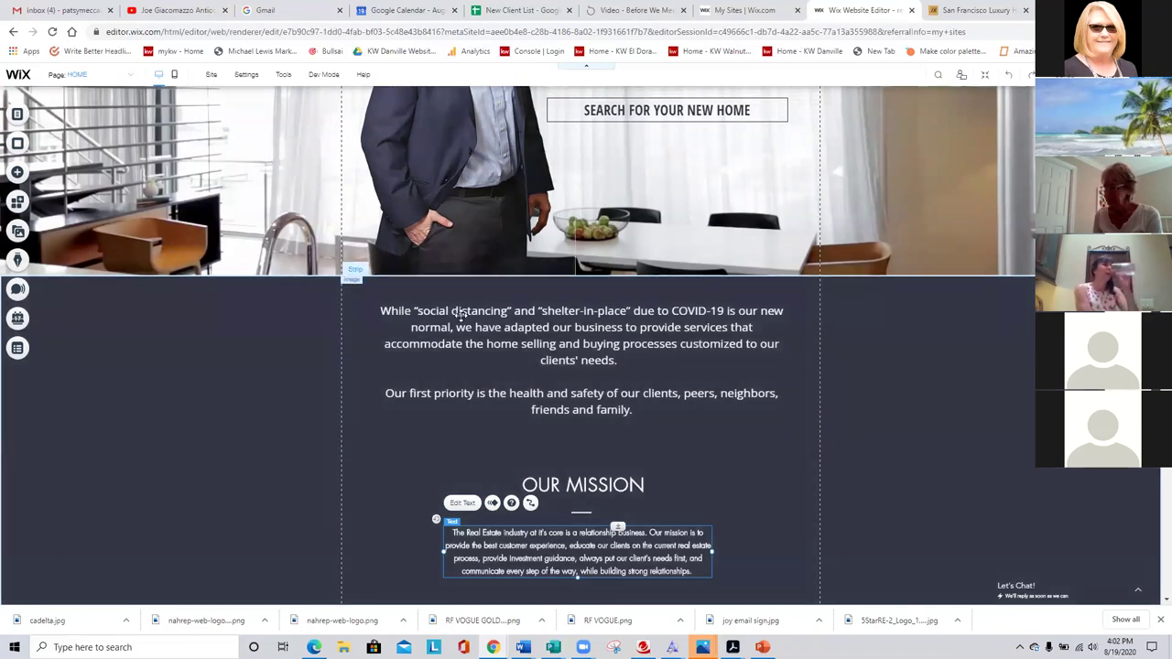
click(463, 316)
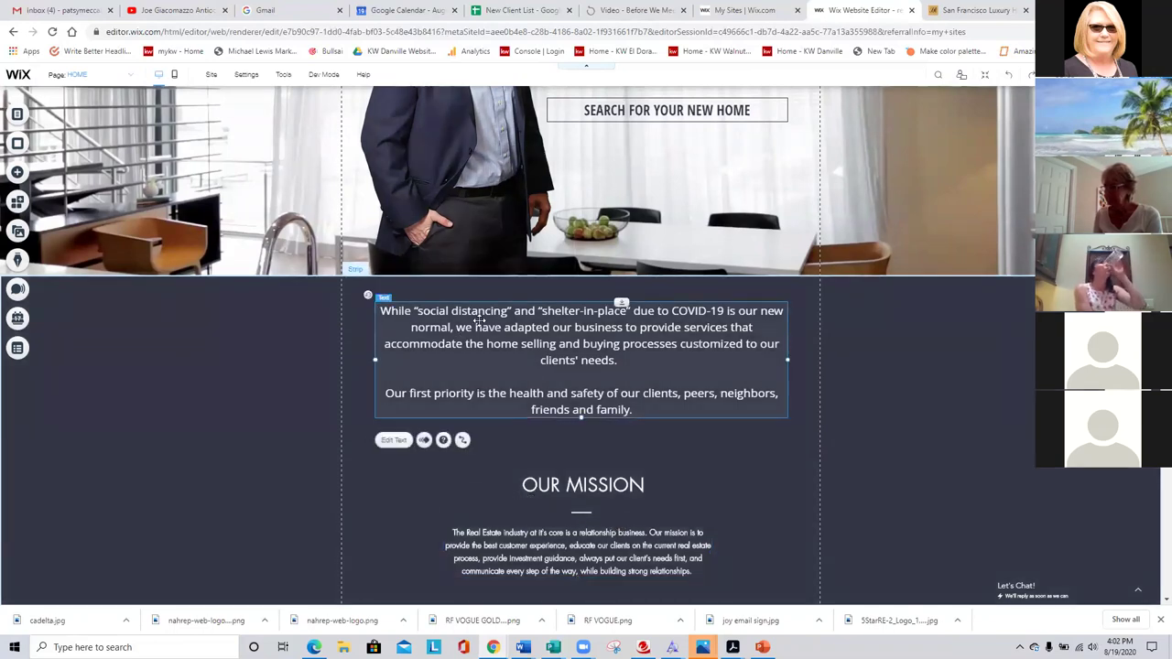
scroll(478, 318, up, 3)
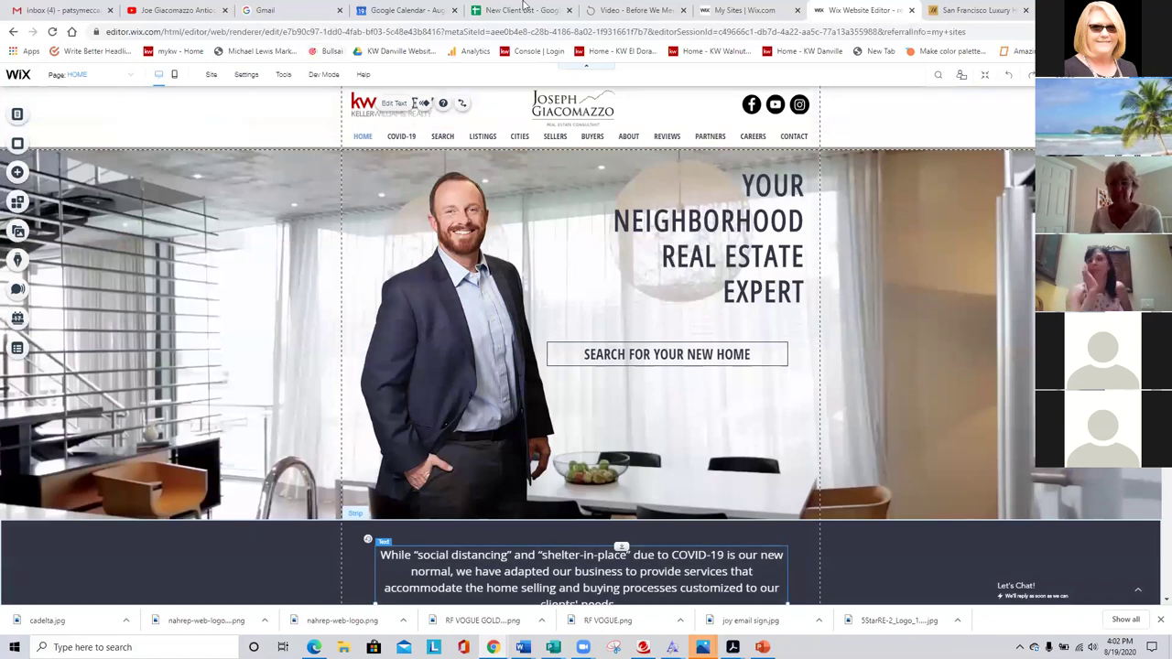
click(744, 9)
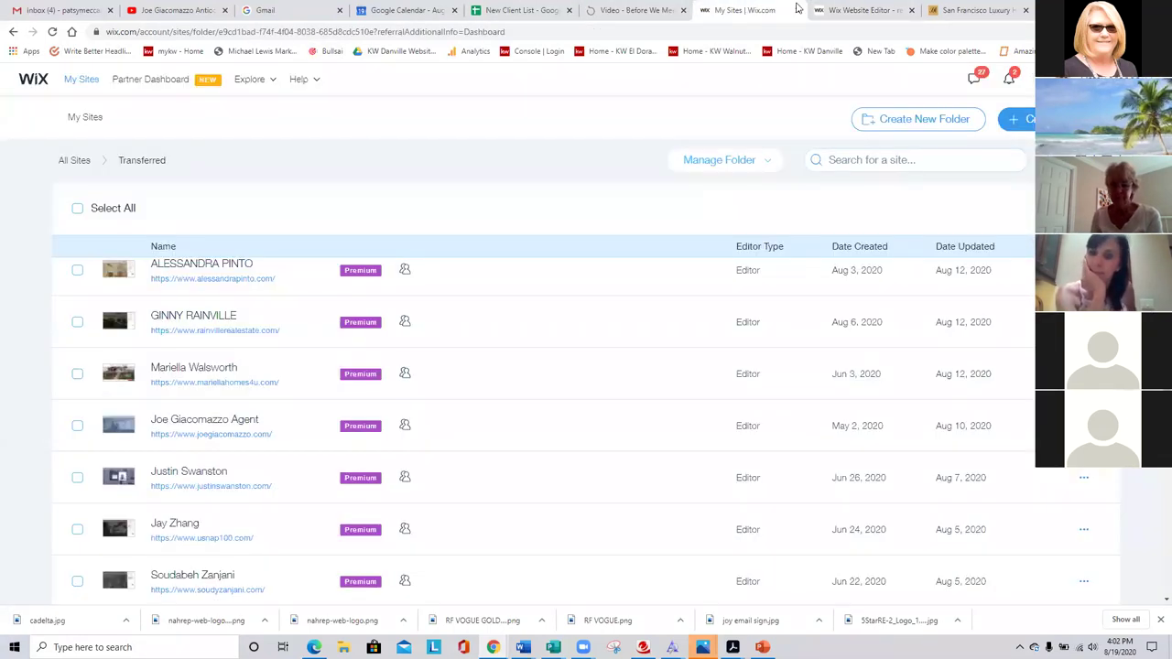
Step: Close the Wix website editor tab, leaving the My Sites Transferred site list showing
click(861, 10)
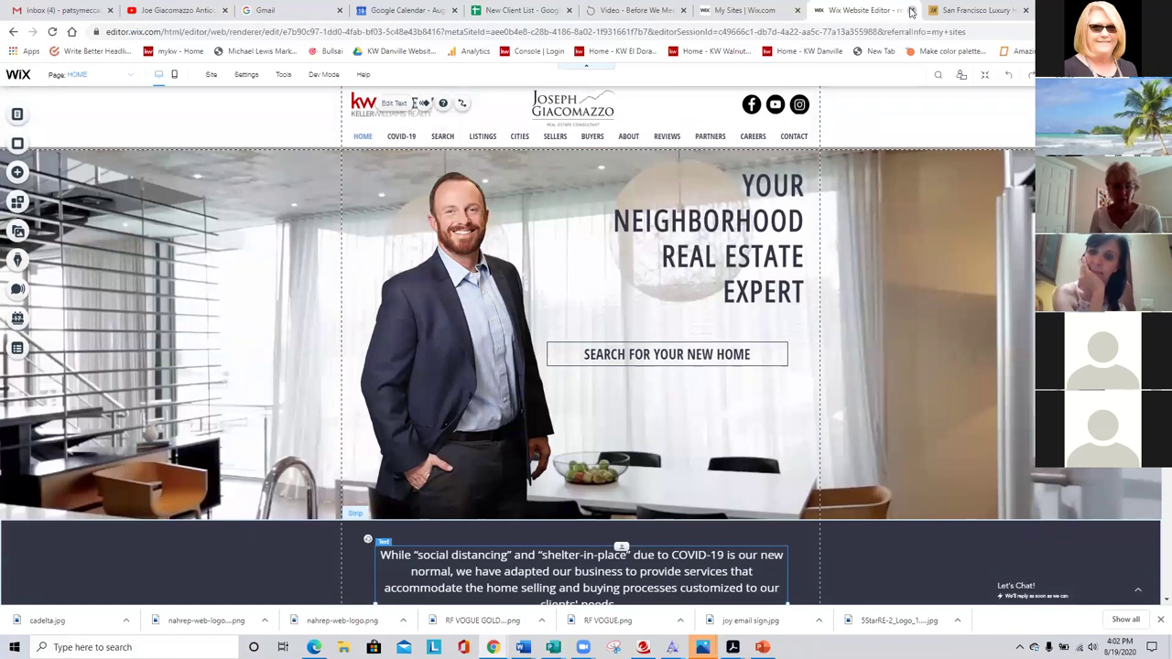
click(912, 10)
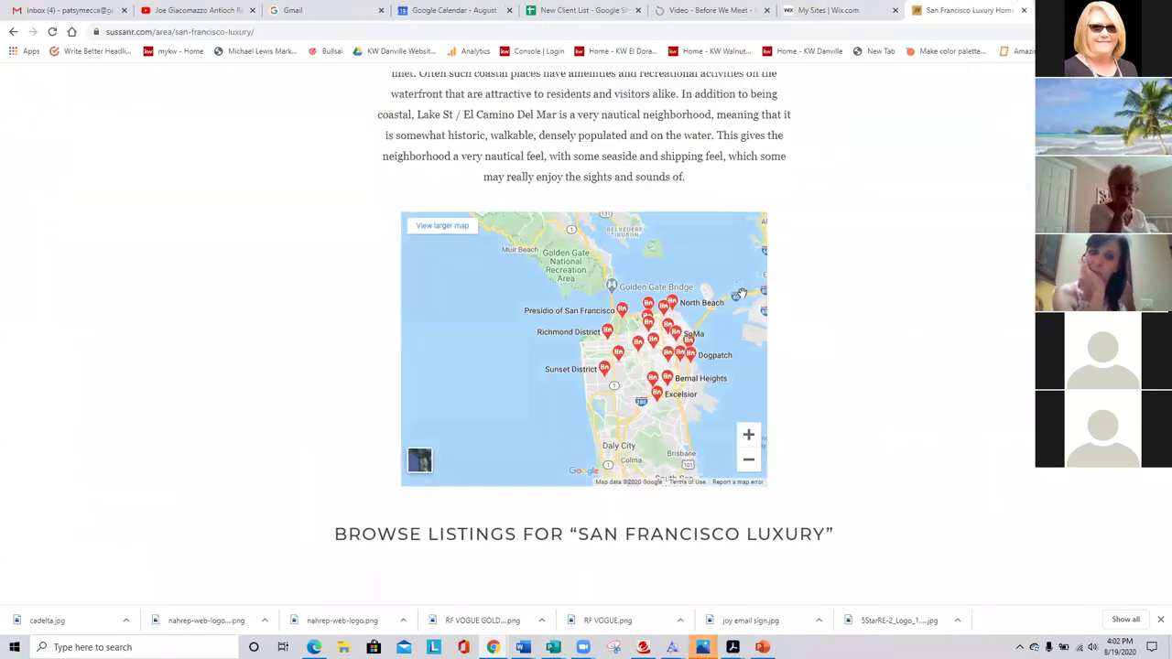
scroll(741, 293, up, 3)
click(824, 10)
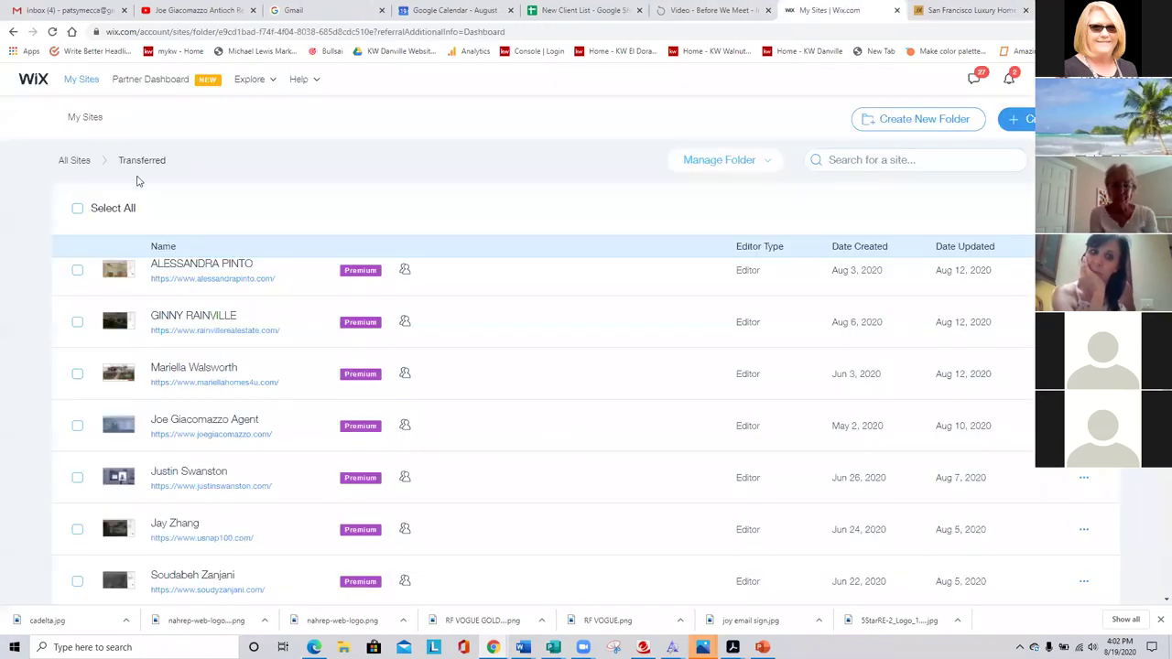